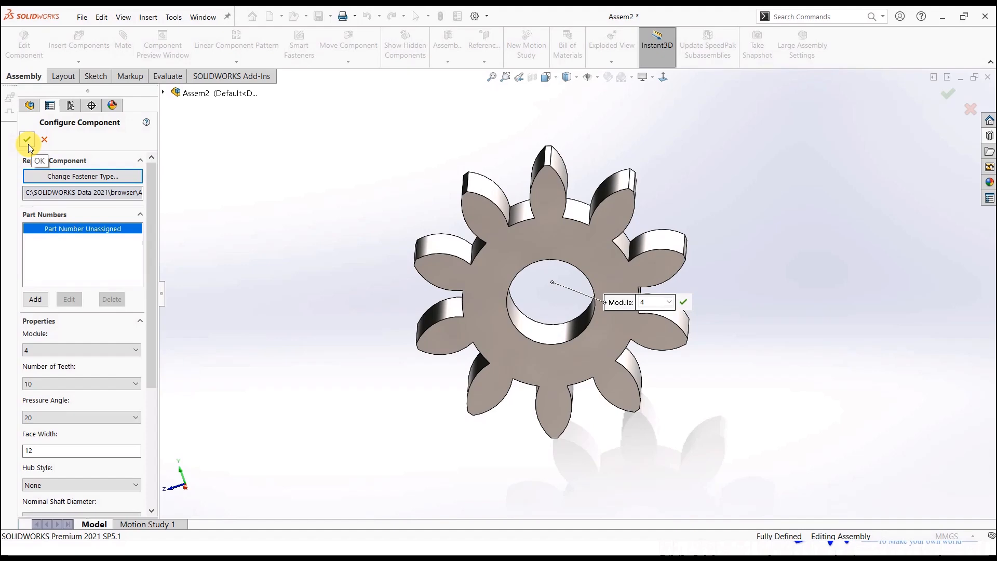
Confirm the spur gear configuration and place a second copy of the gear beside the first.
{"action": "left_click", "coordinate": [28, 142]}
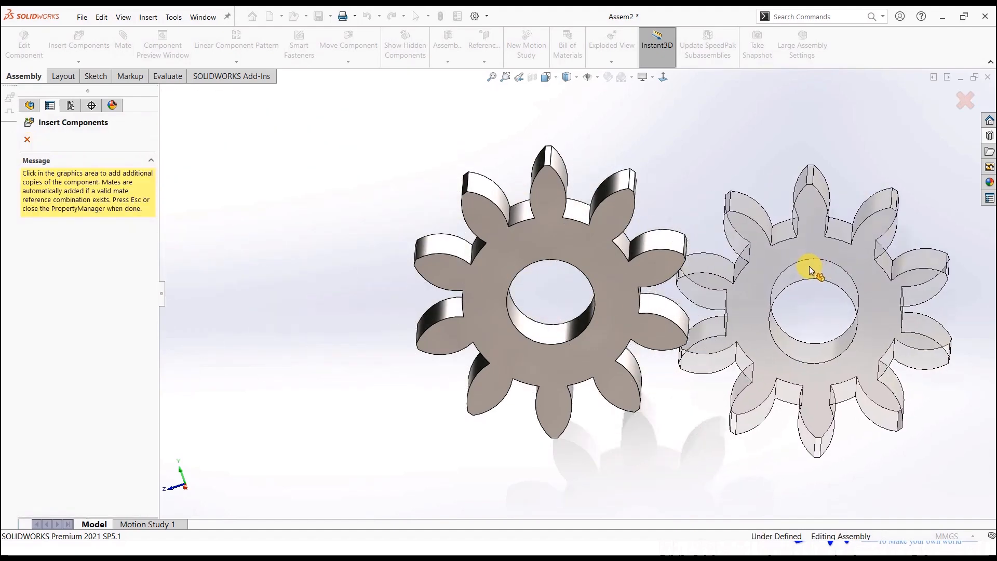
{"action": "left_click", "coordinate": [797, 288]}
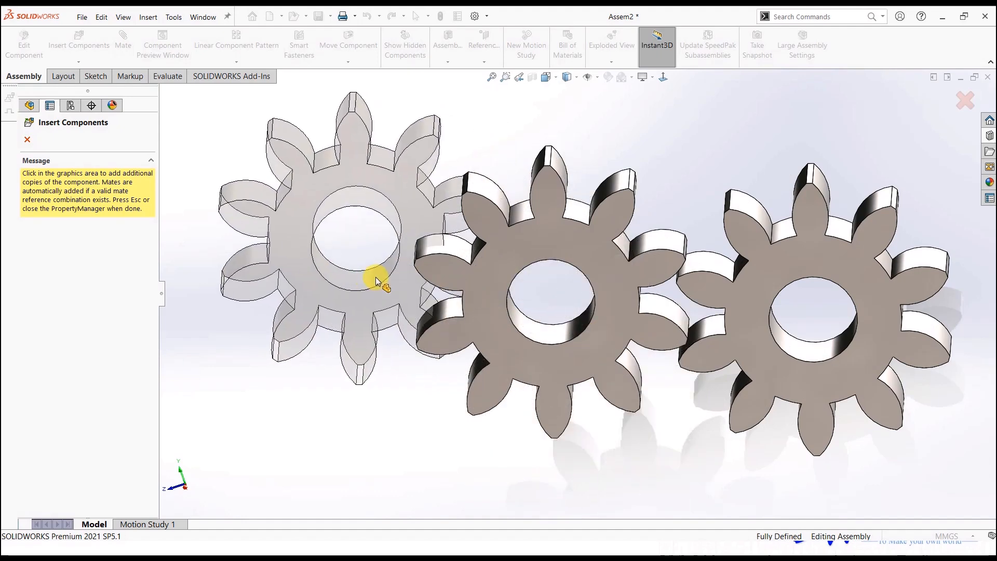
{"action": "key", "text": "Escape"}
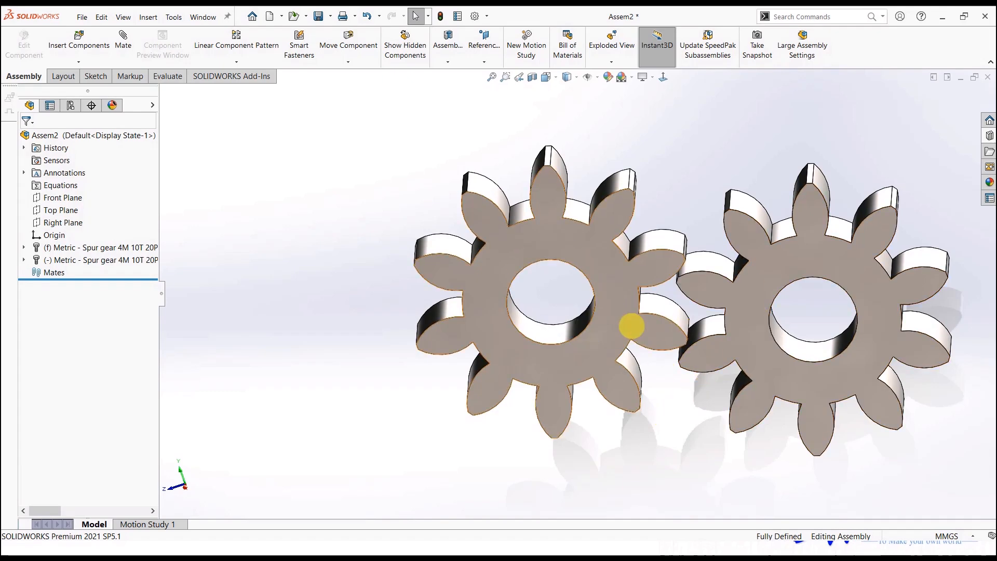
Review the Toolbox configuration of the fixed spur gear, leaving its properties as they are.
{"action": "right_click", "coordinate": [106, 251]}
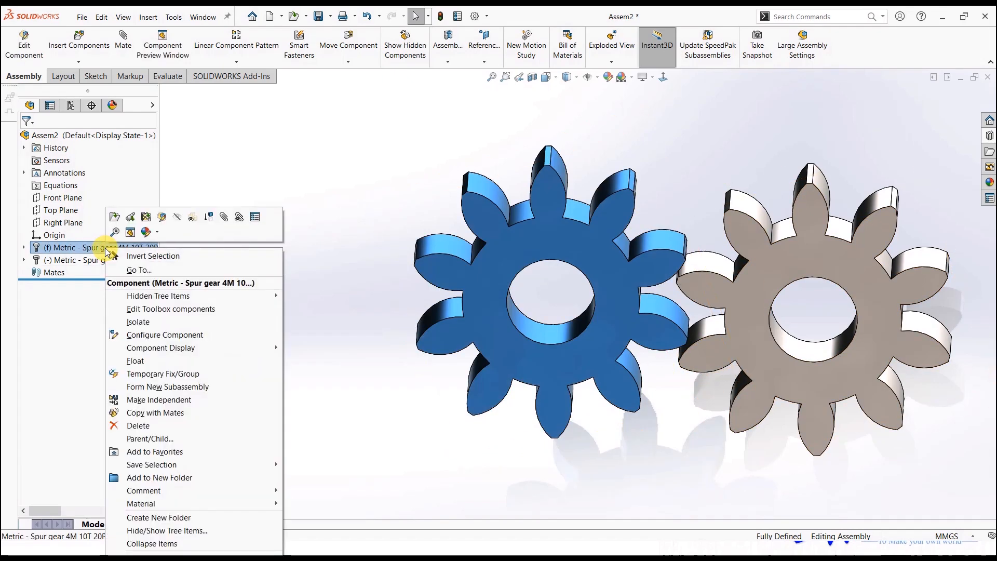
{"action": "left_click", "coordinate": [118, 309]}
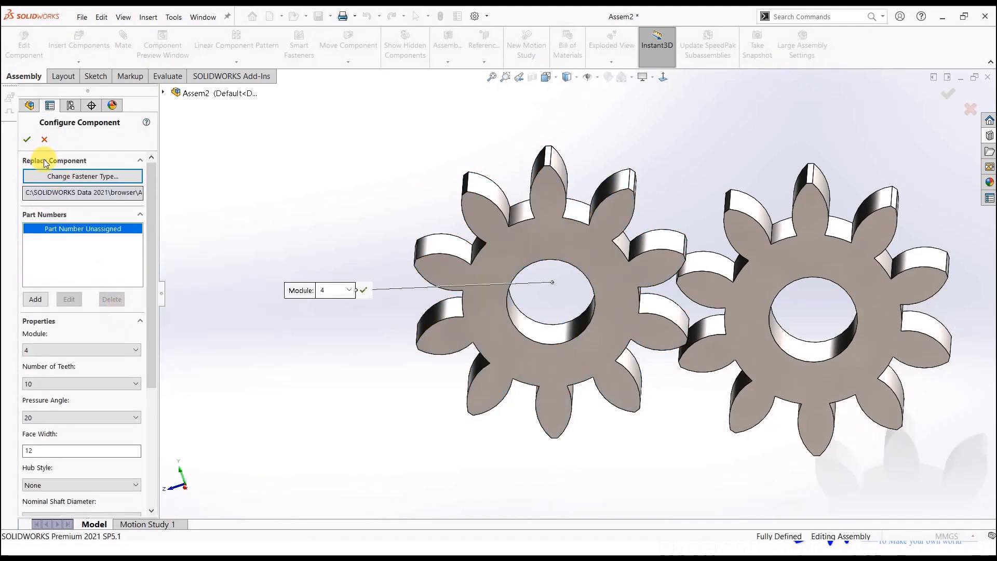
{"action": "left_click", "coordinate": [39, 142]}
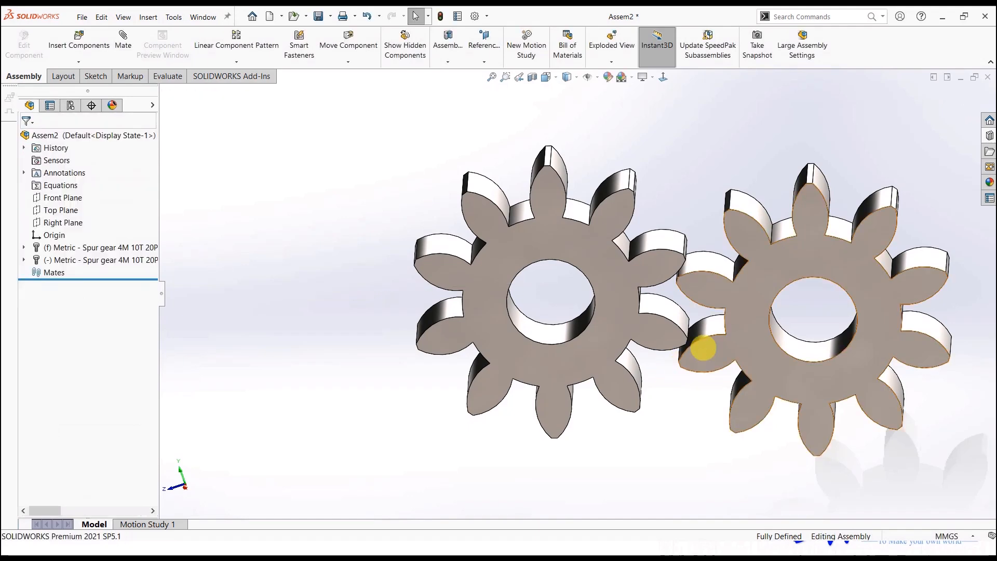
Add a coincident mate between the front faces of the two spur gears.
{"action": "scroll", "coordinate": [735, 316], "scroll_direction": "up", "scroll_amount": 2}
{"action": "scroll", "coordinate": [734, 297], "scroll_direction": "down", "scroll_amount": 2}
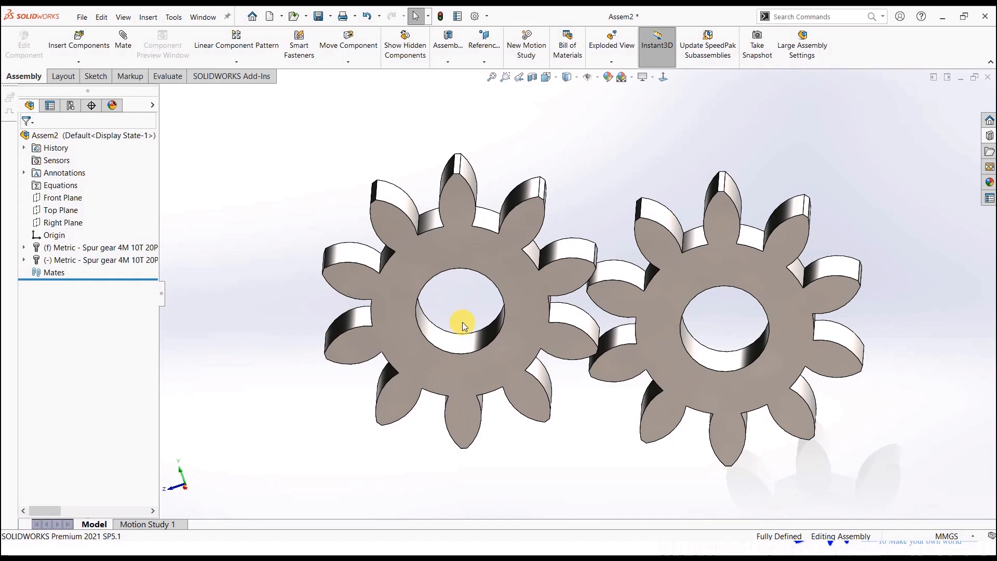
{"action": "left_click", "coordinate": [534, 295]}
{"action": "left_click", "coordinate": [663, 79]}
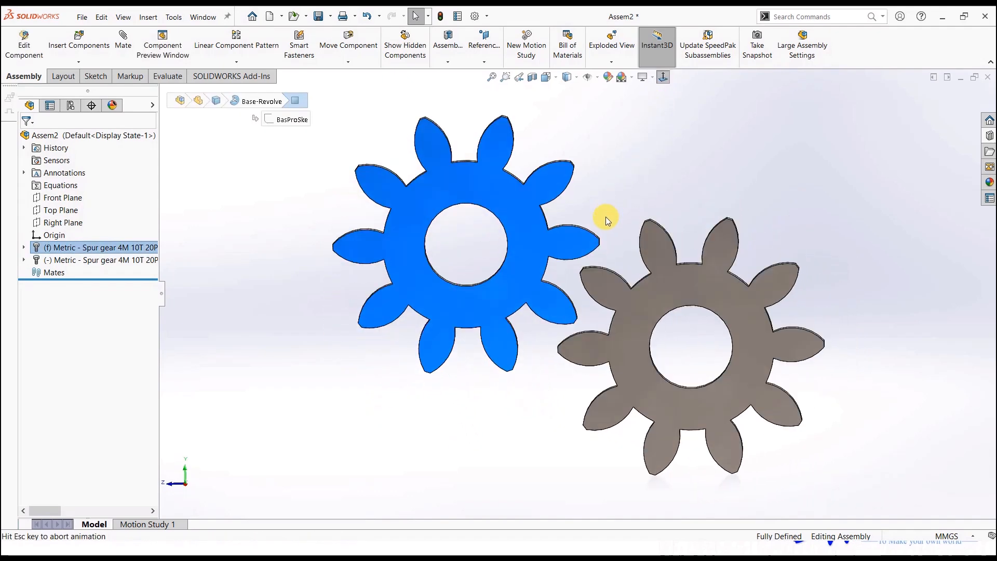
{"action": "left_click", "coordinate": [614, 300]}
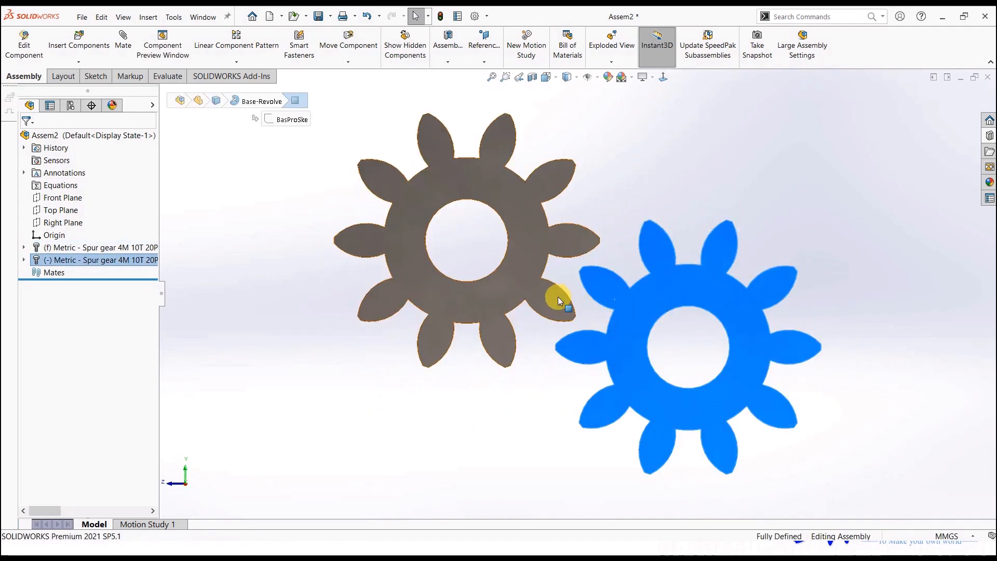
{"action": "left_click", "coordinate": [556, 299], "text": "ctrl"}
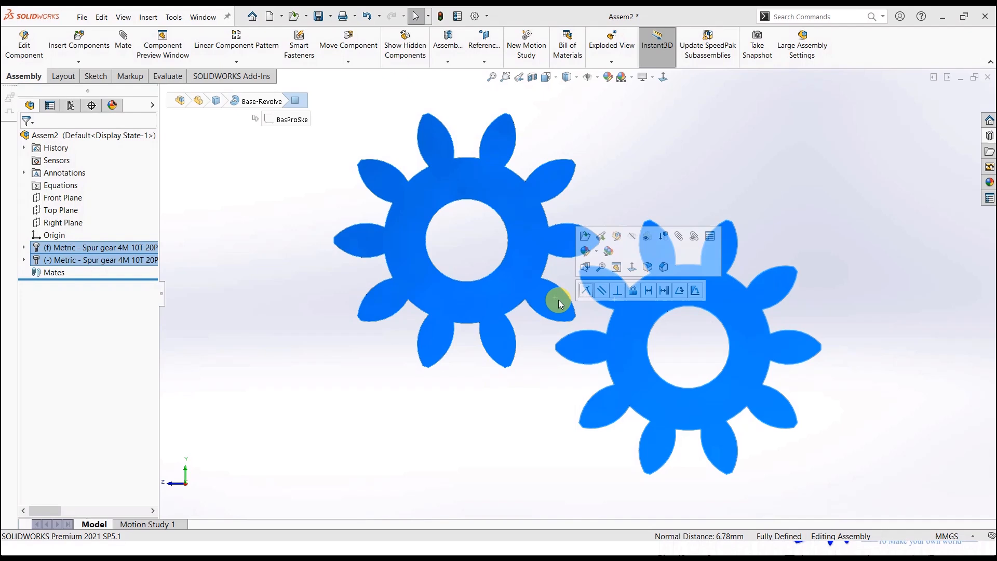
{"action": "left_click", "coordinate": [586, 290]}
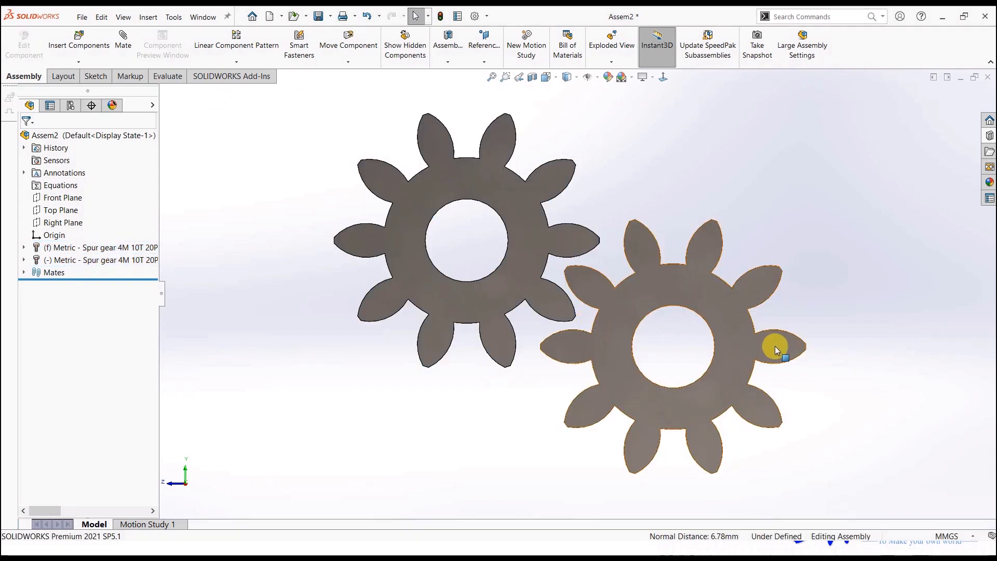
Move the second gear up level with the fixed gear so their facing teeth overlap.
{"action": "left_click_drag", "start_coordinate": [805, 344], "coordinate": [818, 234]}
{"action": "key", "text": "Escape"}
{"action": "scroll", "coordinate": [679, 249], "scroll_direction": "up", "scroll_amount": 2}
{"action": "scroll", "coordinate": [652, 225], "scroll_direction": "down", "scroll_amount": 3}
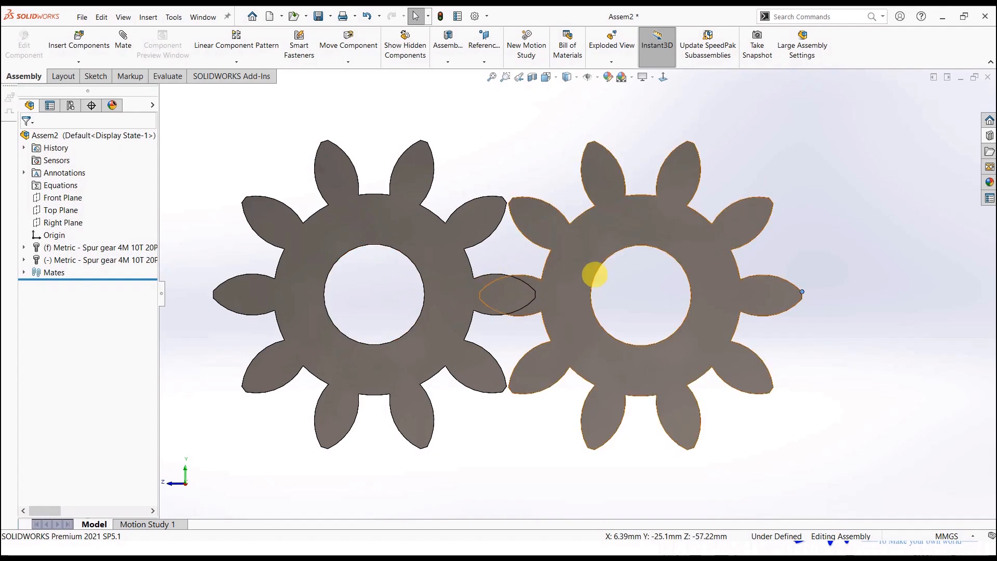
{"action": "scroll", "coordinate": [575, 290], "scroll_direction": "up", "scroll_amount": 2}
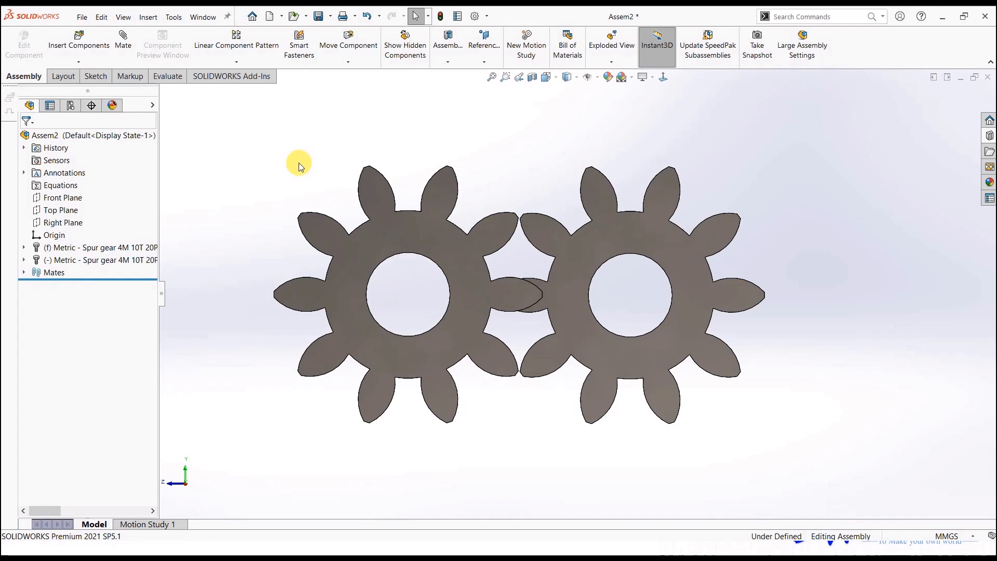
Insert a new part into the assembly, positioned on the front face of the fixed gear.
{"action": "key", "text": "ctrl+7"}
{"action": "left_click", "coordinate": [78, 62]}
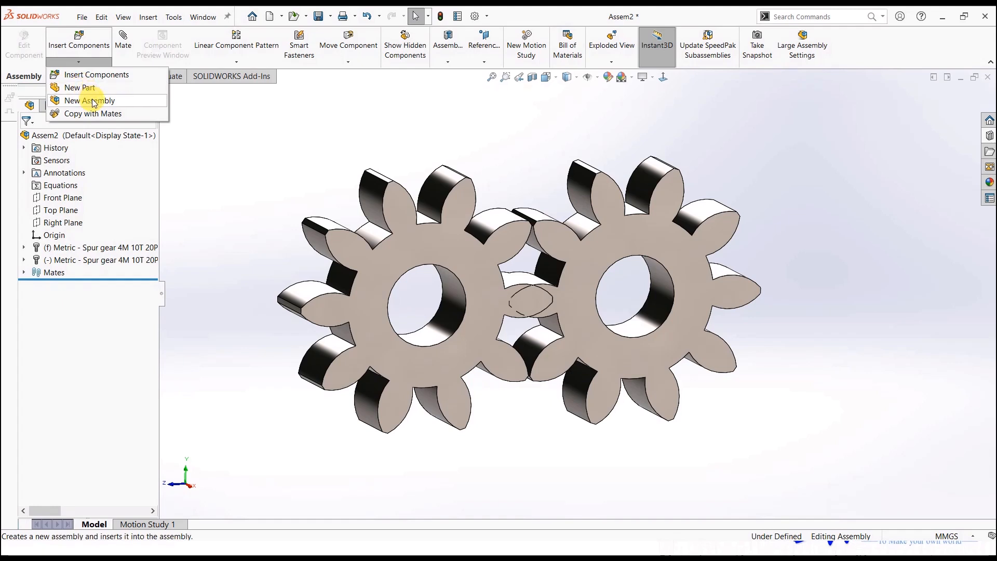
{"action": "left_click", "coordinate": [82, 88]}
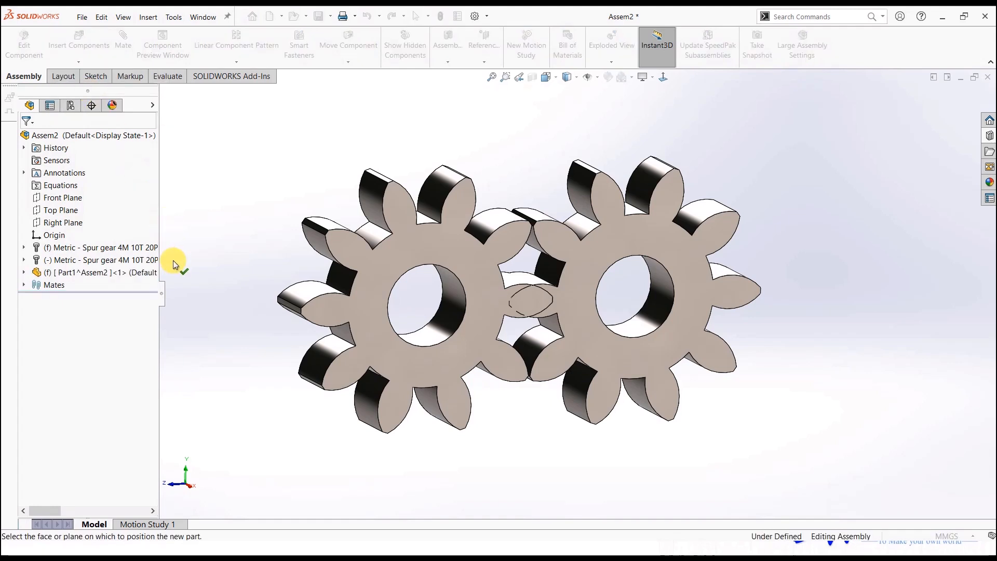
{"action": "scroll", "coordinate": [208, 319], "scroll_direction": "up", "scroll_amount": 1}
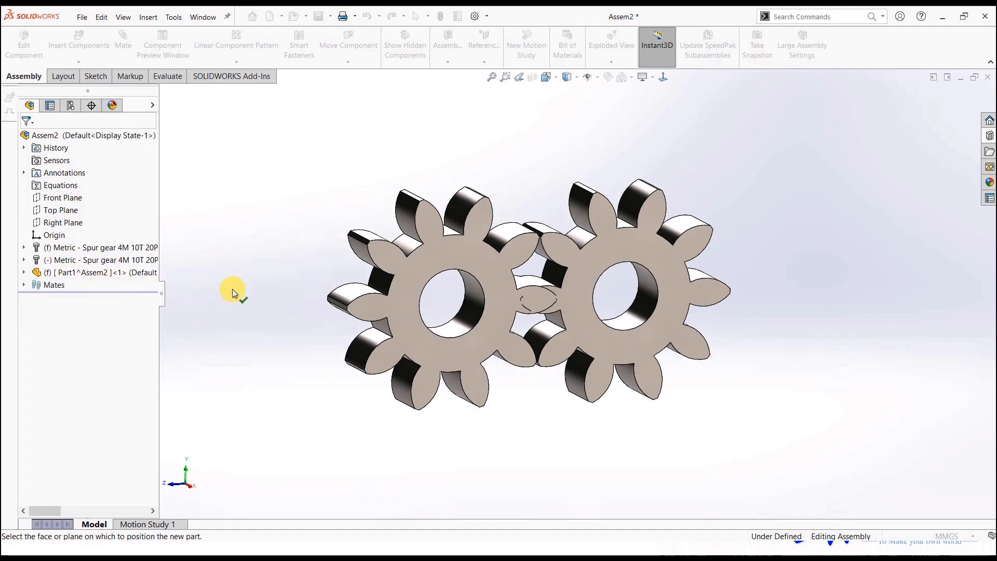
{"action": "left_click", "coordinate": [409, 323]}
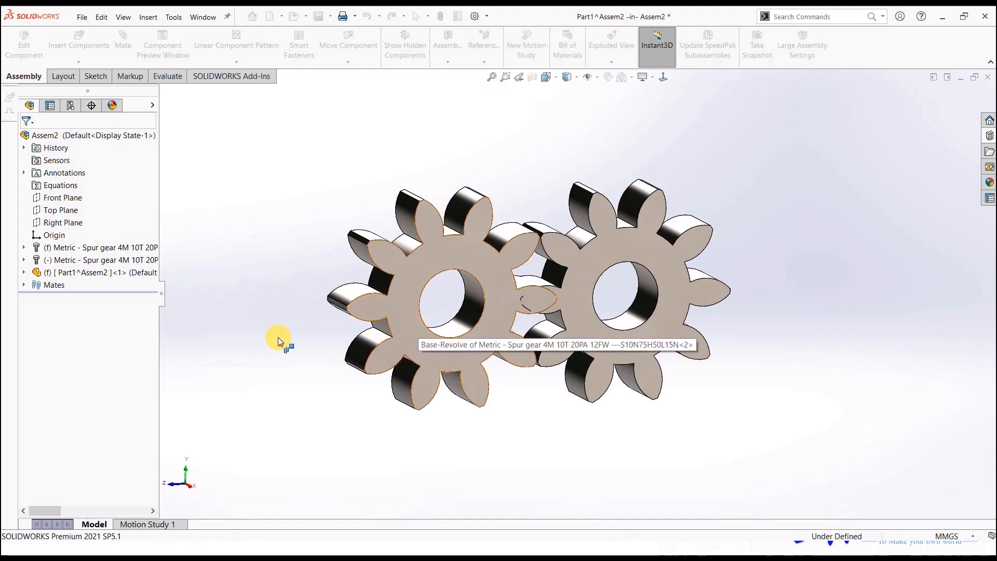
Check the new part's reference planes and return to editing the assembly.
{"action": "left_click", "coordinate": [25, 272]}
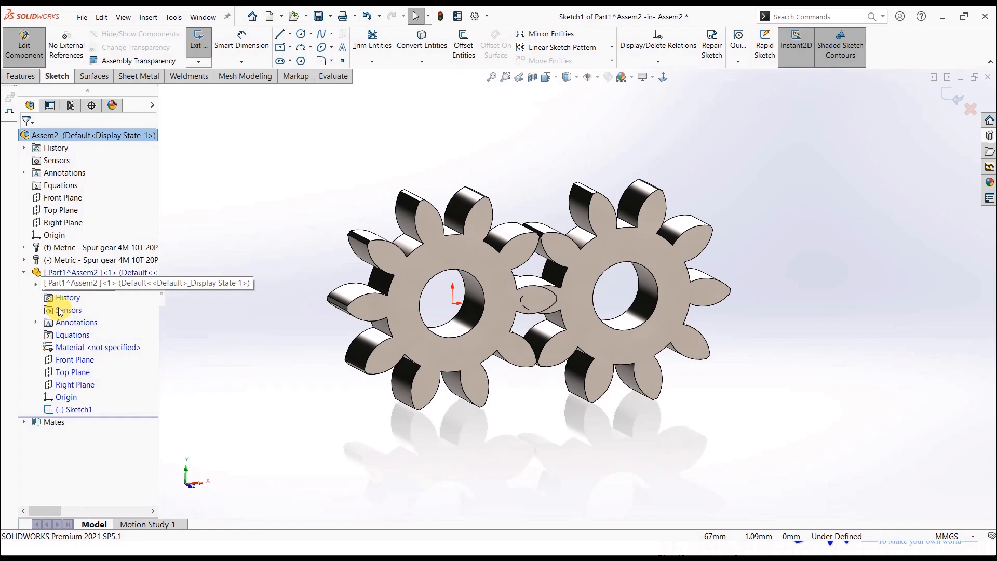
{"action": "left_click", "coordinate": [74, 384]}
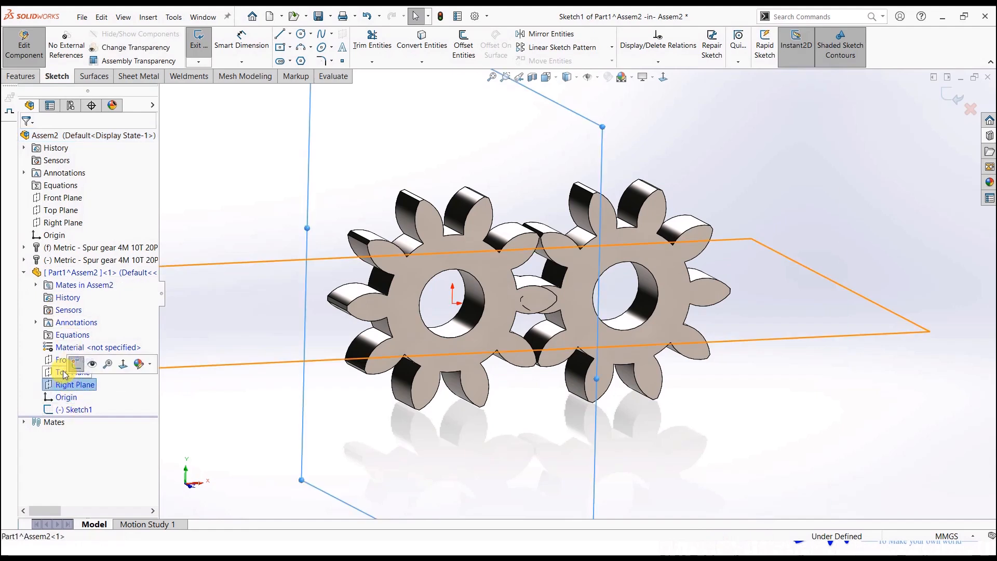
{"action": "left_click", "coordinate": [73, 372]}
{"action": "left_click", "coordinate": [75, 359]}
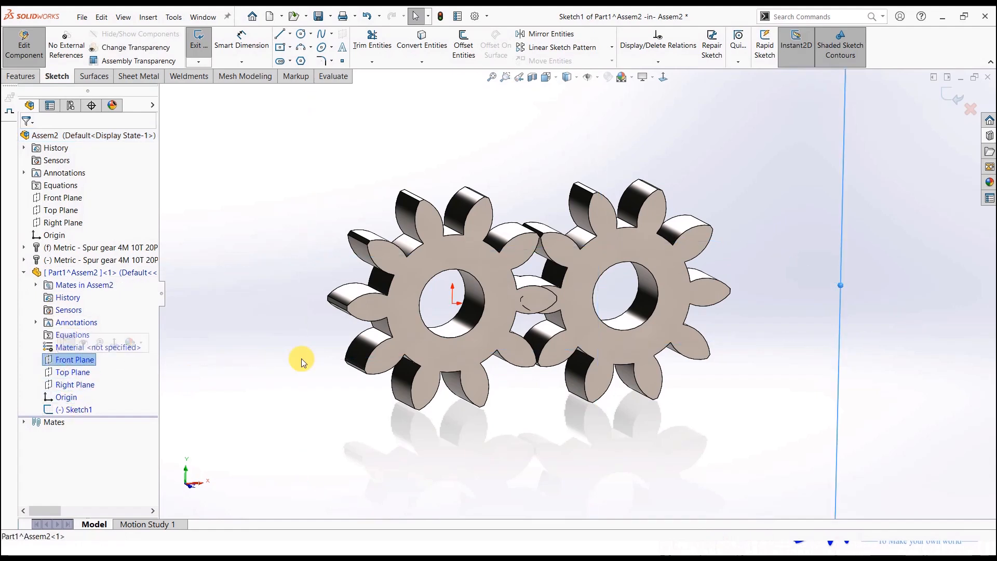
{"action": "left_click", "coordinate": [21, 51]}
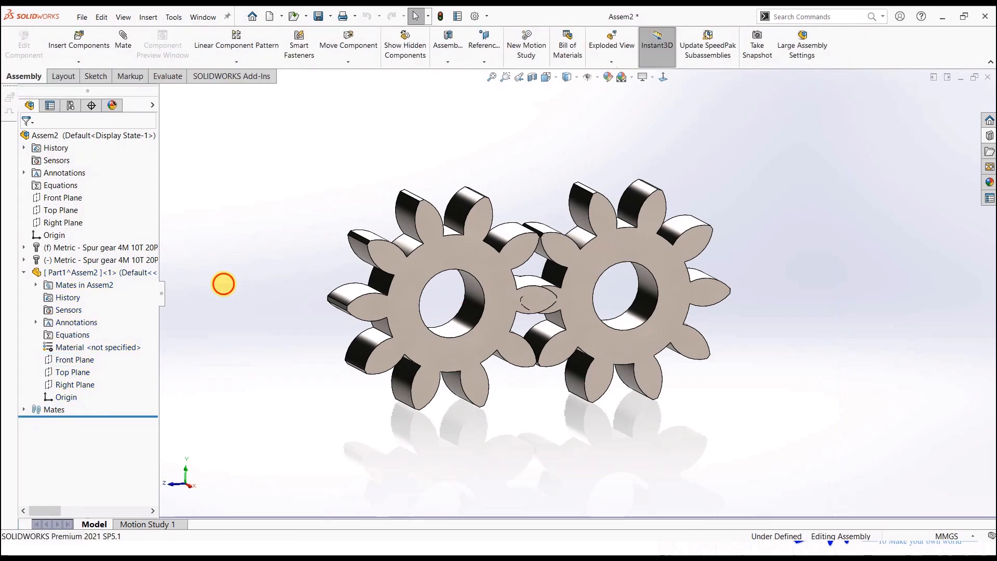
Delete the new part that was positioned on the gear face.
{"action": "right_click", "coordinate": [112, 275]}
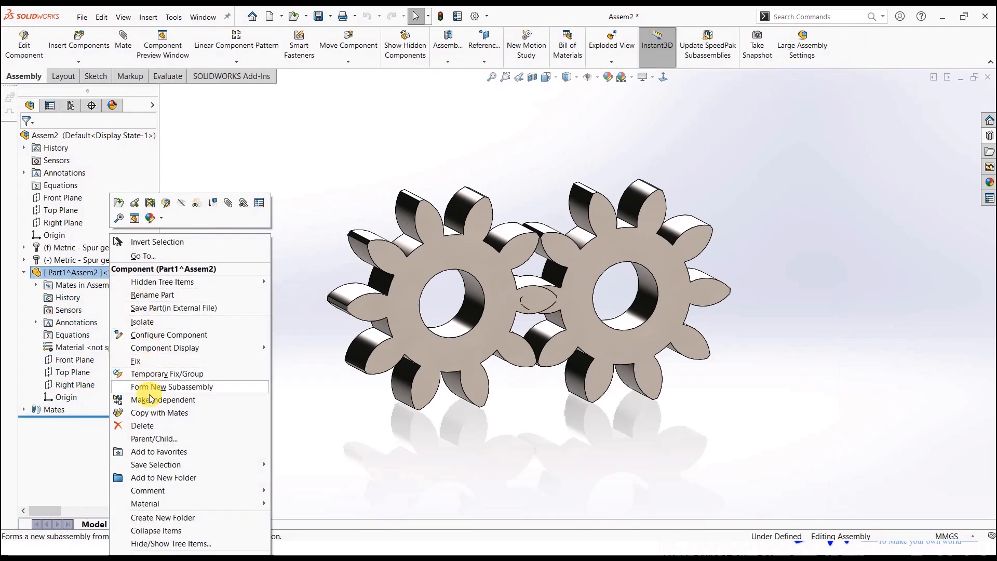
{"action": "left_click", "coordinate": [143, 426]}
{"action": "left_click", "coordinate": [566, 212]}
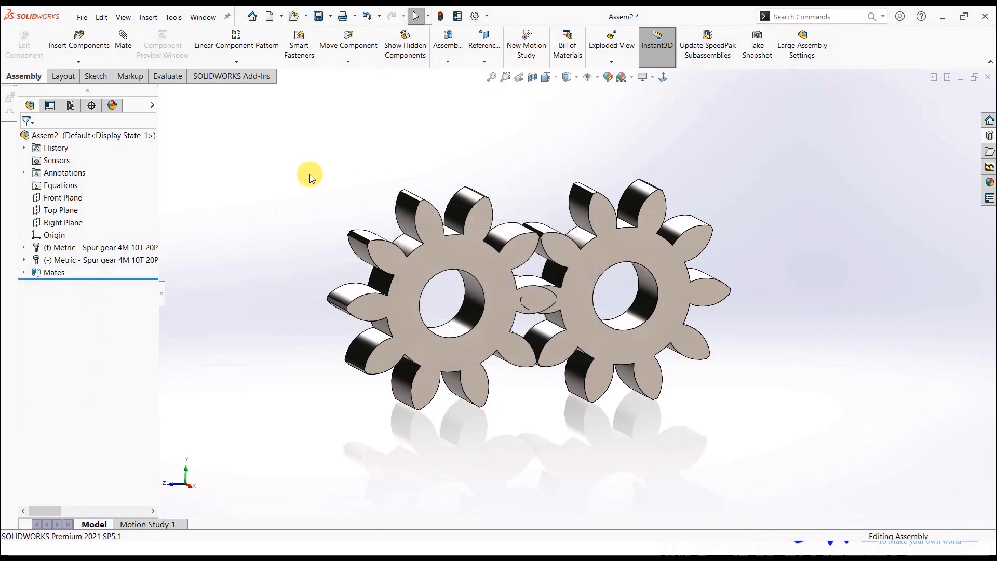
Insert another new part into the assembly, placing it in empty space instead of on a face.
{"action": "left_click", "coordinate": [86, 63]}
{"action": "left_click", "coordinate": [99, 93]}
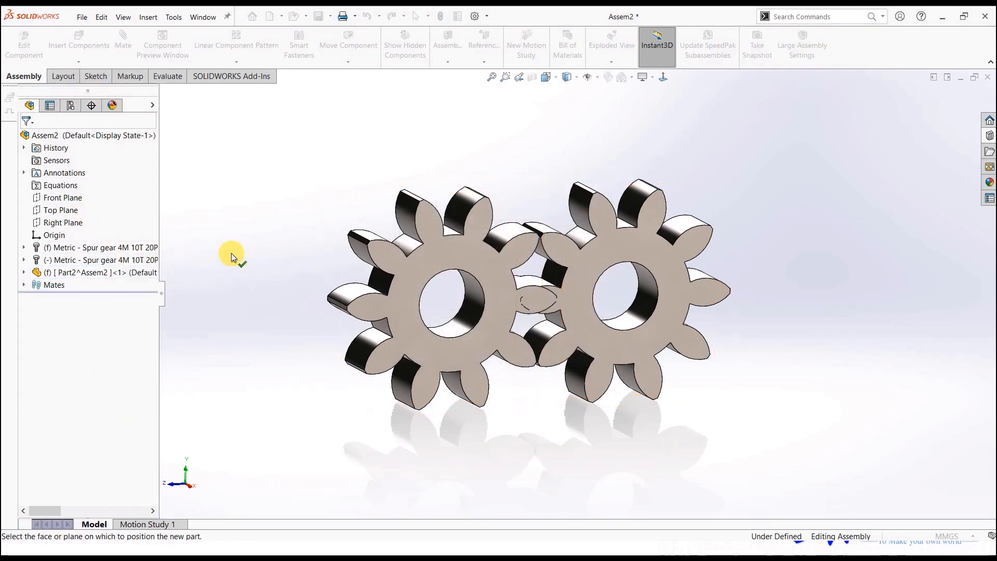
{"action": "left_click", "coordinate": [222, 242]}
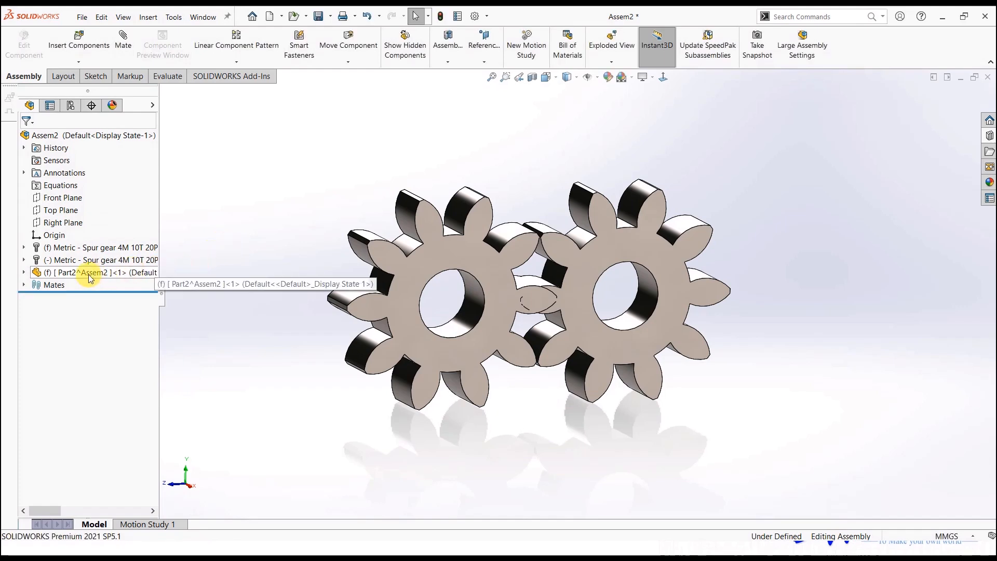
Mate the new part's origin coincident with the assembly origin.
{"action": "left_click", "coordinate": [24, 272]}
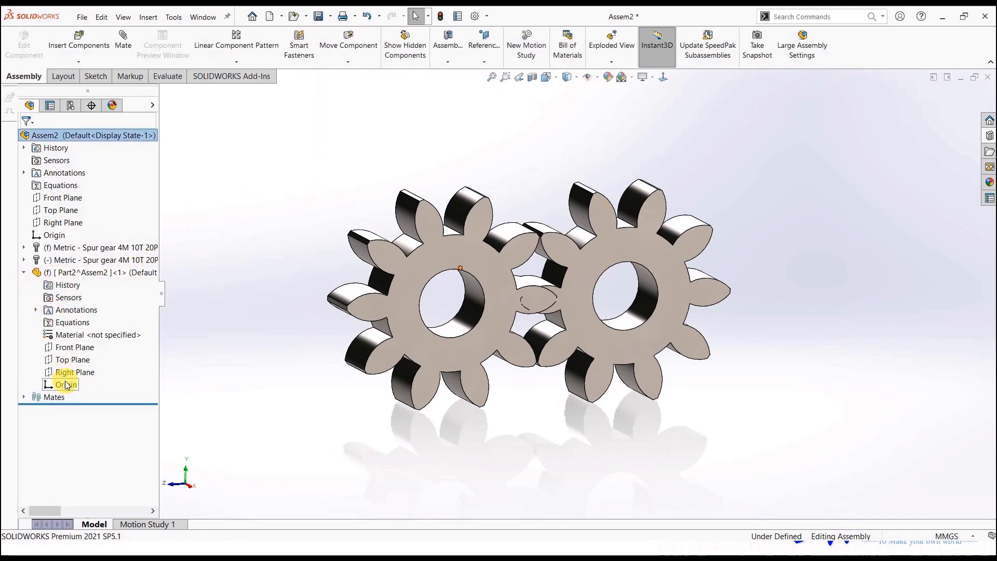
{"action": "left_click", "coordinate": [66, 385]}
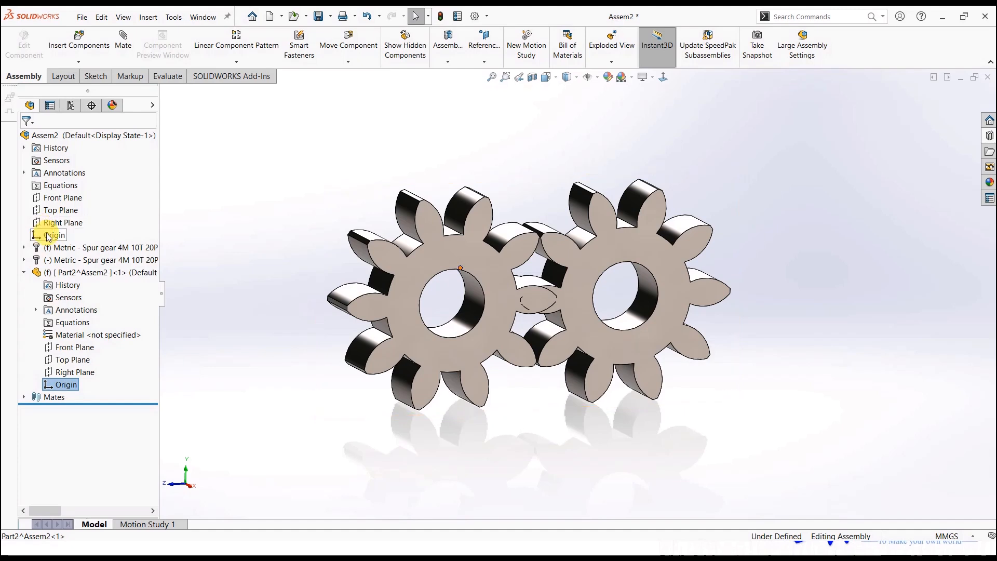
{"action": "left_click", "coordinate": [58, 347]}
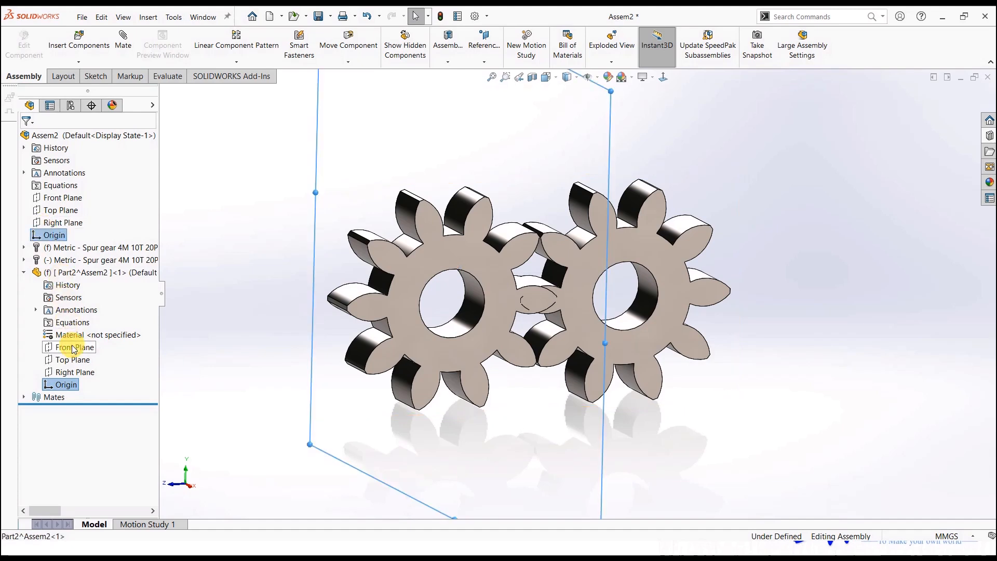
{"action": "left_click", "coordinate": [58, 201], "text": "ctrl"}
{"action": "left_click", "coordinate": [62, 207]}
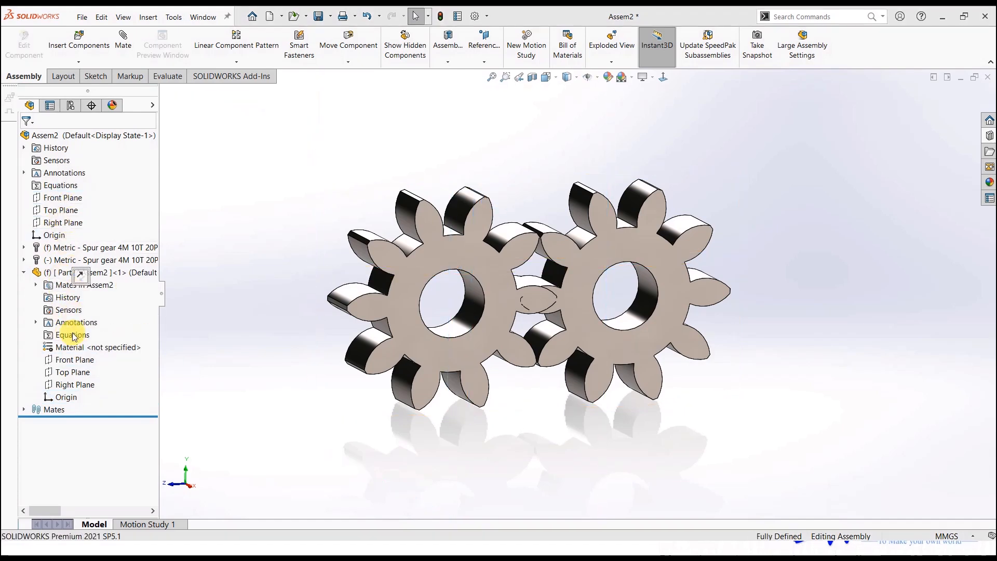
{"action": "left_click", "coordinate": [70, 371]}
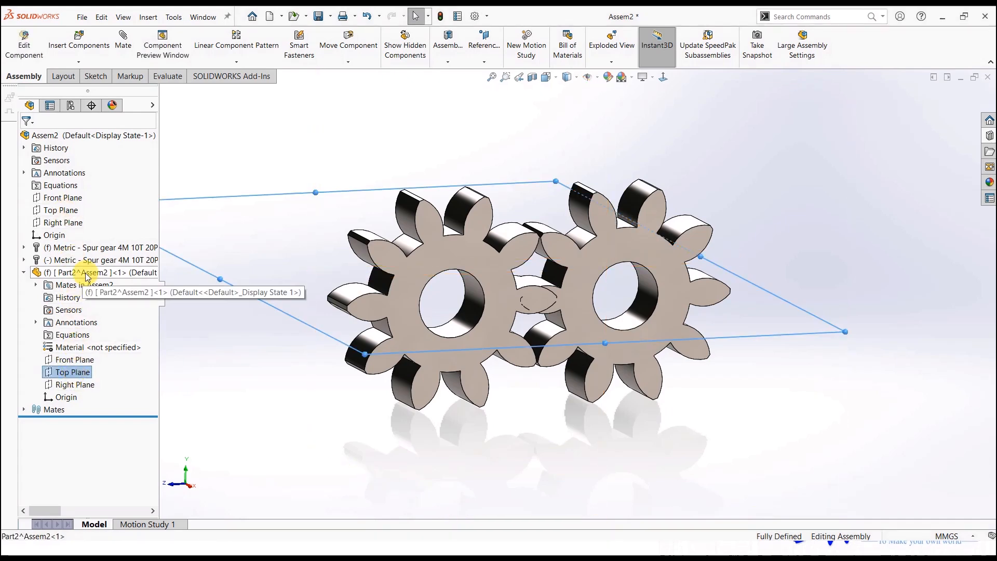
{"action": "left_click", "coordinate": [234, 356]}
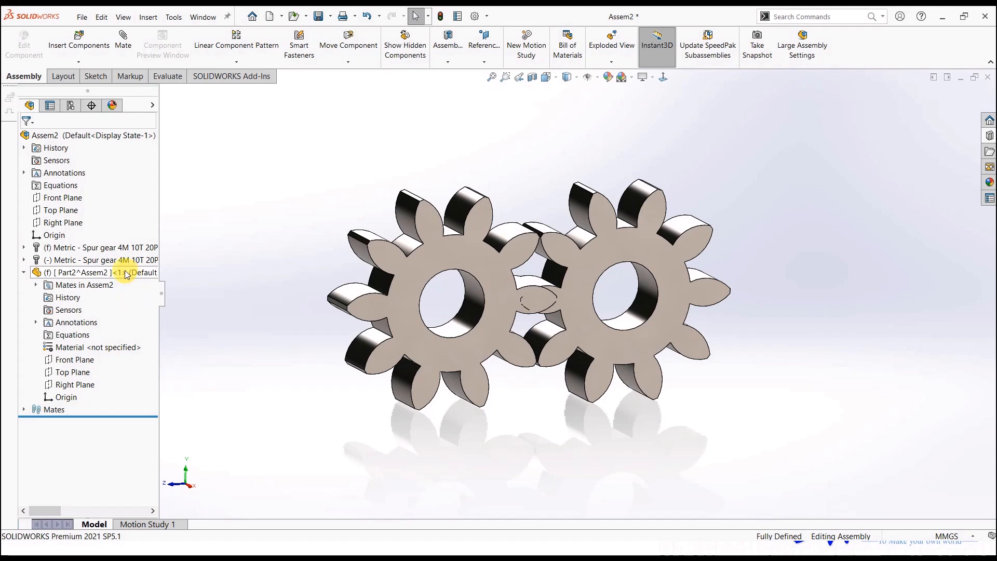
Start editing the new part in the context of the assembly and display its feature modeling commands.
{"action": "right_click", "coordinate": [80, 274]}
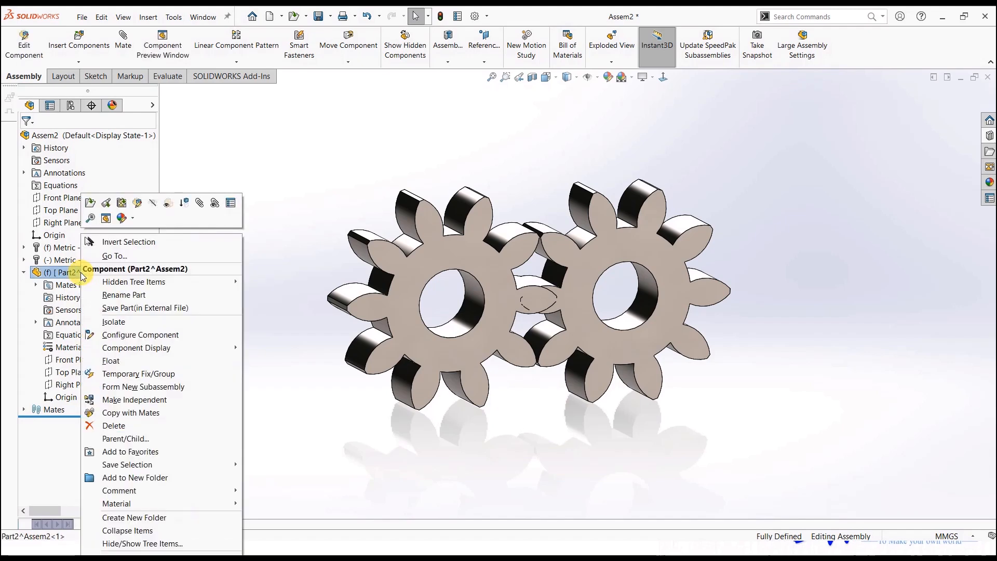
{"action": "left_click", "coordinate": [137, 208]}
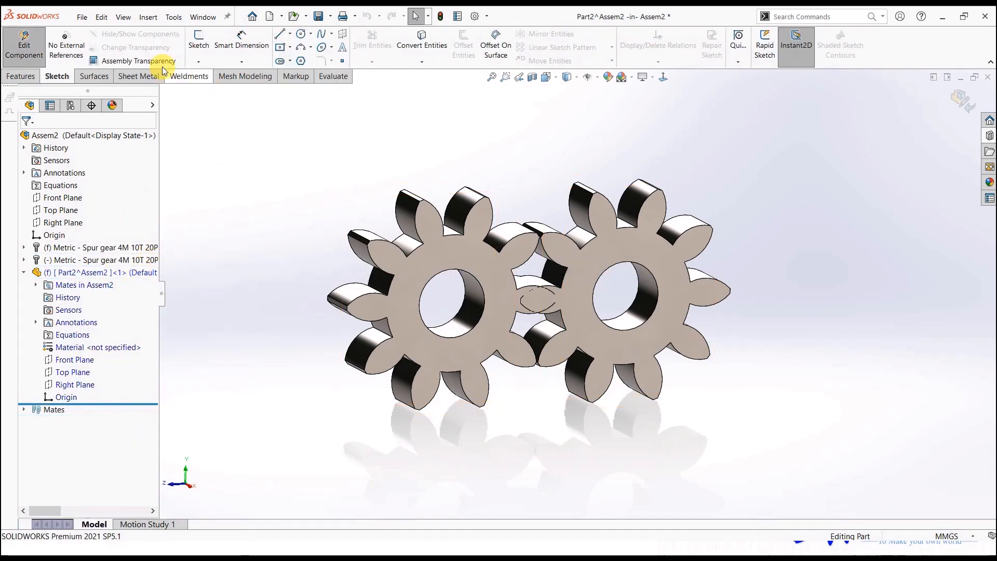
{"action": "left_click", "coordinate": [94, 76]}
{"action": "left_click", "coordinate": [20, 77]}
{"action": "left_click", "coordinate": [136, 76]}
{"action": "left_click", "coordinate": [191, 76]}
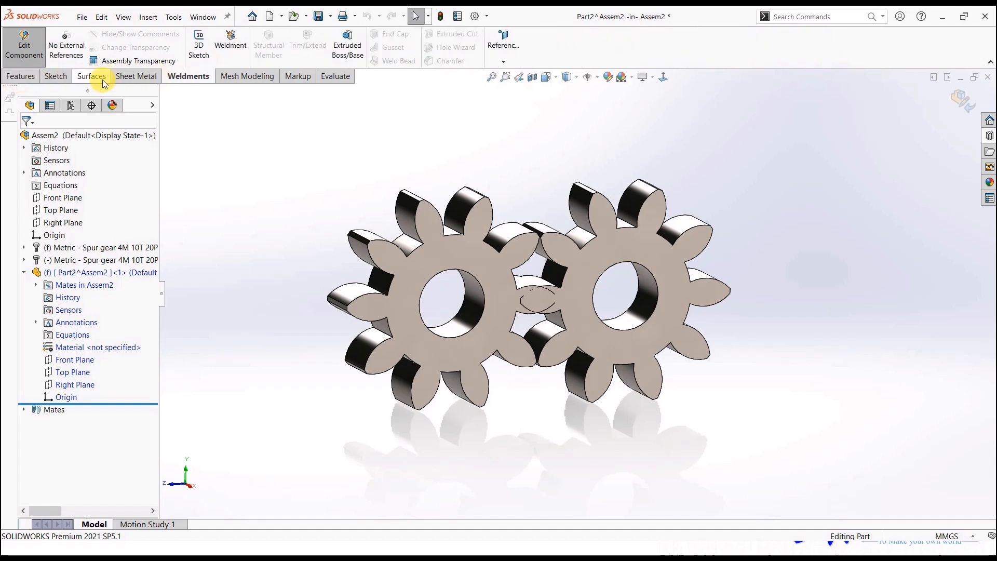
{"action": "left_click", "coordinate": [19, 76]}
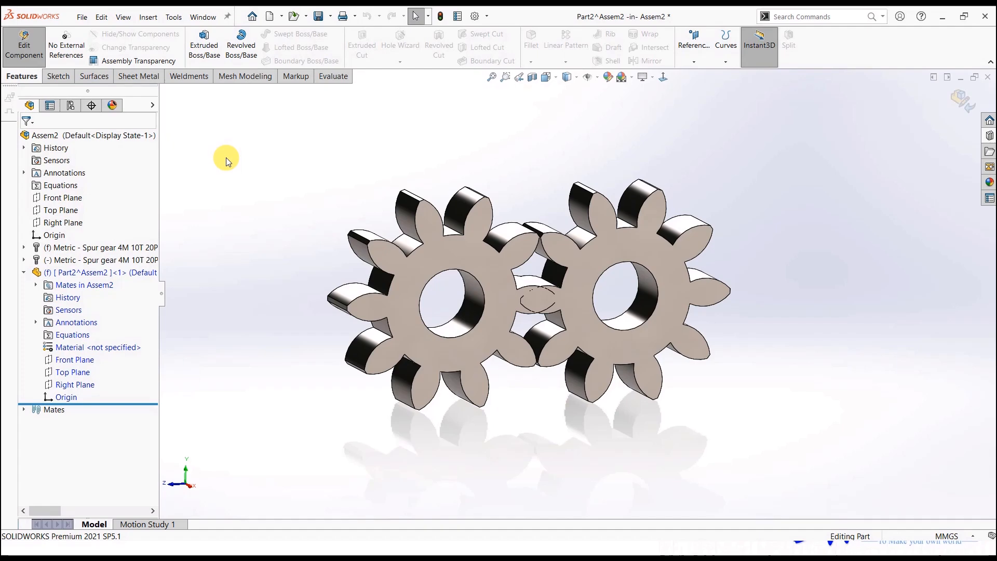
Start a sketch on the gear's flat face and convert the bore edges of both gears into sketch circles.
{"action": "middle_click_drag", "start_coordinate": [332, 181], "coordinate": [440, 282]}
{"action": "left_click", "coordinate": [483, 265]}
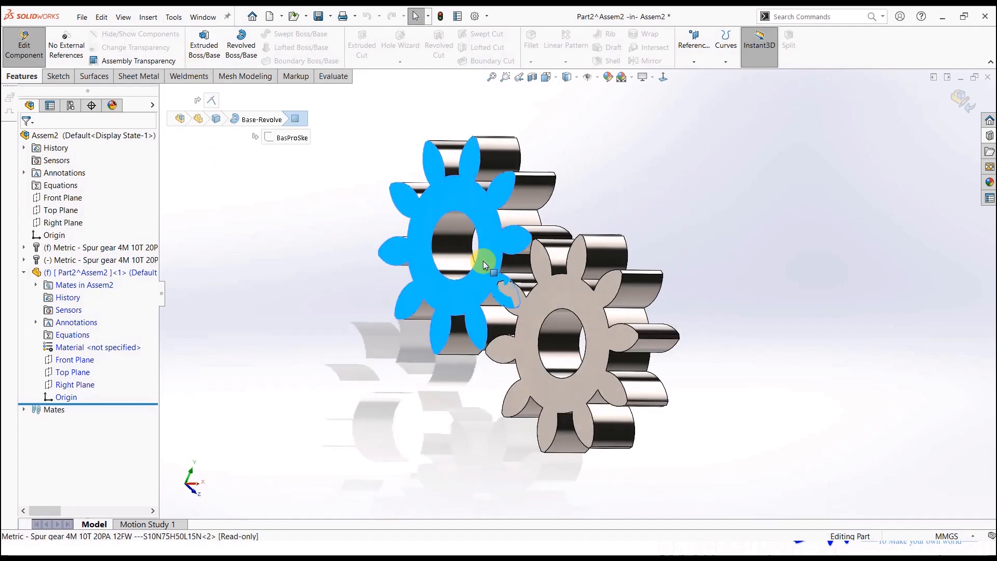
{"action": "left_click", "coordinate": [520, 230]}
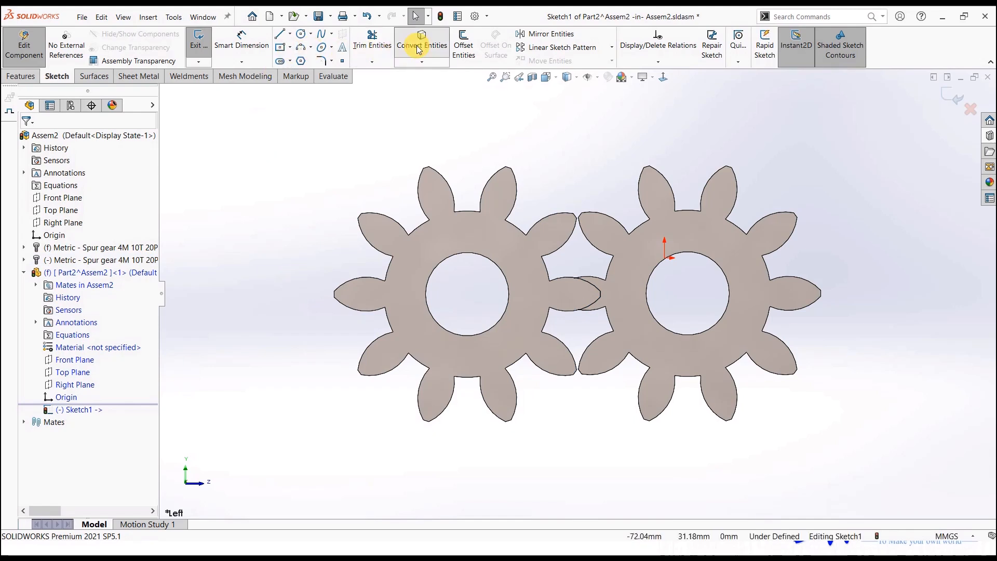
{"action": "left_click", "coordinate": [418, 49]}
{"action": "left_click", "coordinate": [509, 288]}
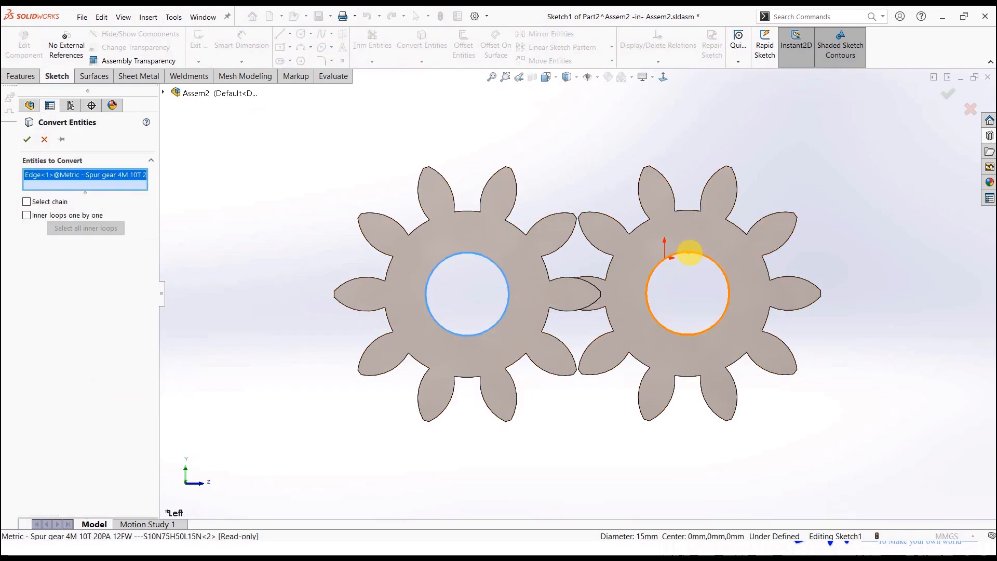
{"action": "left_click", "coordinate": [690, 253]}
{"action": "left_click", "coordinate": [27, 139]}
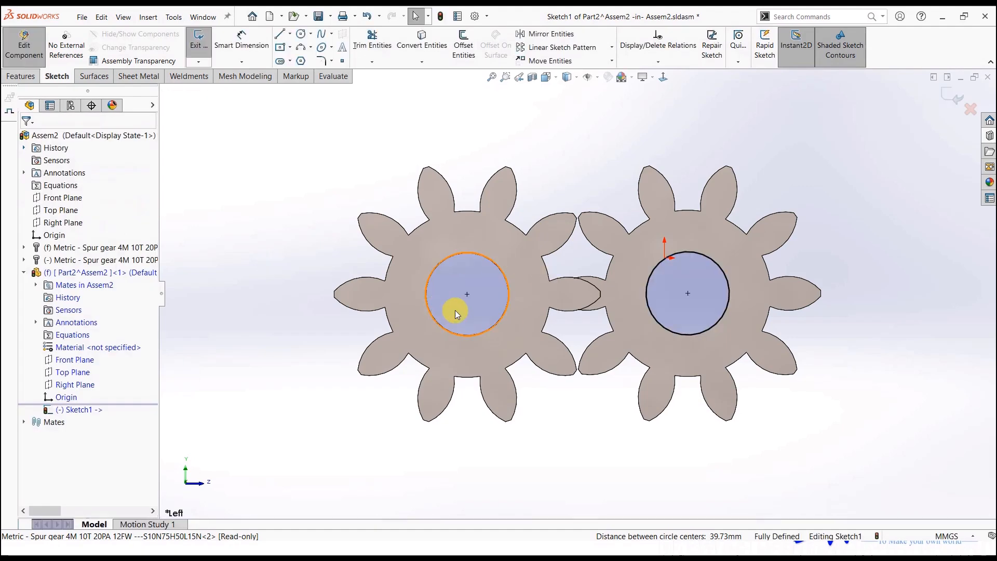
Extrude the two bore circles as bosses with a Blind depth of 17 mm projecting out from the gears.
{"action": "key", "text": "f"}
{"action": "left_click", "coordinate": [21, 76]}
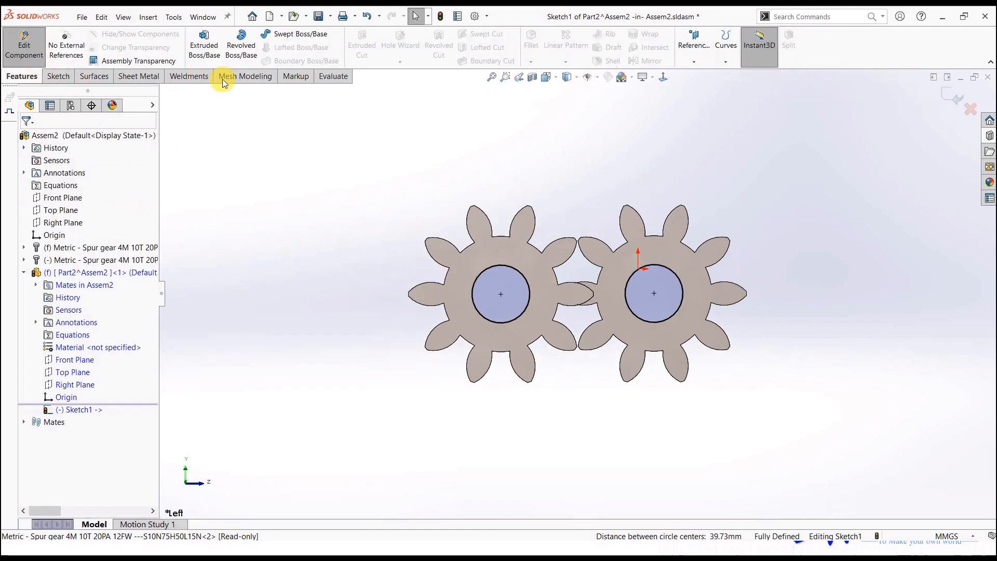
{"action": "left_click", "coordinate": [206, 50]}
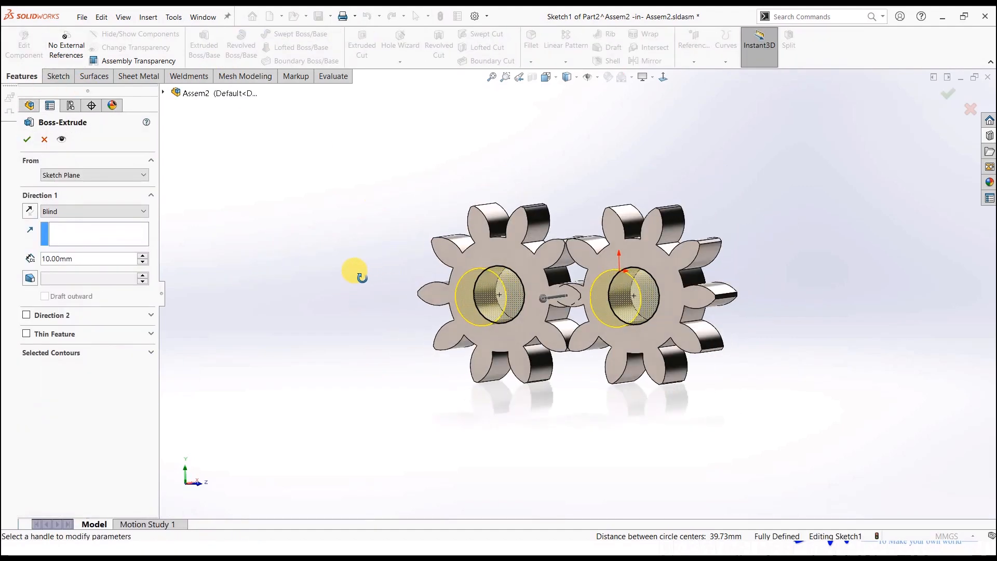
{"action": "middle_click_drag", "start_coordinate": [356, 271], "coordinate": [292, 304]}
{"action": "left_click_drag", "start_coordinate": [499, 306], "coordinate": [488, 309]}
Add a second extrusion direction set to Up To Surface, ending at the gear's opposite face, and finish the boss.
{"action": "left_click", "coordinate": [25, 316]}
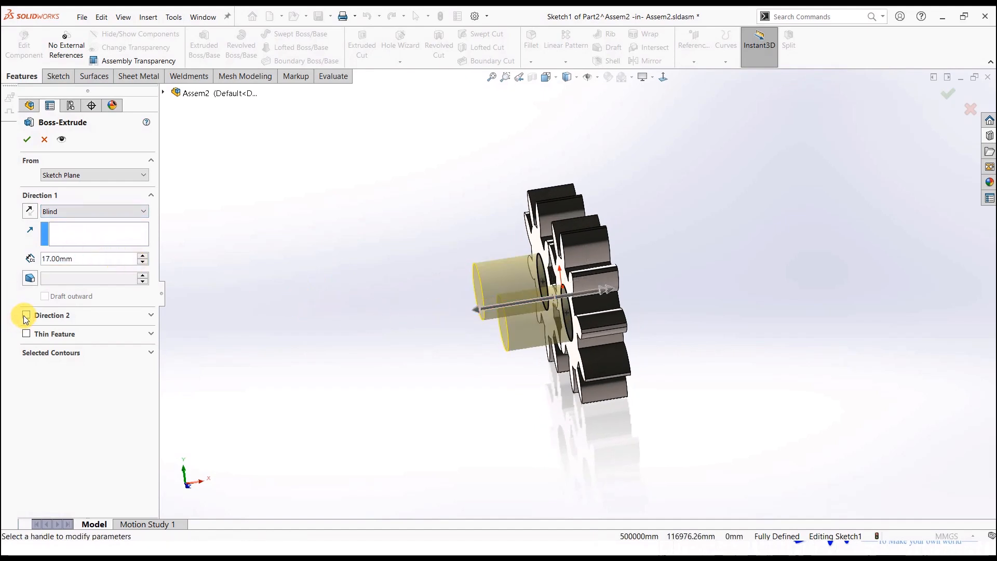
{"action": "left_click", "coordinate": [94, 329]}
{"action": "left_click", "coordinate": [87, 358]}
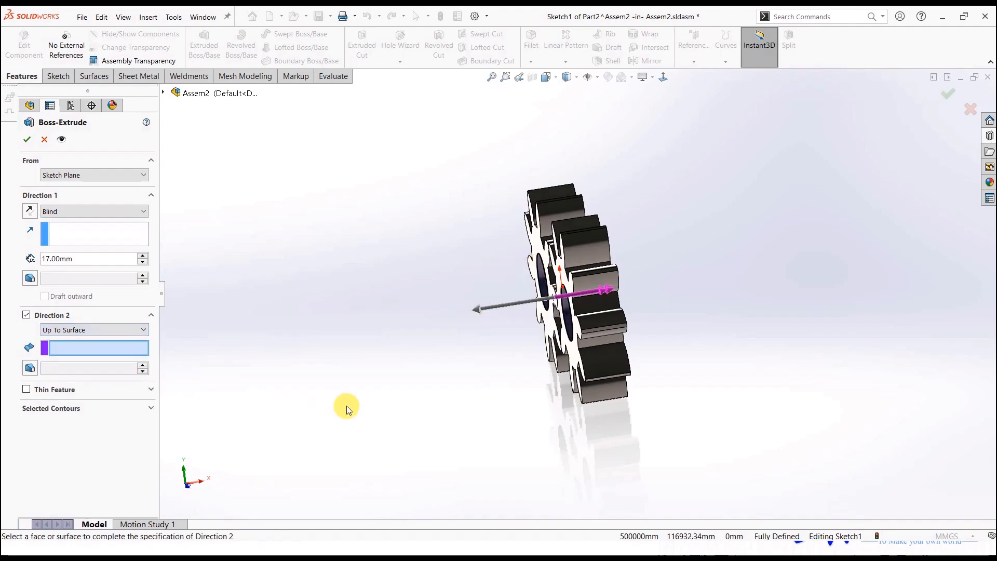
{"action": "middle_click_drag", "start_coordinate": [347, 406], "coordinate": [596, 379]}
{"action": "left_click", "coordinate": [573, 338]}
{"action": "middle_click_drag", "start_coordinate": [494, 414], "coordinate": [457, 446]}
{"action": "left_click", "coordinate": [27, 138]}
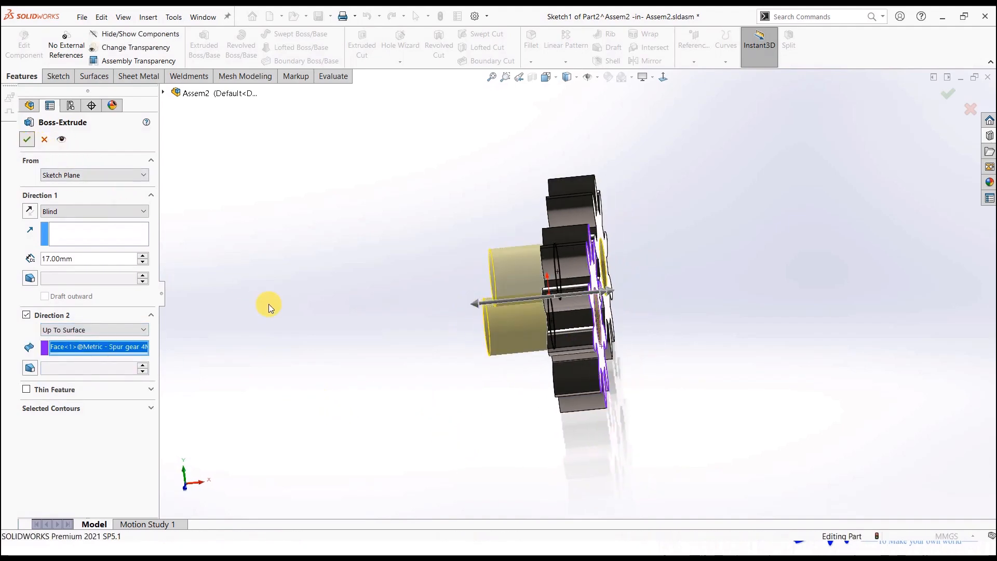
Sketch a center rectangle on the shaft's end face, centered between the gears and enclosing both shafts.
{"action": "left_click", "coordinate": [457, 272]}
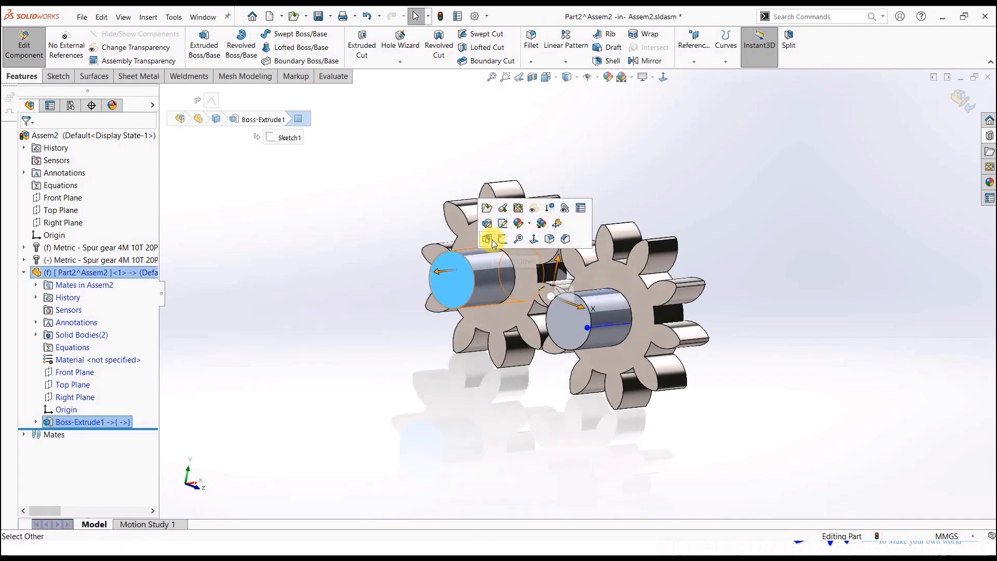
{"action": "left_click", "coordinate": [488, 240]}
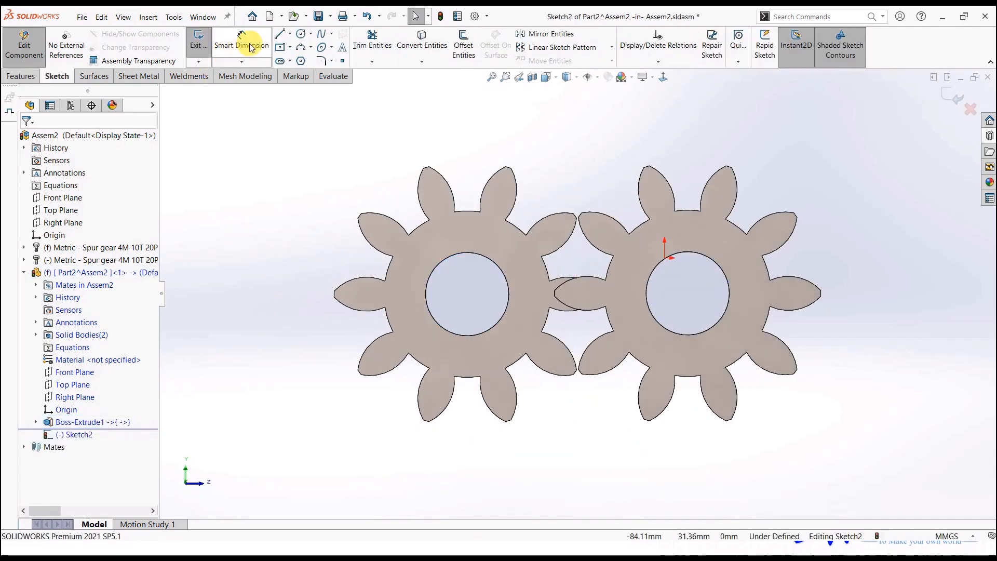
{"action": "left_click", "coordinate": [280, 47]}
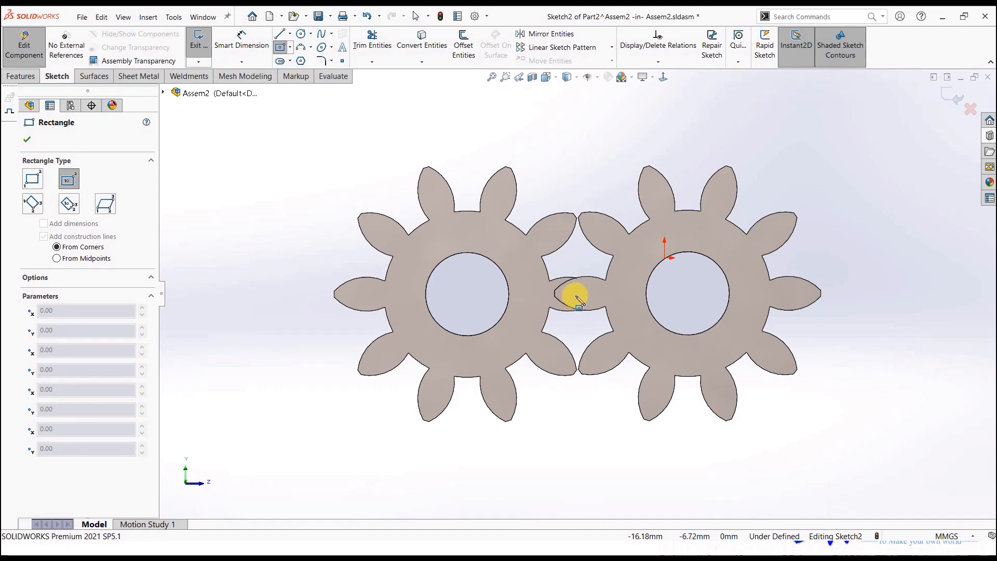
{"action": "mouse_move", "coordinate": [574, 294]}
{"action": "left_mouse_down"}
{"action": "mouse_move", "coordinate": [833, 187]}
{"action": "mouse_move", "coordinate": [802, 193]}
{"action": "left_mouse_up"}
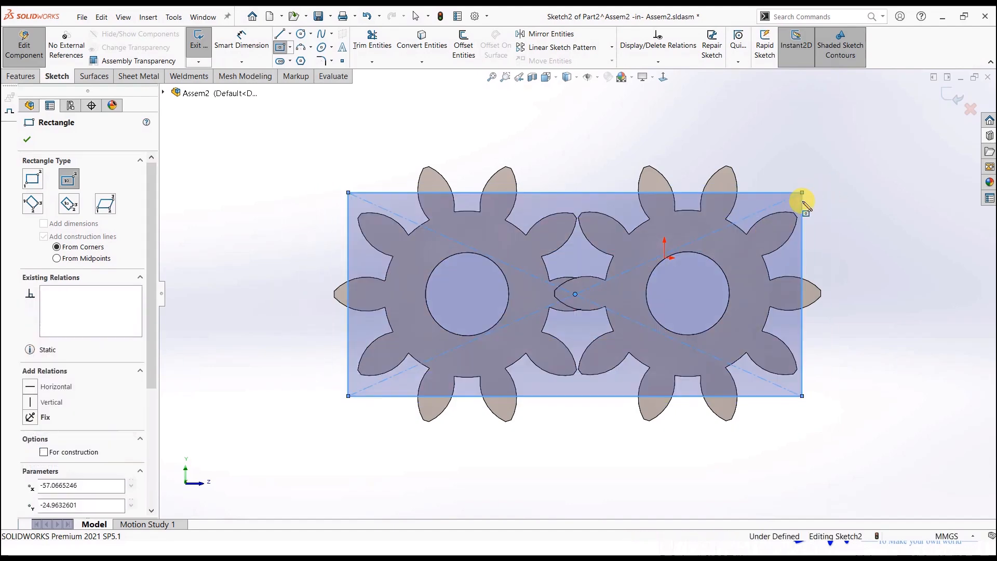
Extrude the rectangle 10 mm Blind away from the gears as a plate merged with the two shafts.
{"action": "left_click", "coordinate": [21, 76]}
{"action": "left_click", "coordinate": [204, 45]}
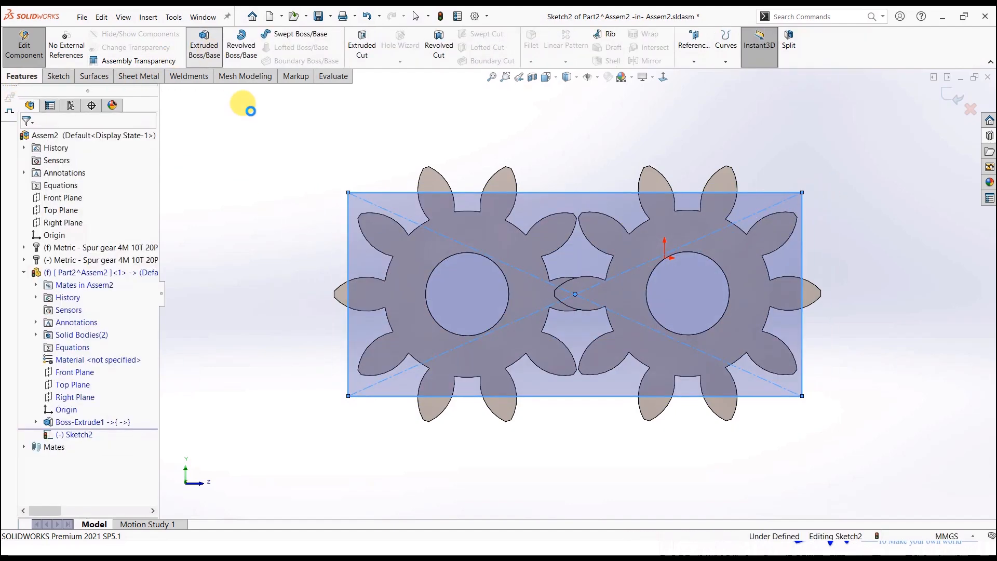
{"action": "middle_click_drag", "start_coordinate": [336, 252], "coordinate": [363, 367]}
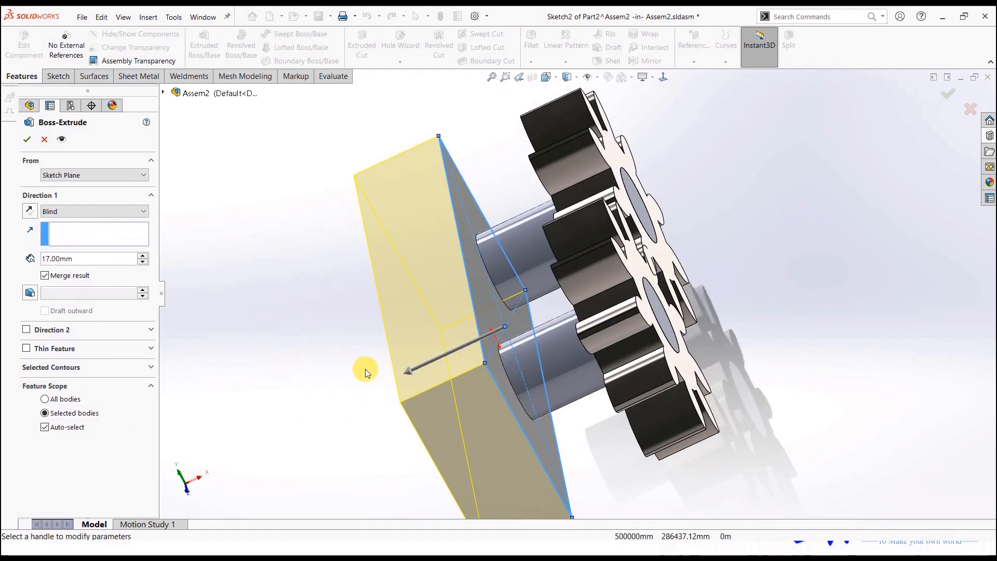
{"action": "left_click_drag", "start_coordinate": [407, 378], "coordinate": [447, 358]}
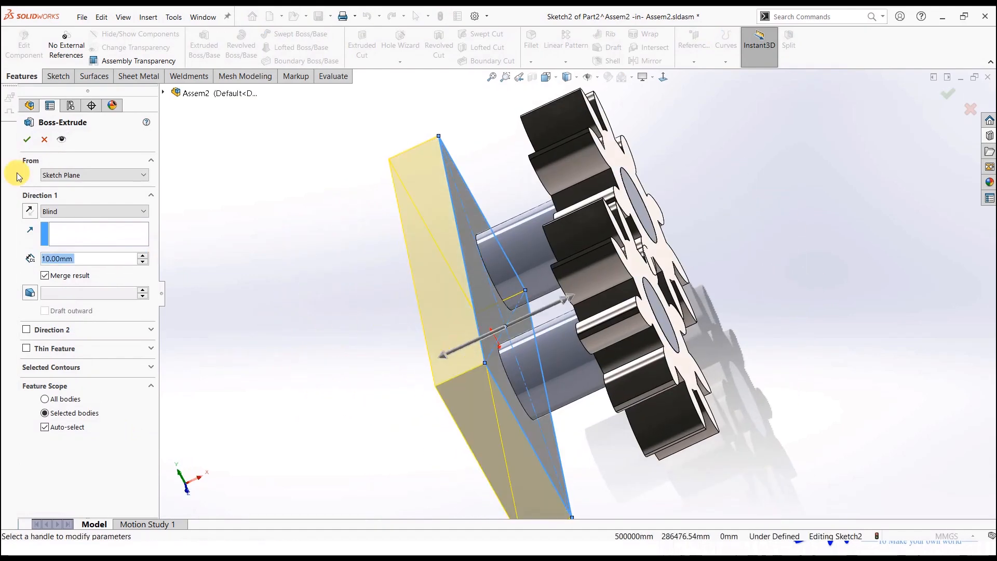
{"action": "left_click", "coordinate": [27, 139]}
Examine the external references of the shaft extrusion and its sketch in the feature tree.
{"action": "middle_click_drag", "start_coordinate": [248, 371], "coordinate": [327, 423]}
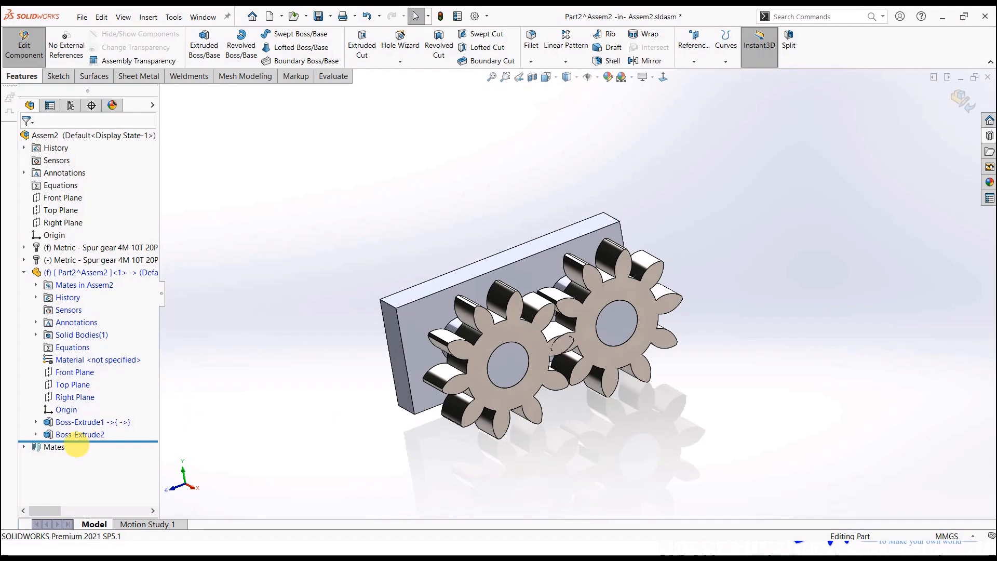
{"action": "left_click", "coordinate": [35, 421]}
{"action": "mouse_move", "coordinate": [63, 440]}
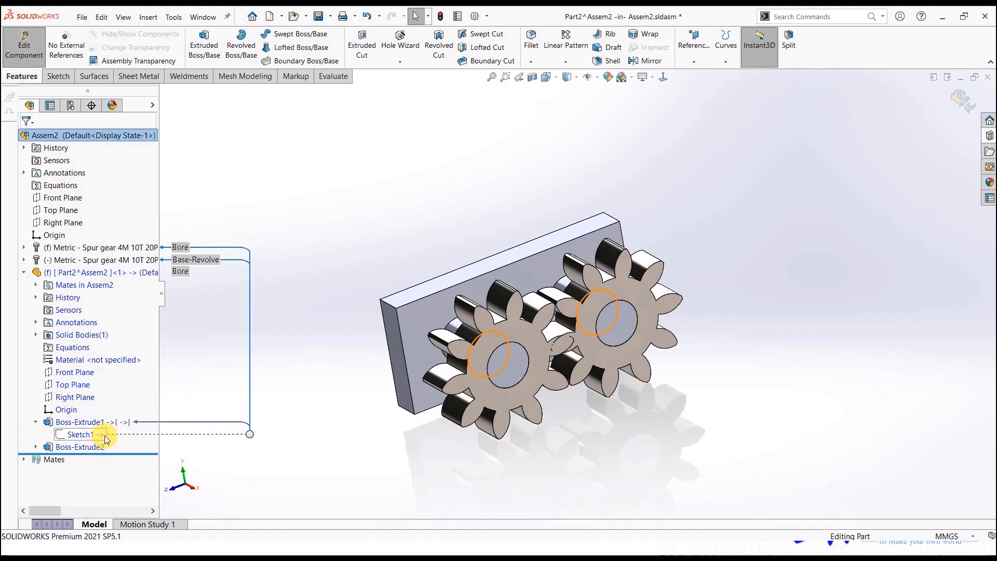
{"action": "mouse_move", "coordinate": [106, 423]}
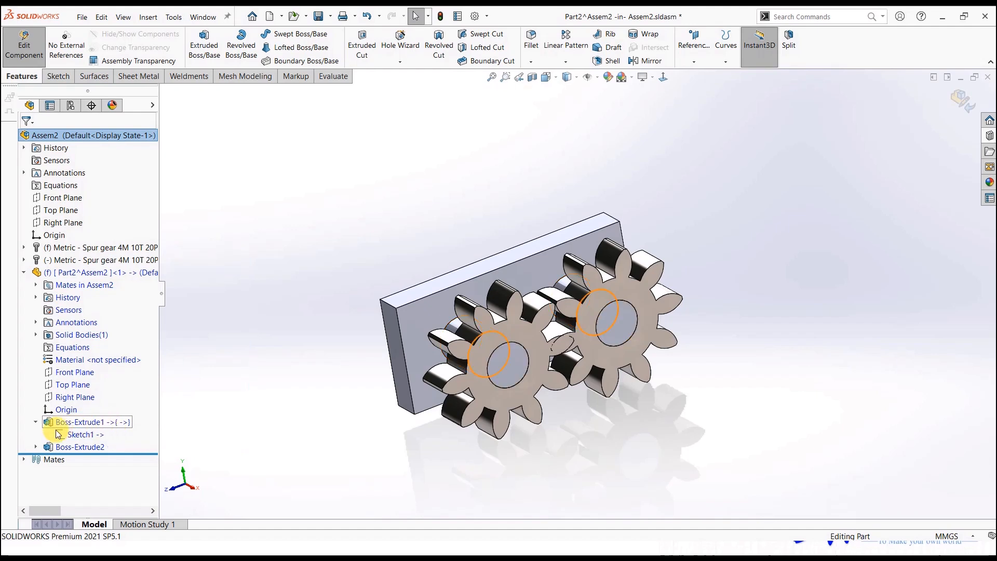
{"action": "left_click", "coordinate": [36, 422]}
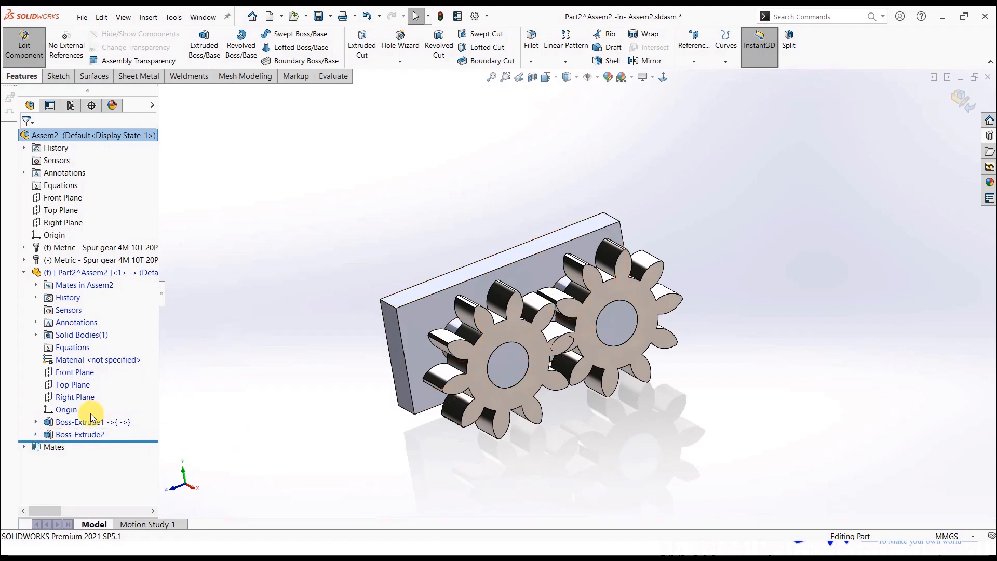
Finish editing the part in context, return to the assembly and collapse the part's feature list.
{"action": "left_click", "coordinate": [25, 49]}
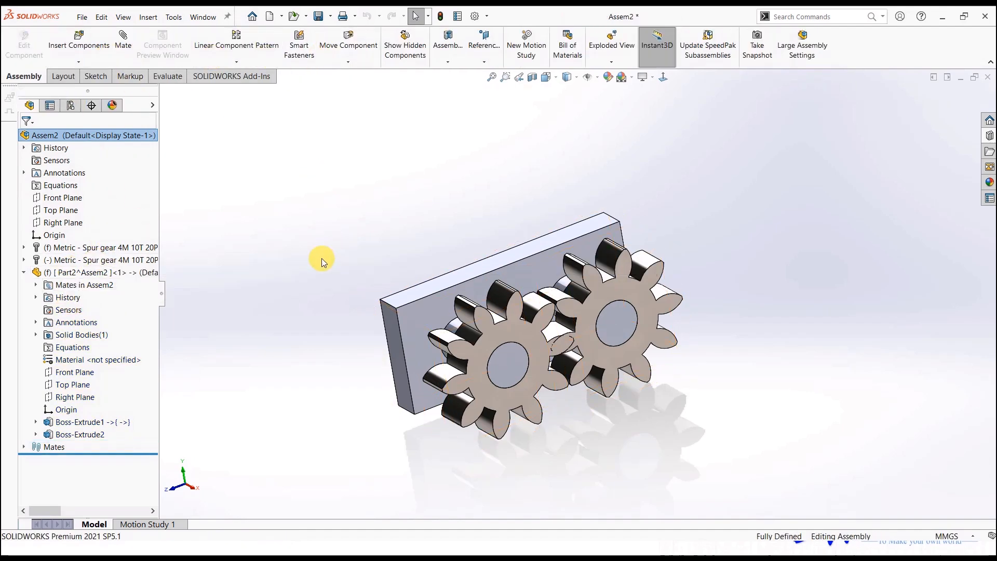
{"action": "left_click", "coordinate": [34, 272]}
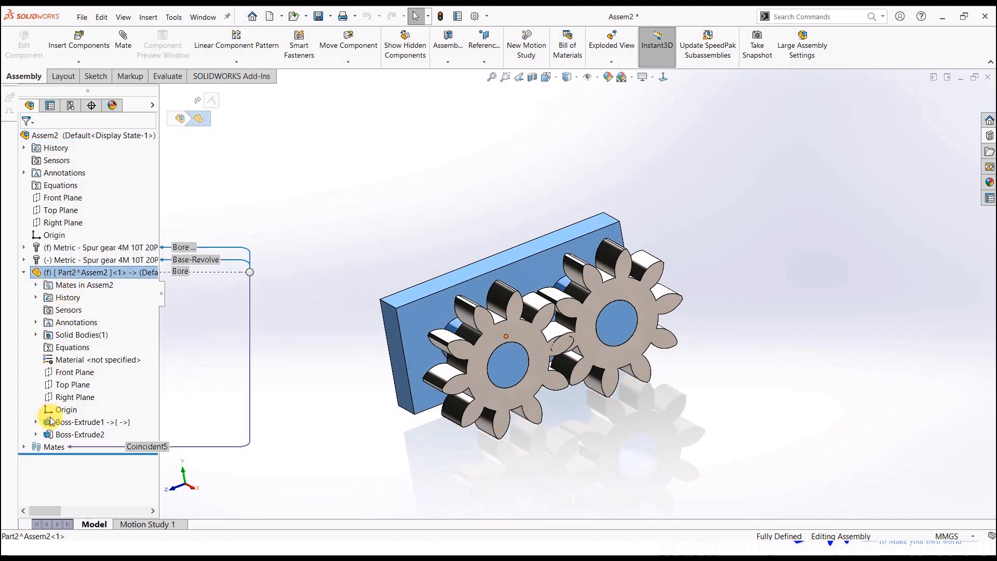
{"action": "left_click", "coordinate": [23, 272]}
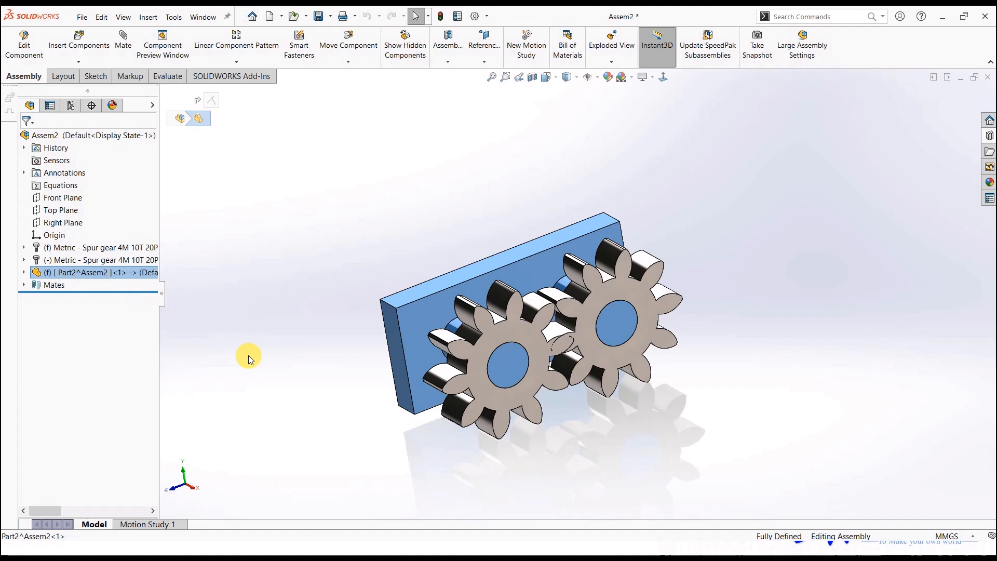
{"action": "left_click", "coordinate": [304, 398]}
{"action": "middle_click_drag", "start_coordinate": [296, 423], "coordinate": [234, 374]}
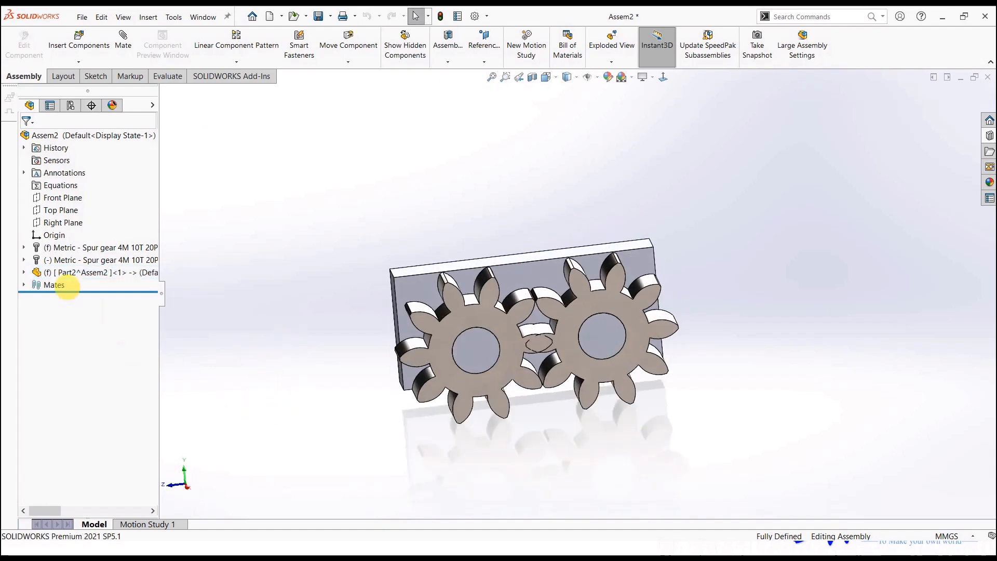
{"action": "left_click", "coordinate": [49, 272]}
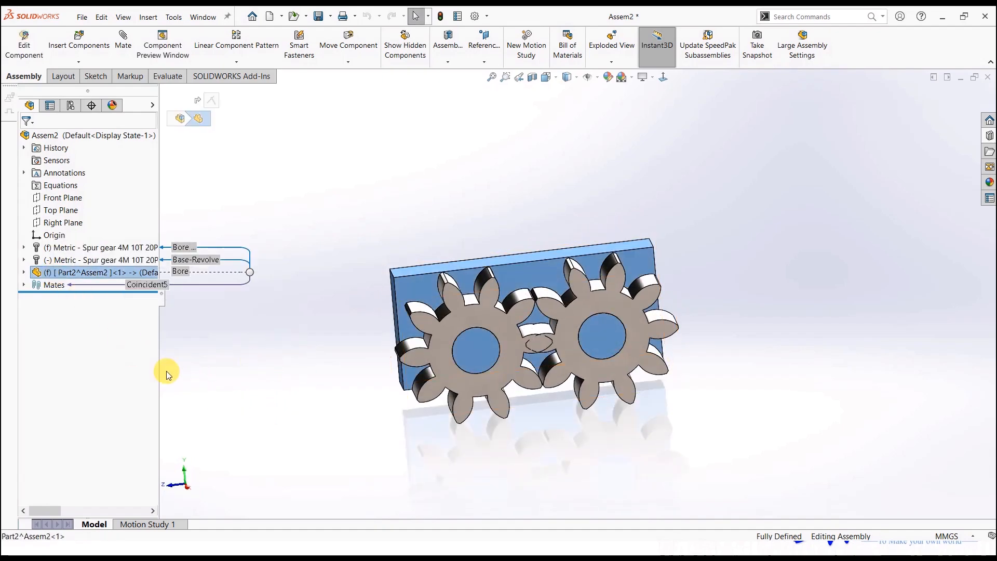
{"action": "right_click", "coordinate": [75, 279]}
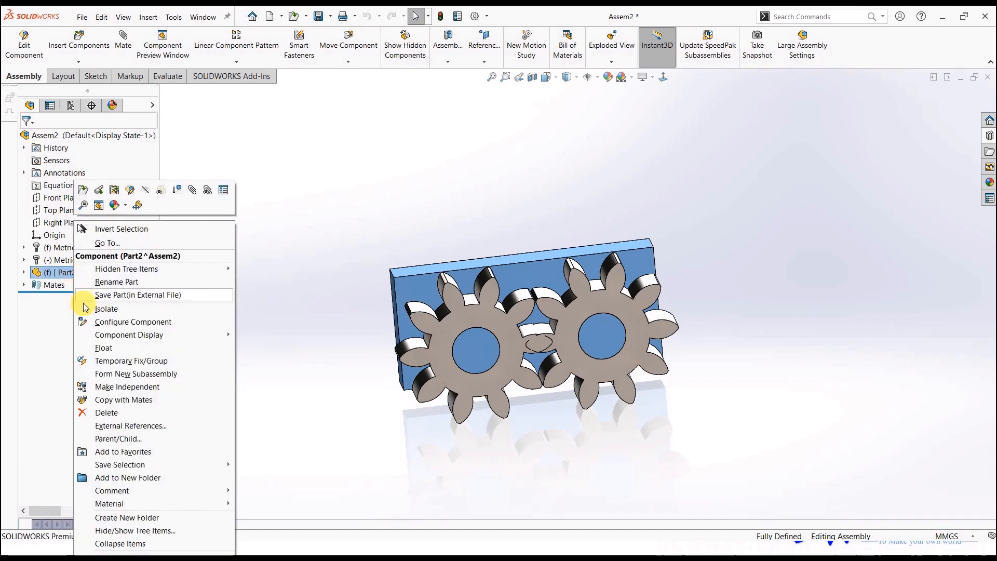
{"action": "left_click", "coordinate": [225, 285]}
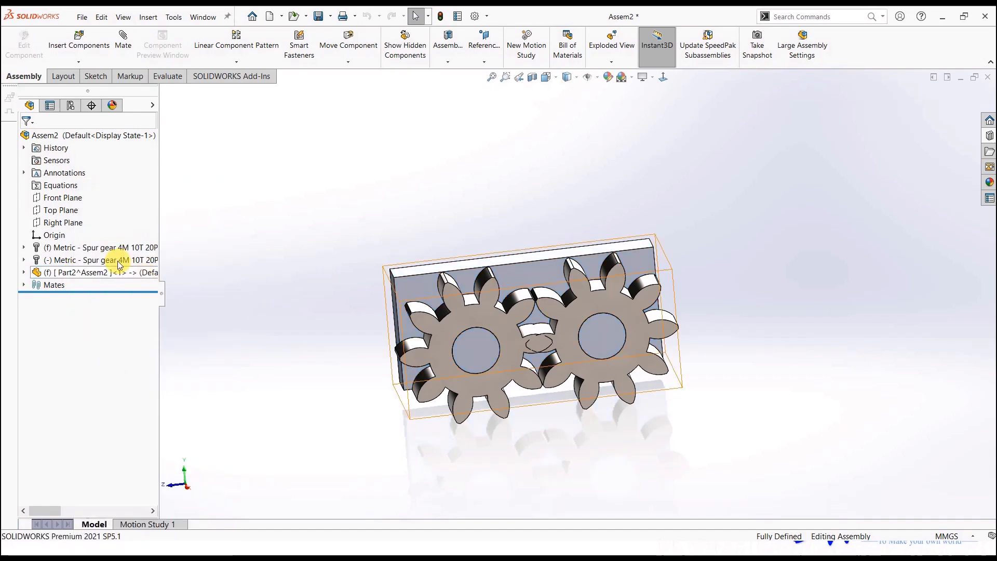
Set the fixed gear to Float and move it off its shaft.
{"action": "right_click", "coordinate": [107, 249]}
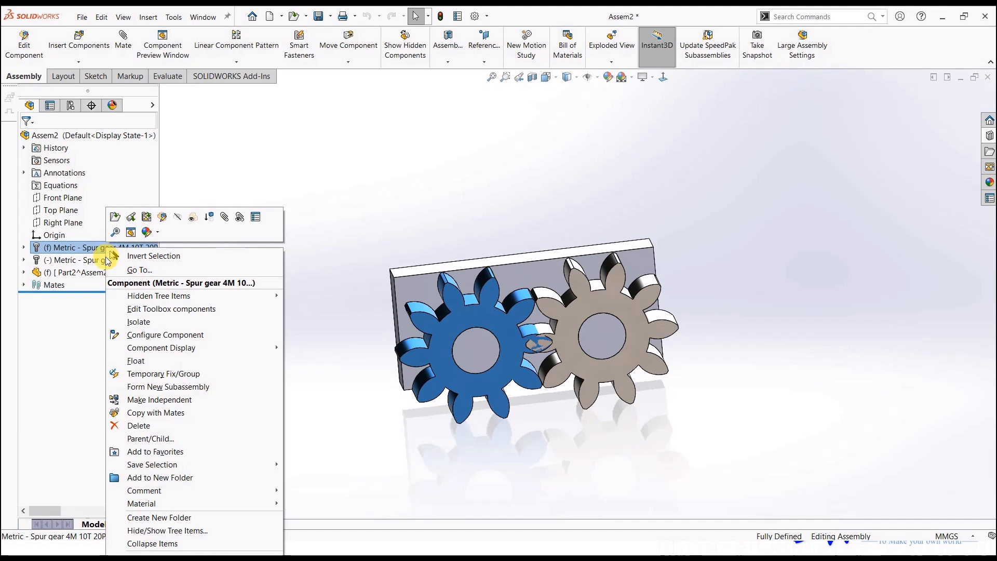
{"action": "left_click", "coordinate": [143, 362]}
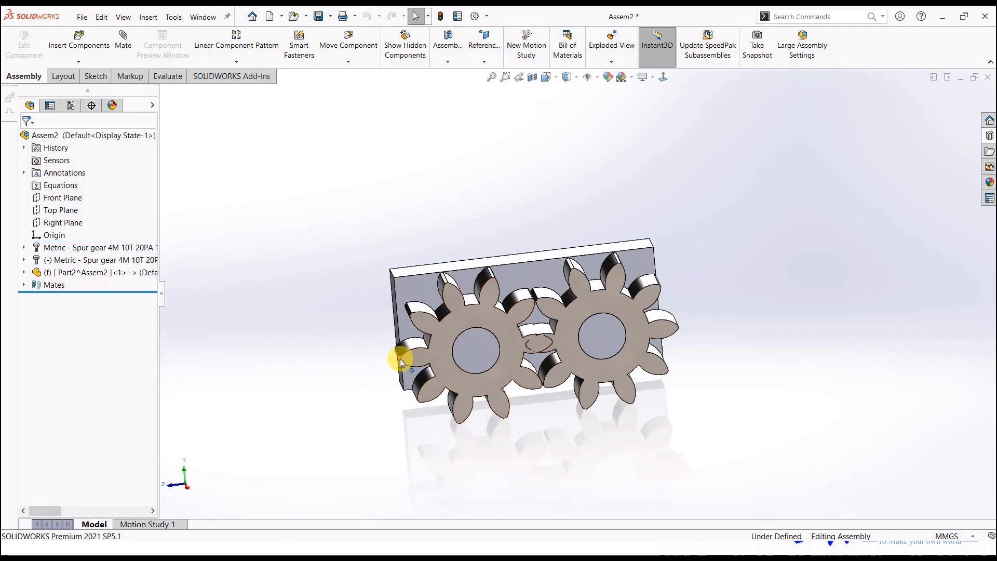
{"action": "left_click_drag", "start_coordinate": [400, 358], "coordinate": [424, 378]}
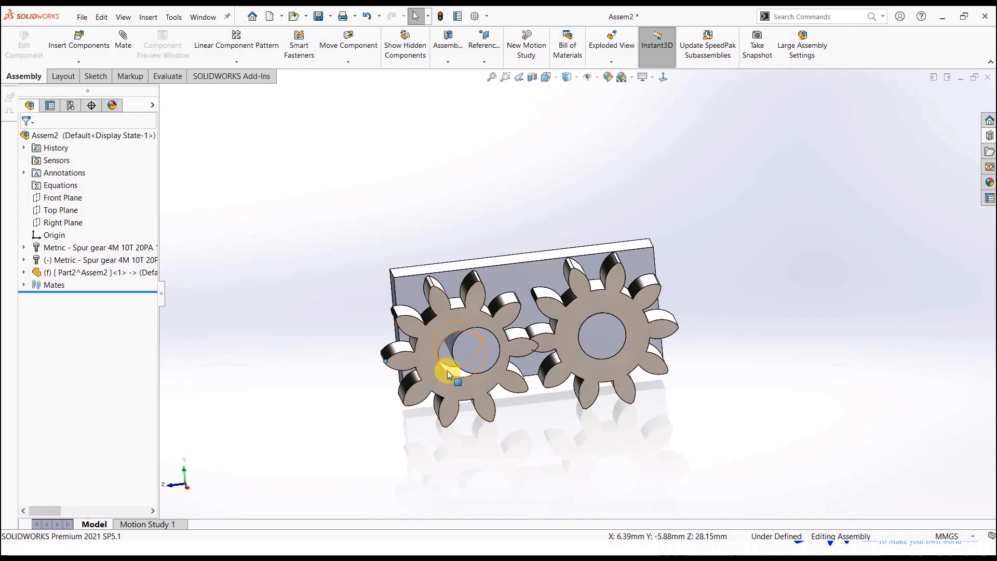
Add a concentric mate between the floated gear's bore and its matching shaft on the plate part.
{"action": "left_click", "coordinate": [448, 371]}
{"action": "middle_click_drag", "start_coordinate": [464, 447], "coordinate": [485, 448]}
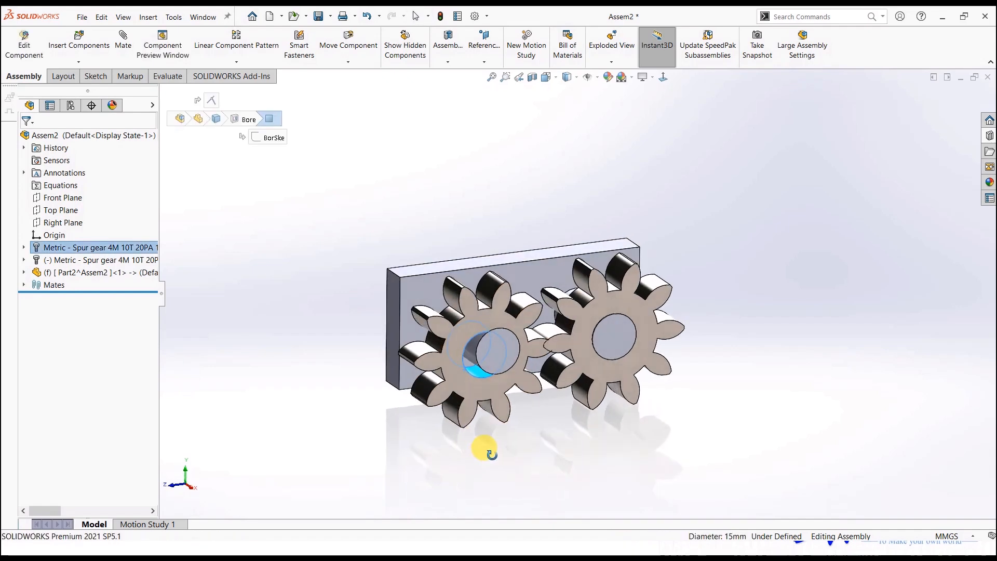
{"action": "left_click", "coordinate": [493, 371], "text": "ctrl"}
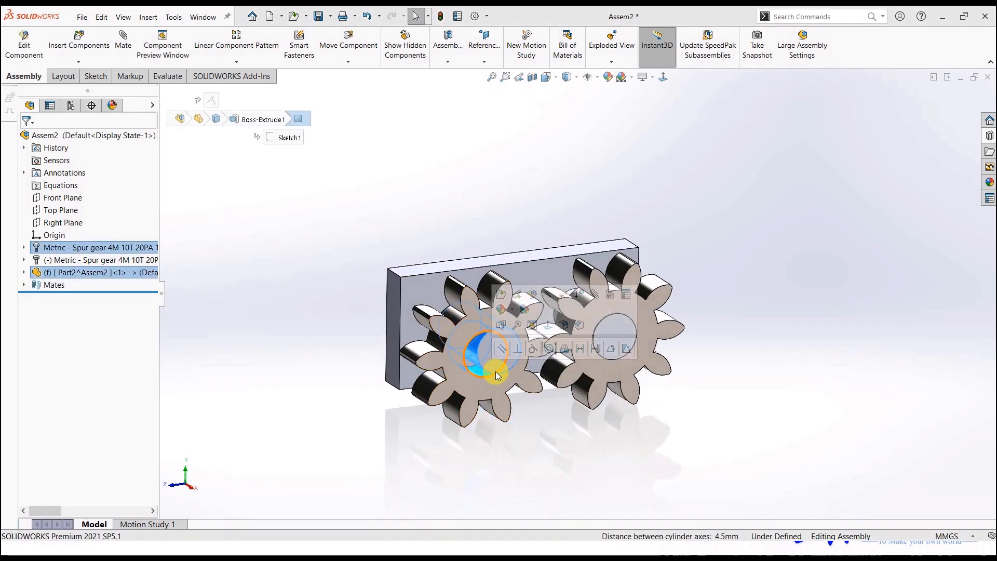
{"action": "left_click", "coordinate": [550, 350]}
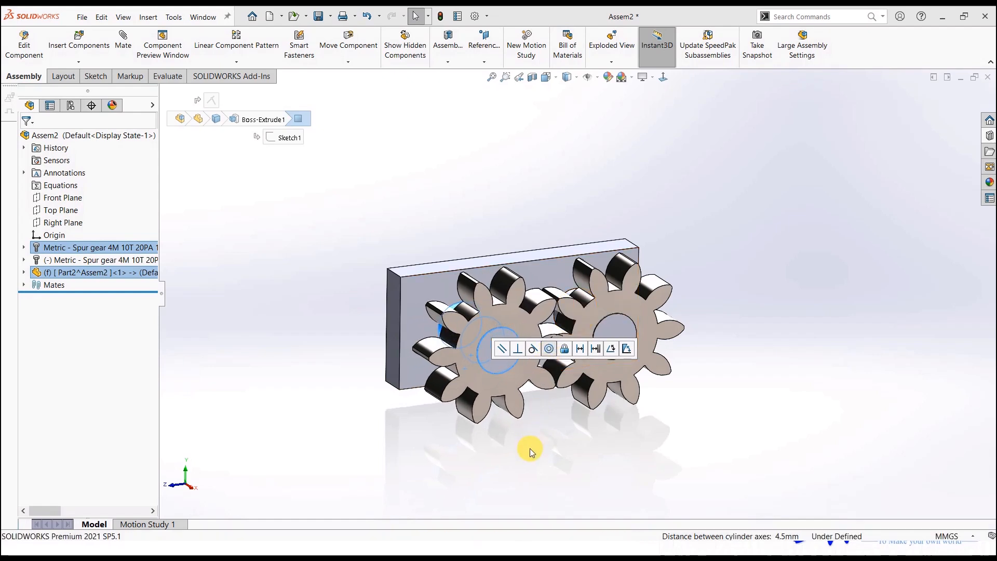
{"action": "left_click", "coordinate": [542, 420]}
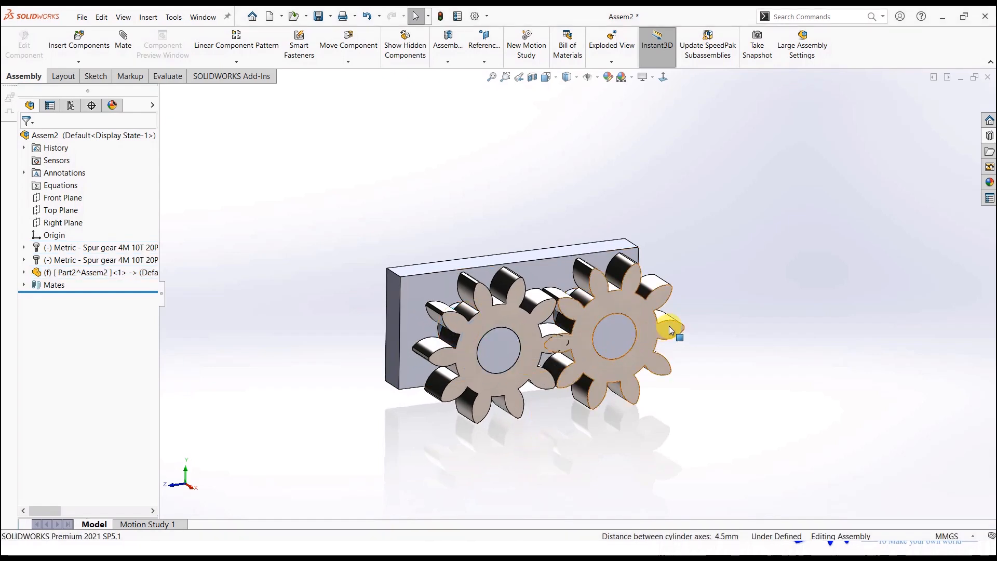
Pull the second spur gear off its shaft position and add a concentric mate between its bore and the plate part's other shaft.
{"action": "left_click_drag", "start_coordinate": [684, 328], "coordinate": [647, 338]}
{"action": "left_click", "coordinate": [647, 338]}
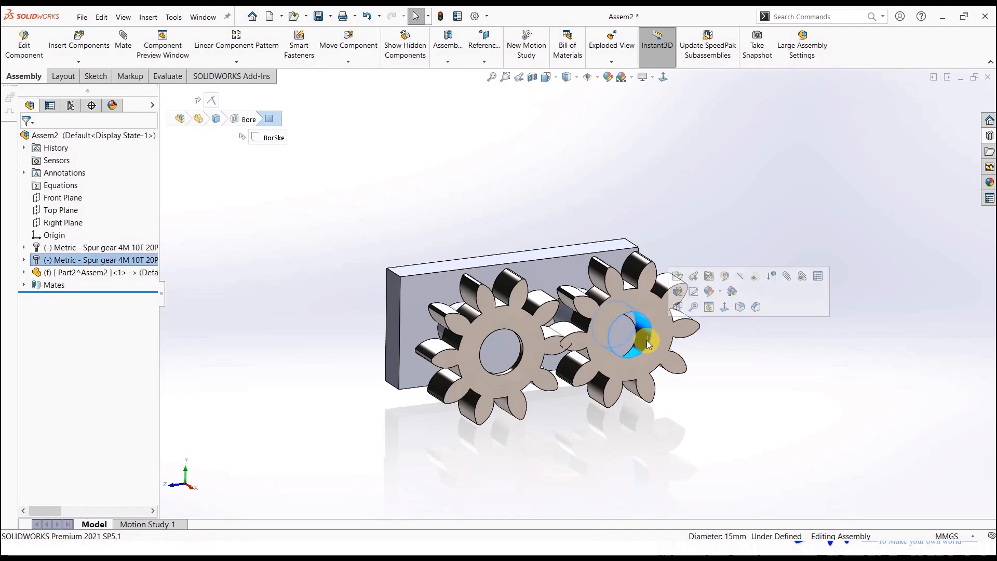
{"action": "middle_click_drag", "start_coordinate": [646, 340], "coordinate": [554, 301]}
{"action": "left_click", "coordinate": [558, 293], "text": "ctrl"}
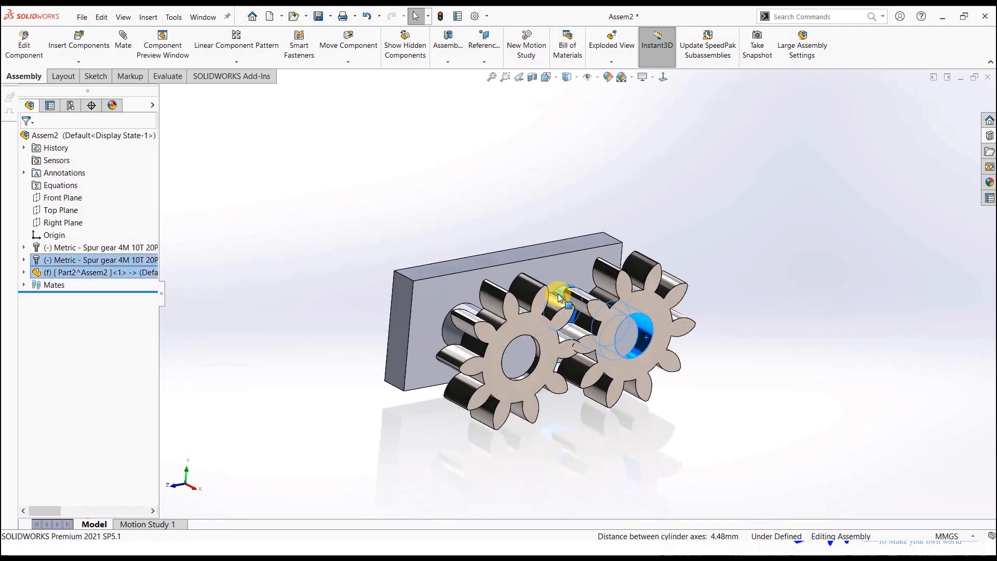
{"action": "left_click", "coordinate": [635, 287]}
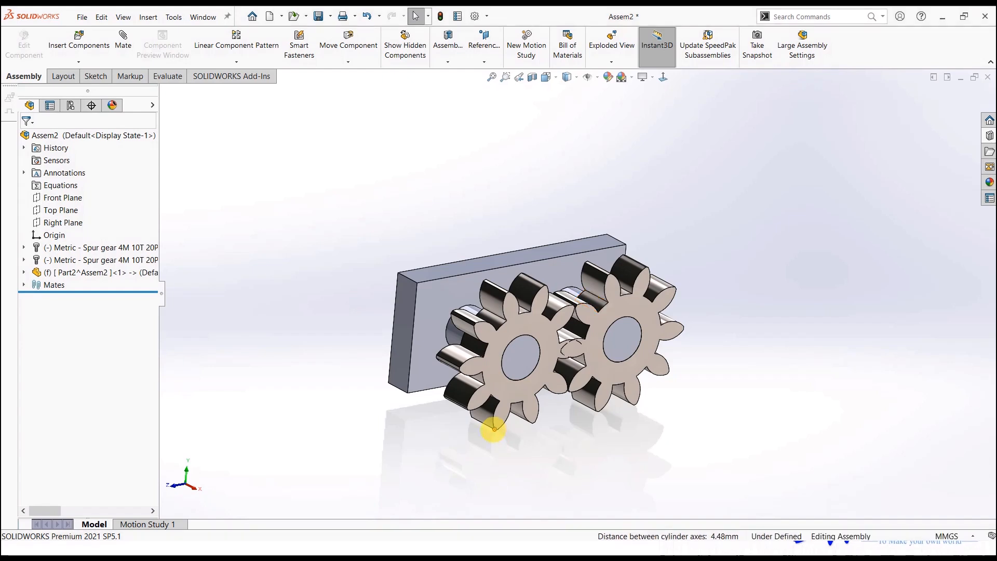
Add a coincident mate between the first gear's front face and the end face of its shaft.
{"action": "left_click_drag", "start_coordinate": [496, 429], "coordinate": [531, 379]}
{"action": "left_click", "coordinate": [531, 383]}
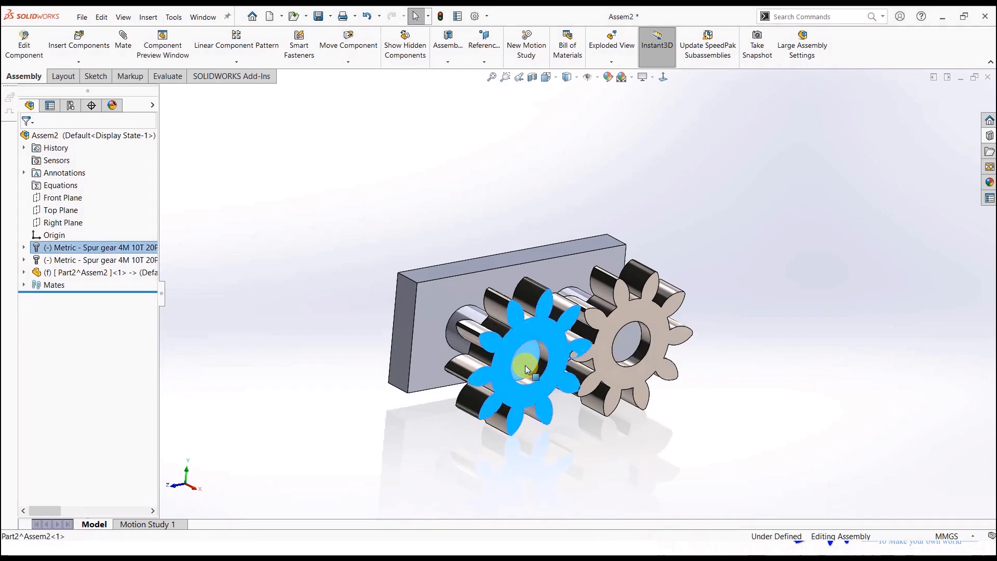
{"action": "left_click", "coordinate": [525, 364], "text": "ctrl"}
{"action": "left_click", "coordinate": [555, 358]}
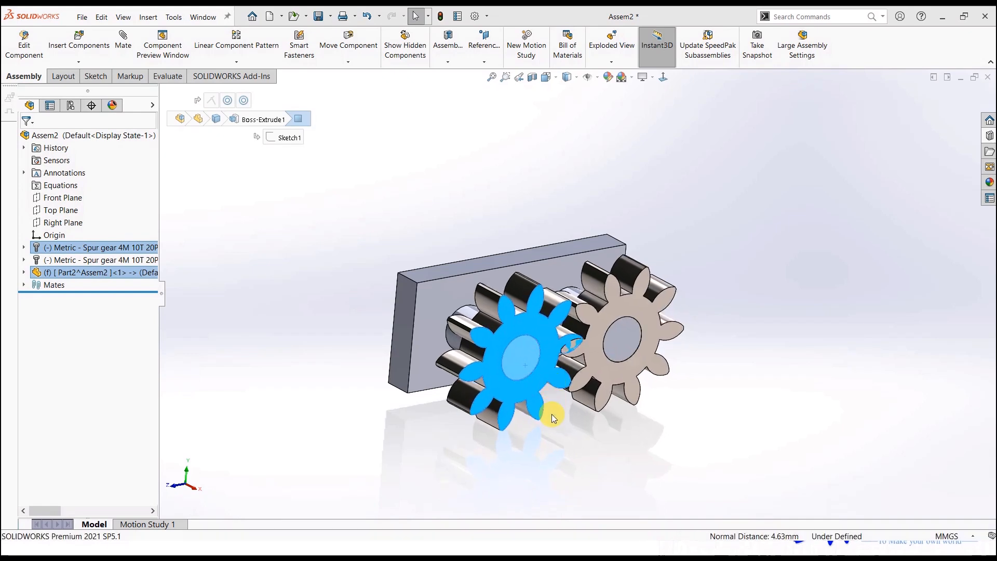
{"action": "left_click", "coordinate": [551, 432]}
Turn both gears on their shafts and, viewing the gear faces straight on, align the teeth so they mesh without overlapping.
{"action": "scroll", "coordinate": [529, 382], "scroll_direction": "down", "scroll_amount": 2}
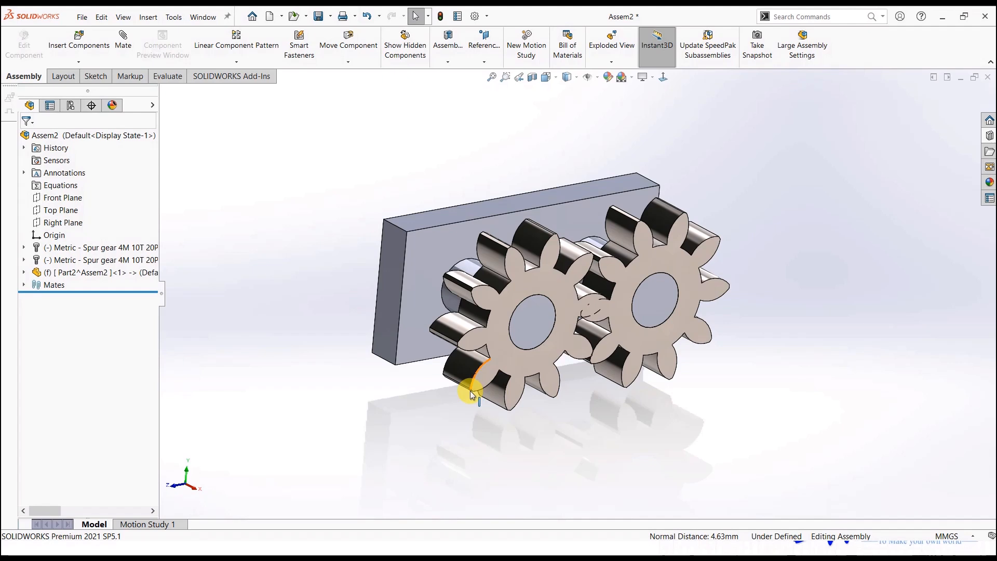
{"action": "left_click_drag", "start_coordinate": [472, 378], "coordinate": [576, 400]}
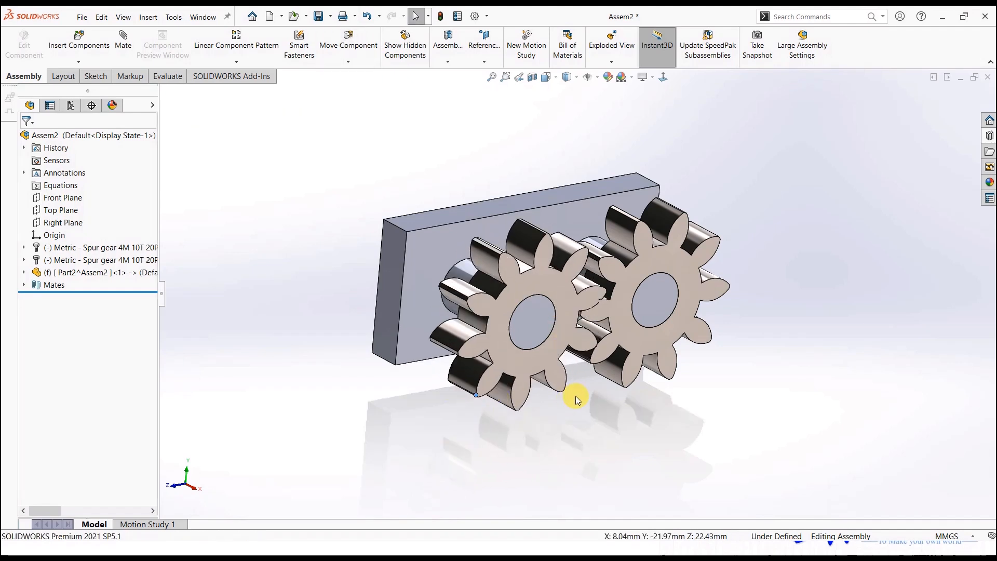
{"action": "left_click_drag", "start_coordinate": [597, 358], "coordinate": [585, 416]}
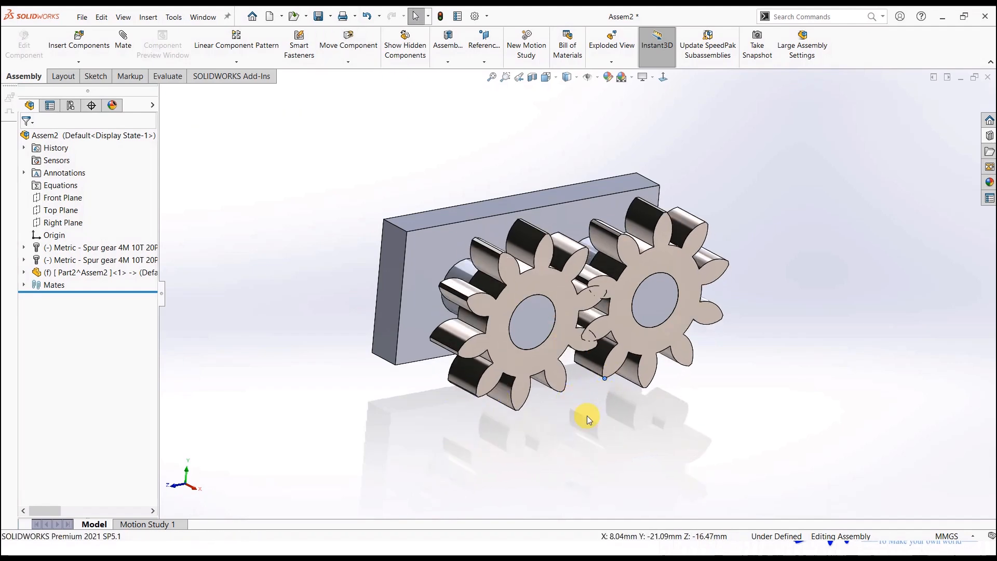
{"action": "left_click", "coordinate": [559, 346]}
{"action": "left_click", "coordinate": [663, 77]}
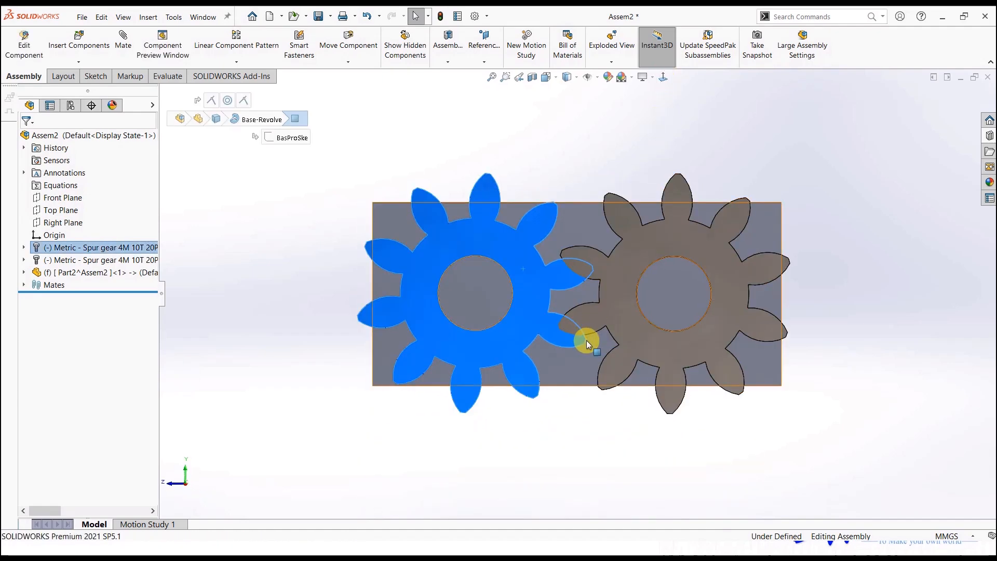
{"action": "mouse_move", "coordinate": [585, 341]}
{"action": "left_mouse_down"}
{"action": "mouse_move", "coordinate": [595, 331]}
{"action": "mouse_move", "coordinate": [597, 386]}
{"action": "mouse_move", "coordinate": [581, 347]}
{"action": "left_mouse_up"}
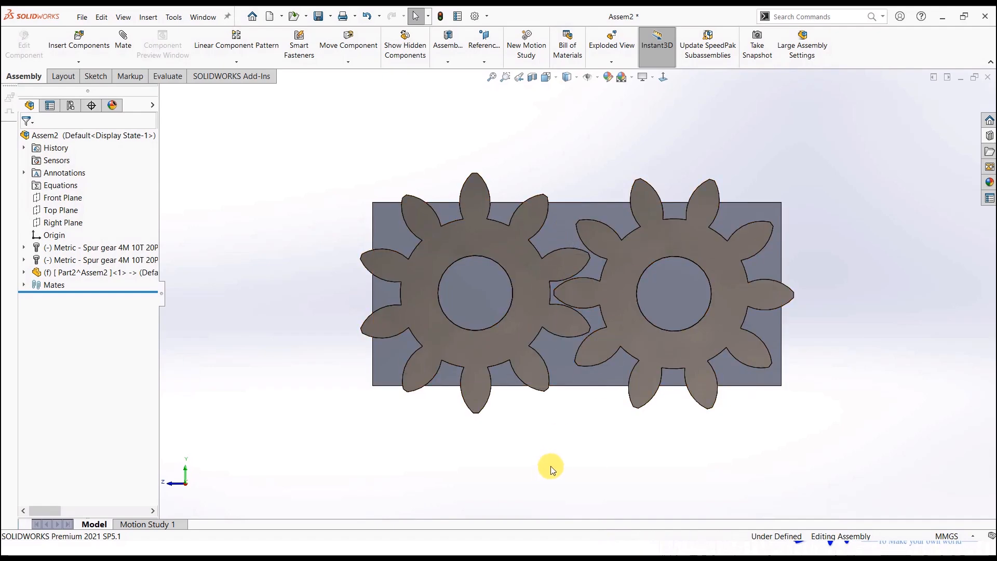
Add a mechanical Gear mate between the root faces of the two spur gears with a 30 mm : 30 mm ratio.
{"action": "key", "text": "ctrl+7"}
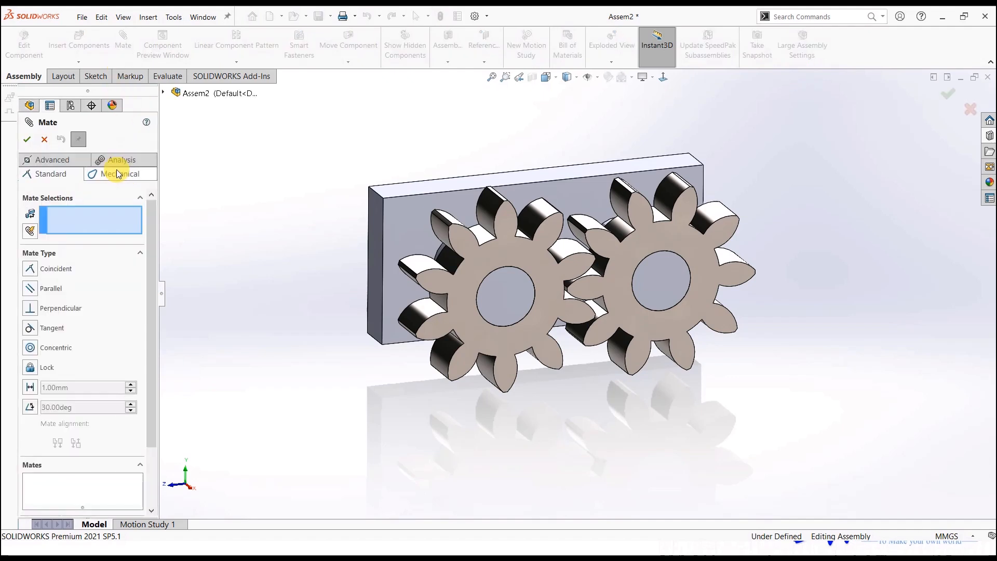
{"action": "left_click", "coordinate": [116, 172]}
{"action": "left_click", "coordinate": [35, 323]}
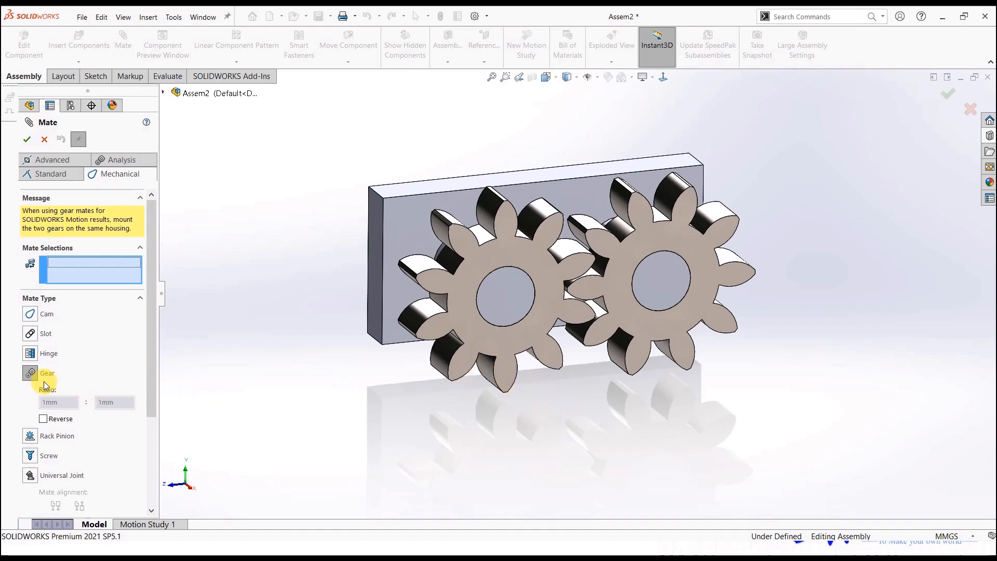
{"action": "scroll", "coordinate": [644, 337], "scroll_direction": "down", "scroll_amount": 3}
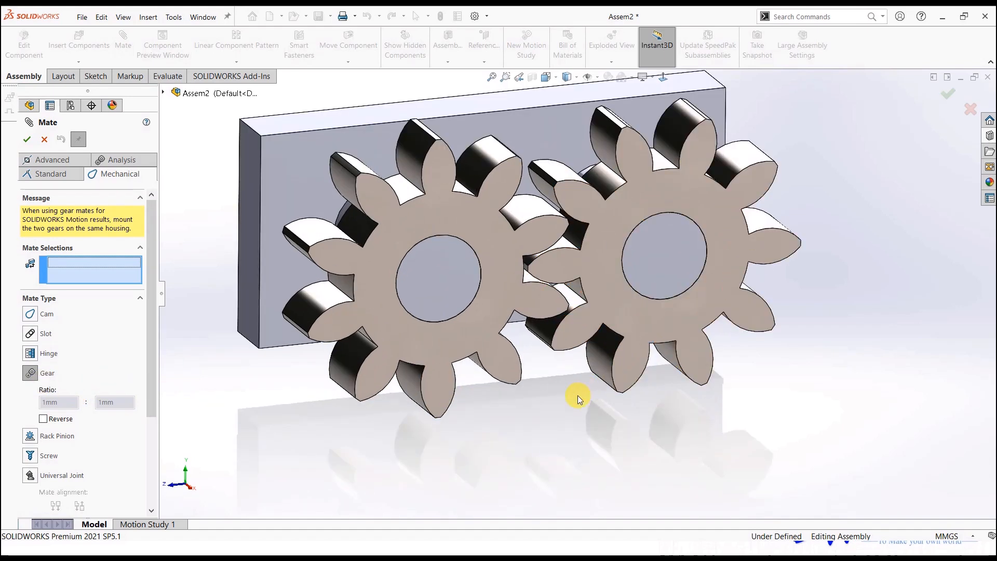
{"action": "left_click", "coordinate": [575, 284]}
{"action": "middle_click_drag", "start_coordinate": [554, 425], "coordinate": [523, 406]}
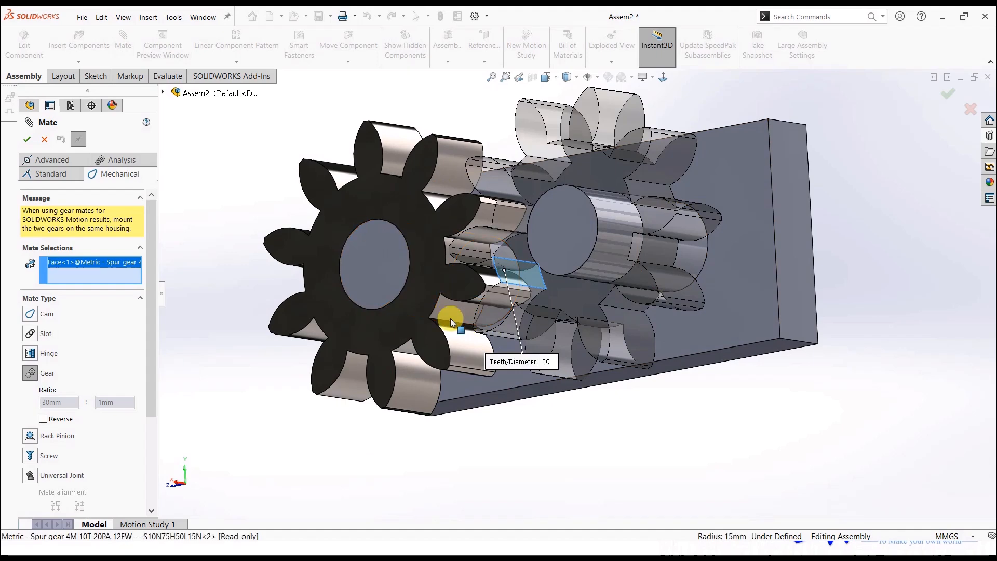
{"action": "left_click", "coordinate": [450, 319]}
{"action": "scroll", "coordinate": [499, 467], "scroll_direction": "up", "scroll_amount": 3}
{"action": "middle_click_drag", "start_coordinate": [510, 462], "coordinate": [574, 454]}
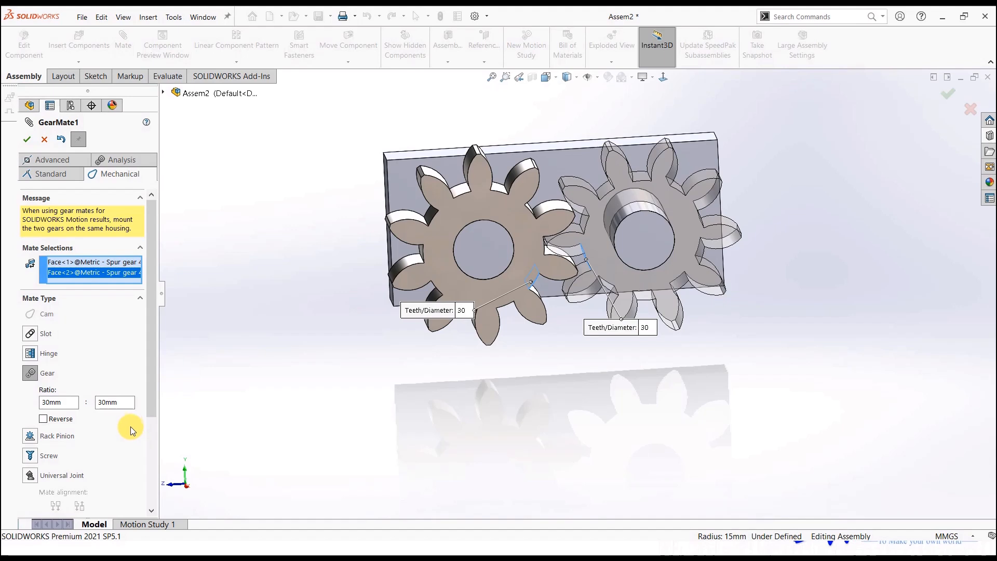
{"action": "left_click", "coordinate": [27, 138]}
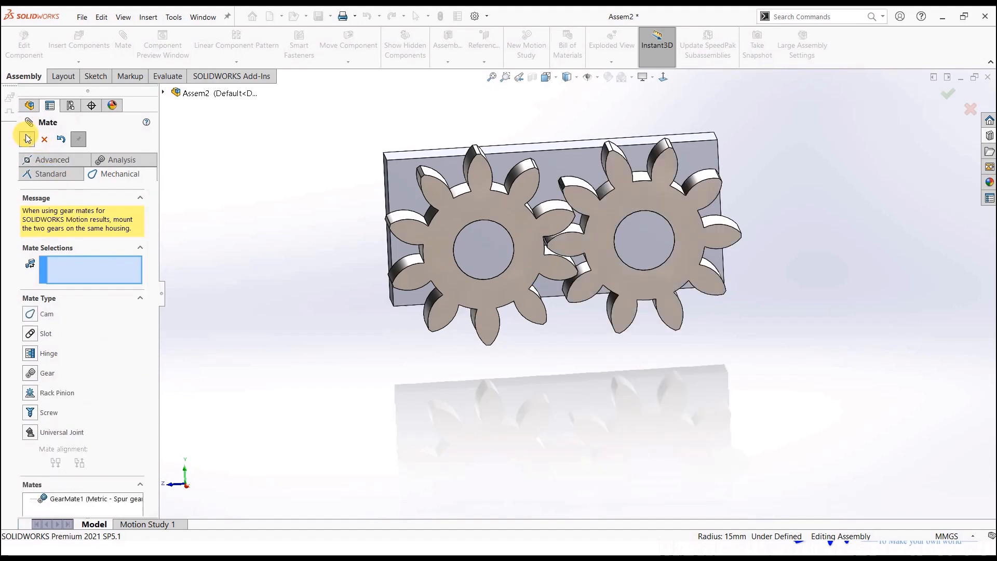
{"action": "left_click", "coordinate": [27, 138]}
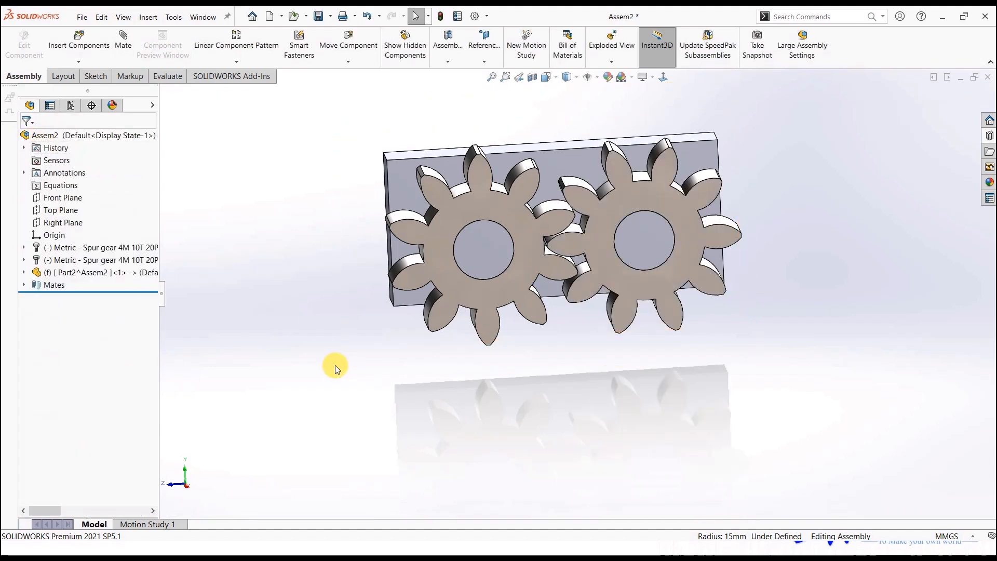
Rotate the first gear to test the gear mate and inspect the meshing teeth from several angles.
{"action": "left_click_drag", "start_coordinate": [427, 179], "coordinate": [554, 289]}
{"action": "key", "text": "Escape"}
{"action": "scroll", "coordinate": [565, 246], "scroll_direction": "down", "scroll_amount": 4}
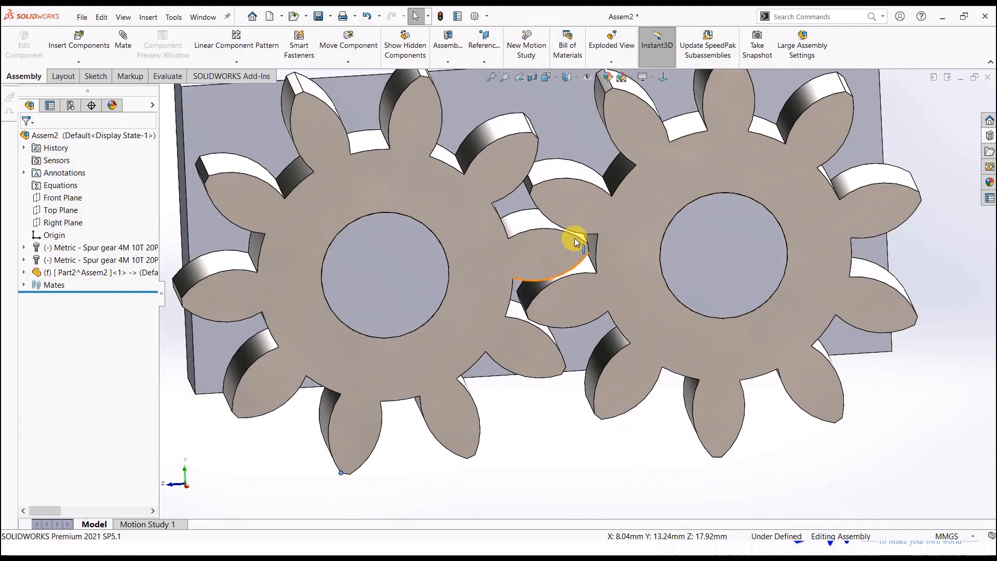
{"action": "middle_click_drag", "start_coordinate": [576, 238], "coordinate": [552, 240]}
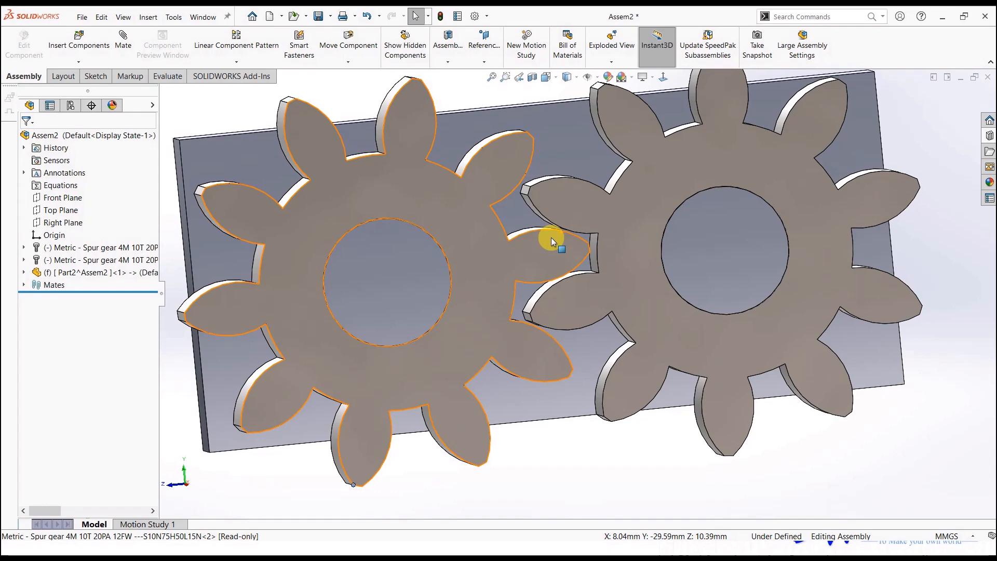
{"action": "scroll", "coordinate": [551, 239], "scroll_direction": "up", "scroll_amount": 3}
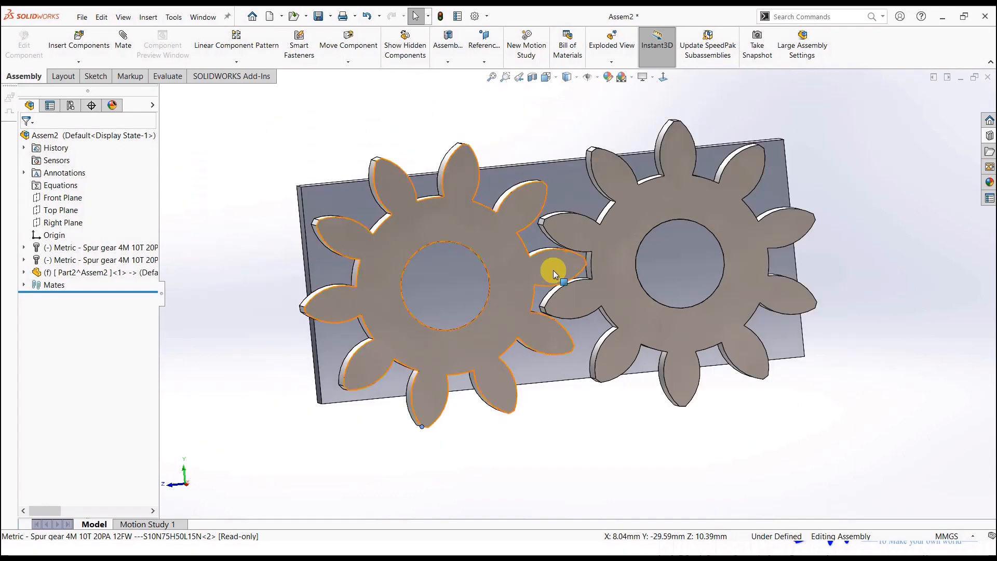
{"action": "middle_click_drag", "start_coordinate": [555, 283], "coordinate": [600, 328]}
{"action": "scroll", "coordinate": [625, 338], "scroll_direction": "down", "scroll_amount": 1}
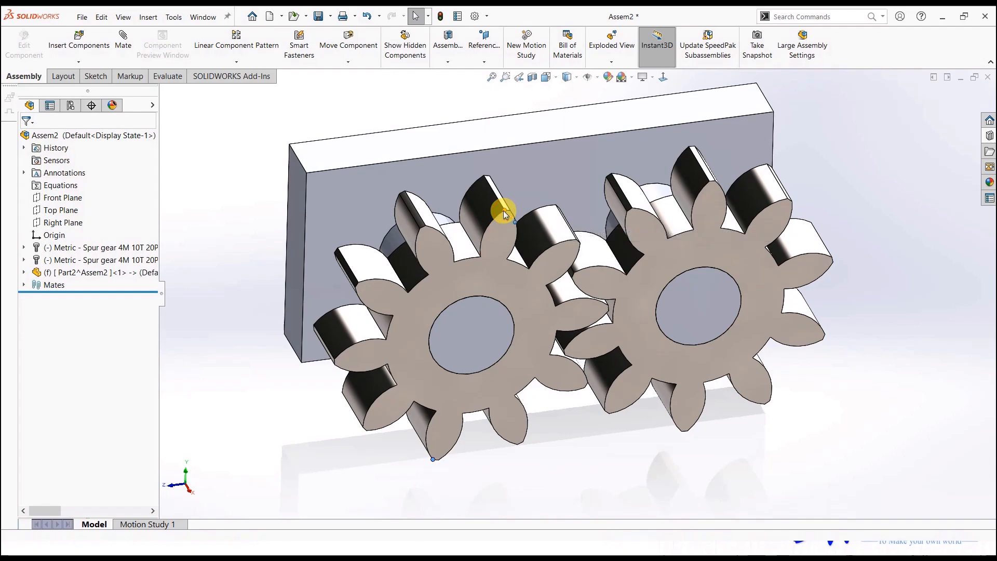
{"action": "left_click_drag", "start_coordinate": [501, 216], "coordinate": [445, 422]}
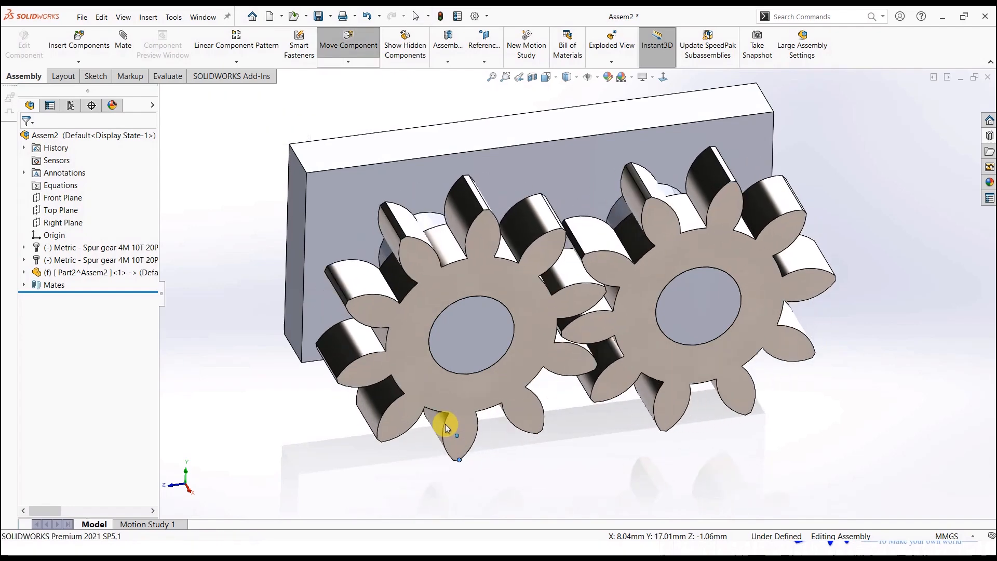
{"action": "scroll", "coordinate": [651, 398], "scroll_direction": "up", "scroll_amount": 2}
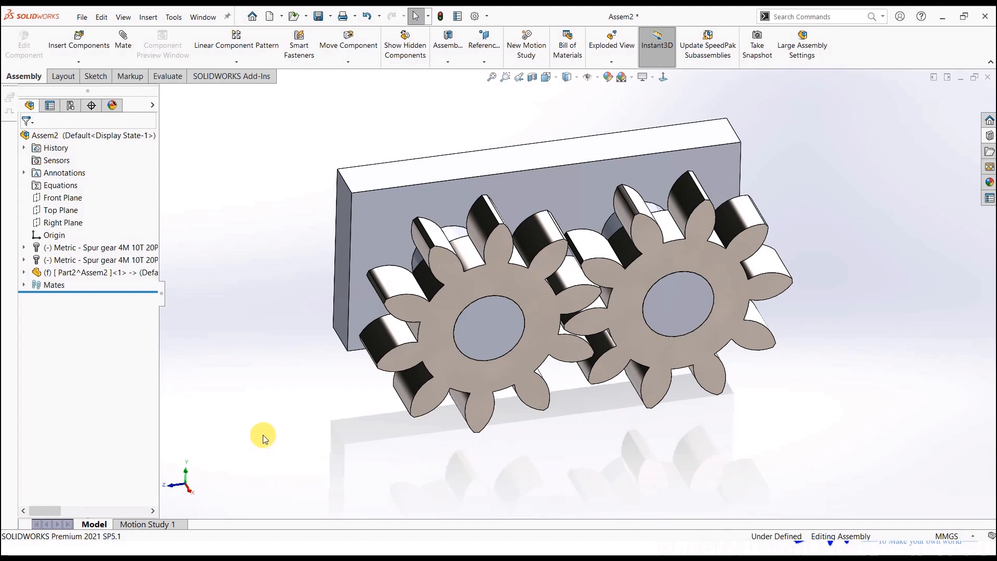
Rebuild and save the assembly as Assem2 in the Design World folder, storing the virtual part internally, and rebuild it again.
{"action": "left_click", "coordinate": [86, 278]}
{"action": "left_click", "coordinate": [259, 363]}
{"action": "mouse_move", "coordinate": [75, 275]}
{"action": "left_click", "coordinate": [318, 17]}
{"action": "left_click", "coordinate": [253, 223]}
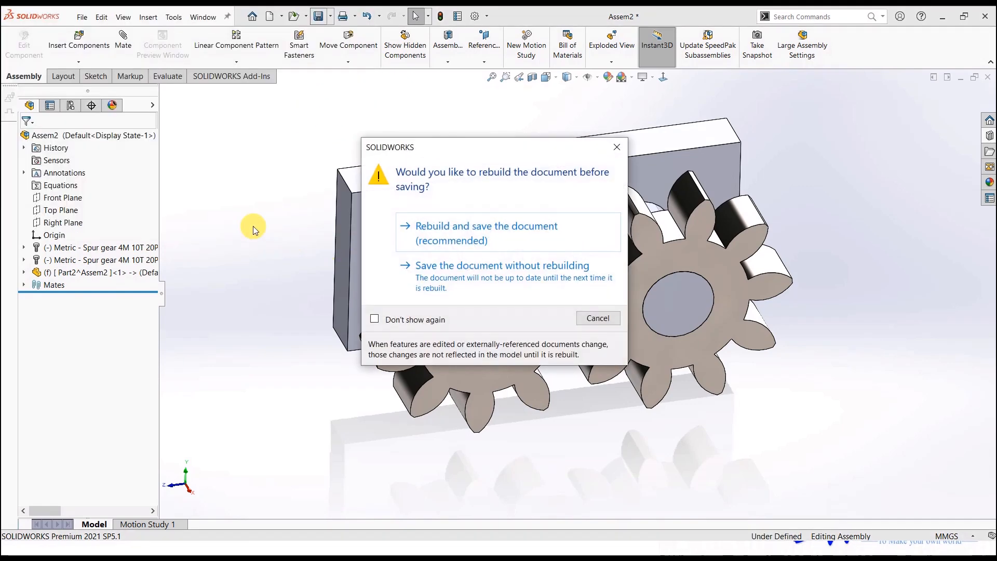
{"action": "left_click", "coordinate": [456, 224]}
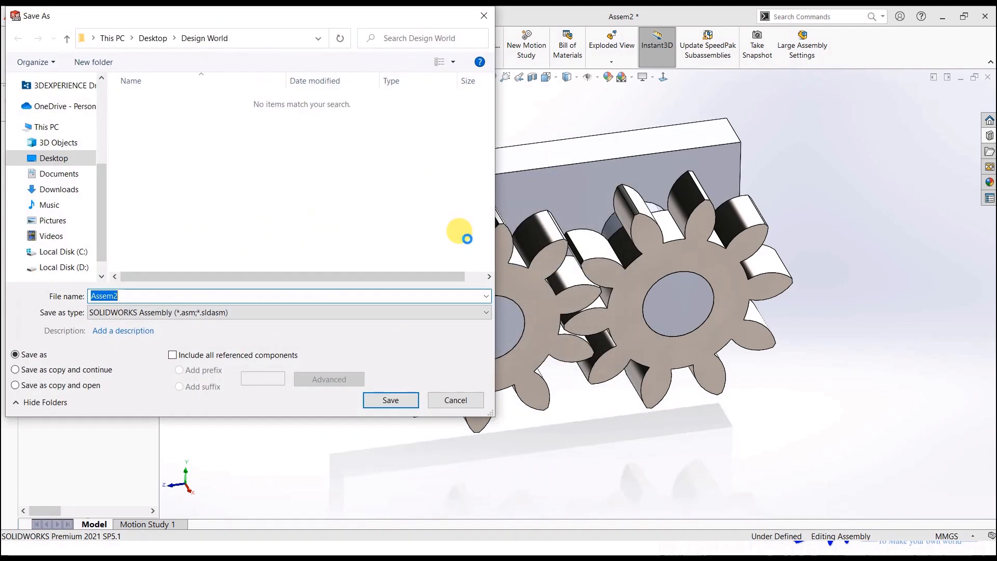
{"action": "left_click", "coordinate": [375, 399]}
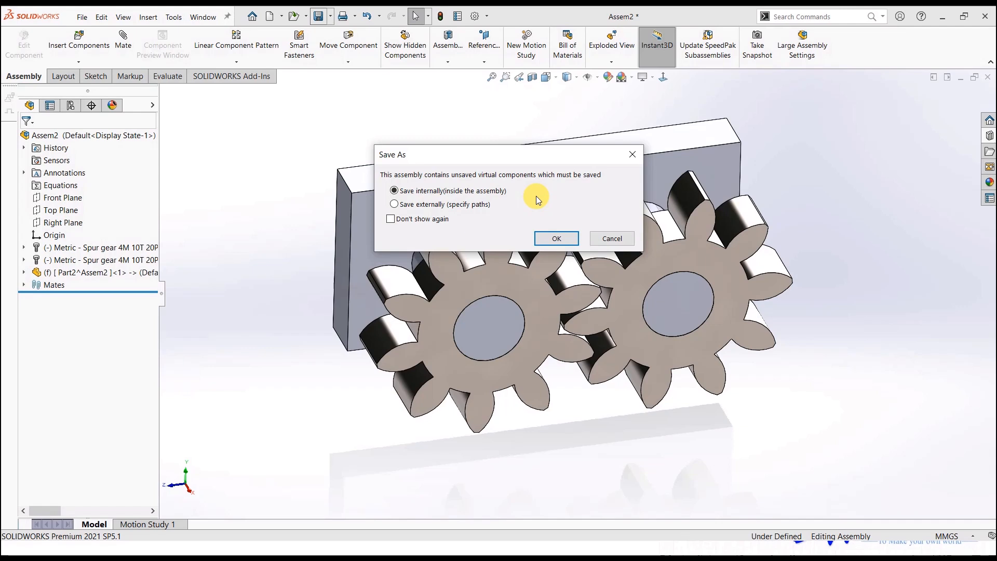
{"action": "left_click", "coordinate": [551, 239]}
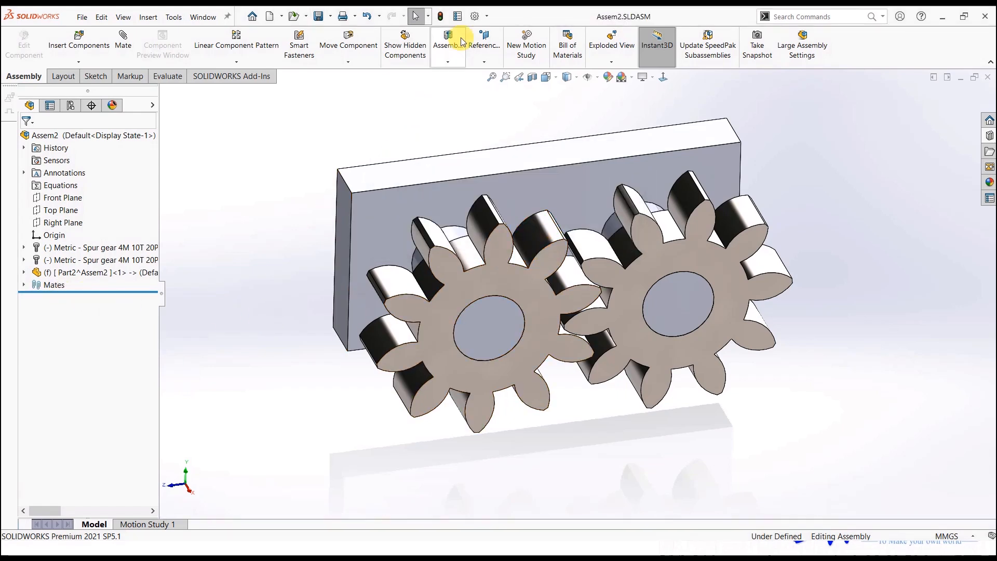
{"action": "left_click", "coordinate": [440, 16]}
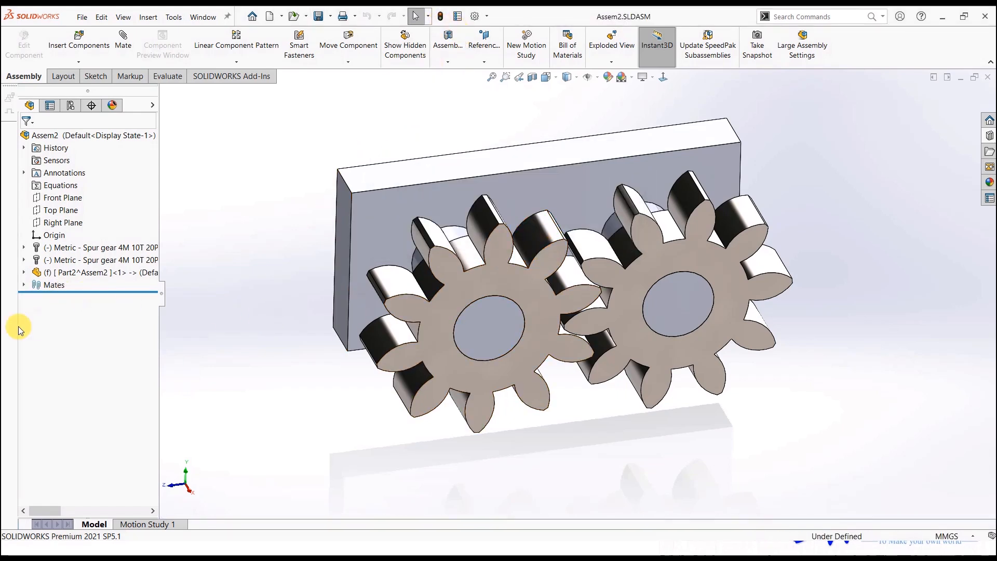
Save the virtual plate part to an external file named Part2 in the same folder as the assembly.
{"action": "right_click", "coordinate": [94, 273]}
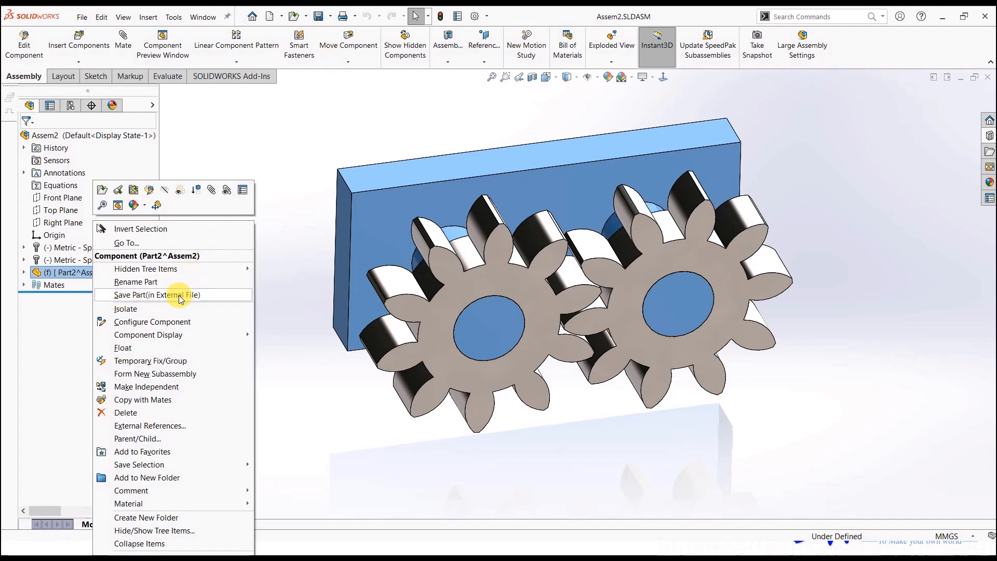
{"action": "left_click", "coordinate": [139, 296]}
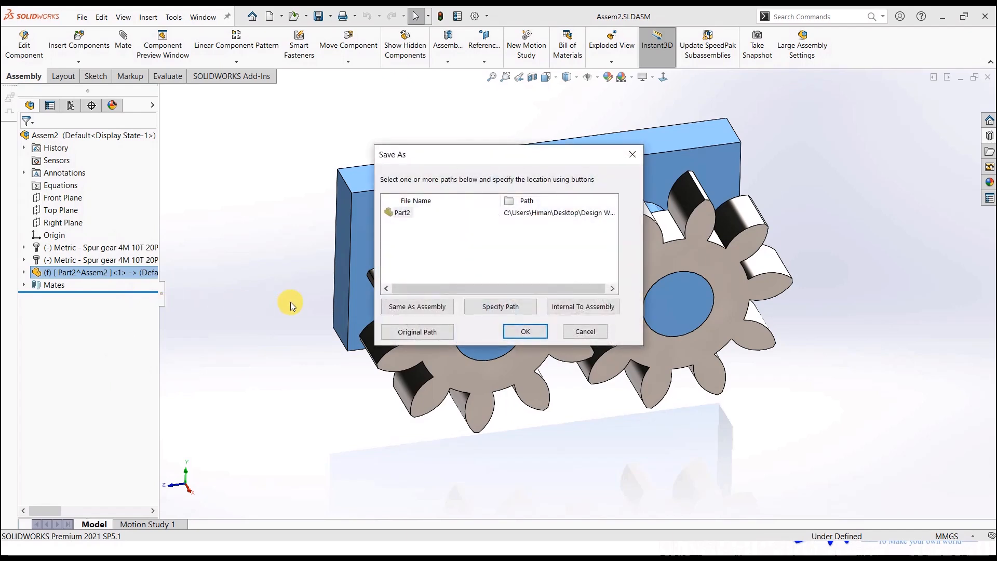
{"action": "left_click", "coordinate": [434, 309]}
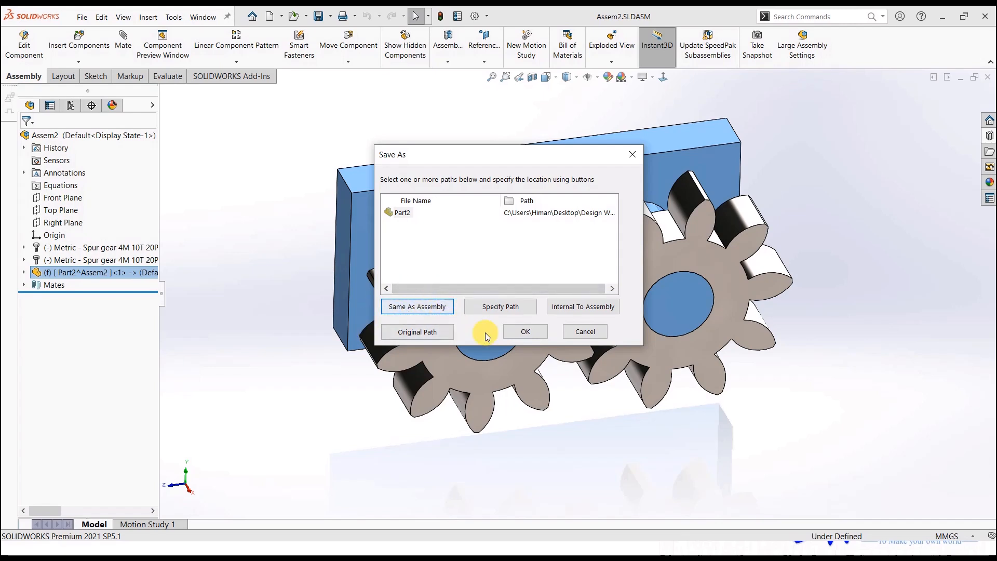
{"action": "left_click", "coordinate": [510, 334]}
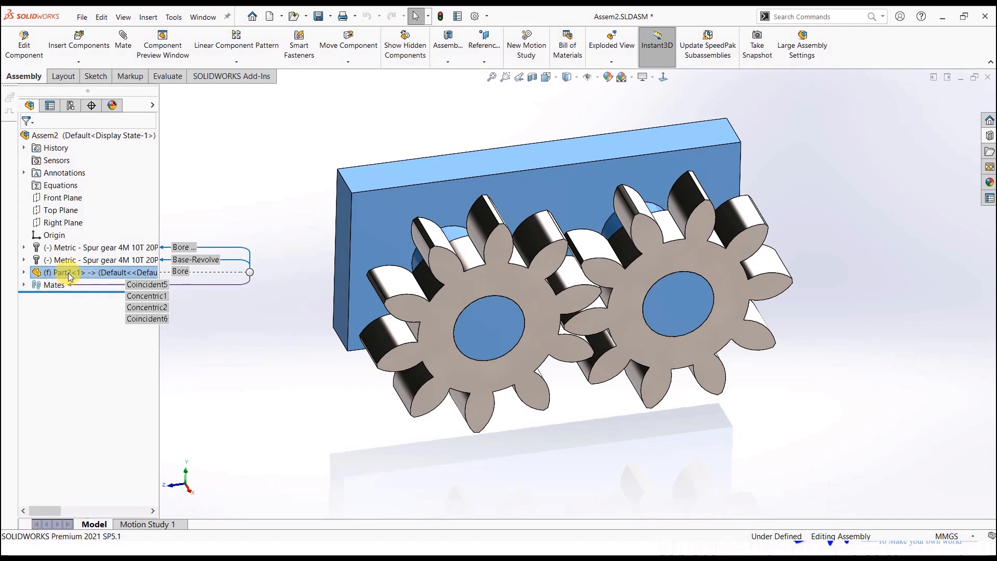
{"action": "left_click", "coordinate": [209, 360]}
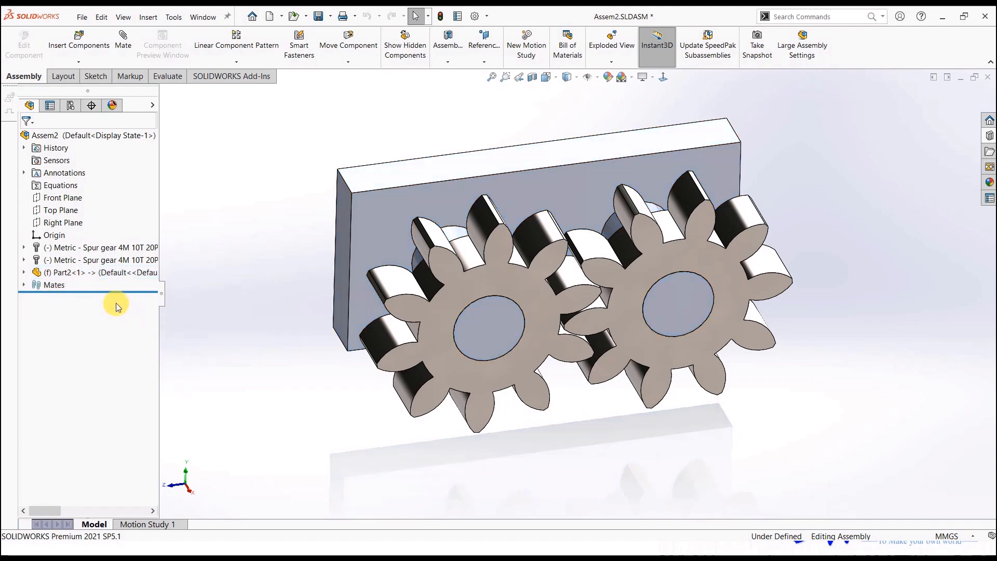
{"action": "right_click", "coordinate": [83, 275]}
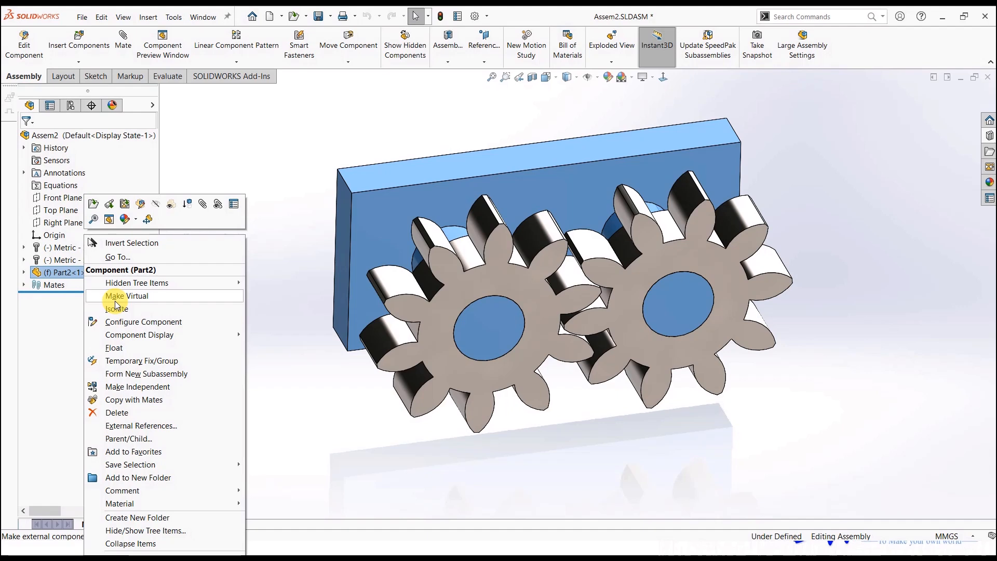
{"action": "left_click", "coordinate": [280, 293]}
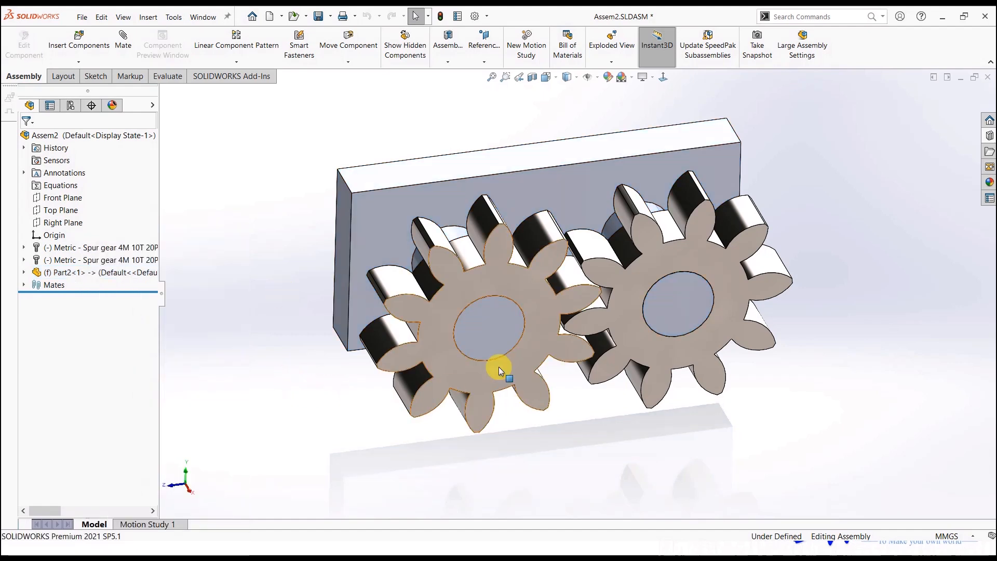
Close the two-gear assembly with all modified documents saved, and create a new empty assembly without inserting an existing file.
{"action": "left_click", "coordinate": [987, 77]}
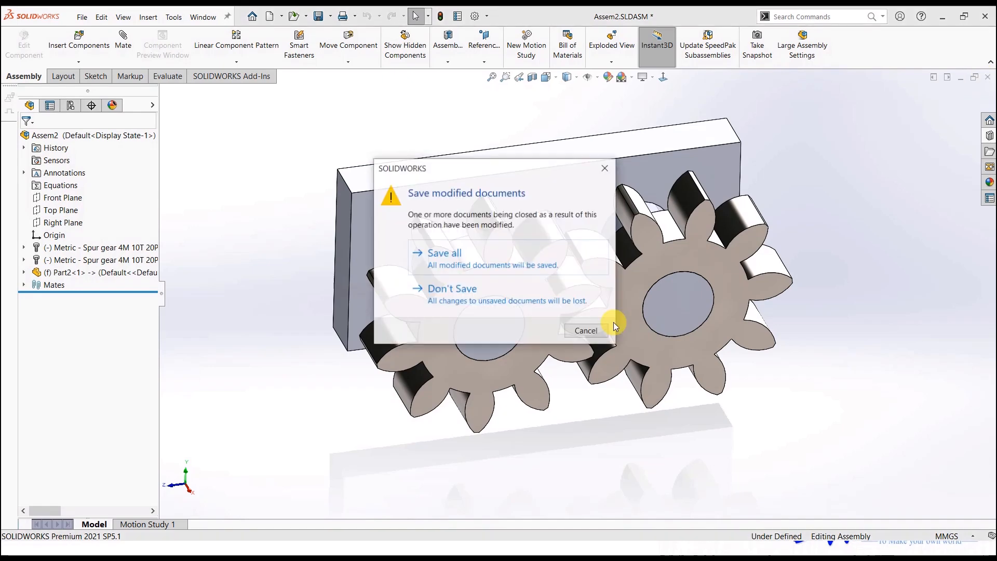
{"action": "left_click", "coordinate": [439, 253]}
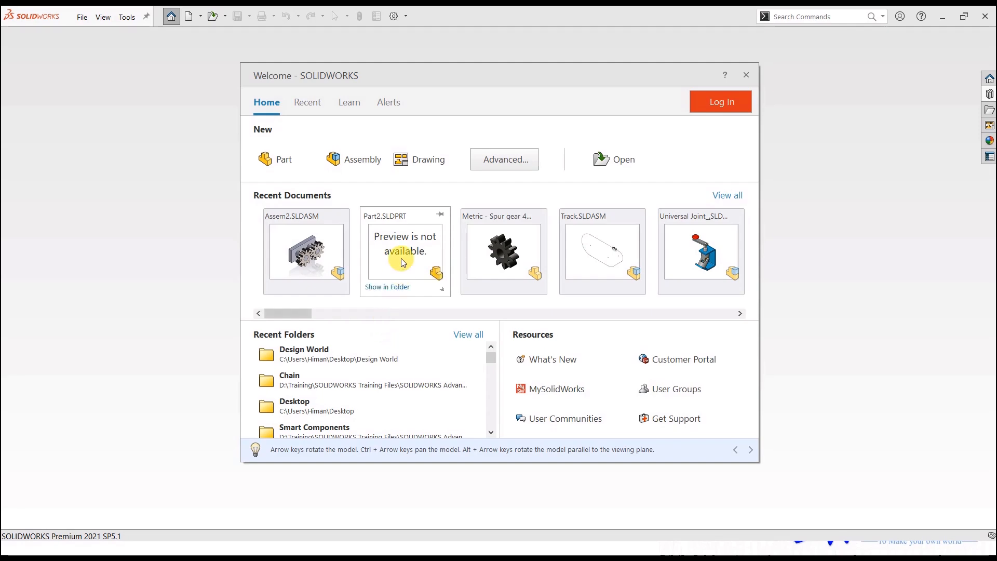
{"action": "left_click", "coordinate": [341, 161]}
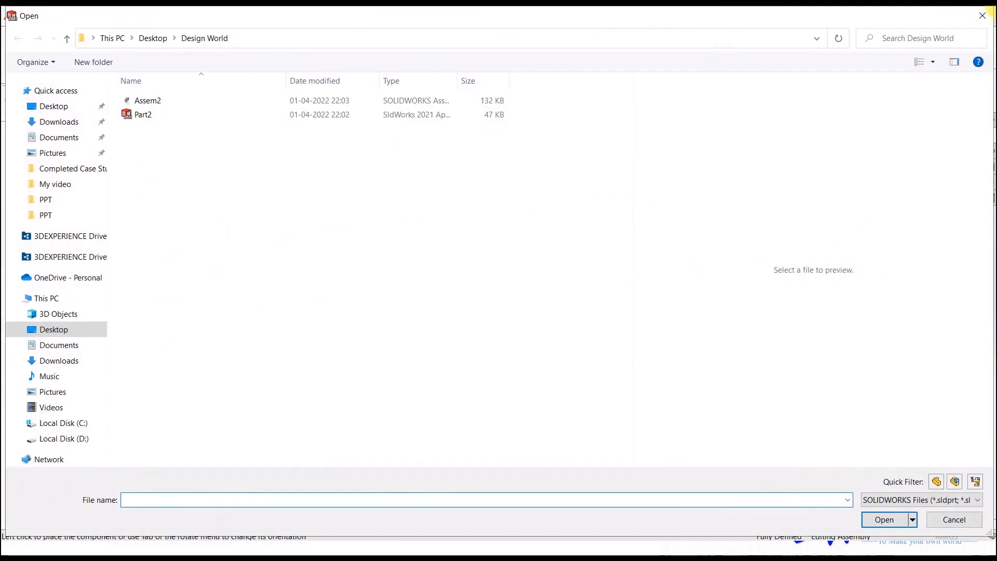
{"action": "left_click", "coordinate": [983, 15]}
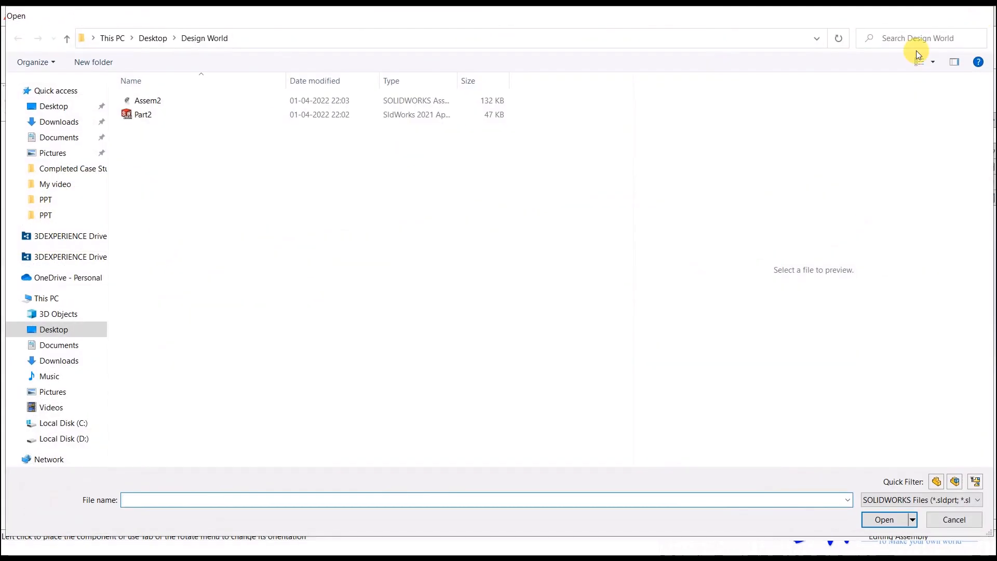
{"action": "left_click", "coordinate": [45, 139]}
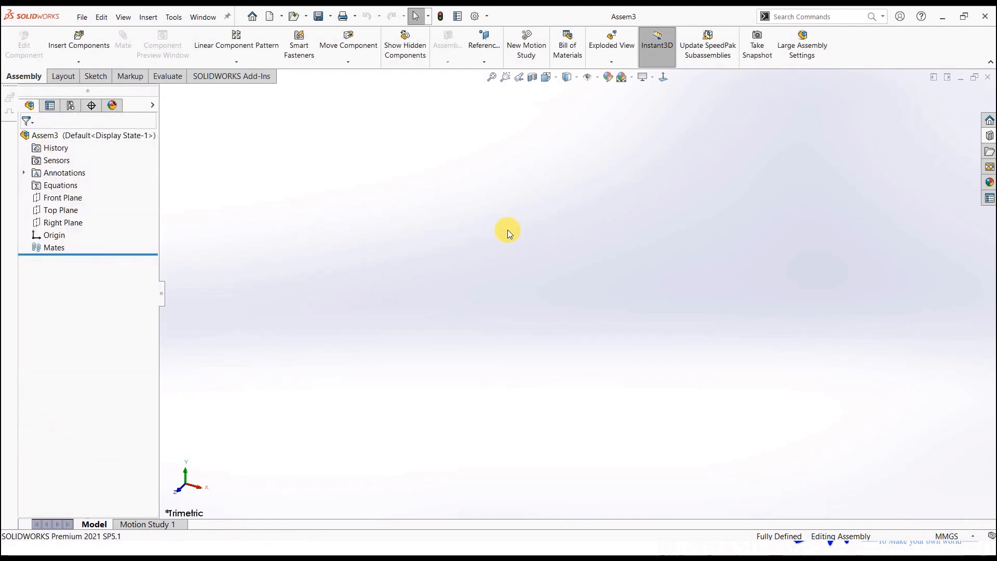
Insert one Rack (Spur Rectangular) from the ANSI Metric Power Transmission gears library into the assembly.
{"action": "left_click", "coordinate": [989, 137]}
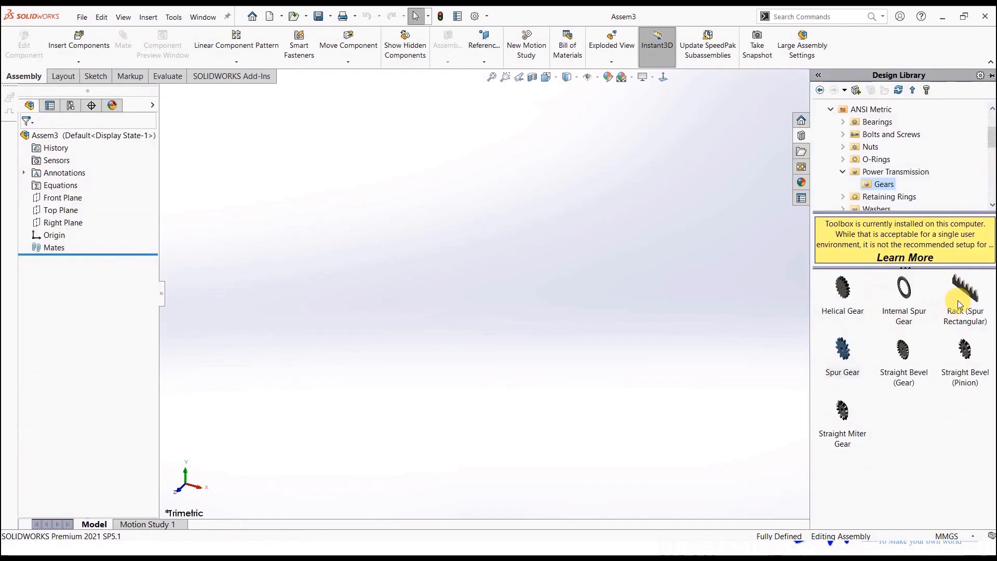
{"action": "left_click_drag", "start_coordinate": [963, 290], "coordinate": [524, 304]}
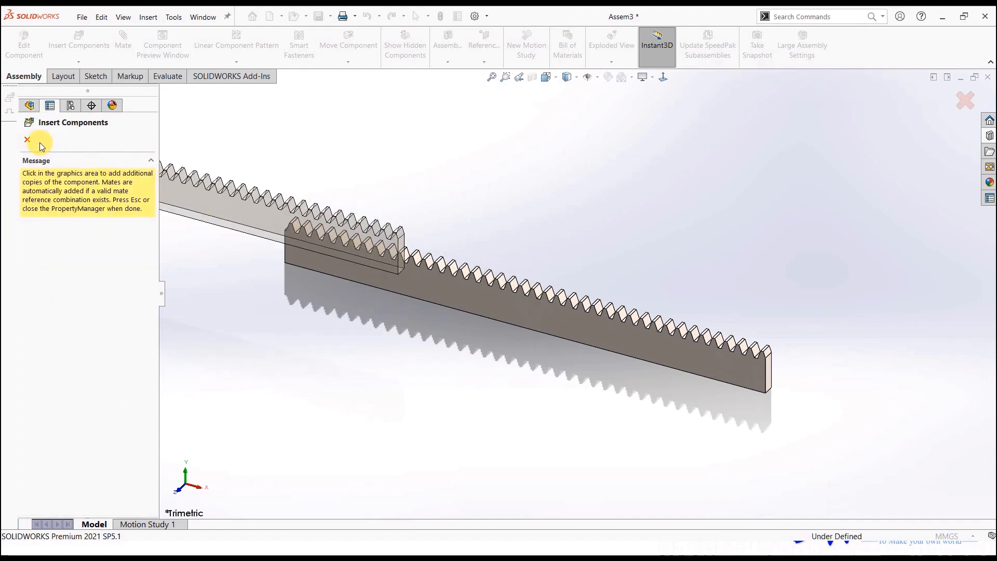
{"action": "left_click", "coordinate": [29, 140]}
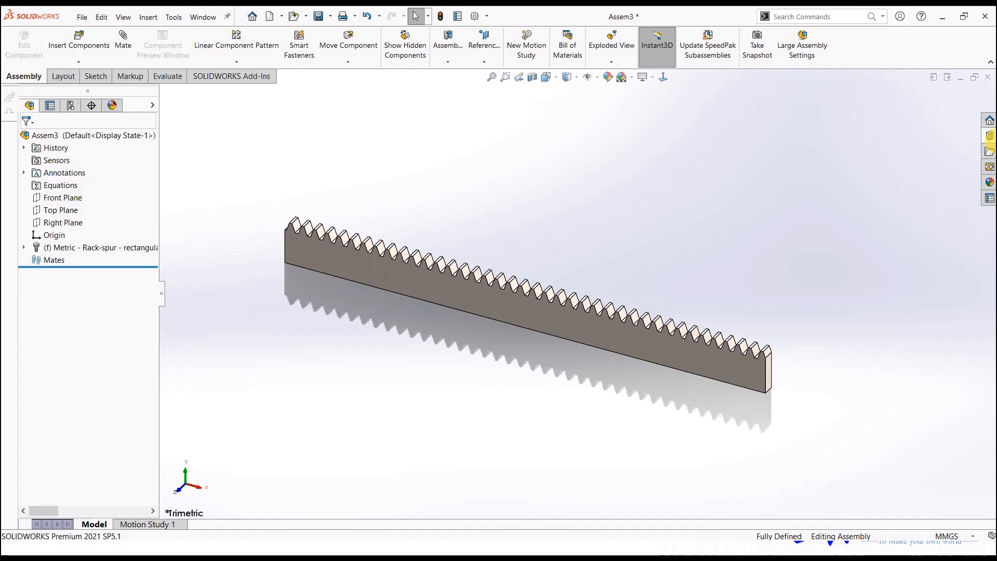
Insert one ANSI Metric spur gear near the rack's end with module 4, 10 teeth, pressure angle 20 and face width 12.
{"action": "left_click", "coordinate": [989, 136]}
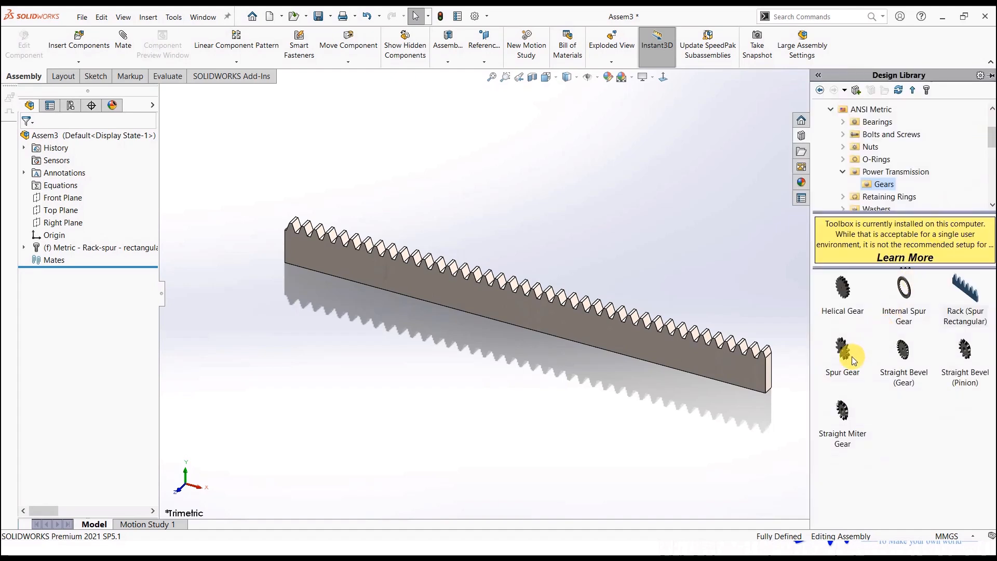
{"action": "left_click_drag", "start_coordinate": [854, 360], "coordinate": [755, 306]}
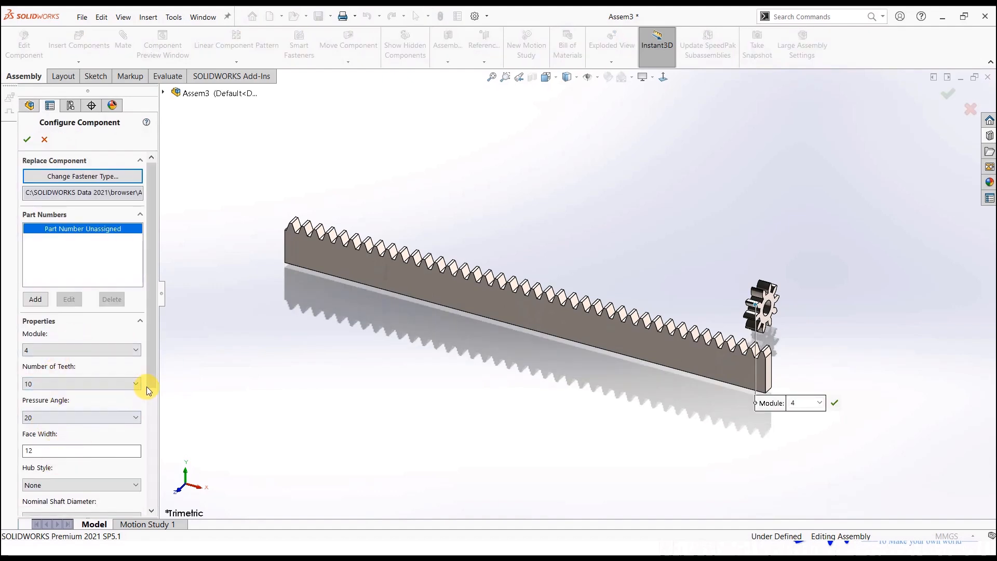
{"action": "left_click_drag", "start_coordinate": [150, 383], "coordinate": [152, 358]}
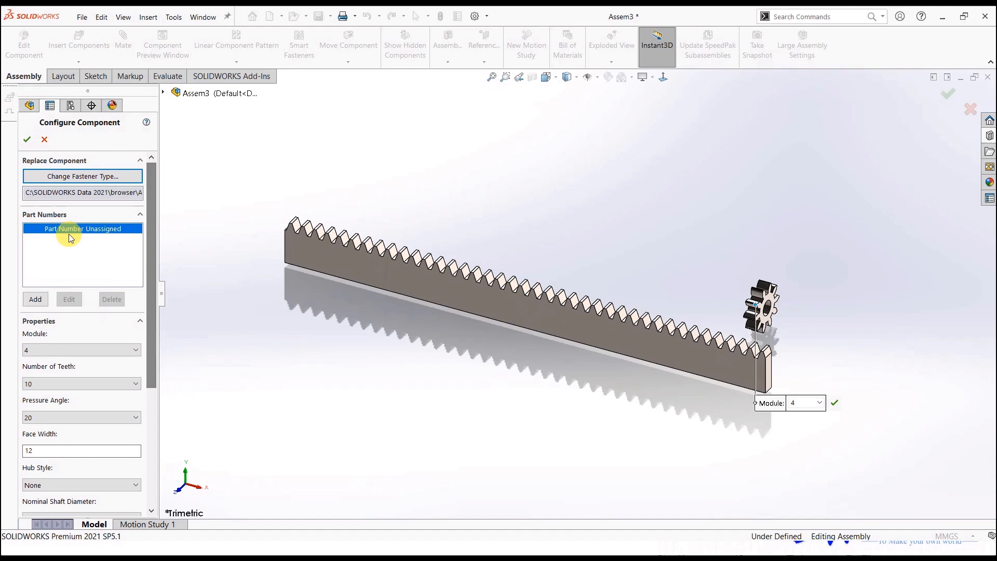
{"action": "left_click", "coordinate": [27, 139]}
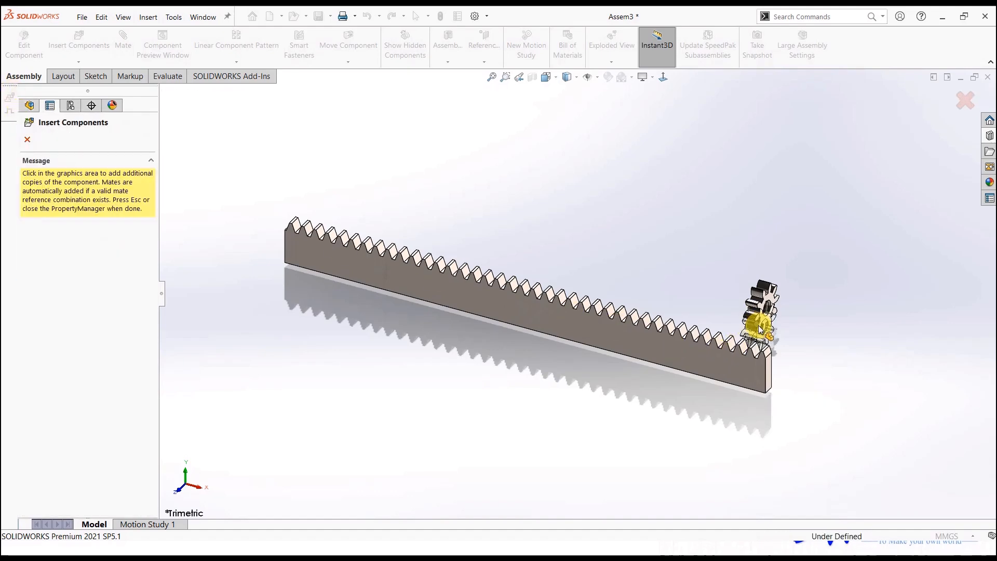
{"action": "key", "text": "Escape"}
Add a coincident mate between the spur gear's front face and the rack's front face.
{"action": "scroll", "coordinate": [756, 320], "scroll_direction": "down", "scroll_amount": 5}
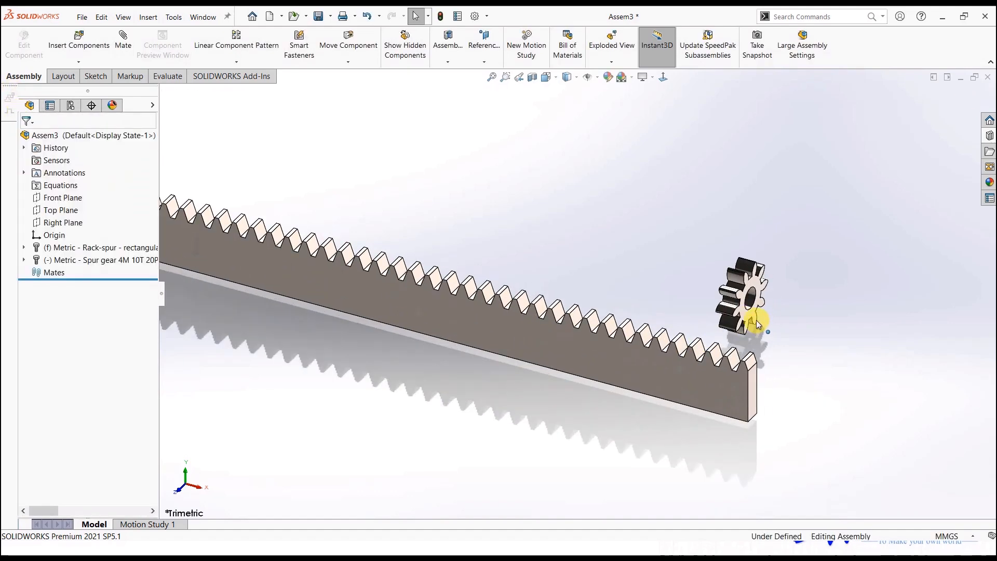
{"action": "left_click", "coordinate": [699, 304]}
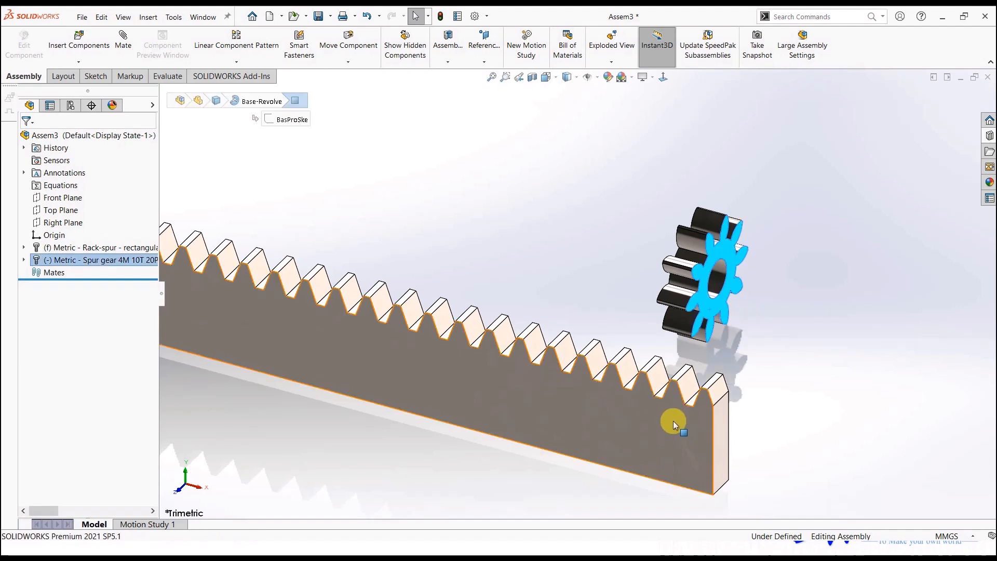
{"action": "left_click", "coordinate": [673, 425], "text": "ctrl"}
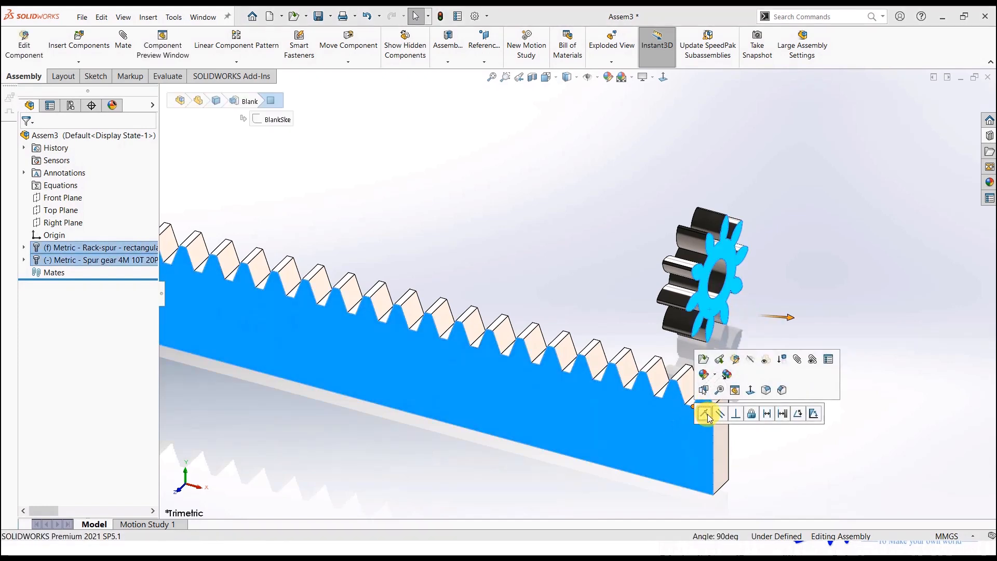
{"action": "left_click", "coordinate": [706, 415]}
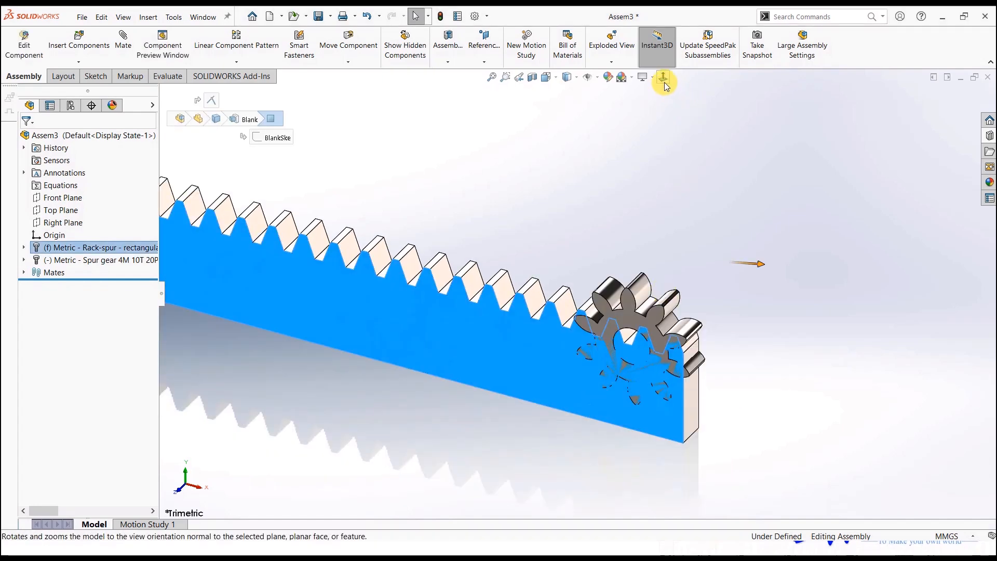
View the rack's front face straight on and move the gear up so its teeth meet the rack's end teeth.
{"action": "left_click", "coordinate": [664, 79]}
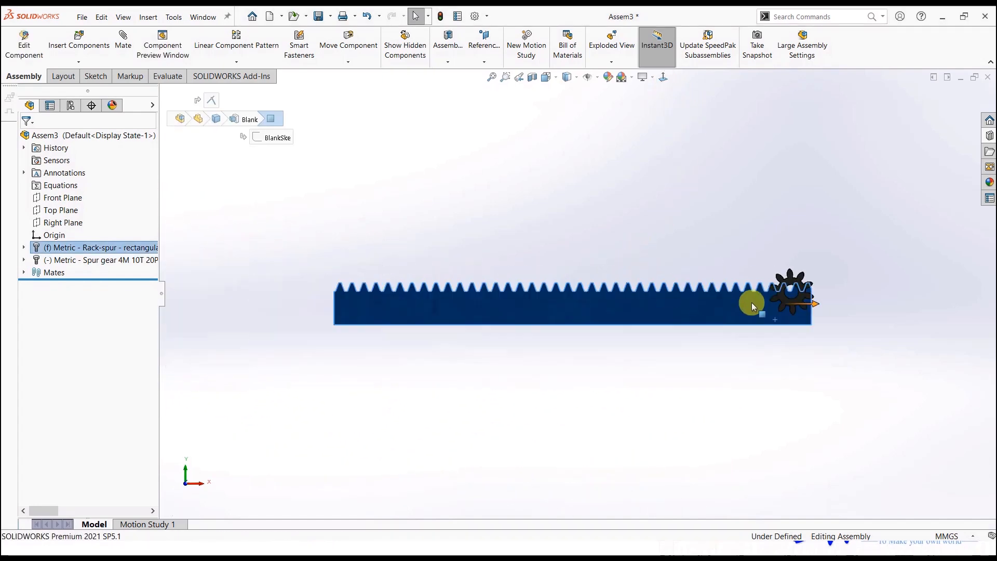
{"action": "scroll", "coordinate": [779, 291], "scroll_direction": "down", "scroll_amount": 8}
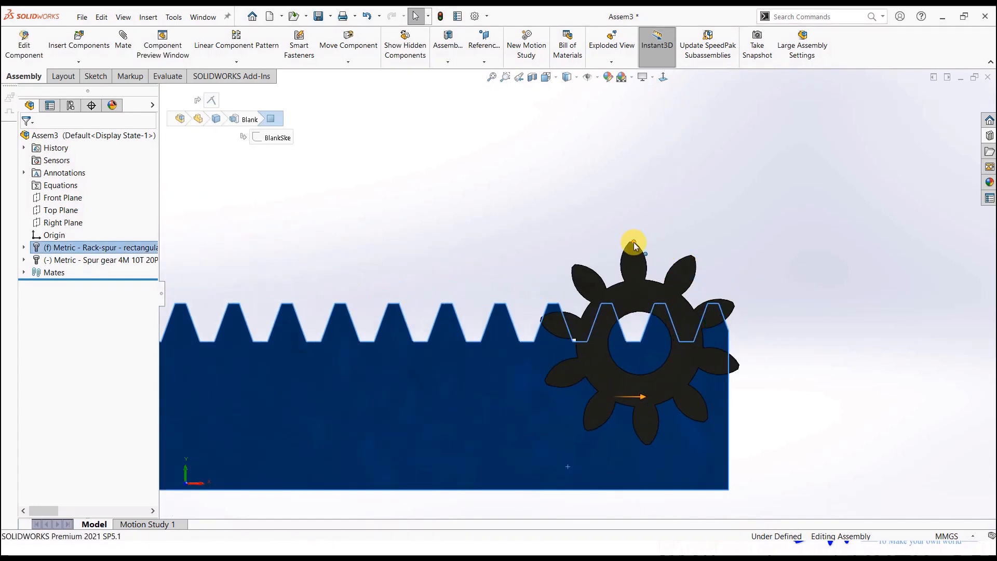
{"action": "left_click_drag", "start_coordinate": [633, 244], "coordinate": [676, 135]}
{"action": "key", "text": "Escape"}
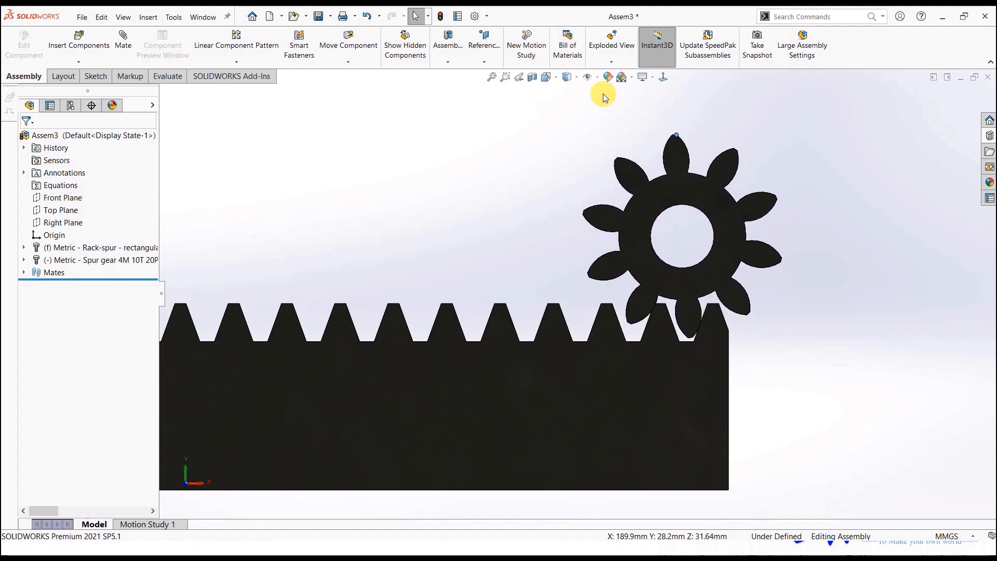
Turn off RealView Graphics for the assembly view.
{"action": "left_click", "coordinate": [632, 79]}
{"action": "left_click", "coordinate": [644, 78]}
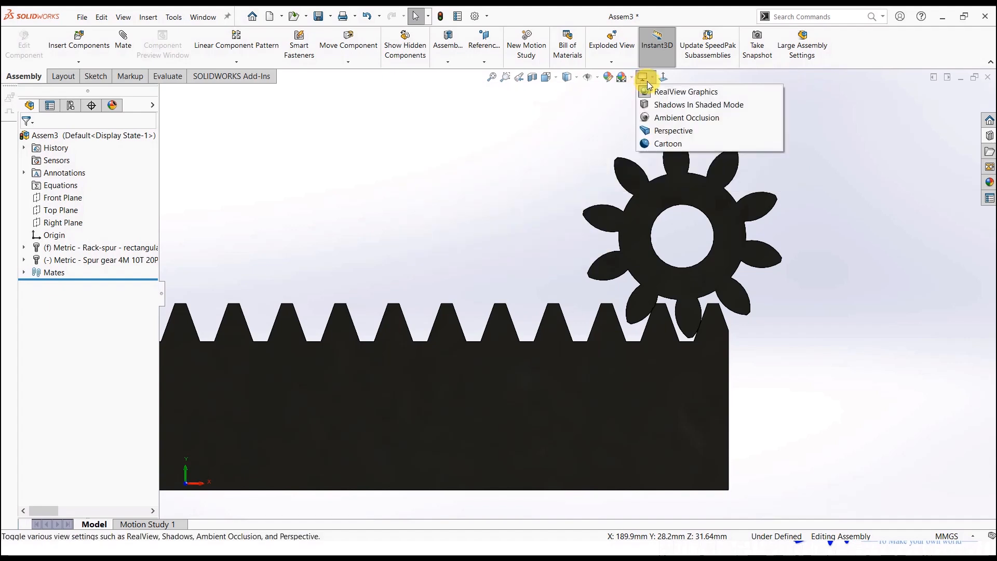
{"action": "left_click", "coordinate": [646, 89]}
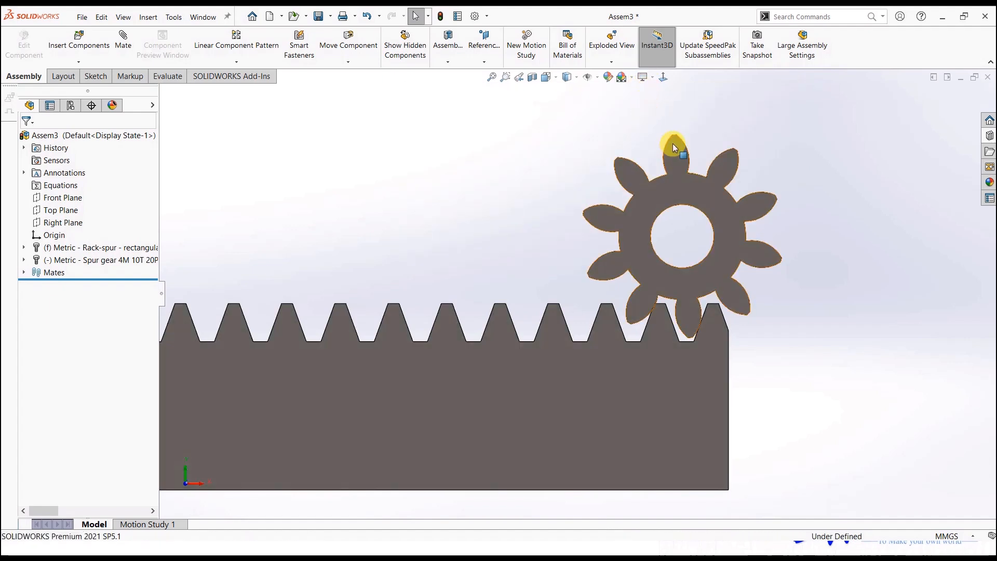
Shift and slightly rotate the gear so its lowest tooth sits in the last gap of the rack.
{"action": "left_click_drag", "start_coordinate": [671, 134], "coordinate": [666, 134]}
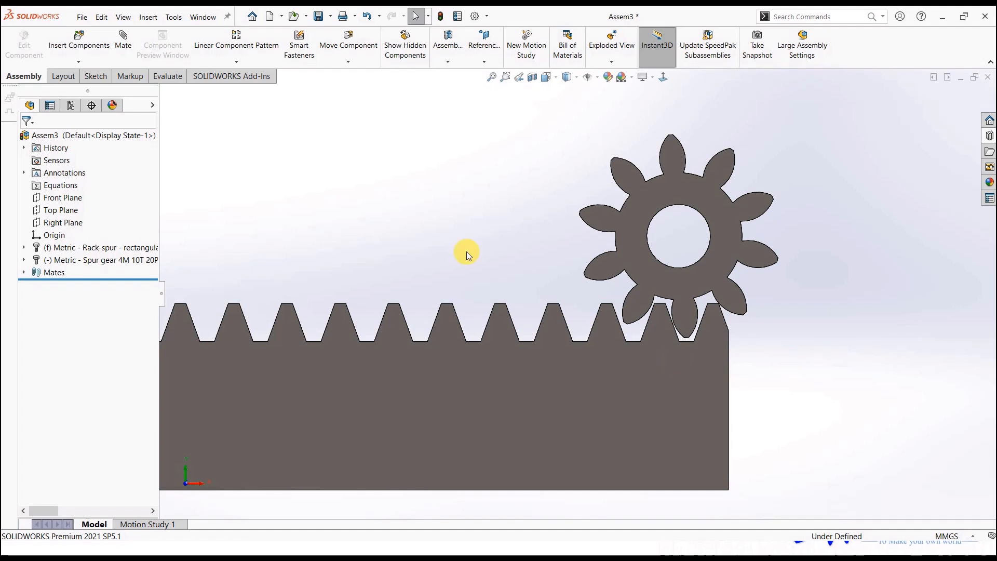
{"action": "left_click", "coordinate": [344, 47]}
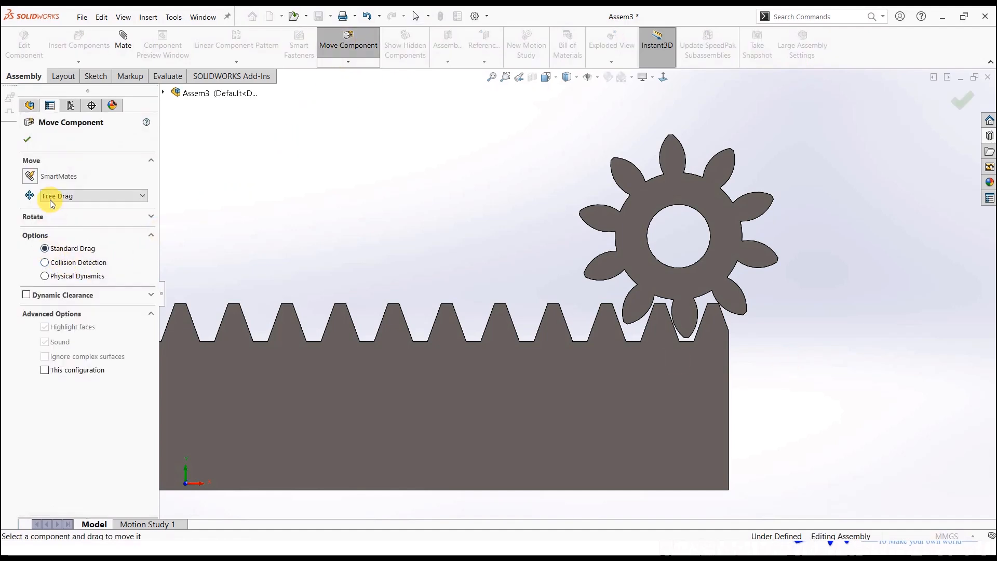
{"action": "left_click", "coordinate": [104, 216]}
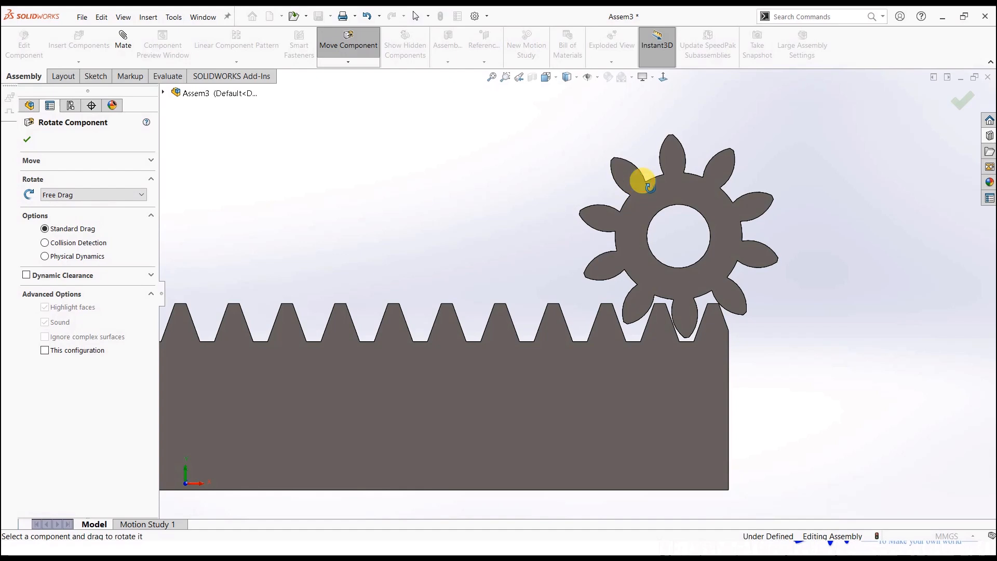
{"action": "left_click_drag", "start_coordinate": [642, 181], "coordinate": [653, 170]}
{"action": "key", "text": "Escape"}
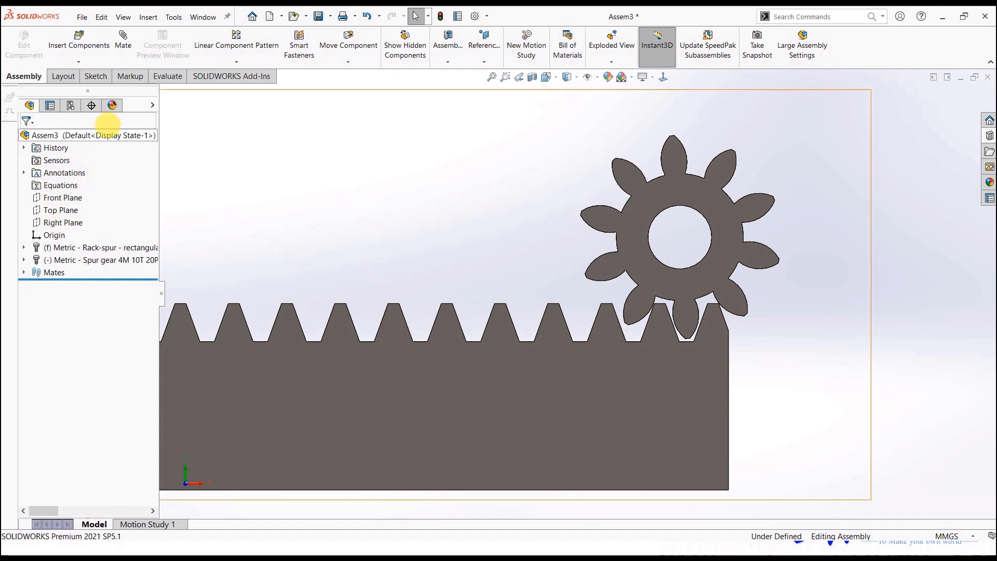
Show the TooCutSke sketch under the spur gear's ToothCut feature and collapse the gear's feature list.
{"action": "left_click", "coordinate": [60, 261]}
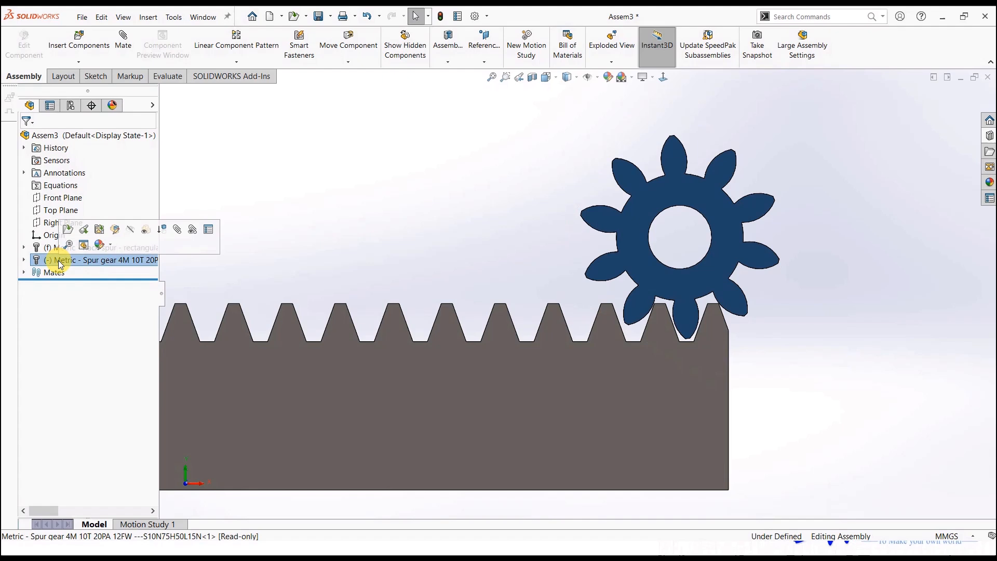
{"action": "left_click", "coordinate": [24, 260]}
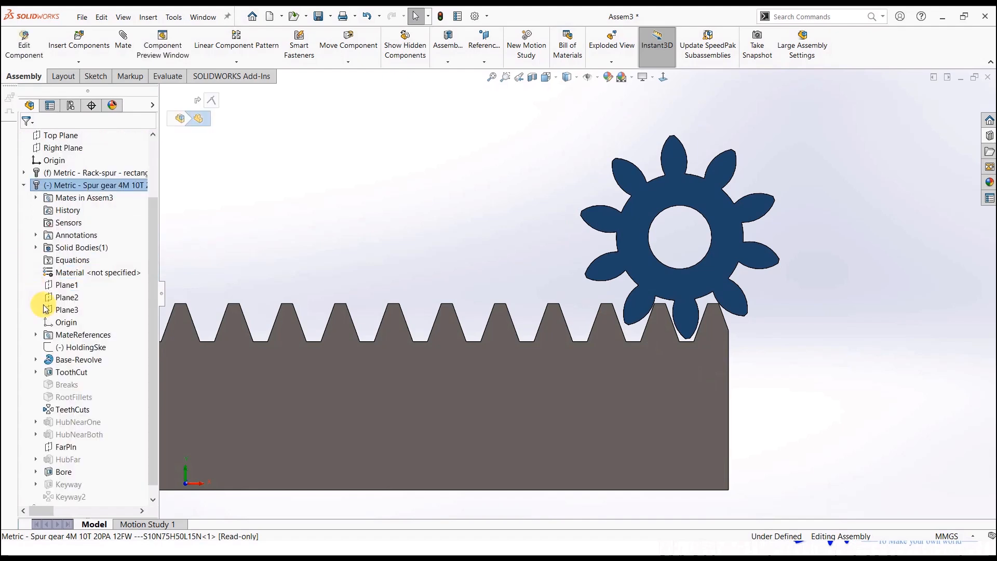
{"action": "left_click", "coordinate": [35, 372]}
{"action": "right_click", "coordinate": [64, 384]}
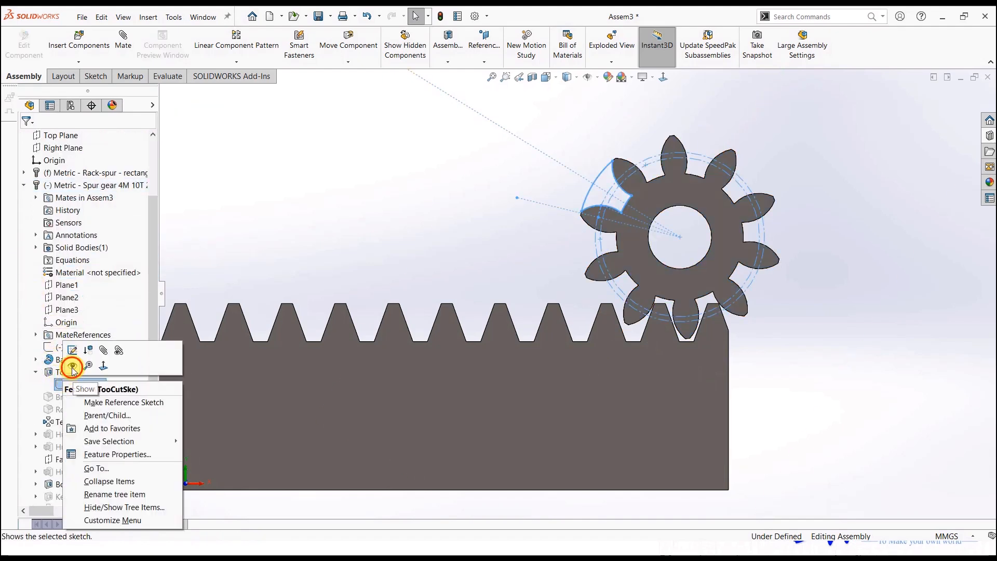
{"action": "left_click", "coordinate": [72, 366]}
{"action": "left_click", "coordinate": [36, 371]}
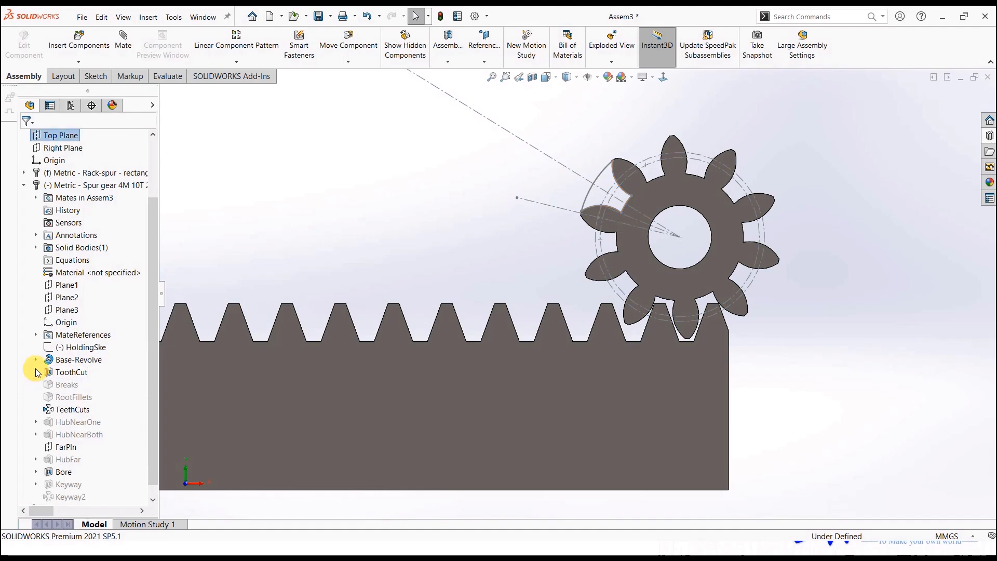
{"action": "left_click", "coordinate": [24, 185]}
Add a distance mate between the gear's centre sketch point and the rack's bottom edge, keeping the current spacing.
{"action": "left_click", "coordinate": [123, 42]}
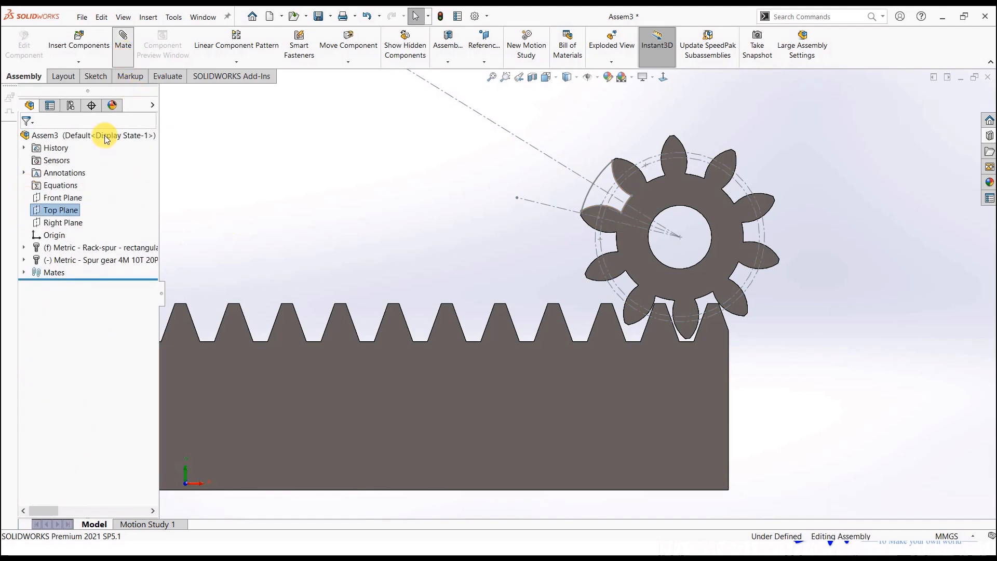
{"action": "left_click", "coordinate": [679, 236]}
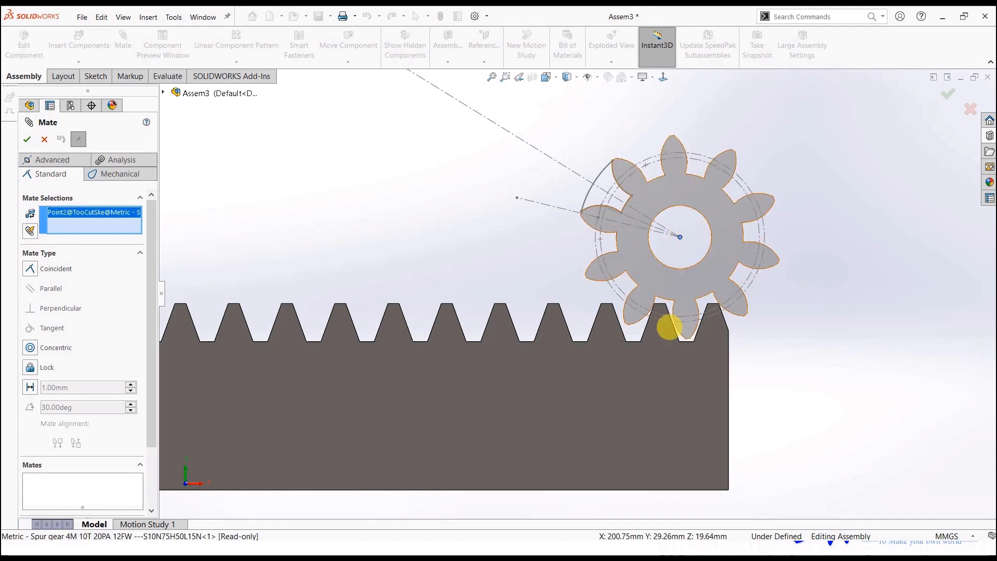
{"action": "left_click", "coordinate": [667, 491]}
{"action": "left_click", "coordinate": [715, 506]}
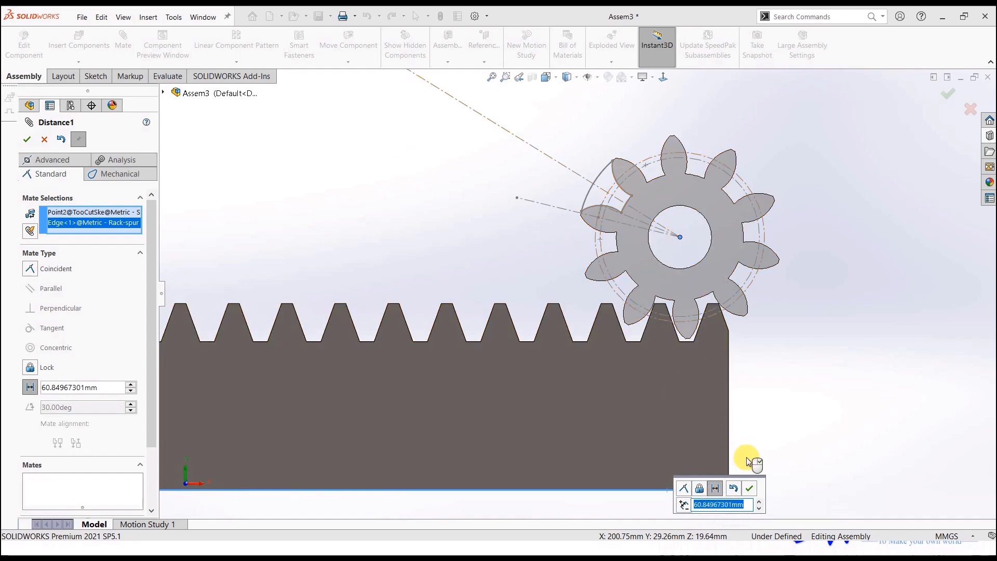
{"action": "left_click", "coordinate": [753, 492]}
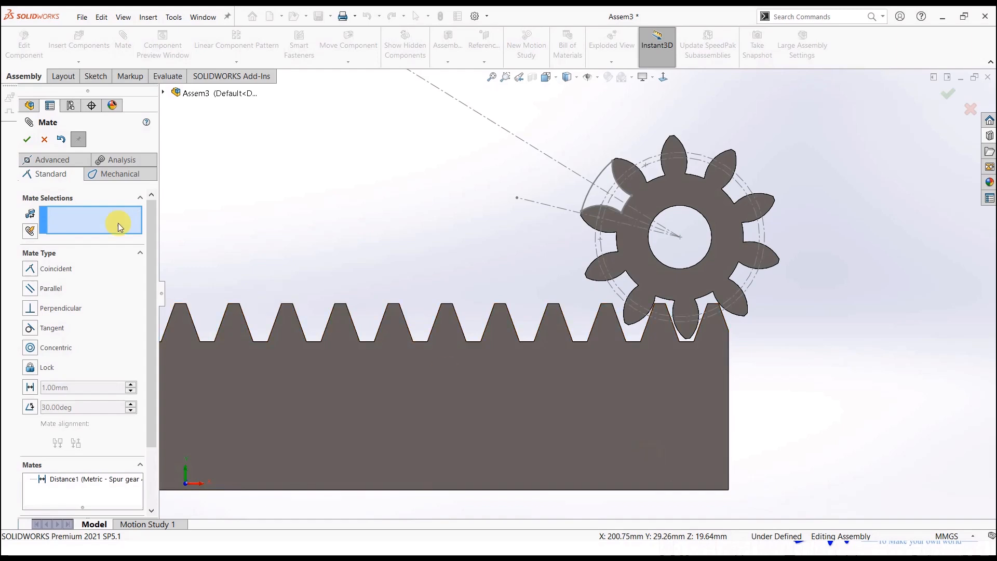
{"action": "left_click", "coordinate": [26, 139]}
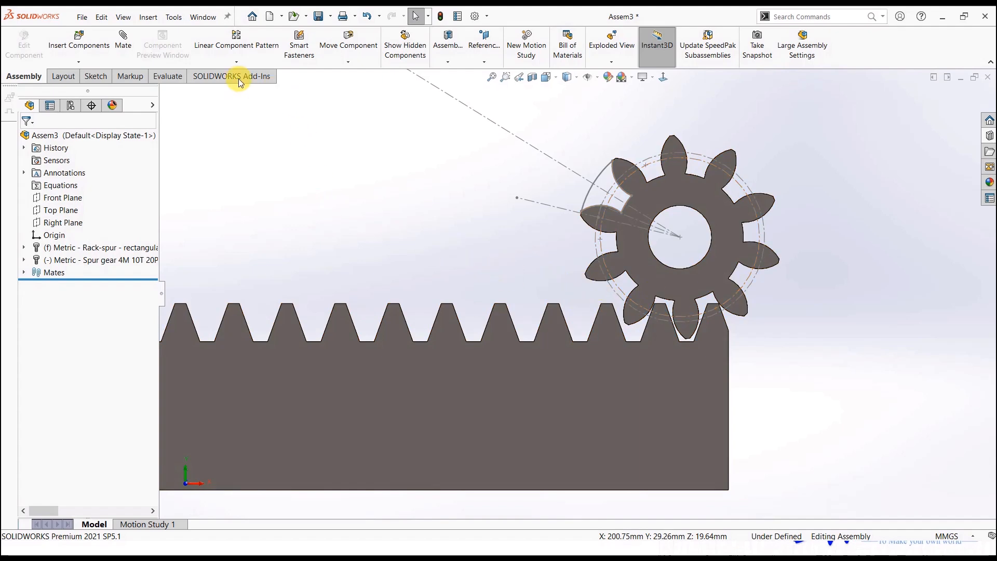
Add a Rack Pinion mate between the rack's bottom edge and the gear's pitch circle, using the pinion pitch diameter option.
{"action": "left_click", "coordinate": [124, 45]}
{"action": "left_click", "coordinate": [93, 176]}
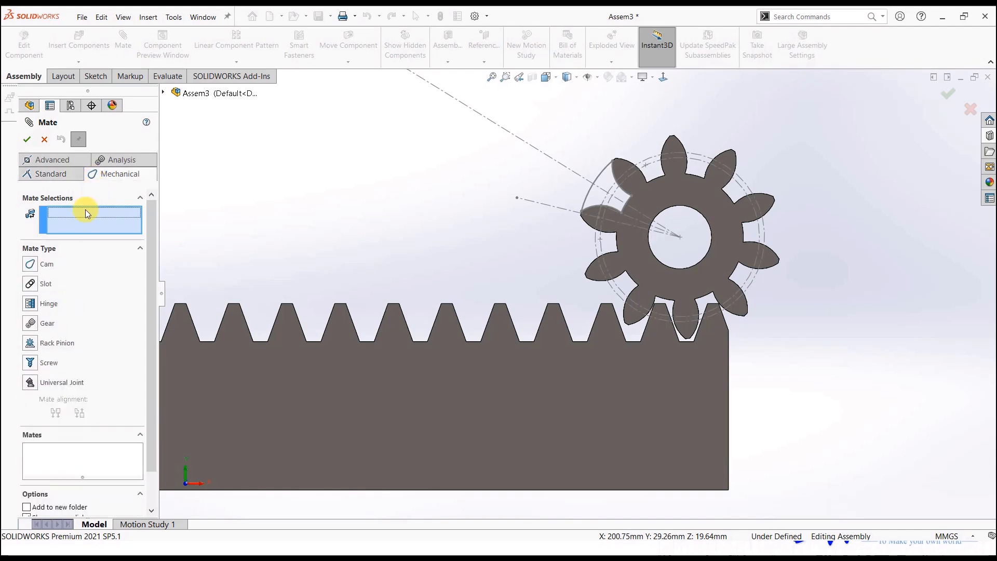
{"action": "left_click", "coordinate": [34, 341]}
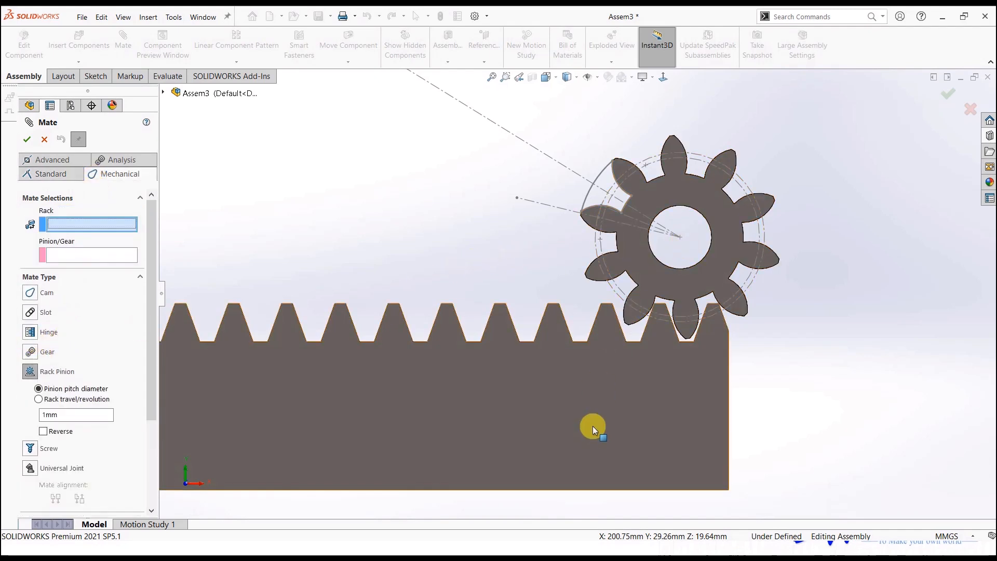
{"action": "left_click", "coordinate": [602, 489]}
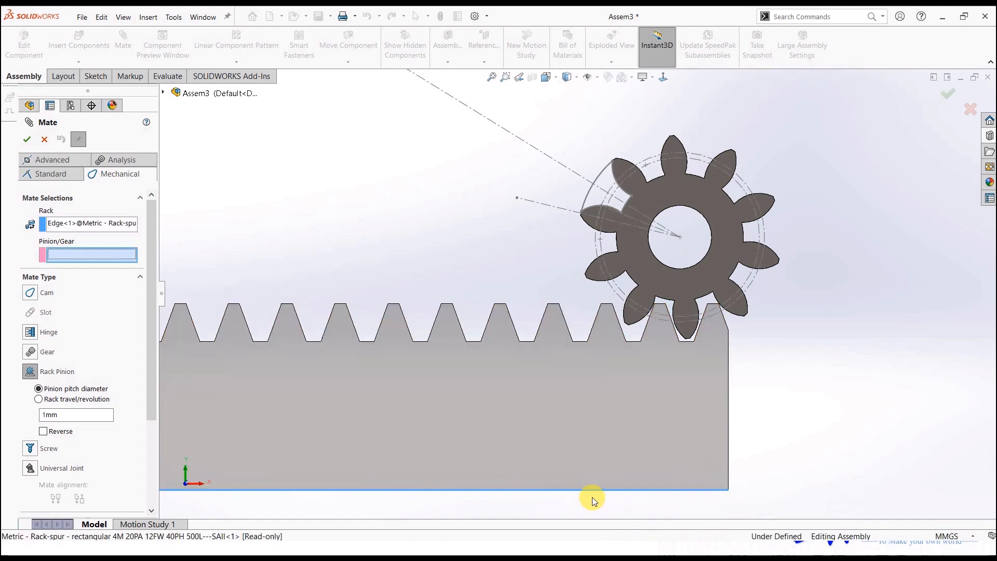
{"action": "left_click", "coordinate": [623, 296]}
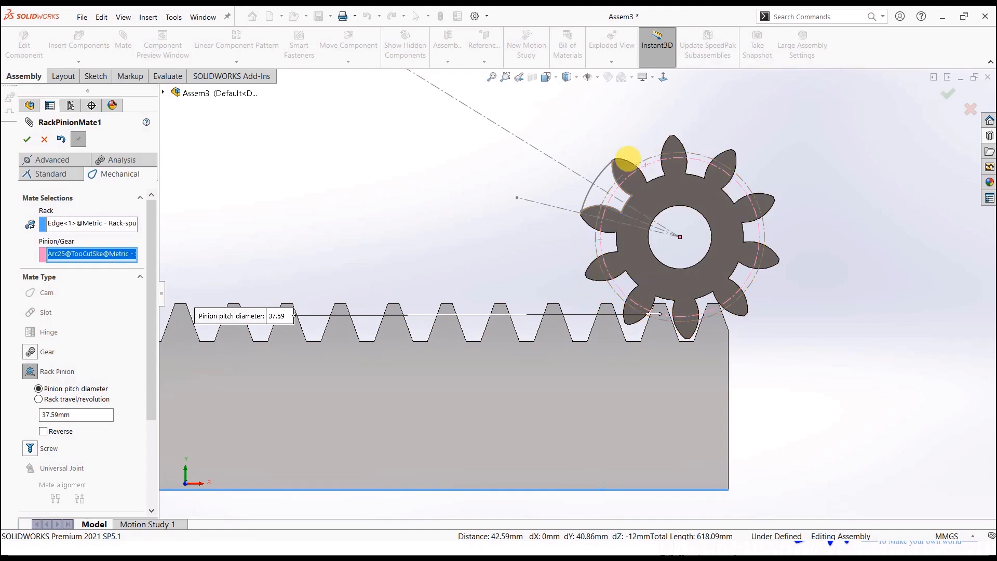
{"action": "left_click", "coordinate": [27, 140]}
{"action": "left_click", "coordinate": [27, 139]}
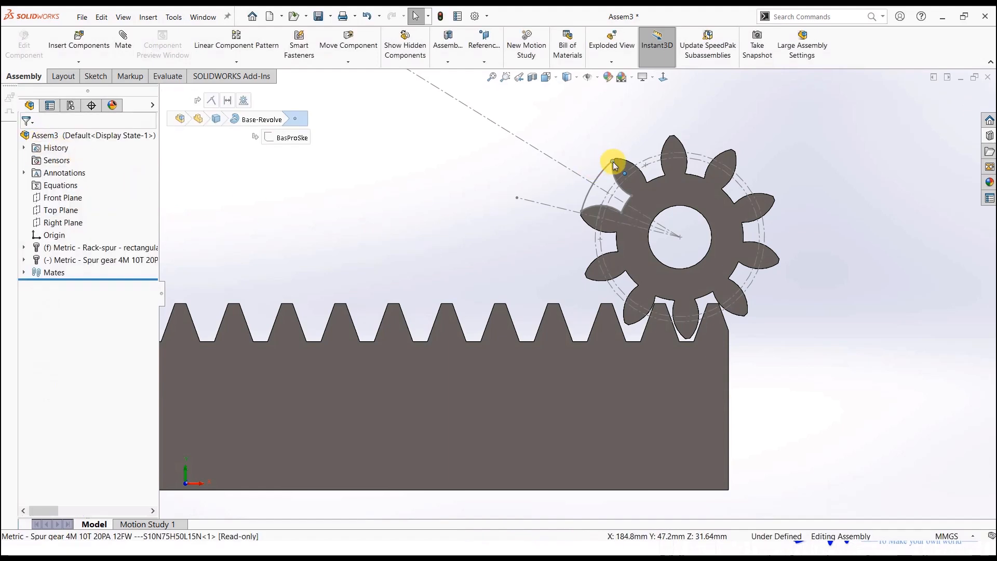
Turn the gear slightly by a tooth to test the rack pinion mate, and close the assembly without saving.
{"action": "left_click_drag", "start_coordinate": [612, 161], "coordinate": [615, 187]}
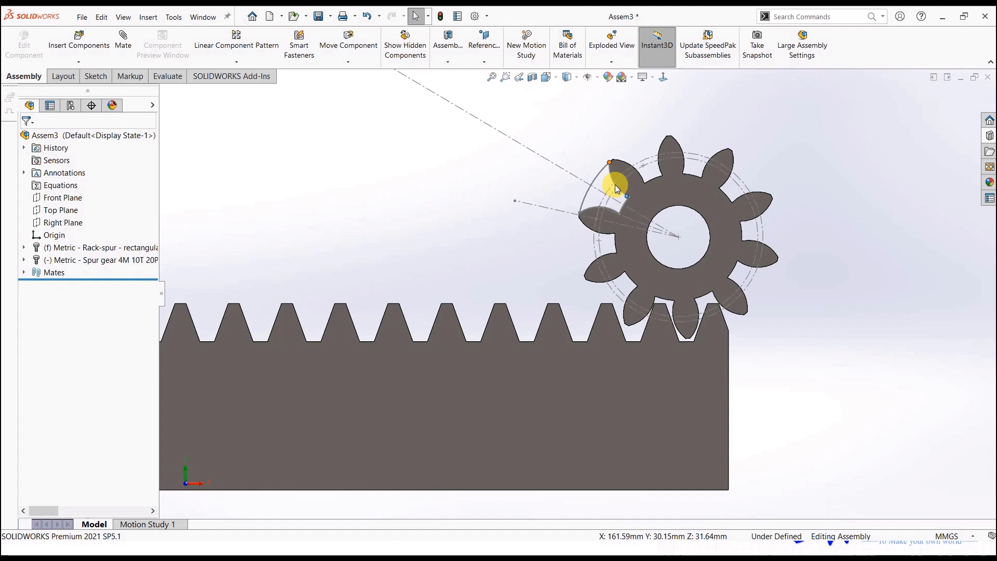
{"action": "scroll", "coordinate": [727, 255], "scroll_direction": "up", "scroll_amount": 3}
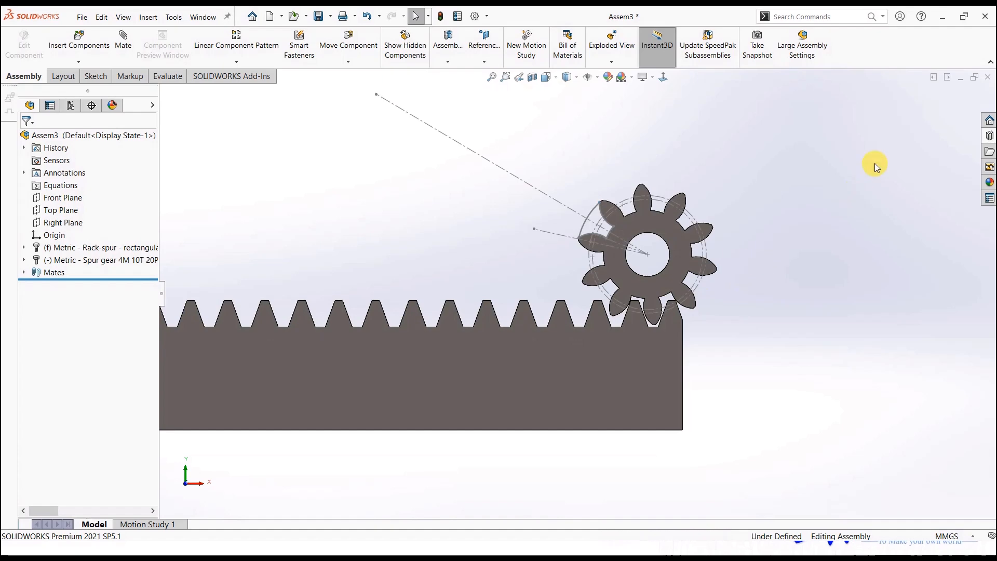
{"action": "left_click", "coordinate": [987, 78]}
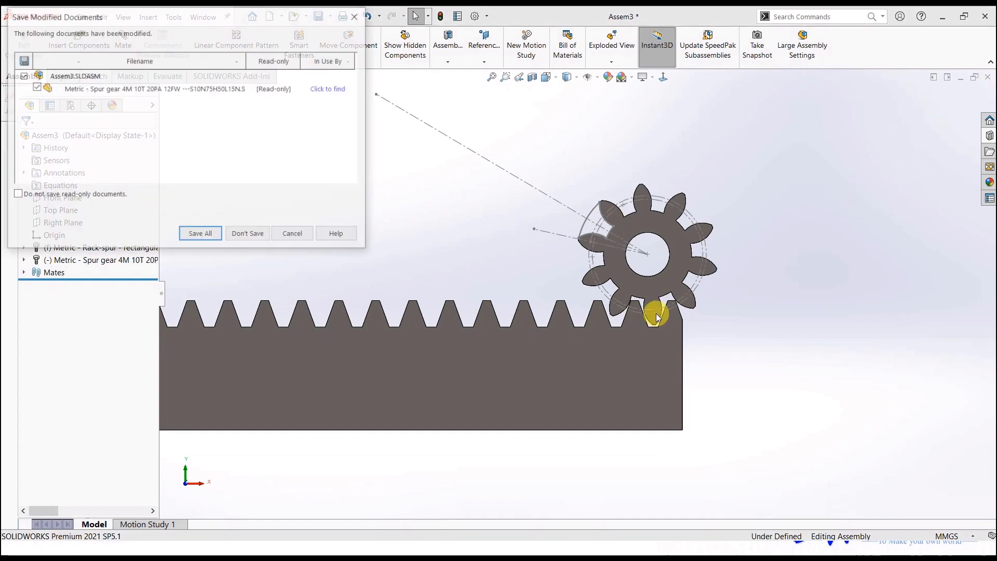
{"action": "left_click", "coordinate": [251, 233]}
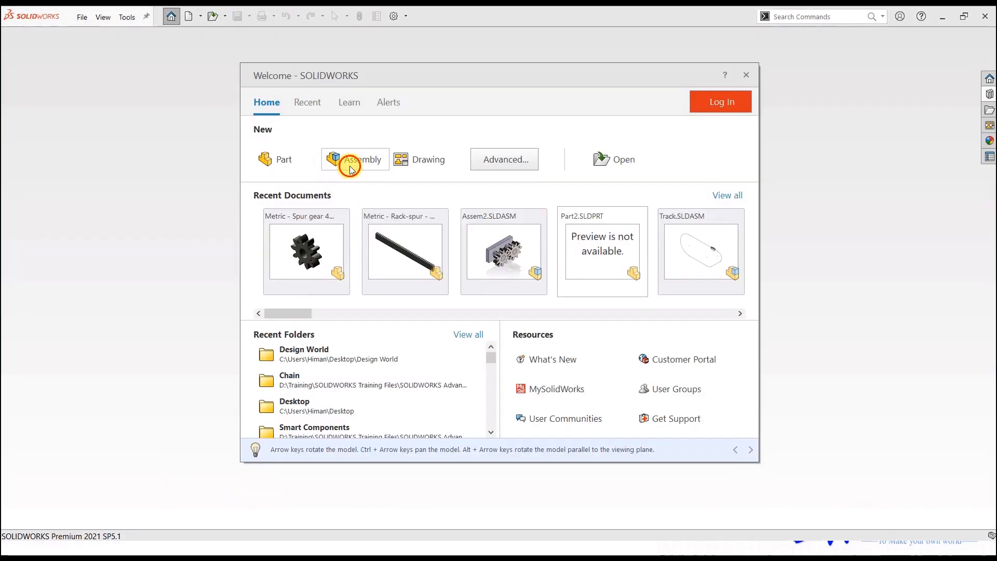
Create a new assembly and place the Hing part in configuration B at the origin.
{"action": "left_click", "coordinate": [350, 164]}
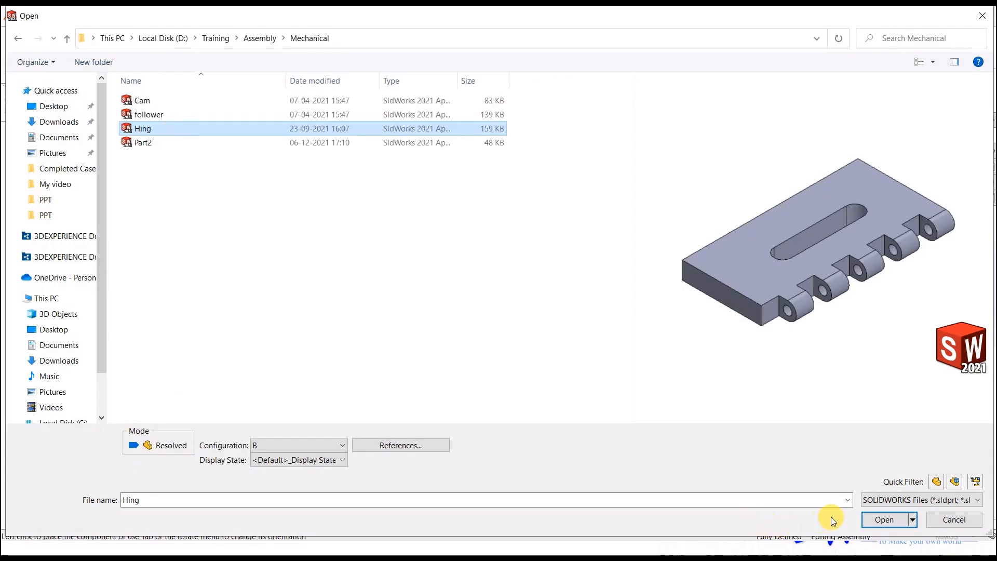
{"action": "left_click", "coordinate": [880, 519]}
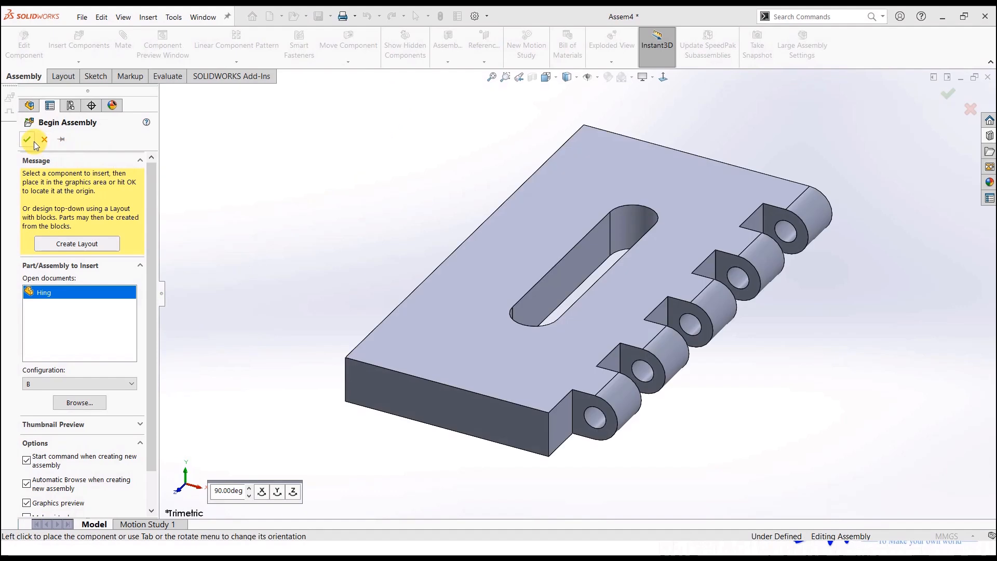
{"action": "left_click", "coordinate": [27, 140]}
Place a copy of the hinge leaf beside the original leaf.
{"action": "scroll", "coordinate": [457, 319], "scroll_direction": "up", "scroll_amount": 6}
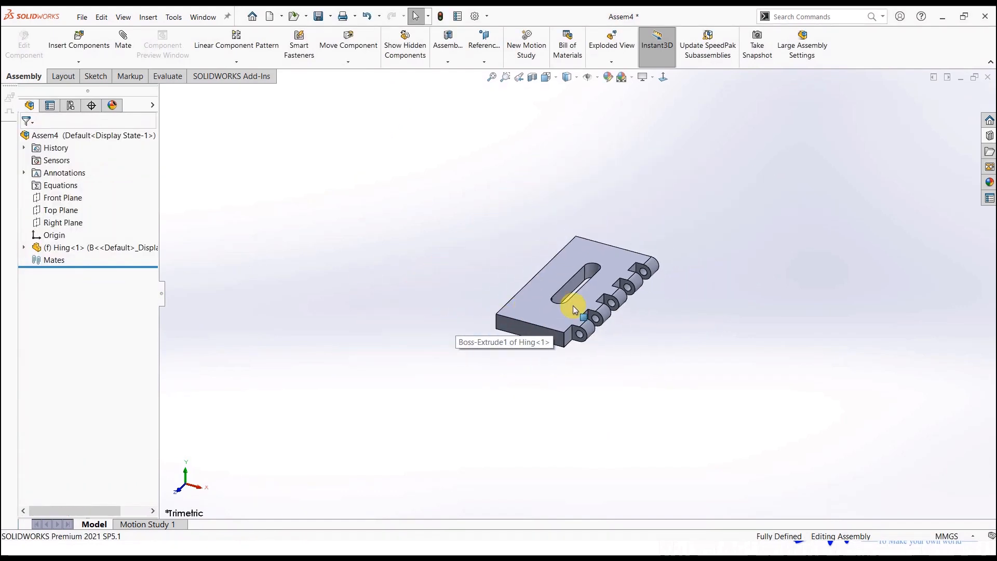
{"action": "scroll", "coordinate": [606, 294], "scroll_direction": "down", "scroll_amount": 3}
{"action": "scroll", "coordinate": [592, 298], "scroll_direction": "up", "scroll_amount": 2}
{"action": "scroll", "coordinate": [584, 302], "scroll_direction": "down", "scroll_amount": 2}
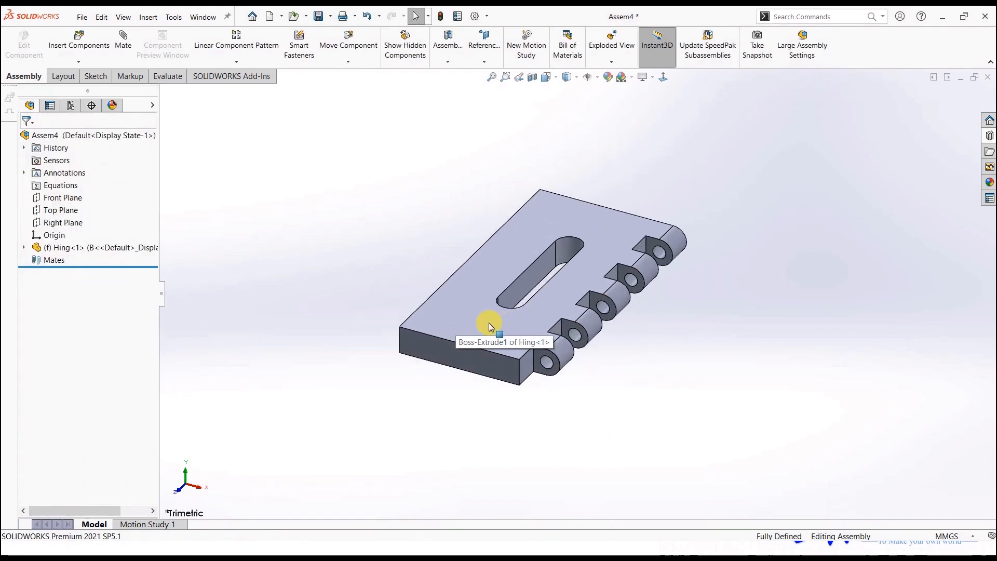
{"action": "left_click_drag", "start_coordinate": [457, 318], "coordinate": [745, 352], "text": "ctrl"}
{"action": "left_click", "coordinate": [412, 220]}
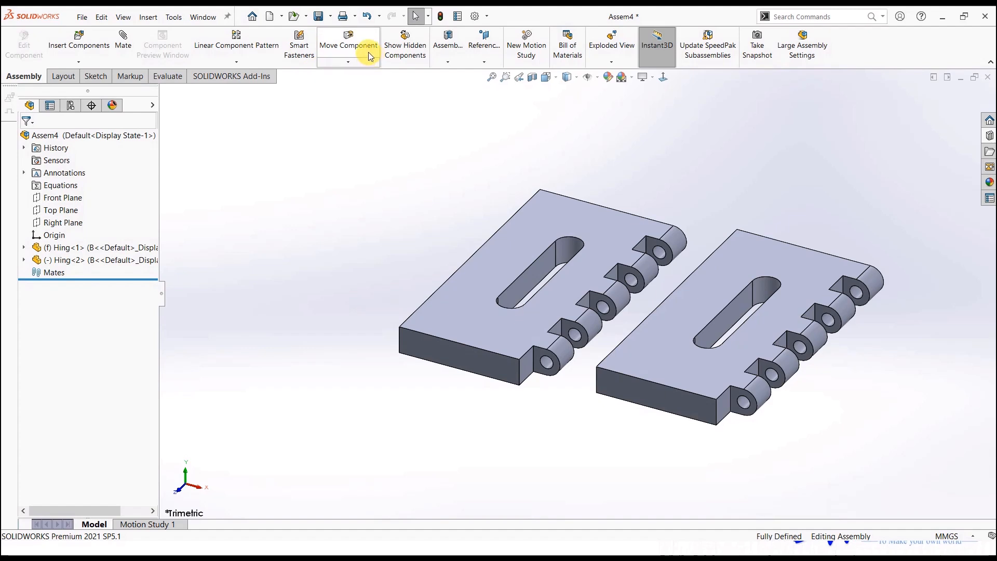
Rotate the second hinge leaf freely so its knuckles face those of the fixed leaf.
{"action": "left_click", "coordinate": [348, 45]}
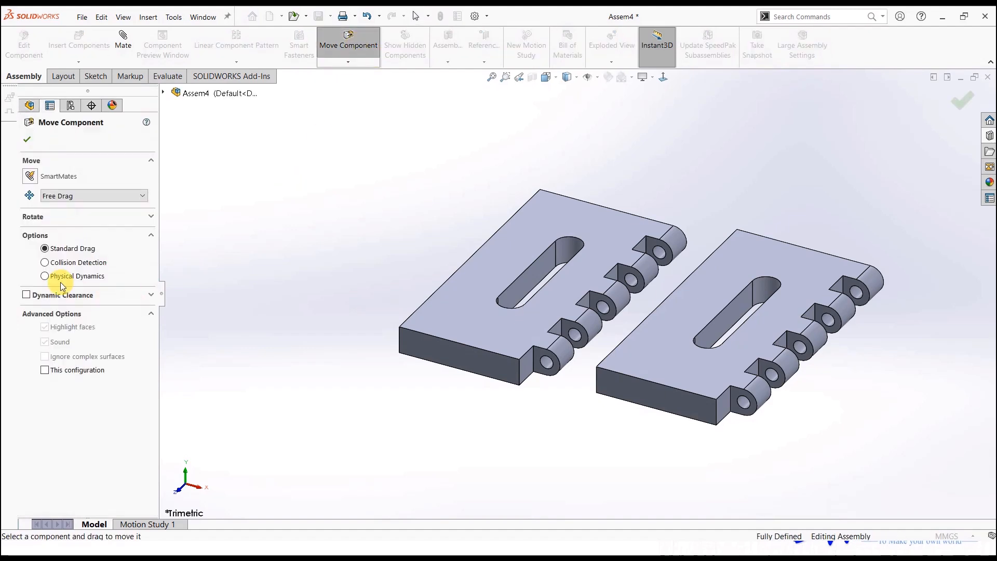
{"action": "left_click", "coordinate": [29, 216]}
{"action": "left_click_drag", "start_coordinate": [650, 357], "coordinate": [885, 232]}
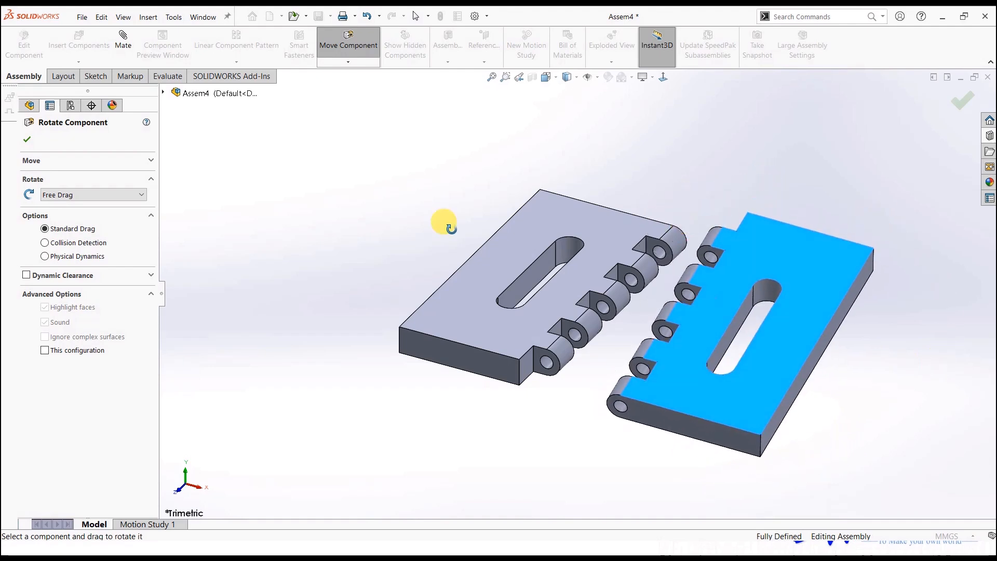
{"action": "left_click", "coordinate": [30, 140]}
{"action": "scroll", "coordinate": [337, 406], "scroll_direction": "down", "scroll_amount": 2}
{"action": "scroll", "coordinate": [267, 258], "scroll_direction": "up", "scroll_amount": 2}
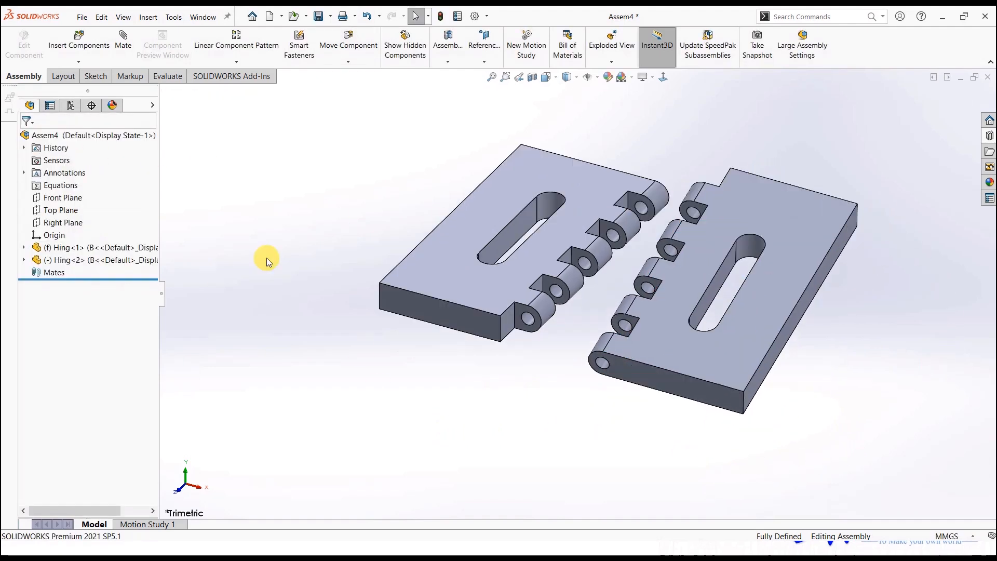
Start a Hinge mate with the end knuckle holes of both leaves as the concentric selections.
{"action": "left_click", "coordinate": [117, 60]}
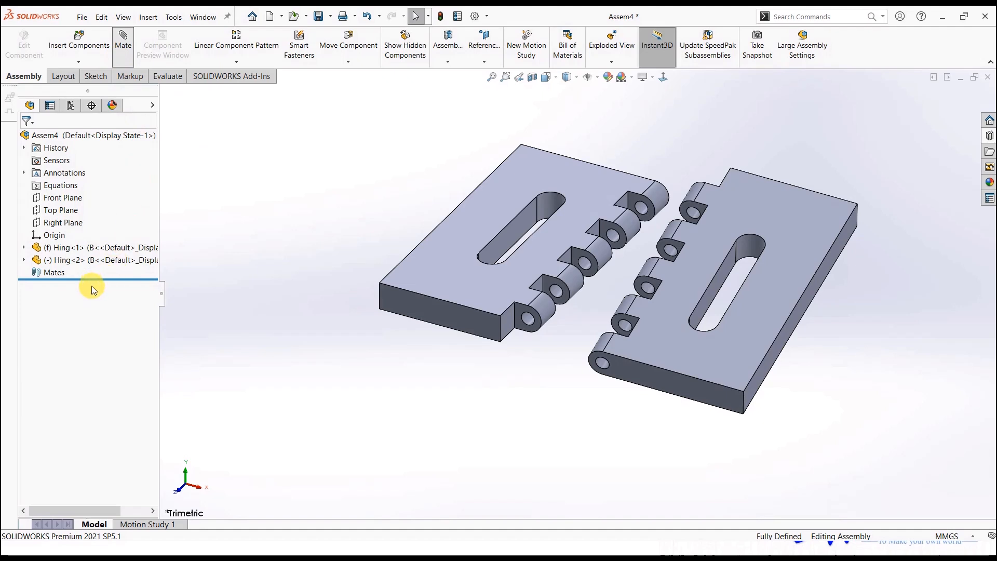
{"action": "left_click", "coordinate": [111, 174]}
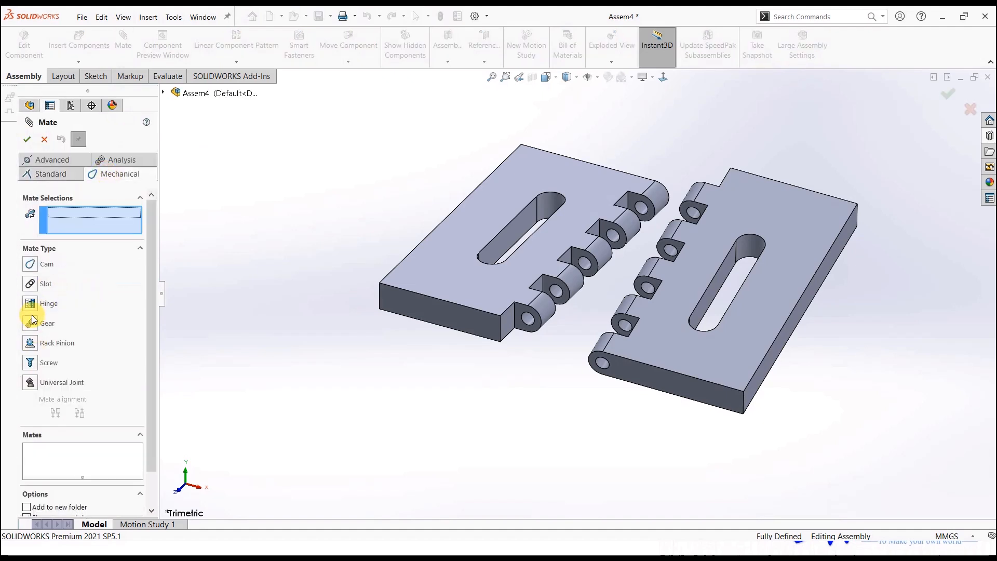
{"action": "left_click", "coordinate": [29, 304]}
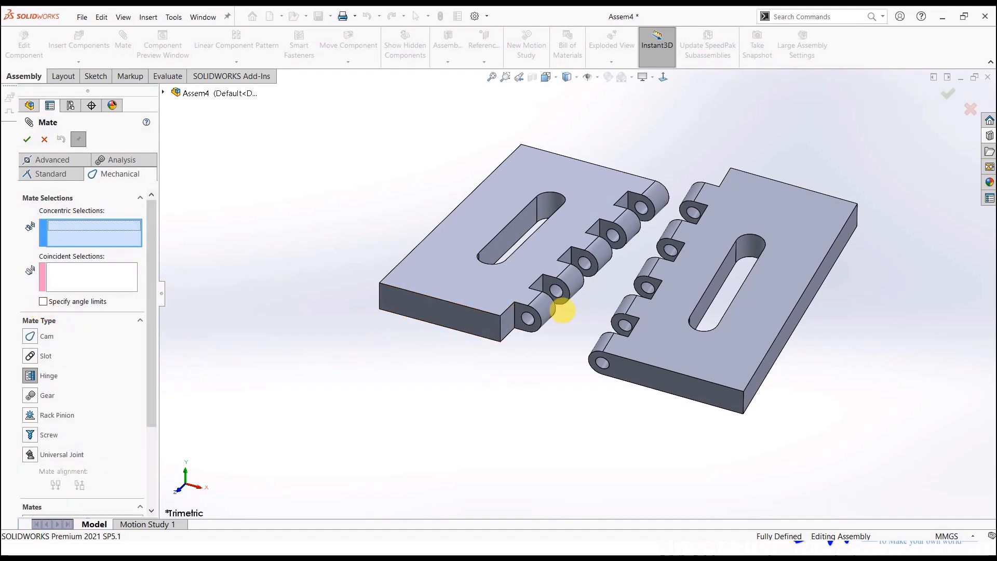
{"action": "scroll", "coordinate": [562, 311], "scroll_direction": "down", "scroll_amount": 2}
{"action": "left_click", "coordinate": [511, 325]}
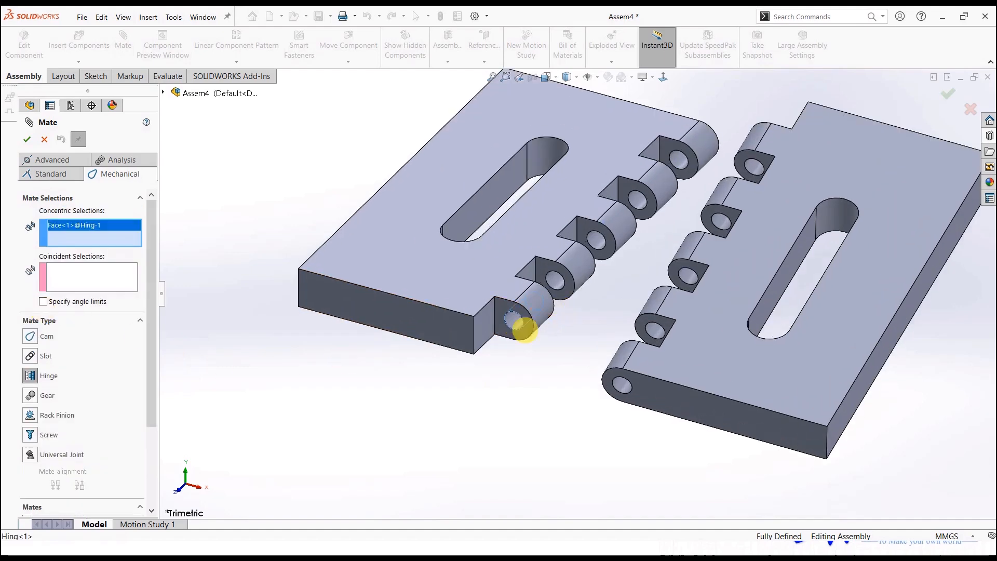
{"action": "left_click", "coordinate": [621, 388]}
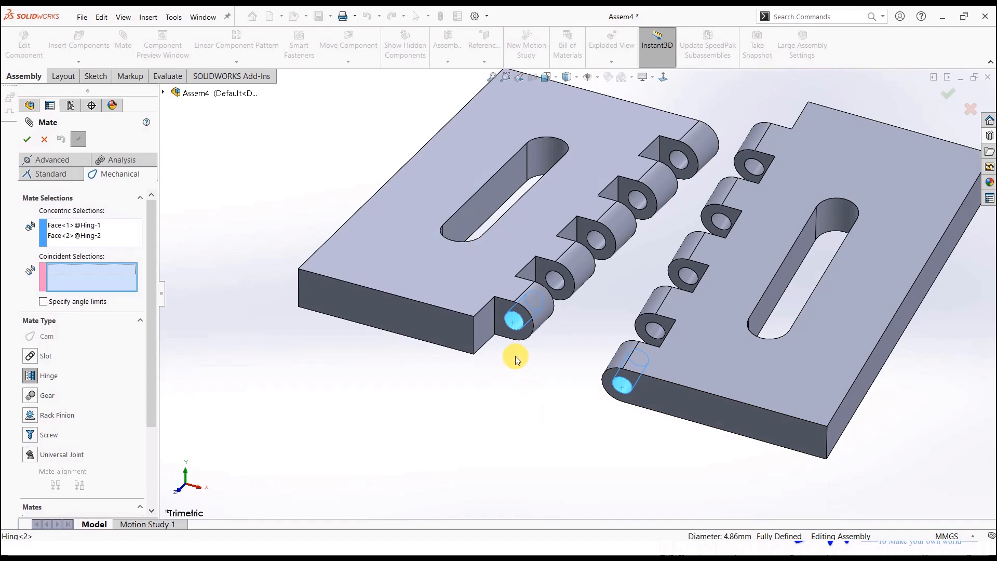
Complete the Hinge mate with the fixed end knuckle's front face coincident to the second's back face, and swing the second leaf upward.
{"action": "left_click", "coordinate": [505, 331]}
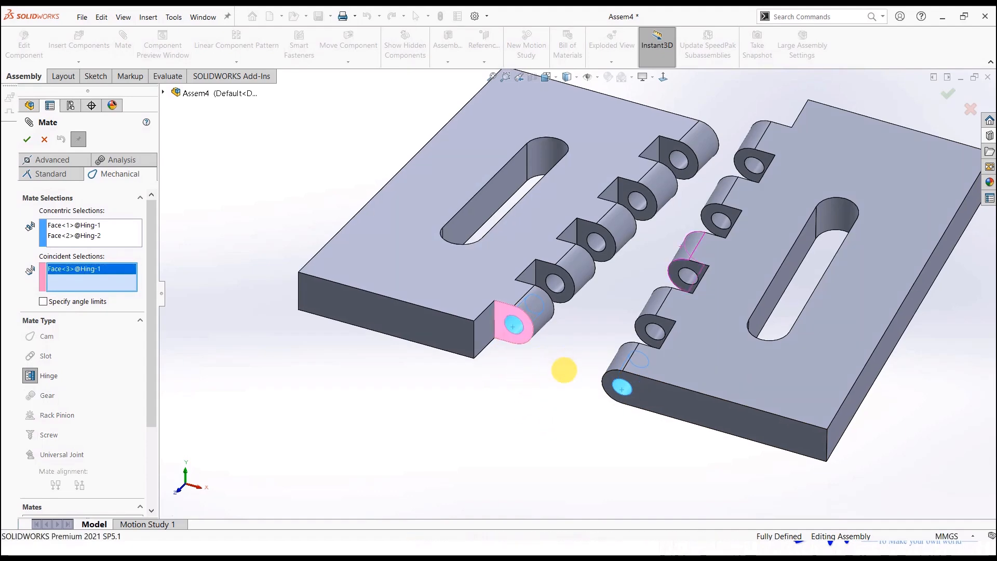
{"action": "middle_click_drag", "start_coordinate": [565, 372], "coordinate": [631, 452]}
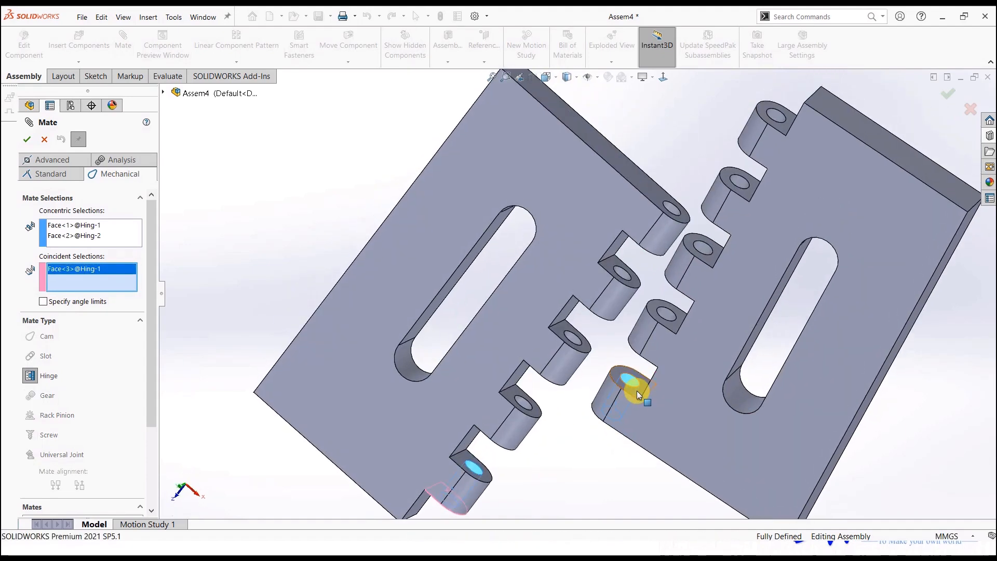
{"action": "left_click_drag", "start_coordinate": [637, 390], "coordinate": [519, 484]}
{"action": "left_click", "coordinate": [518, 483]}
{"action": "scroll", "coordinate": [519, 484], "scroll_direction": "up", "scroll_amount": 3}
{"action": "middle_click_drag", "start_coordinate": [518, 463], "coordinate": [585, 238]}
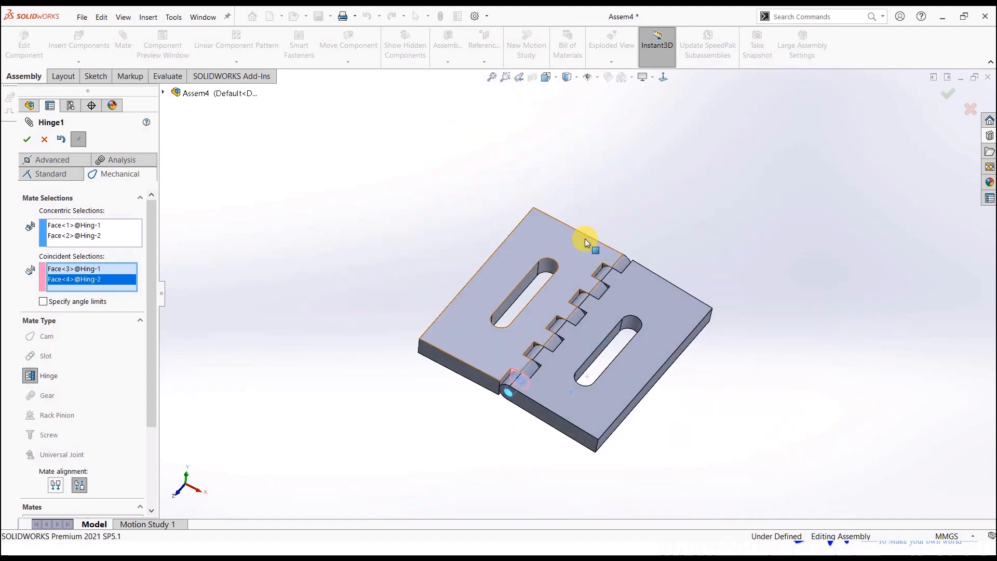
{"action": "left_click", "coordinate": [28, 140]}
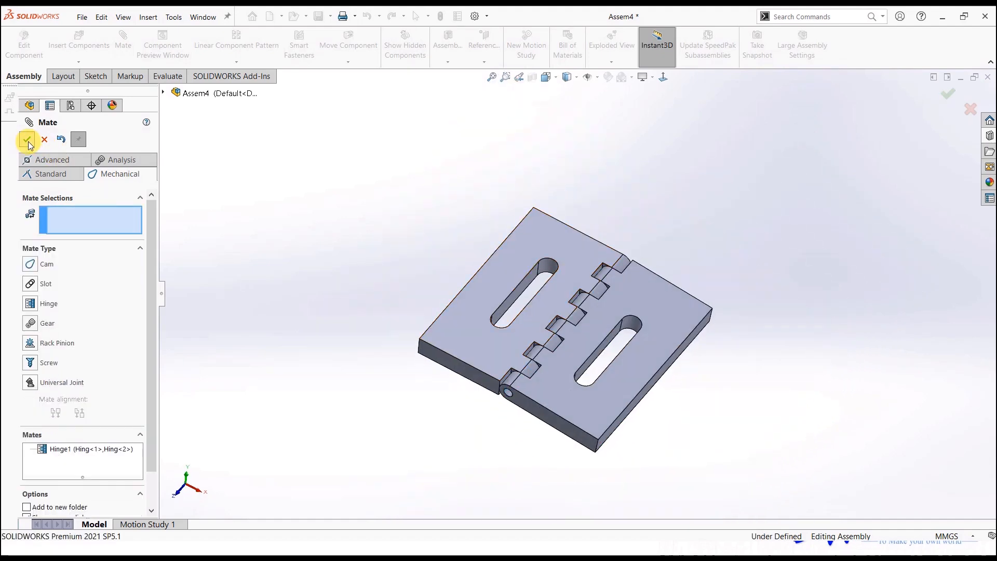
{"action": "left_click", "coordinate": [28, 140]}
{"action": "left_click_drag", "start_coordinate": [598, 440], "coordinate": [545, 371]}
Edit the Hinge mate to specify angle limits between the top faces of both leaves and enter a maximum angle.
{"action": "left_click", "coordinate": [23, 272]}
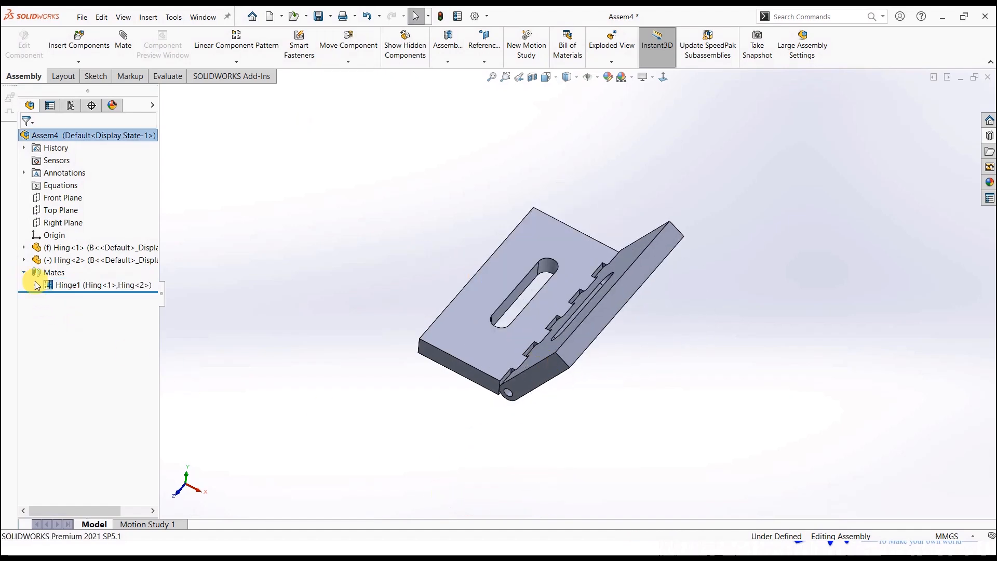
{"action": "right_click", "coordinate": [52, 285]}
{"action": "left_click", "coordinate": [66, 266]}
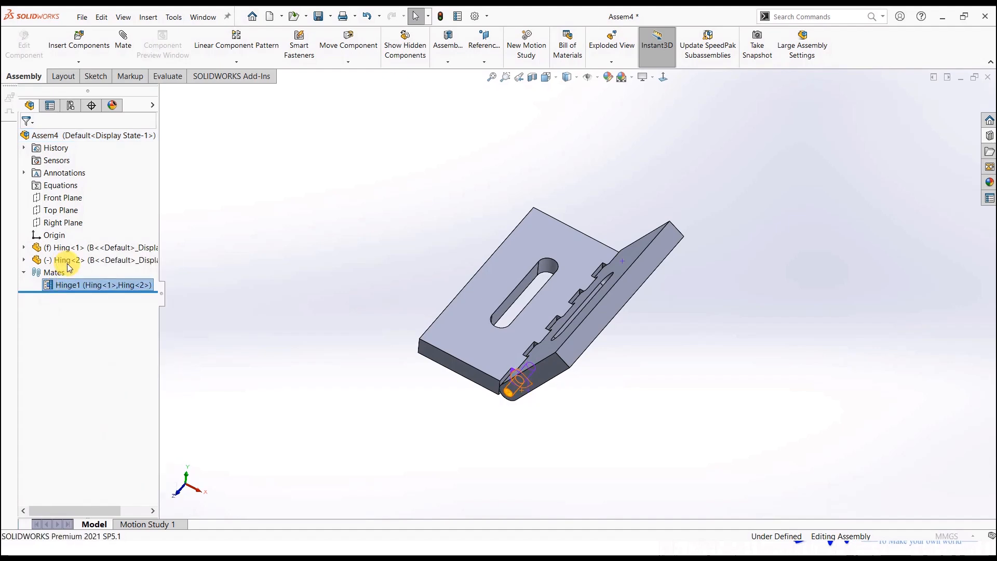
{"action": "left_click", "coordinate": [43, 302]}
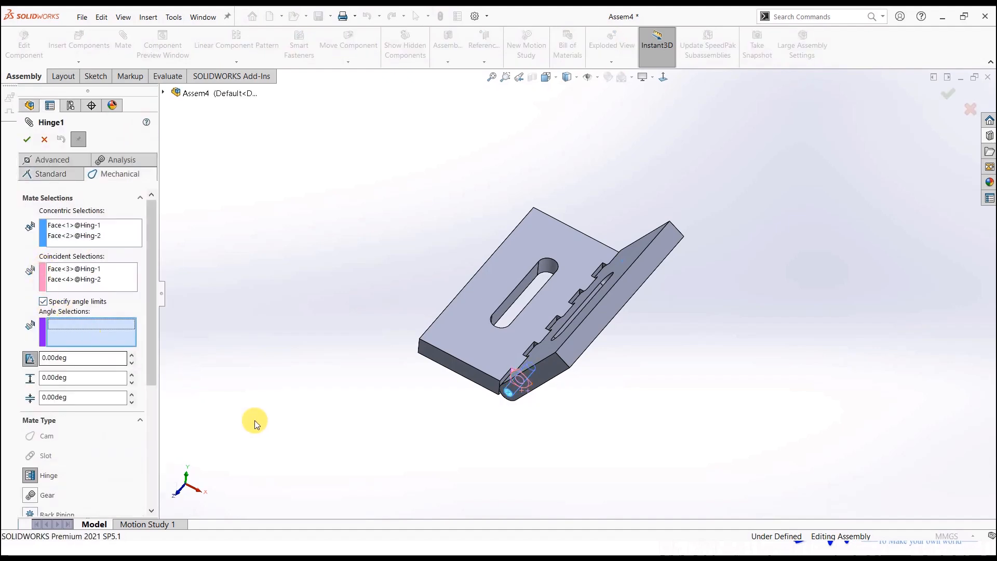
{"action": "left_click", "coordinate": [576, 337]}
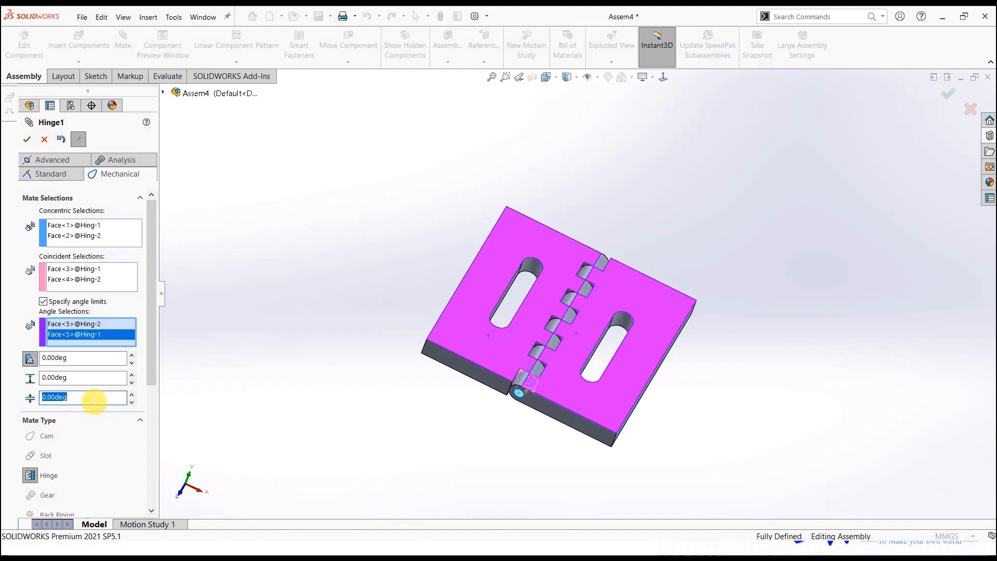
{"action": "left_click", "coordinate": [85, 378]}
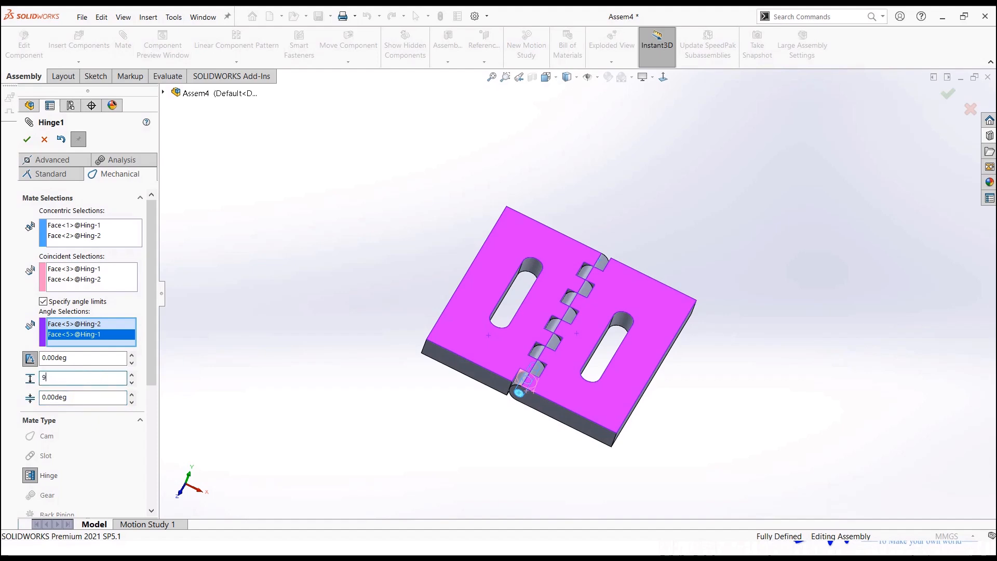
{"action": "left_click", "coordinate": [24, 140]}
{"action": "left_click", "coordinate": [21, 141]}
Swing the second leaf downward to test the hinge's angle limits.
{"action": "middle_click_drag", "start_coordinate": [414, 300], "coordinate": [615, 355]}
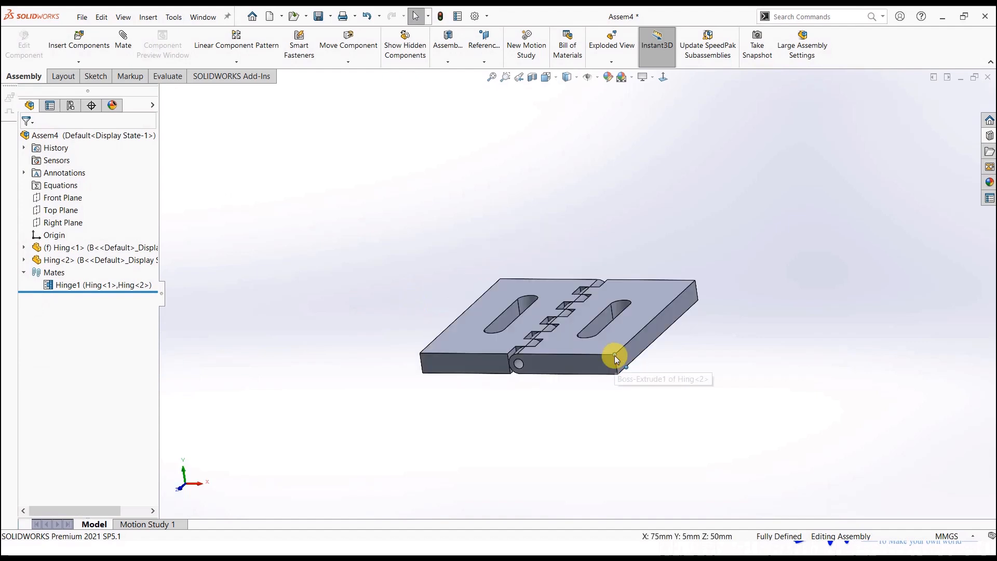
{"action": "left_click_drag", "start_coordinate": [614, 355], "coordinate": [688, 409]}
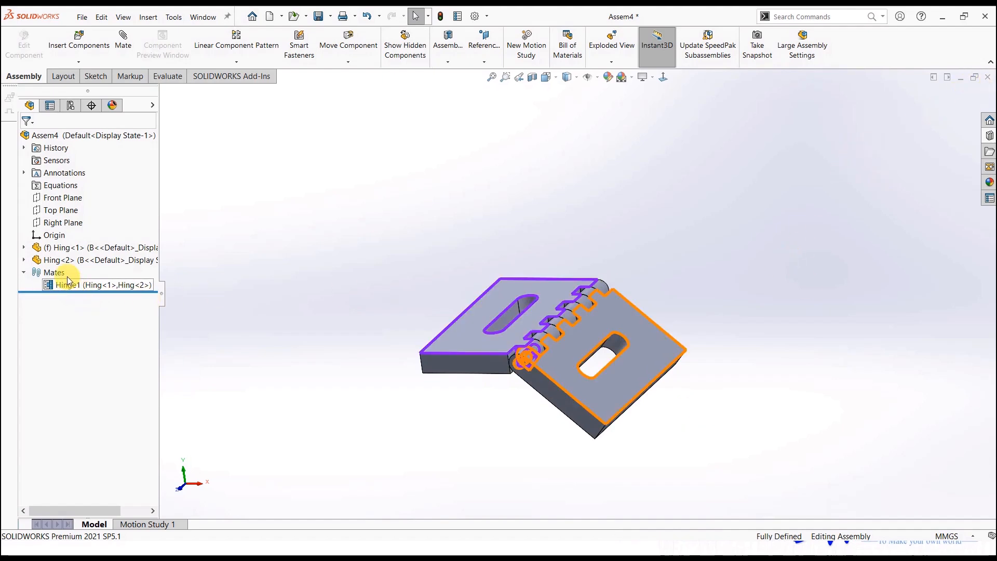
Delete the second hinge leaf together with its dependent Hinge mate.
{"action": "right_click", "coordinate": [59, 260]}
{"action": "left_click", "coordinate": [93, 423]}
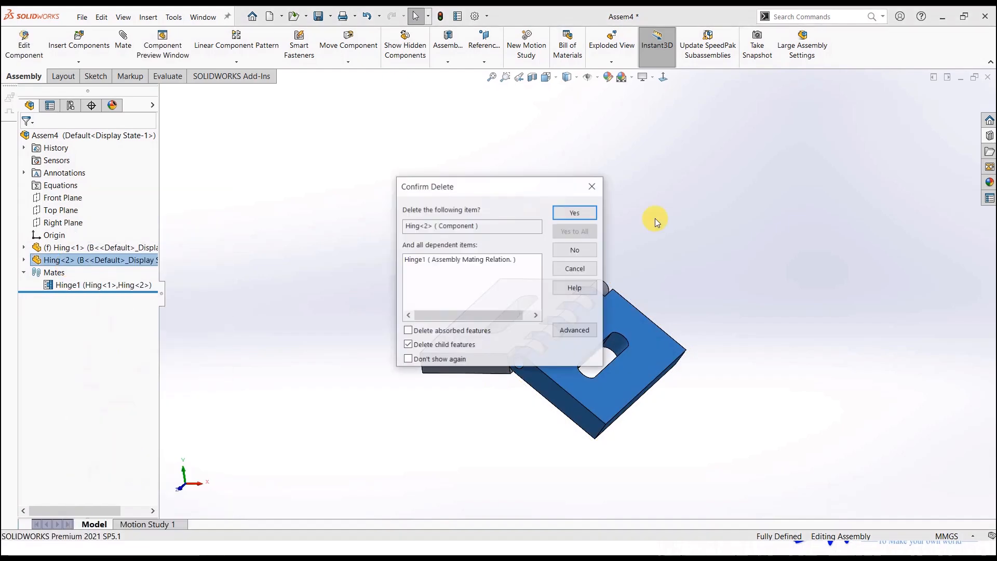
{"action": "left_click", "coordinate": [589, 214]}
{"action": "middle_click_drag", "start_coordinate": [437, 335], "coordinate": [471, 351]}
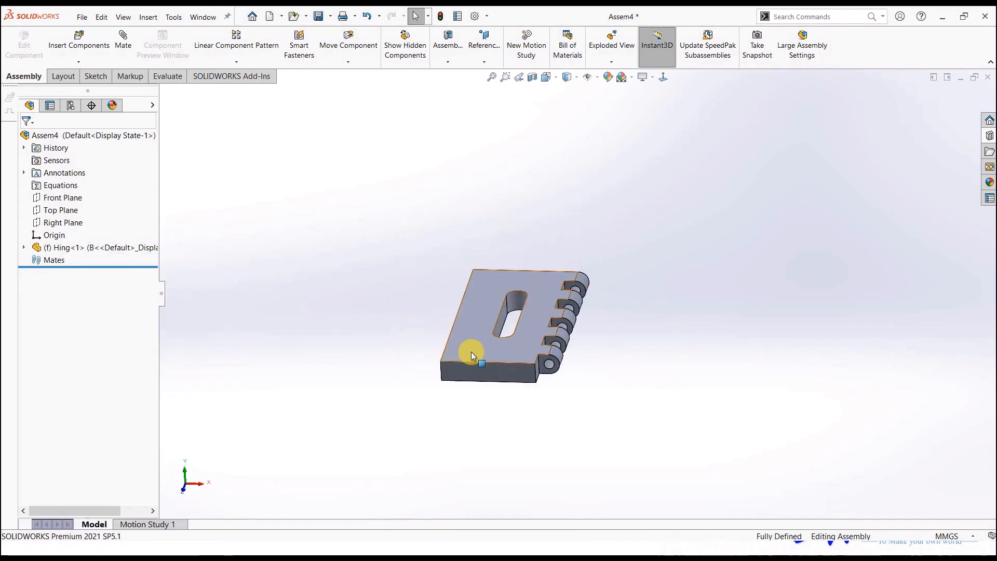
Place a copy of the fixed hinge leaf beside it and switch the copy to the Default configuration.
{"action": "left_click_drag", "start_coordinate": [456, 333], "coordinate": [346, 230], "text": "ctrl"}
{"action": "left_click", "coordinate": [346, 229]}
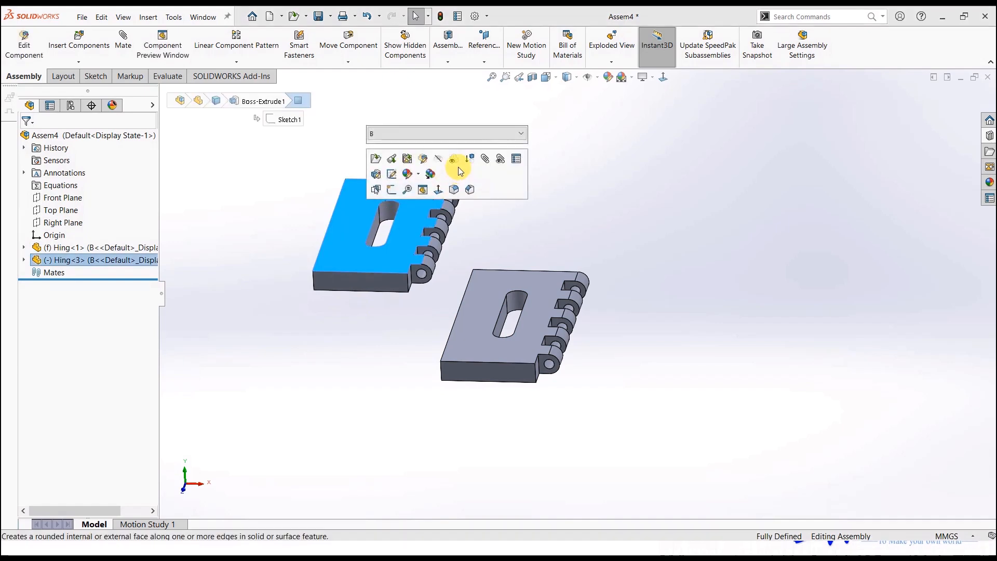
{"action": "left_click", "coordinate": [453, 135]}
{"action": "left_click", "coordinate": [423, 154]}
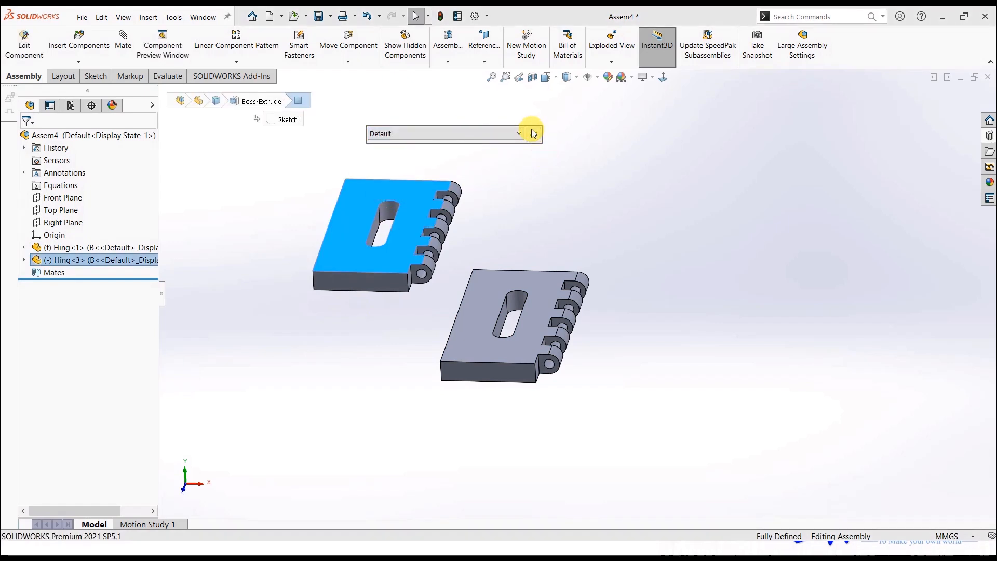
{"action": "left_click", "coordinate": [533, 134]}
{"action": "left_click", "coordinate": [533, 221]}
Mate the copied leaf's bottom face coincident with the top face of the fixed leaf.
{"action": "middle_click_drag", "start_coordinate": [474, 257], "coordinate": [445, 307]}
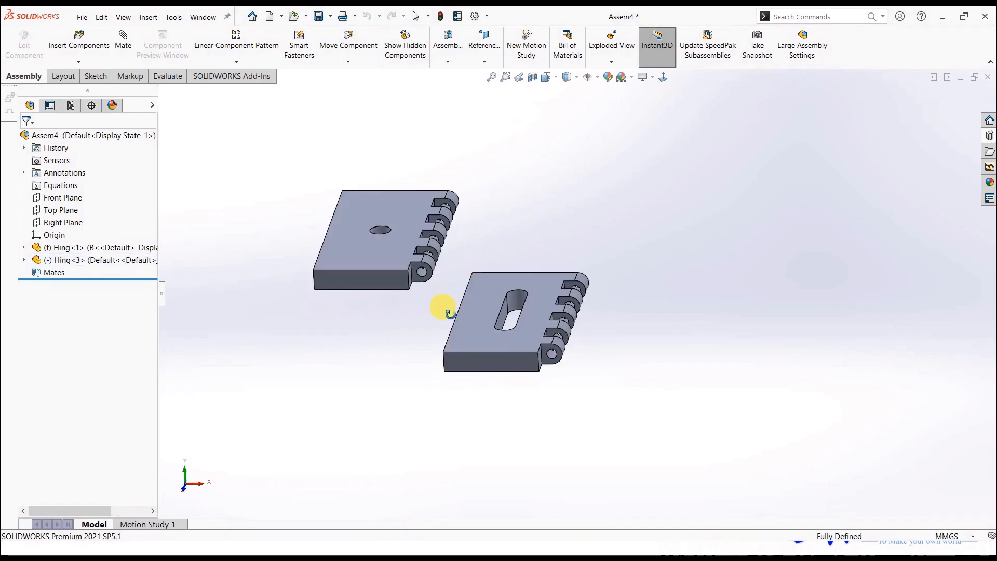
{"action": "middle_click_drag", "start_coordinate": [285, 205], "coordinate": [298, 143]}
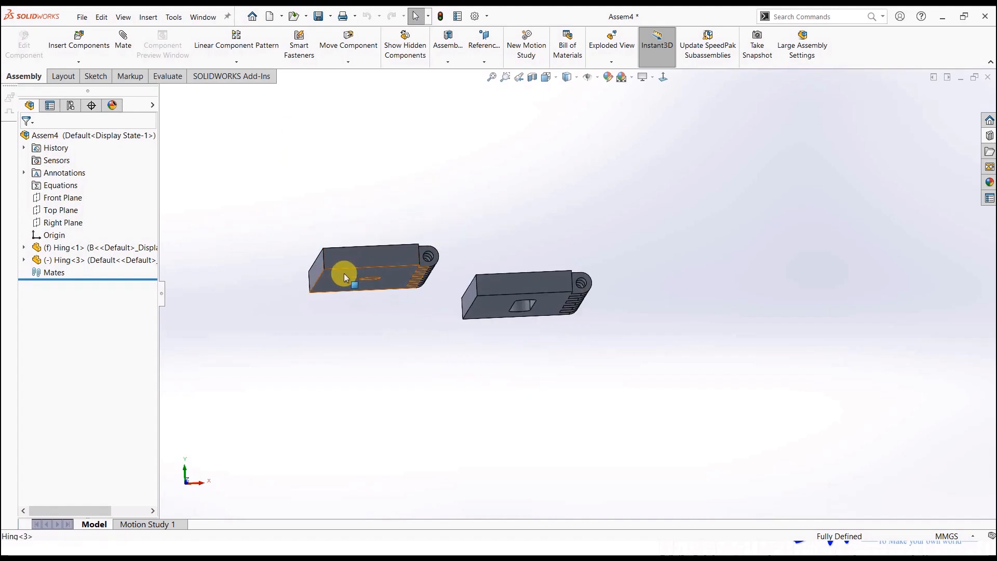
{"action": "left_click", "coordinate": [344, 275]}
{"action": "middle_click_drag", "start_coordinate": [345, 280], "coordinate": [374, 420]}
{"action": "left_click", "coordinate": [493, 360], "text": "ctrl"}
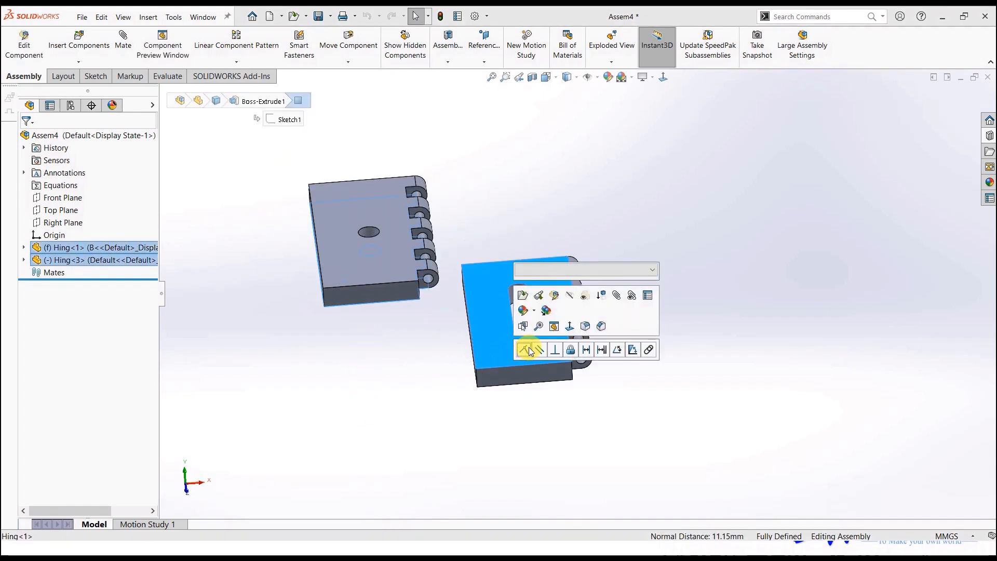
{"action": "left_click", "coordinate": [529, 353]}
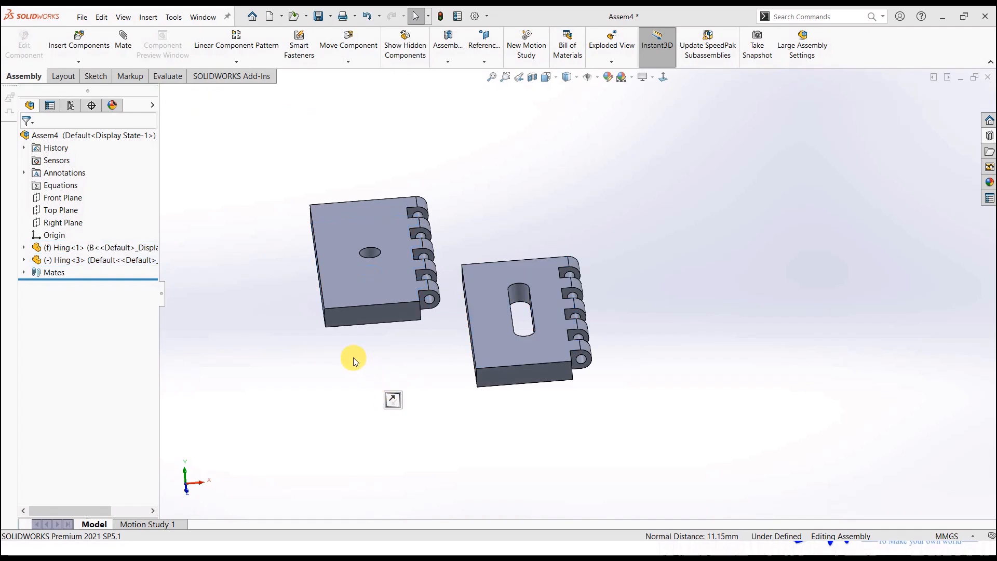
Add a mechanical Slot mate with the Free constraint between the upper leaf's round hole and the fixed leaf's slot.
{"action": "left_click", "coordinate": [133, 41]}
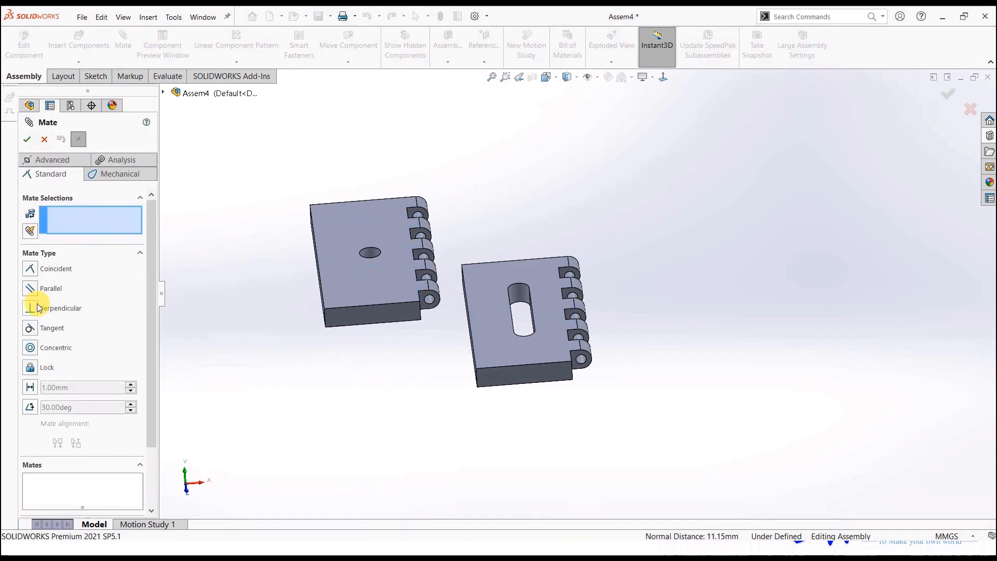
{"action": "left_click", "coordinate": [98, 173]}
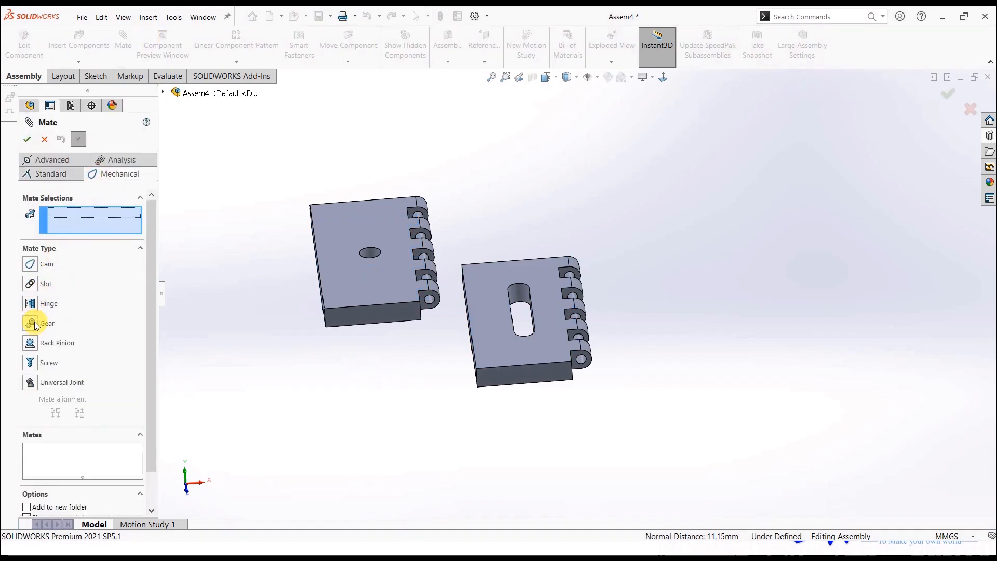
{"action": "left_click", "coordinate": [31, 290]}
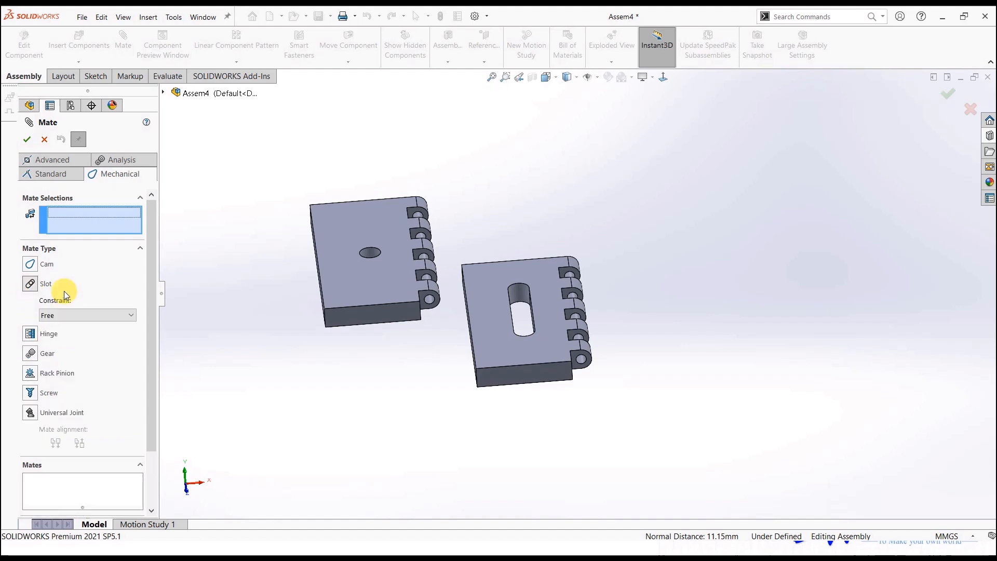
{"action": "left_click", "coordinate": [375, 251]}
{"action": "left_click", "coordinate": [521, 291]}
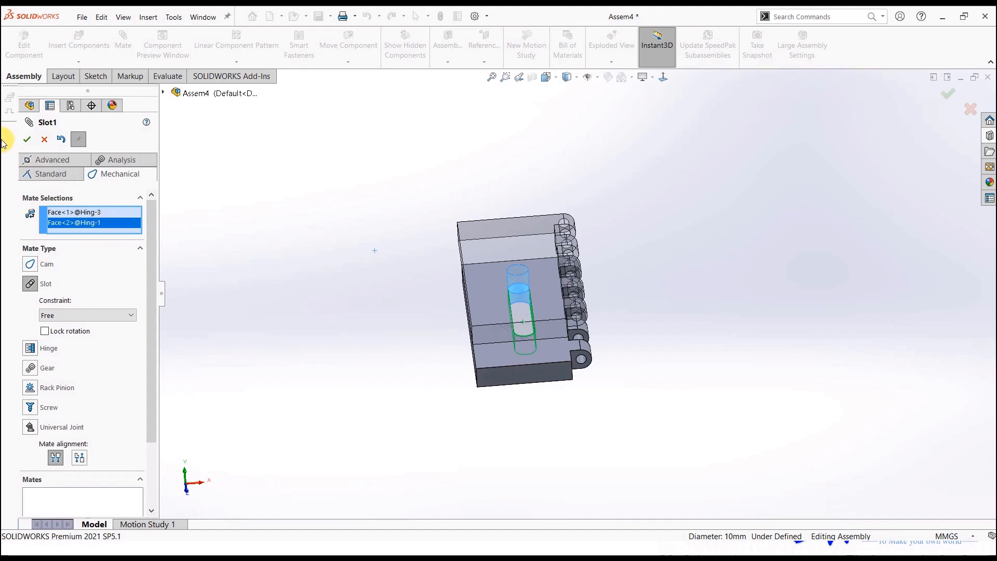
{"action": "left_click", "coordinate": [59, 314]}
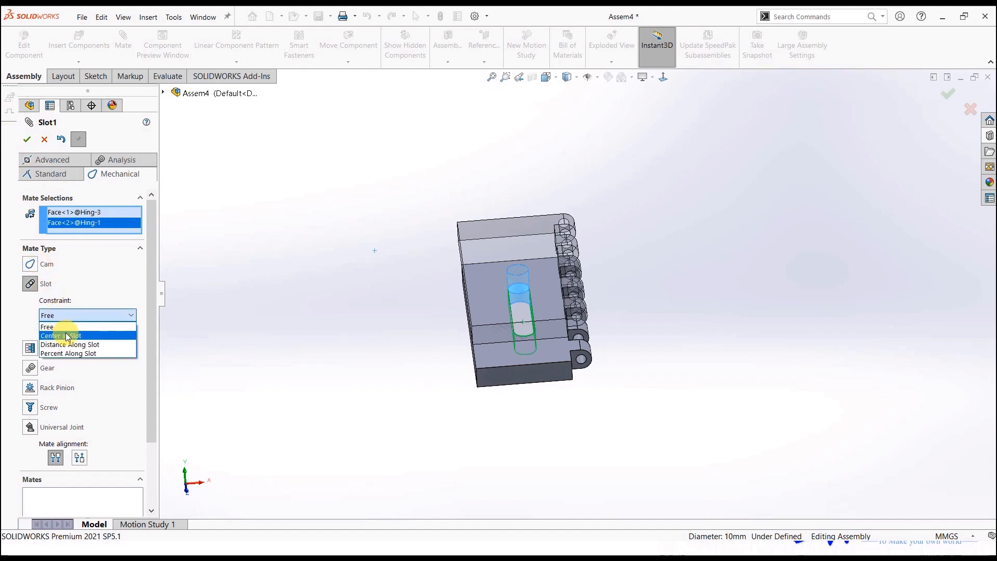
{"action": "left_click", "coordinate": [27, 141]}
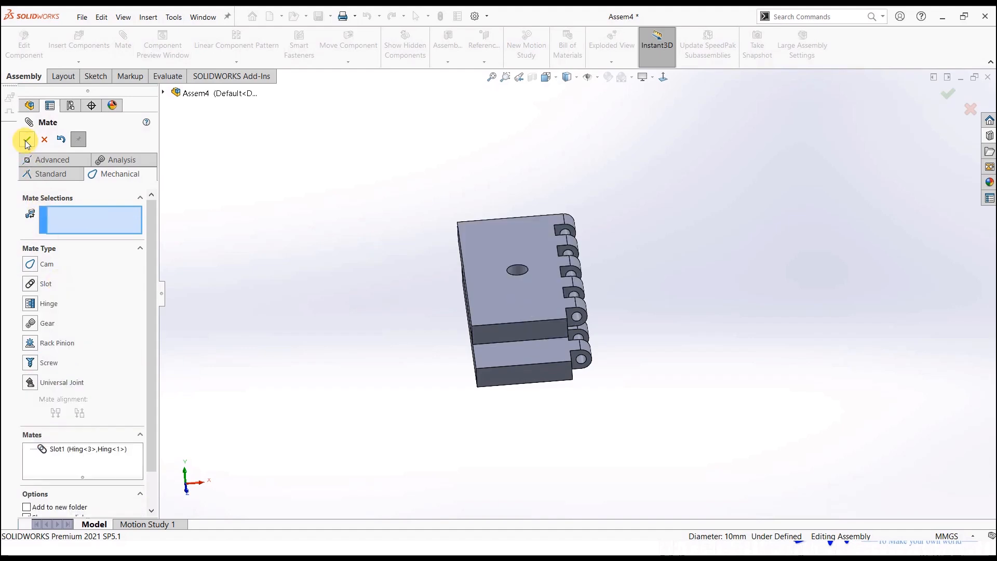
{"action": "left_click", "coordinate": [27, 140]}
Mate the long side faces of the two stacked leaves, opposite the knuckles, coincident.
{"action": "middle_click_drag", "start_coordinate": [345, 365], "coordinate": [506, 310]}
{"action": "left_click", "coordinate": [506, 310]}
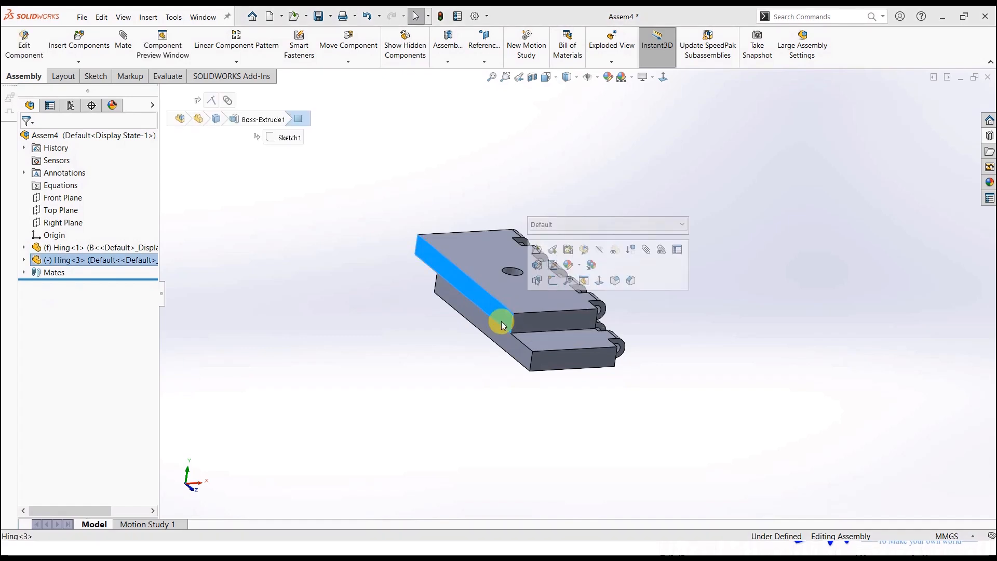
{"action": "left_click", "coordinate": [499, 334], "text": "ctrl"}
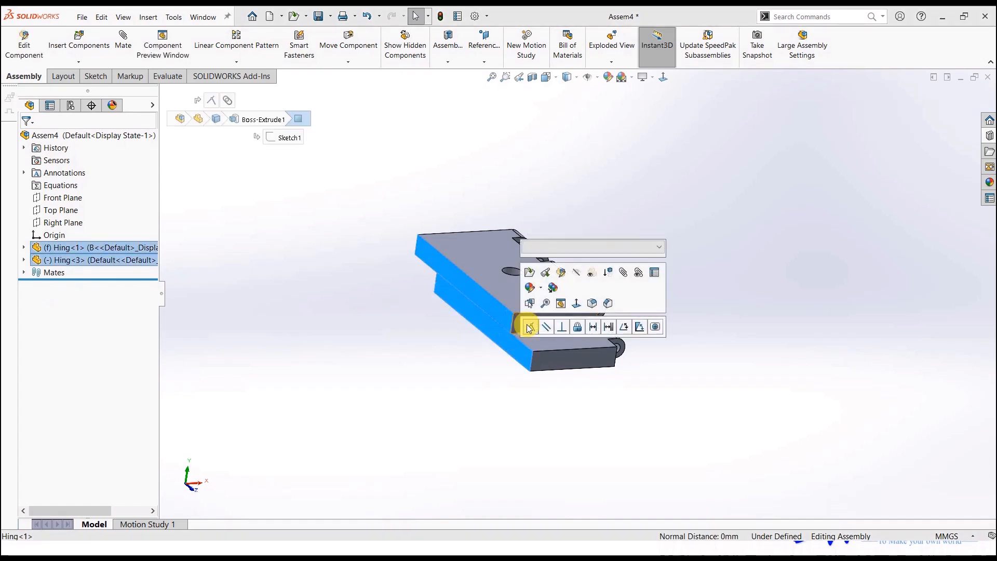
{"action": "left_click", "coordinate": [529, 327]}
Slide the upper leaf along the slot to test the Slot mate, checking the hole from below.
{"action": "mouse_move", "coordinate": [447, 356]}
{"action": "middle_mouse_down"}
{"action": "mouse_move", "coordinate": [423, 350]}
{"action": "mouse_move", "coordinate": [431, 353]}
{"action": "middle_mouse_up"}
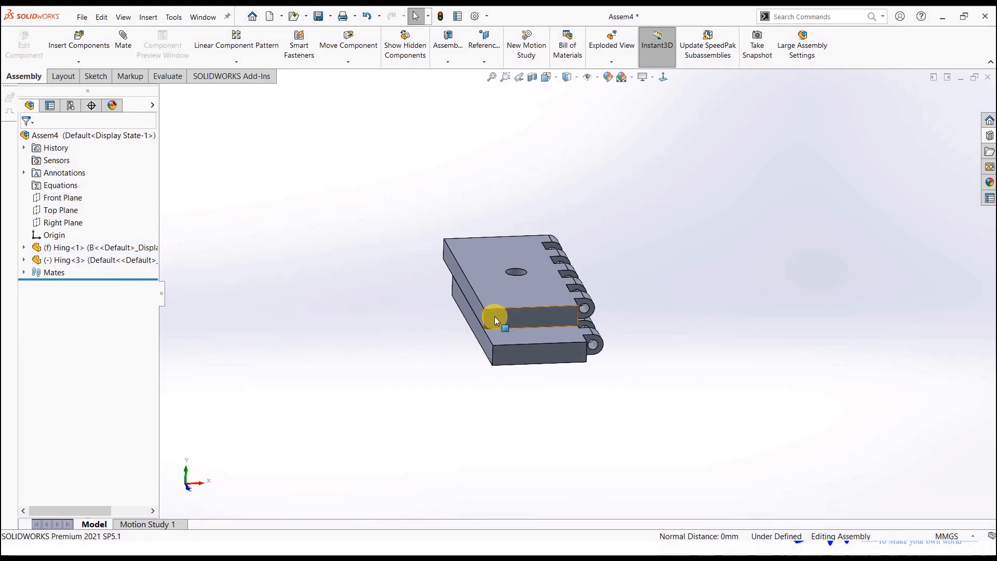
{"action": "left_click_drag", "start_coordinate": [495, 316], "coordinate": [503, 349]}
{"action": "middle_click_drag", "start_coordinate": [500, 372], "coordinate": [512, 310]}
{"action": "left_click", "coordinate": [482, 314]}
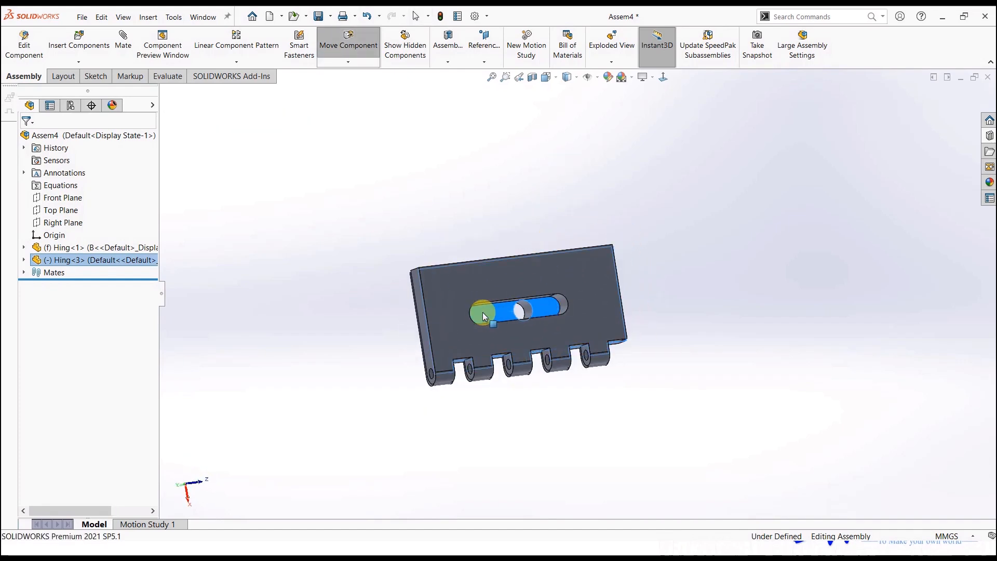
{"action": "left_click_drag", "start_coordinate": [482, 313], "coordinate": [436, 314]}
{"action": "left_click", "coordinate": [279, 217]}
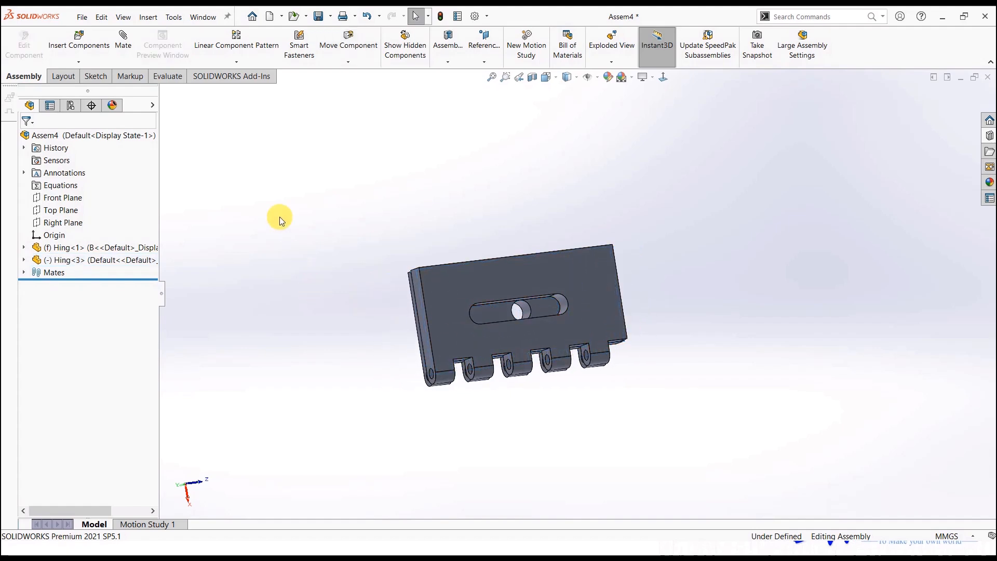
Leave the Mate command and close the hinge assembly without saving it.
{"action": "left_click", "coordinate": [123, 54]}
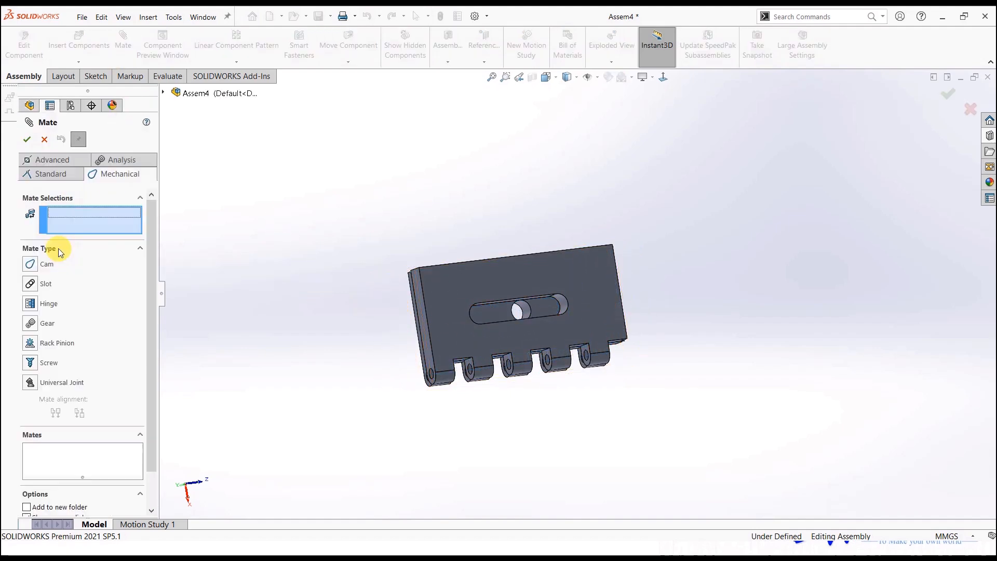
{"action": "left_click", "coordinate": [974, 108]}
{"action": "left_click", "coordinate": [987, 77]}
{"action": "left_click", "coordinate": [474, 289]}
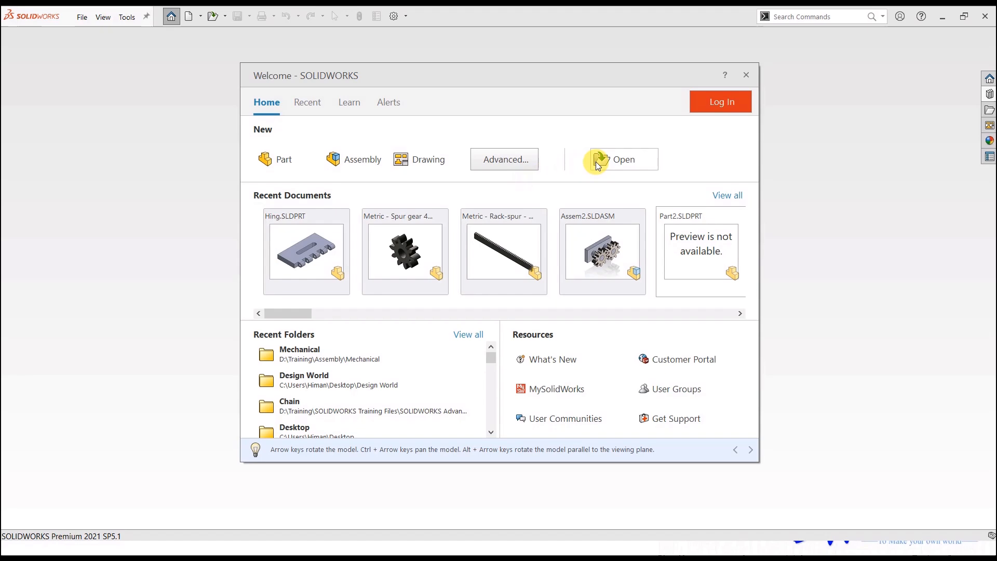
Open the Cam part from the Mechanical folder.
{"action": "left_click", "coordinate": [596, 161]}
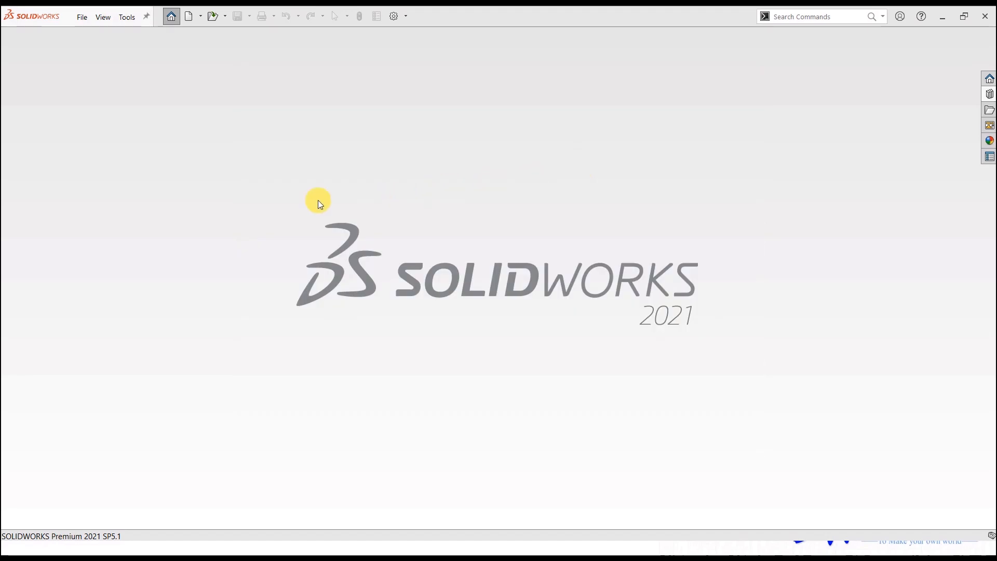
{"action": "left_click", "coordinate": [156, 99]}
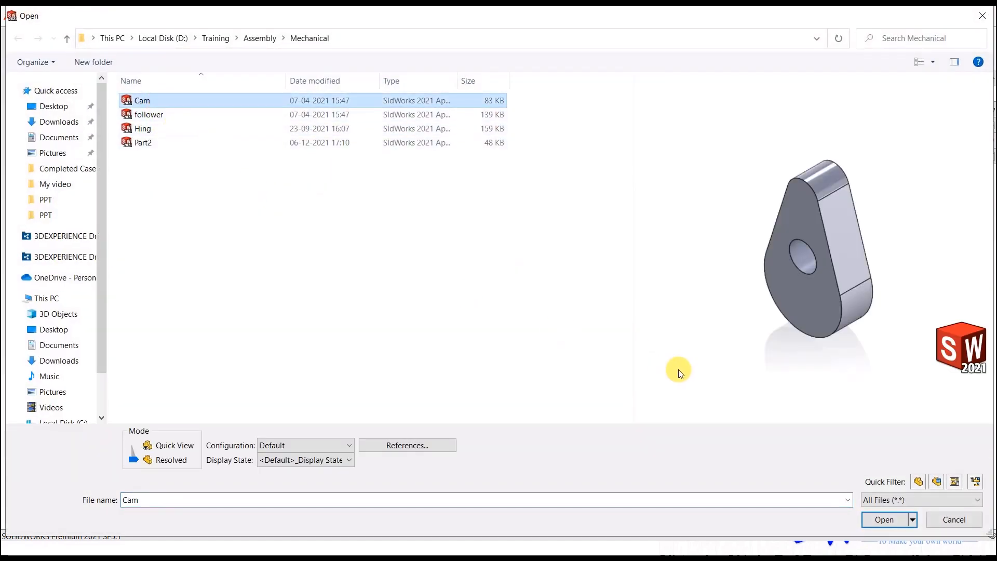
{"action": "left_click", "coordinate": [877, 520]}
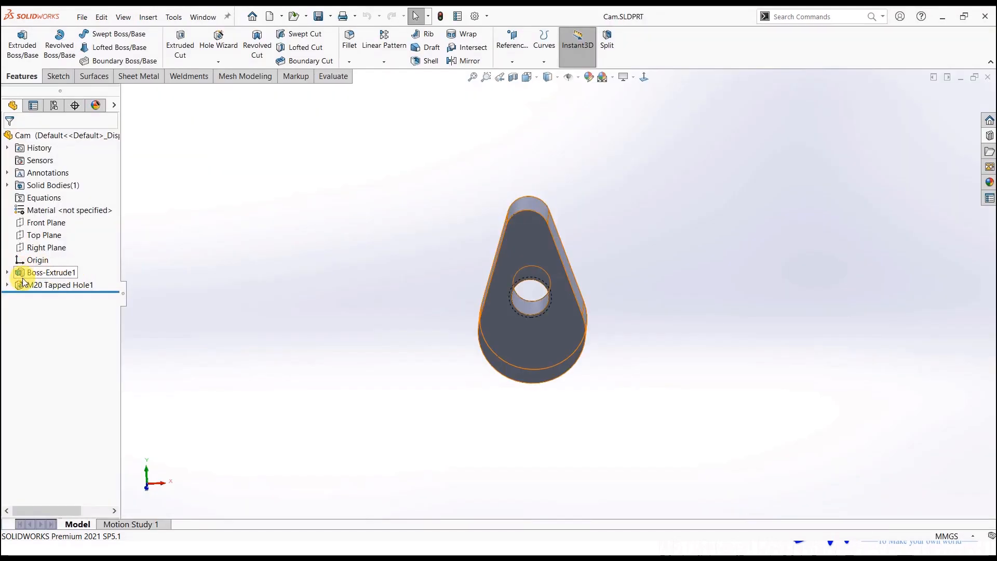
Make a new assembly from the Cam part using the Assembly template and place the cam at the default position.
{"action": "left_click", "coordinate": [82, 17]}
{"action": "left_click", "coordinate": [100, 118]}
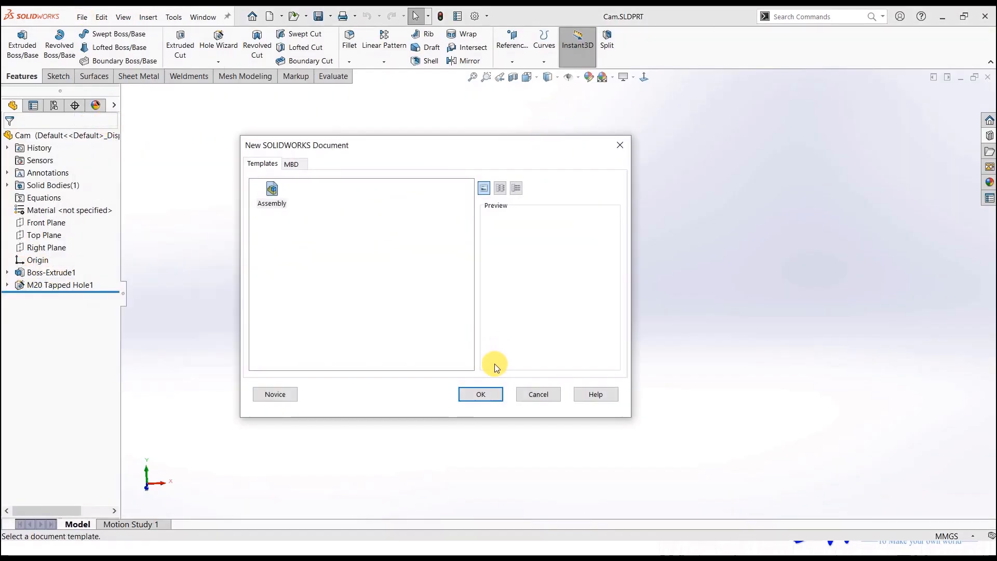
{"action": "left_click", "coordinate": [480, 395]}
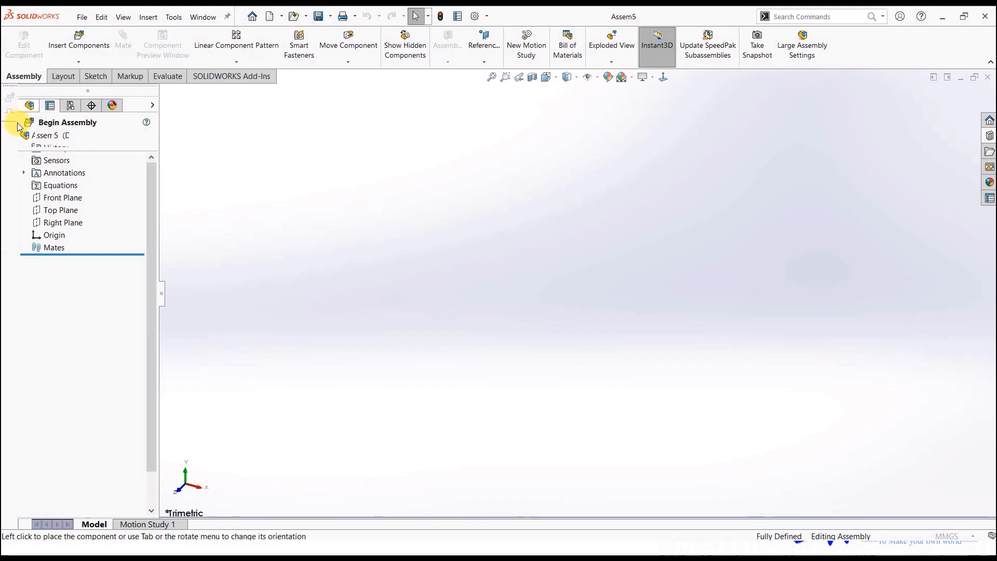
{"action": "left_click", "coordinate": [27, 144]}
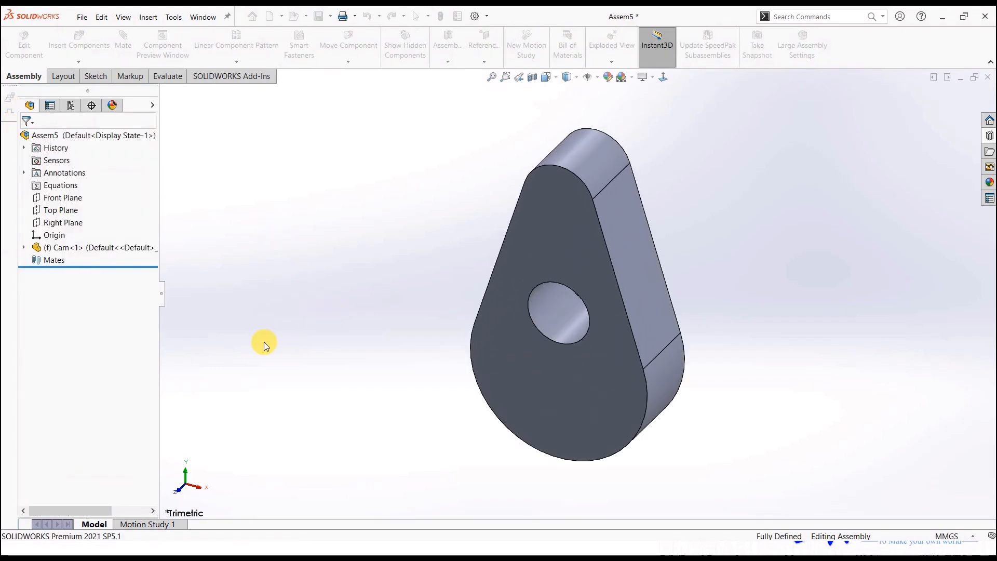
Float the cam and mate its origin coincident with the assembly origin.
{"action": "right_click", "coordinate": [42, 252]}
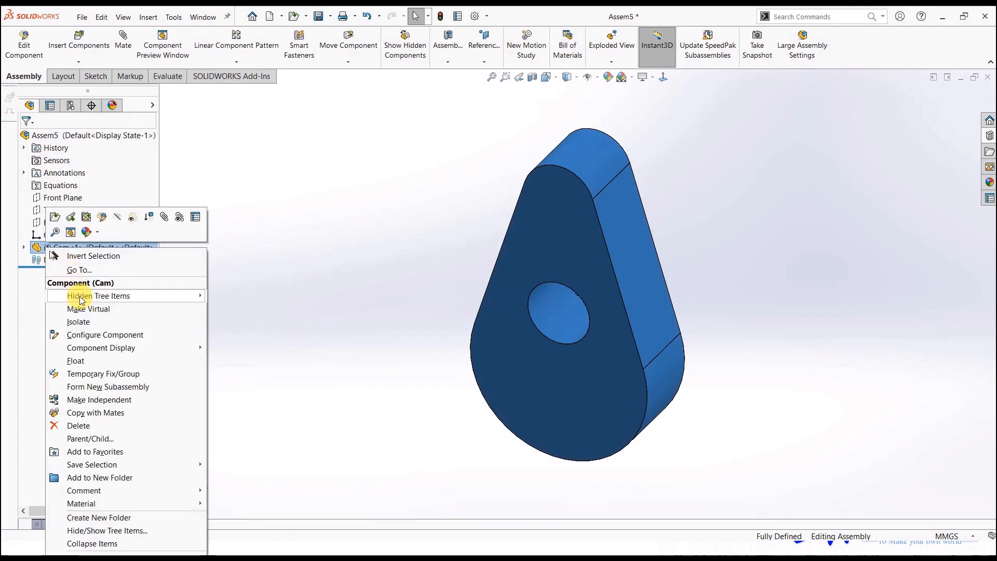
{"action": "left_click", "coordinate": [94, 363]}
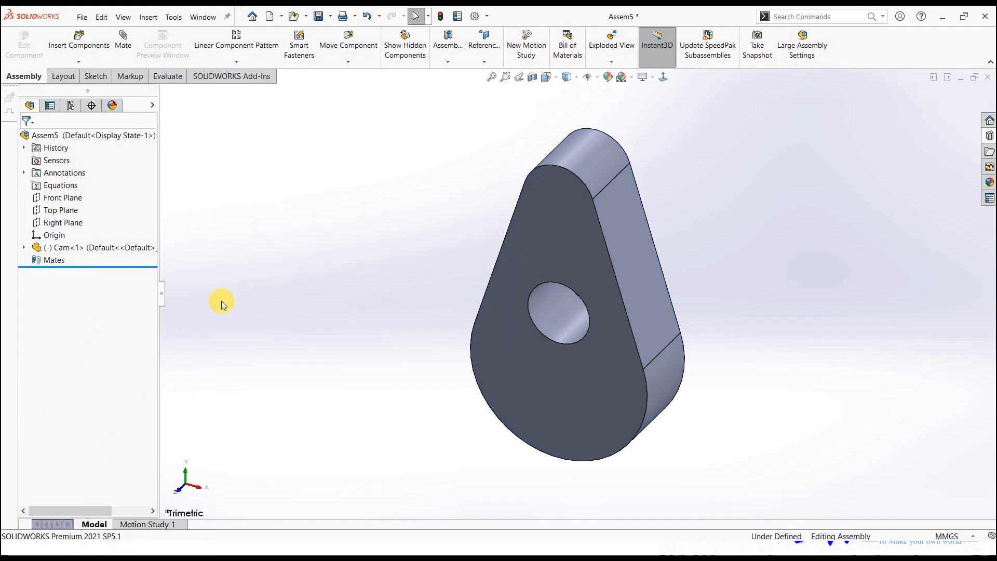
{"action": "left_click", "coordinate": [24, 247]}
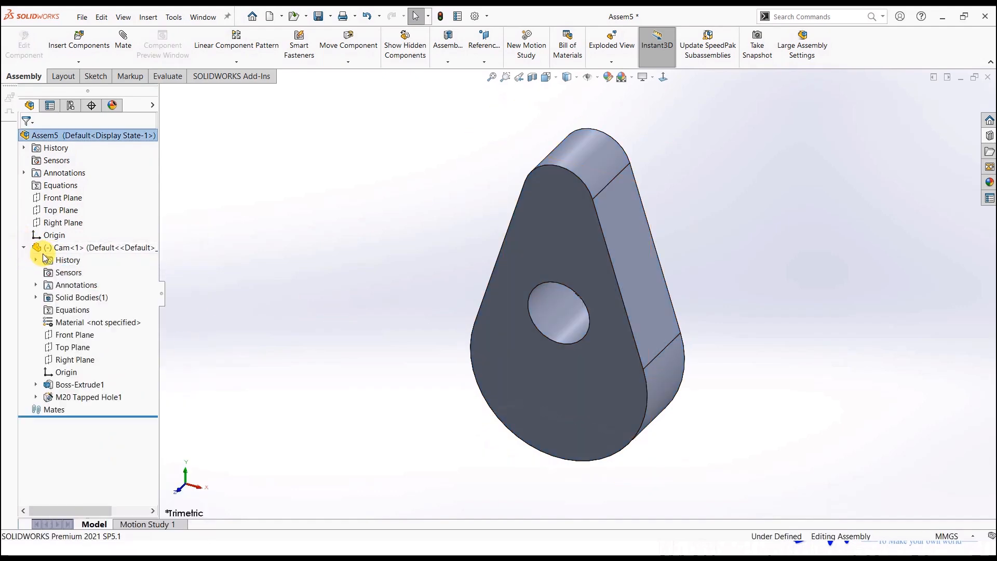
{"action": "left_click", "coordinate": [76, 373]}
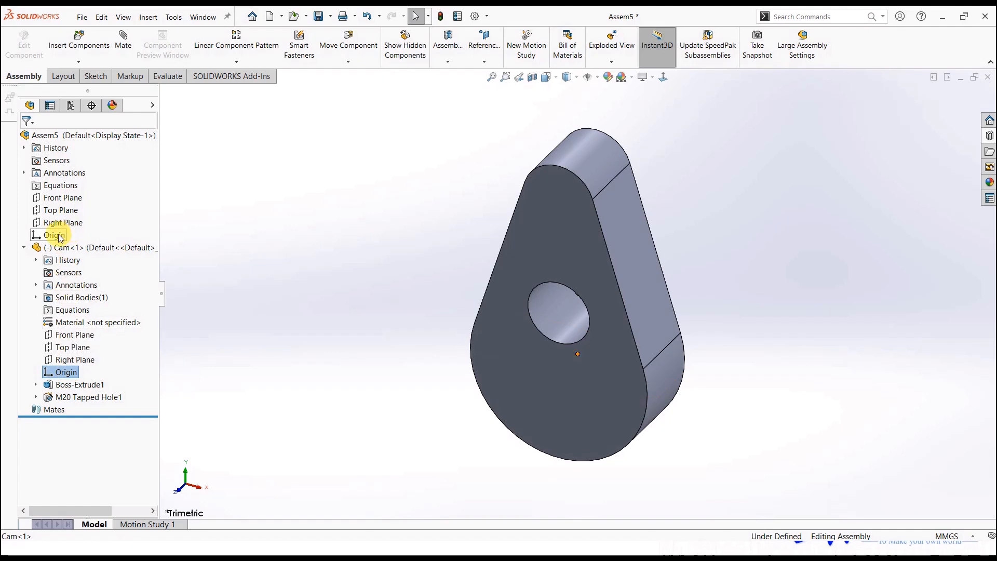
{"action": "left_click", "coordinate": [70, 243]}
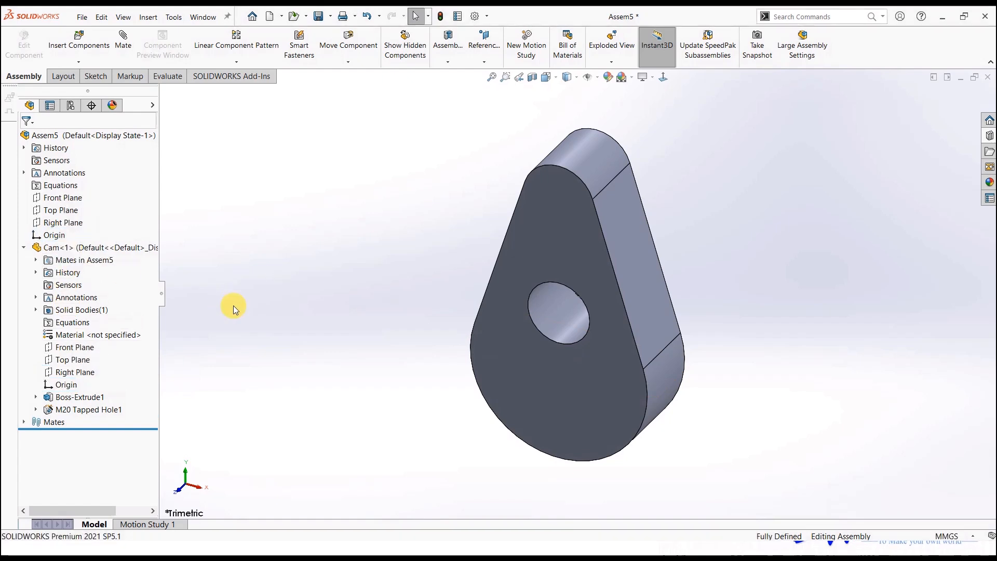
Edit the cam's origin Coincident mate to turn off Align axes so the cam can rotate.
{"action": "left_click", "coordinate": [24, 421]}
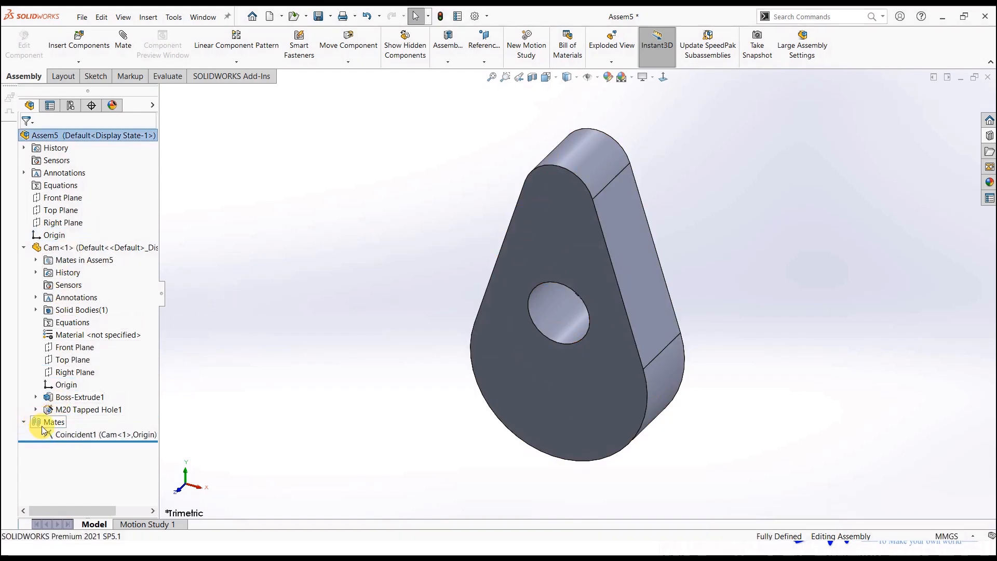
{"action": "right_click", "coordinate": [63, 439]}
{"action": "left_click", "coordinate": [74, 363]}
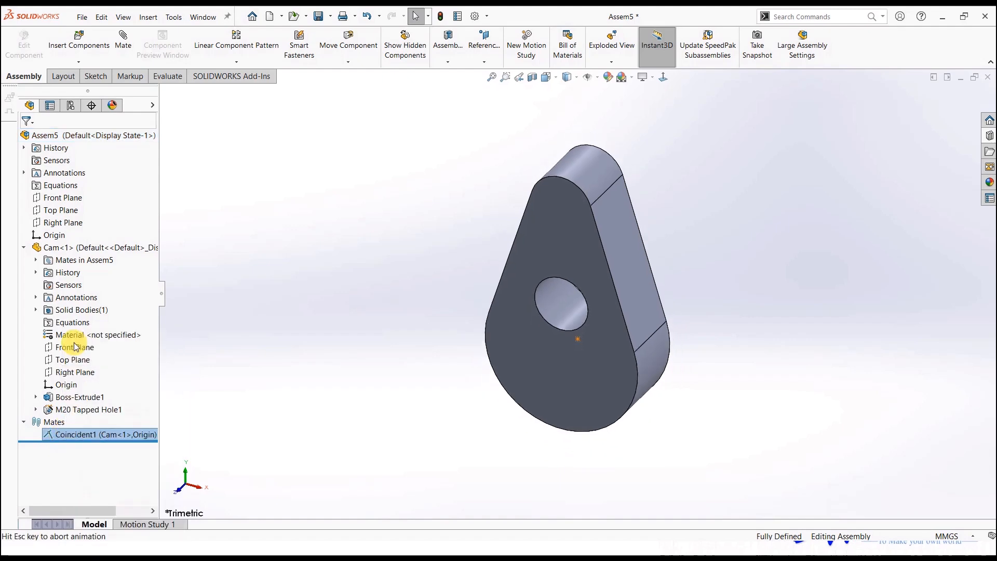
{"action": "right_click", "coordinate": [72, 433]}
{"action": "left_click", "coordinate": [81, 336]}
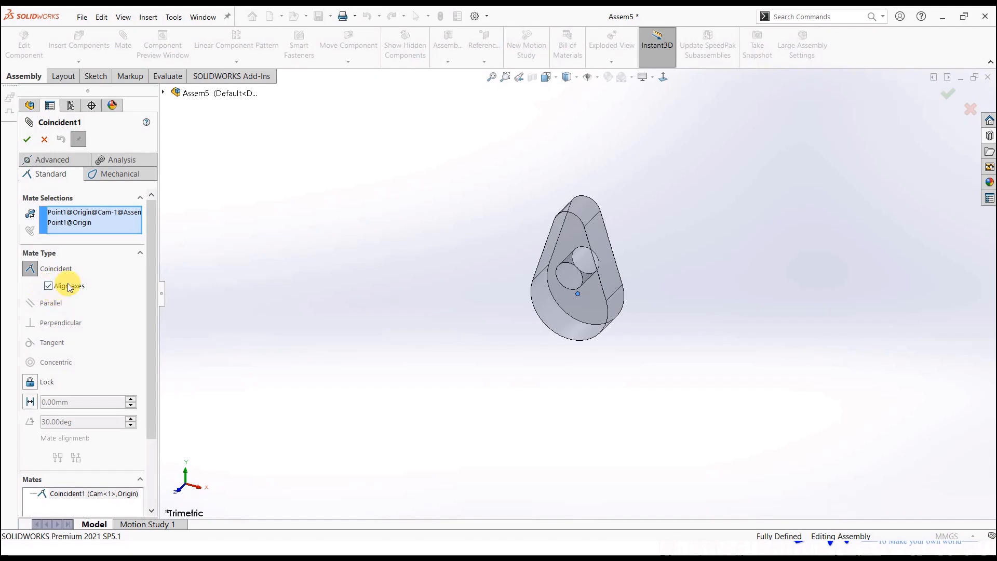
{"action": "left_click", "coordinate": [48, 286]}
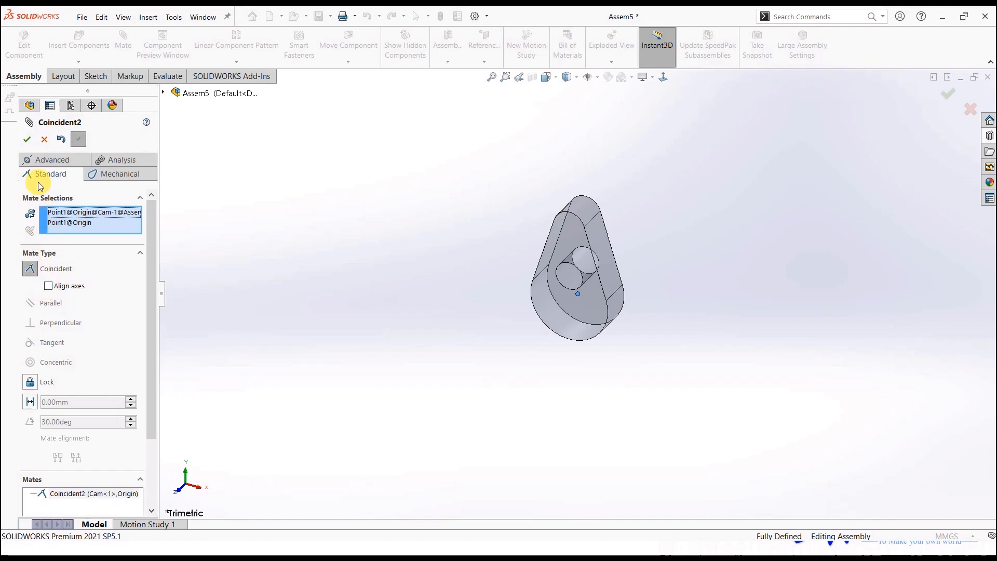
{"action": "left_click", "coordinate": [27, 139]}
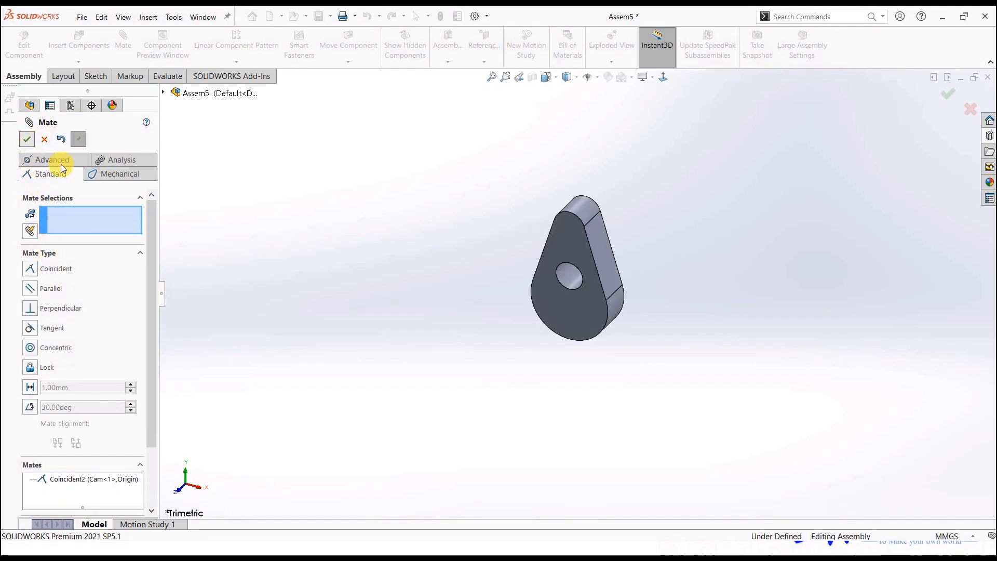
Leave the Mate command and swing the cam by hand to check how it can move.
{"action": "key", "text": "Escape"}
{"action": "left_click_drag", "start_coordinate": [574, 225], "coordinate": [567, 253]}
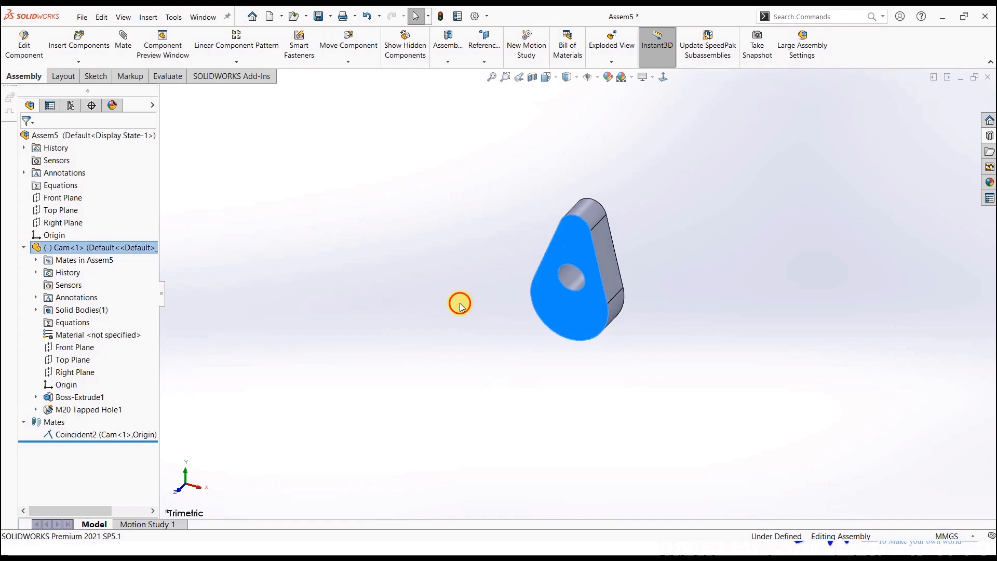
{"action": "left_click", "coordinate": [460, 306]}
Mate the cam's Front Plane coincident with the assembly's Front Plane and turn the cam to test its rotation.
{"action": "left_click", "coordinate": [58, 348]}
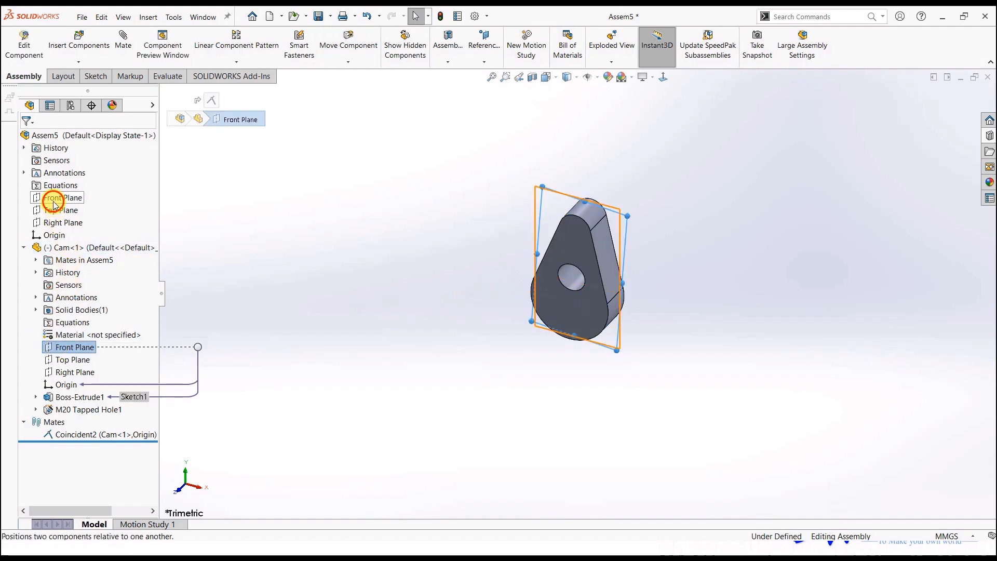
{"action": "left_click", "coordinate": [56, 199], "text": "ctrl"}
{"action": "left_click", "coordinate": [64, 210]}
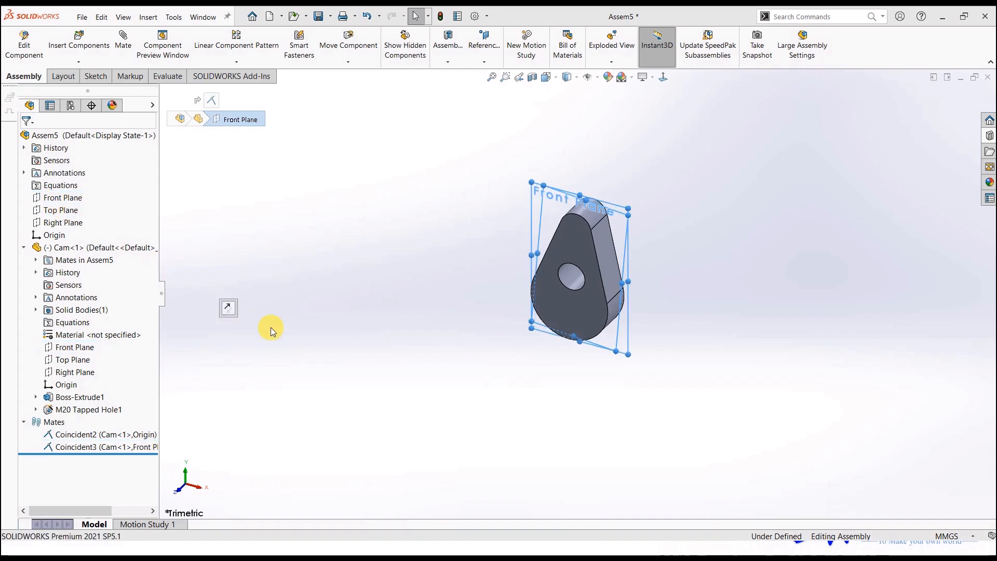
{"action": "left_click_drag", "start_coordinate": [559, 263], "coordinate": [565, 215]}
{"action": "left_click", "coordinate": [473, 263]}
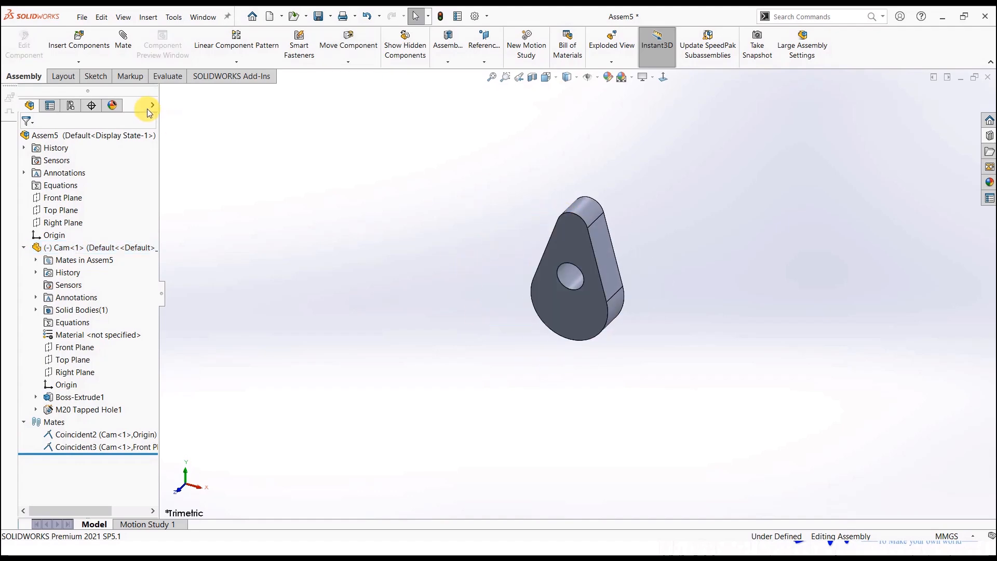
Insert the follower part from the Mechanical folder, turned in 90° increments about X until its tip points down, and place it beside the cam.
{"action": "left_click", "coordinate": [79, 41]}
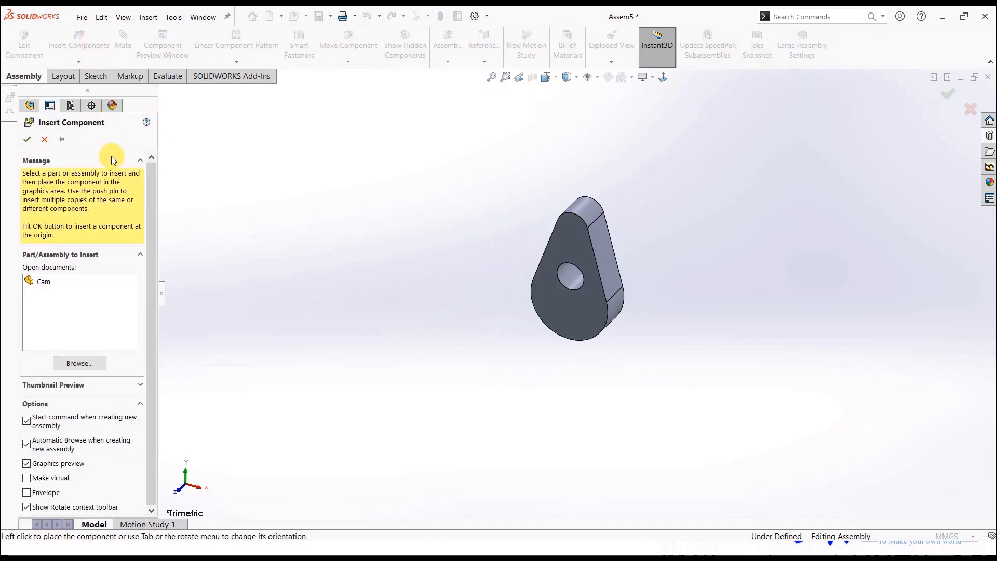
{"action": "left_click", "coordinate": [85, 365]}
{"action": "left_click", "coordinate": [161, 115]}
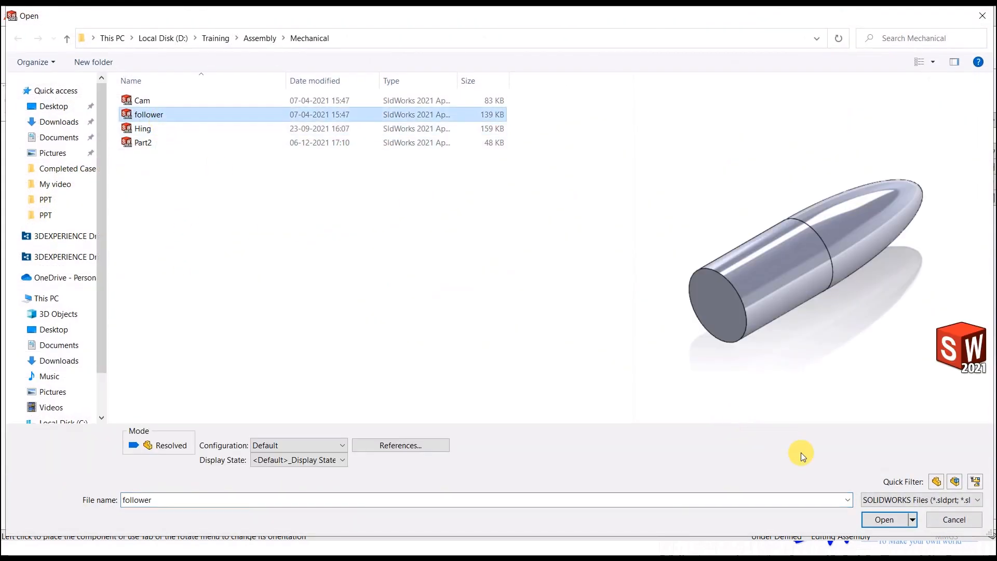
{"action": "left_click", "coordinate": [885, 520]}
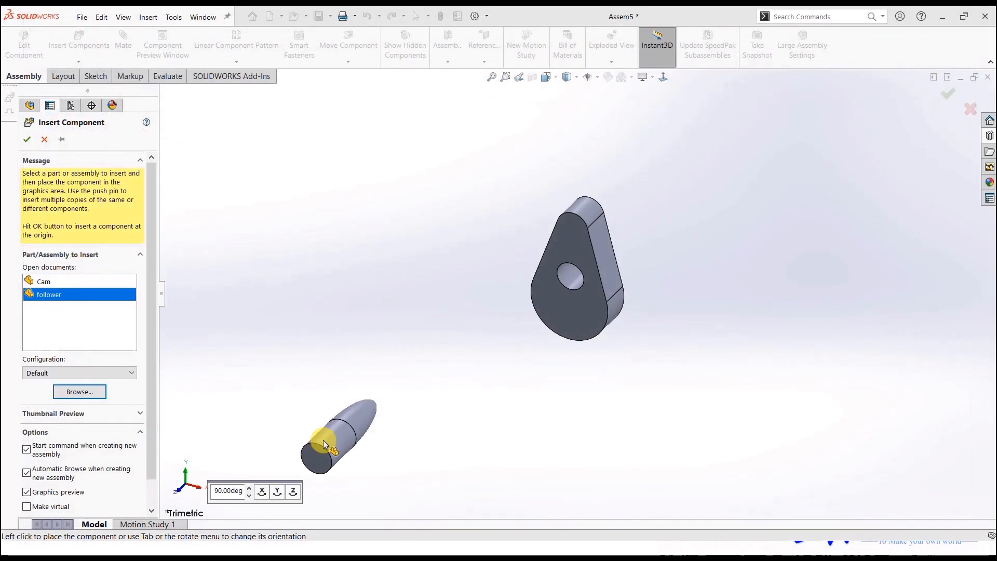
{"action": "left_click", "coordinate": [264, 492]}
{"action": "left_click", "coordinate": [262, 491]}
{"action": "left_click", "coordinate": [262, 491]}
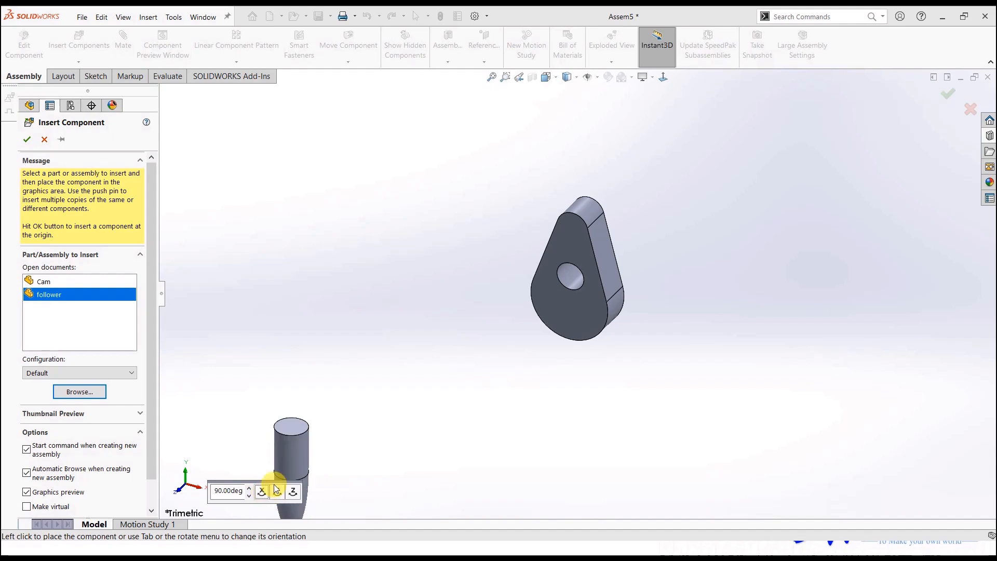
{"action": "left_click", "coordinate": [478, 323]}
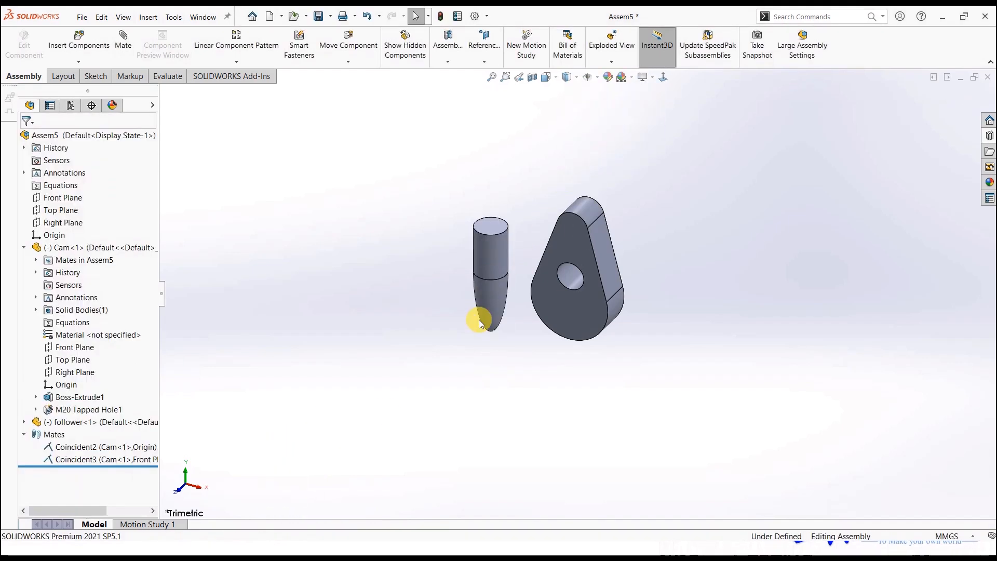
Move the follower to a position above the cam.
{"action": "scroll", "coordinate": [479, 323], "scroll_direction": "up", "scroll_amount": 2}
{"action": "left_click_drag", "start_coordinate": [518, 269], "coordinate": [578, 168]}
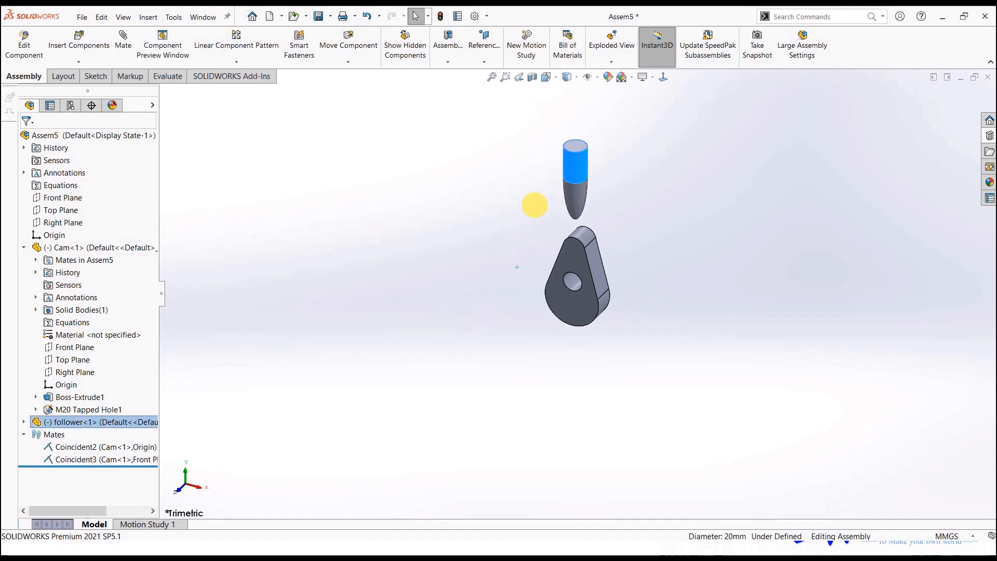
{"action": "left_click", "coordinate": [534, 205]}
Mate the follower's Top Plane coincident with the assembly's Front Plane and shift the follower back over the cam.
{"action": "left_click", "coordinate": [62, 198]}
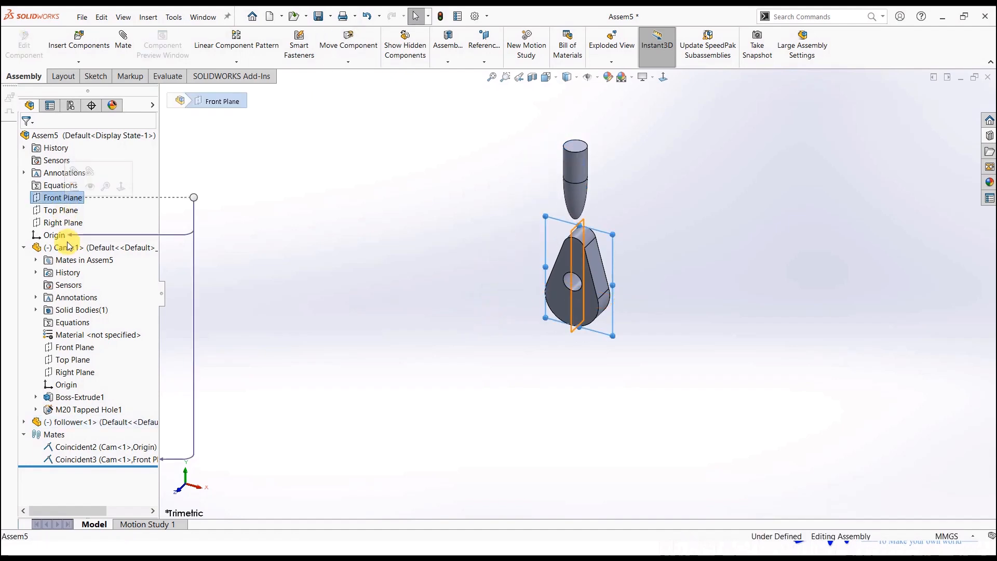
{"action": "left_click", "coordinate": [24, 421]}
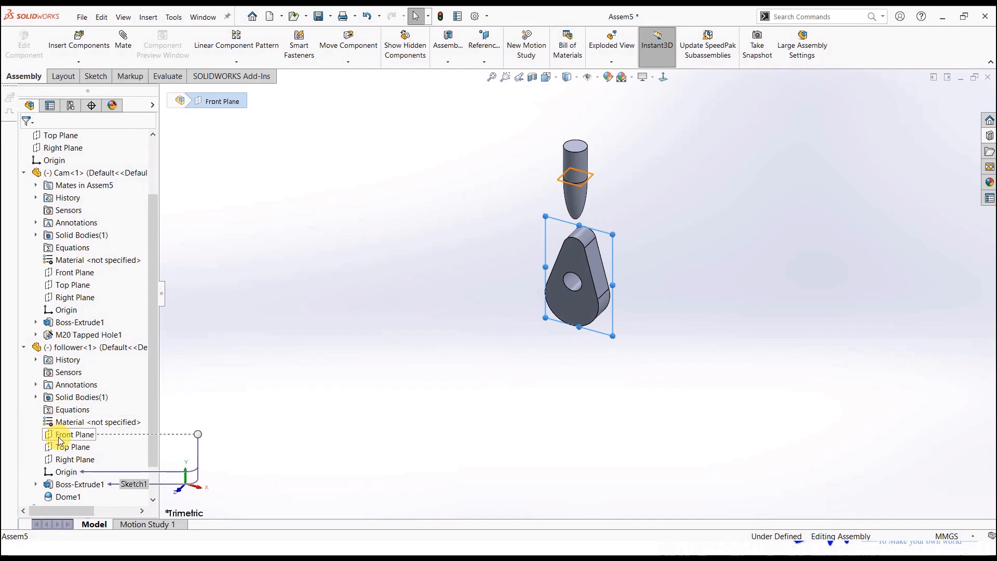
{"action": "left_click", "coordinate": [61, 450]}
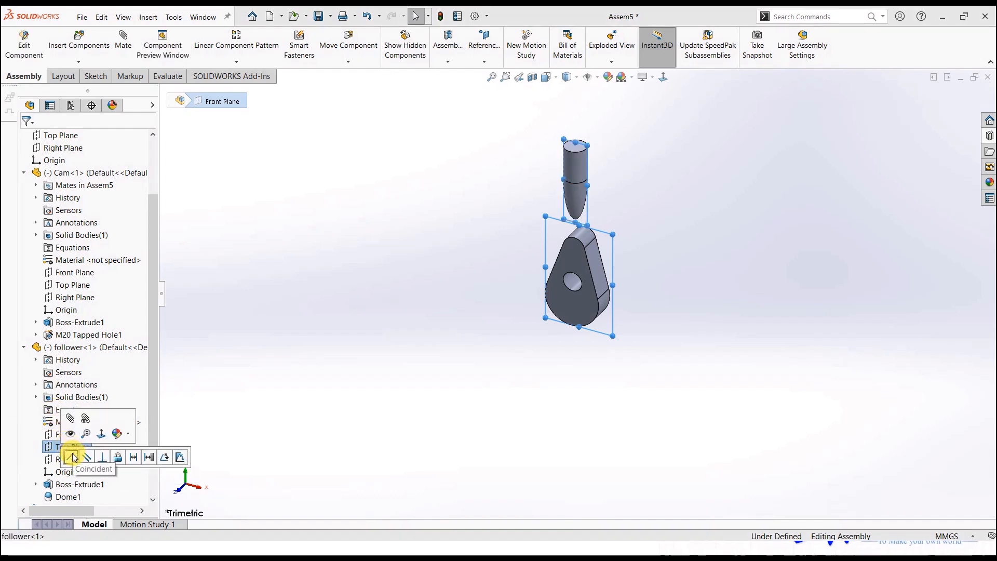
{"action": "left_click", "coordinate": [73, 456]}
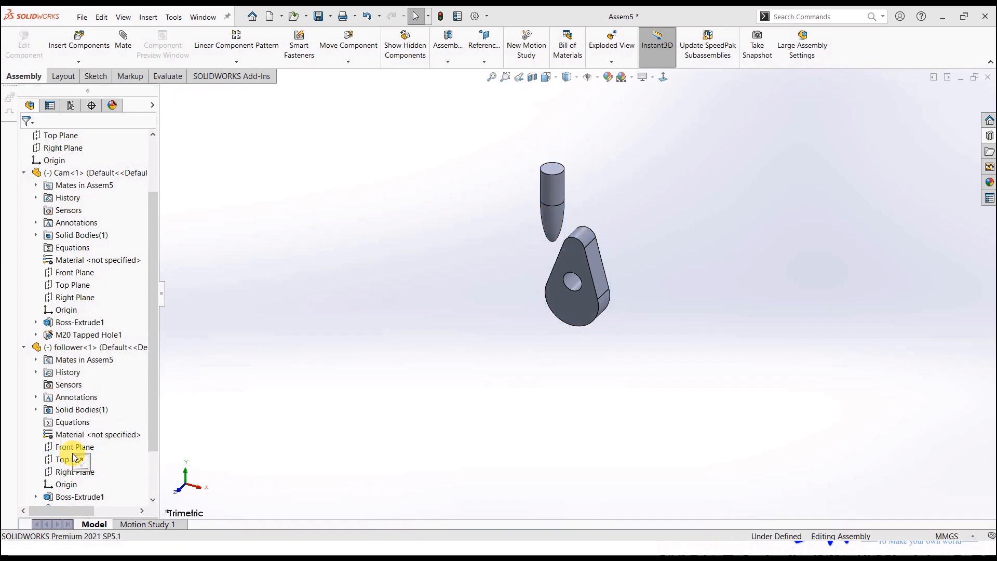
{"action": "left_click_drag", "start_coordinate": [550, 219], "coordinate": [587, 203]}
{"action": "left_click", "coordinate": [323, 358]}
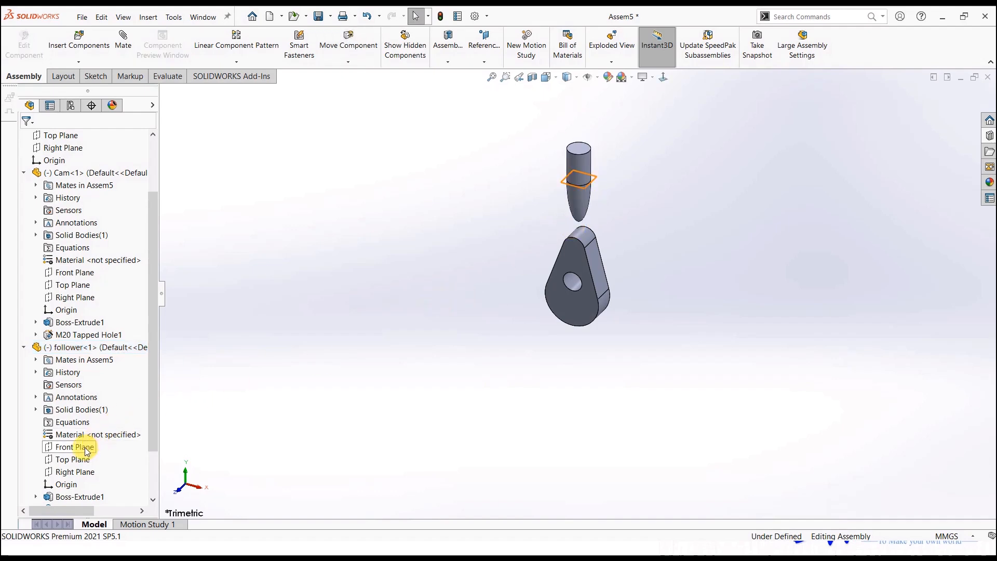
Mate the follower's Right Plane coincident with the assembly's Right Plane and raise the follower clear of the cam.
{"action": "left_click", "coordinate": [75, 471]}
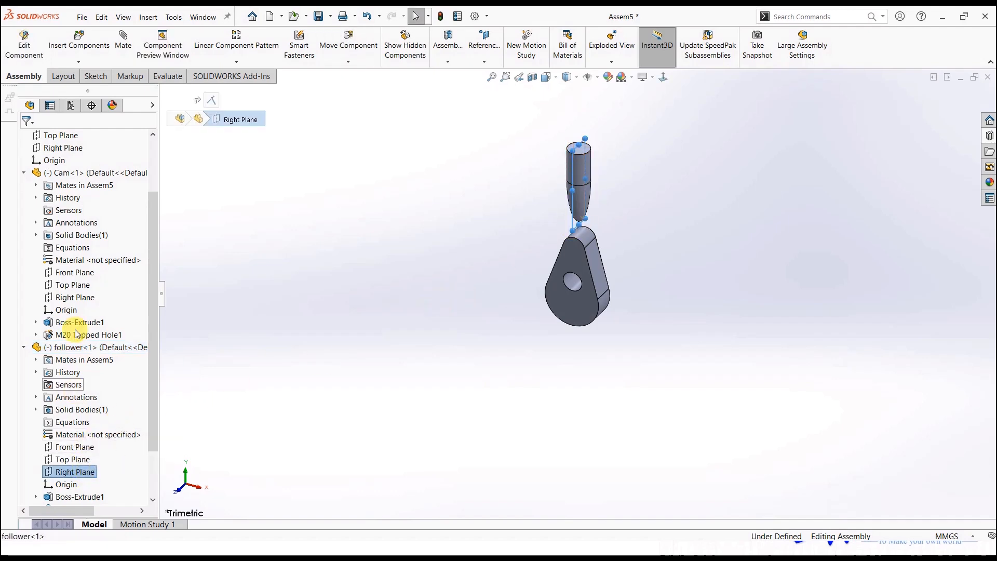
{"action": "scroll", "coordinate": [59, 173], "scroll_direction": "up", "scroll_amount": 2}
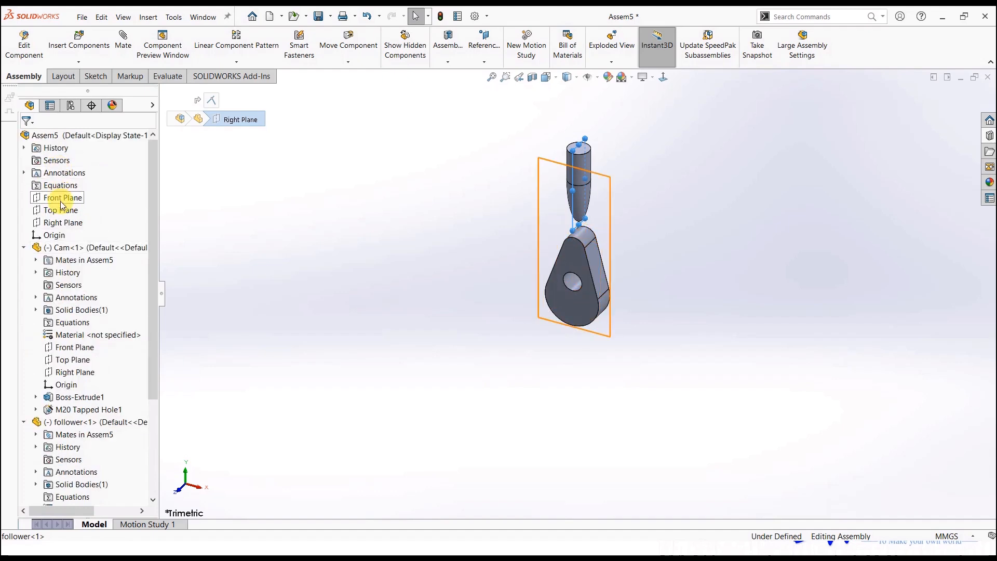
{"action": "left_click", "coordinate": [62, 222]}
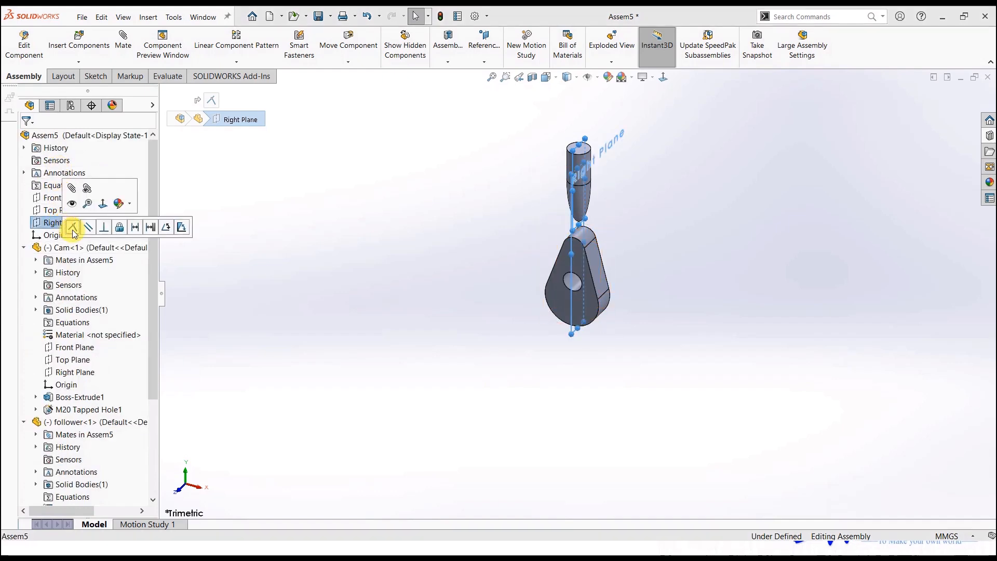
{"action": "left_click", "coordinate": [547, 238]}
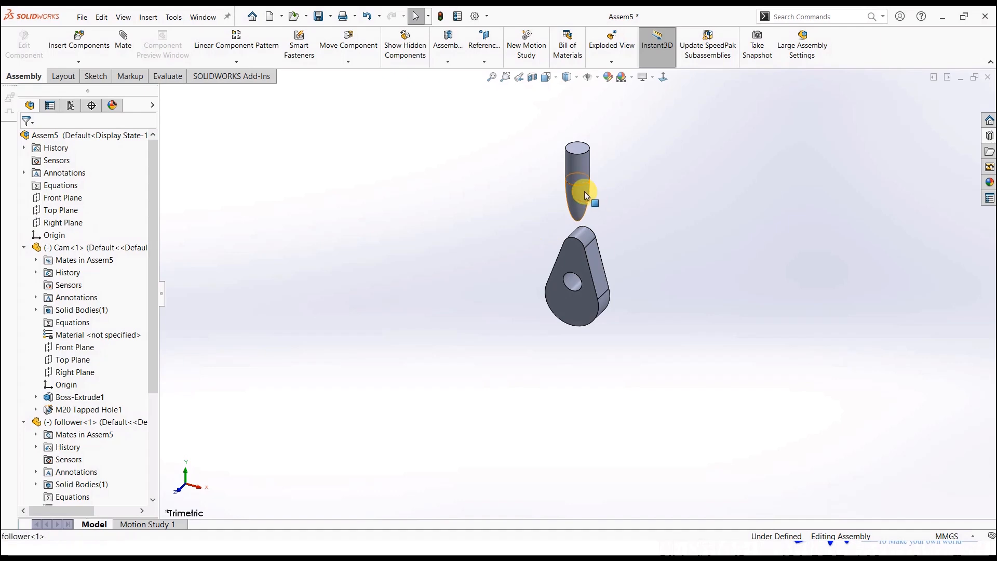
{"action": "left_click_drag", "start_coordinate": [584, 191], "coordinate": [585, 168]}
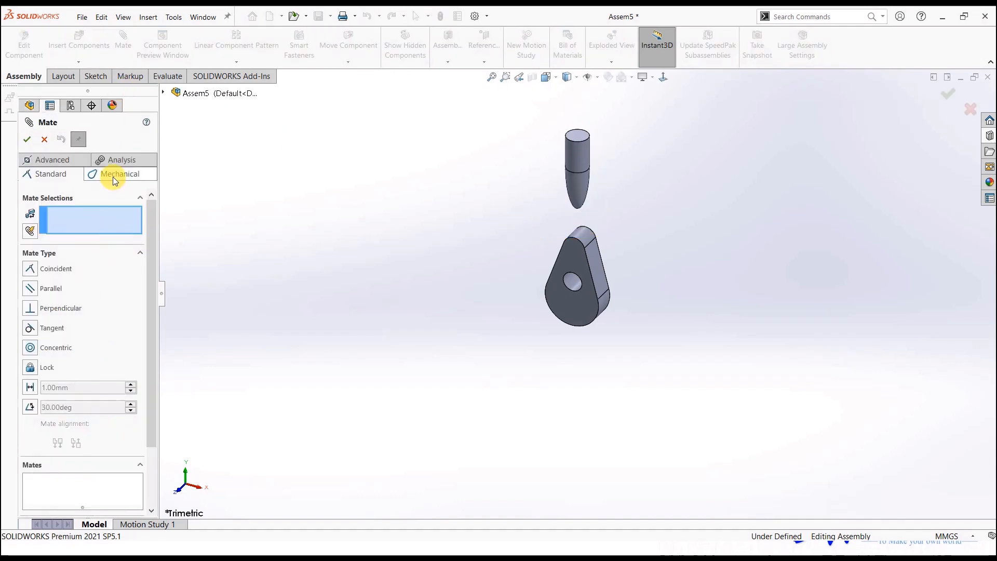
Add a mechanical Cam mate with the cam's outer face as cam path and the follower's tip vertex as cam follower.
{"action": "left_click", "coordinate": [114, 176]}
{"action": "left_click", "coordinate": [32, 264]}
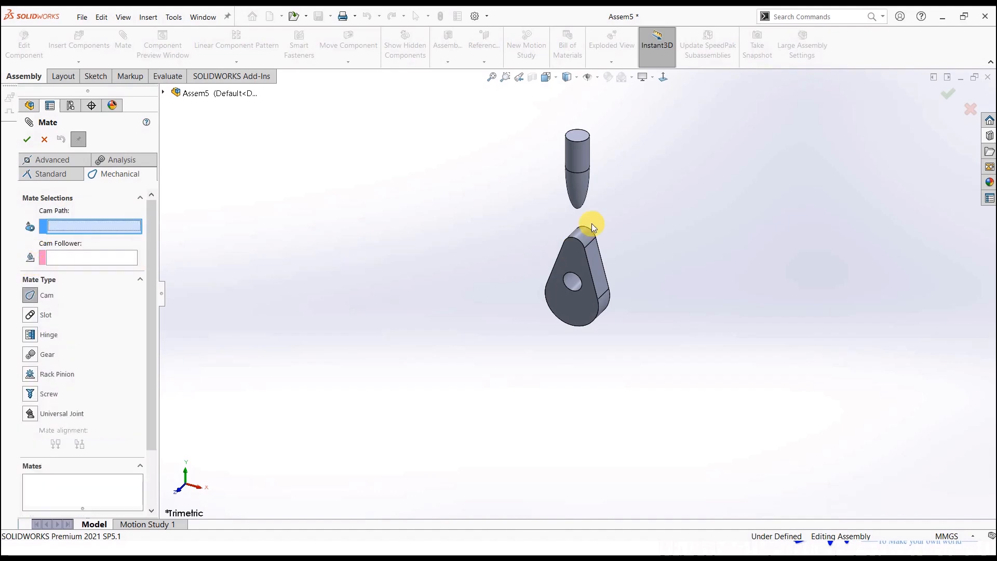
{"action": "scroll", "coordinate": [591, 223], "scroll_direction": "down", "scroll_amount": 2}
{"action": "left_click", "coordinate": [575, 245]}
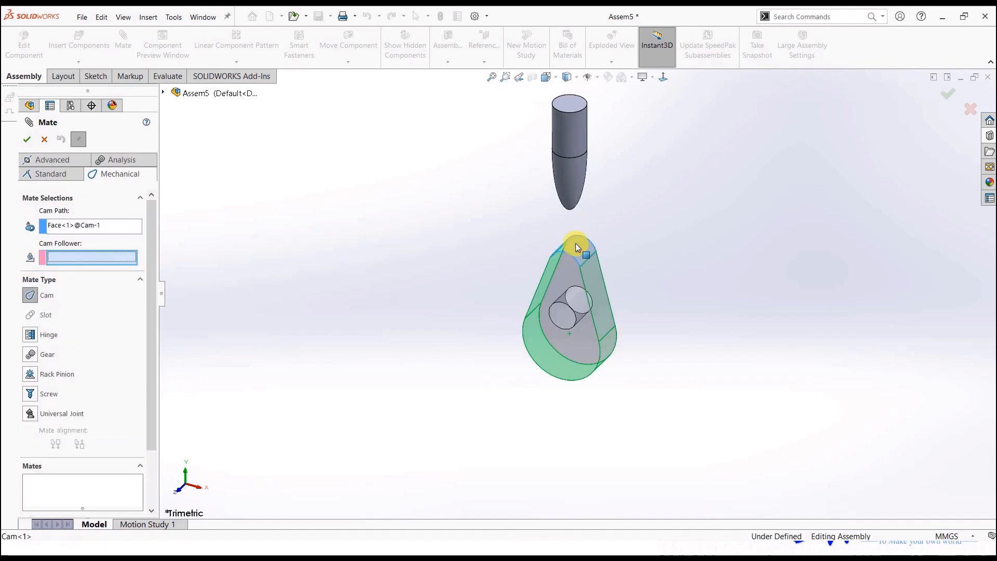
{"action": "left_click", "coordinate": [570, 210]}
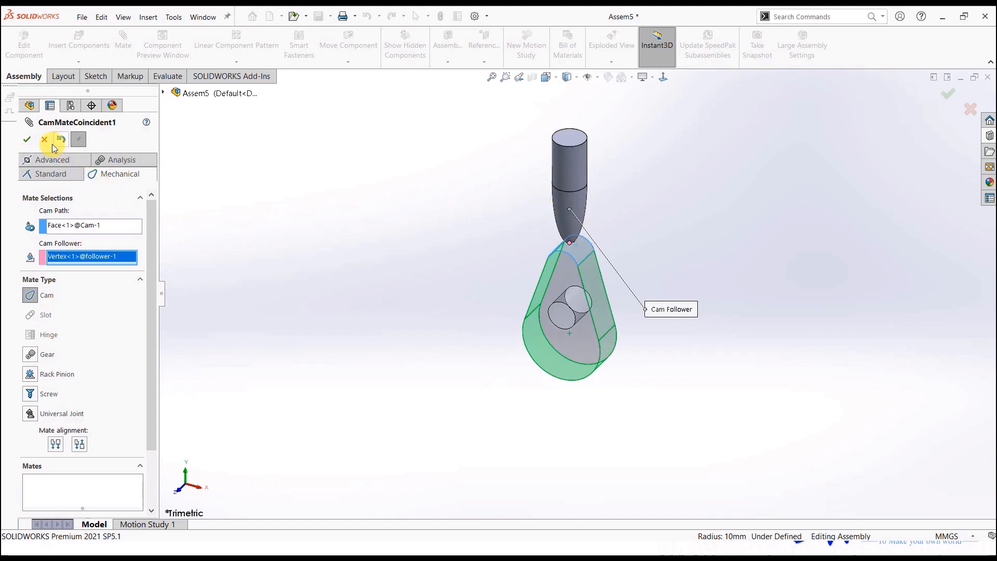
{"action": "left_click", "coordinate": [25, 139]}
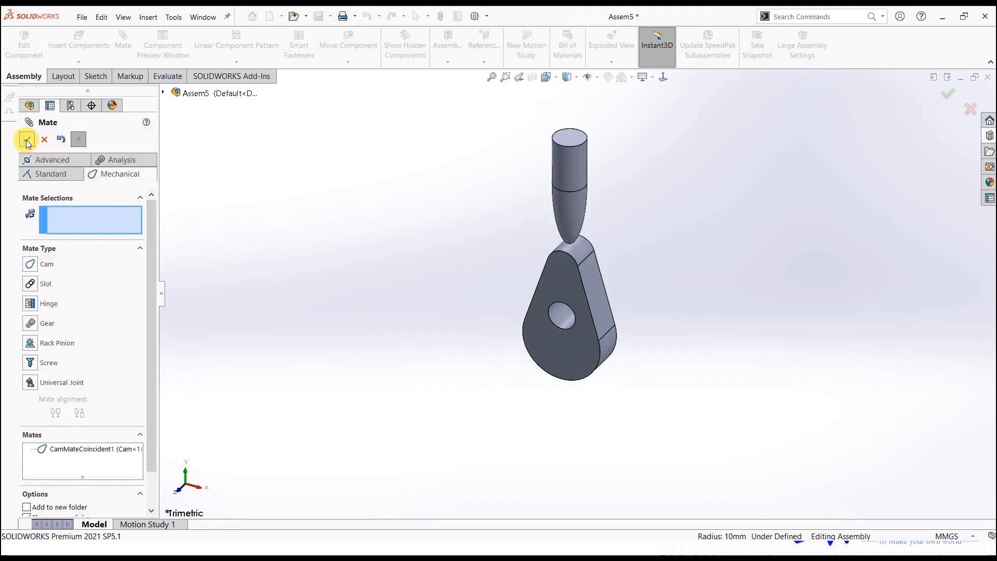
{"action": "left_click", "coordinate": [26, 140]}
Rotate the cam by hand to check that the follower rides along its profile.
{"action": "left_click_drag", "start_coordinate": [565, 283], "coordinate": [472, 337]}
{"action": "left_click_drag", "start_coordinate": [535, 414], "coordinate": [576, 373]}
{"action": "key", "text": "Escape"}
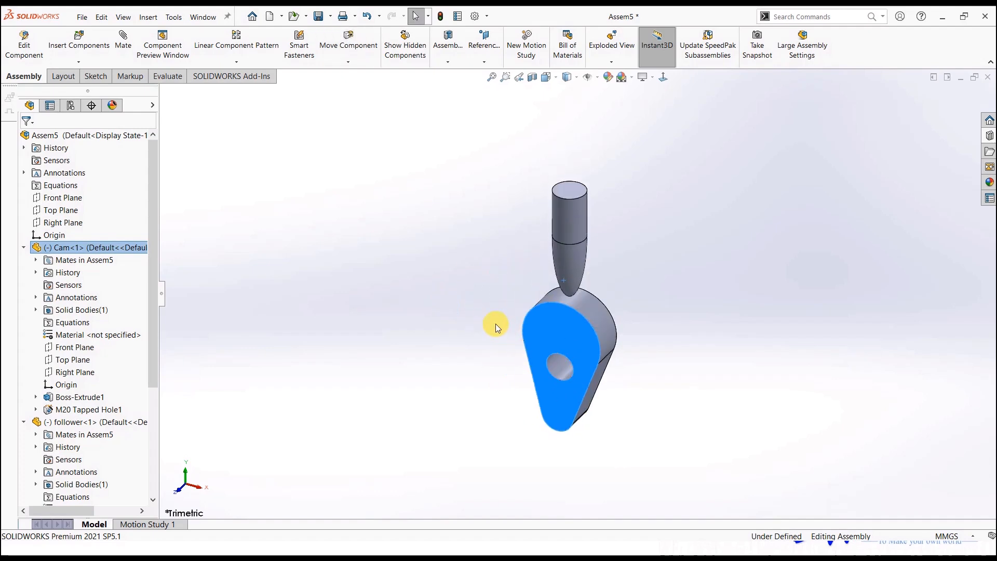
Close the cam assembly without saving and close the Cam part.
{"action": "left_click", "coordinate": [987, 77]}
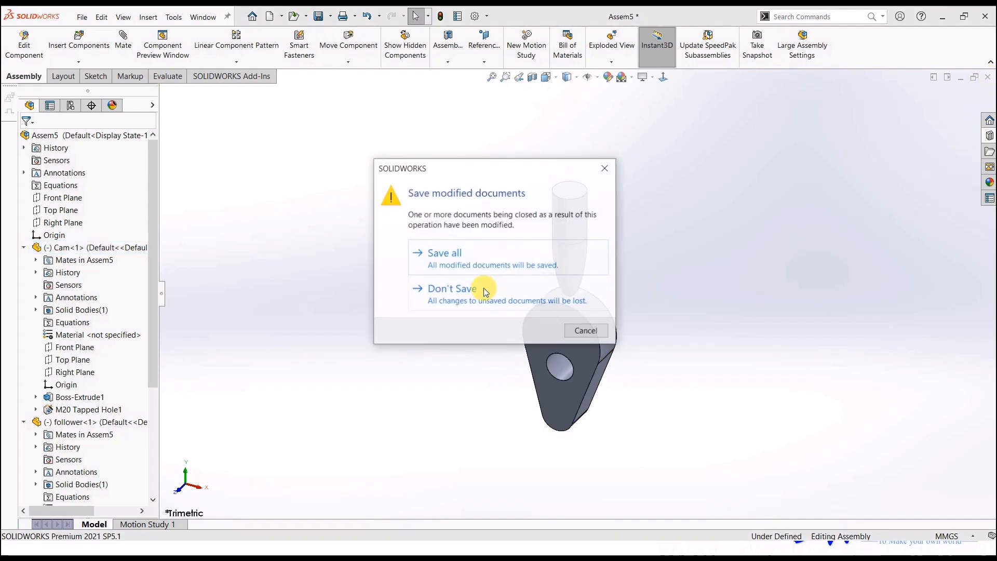
{"action": "left_click", "coordinate": [474, 292]}
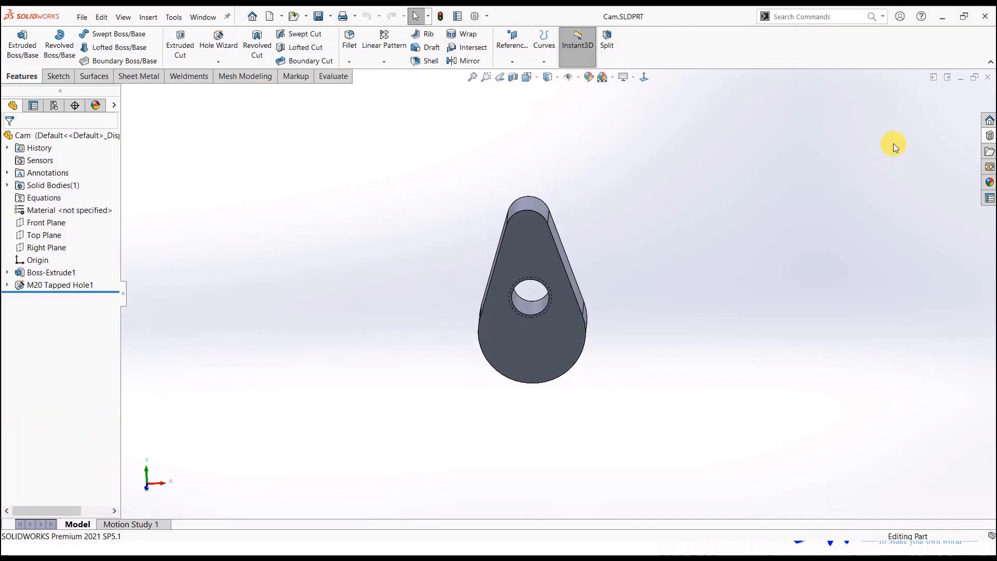
{"action": "left_click", "coordinate": [986, 77]}
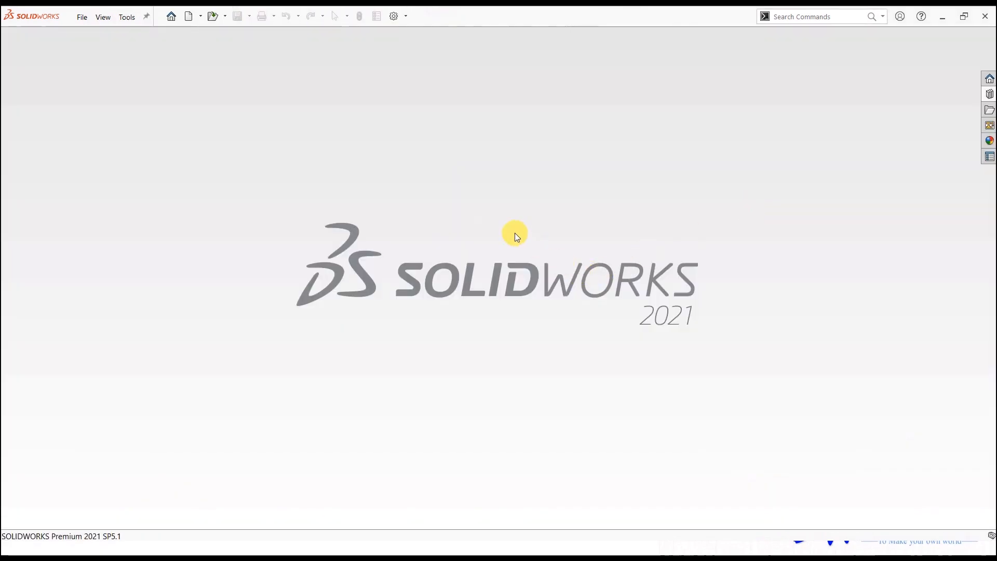
Open the Universal Joint_& assembly and inspect its bracket, yokes and crank.
{"action": "left_click", "coordinate": [513, 233]}
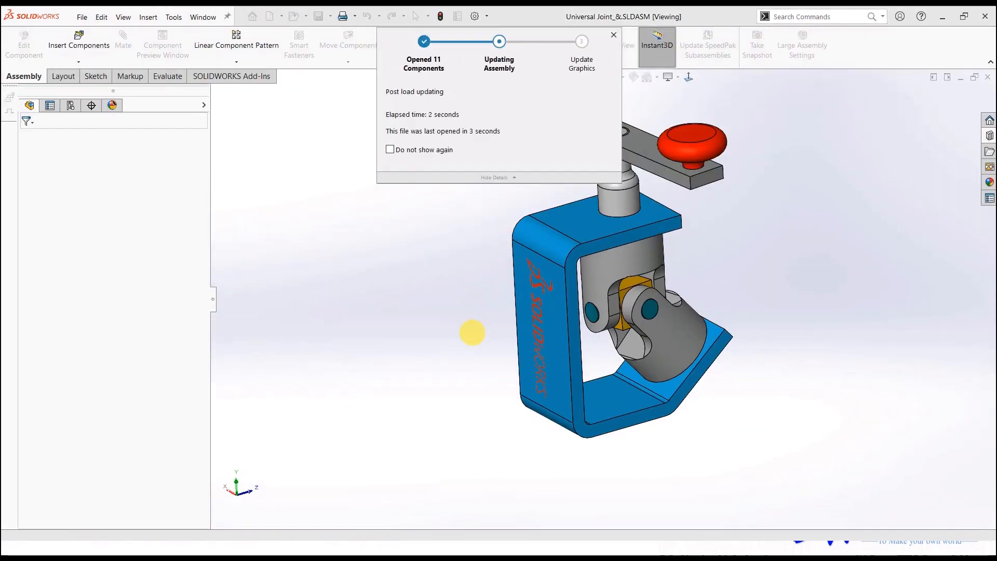
{"action": "middle_click_drag", "start_coordinate": [472, 332], "coordinate": [422, 353]}
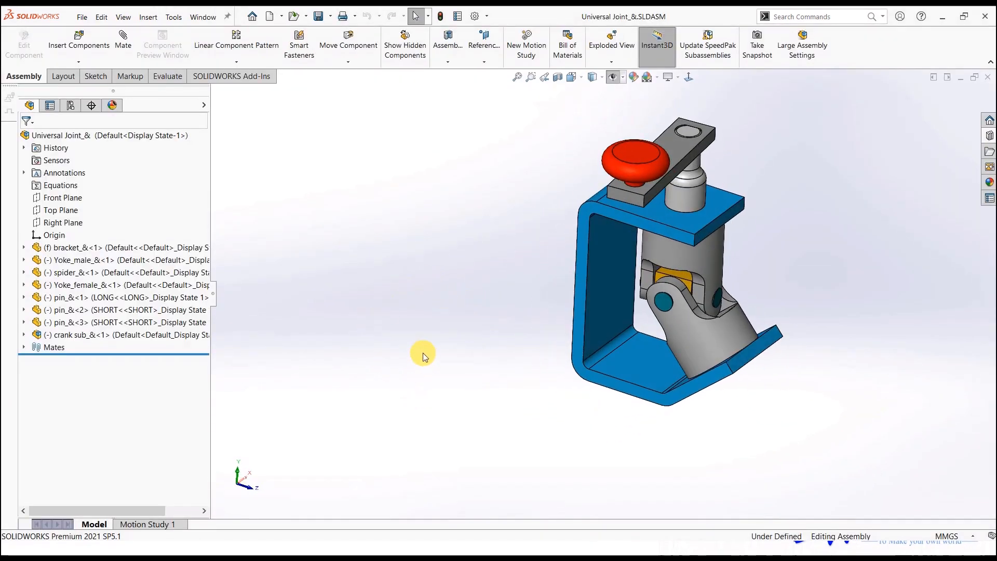
{"action": "scroll", "coordinate": [743, 285], "scroll_direction": "up", "scroll_amount": 3}
{"action": "scroll", "coordinate": [743, 285], "scroll_direction": "down", "scroll_amount": 3}
{"action": "middle_click_drag", "start_coordinate": [743, 285], "coordinate": [679, 320]}
Suppress the spider and the three pins in the universal joint assembly.
{"action": "left_click", "coordinate": [138, 322]}
{"action": "left_click", "coordinate": [86, 298], "text": "shift"}
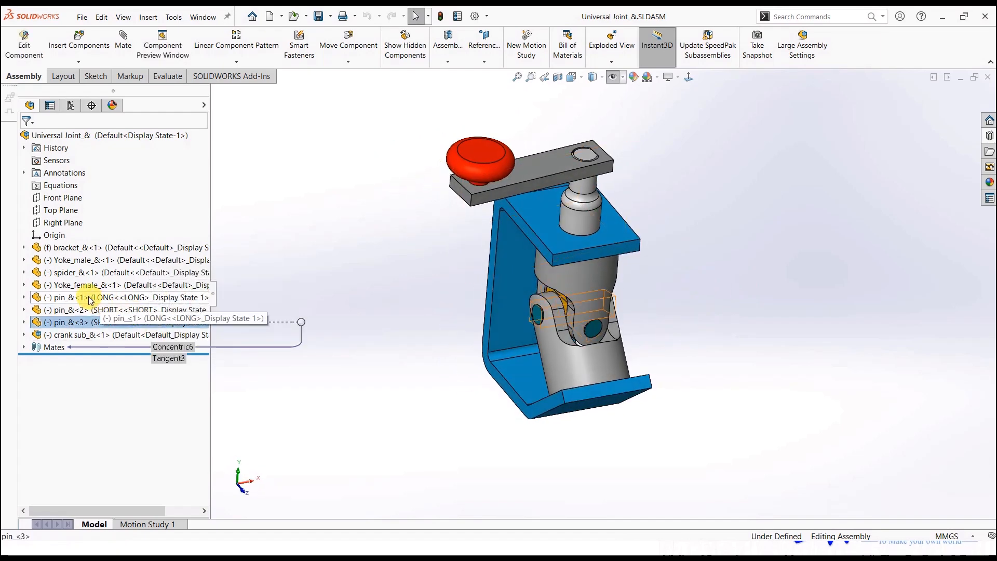
{"action": "left_click", "coordinate": [73, 275], "text": "ctrl"}
{"action": "right_click", "coordinate": [72, 274]}
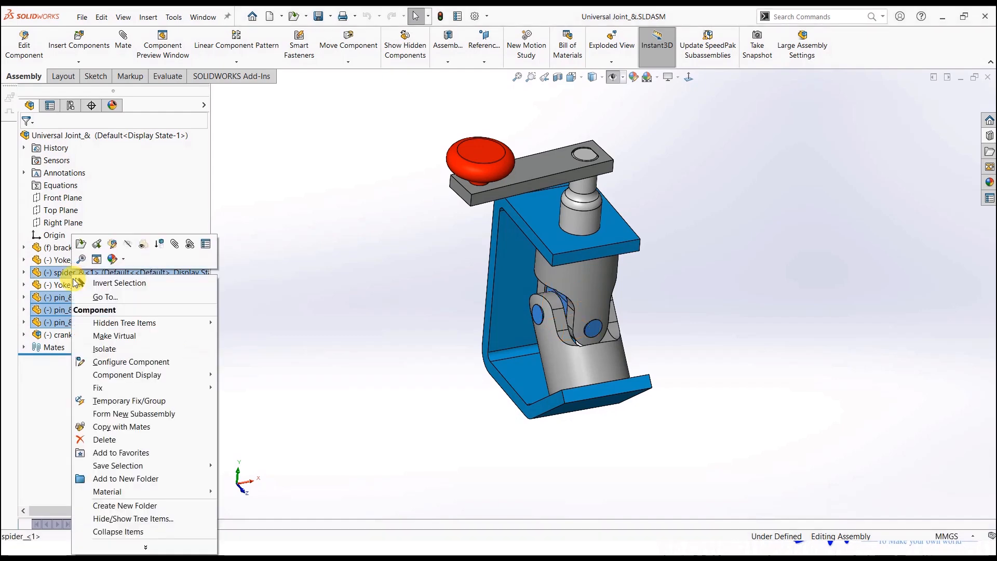
{"action": "left_click", "coordinate": [159, 243]}
{"action": "middle_click_drag", "start_coordinate": [365, 275], "coordinate": [373, 310]}
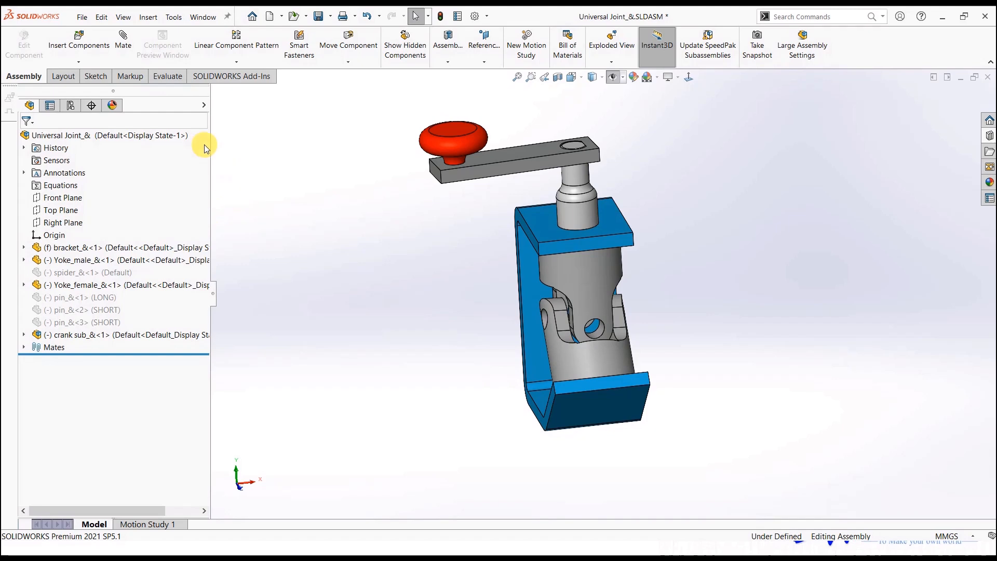
Add a universal joint mate between the hole face of the female yoke and the hole face of the male yoke.
{"action": "left_click", "coordinate": [123, 41]}
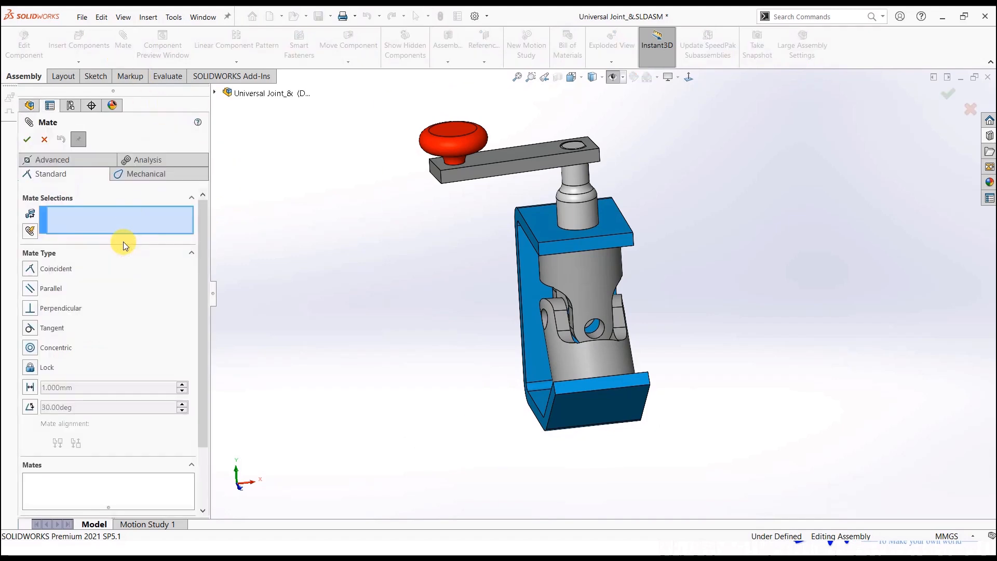
{"action": "left_click", "coordinate": [136, 173]}
{"action": "left_click", "coordinate": [32, 385]}
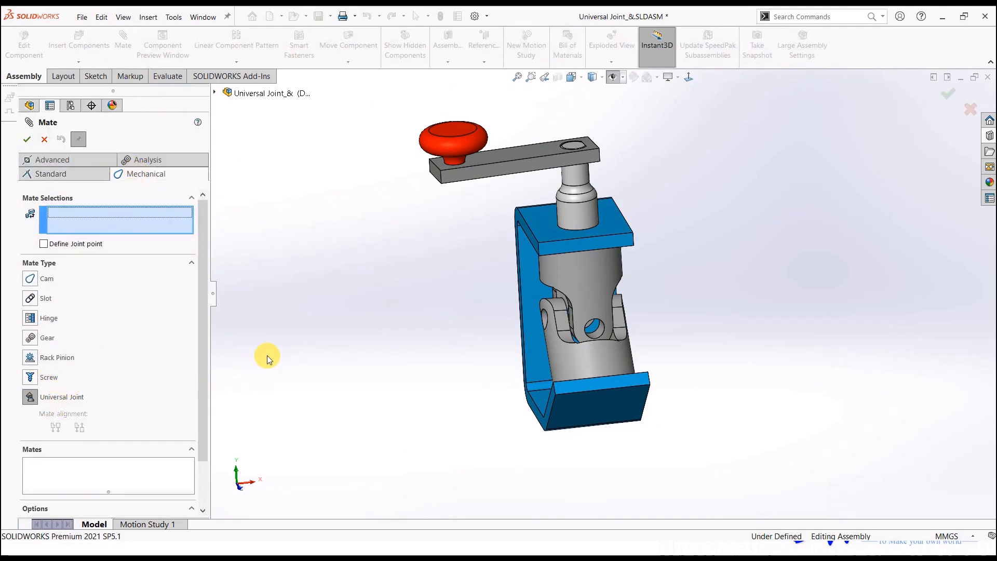
{"action": "scroll", "coordinate": [450, 321], "scroll_direction": "down", "scroll_amount": 3}
{"action": "scroll", "coordinate": [597, 314], "scroll_direction": "down", "scroll_amount": 3}
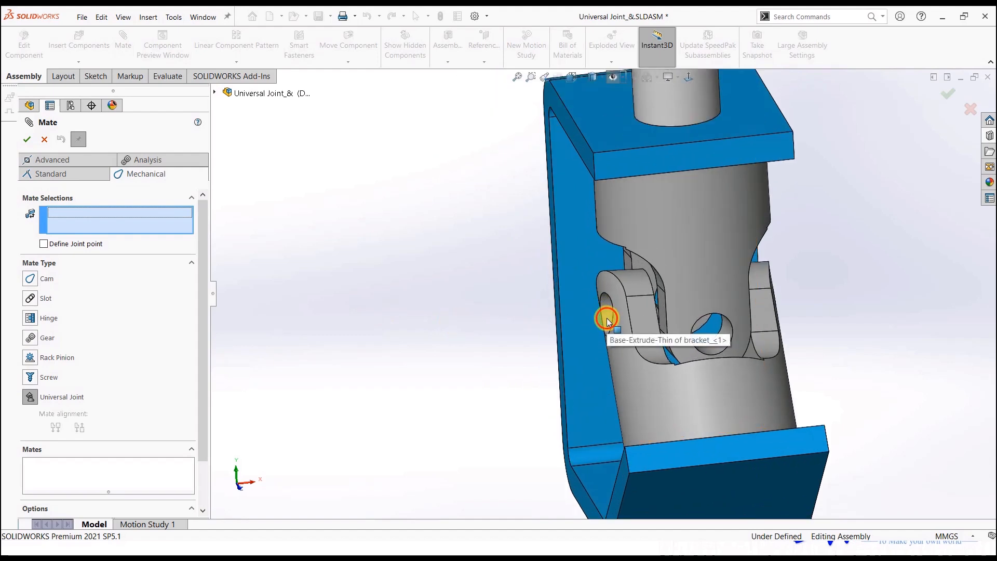
{"action": "left_click", "coordinate": [678, 340]}
{"action": "left_click", "coordinate": [727, 331]}
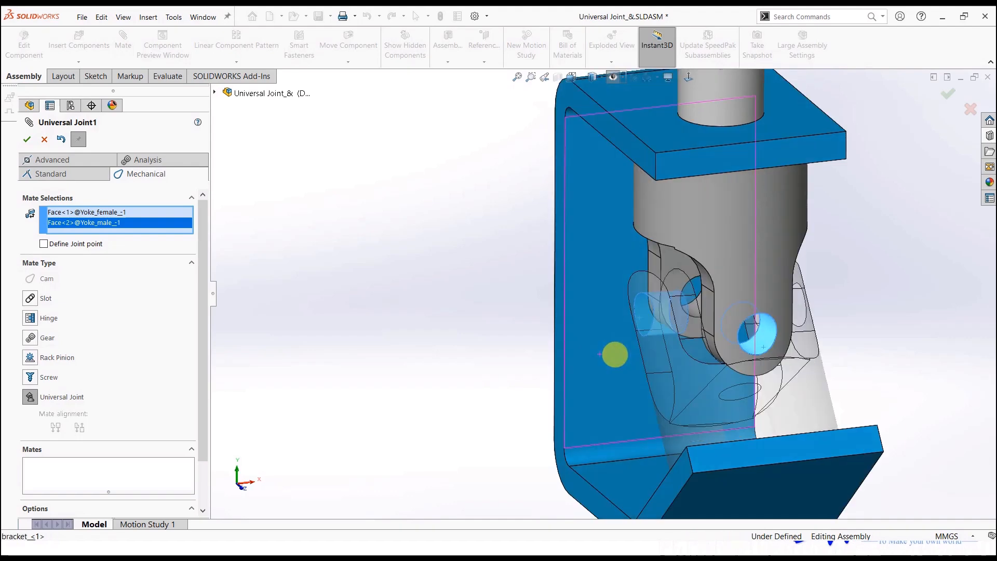
{"action": "left_click", "coordinate": [27, 140]}
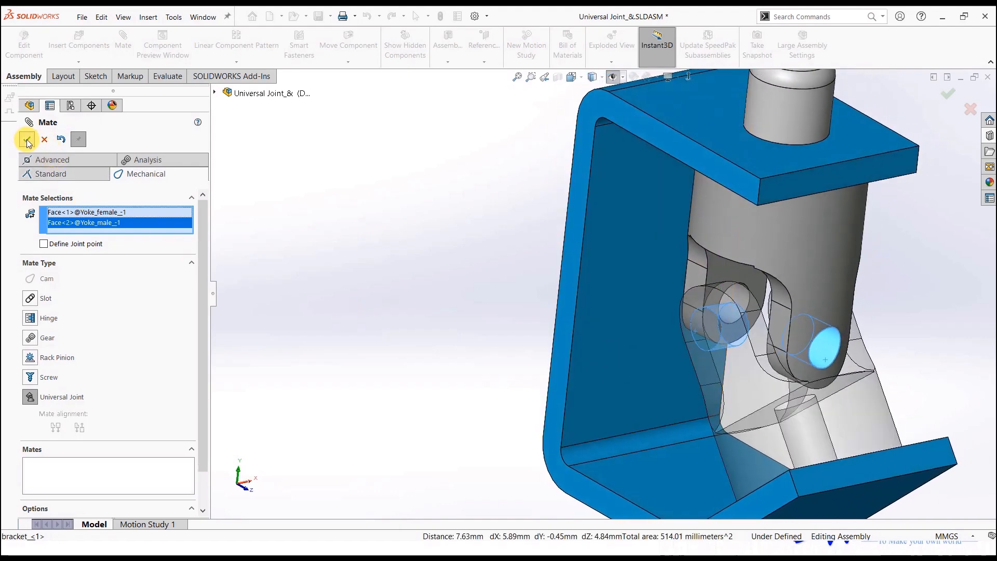
{"action": "left_click", "coordinate": [27, 140]}
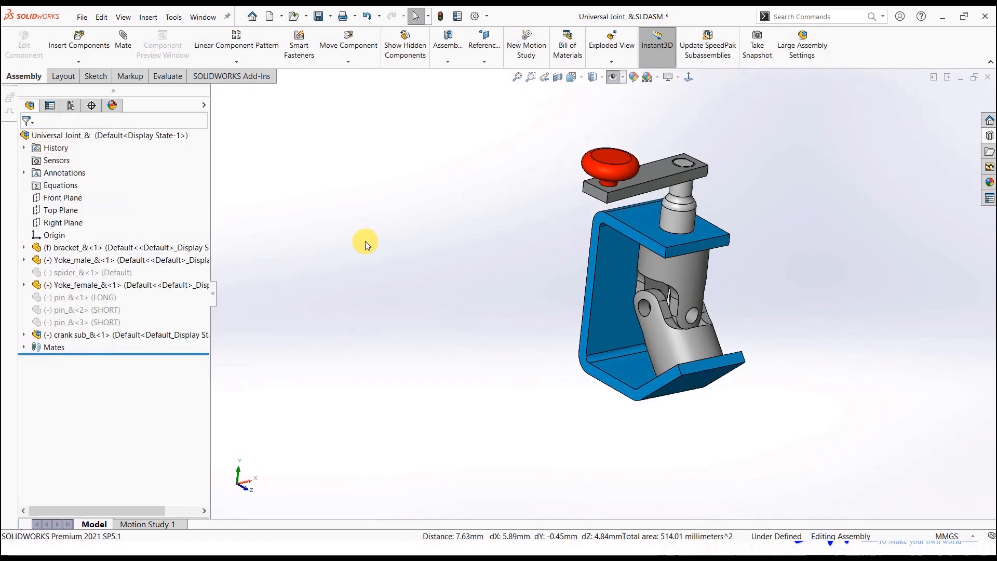
Turn the crank by its red knob to check that both yokes rotate together through the universal joint.
{"action": "middle_click_drag", "start_coordinate": [365, 241], "coordinate": [474, 389]}
{"action": "left_click", "coordinate": [592, 285]}
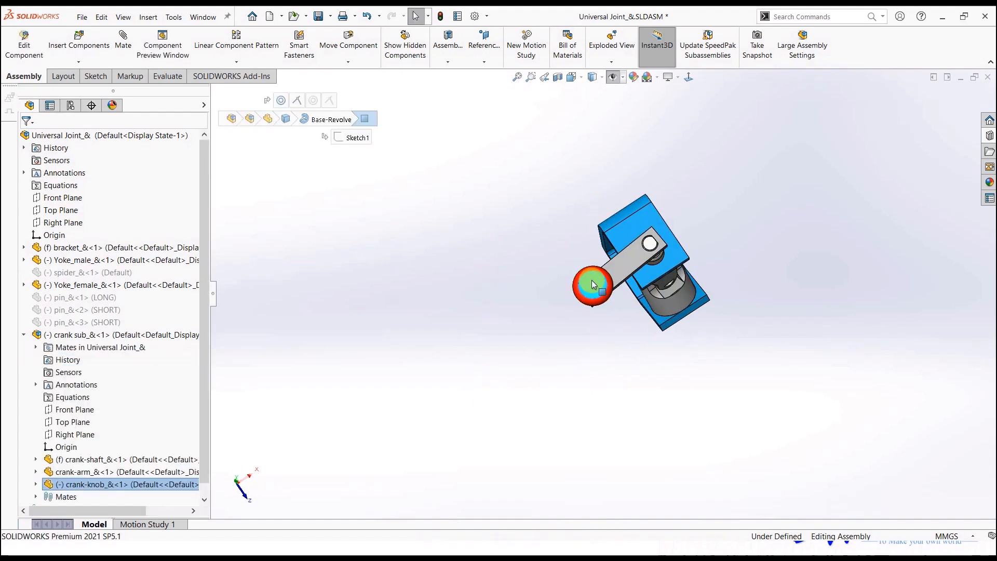
{"action": "left_click_drag", "start_coordinate": [592, 285], "coordinate": [725, 245]}
{"action": "middle_click_drag", "start_coordinate": [621, 328], "coordinate": [627, 275]}
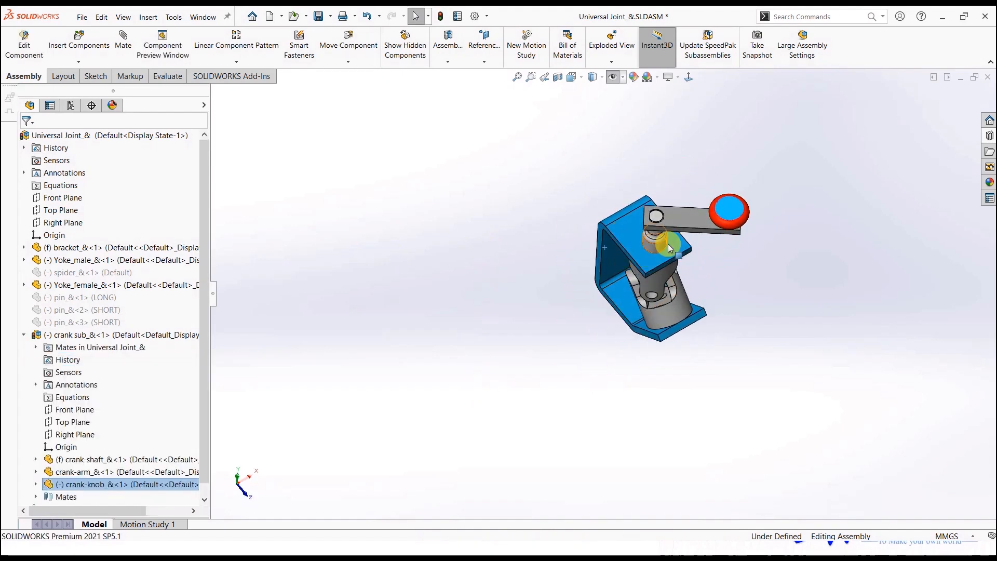
{"action": "left_click_drag", "start_coordinate": [670, 248], "coordinate": [690, 173]}
{"action": "key", "text": "Escape"}
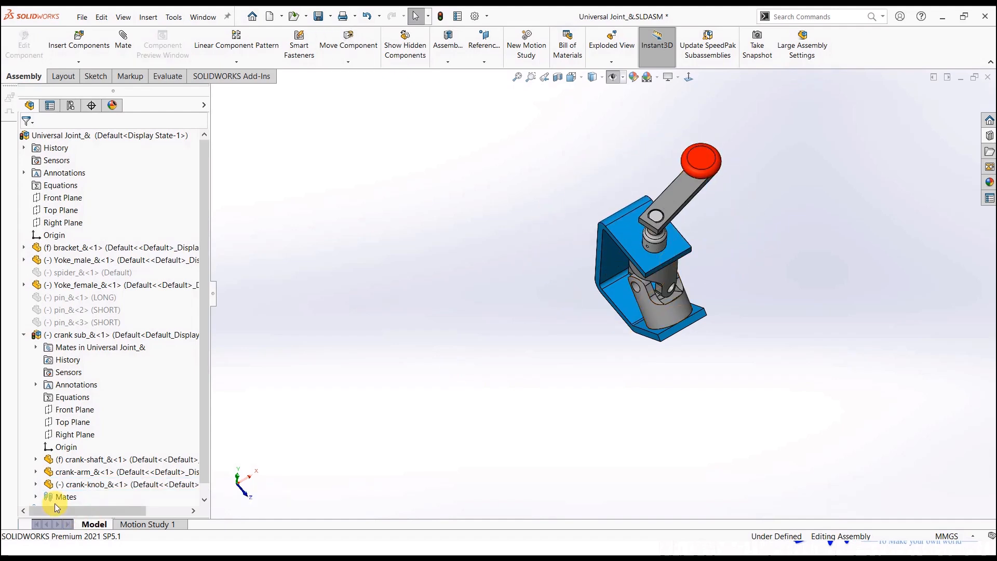
Delete the Universal Joint1 mate and turn the crank knob to check the yokes' motion without it.
{"action": "scroll", "coordinate": [57, 506], "scroll_direction": "down", "scroll_amount": 1}
{"action": "left_click", "coordinate": [24, 497]}
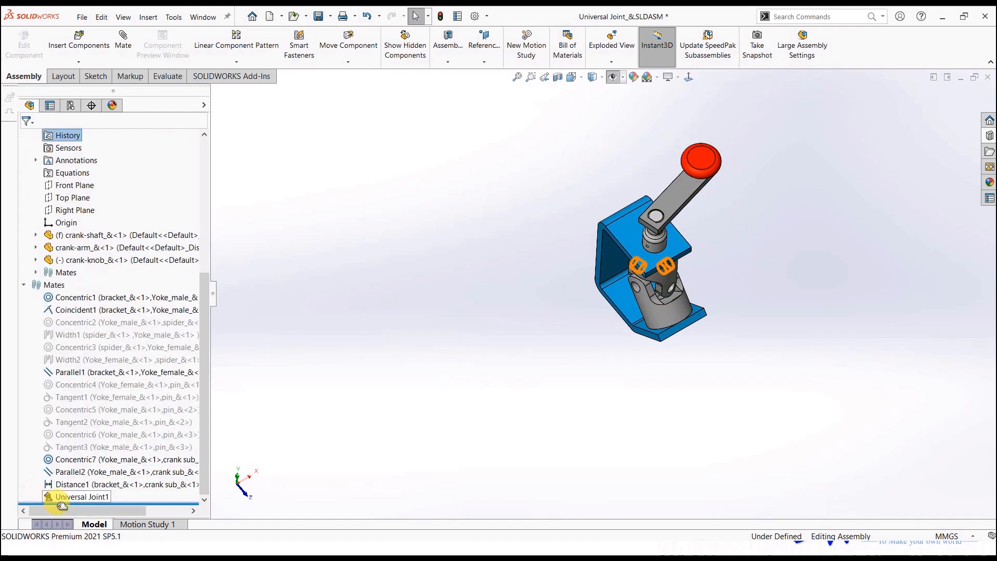
{"action": "right_click", "coordinate": [60, 497]}
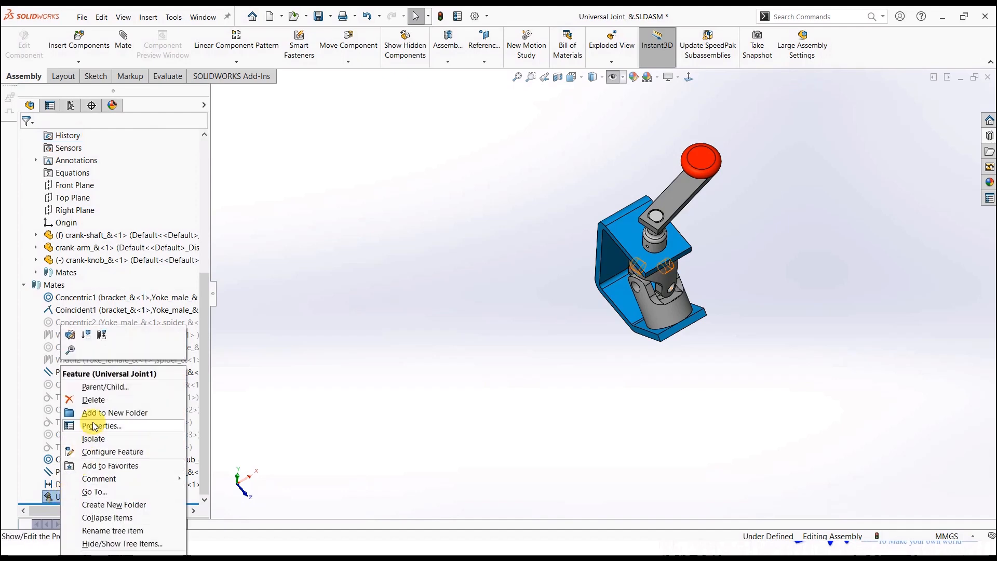
{"action": "left_click", "coordinate": [94, 399]}
{"action": "left_click", "coordinate": [574, 210]}
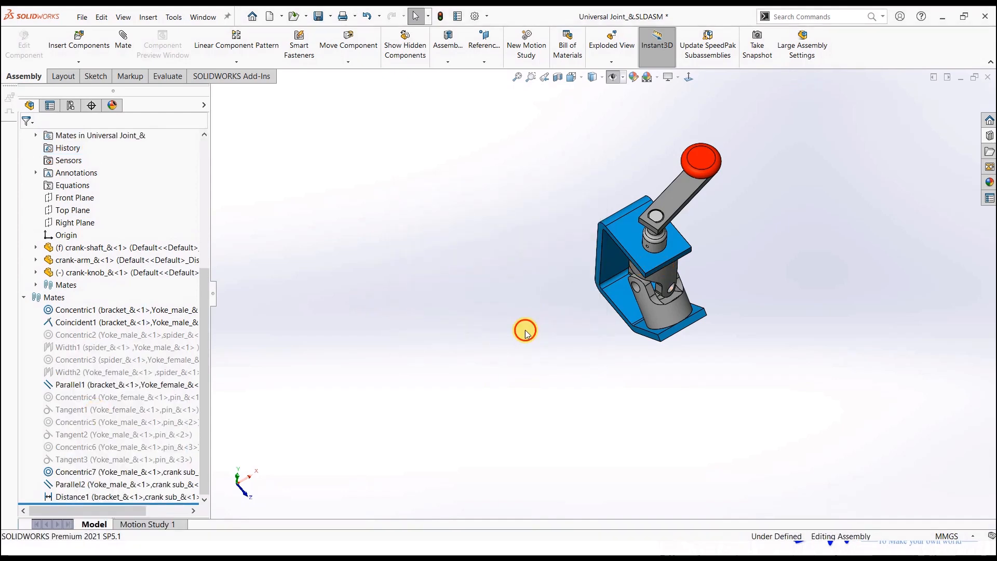
{"action": "left_click_drag", "start_coordinate": [701, 157], "coordinate": [740, 179]}
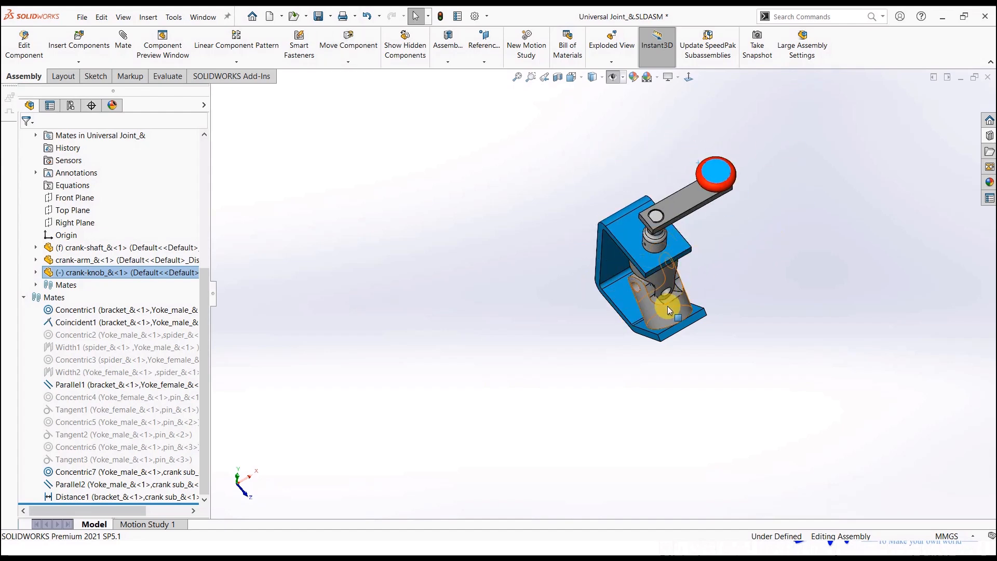
{"action": "left_click", "coordinate": [534, 326]}
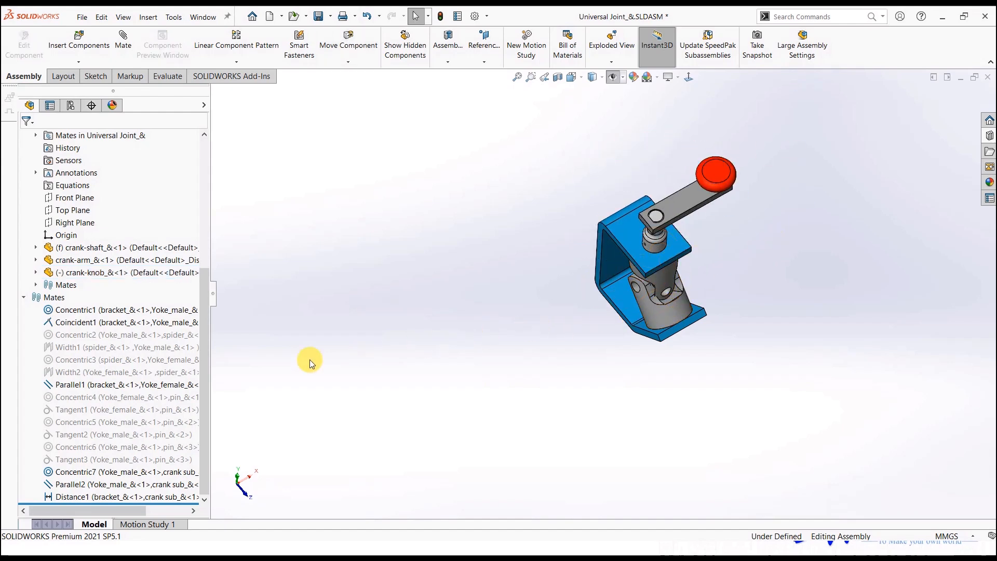
Close the Universal Joint assembly and switch to the PowerPoint slide show to present the Top-down Approach slide.
{"action": "left_click", "coordinate": [988, 77]}
{"action": "left_click", "coordinate": [503, 306]}
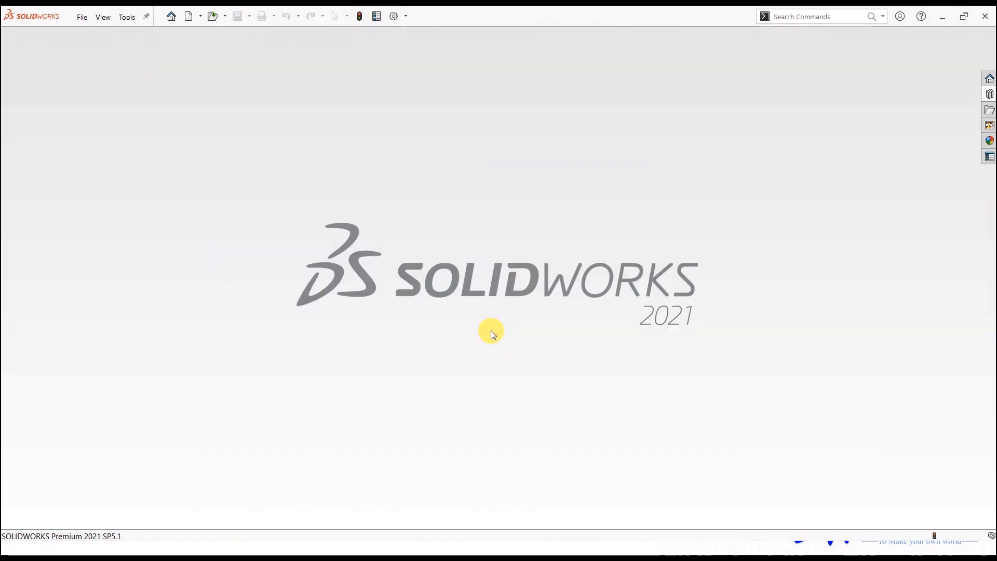
{"action": "key", "text": "alt+Tab"}
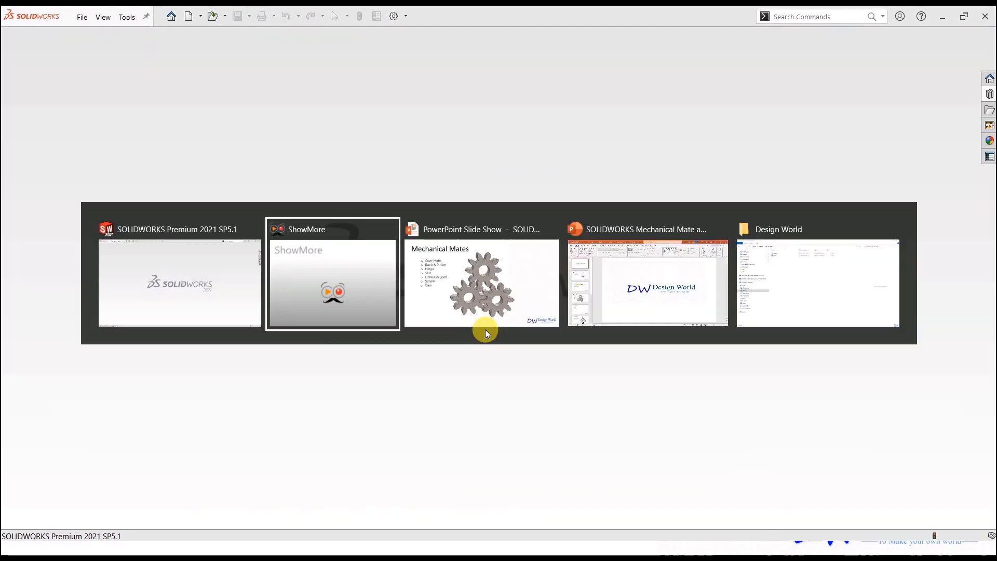
{"action": "key", "text": "alt+Tab"}
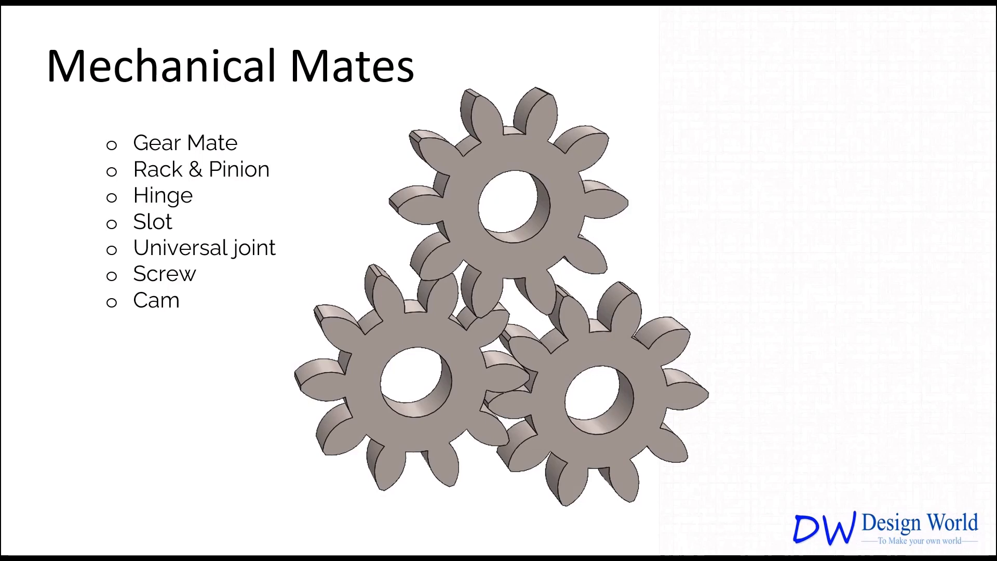
{"action": "key", "text": "Right"}
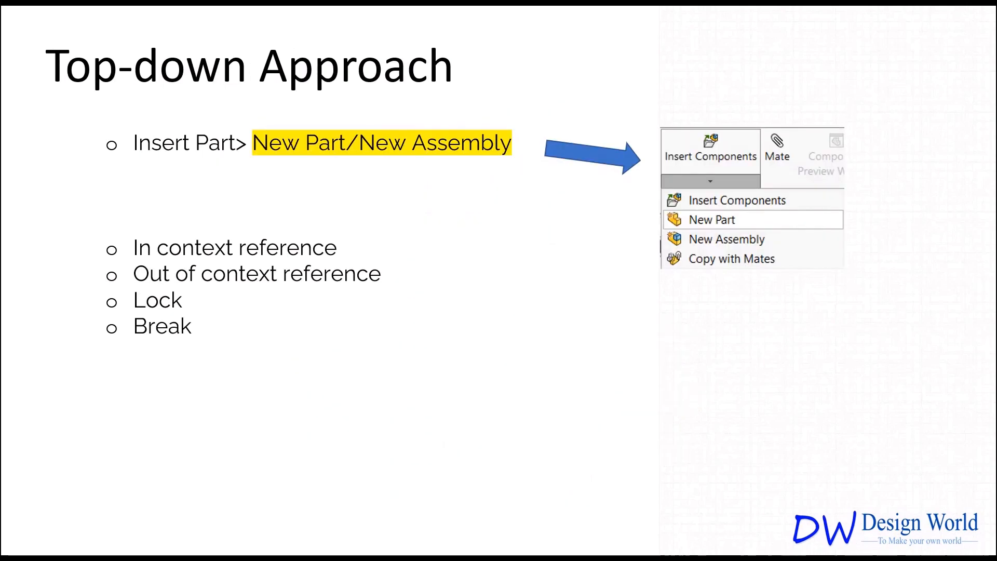
Switch back to SOLIDWORKS, open the recent assembly Assem2 and expand the features of its Part2 component.
{"action": "key", "text": "alt+Tab"}
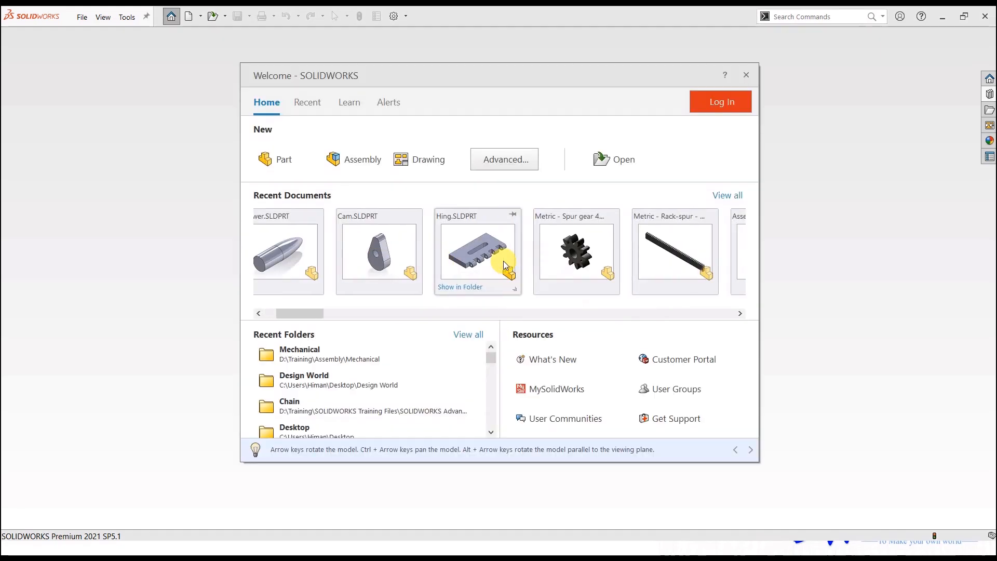
{"action": "scroll", "coordinate": [503, 261], "scroll_direction": "up", "scroll_amount": 1}
{"action": "scroll", "coordinate": [542, 244], "scroll_direction": "down", "scroll_amount": 3}
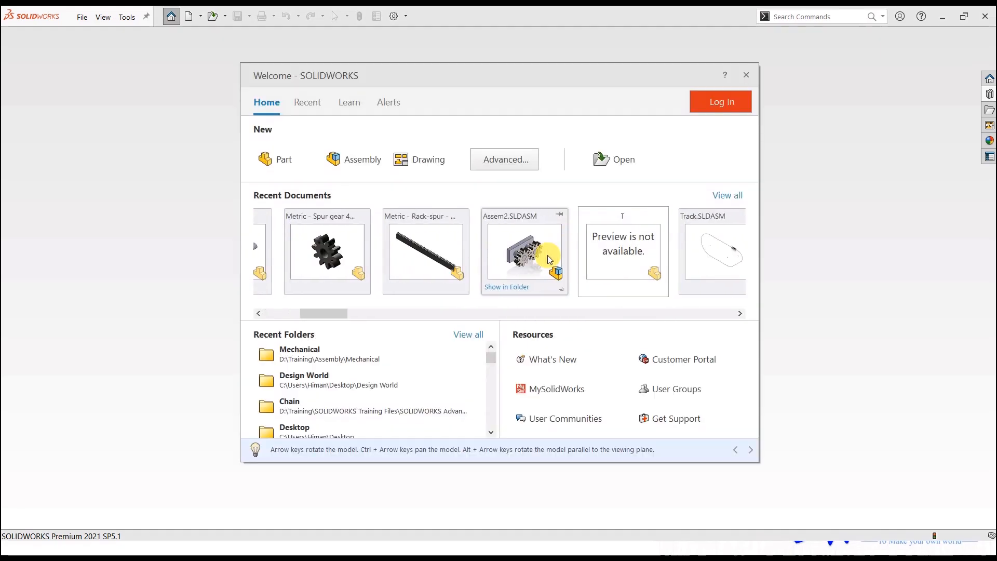
{"action": "left_click", "coordinate": [547, 255]}
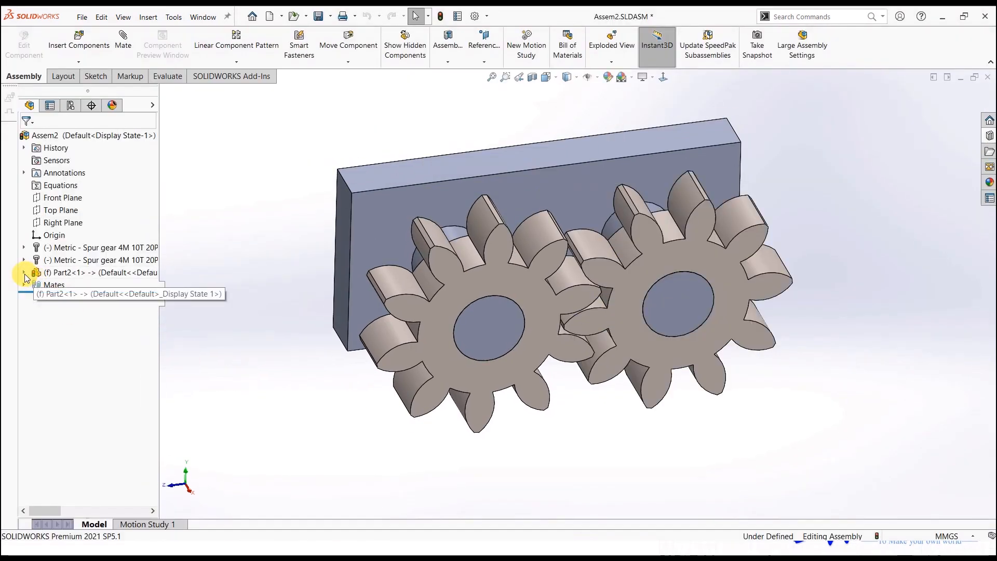
{"action": "left_click", "coordinate": [24, 273]}
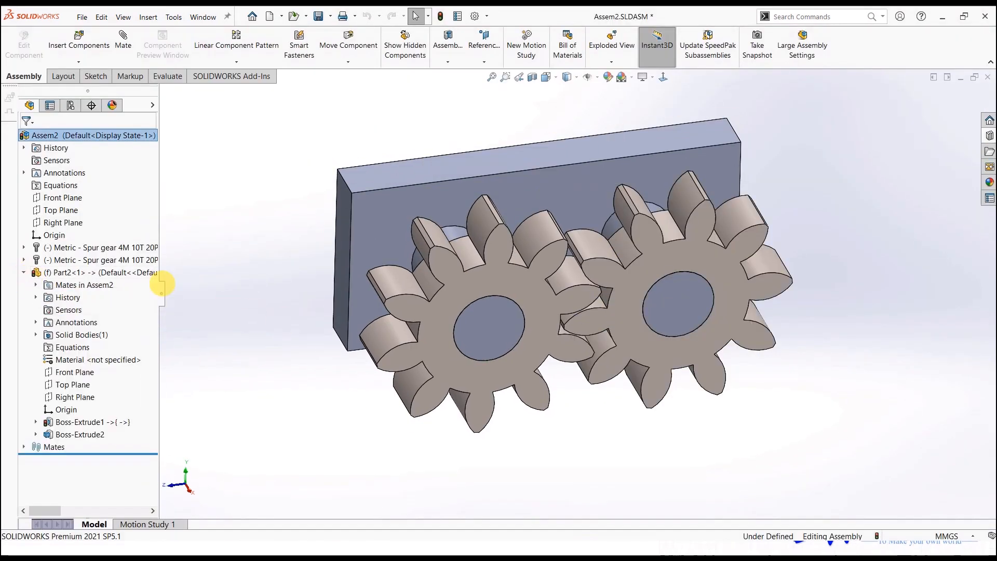
Configure the first Metric spur gear in Assem2 with a nominal shaft diameter of 20.
{"action": "left_click", "coordinate": [105, 248]}
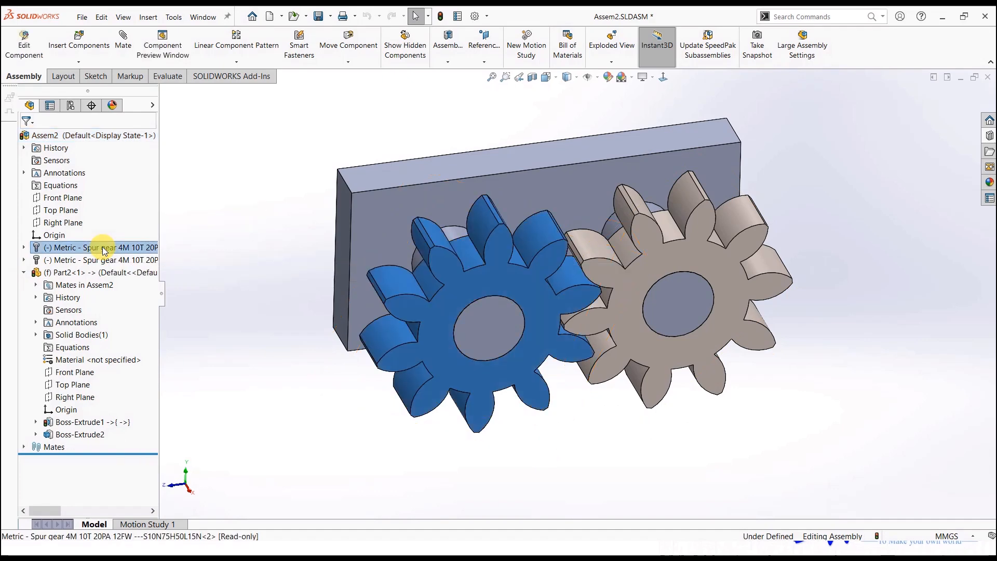
{"action": "right_click", "coordinate": [104, 249]}
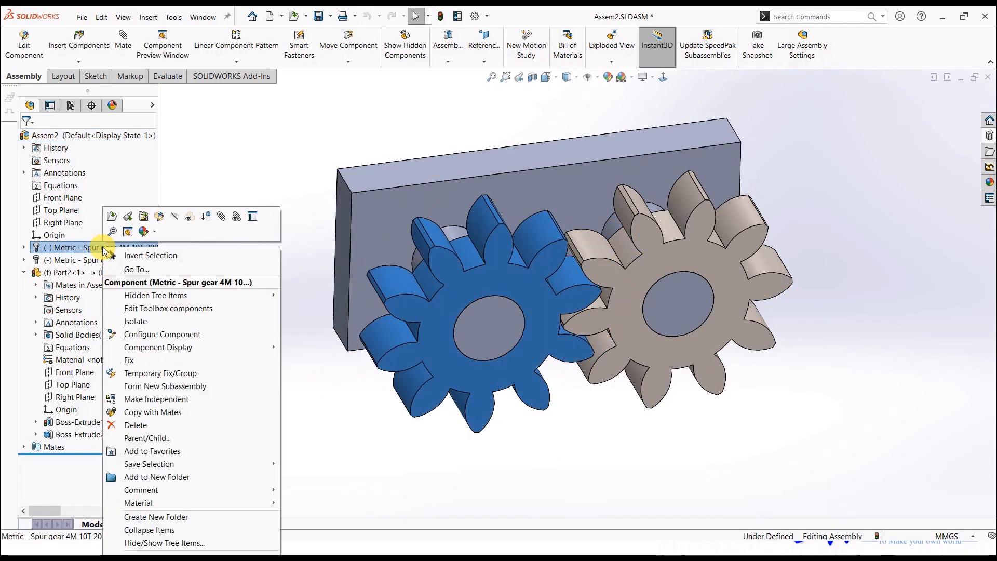
{"action": "left_click", "coordinate": [141, 334]}
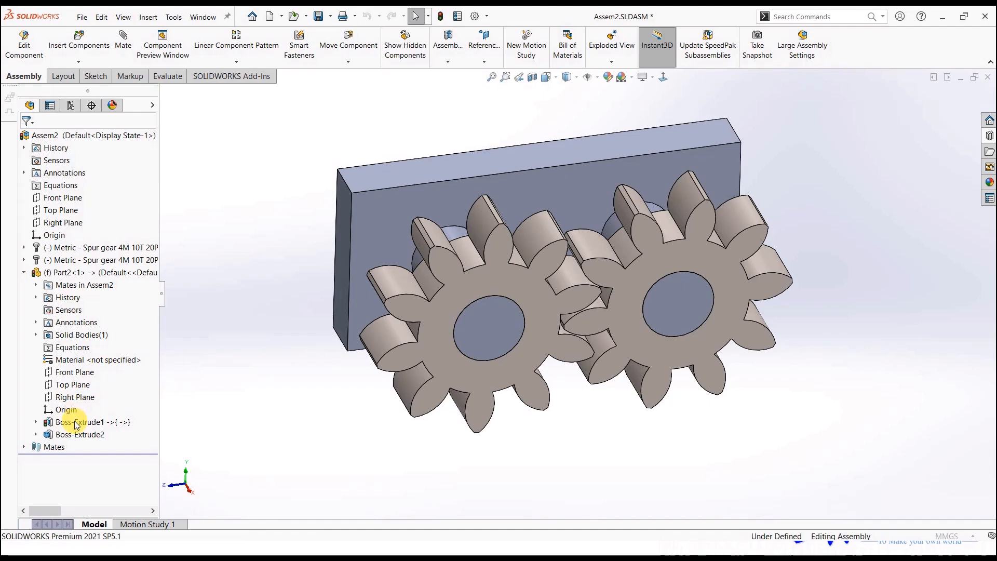
{"action": "left_click_drag", "start_coordinate": [147, 375], "coordinate": [148, 416]}
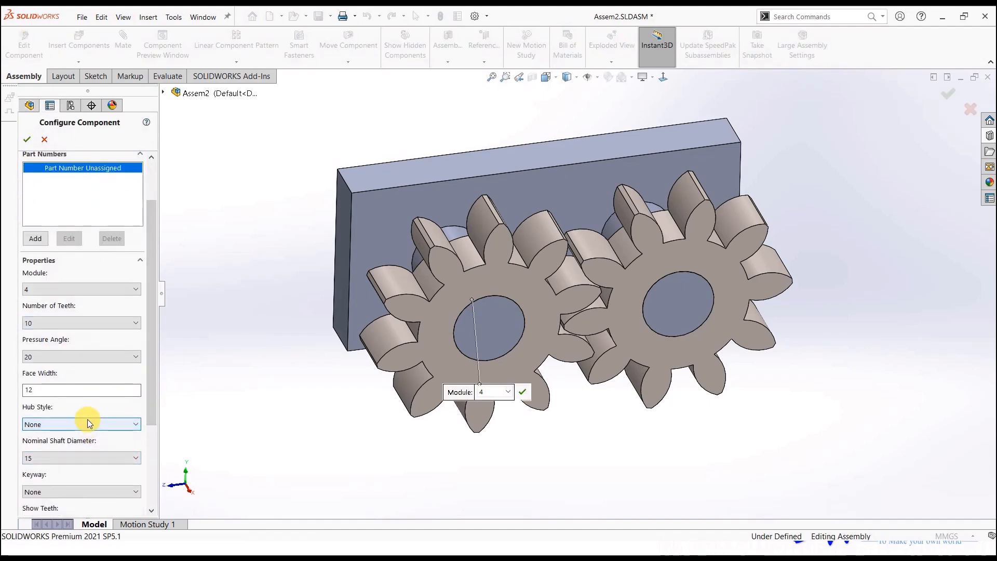
{"action": "left_click", "coordinate": [79, 456]}
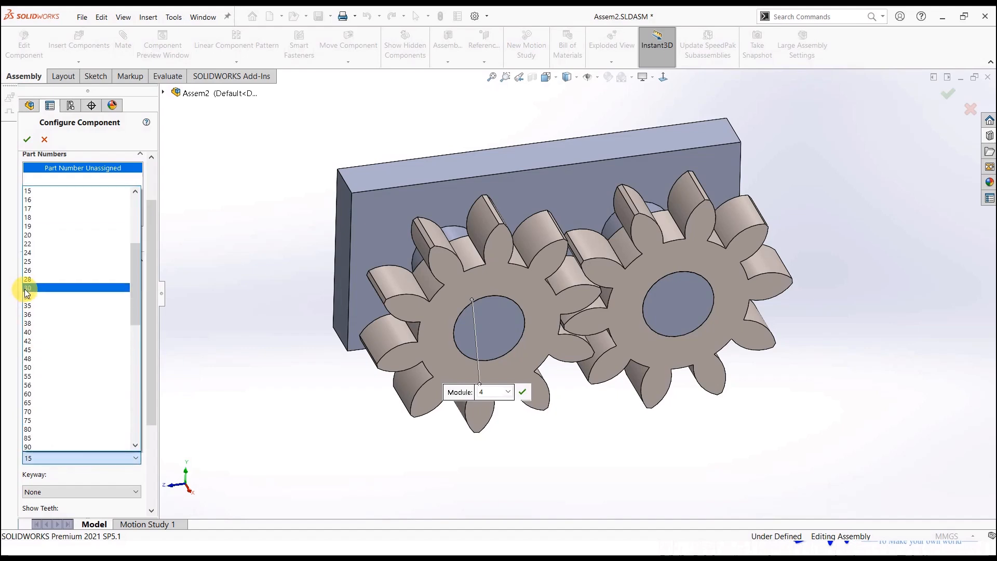
{"action": "left_click", "coordinate": [28, 235]}
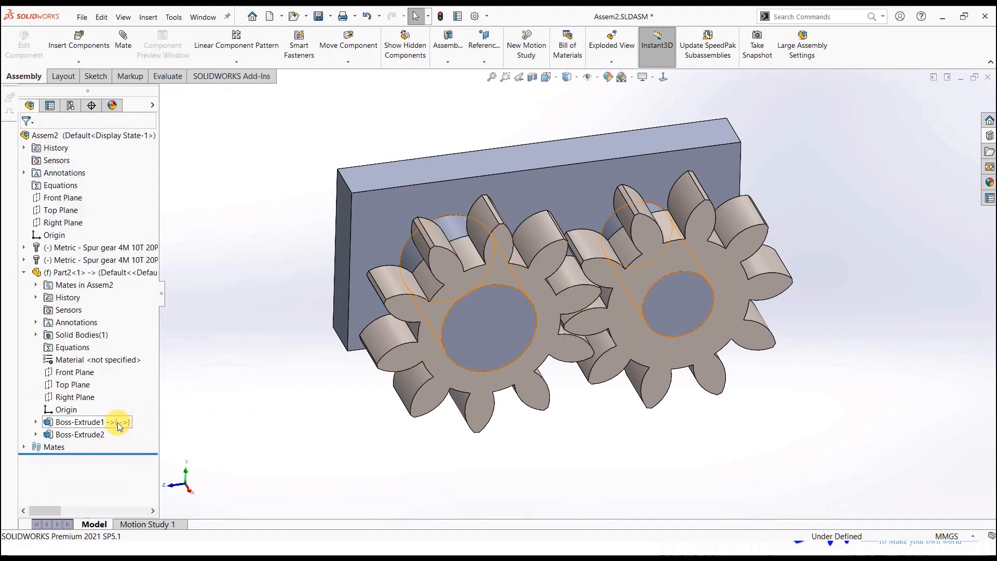
Lock all external references of Part2's Boss-Extrude1 feature.
{"action": "mouse_move", "coordinate": [111, 422]}
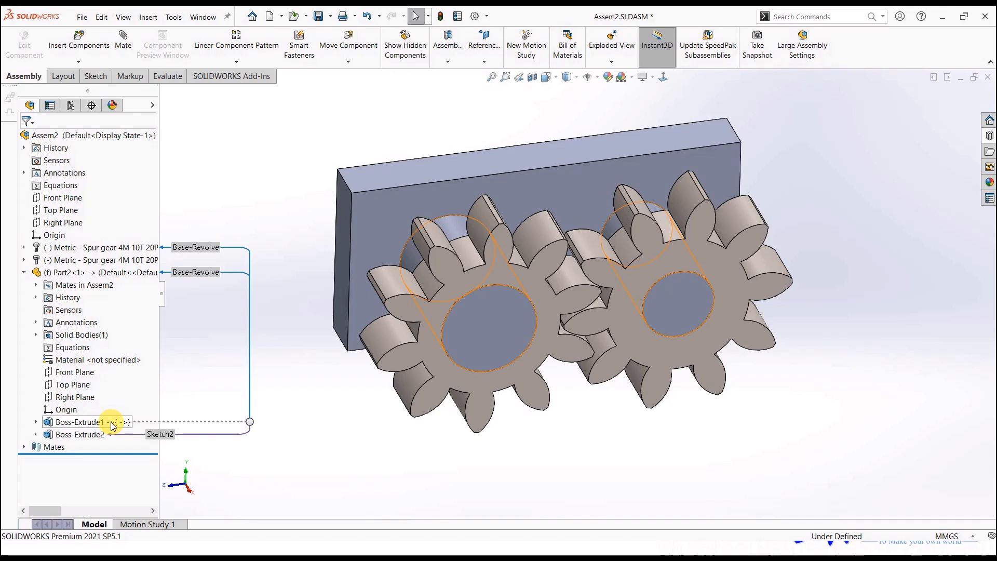
{"action": "right_click", "coordinate": [110, 423]}
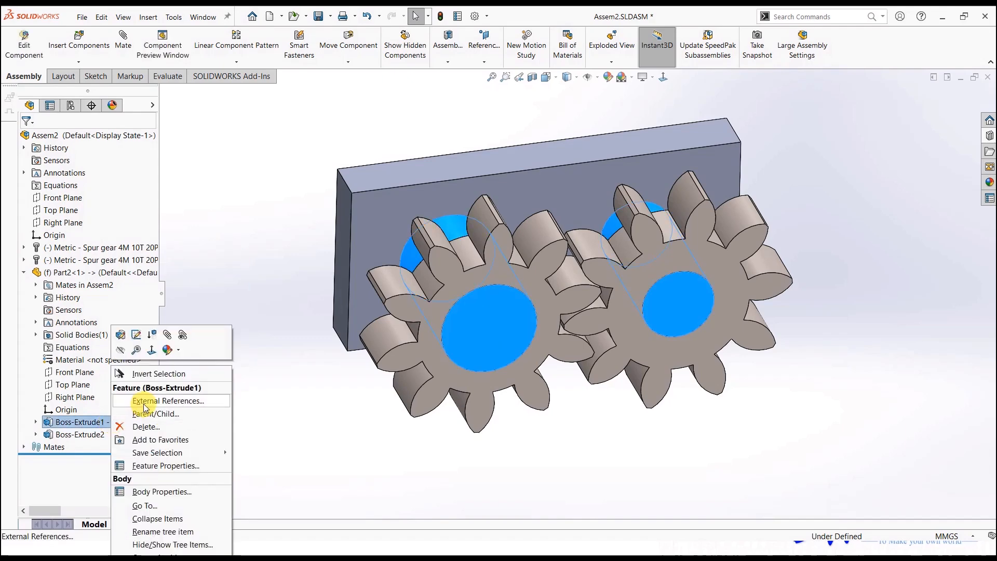
{"action": "left_click", "coordinate": [155, 401]}
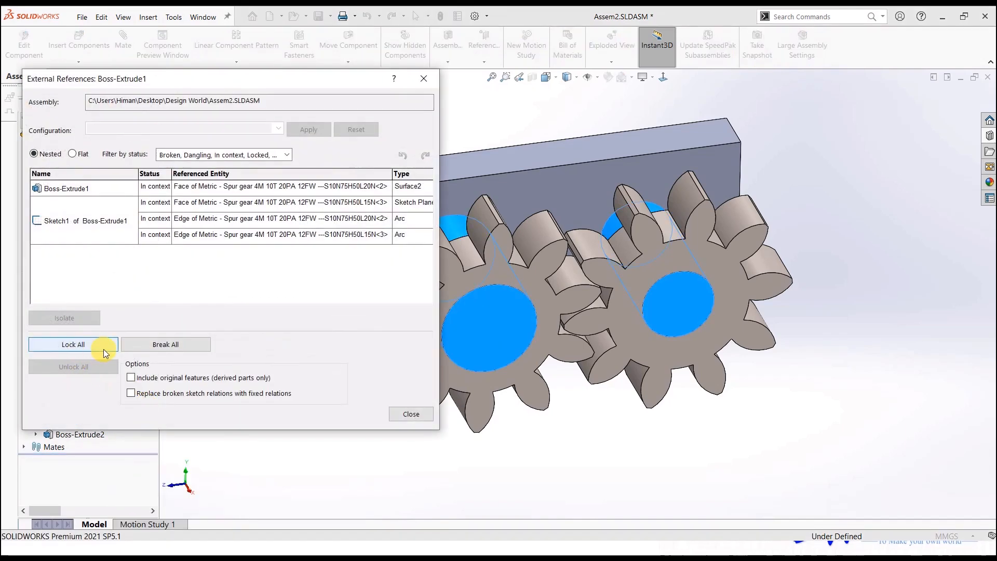
{"action": "left_click", "coordinate": [104, 346]}
{"action": "left_click", "coordinate": [268, 331]}
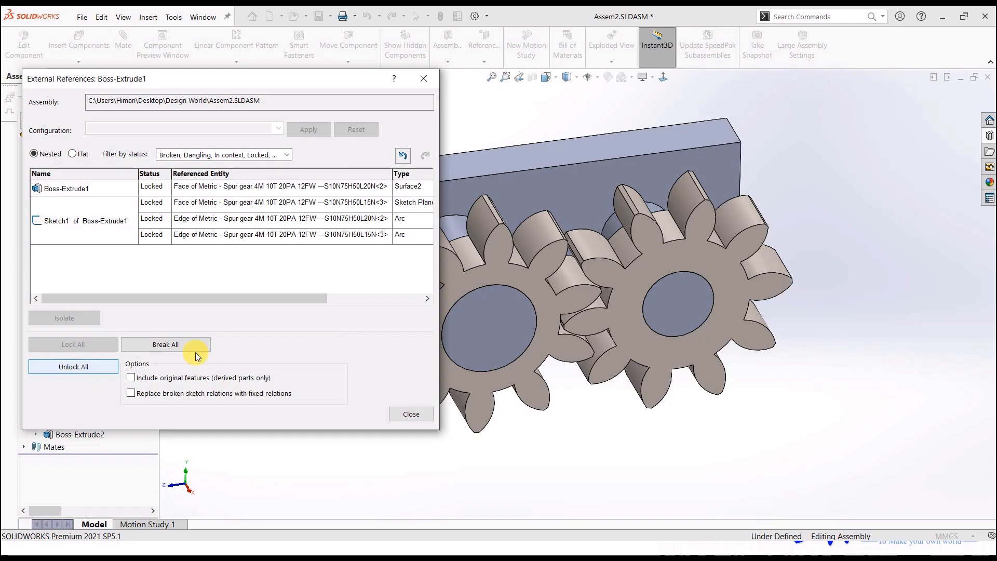
{"action": "left_click", "coordinate": [410, 415]}
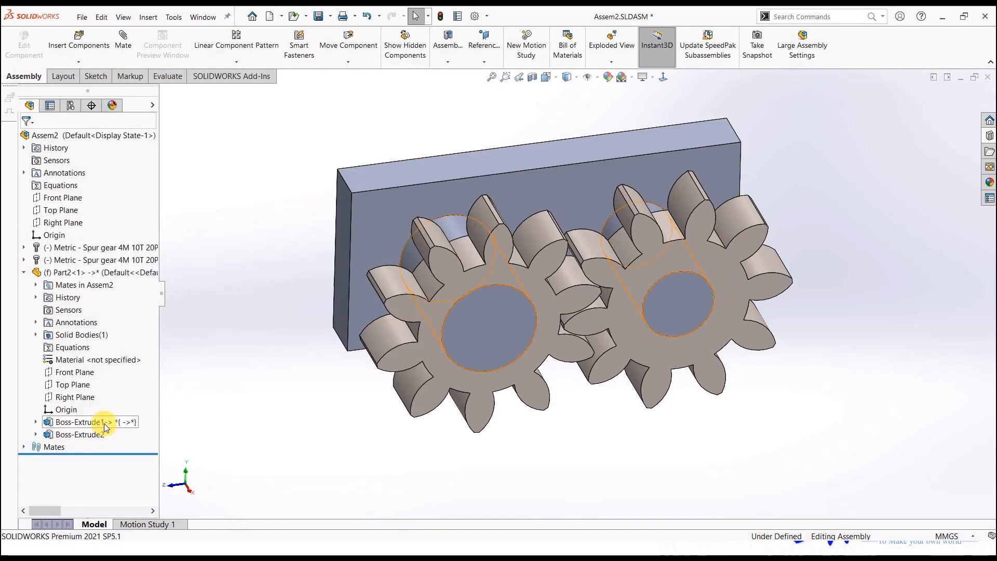
Configure the first Metric spur gear in Assem2 with a nominal shaft diameter of 22.
{"action": "mouse_move", "coordinate": [106, 426]}
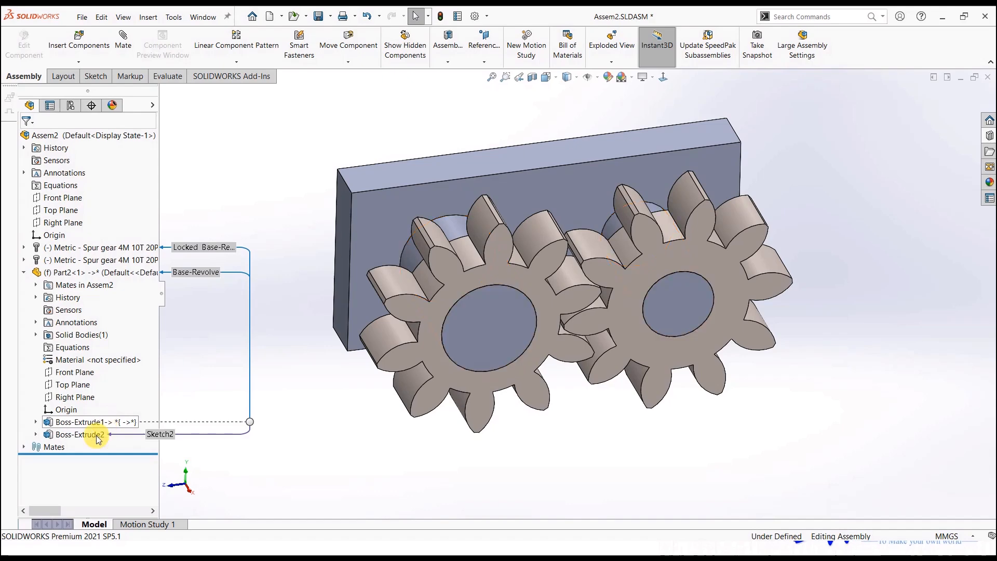
{"action": "right_click", "coordinate": [71, 252]}
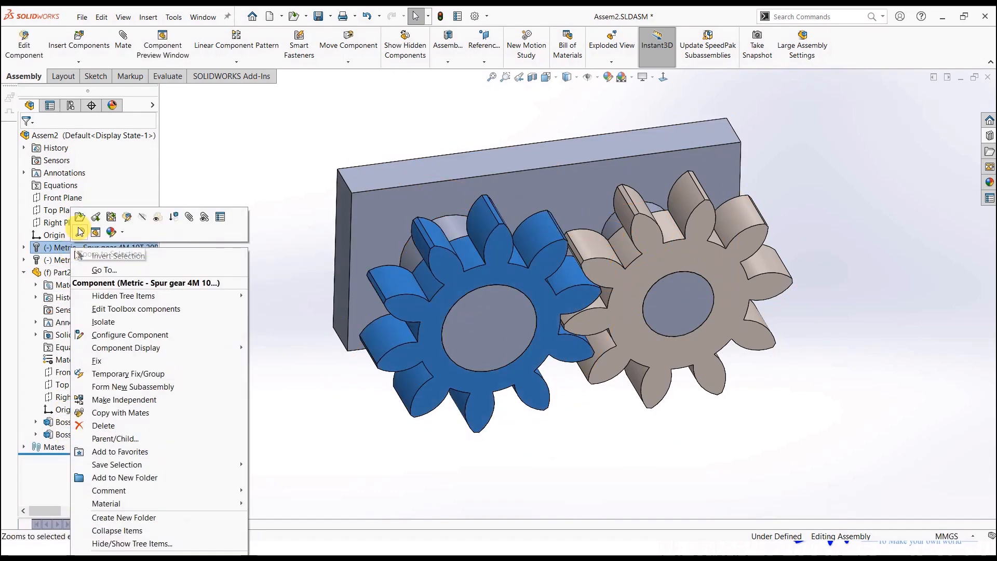
{"action": "left_click", "coordinate": [116, 307]}
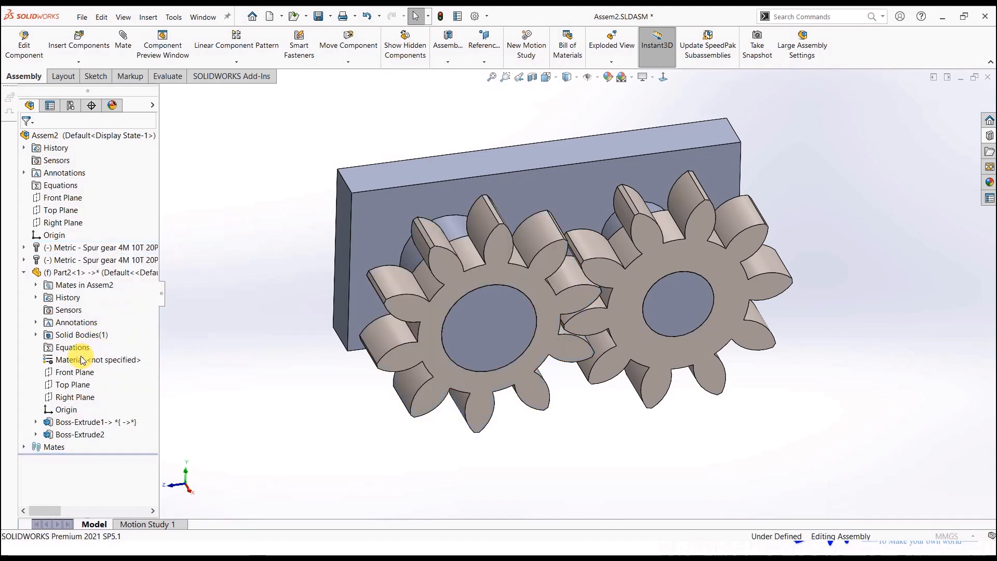
{"action": "left_click_drag", "start_coordinate": [147, 373], "coordinate": [147, 419]}
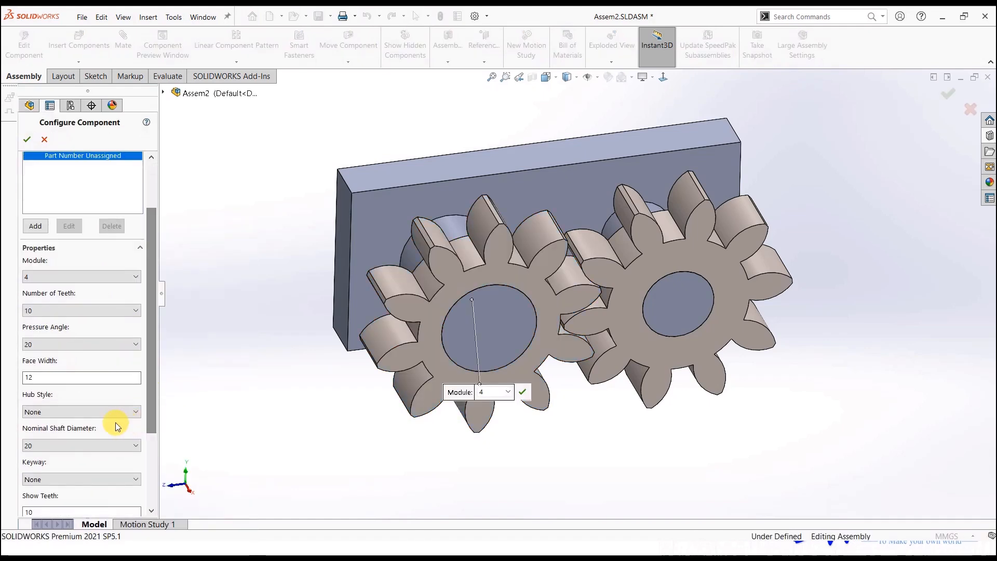
{"action": "left_click", "coordinate": [45, 443]}
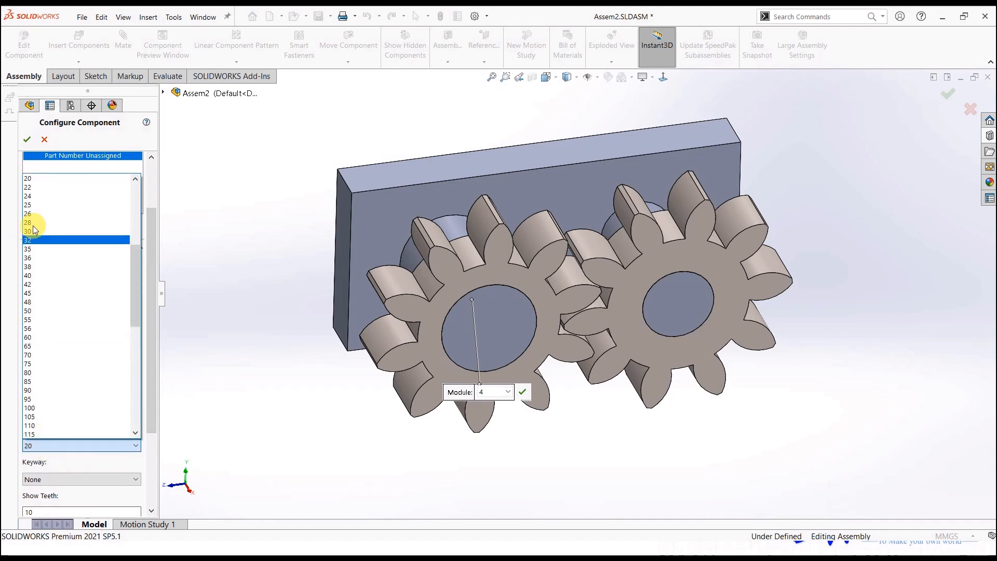
{"action": "left_click", "coordinate": [33, 189]}
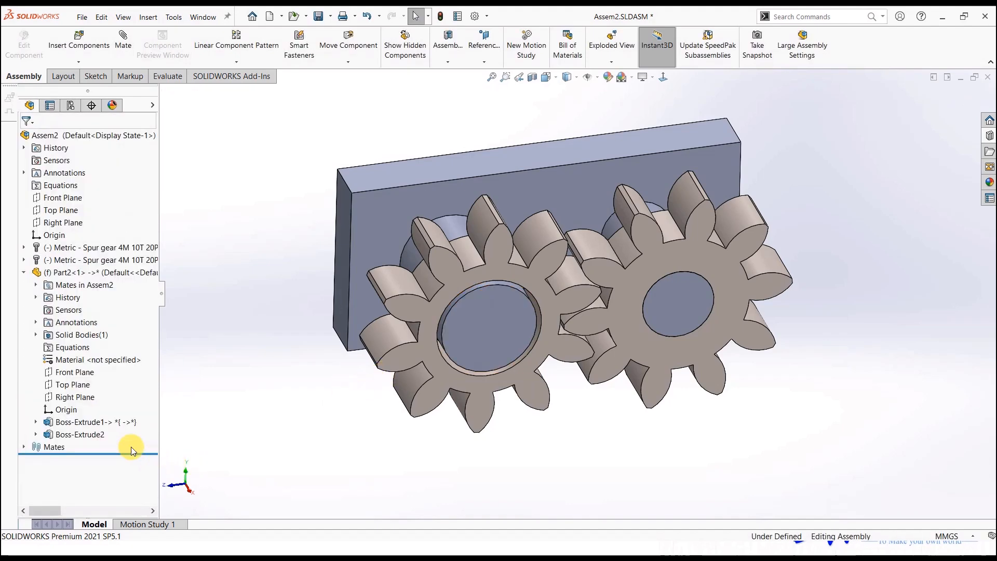
Unlock all external references of Part2's Boss-Extrude1 feature.
{"action": "right_click", "coordinate": [105, 423]}
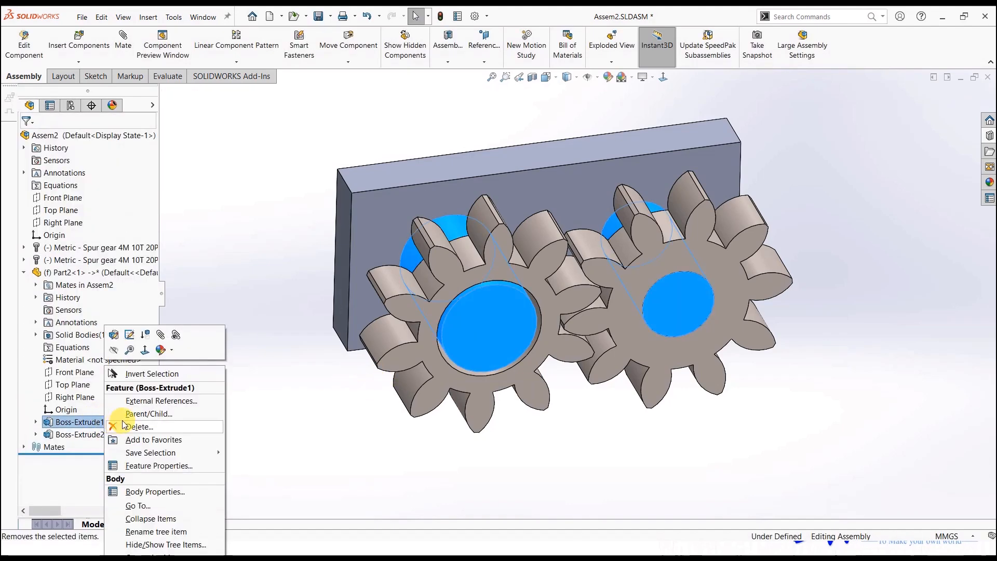
{"action": "left_click", "coordinate": [140, 401]}
{"action": "left_click", "coordinate": [106, 367]}
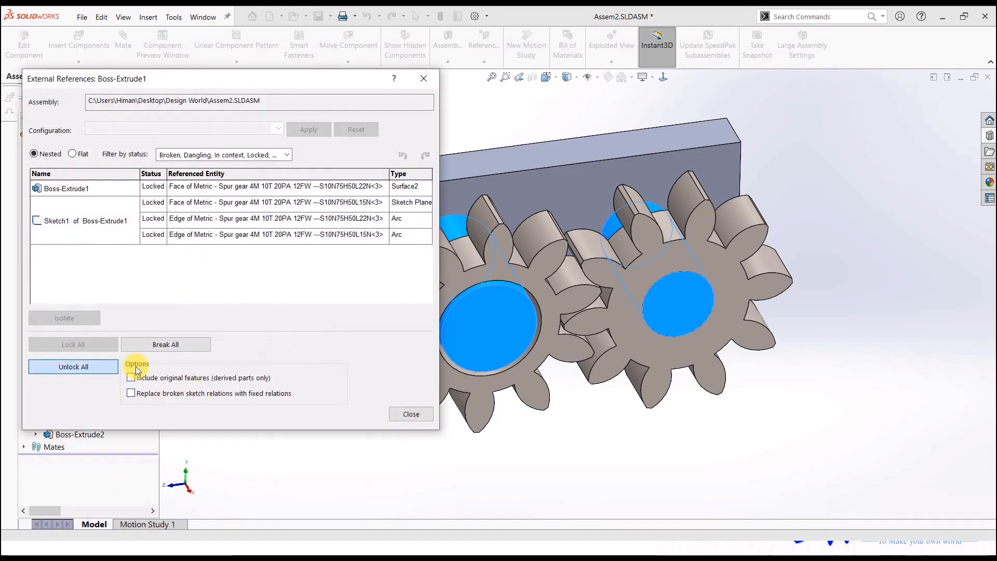
{"action": "left_click", "coordinate": [411, 414]}
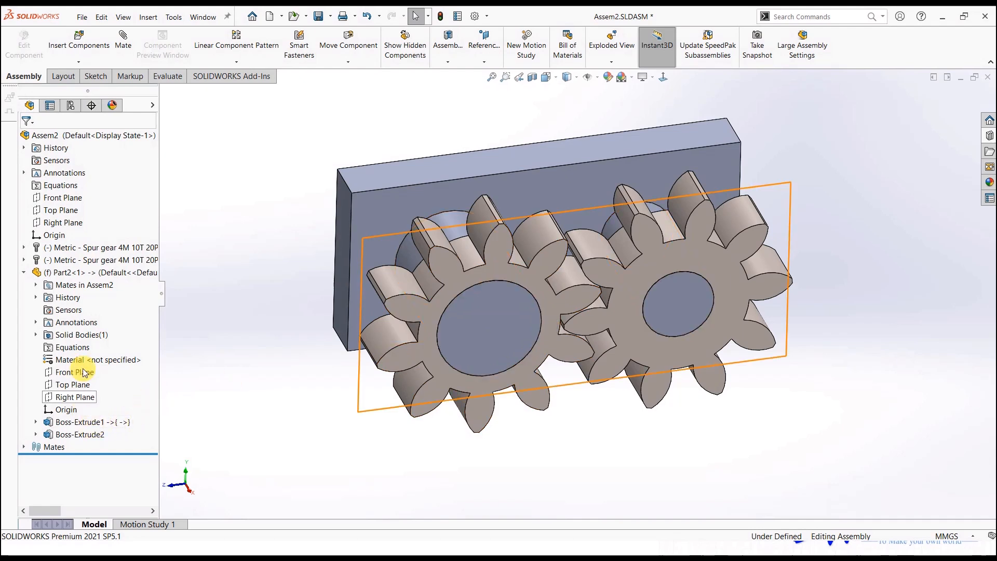
{"action": "mouse_move", "coordinate": [83, 281]}
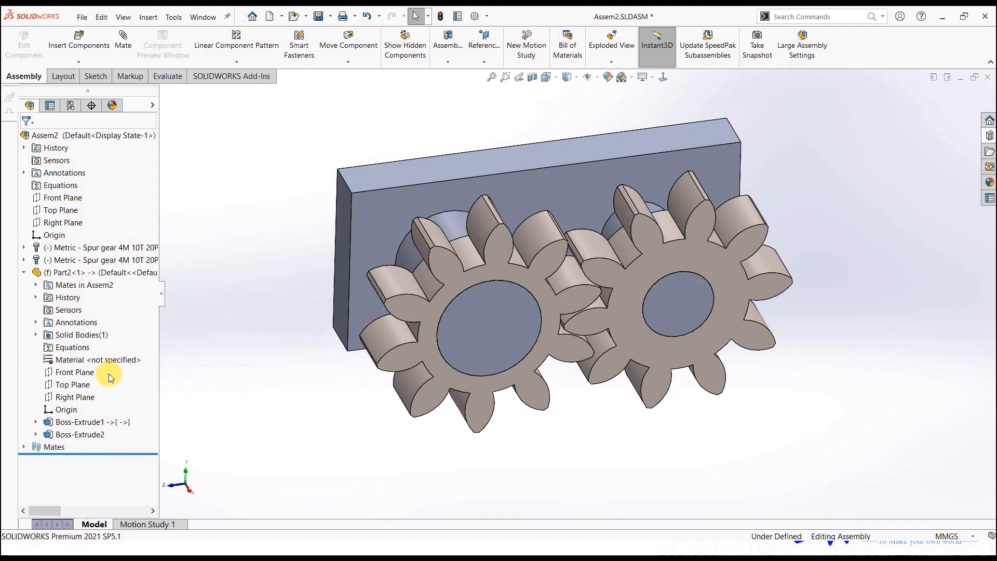
Close Assem2 without saving, then switch to the PowerPoint slide show and advance to the Assembly Features slide.
{"action": "left_click", "coordinate": [987, 77]}
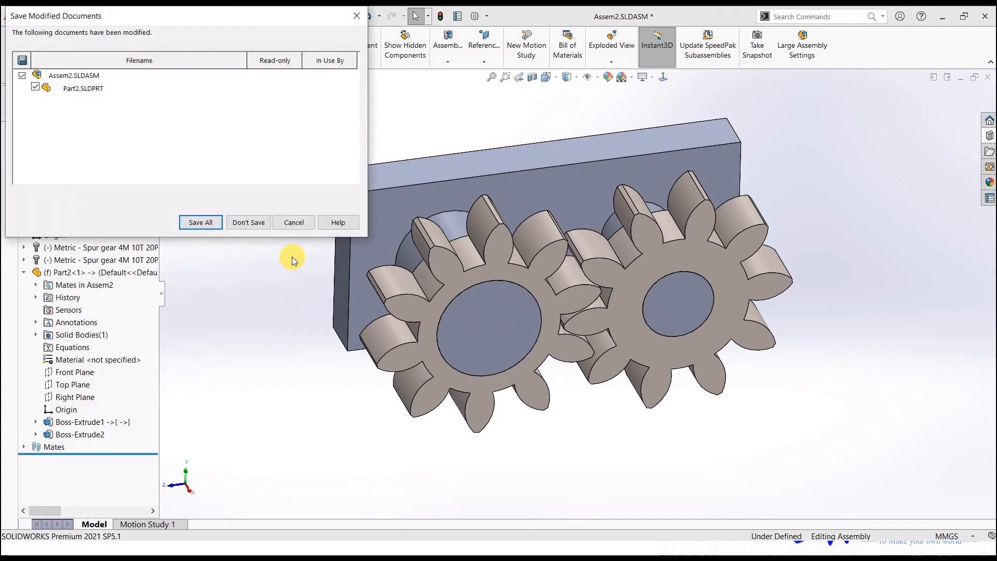
{"action": "left_click", "coordinate": [249, 227]}
{"action": "key", "text": "alt+Tab"}
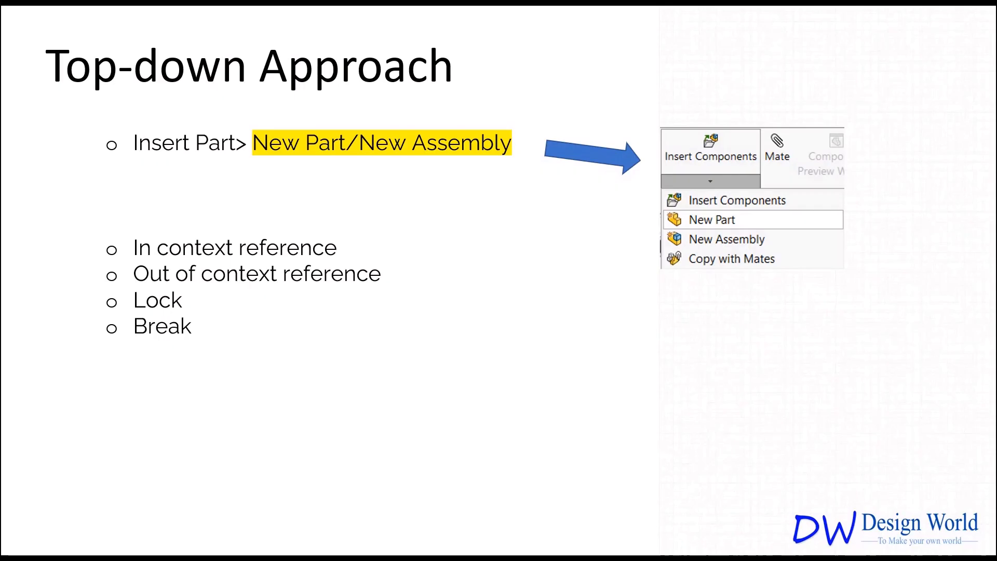
{"action": "left_click", "coordinate": [420, 241]}
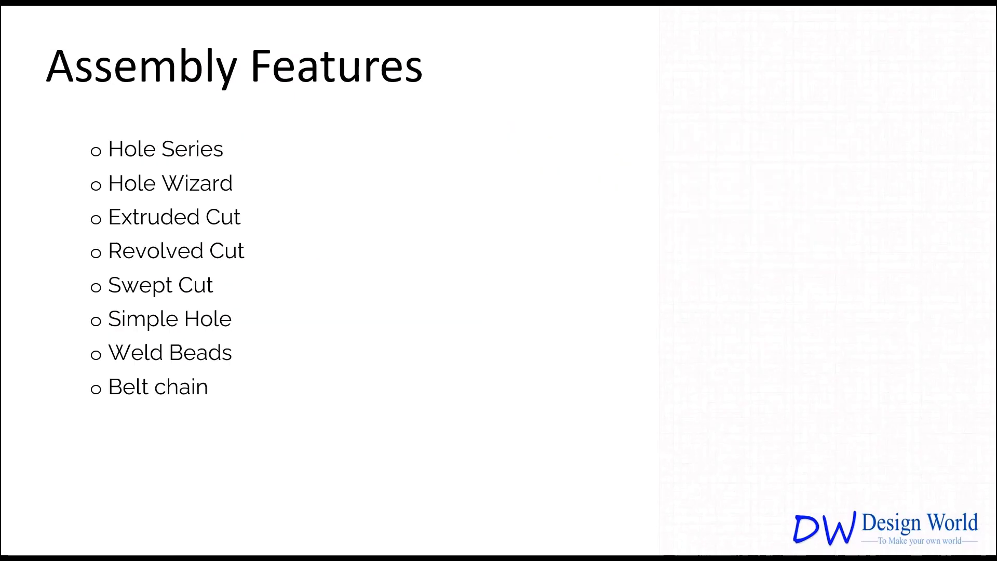
{"action": "key", "text": "alt+Tab"}
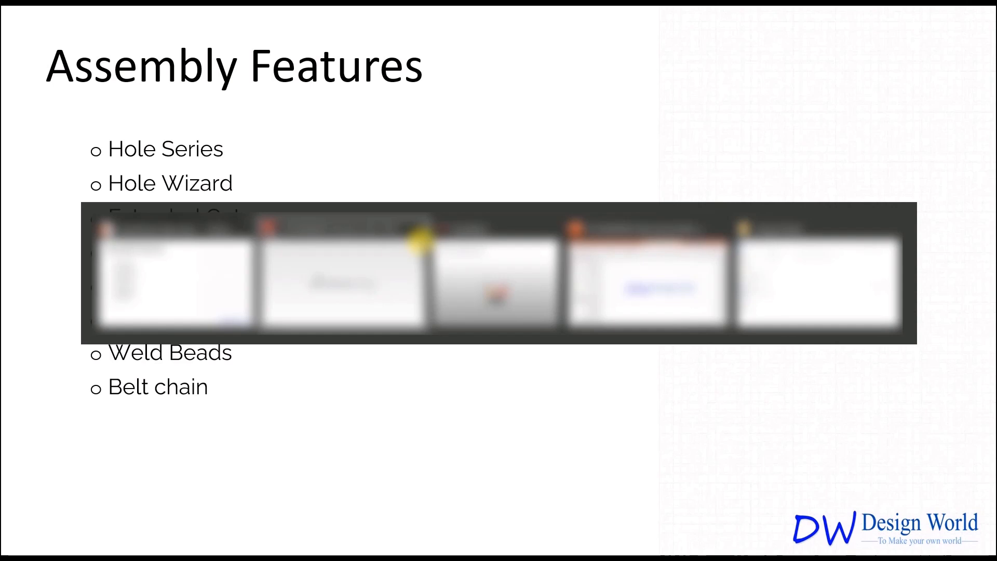
{"action": "key", "text": "alt+Tab"}
{"action": "key", "text": "alt+Tab"}
{"action": "key", "text": "alt+Tab"}
{"action": "key", "text": "alt+Tab"}
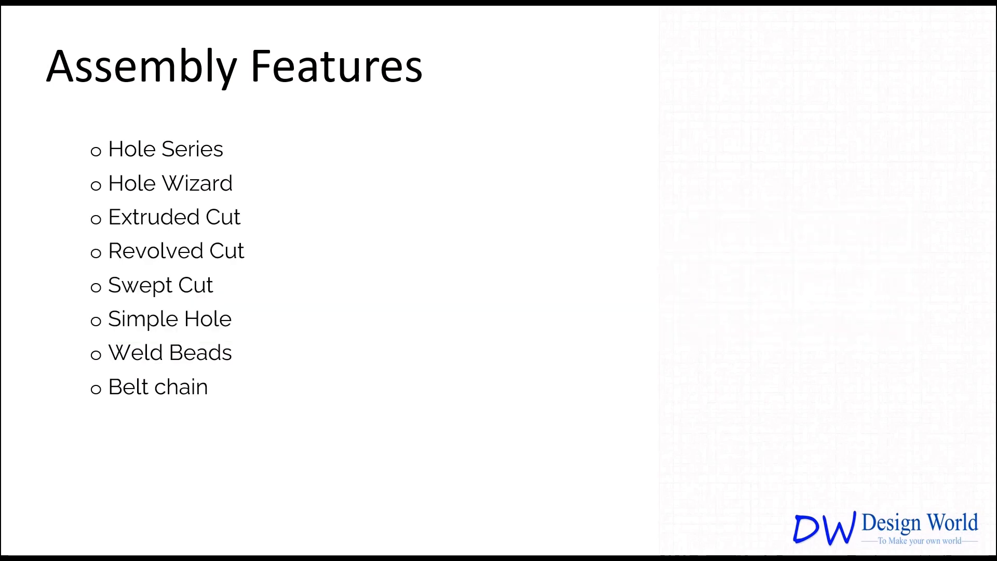
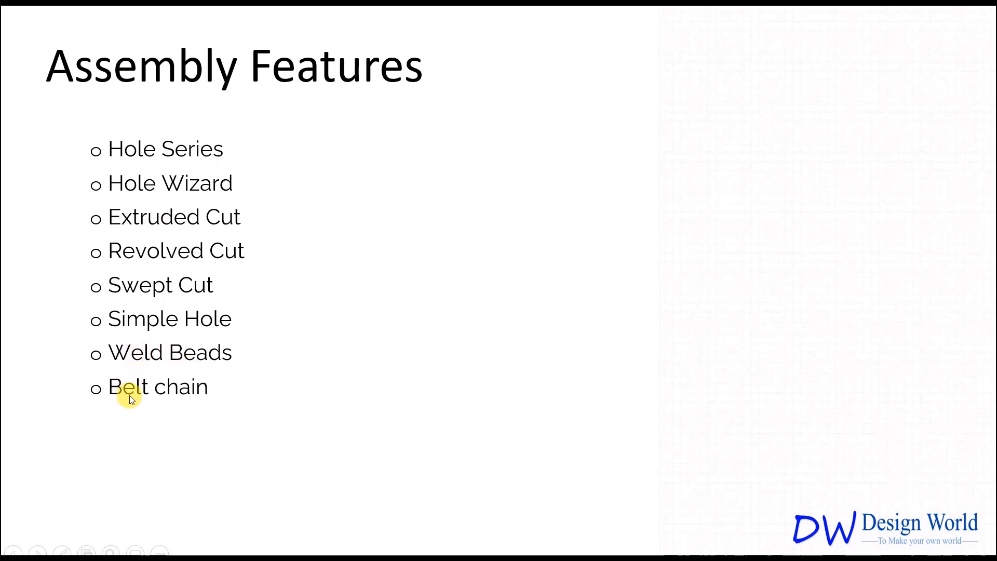
Switch back to SOLIDWORKS and open part 18 from the Assembly features folder.
{"action": "key", "text": "alt+Tab"}
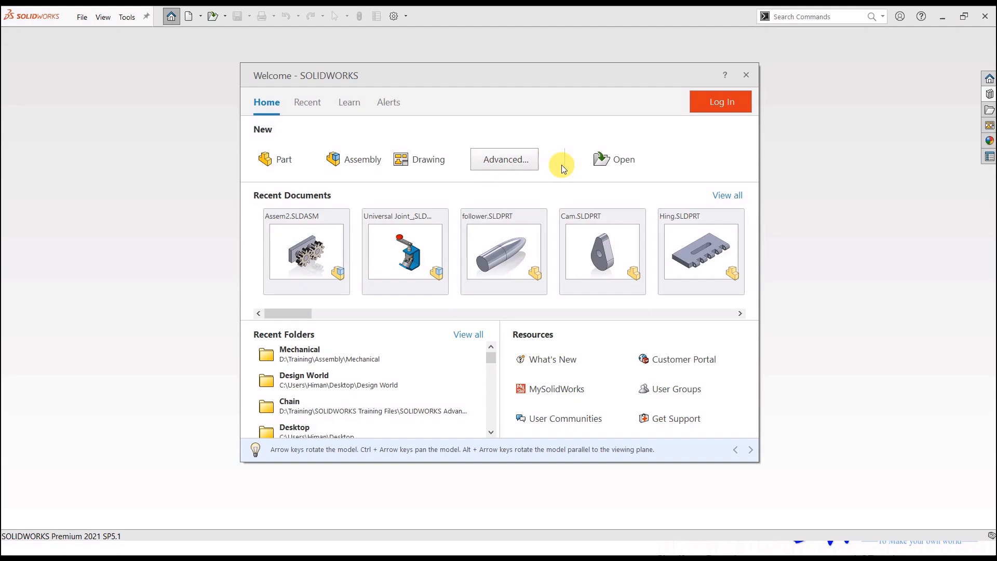
{"action": "left_click", "coordinate": [605, 165]}
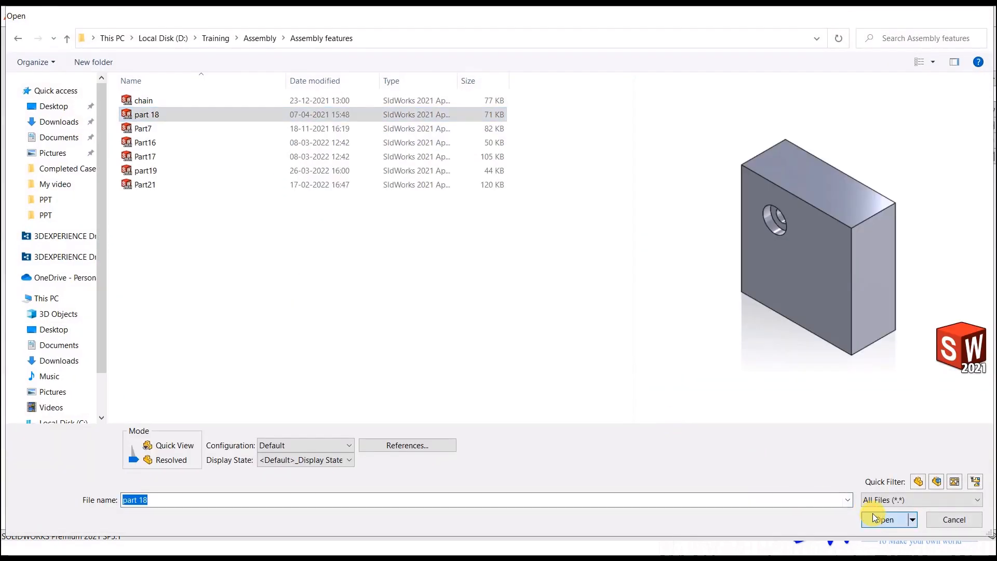
{"action": "left_click", "coordinate": [875, 517]}
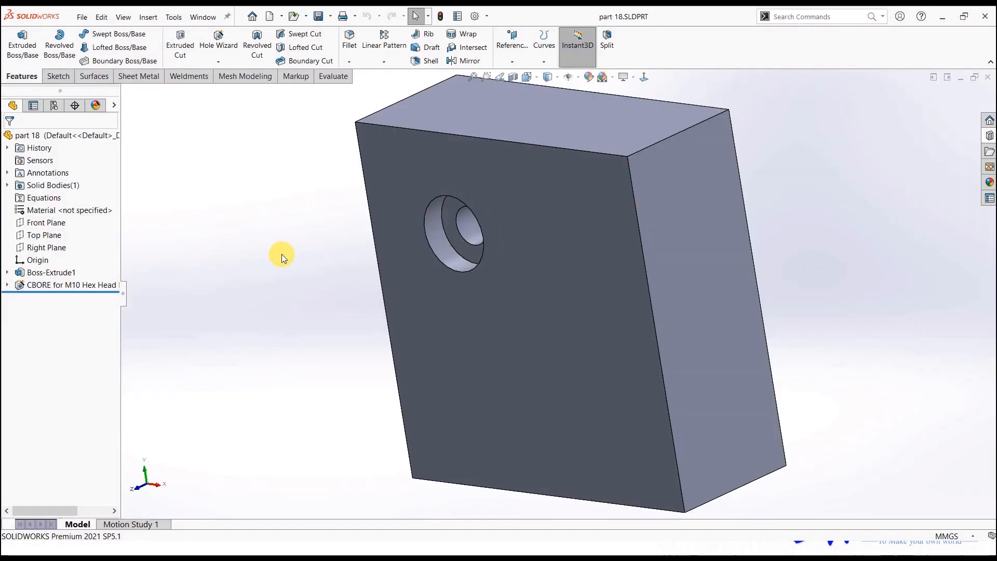
Make a new assembly from part 18, using the Assembly template and placing the part at the origin.
{"action": "middle_click_drag", "start_coordinate": [282, 254], "coordinate": [377, 338]}
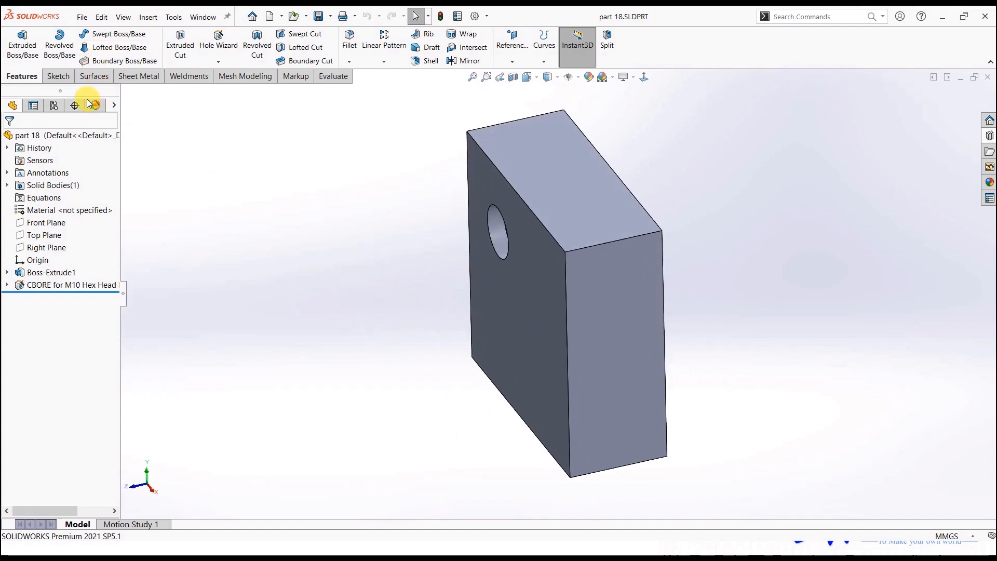
{"action": "left_click", "coordinate": [82, 17]}
{"action": "left_click", "coordinate": [87, 119]}
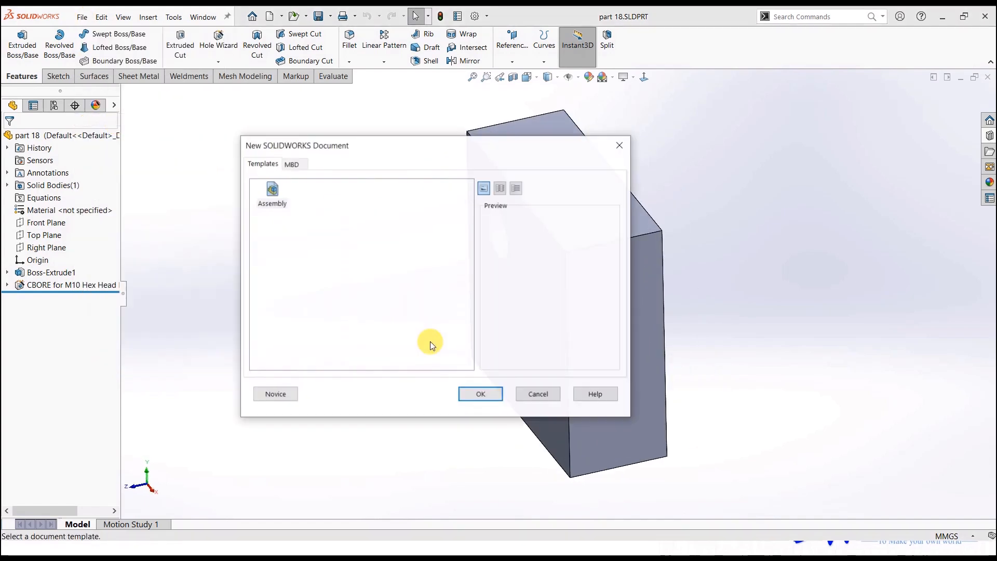
{"action": "left_click", "coordinate": [479, 397]}
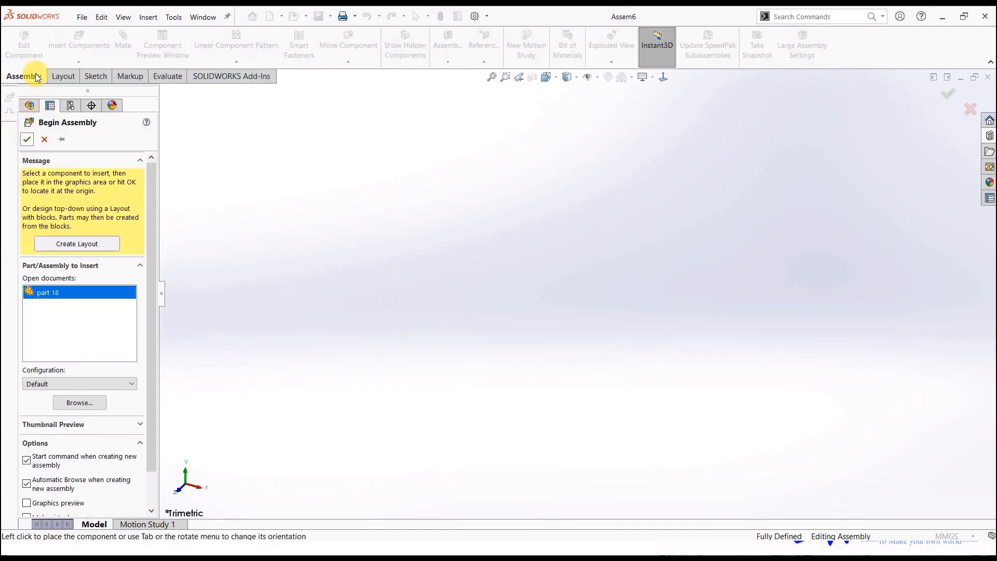
Insert Part16 from the Assembly features folder into the assembly, beside part 18.
{"action": "left_click", "coordinate": [81, 48]}
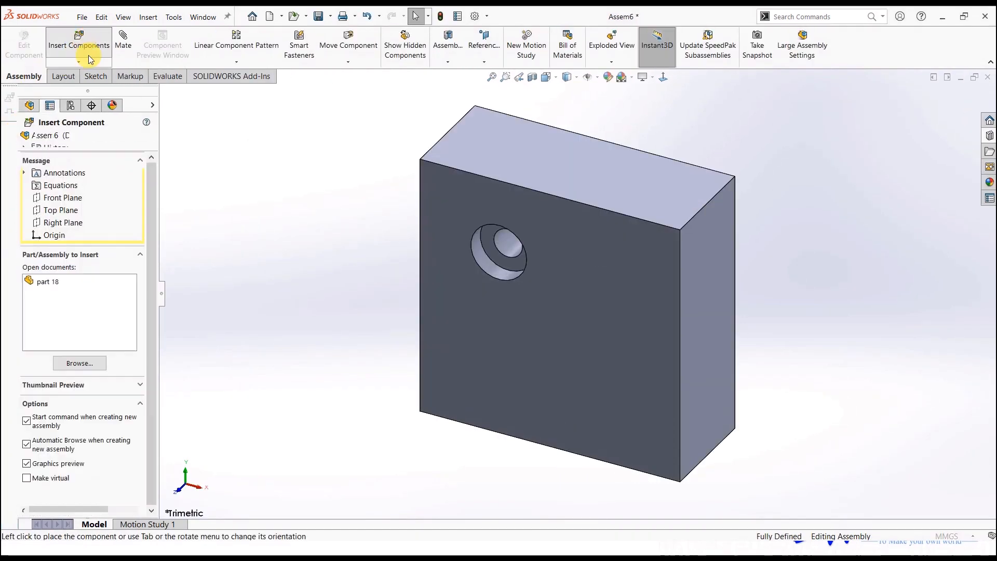
{"action": "left_click", "coordinate": [80, 362]}
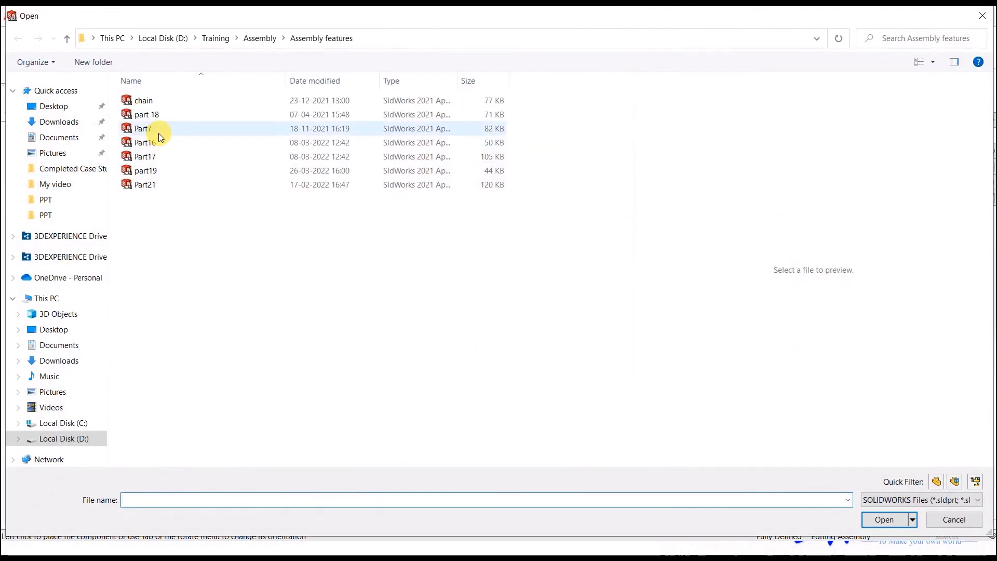
{"action": "left_click", "coordinate": [158, 133]}
{"action": "left_click", "coordinate": [188, 145]}
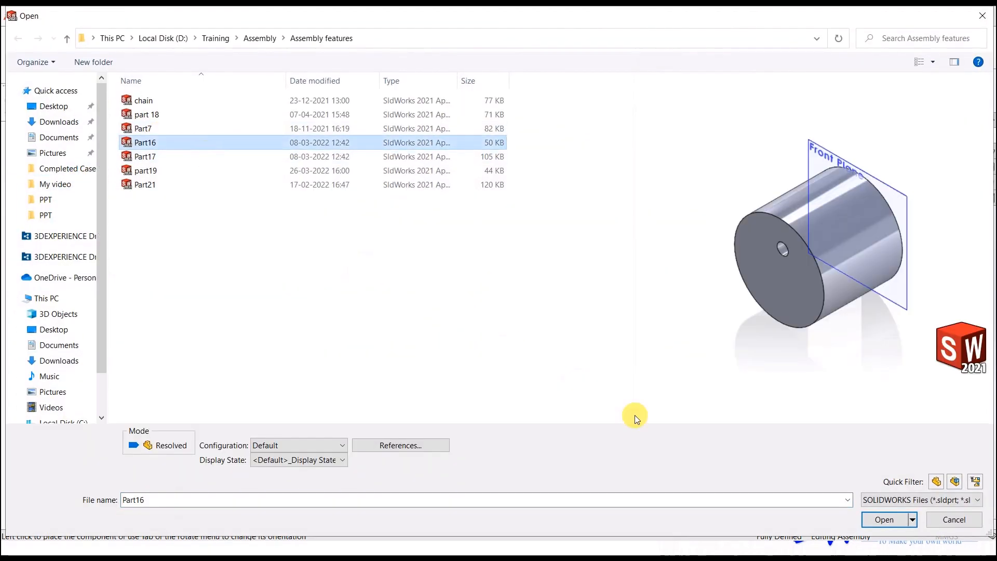
{"action": "left_click", "coordinate": [901, 530]}
{"action": "left_click", "coordinate": [837, 282]}
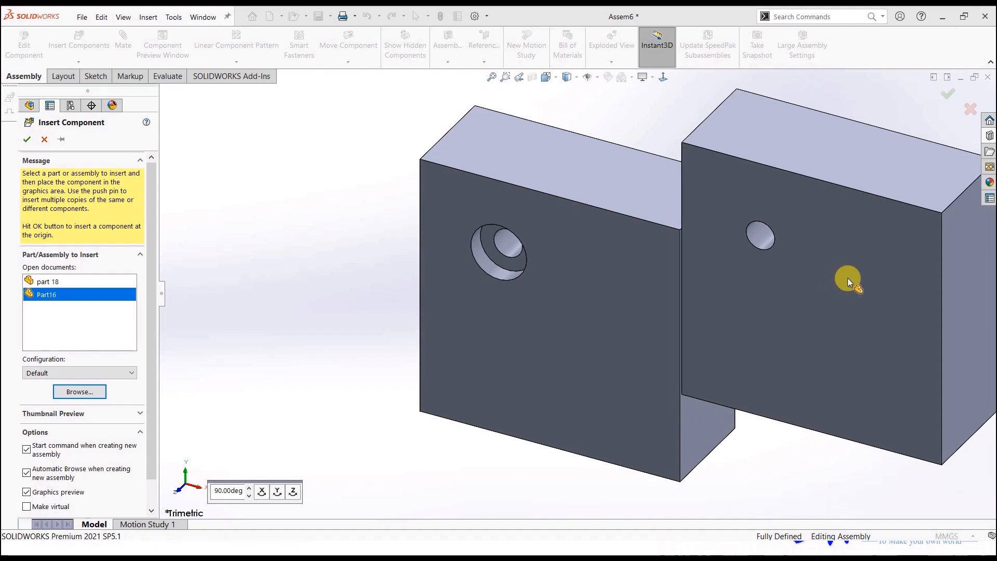
Open Part16 in its own window and suppress its M10 Clearance Hole1 feature.
{"action": "left_click", "coordinate": [793, 284]}
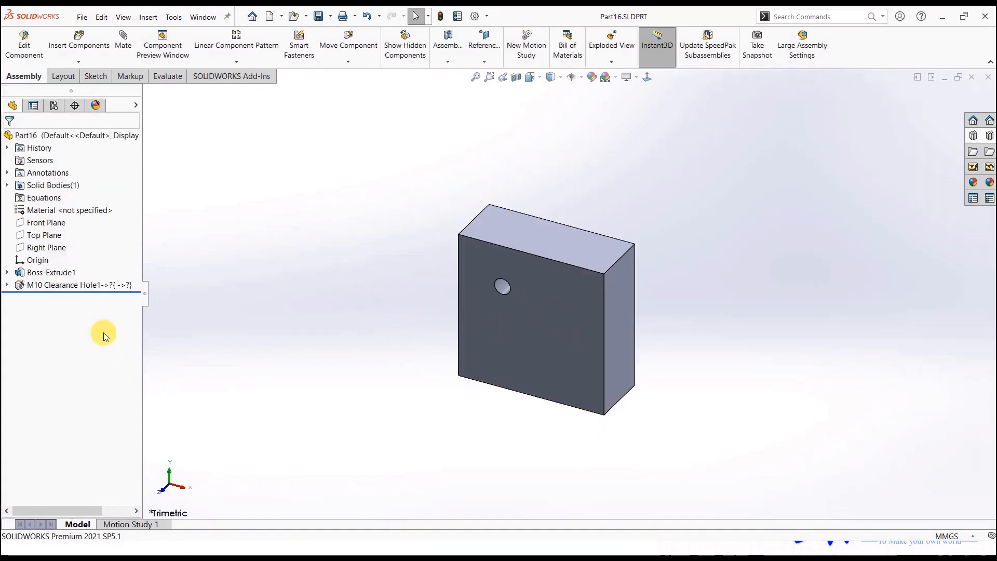
{"action": "right_click", "coordinate": [57, 285]}
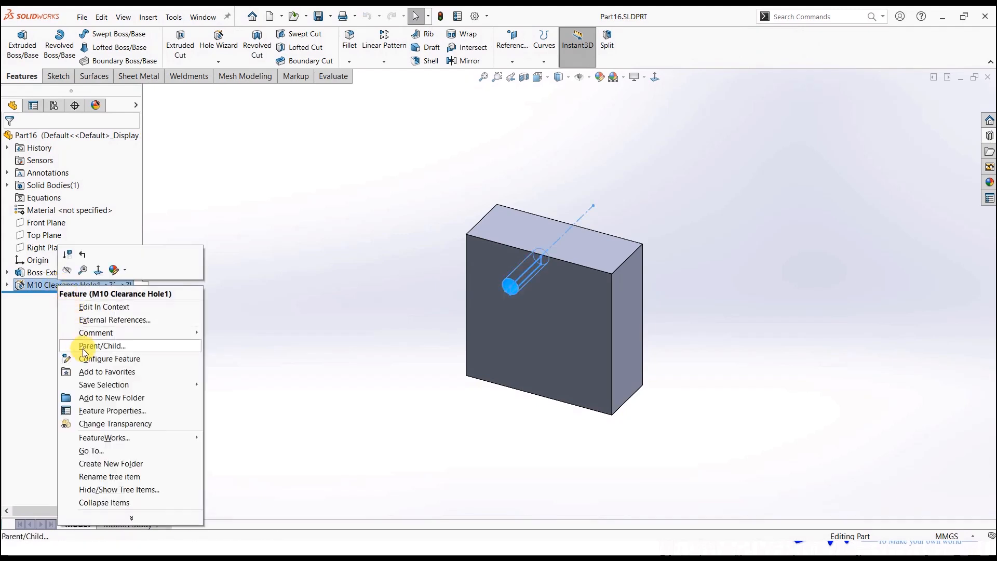
{"action": "left_click", "coordinate": [67, 254]}
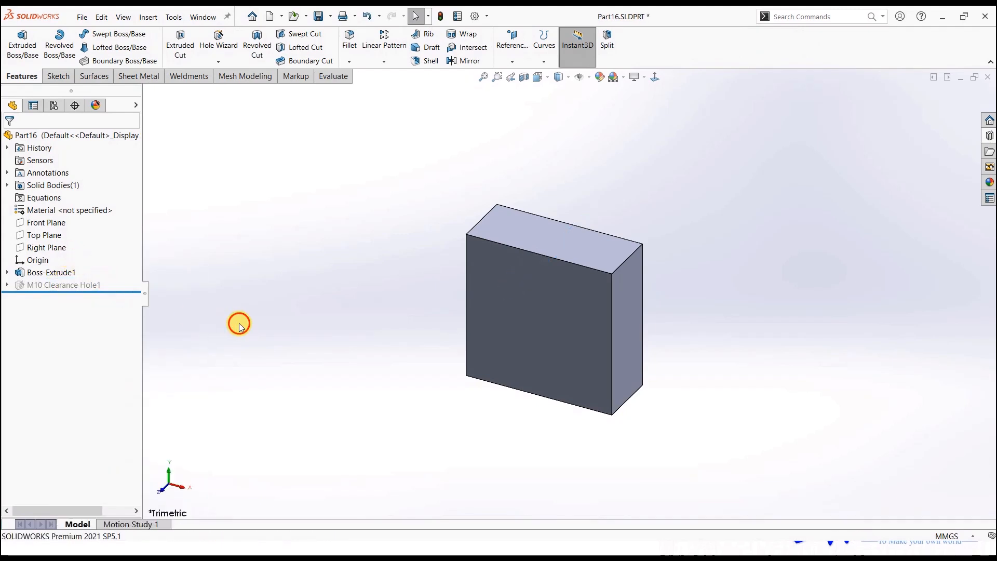
{"action": "right_click", "coordinate": [74, 285]}
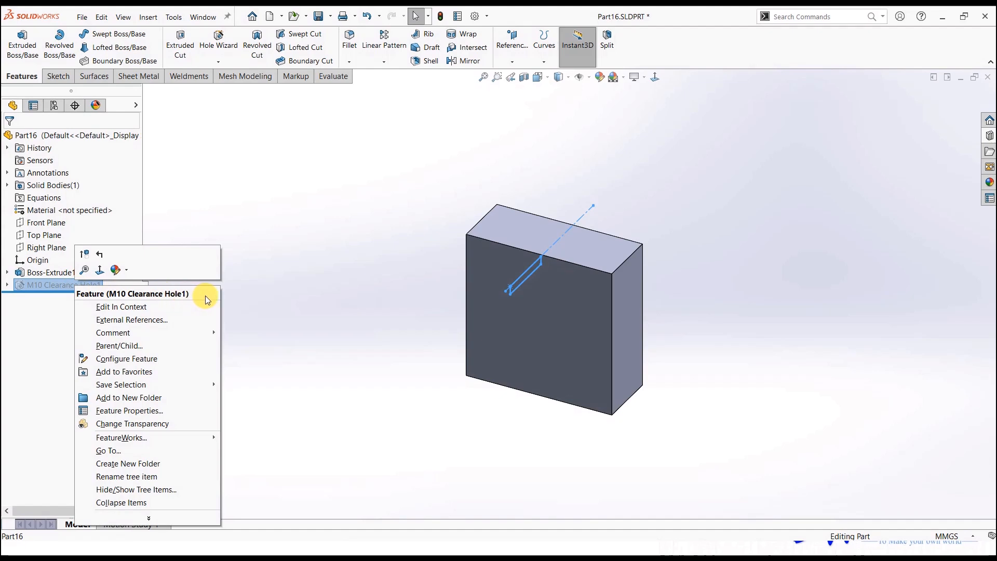
{"action": "left_click", "coordinate": [254, 295]}
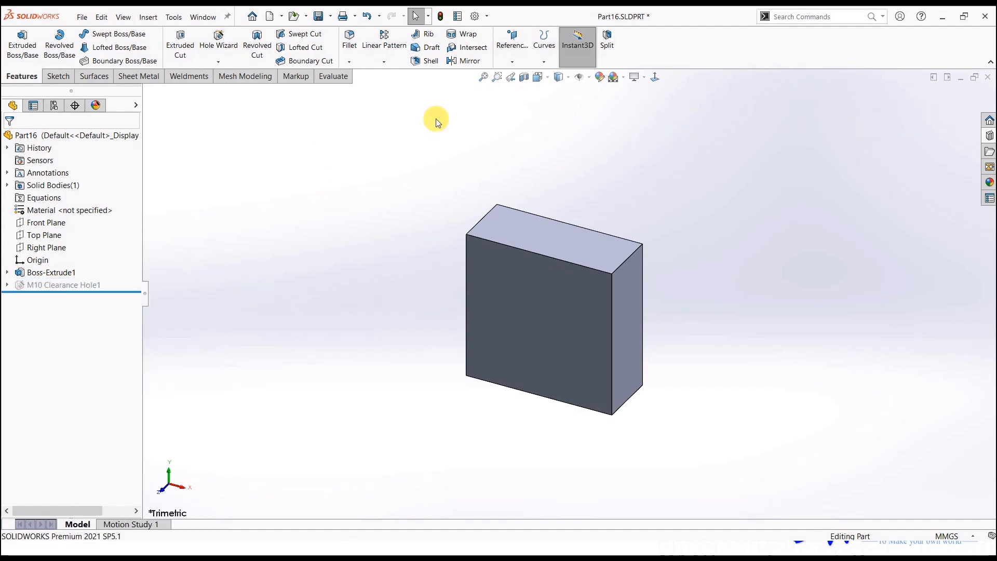
Return to the Assem6 window and rebuild the assembly with the changed Part16.
{"action": "left_click", "coordinate": [203, 16]}
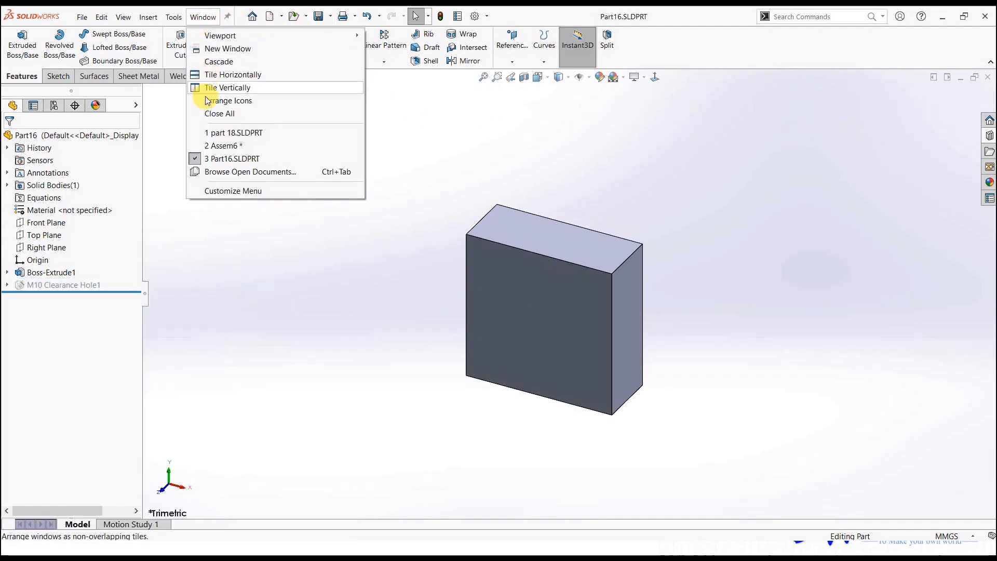
{"action": "left_click", "coordinate": [222, 147]}
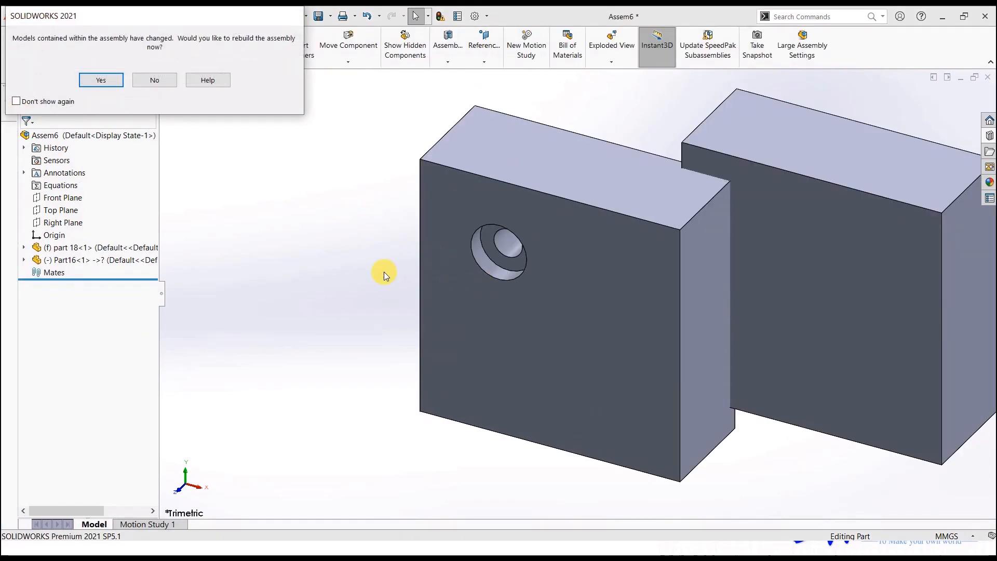
{"action": "left_click", "coordinate": [87, 79]}
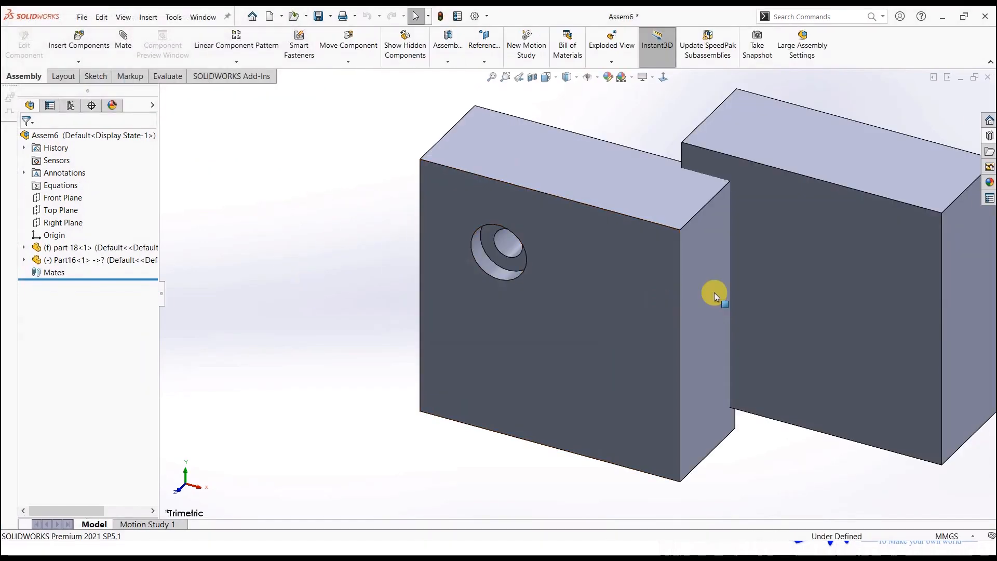
Mate the facing large faces of Part16 and part 18 as coincident.
{"action": "left_click", "coordinate": [823, 279]}
{"action": "middle_click_drag", "start_coordinate": [822, 278], "coordinate": [793, 422]}
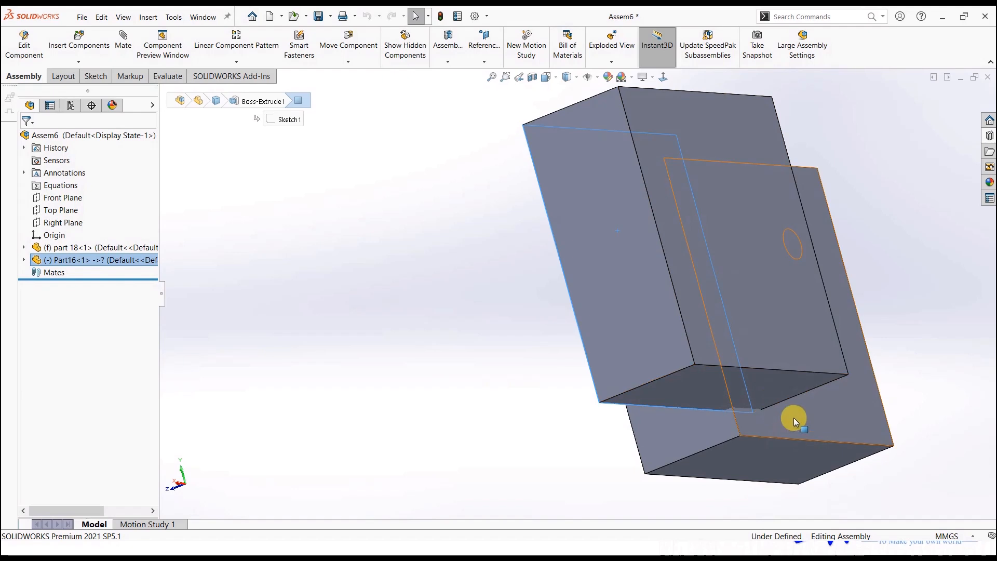
{"action": "left_click", "coordinate": [794, 419], "text": "ctrl"}
{"action": "left_click", "coordinate": [824, 410]}
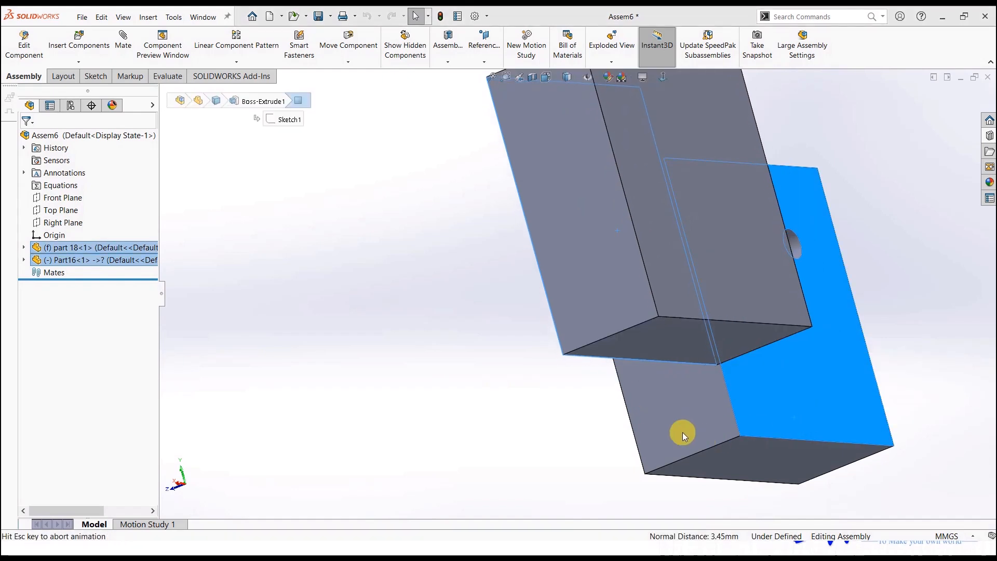
Add a coincident mate between the matching 40 mm lower side edges of Part16 and part 18 to align the blocks.
{"action": "left_click", "coordinate": [625, 294]}
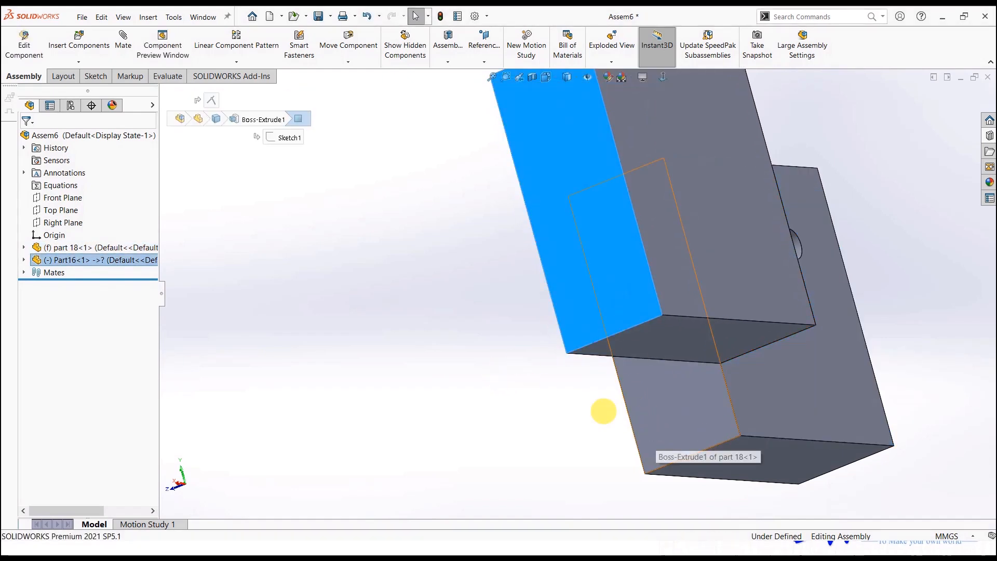
{"action": "left_click", "coordinate": [603, 411]}
{"action": "left_click", "coordinate": [582, 347]}
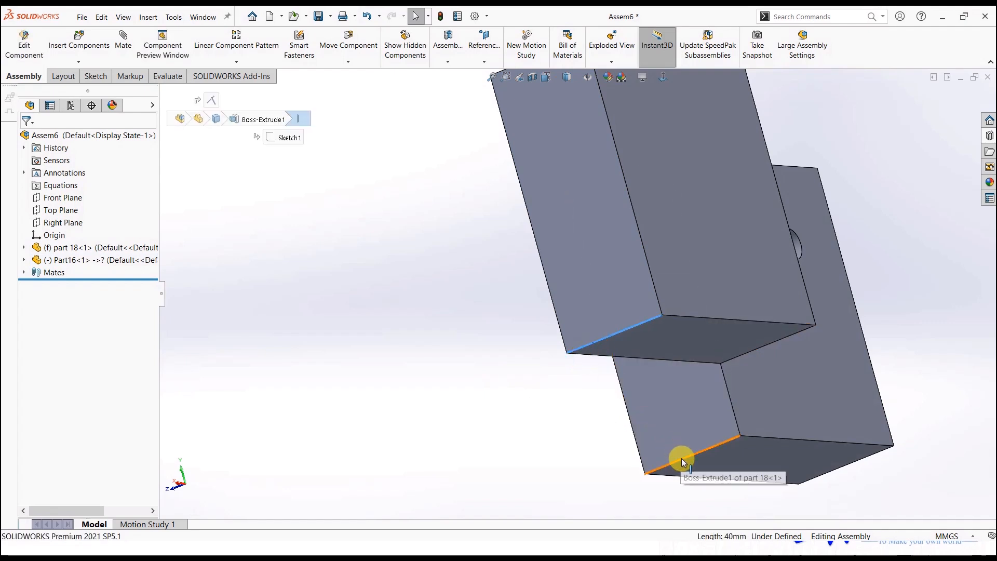
{"action": "left_click", "coordinate": [682, 458], "text": "ctrl"}
{"action": "left_click", "coordinate": [710, 452]}
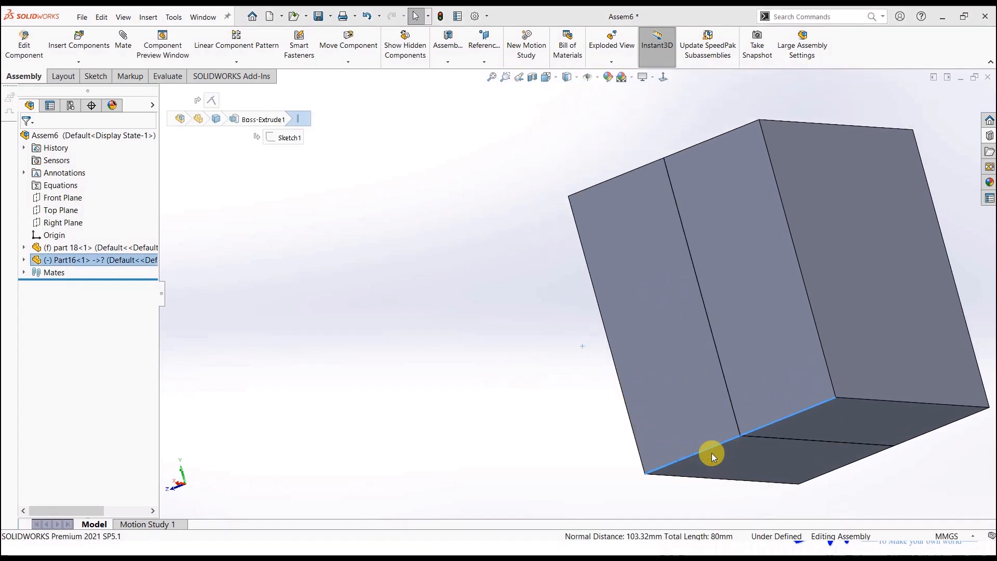
Insert Part17 from the Assembly features folder into the assembly, beside the two blocks.
{"action": "middle_click_drag", "start_coordinate": [580, 385], "coordinate": [640, 367]}
{"action": "left_click", "coordinate": [95, 38]}
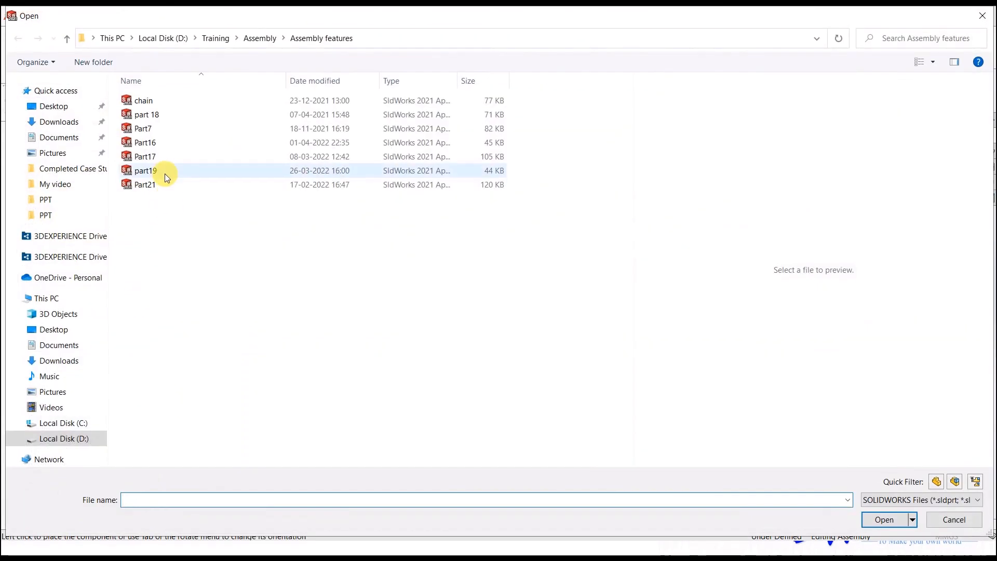
{"action": "left_click", "coordinate": [165, 174]}
{"action": "left_click", "coordinate": [164, 155]}
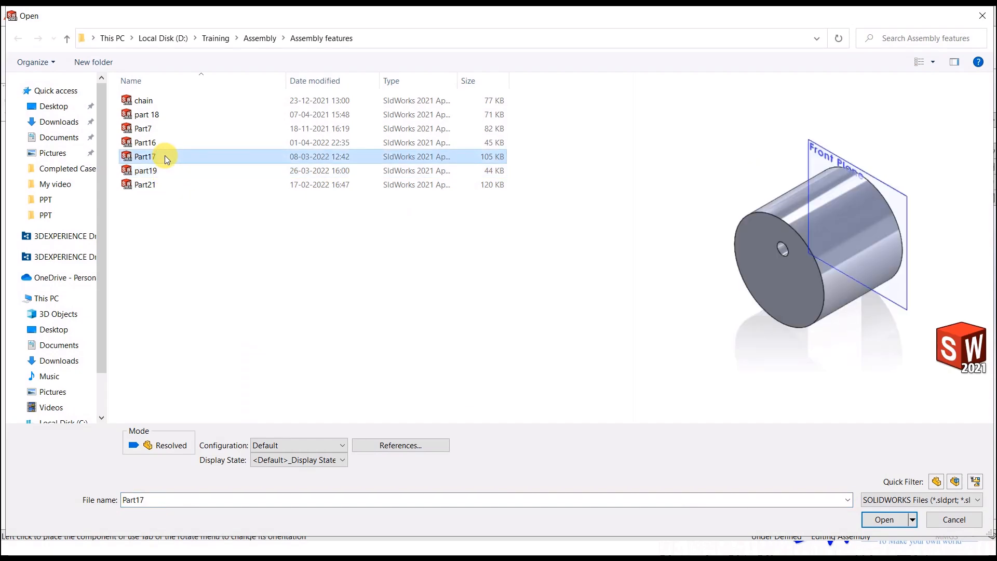
{"action": "left_click", "coordinate": [884, 519]}
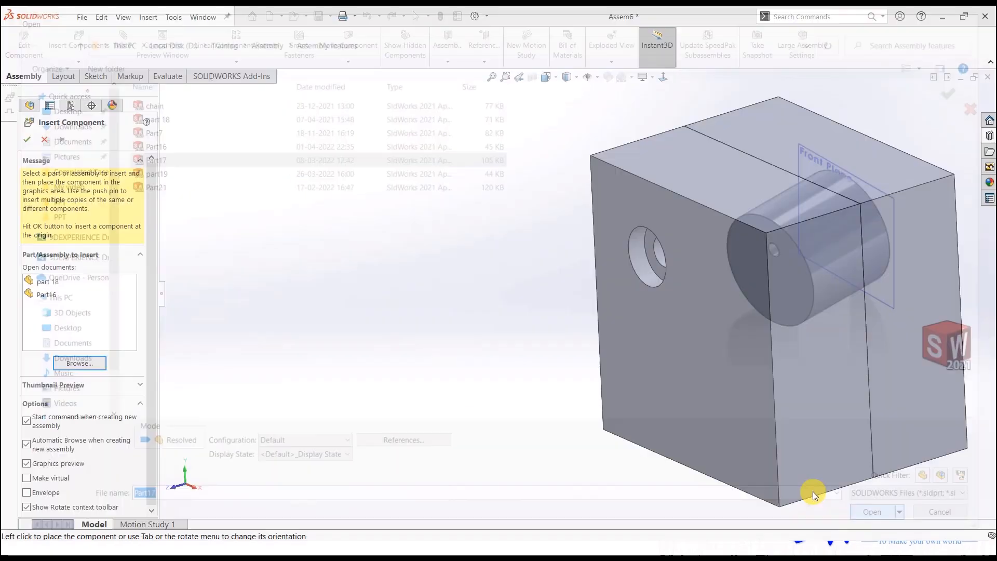
{"action": "left_click", "coordinate": [860, 366]}
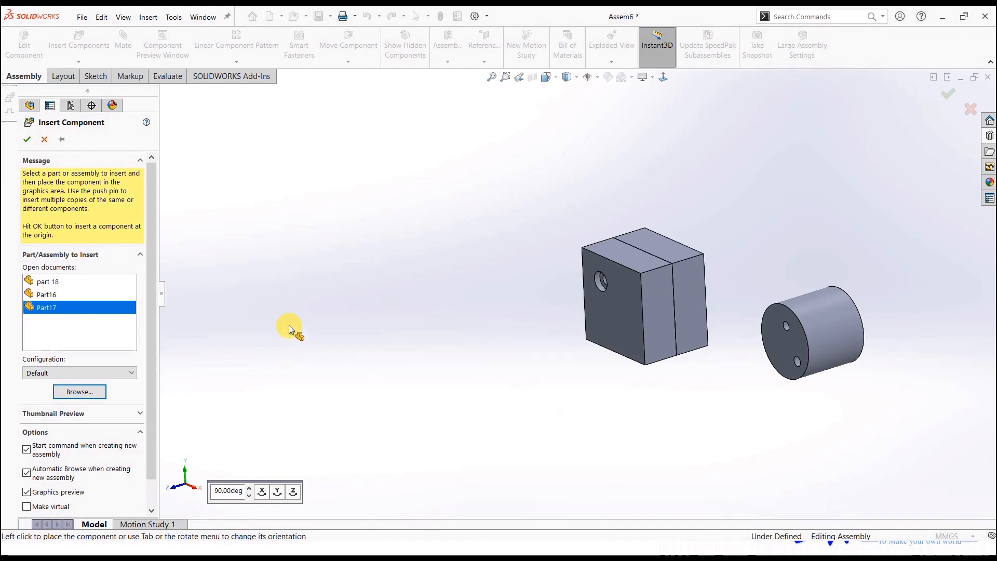
Open Part17 in its own window, suppress its M10 Clearance Hole1 and Cut-Extrude1 features, and save the part.
{"action": "left_click", "coordinate": [85, 273]}
{"action": "left_click", "coordinate": [99, 240]}
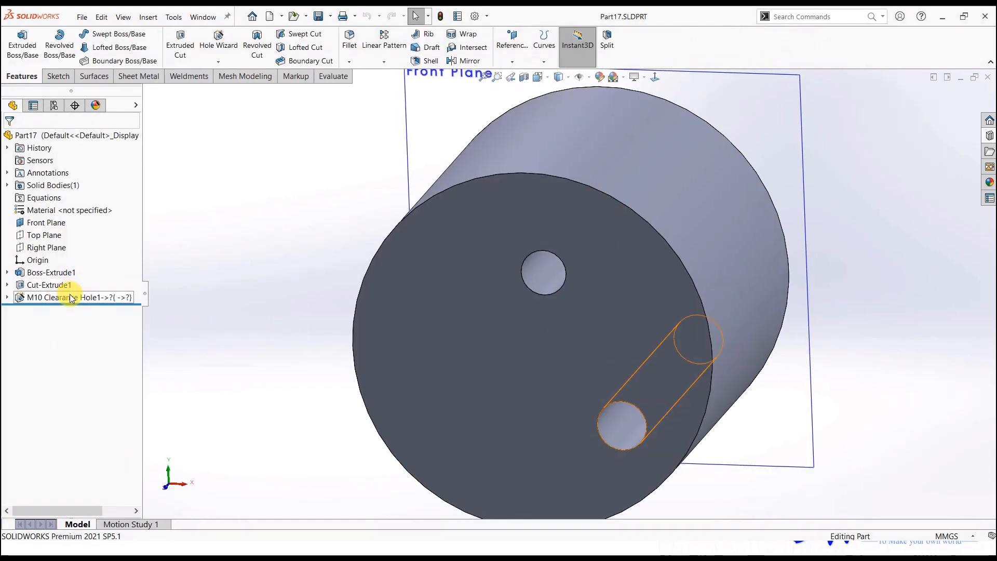
{"action": "right_click", "coordinate": [70, 297]}
{"action": "left_click", "coordinate": [84, 280]}
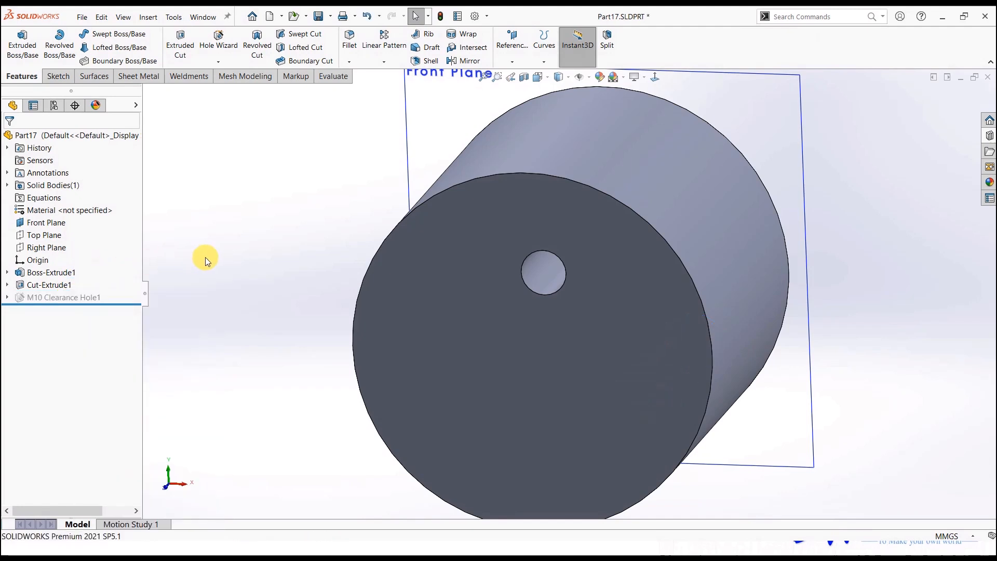
{"action": "right_click", "coordinate": [65, 285]}
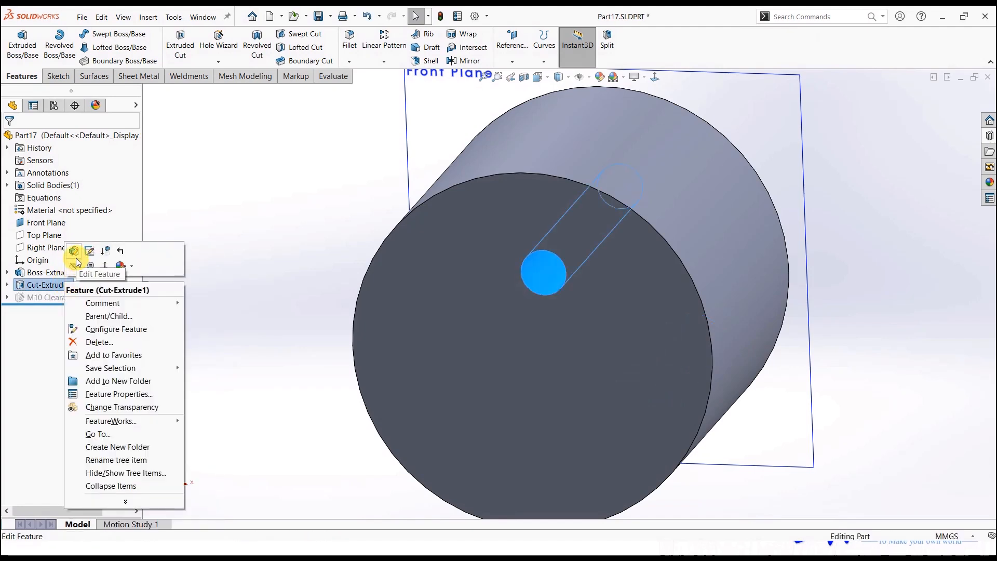
{"action": "left_click", "coordinate": [104, 254]}
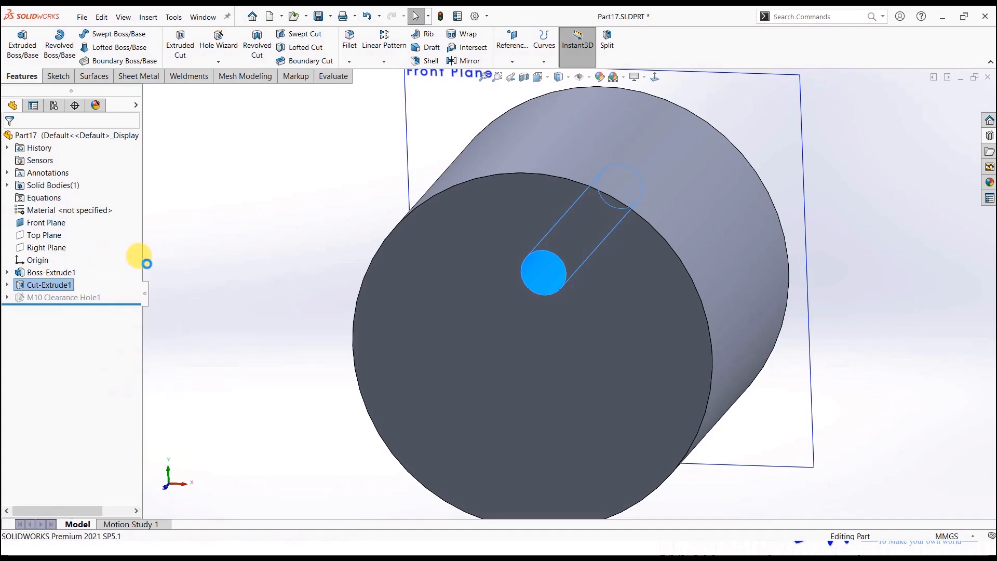
{"action": "left_click", "coordinate": [321, 16]}
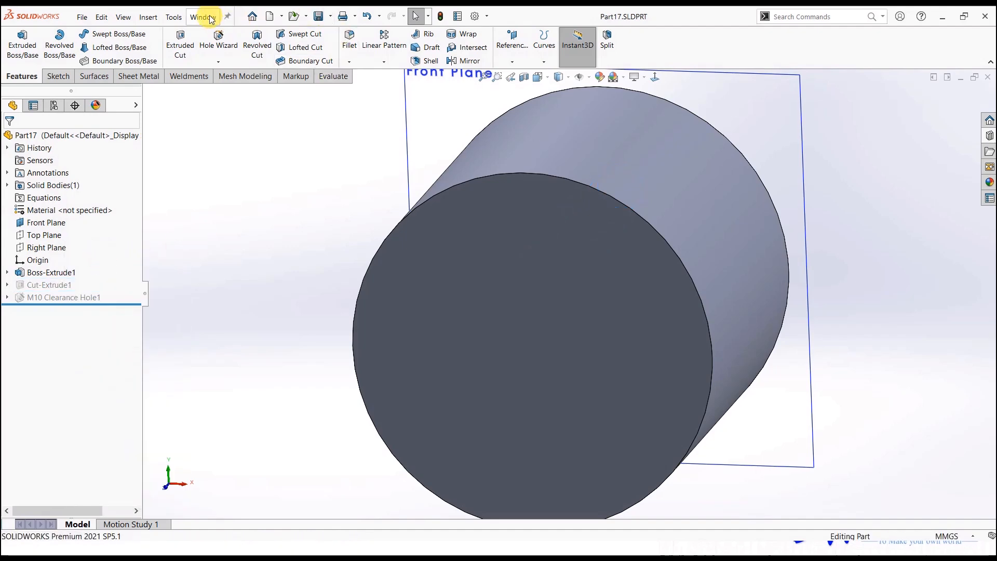
Return to the Assem6 window and rebuild the assembly with the changed Part17.
{"action": "left_click", "coordinate": [202, 17]}
{"action": "left_click", "coordinate": [235, 147]}
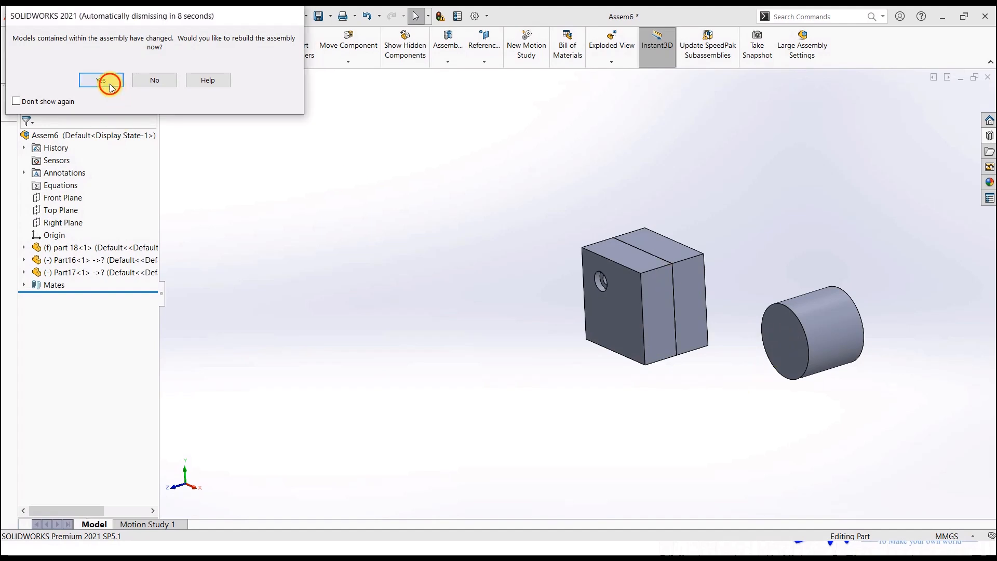
{"action": "left_click", "coordinate": [110, 83]}
Mate the flat end face of Part17 as coincident with the outer face of Part16.
{"action": "left_click", "coordinate": [747, 349]}
{"action": "middle_click_drag", "start_coordinate": [745, 351], "coordinate": [696, 374]}
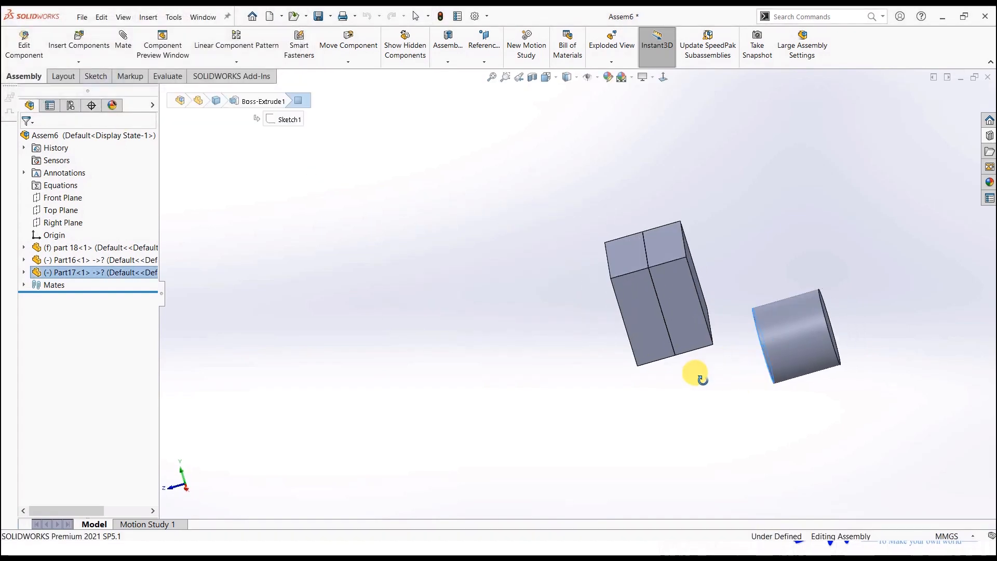
{"action": "left_click", "coordinate": [704, 282]}
{"action": "middle_click_drag", "start_coordinate": [716, 313], "coordinate": [779, 303]}
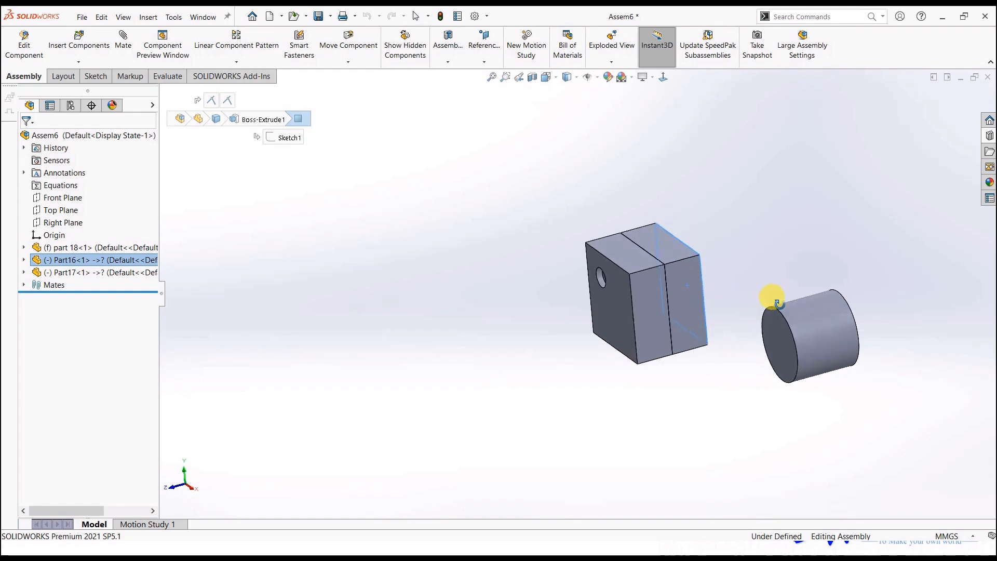
{"action": "left_click", "coordinate": [769, 332], "text": "ctrl"}
{"action": "left_click", "coordinate": [793, 326]}
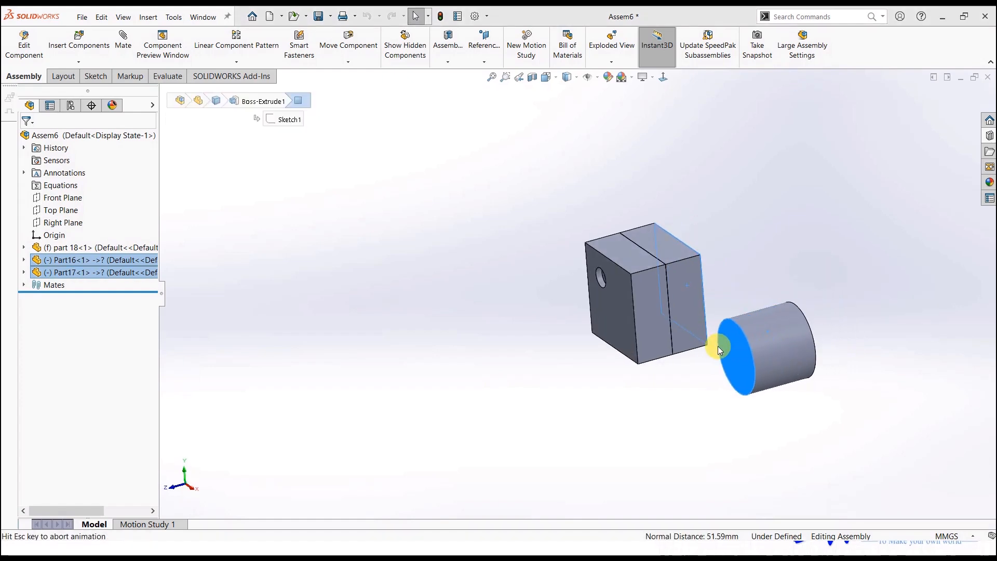
Move Part17 across Part16's outer face until the cylinder lies behind the counterbored hole of part 18.
{"action": "middle_click_drag", "start_coordinate": [699, 288], "coordinate": [675, 353]}
{"action": "left_click_drag", "start_coordinate": [728, 326], "coordinate": [671, 201]}
{"action": "middle_click_drag", "start_coordinate": [672, 223], "coordinate": [582, 259]}
{"action": "left_click_drag", "start_coordinate": [678, 239], "coordinate": [610, 238]}
{"action": "middle_click_drag", "start_coordinate": [610, 239], "coordinate": [693, 296]}
{"action": "scroll", "coordinate": [684, 252], "scroll_direction": "down", "scroll_amount": 3}
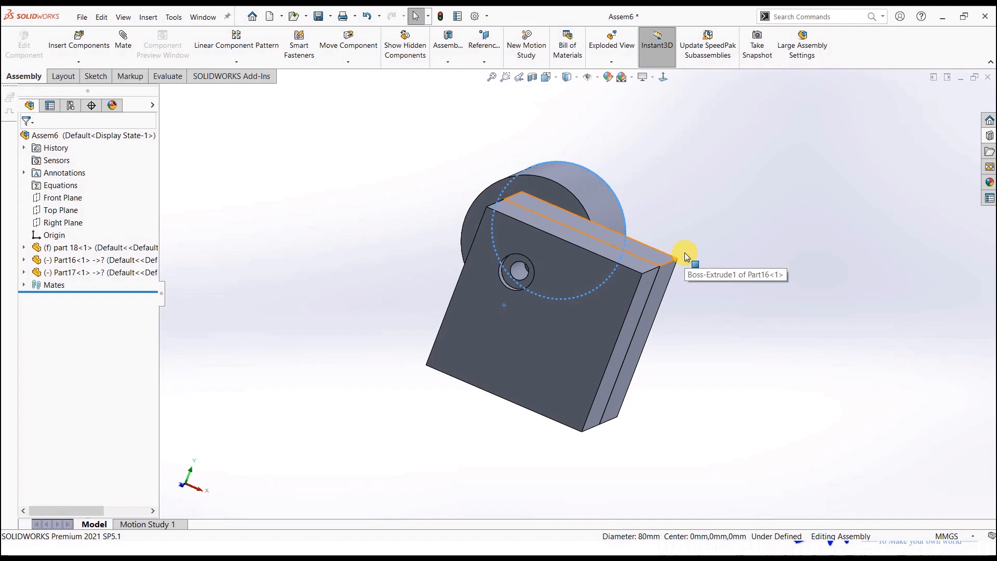
{"action": "scroll", "coordinate": [521, 275], "scroll_direction": "down", "scroll_amount": 3}
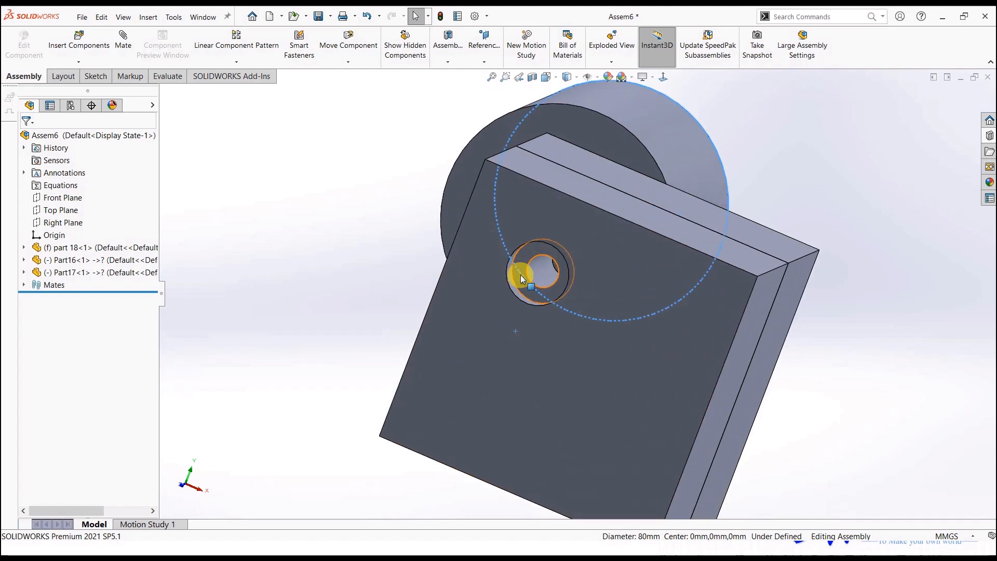
{"action": "middle_click_drag", "start_coordinate": [521, 274], "coordinate": [551, 260]}
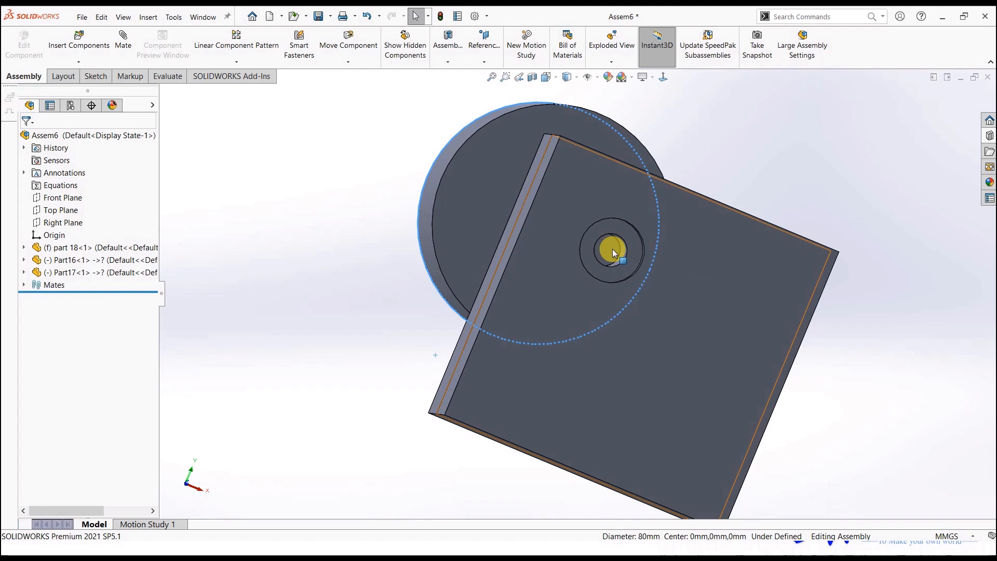
{"action": "middle_click_drag", "start_coordinate": [612, 249], "coordinate": [367, 270]}
Start a Hole Series that uses the existing CBORE for M10 Hex Head Bolt1 hole of part 18 as its start hole.
{"action": "left_click", "coordinate": [452, 61]}
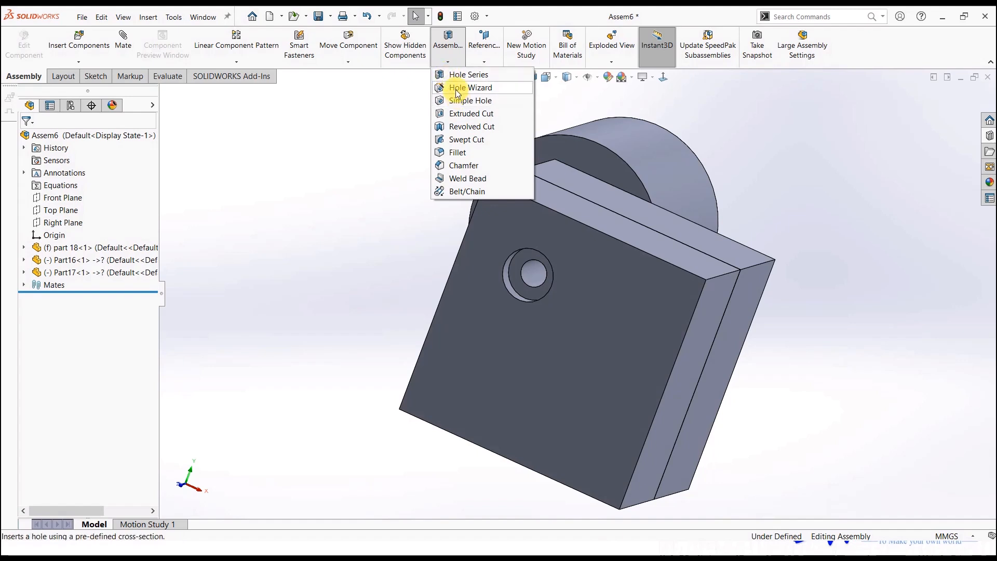
{"action": "left_click", "coordinate": [474, 74]}
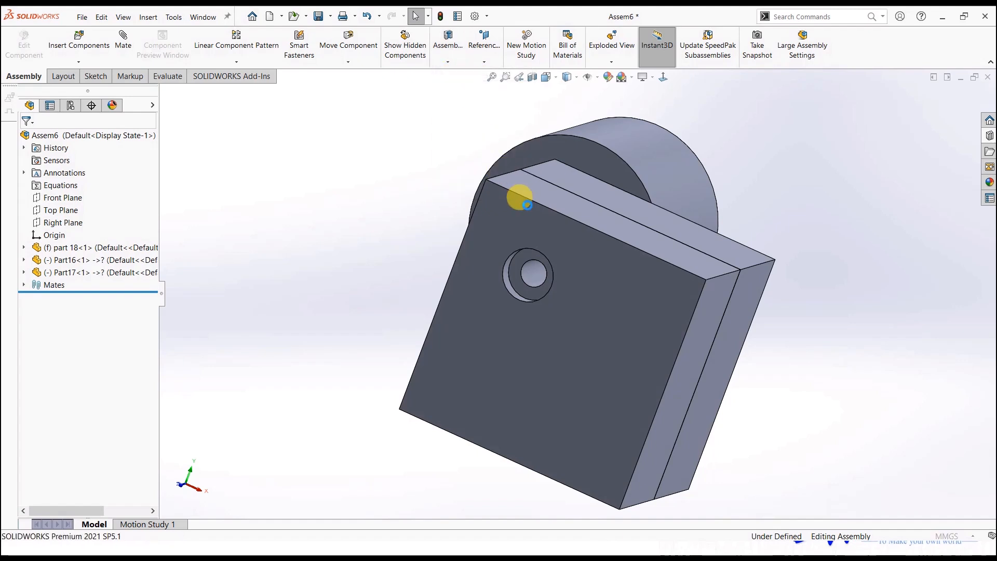
{"action": "scroll", "coordinate": [530, 267], "scroll_direction": "down", "scroll_amount": 2}
{"action": "left_click", "coordinate": [526, 268]}
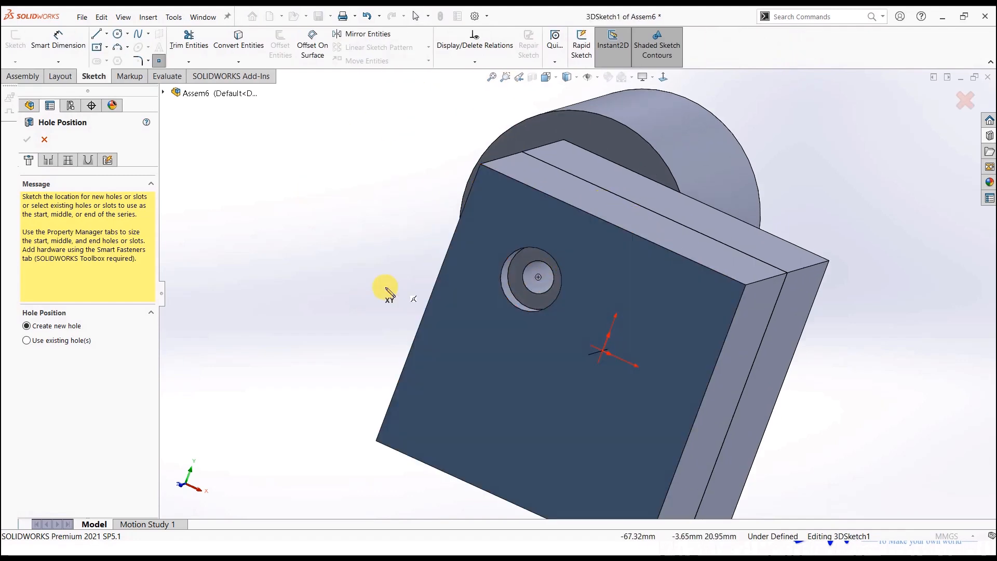
{"action": "left_click", "coordinate": [57, 344]}
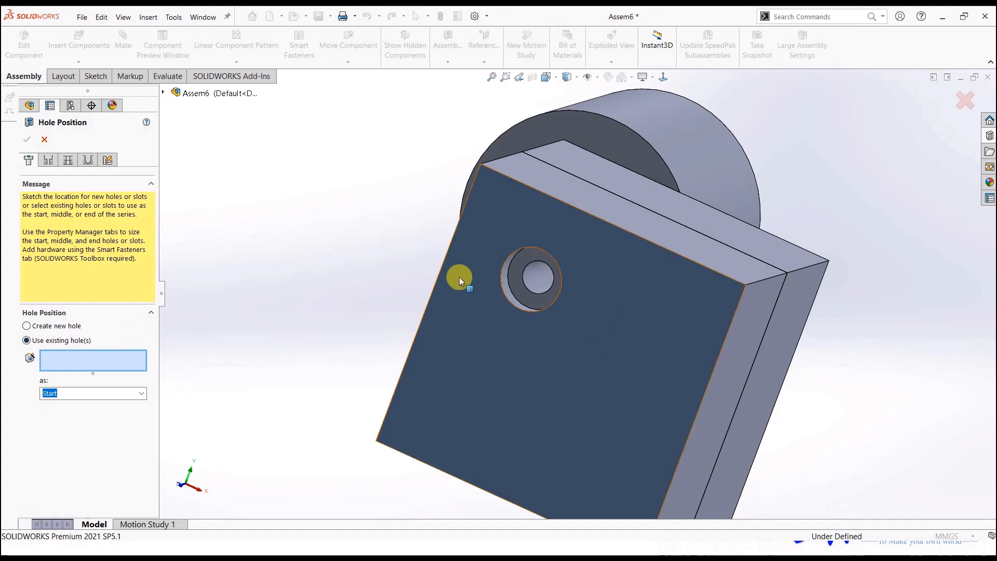
{"action": "left_click", "coordinate": [512, 284]}
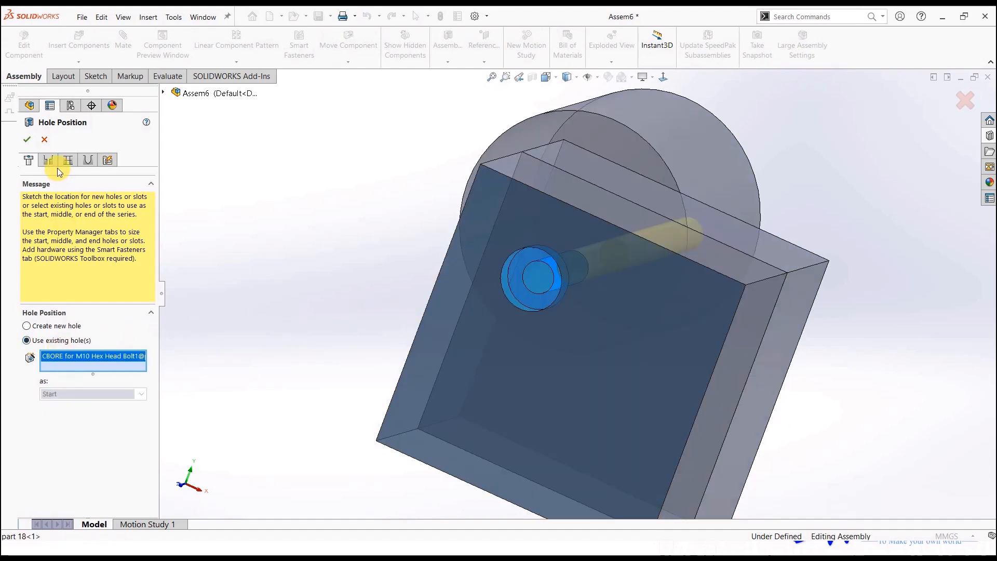
{"action": "left_click", "coordinate": [49, 160]}
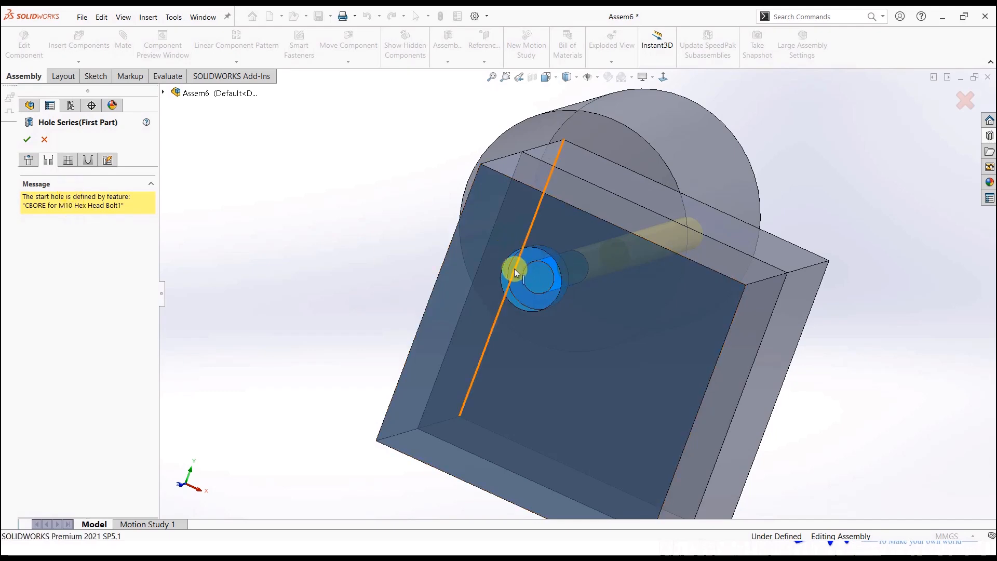
{"action": "middle_click_drag", "start_coordinate": [514, 269], "coordinate": [426, 291]}
Try M13 as the middle hole size without auto sizing, and restore auto sizing based on the start hole.
{"action": "left_click", "coordinate": [67, 160]}
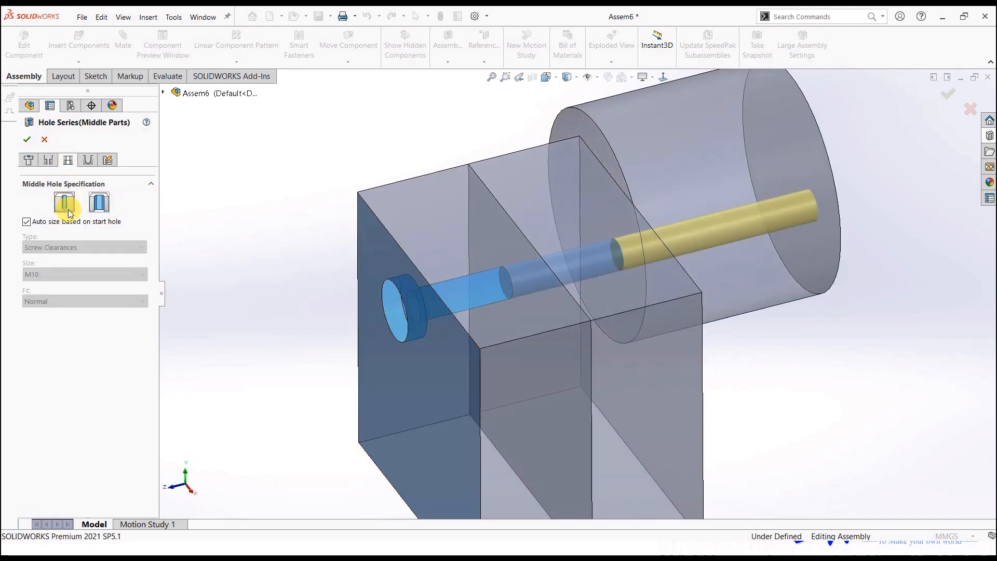
{"action": "left_click", "coordinate": [27, 222]}
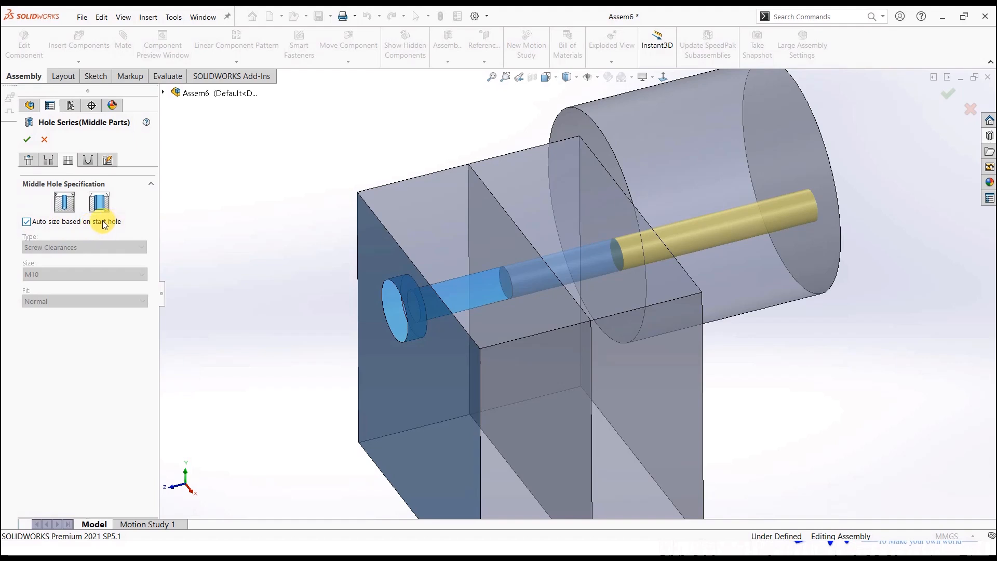
{"action": "left_click", "coordinate": [26, 222]}
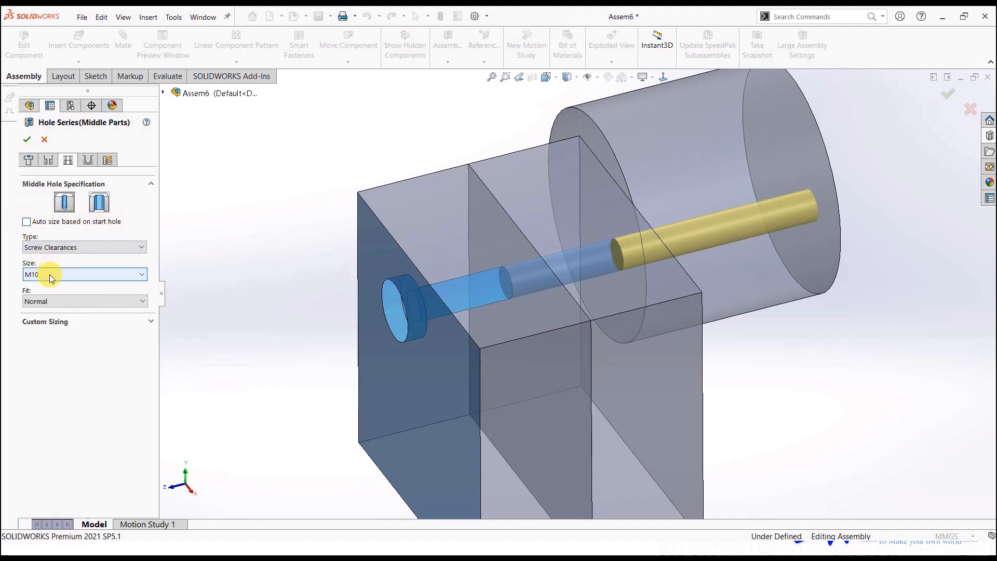
{"action": "left_click", "coordinate": [49, 274]}
{"action": "left_click", "coordinate": [45, 309]}
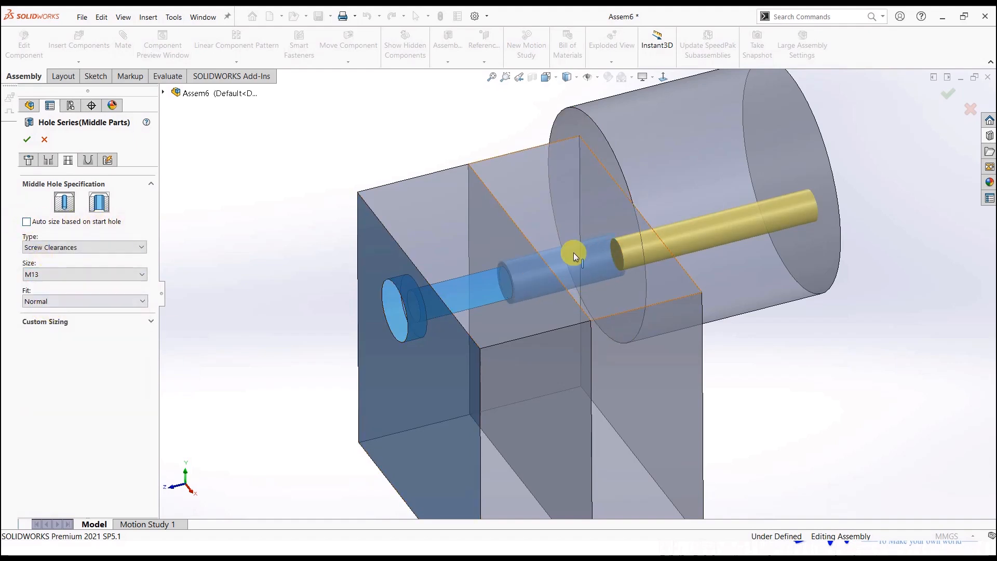
{"action": "left_click", "coordinate": [27, 222]}
Complete the Hole Series with Part17 as the end component and a manually sized M8 screw clearance as the end hole.
{"action": "left_click", "coordinate": [96, 161]}
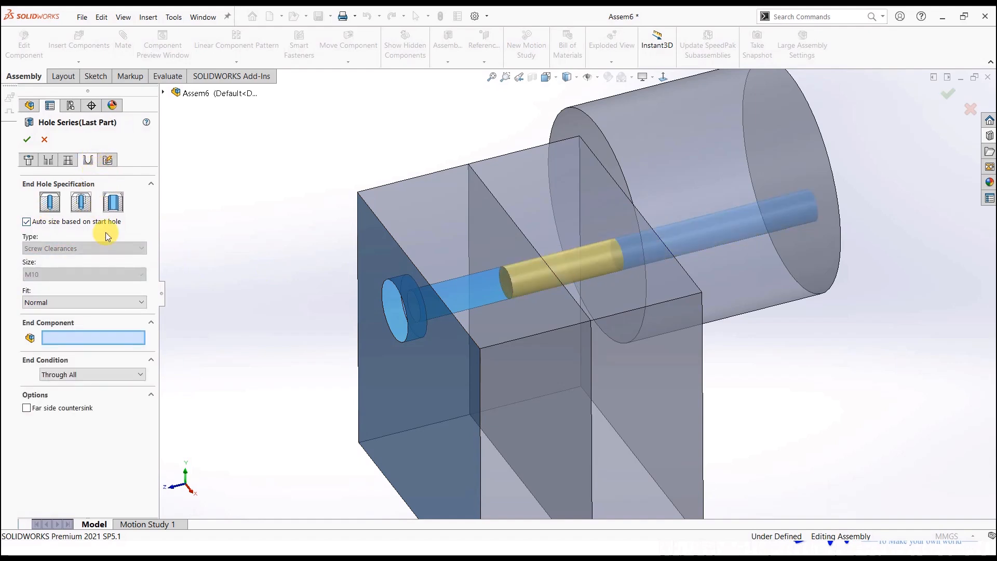
{"action": "left_click", "coordinate": [702, 161]}
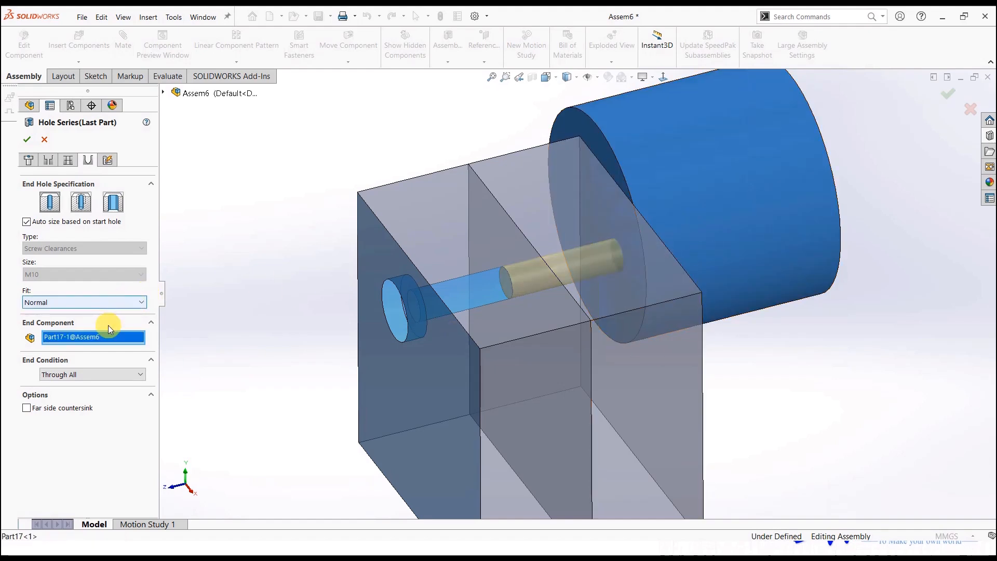
{"action": "left_click", "coordinate": [26, 222]}
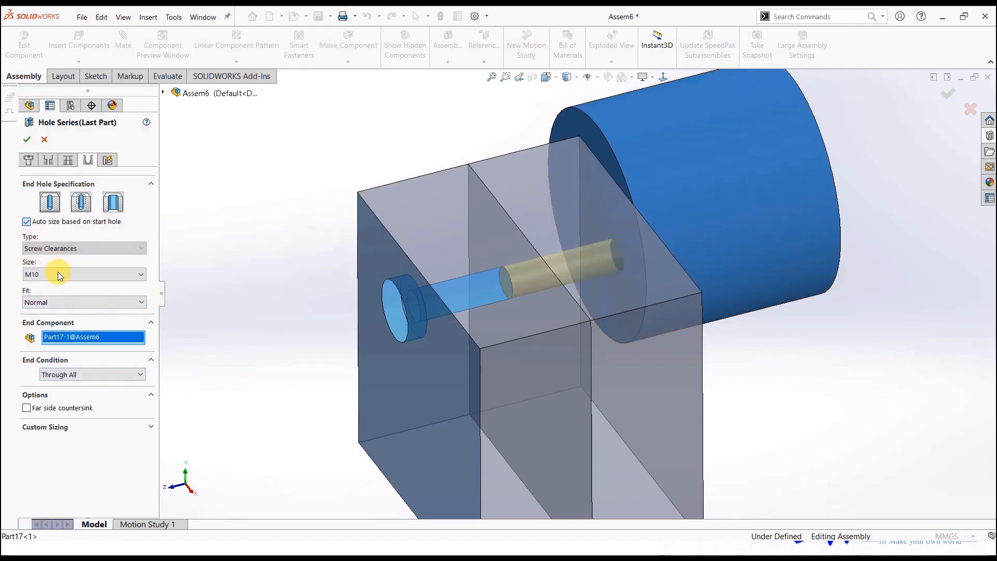
{"action": "left_click", "coordinate": [59, 274]}
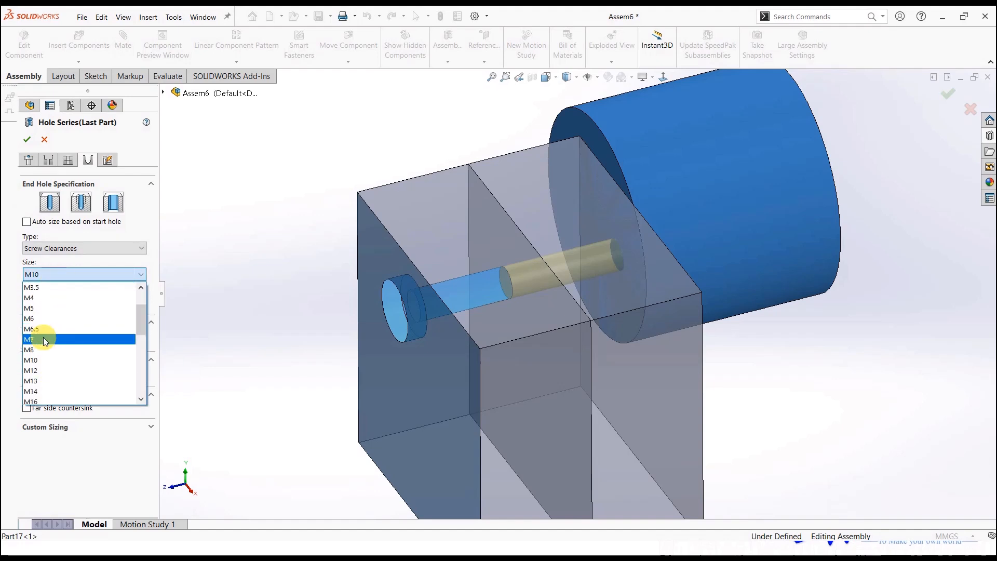
{"action": "left_click", "coordinate": [45, 350]}
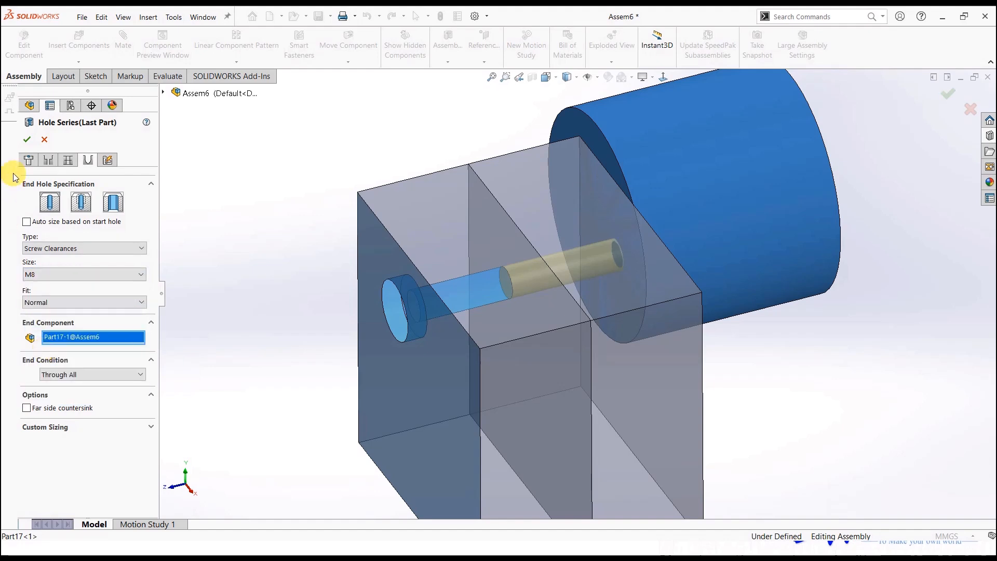
{"action": "left_click", "coordinate": [27, 138]}
Open Part16 in its own window to examine the hole made in it, and return to the Assem6 assembly.
{"action": "middle_click_drag", "start_coordinate": [223, 312], "coordinate": [290, 301]}
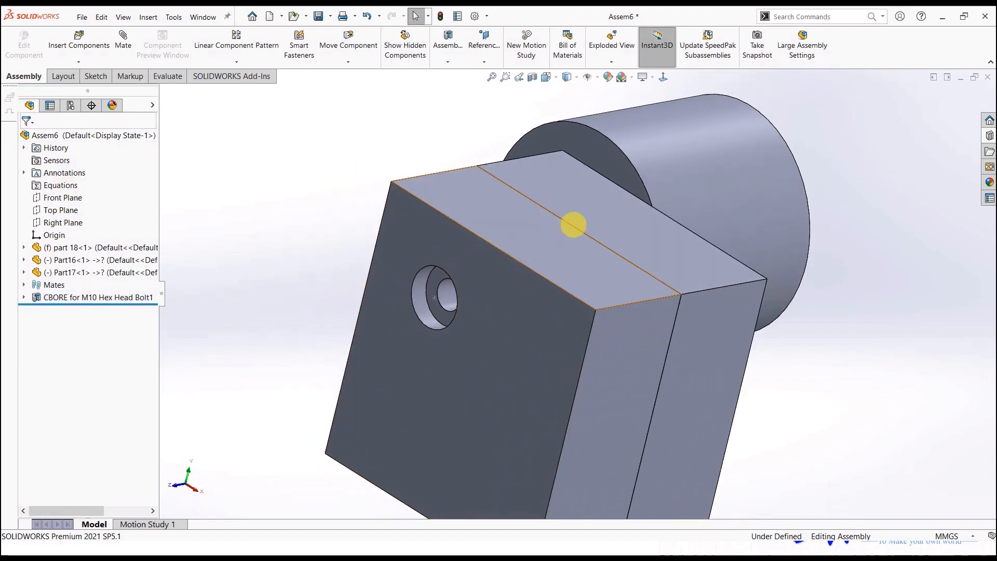
{"action": "left_click", "coordinate": [574, 225]}
{"action": "left_click", "coordinate": [614, 160]}
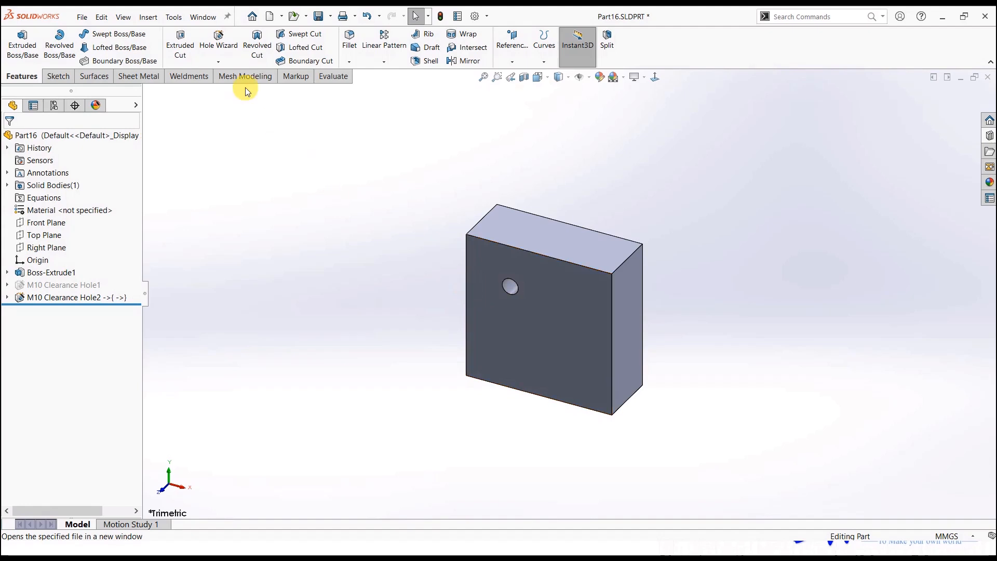
{"action": "left_click", "coordinate": [203, 17]}
{"action": "left_click", "coordinate": [225, 144]}
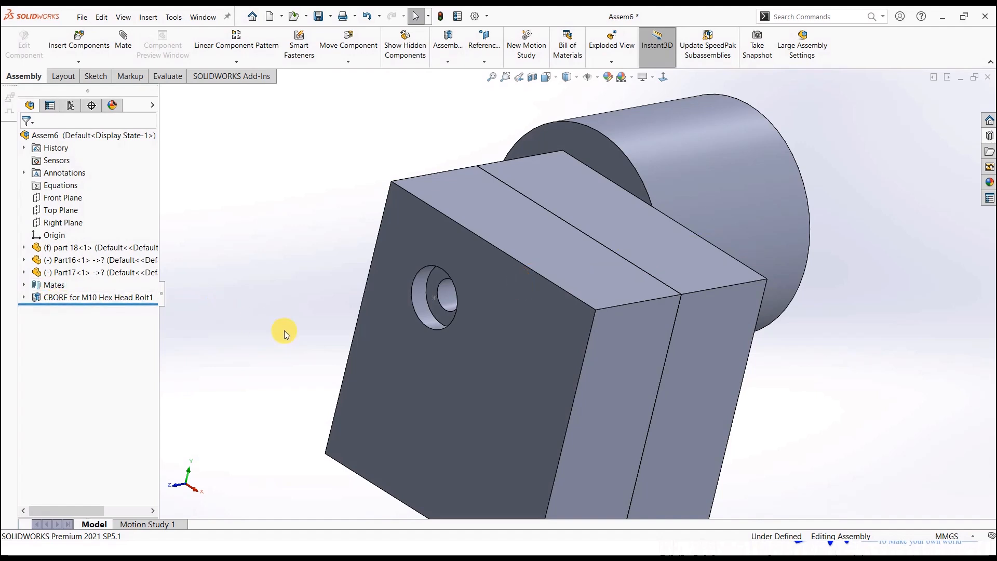
{"action": "key", "text": "z"}
{"action": "scroll", "coordinate": [705, 323], "scroll_direction": "down", "scroll_amount": 3}
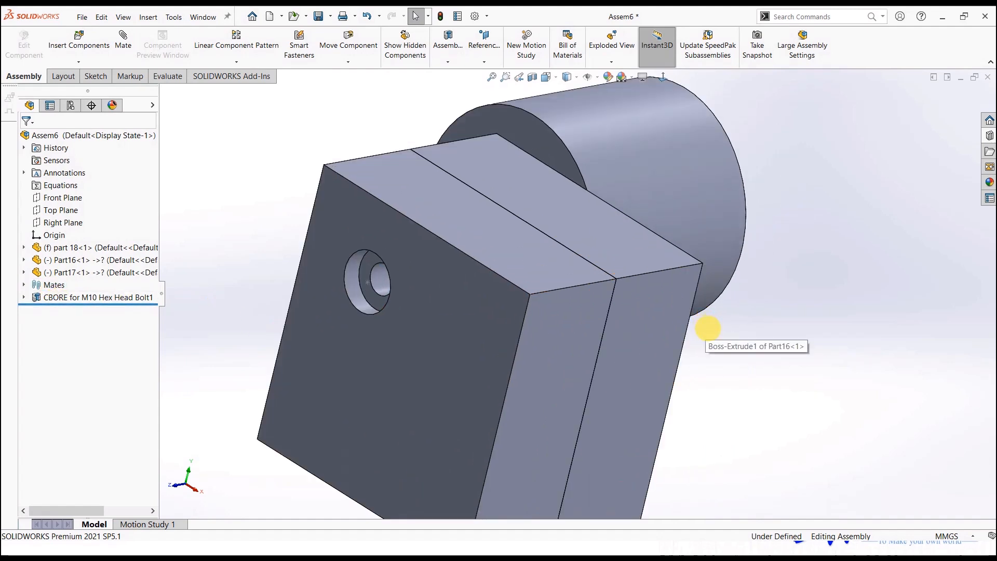
{"action": "middle_click_drag", "start_coordinate": [706, 338], "coordinate": [715, 401]}
{"action": "scroll", "coordinate": [702, 350], "scroll_direction": "up", "scroll_amount": 3}
{"action": "scroll", "coordinate": [715, 400], "scroll_direction": "down", "scroll_amount": 1}
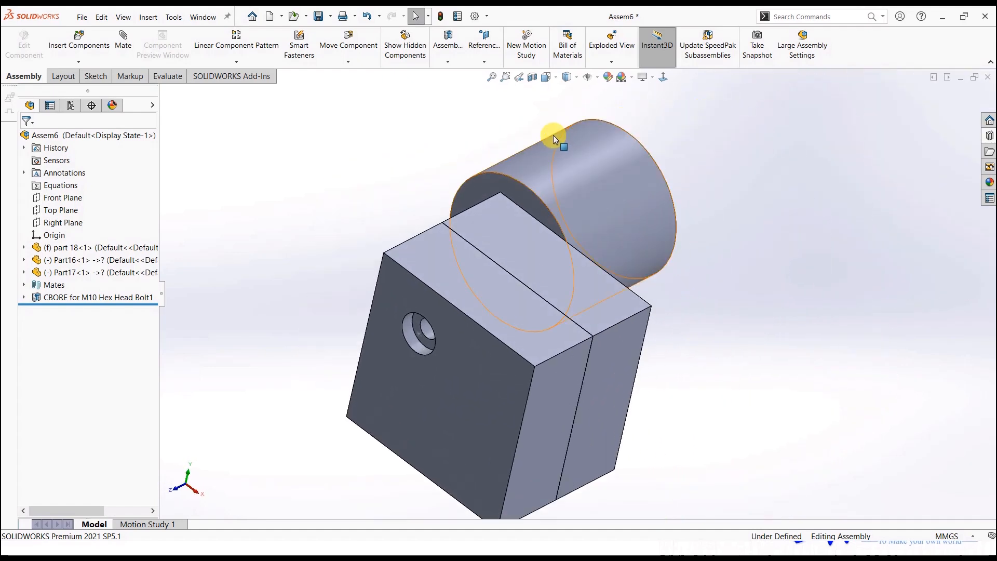
{"action": "left_click", "coordinate": [450, 63]}
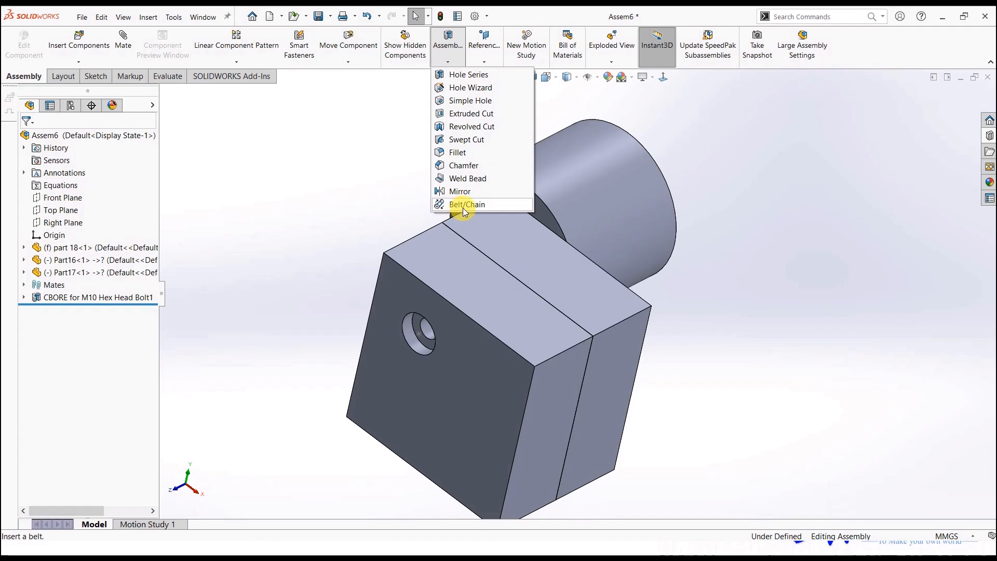
Close Assem6, Part16, Part17 and part 18 without saving the modified documents.
{"action": "left_click", "coordinate": [987, 77]}
{"action": "left_click", "coordinate": [256, 224]}
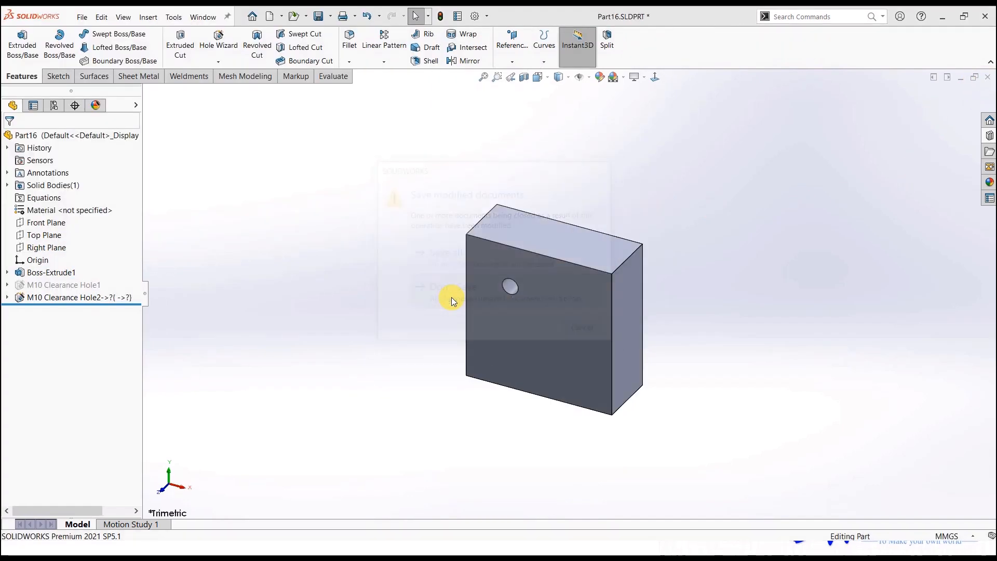
{"action": "left_click", "coordinate": [987, 77]}
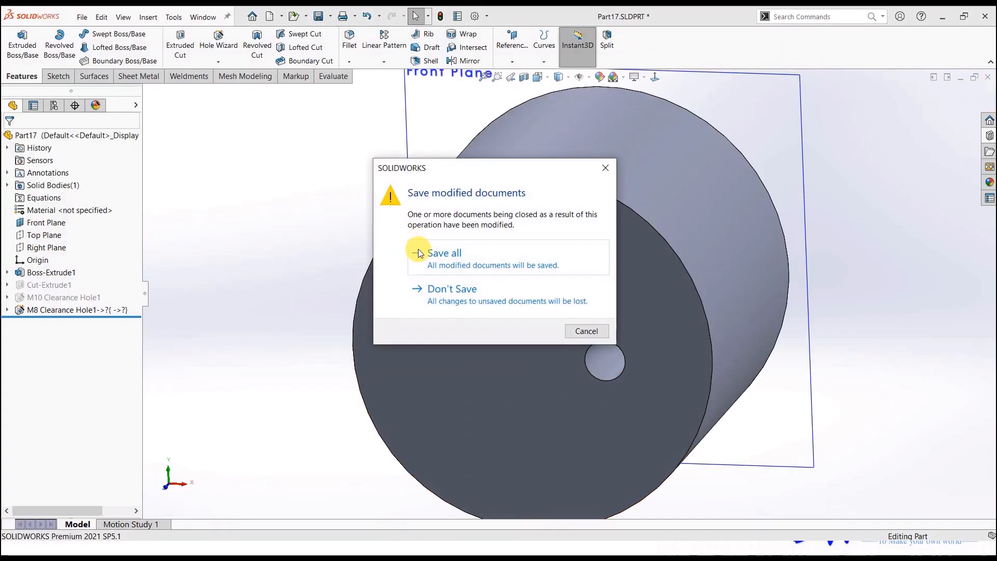
{"action": "left_click", "coordinate": [423, 289]}
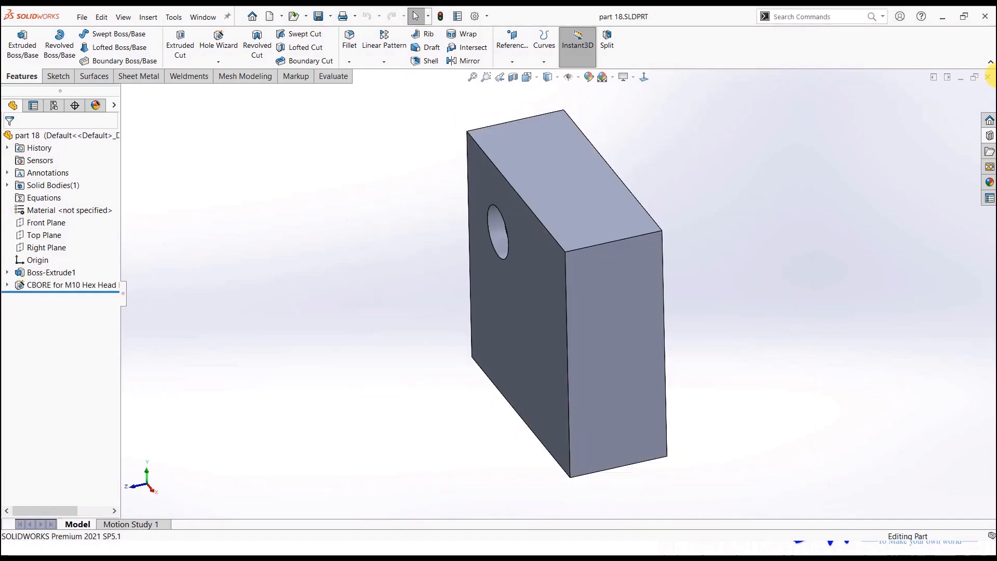
{"action": "left_click", "coordinate": [987, 77]}
{"action": "left_click", "coordinate": [422, 288]}
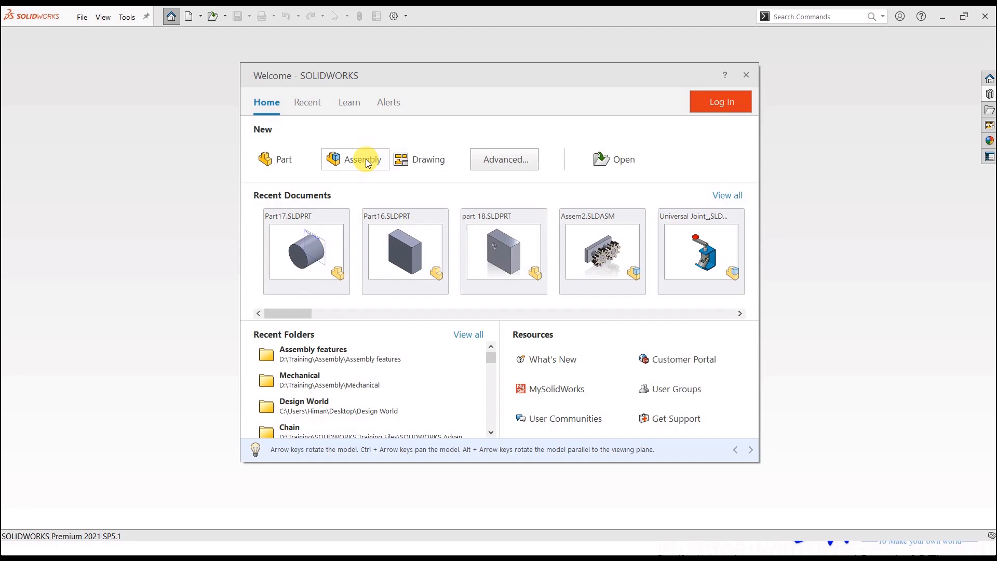
Create a new assembly and choose part19 from the Assembly features folder as its first component.
{"action": "left_click", "coordinate": [363, 159]}
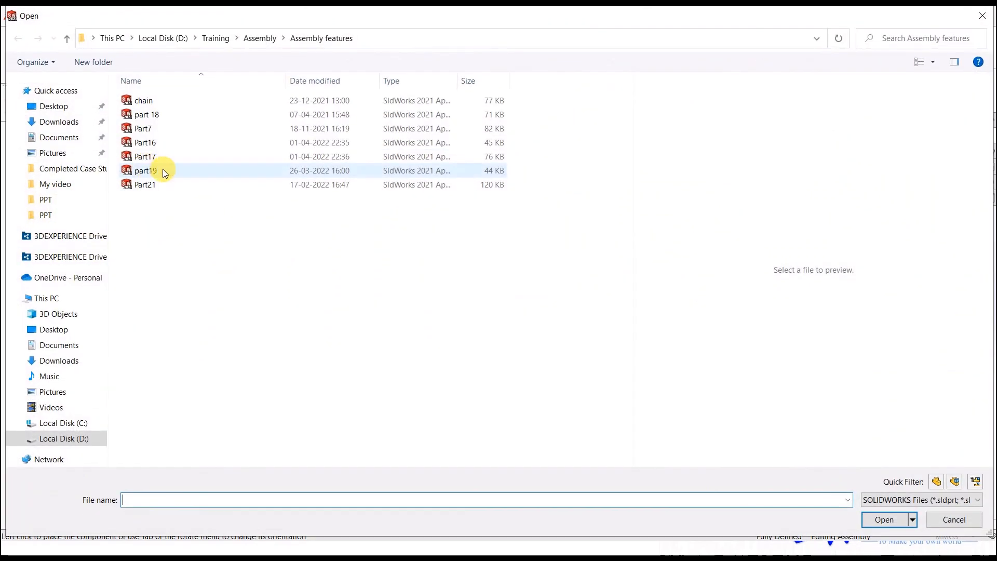
{"action": "left_click", "coordinate": [982, 10]}
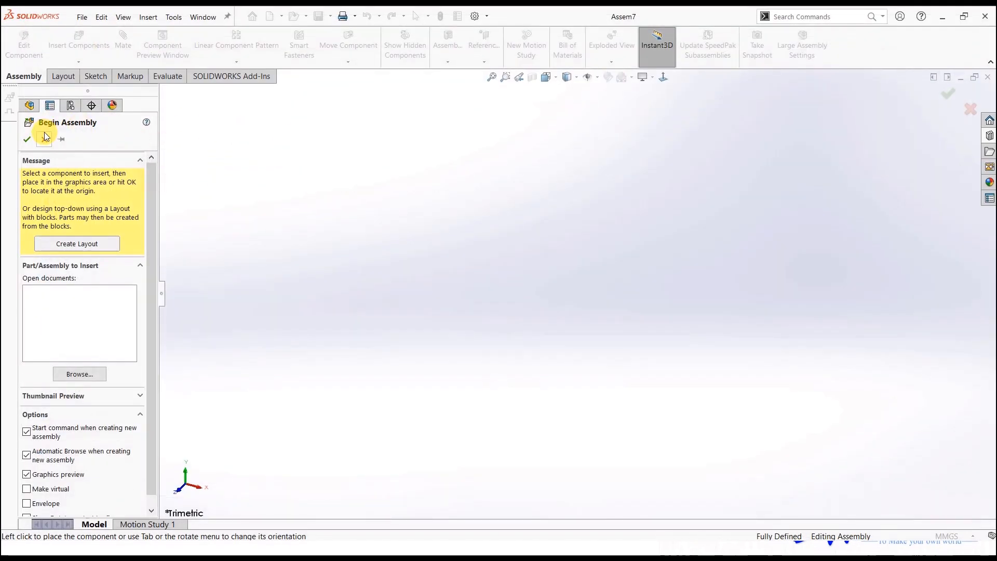
{"action": "left_click", "coordinate": [81, 374]}
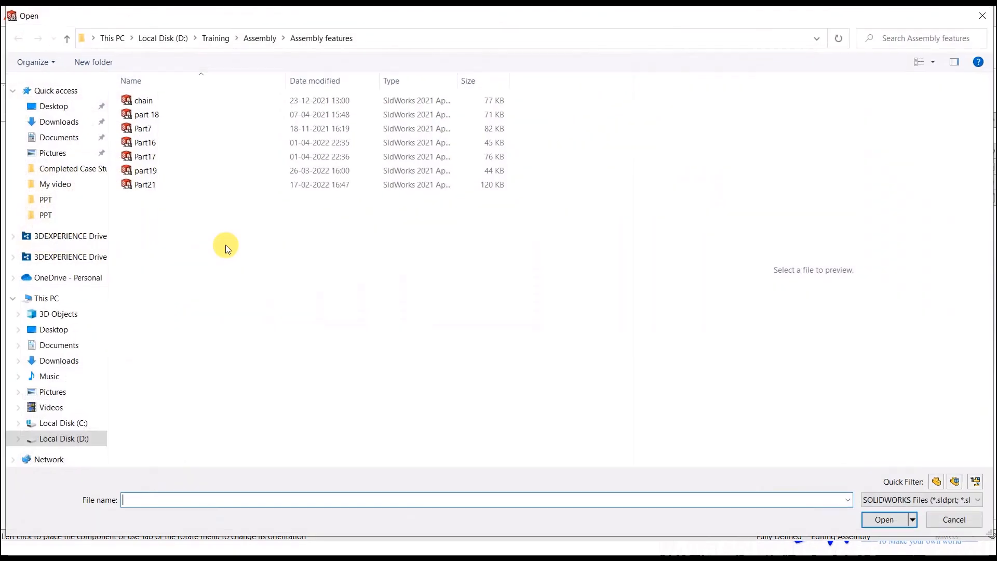
{"action": "left_click", "coordinate": [185, 170]}
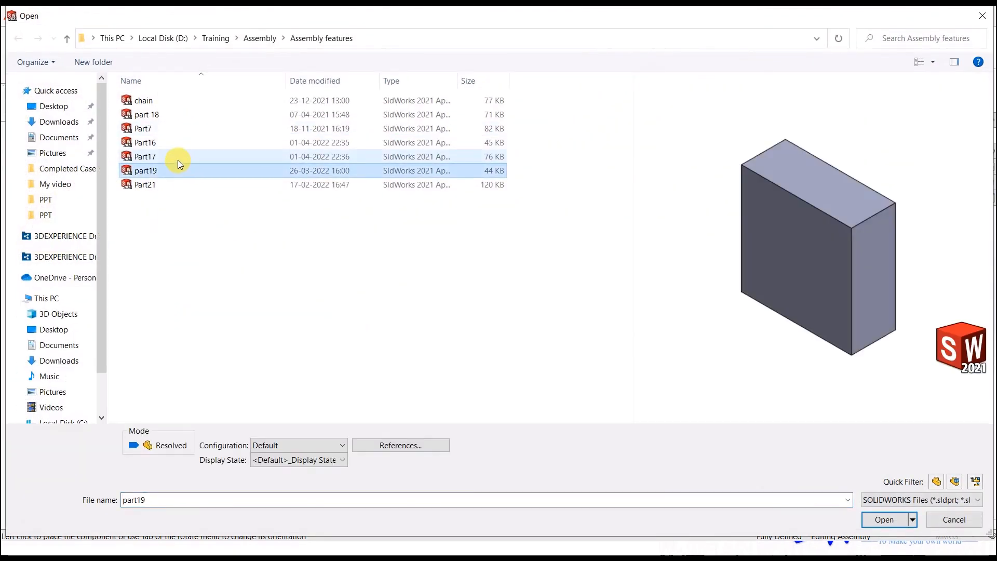
Insert Part21 in configuration A as the first component of the new assembly.
{"action": "left_click", "coordinate": [178, 160]}
{"action": "left_click", "coordinate": [177, 190]}
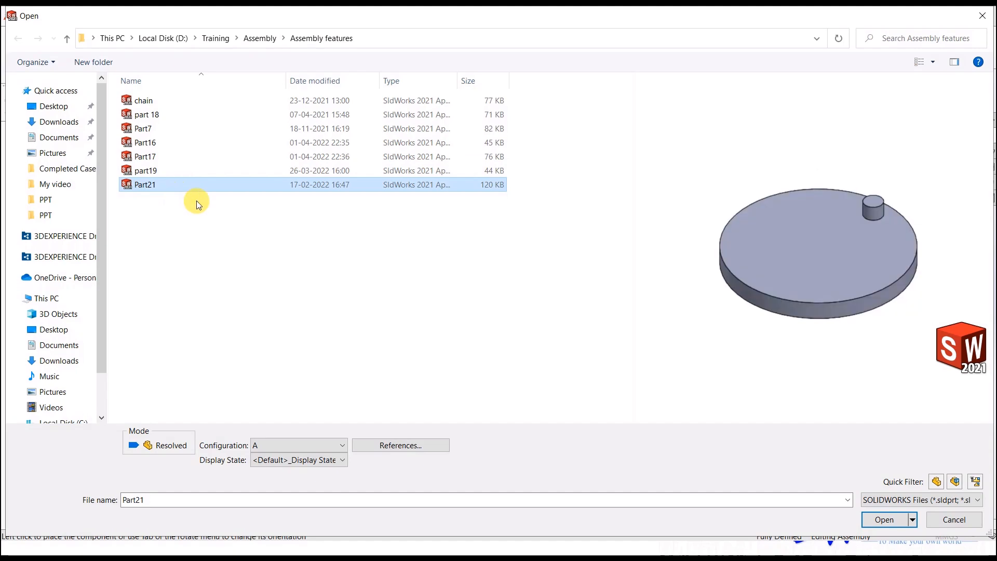
{"action": "left_click", "coordinate": [896, 526]}
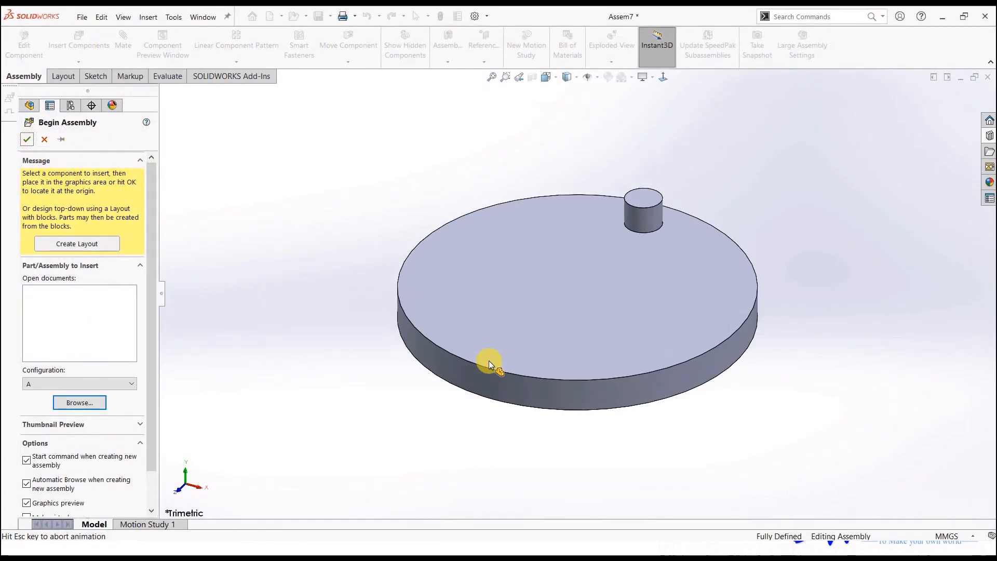
{"action": "left_click", "coordinate": [487, 363]}
{"action": "scroll", "coordinate": [514, 359], "scroll_direction": "up", "scroll_amount": 3}
{"action": "middle_click_drag", "start_coordinate": [524, 349], "coordinate": [429, 428]}
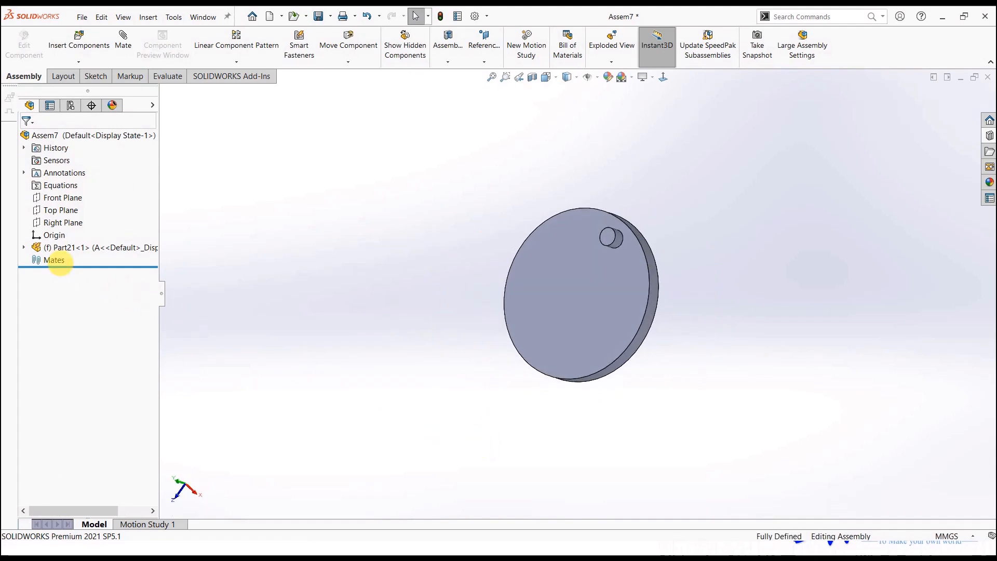
Float the inserted Part21, mate its origin coincident with the assembly origin, and test whether the disc can move.
{"action": "right_click", "coordinate": [56, 254]}
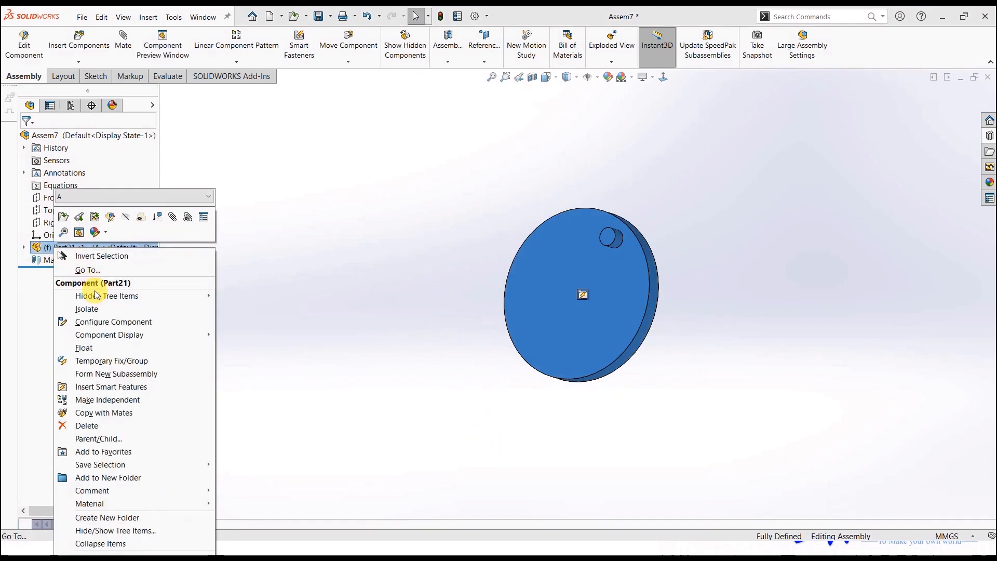
{"action": "left_click", "coordinate": [83, 348]}
{"action": "left_click", "coordinate": [24, 248]}
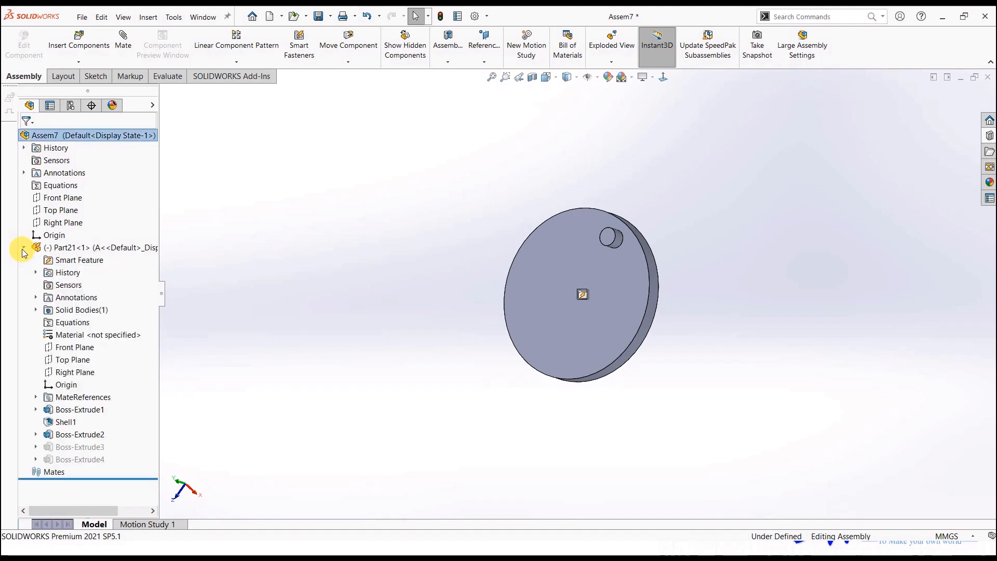
{"action": "left_click", "coordinate": [66, 385]}
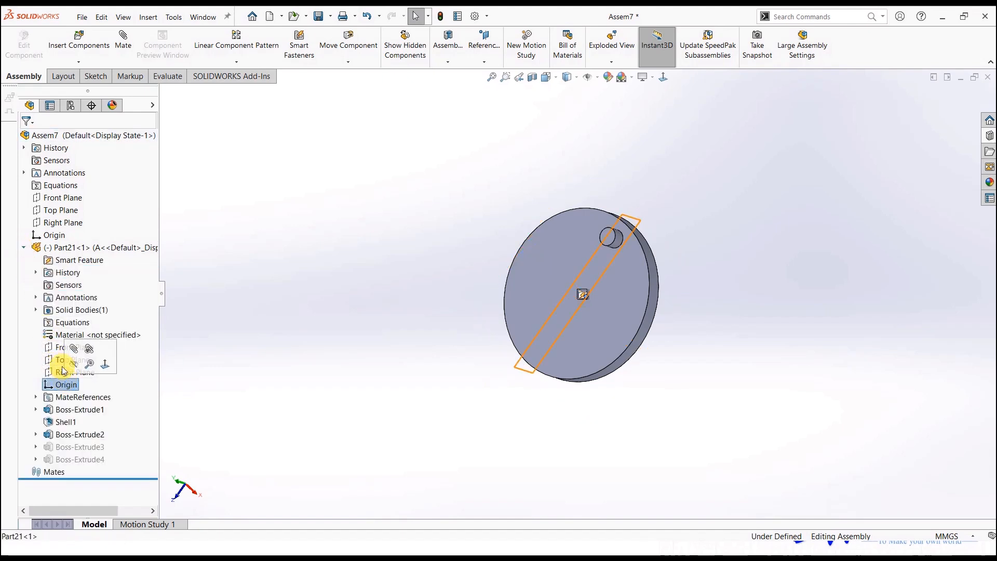
{"action": "left_click", "coordinate": [48, 235], "text": "ctrl"}
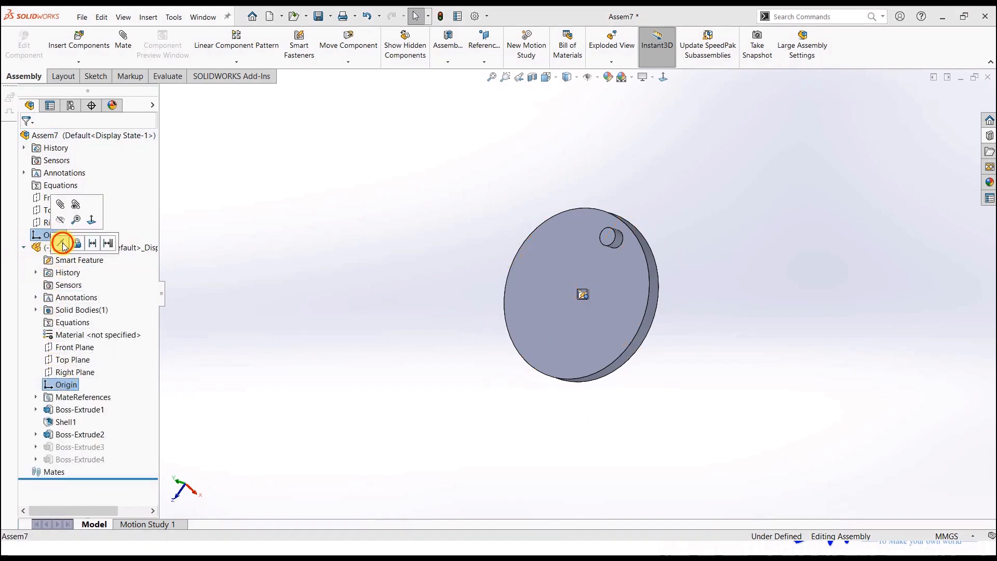
{"action": "left_click", "coordinate": [63, 243]}
{"action": "left_click_drag", "start_coordinate": [608, 287], "coordinate": [577, 278]}
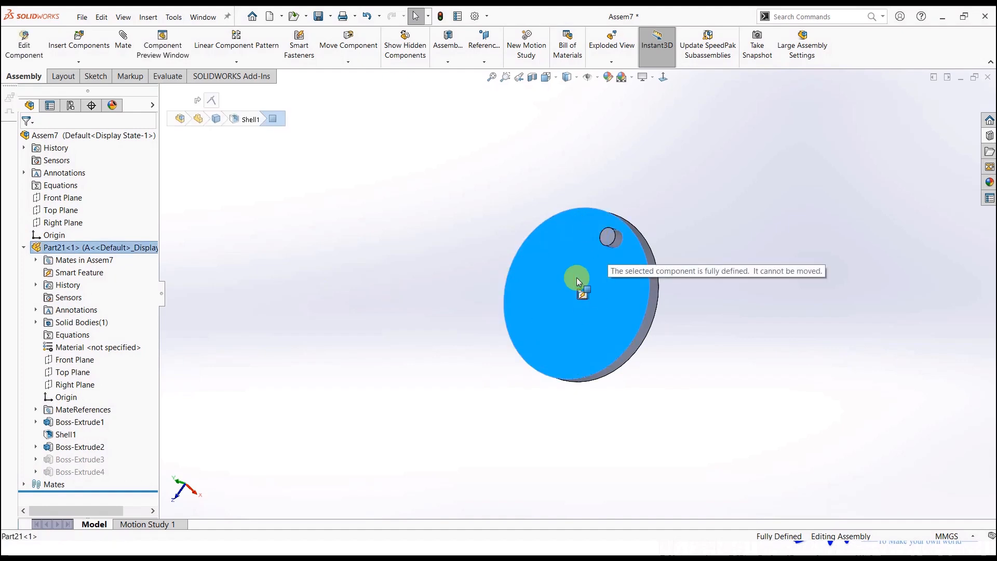
{"action": "left_click", "coordinate": [369, 330]}
Turn off Align axes in the coincident origin mate and test the disc's rotation.
{"action": "left_click", "coordinate": [24, 484]}
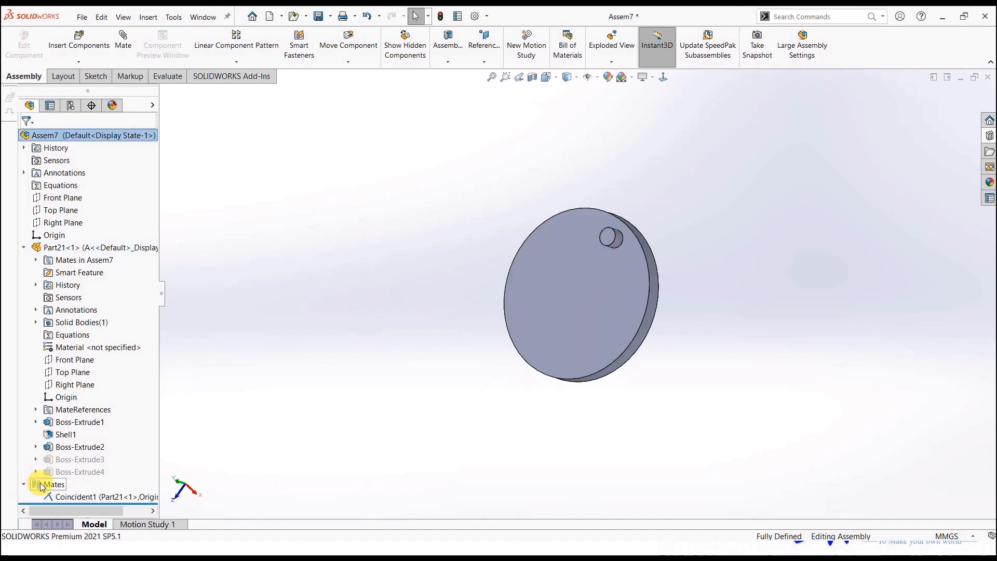
{"action": "right_click", "coordinate": [52, 495]}
{"action": "left_click", "coordinate": [65, 346]}
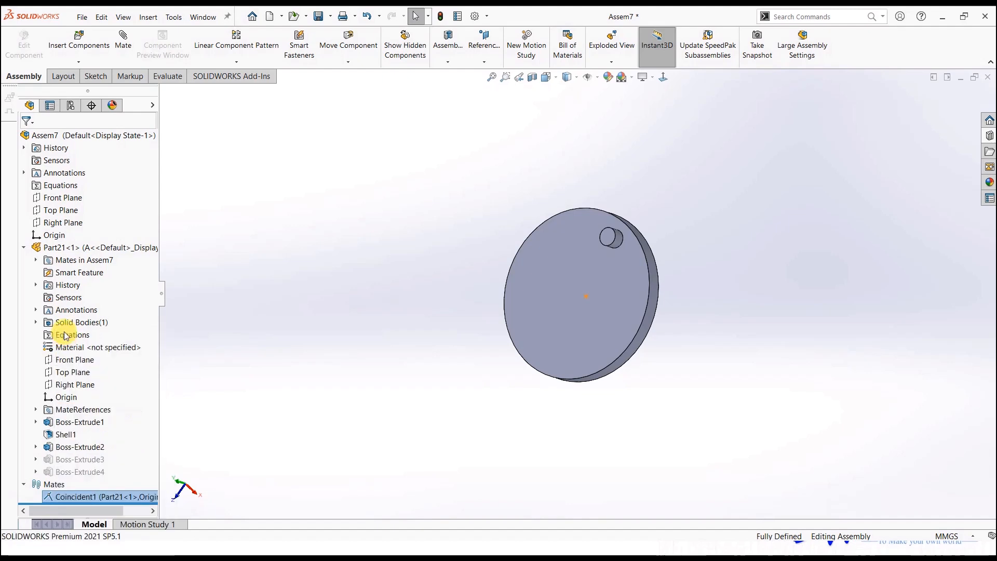
{"action": "left_click", "coordinate": [49, 286]}
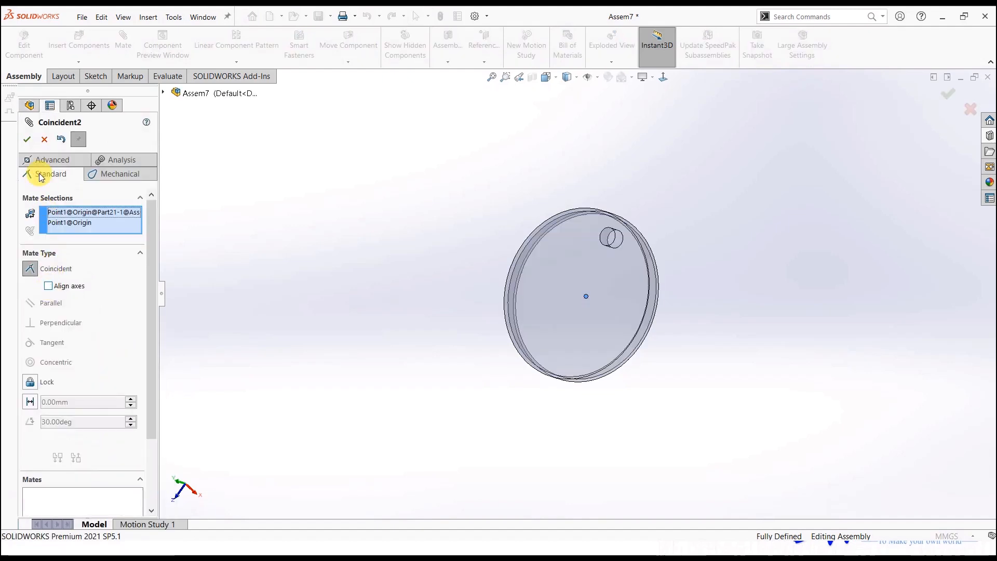
{"action": "left_click", "coordinate": [28, 139]}
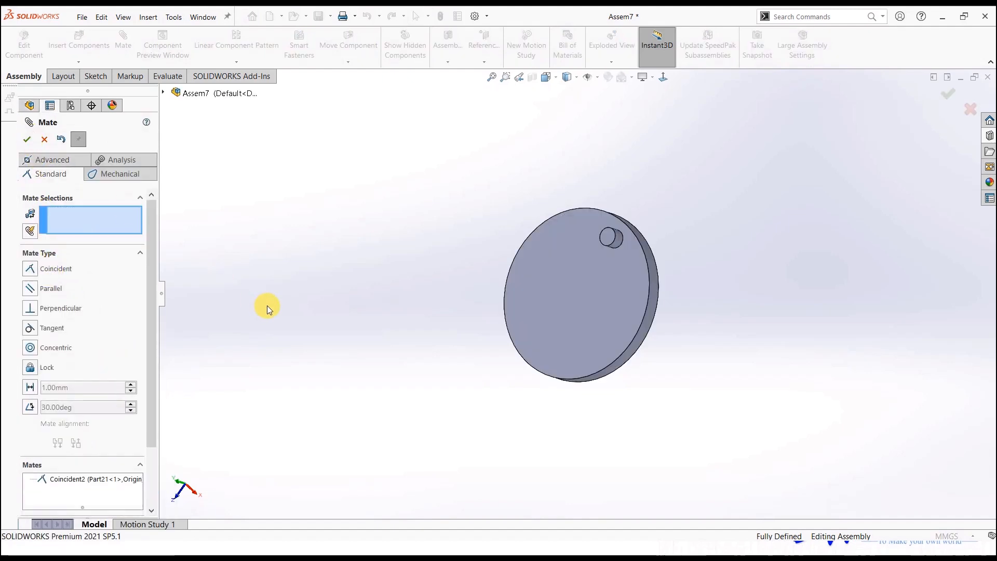
{"action": "left_click", "coordinate": [24, 140]}
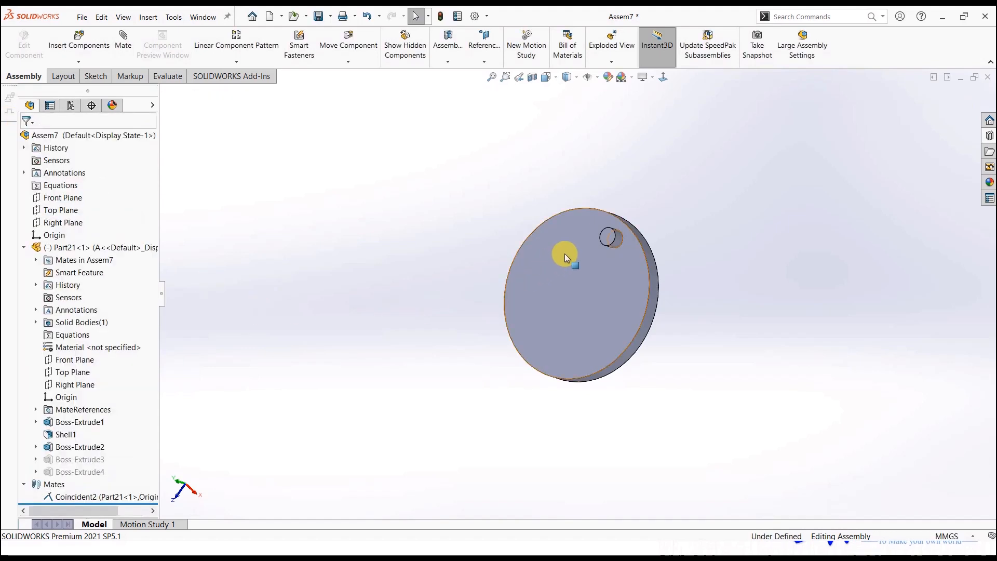
{"action": "left_click_drag", "start_coordinate": [555, 286], "coordinate": [599, 288]}
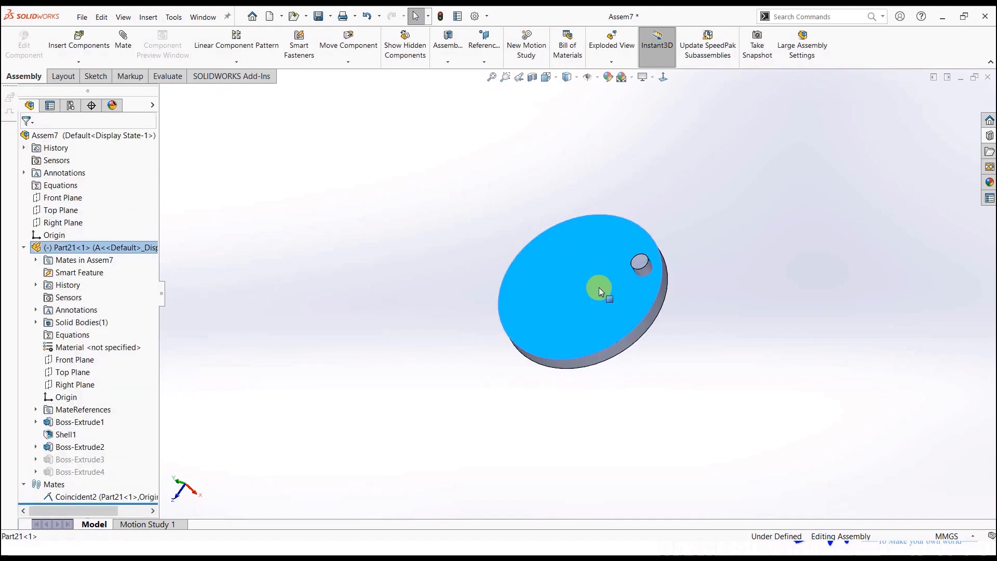
{"action": "left_click", "coordinate": [349, 343]}
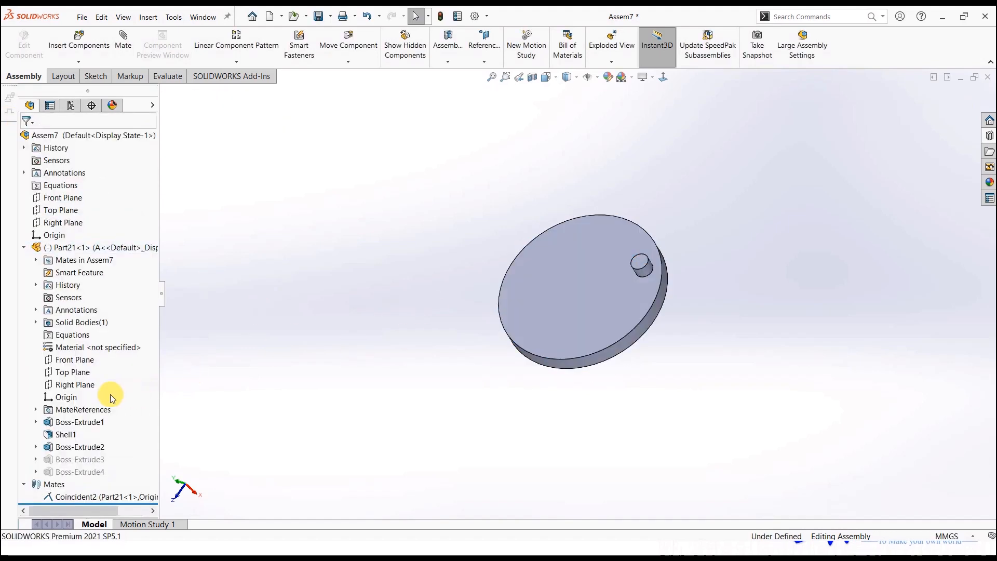
Mate Part21's Top Plane coincident with the assembly's Top Plane.
{"action": "left_click", "coordinate": [82, 374]}
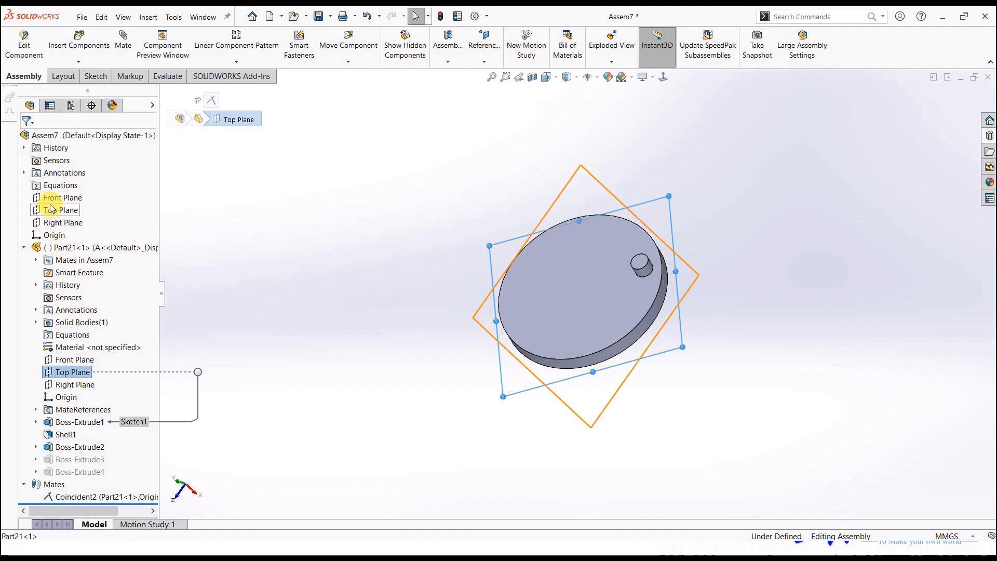
{"action": "left_click", "coordinate": [51, 208], "text": "ctrl"}
{"action": "left_click", "coordinate": [60, 214]}
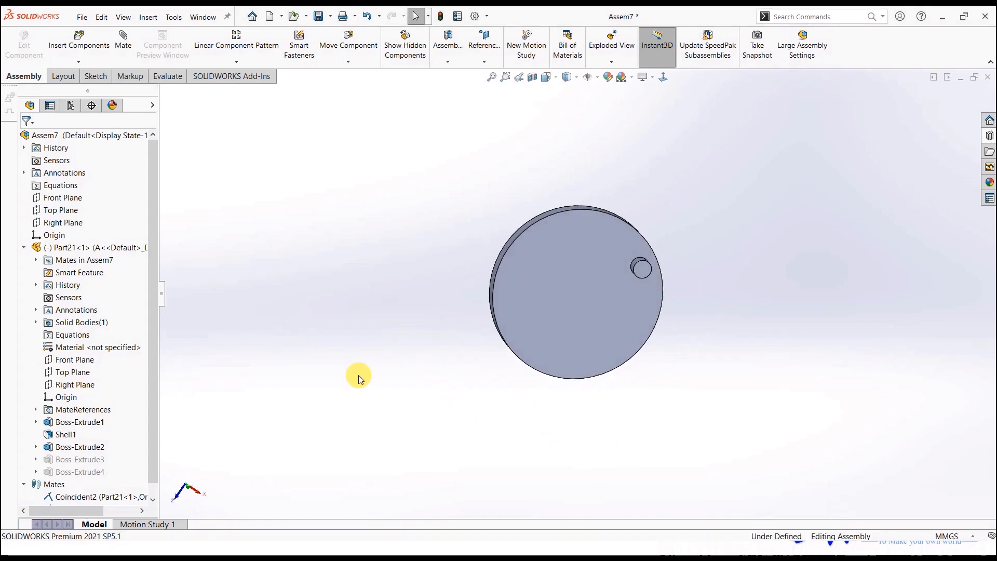
{"action": "left_click", "coordinate": [23, 247]}
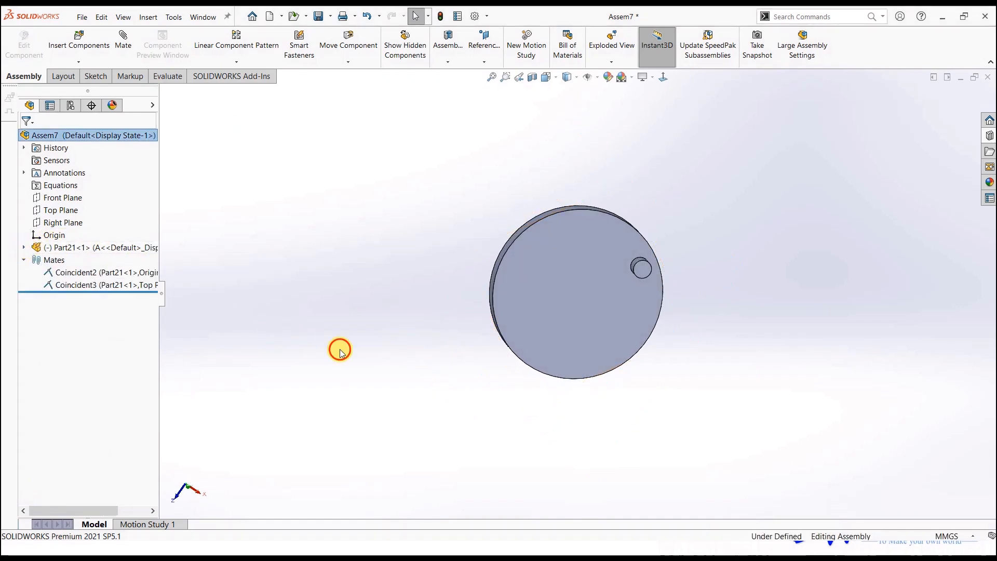
Create two copies of the Part21 disc, placed freely on opposite sides above the original.
{"action": "left_click", "coordinate": [632, 303]}
{"action": "left_click_drag", "start_coordinate": [479, 213], "coordinate": [350, 136], "text": "ctrl"}
{"action": "scroll", "coordinate": [556, 294], "scroll_direction": "up", "scroll_amount": 4}
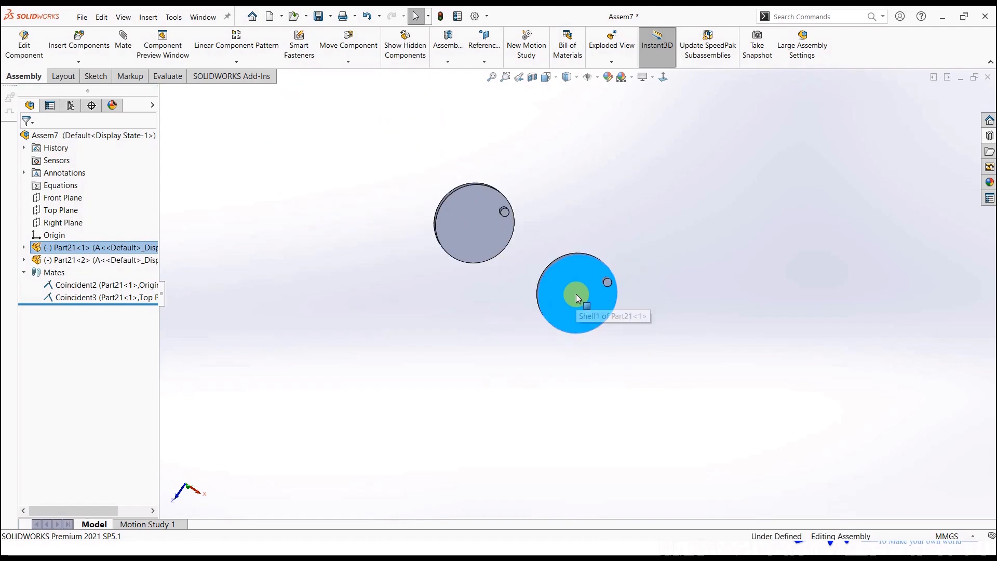
{"action": "left_click_drag", "start_coordinate": [575, 294], "coordinate": [711, 203], "text": "ctrl"}
{"action": "scroll", "coordinate": [494, 222], "scroll_direction": "down", "scroll_amount": 2}
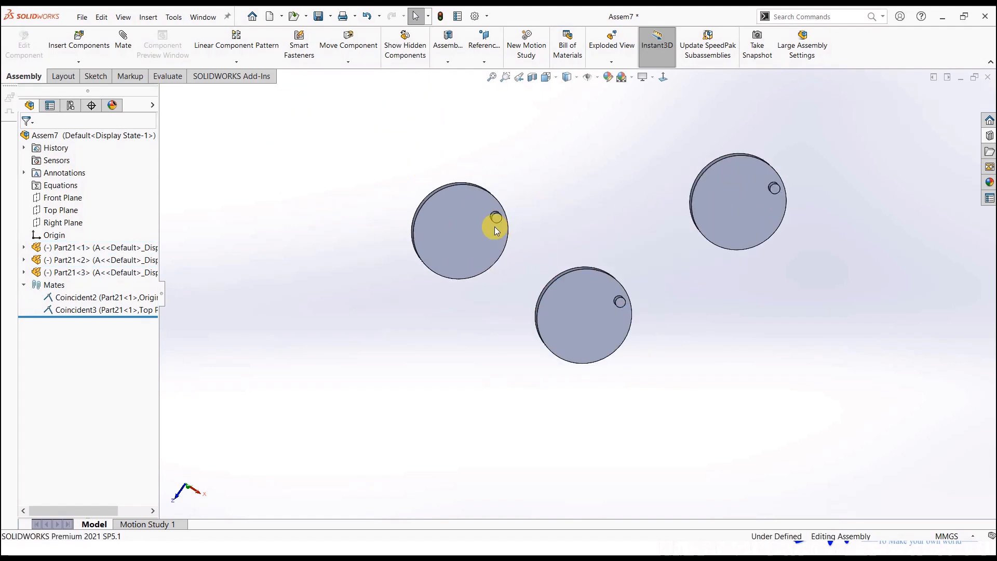
Switch the second Part21 instance to configuration B.
{"action": "left_click", "coordinate": [493, 222]}
{"action": "left_click", "coordinate": [552, 139]}
{"action": "left_click", "coordinate": [550, 156]}
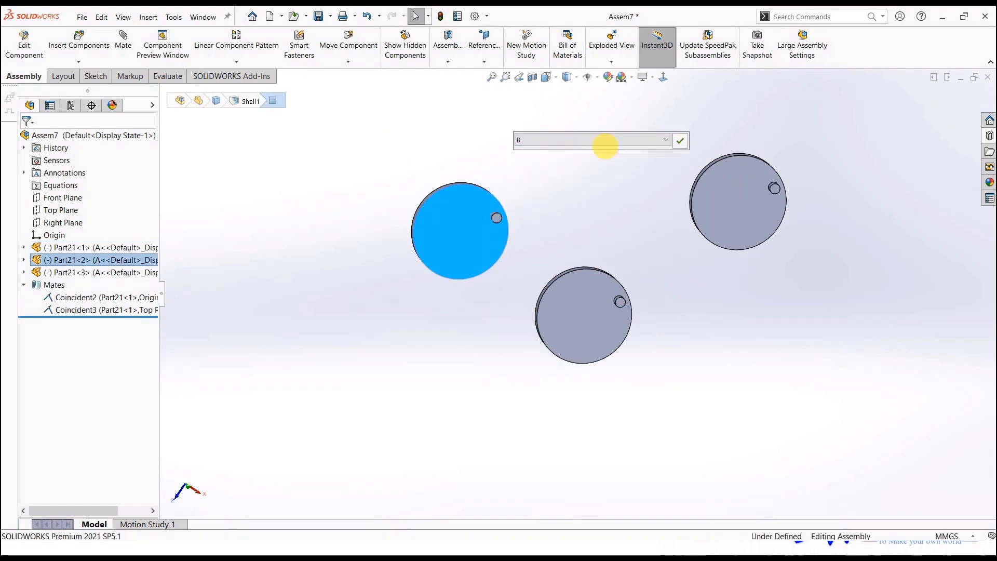
{"action": "left_click", "coordinate": [675, 143]}
Switch the third Part21 instance to the Default configuration.
{"action": "left_click", "coordinate": [734, 197]}
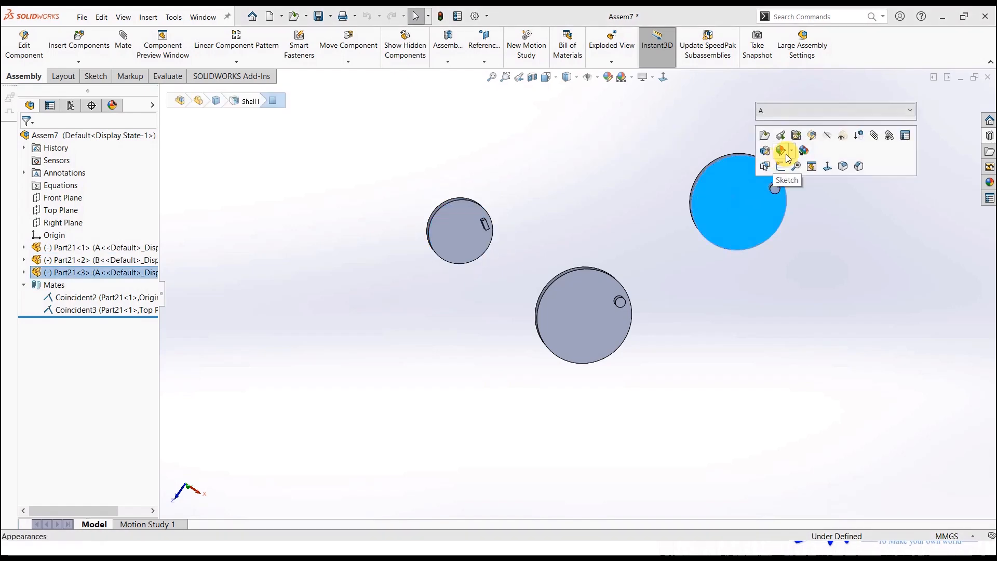
{"action": "left_click", "coordinate": [783, 114]}
{"action": "left_click", "coordinate": [768, 134]}
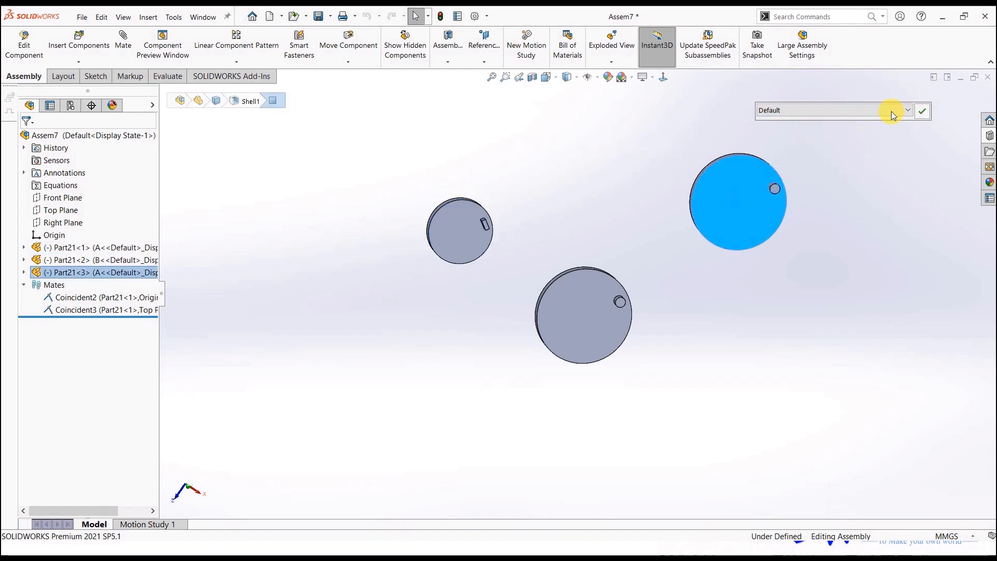
{"action": "left_click", "coordinate": [919, 110]}
{"action": "left_click", "coordinate": [748, 285]}
Add a distance mate between the origin of the second Part21 instance and the assembly's Front Plane, accepting the proposed distance.
{"action": "scroll", "coordinate": [648, 244], "scroll_direction": "down", "scroll_amount": 2}
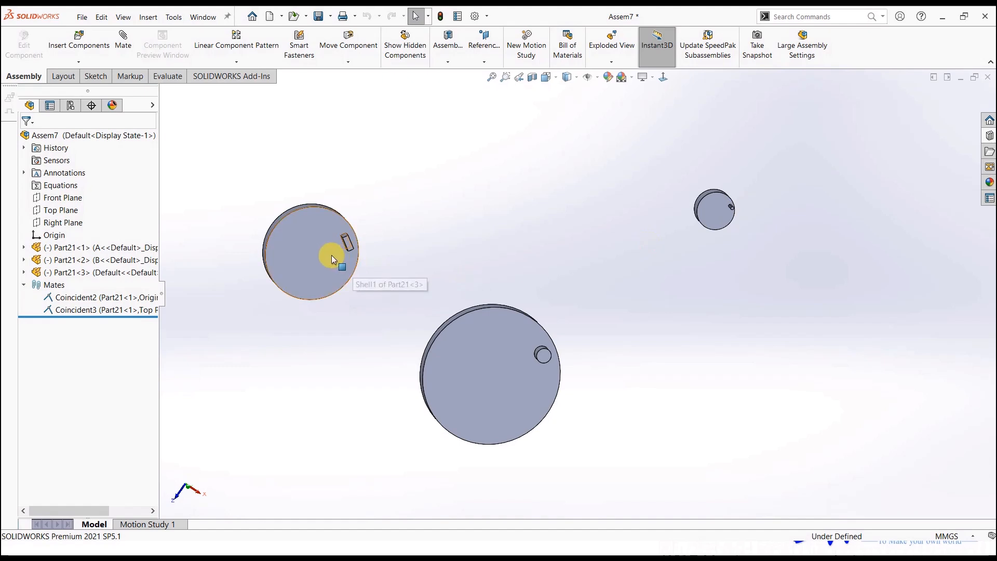
{"action": "left_click", "coordinate": [37, 261]}
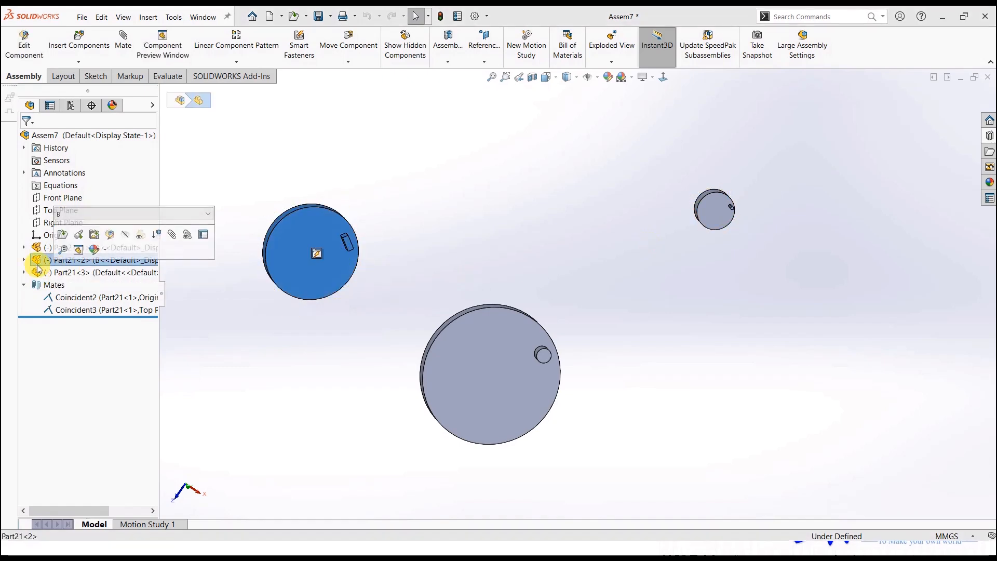
{"action": "left_click", "coordinate": [24, 259]}
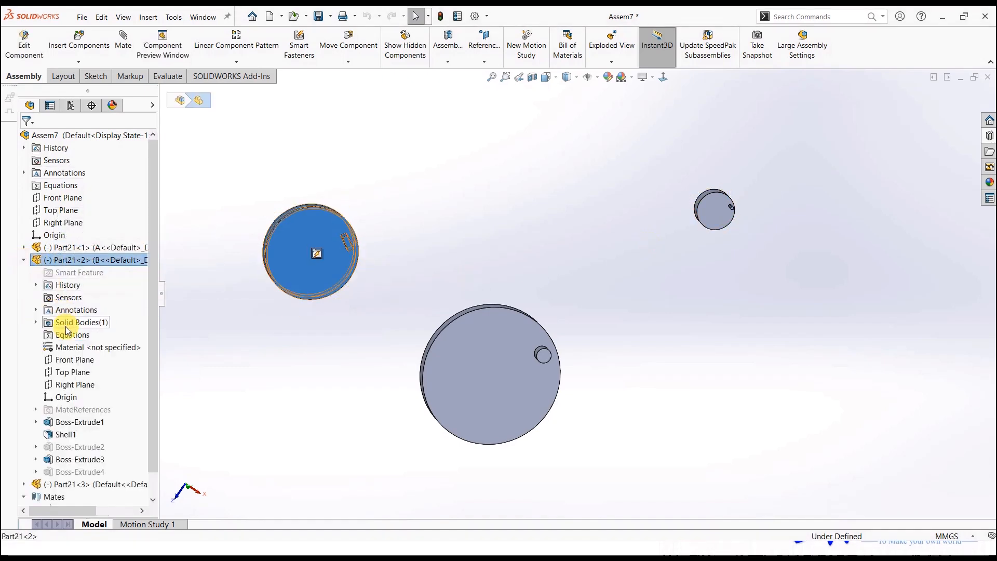
{"action": "left_click", "coordinate": [64, 398]}
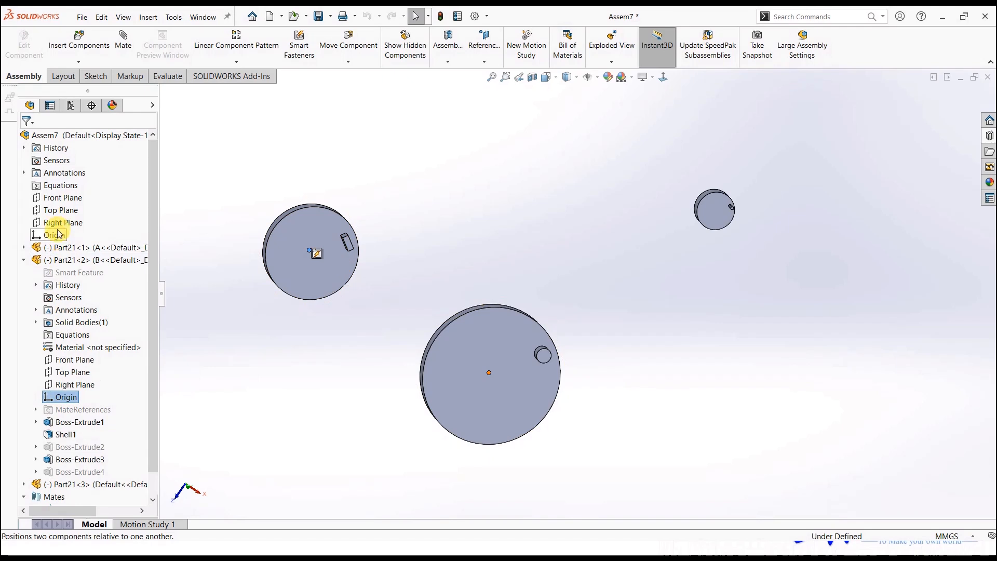
{"action": "left_click", "coordinate": [61, 200], "text": "ctrl"}
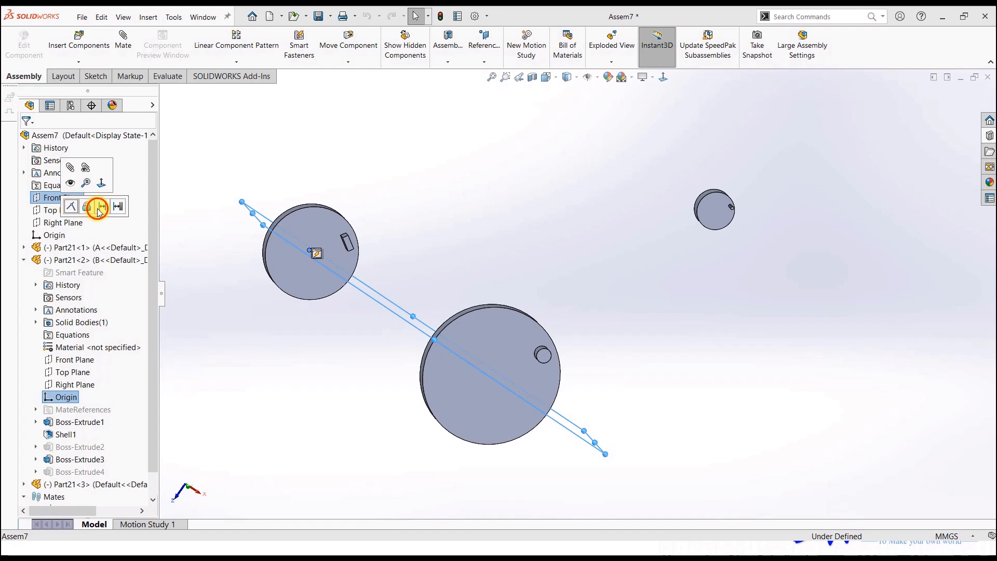
{"action": "left_click", "coordinate": [98, 210]}
{"action": "left_click", "coordinate": [136, 207]}
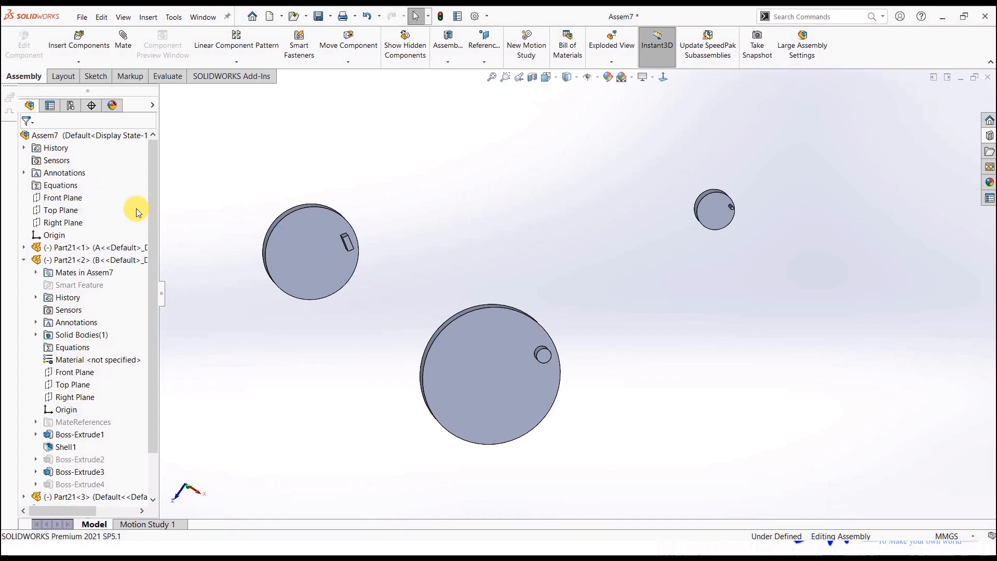
Add a distance mate of about 183.38 mm between the second Part21 instance's origin and the assembly's Right Plane.
{"action": "left_click", "coordinate": [66, 409]}
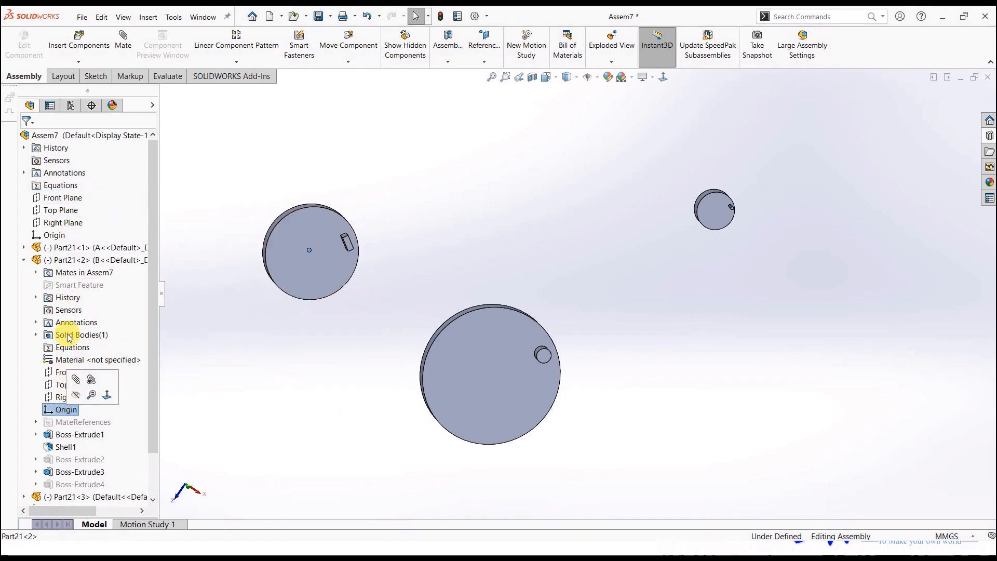
{"action": "left_click", "coordinate": [62, 224], "text": "ctrl"}
{"action": "left_click", "coordinate": [104, 233]}
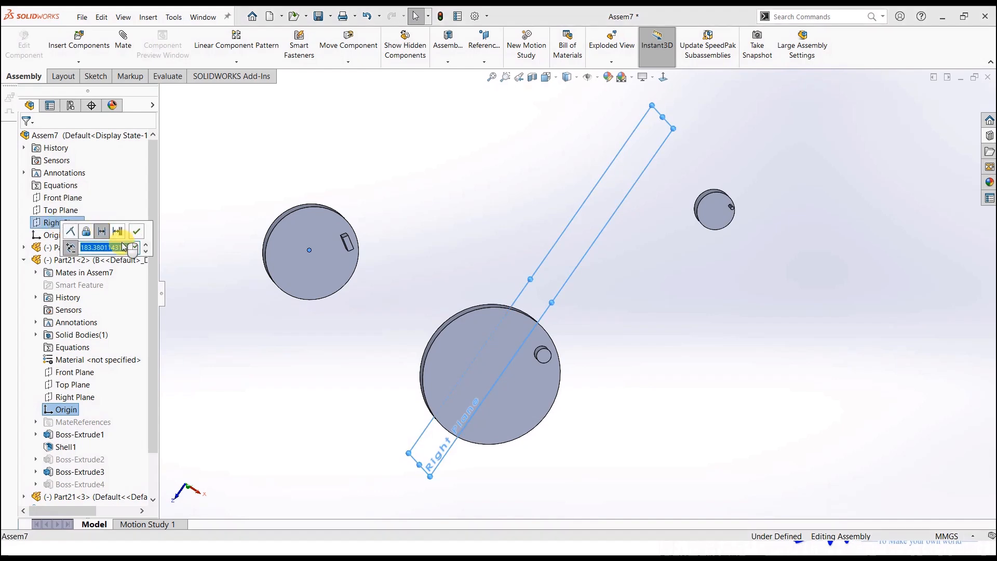
{"action": "left_click", "coordinate": [136, 233]}
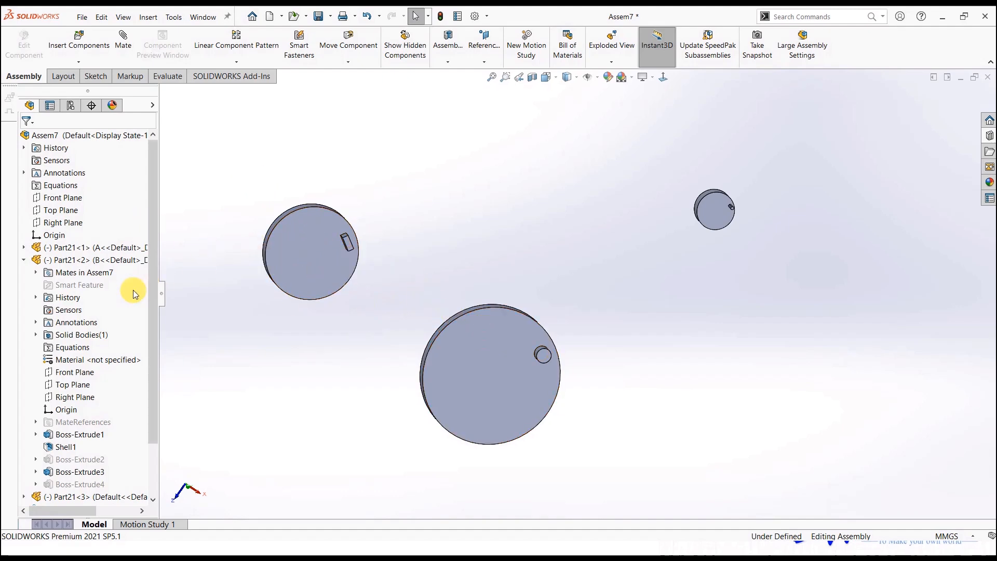
Mate the Top Plane of the second Part21 instance coincident with the assembly's Top Plane.
{"action": "left_click", "coordinate": [83, 387]}
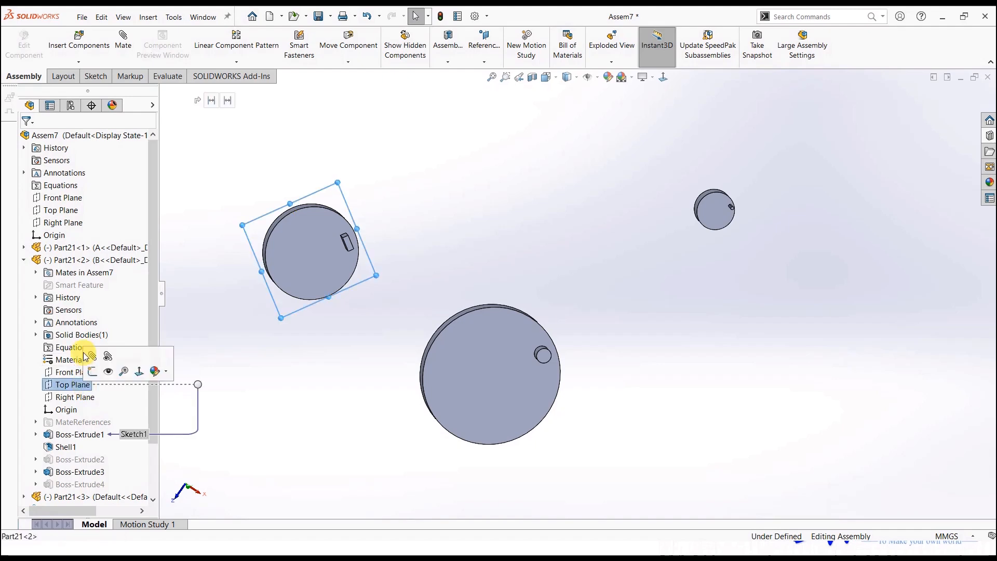
{"action": "left_click", "coordinate": [72, 212], "text": "ctrl"}
{"action": "left_click", "coordinate": [83, 222]}
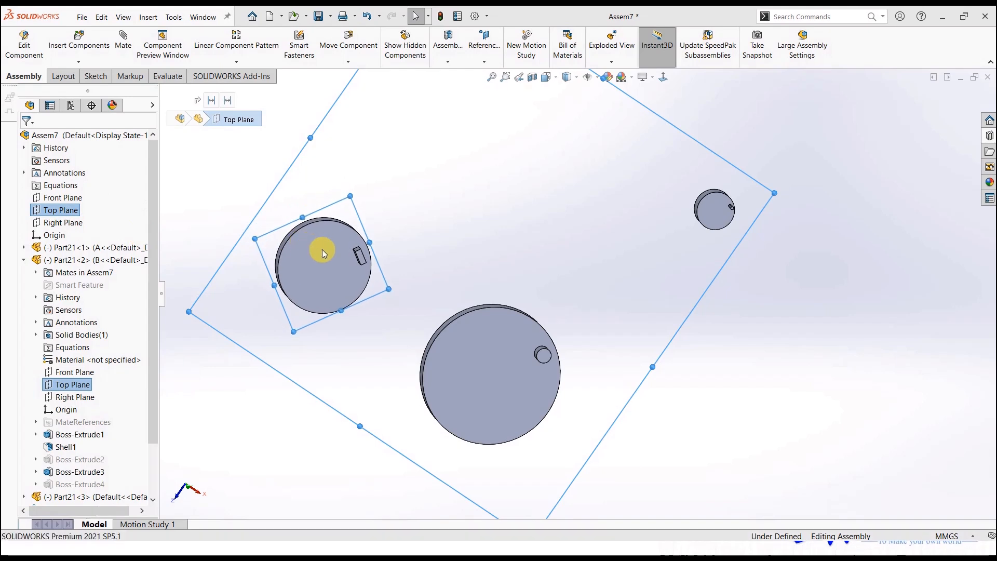
{"action": "key", "text": "Escape"}
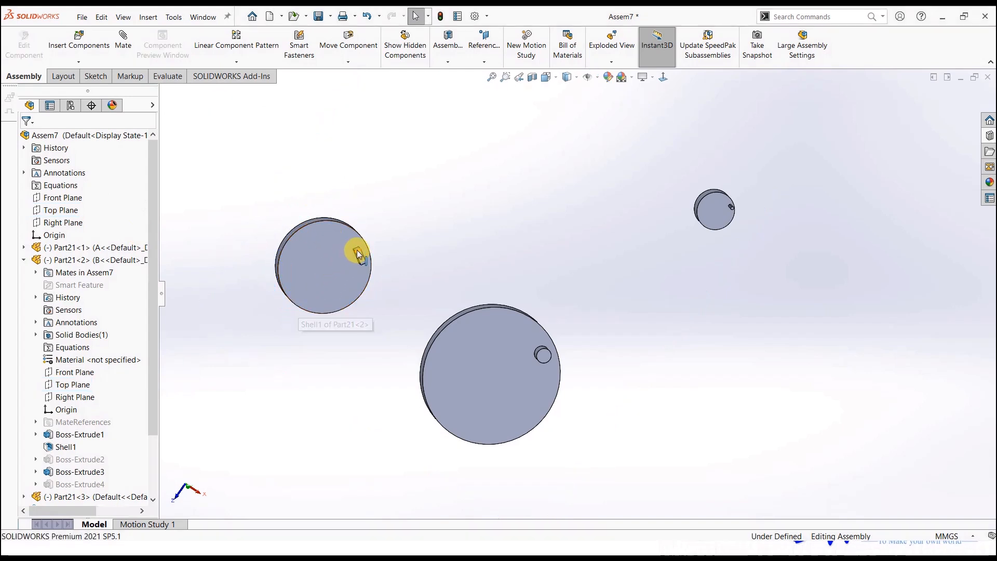
Turn the large first Part21 disc about its centre to test its remaining freedom of movement.
{"action": "mouse_move", "coordinate": [357, 259]}
{"action": "left_mouse_down"}
{"action": "mouse_move", "coordinate": [280, 313]}
{"action": "mouse_move", "coordinate": [351, 256]}
{"action": "left_mouse_up"}
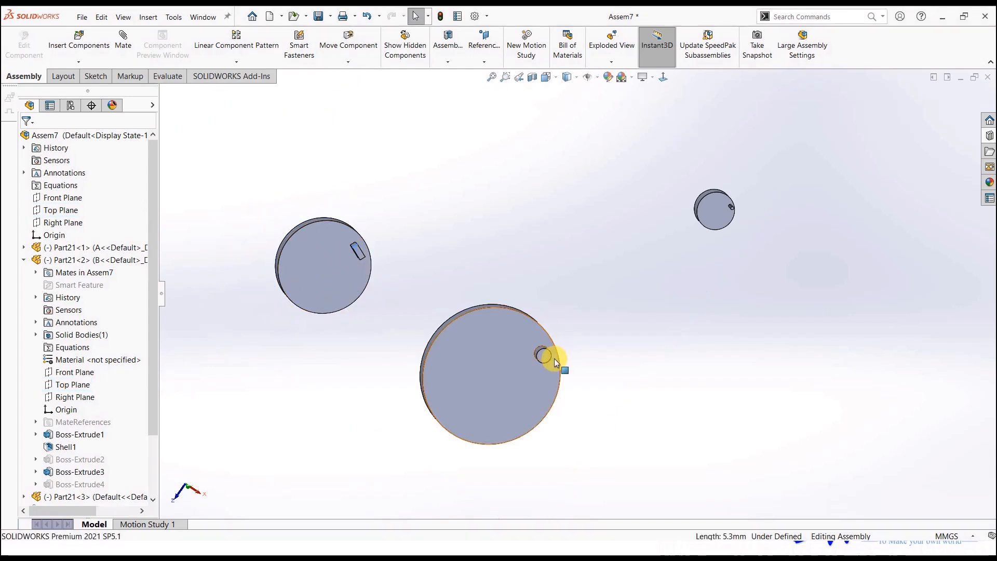
{"action": "left_click", "coordinate": [540, 349]}
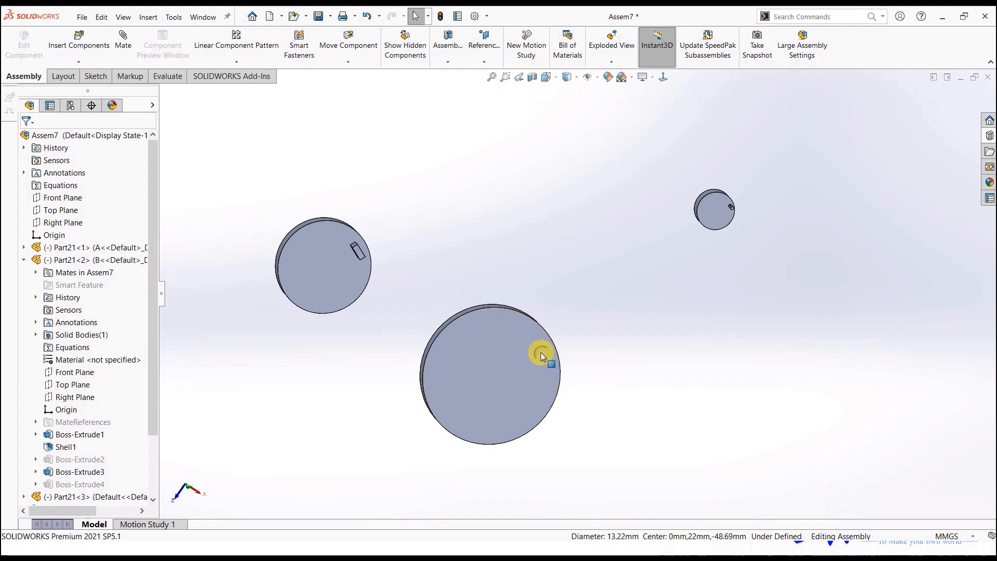
{"action": "left_click_drag", "start_coordinate": [541, 352], "coordinate": [434, 342]}
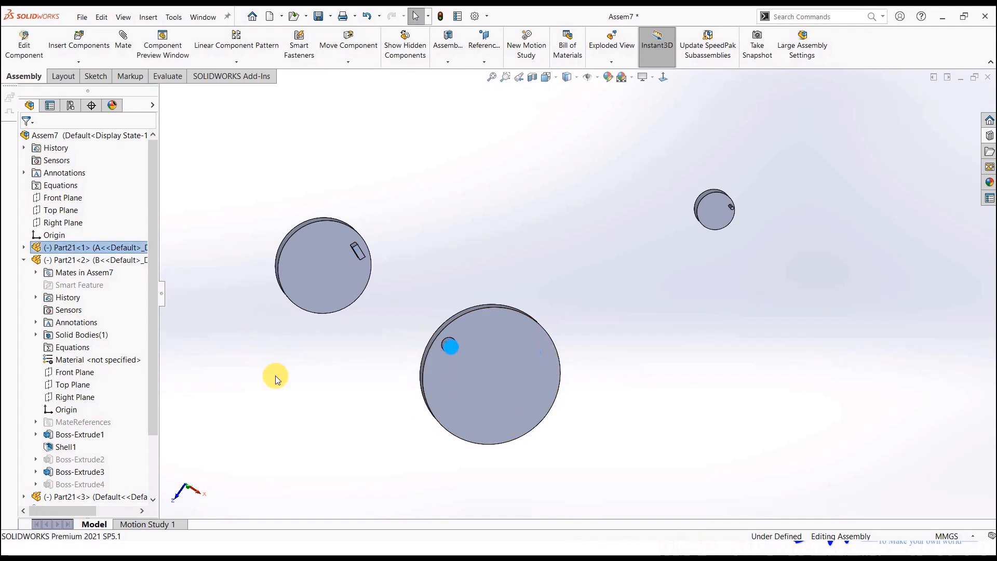
Add a distance mate between the third Part21 instance's origin and the assembly's Front Plane, accepting the proposed distance.
{"action": "left_click", "coordinate": [23, 259]}
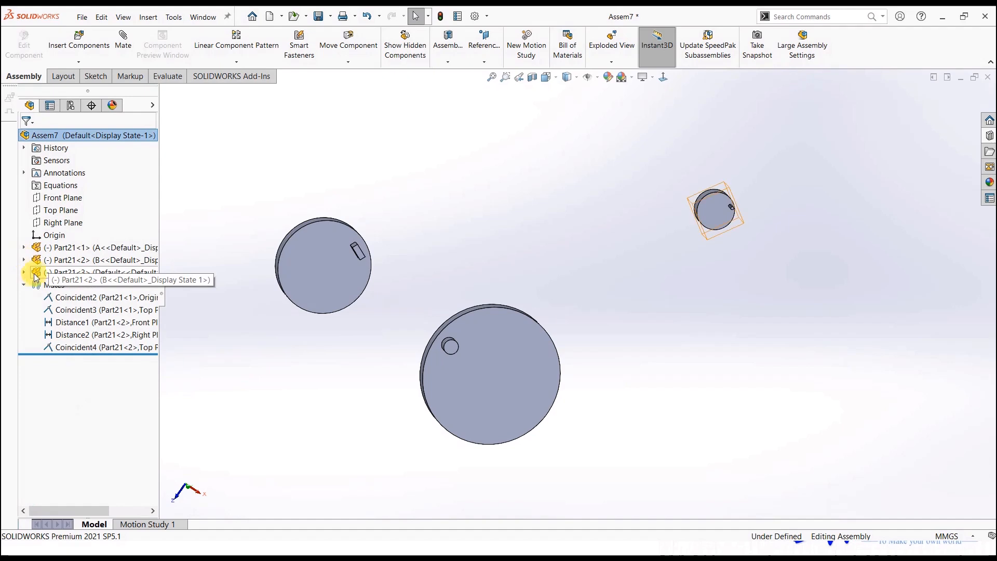
{"action": "left_click", "coordinate": [24, 272]}
{"action": "left_click", "coordinate": [62, 409]}
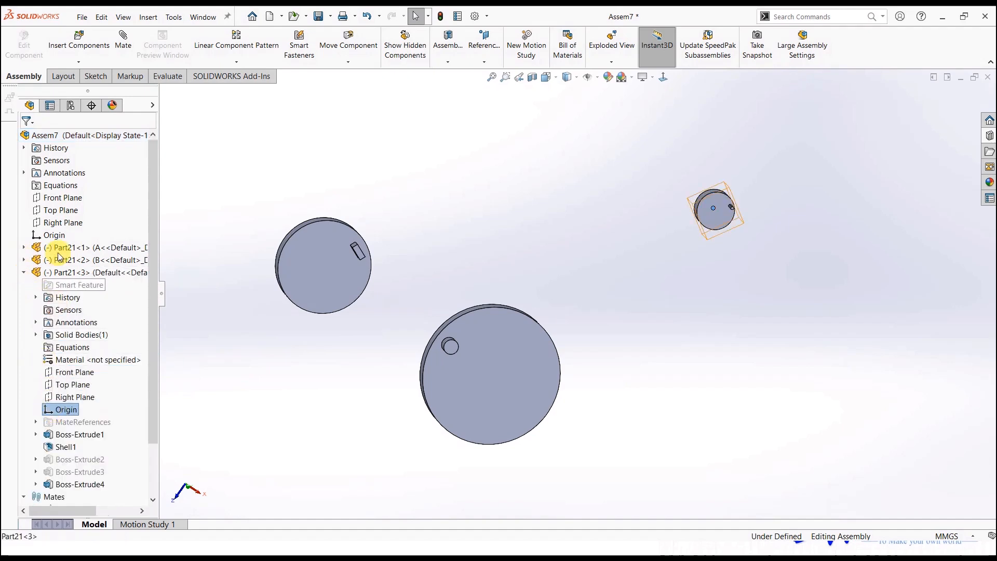
{"action": "left_click", "coordinate": [61, 199], "text": "ctrl"}
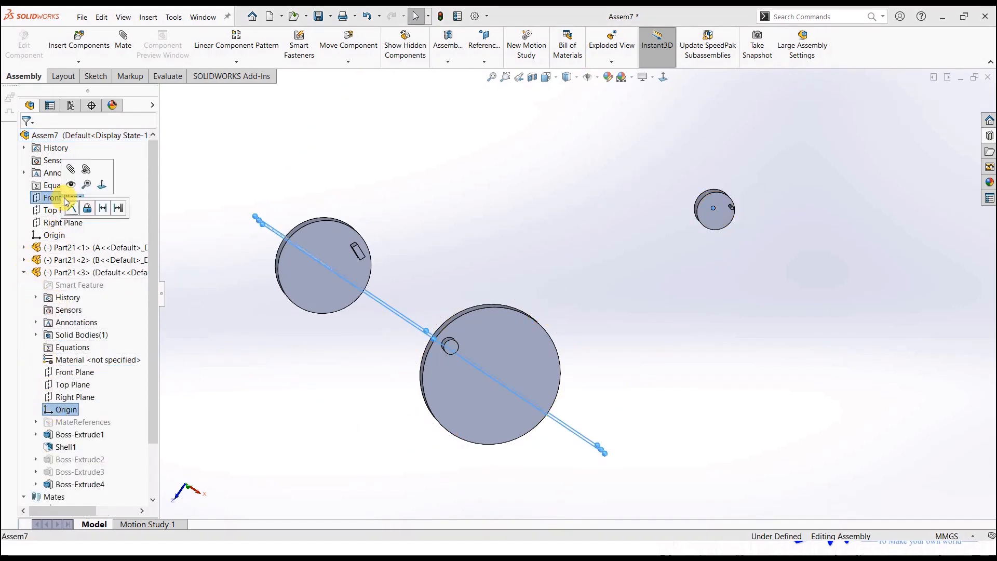
{"action": "left_click", "coordinate": [102, 208]}
{"action": "left_click", "coordinate": [139, 209]}
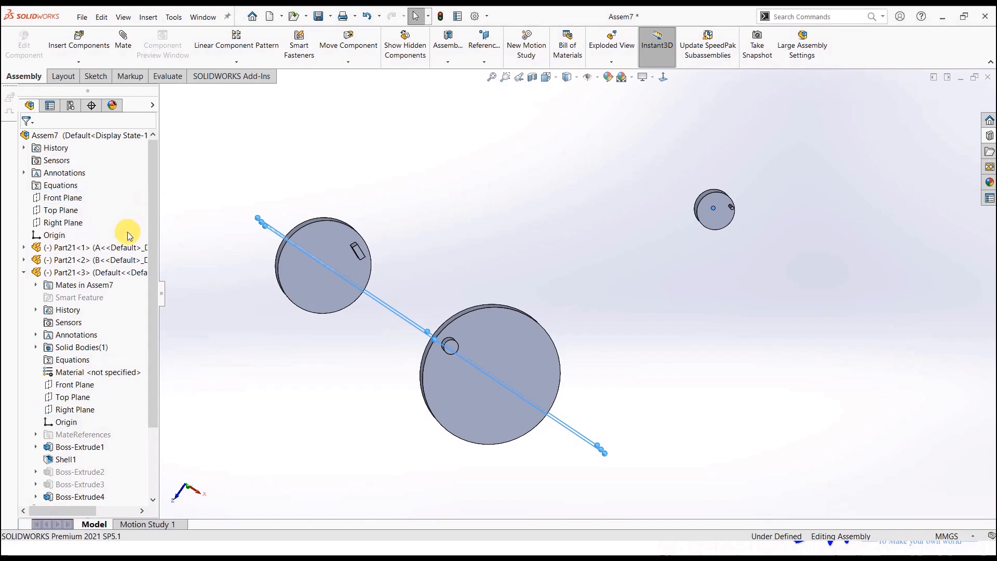
Add a distance mate between the third Part21 instance's origin and the assembly's Right Plane, accepting the proposed distance.
{"action": "left_click", "coordinate": [66, 422]}
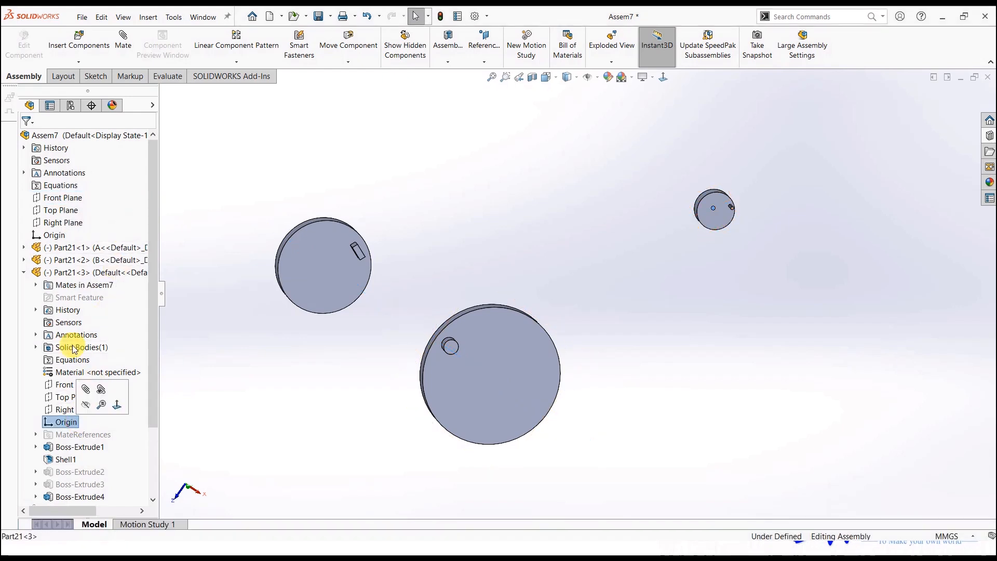
{"action": "left_click", "coordinate": [62, 223], "text": "ctrl"}
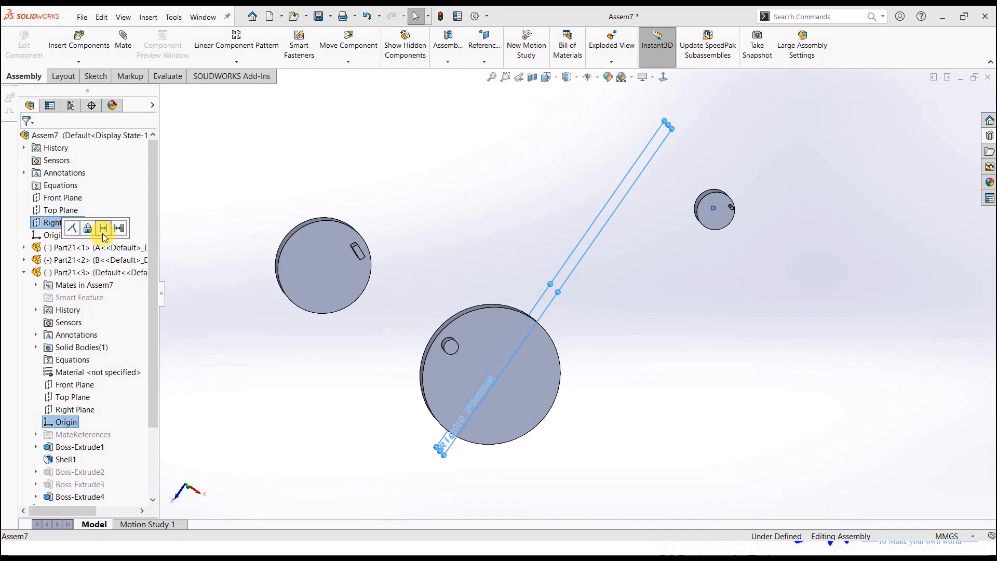
{"action": "left_click", "coordinate": [137, 227]}
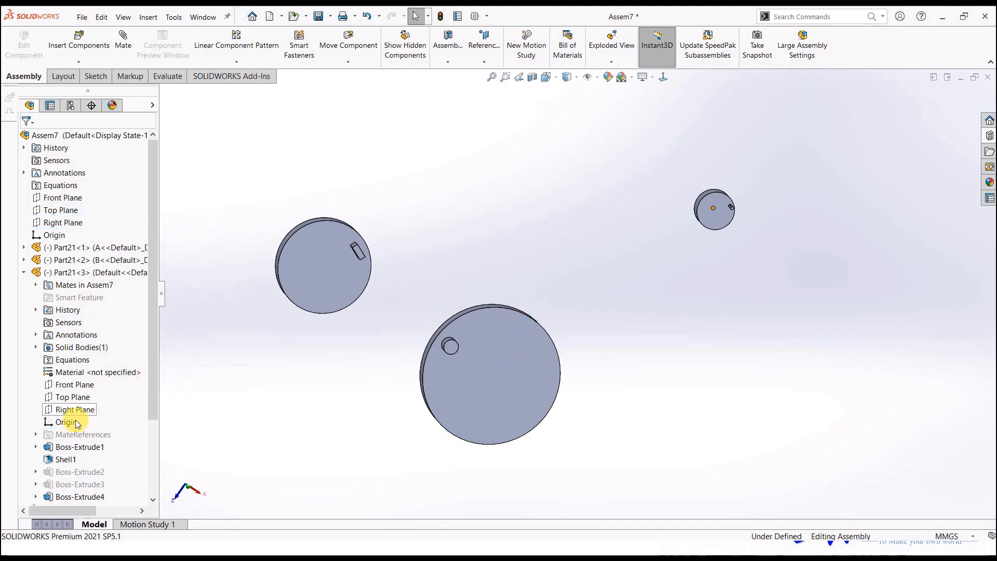
Mate the Top Plane of the third Part21 instance coincident with the assembly's Top Plane.
{"action": "left_click", "coordinate": [73, 396]}
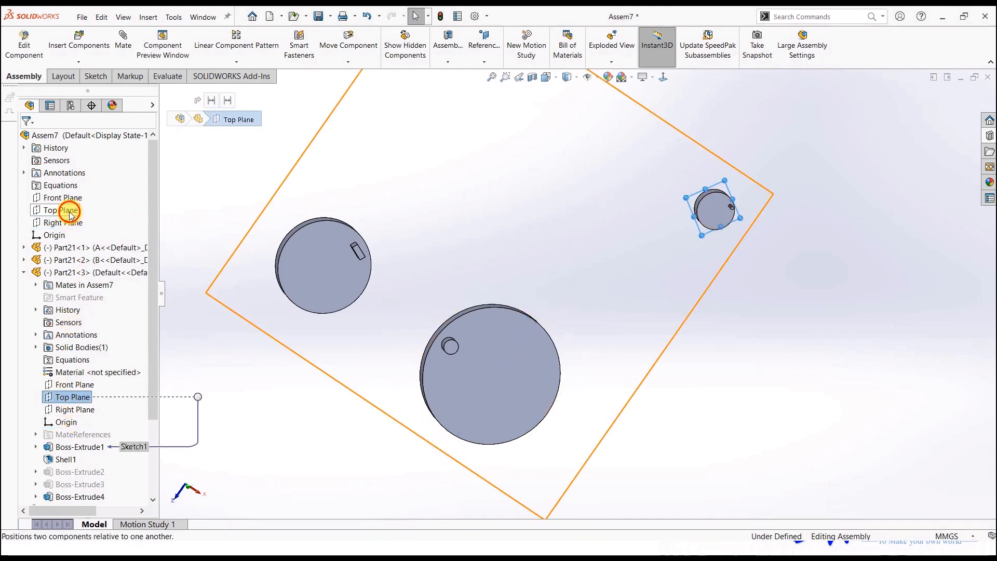
{"action": "left_click", "coordinate": [55, 209], "text": "ctrl"}
{"action": "left_click", "coordinate": [80, 220]}
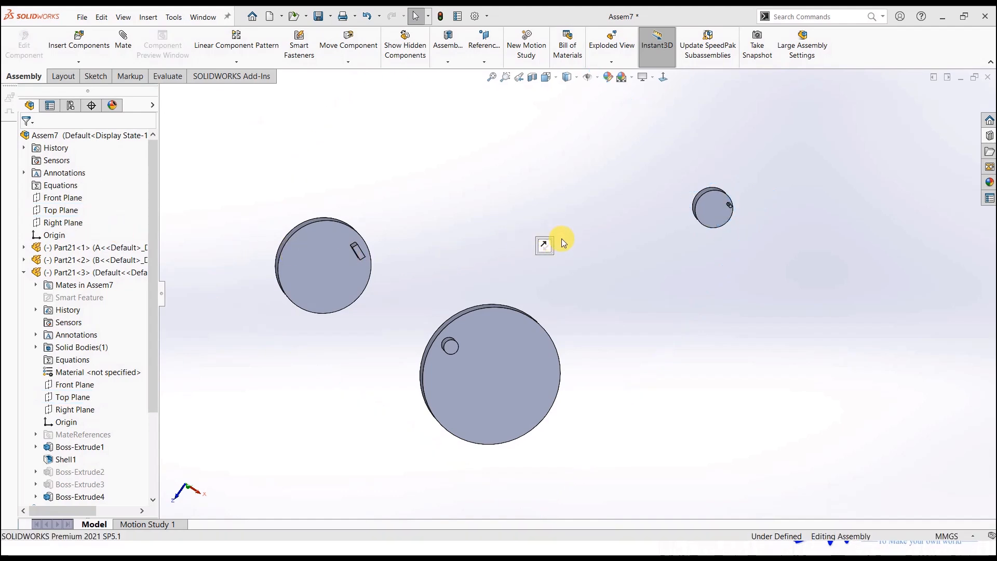
Turn the small third Part21 disc about its centre to test its remaining rotation.
{"action": "left_click_drag", "start_coordinate": [723, 201], "coordinate": [710, 240]}
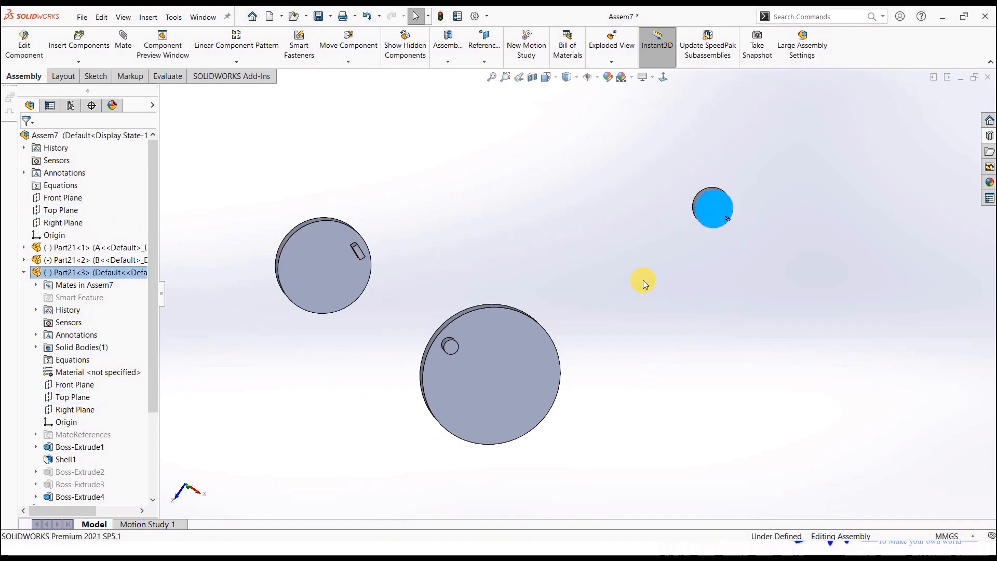
{"action": "left_click", "coordinate": [643, 281]}
{"action": "middle_click_drag", "start_coordinate": [644, 281], "coordinate": [631, 333]}
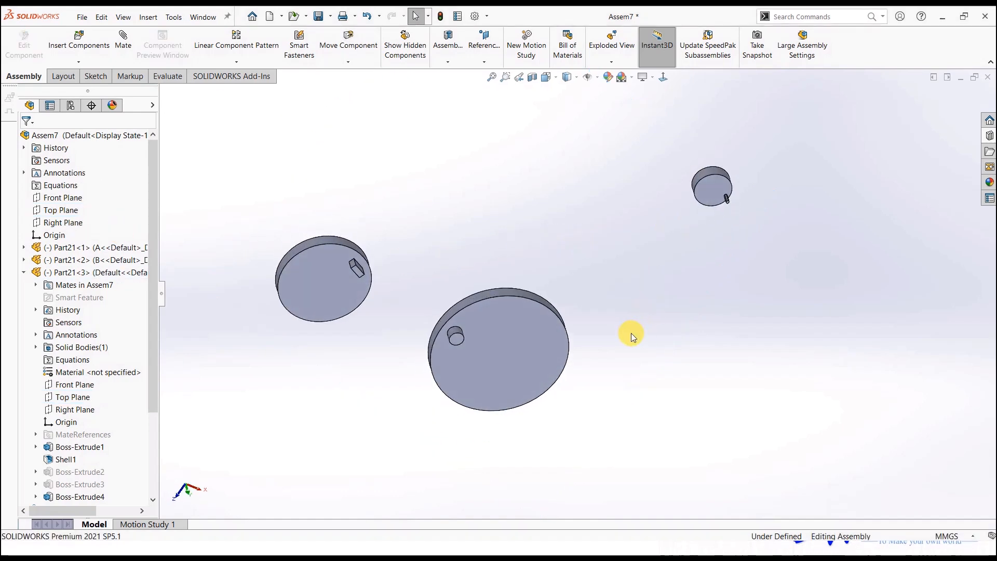
{"action": "left_click", "coordinate": [23, 273]}
{"action": "left_click_drag", "start_coordinate": [714, 193], "coordinate": [728, 195]}
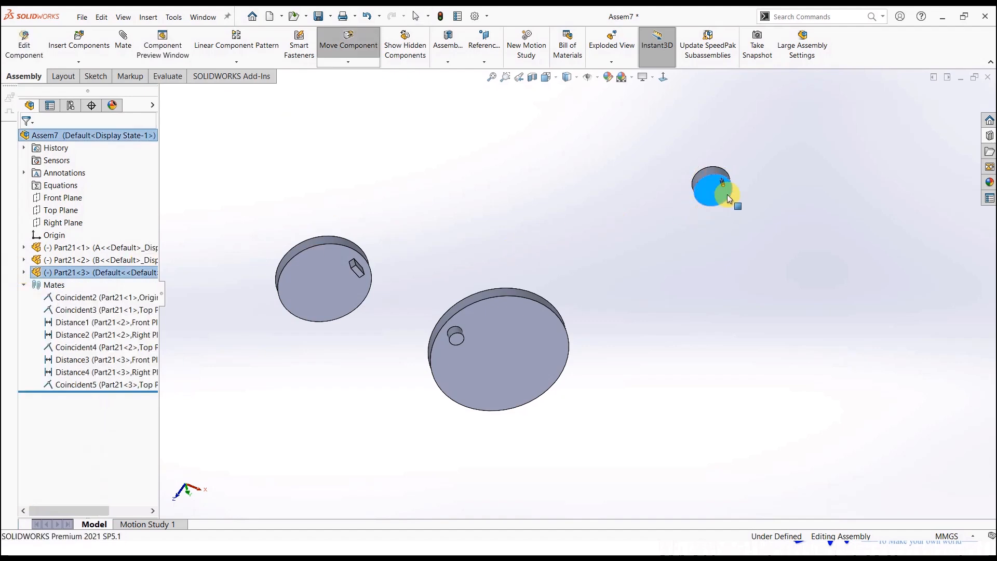
{"action": "left_click", "coordinate": [674, 235]}
Start a Belt/Chain feature with the cylindrical rims of the second, first and third Part21 discs as belt members.
{"action": "left_click", "coordinate": [450, 58]}
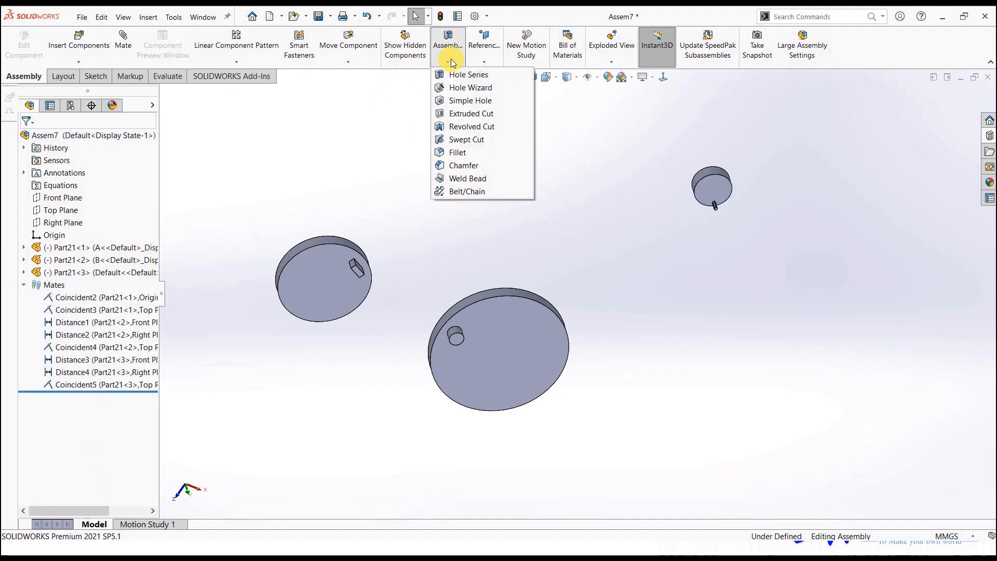
{"action": "left_click", "coordinate": [452, 191]}
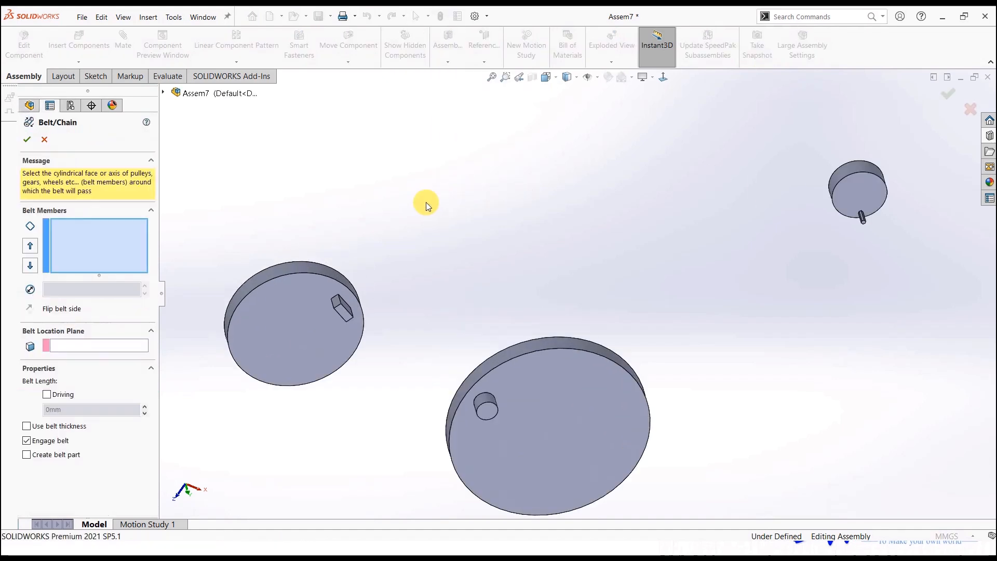
{"action": "left_click", "coordinate": [335, 267]}
{"action": "left_click", "coordinate": [525, 340]}
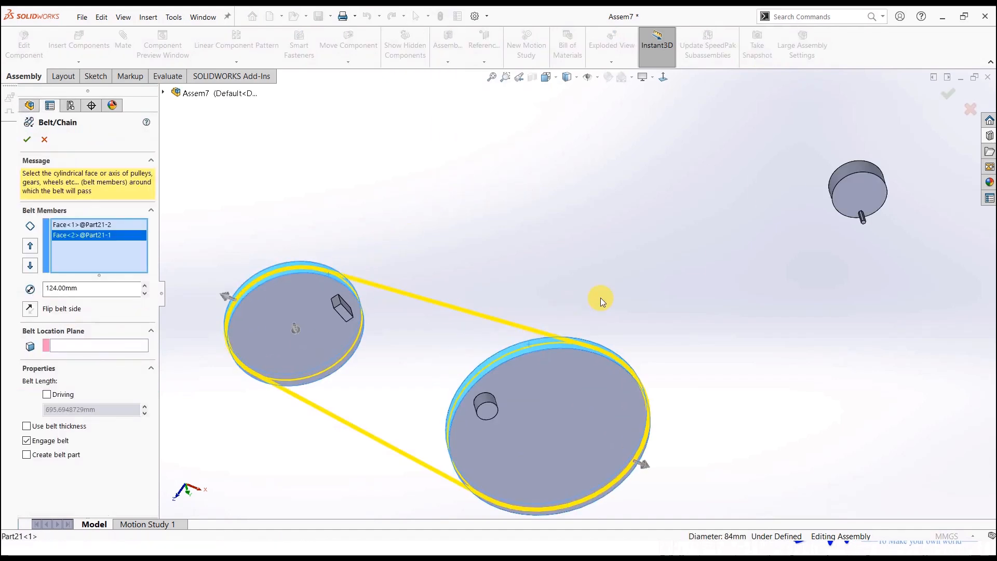
{"action": "left_click", "coordinate": [859, 173]}
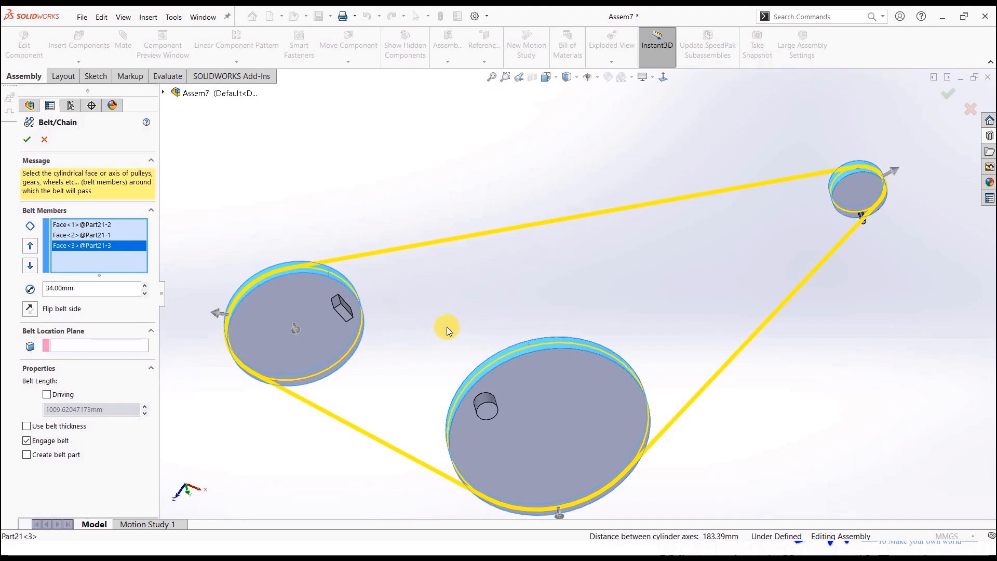
Use a belt thickness of 10 mm, keep the belt engaged, and create the belt around the three discs.
{"action": "left_click", "coordinate": [94, 289]}
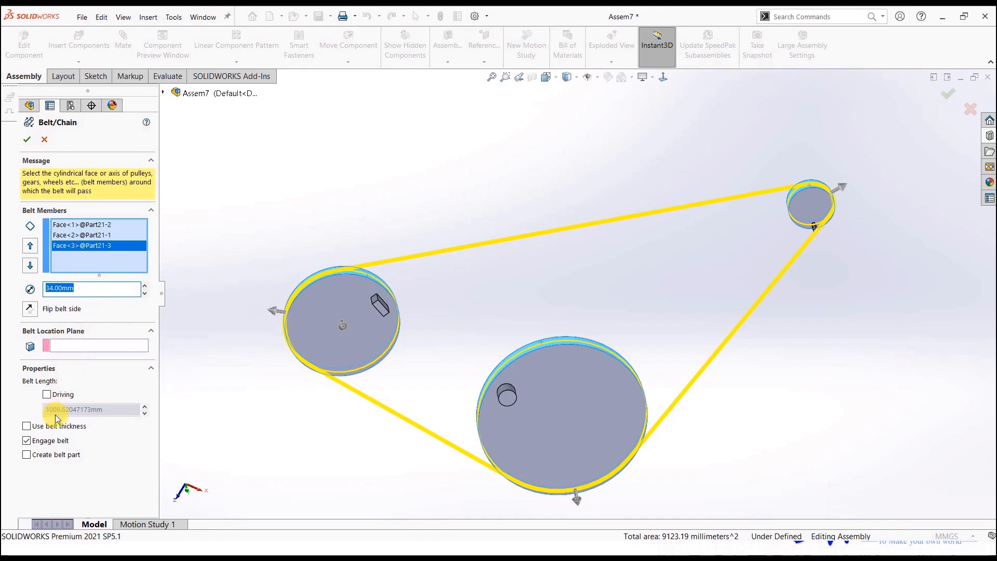
{"action": "left_click", "coordinate": [27, 426]}
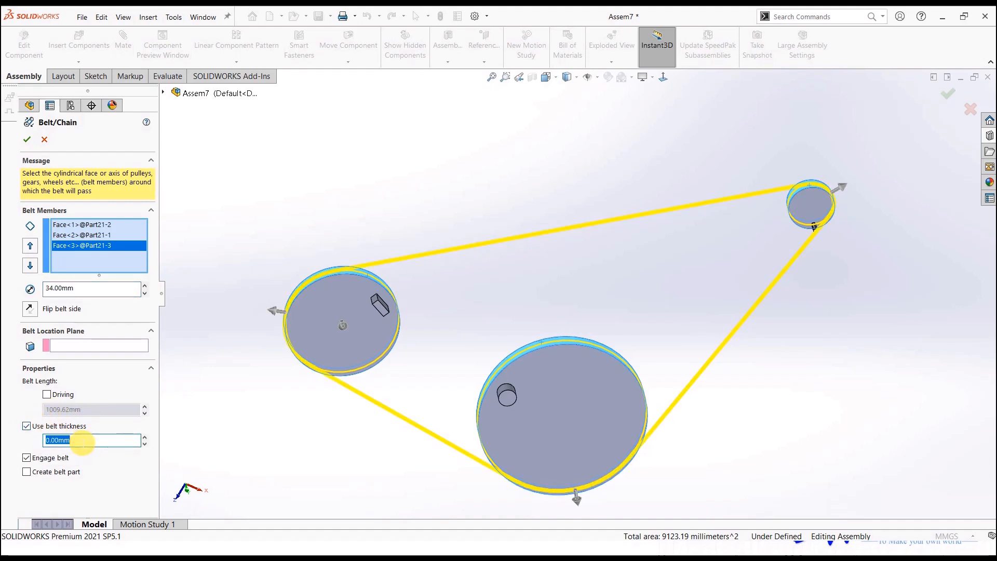
{"action": "type", "text": "10"}
{"action": "key", "text": "Return"}
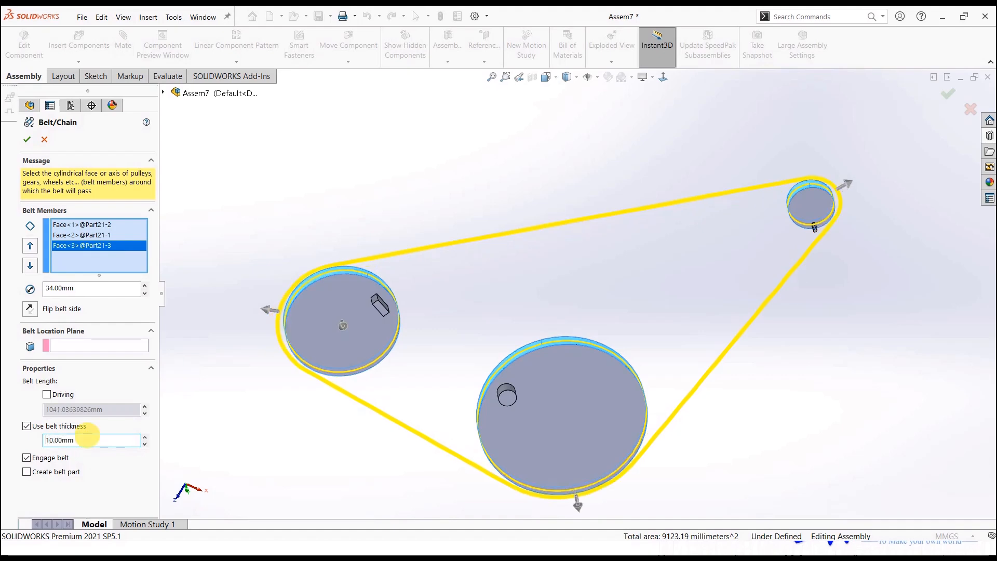
{"action": "scroll", "coordinate": [318, 289], "scroll_direction": "down", "scroll_amount": 5}
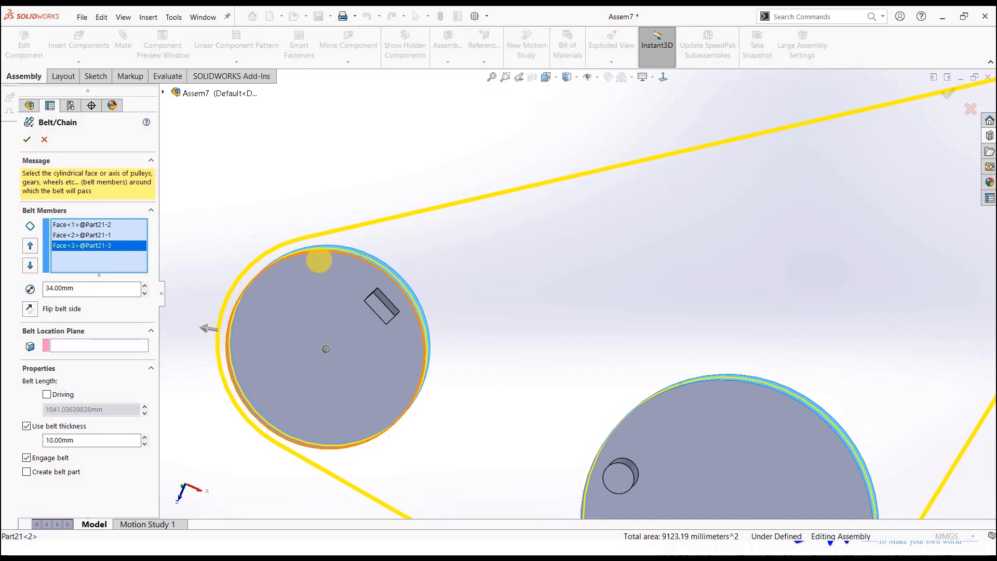
{"action": "scroll", "coordinate": [423, 285], "scroll_direction": "up", "scroll_amount": 5}
{"action": "middle_click_drag", "start_coordinate": [673, 284], "coordinate": [725, 281]}
{"action": "scroll", "coordinate": [812, 226], "scroll_direction": "down", "scroll_amount": 2}
{"action": "scroll", "coordinate": [692, 301], "scroll_direction": "up", "scroll_amount": 2}
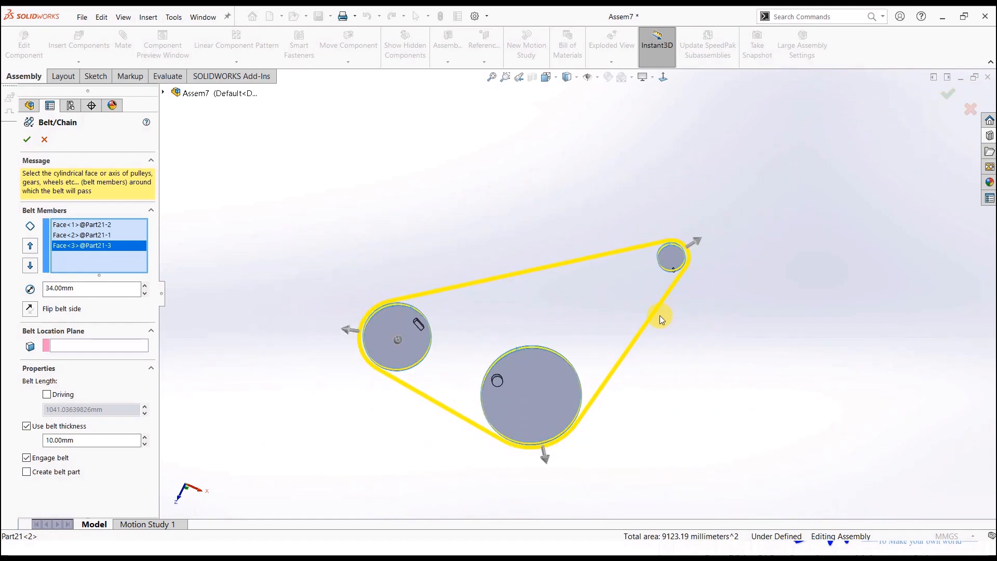
{"action": "left_click", "coordinate": [26, 139]}
Turn the second and third Part21 discs to test how the belt drives all three discs together.
{"action": "scroll", "coordinate": [420, 338], "scroll_direction": "down", "scroll_amount": 3}
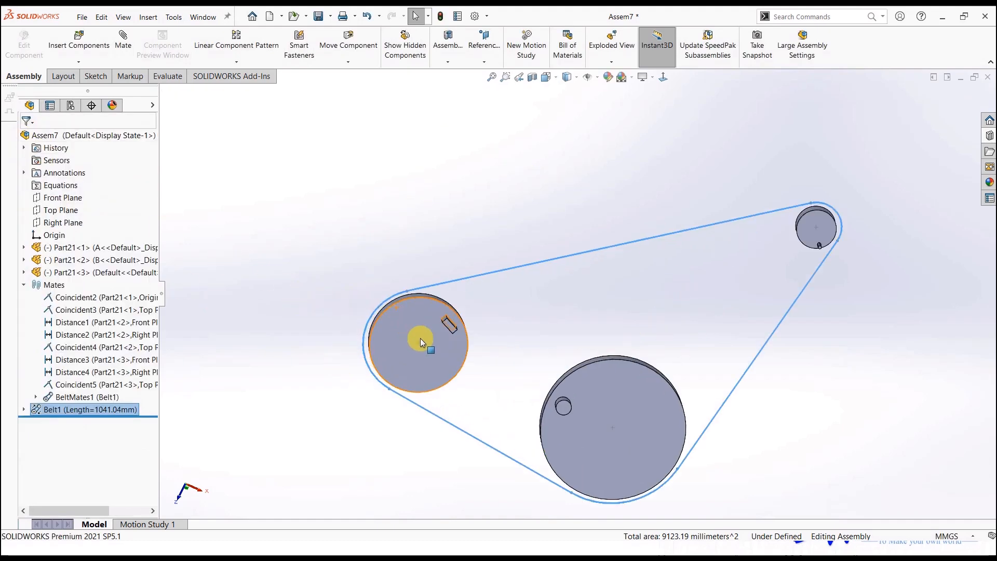
{"action": "left_click_drag", "start_coordinate": [460, 336], "coordinate": [407, 301]}
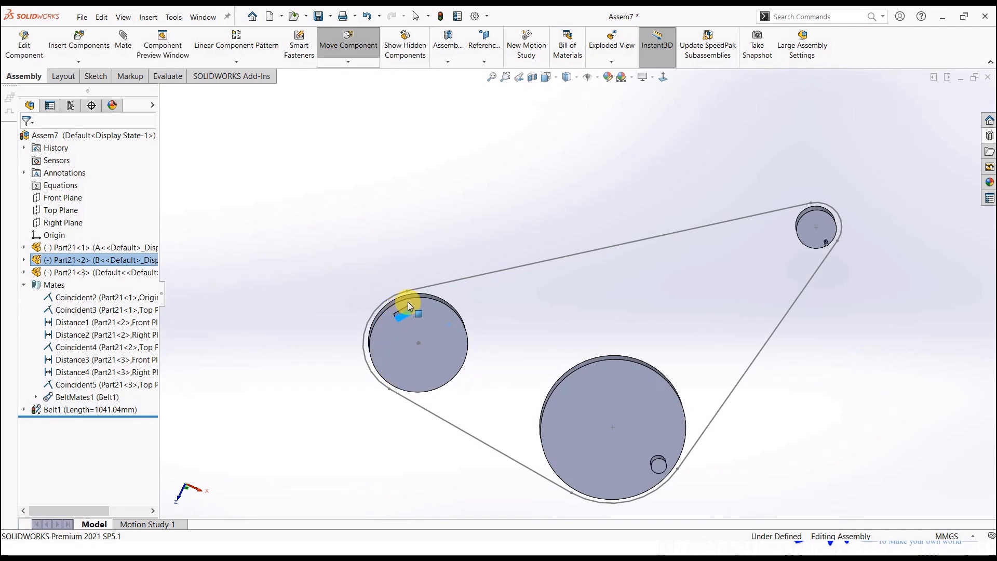
{"action": "left_click_drag", "start_coordinate": [462, 331], "coordinate": [372, 315]}
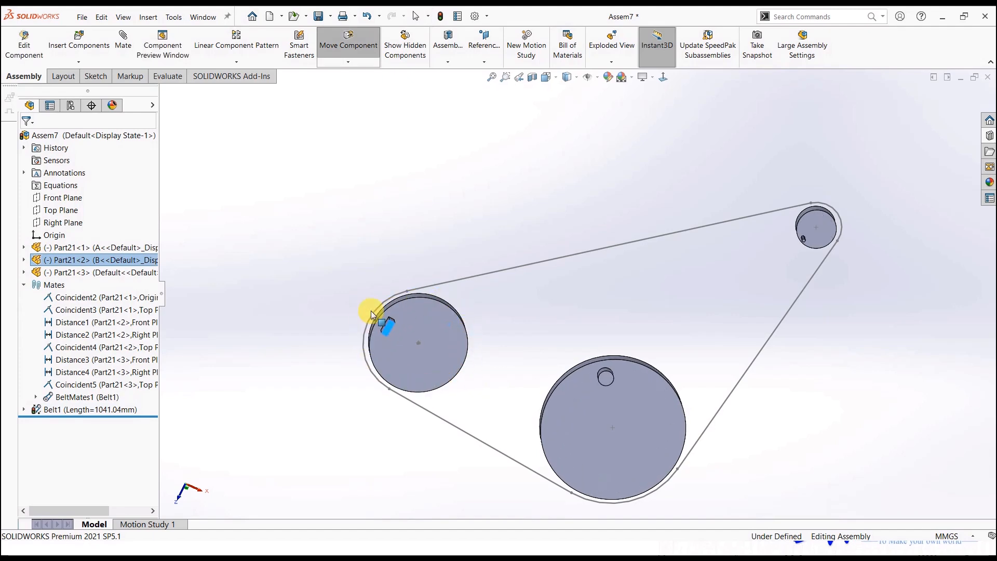
{"action": "left_click_drag", "start_coordinate": [435, 306], "coordinate": [376, 341]}
{"action": "left_click_drag", "start_coordinate": [805, 228], "coordinate": [778, 275]}
{"action": "key", "text": "Escape"}
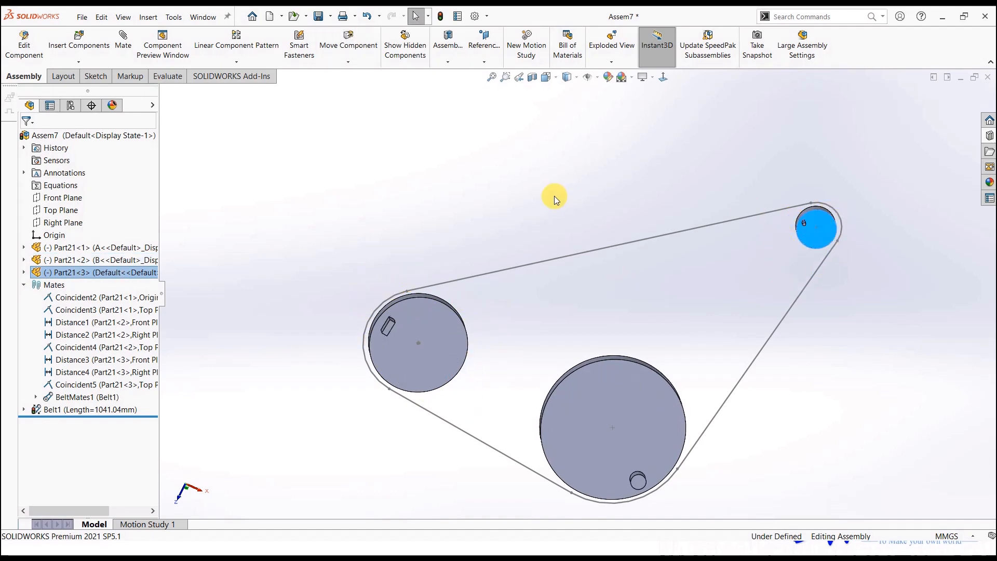
{"action": "key", "text": "Escape"}
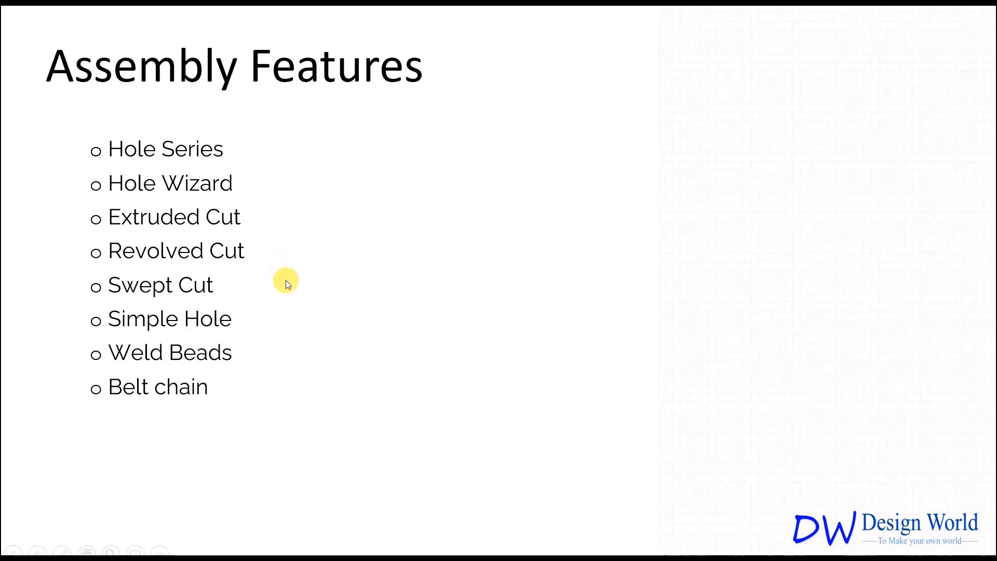
{"action": "left_click", "coordinate": [291, 362]}
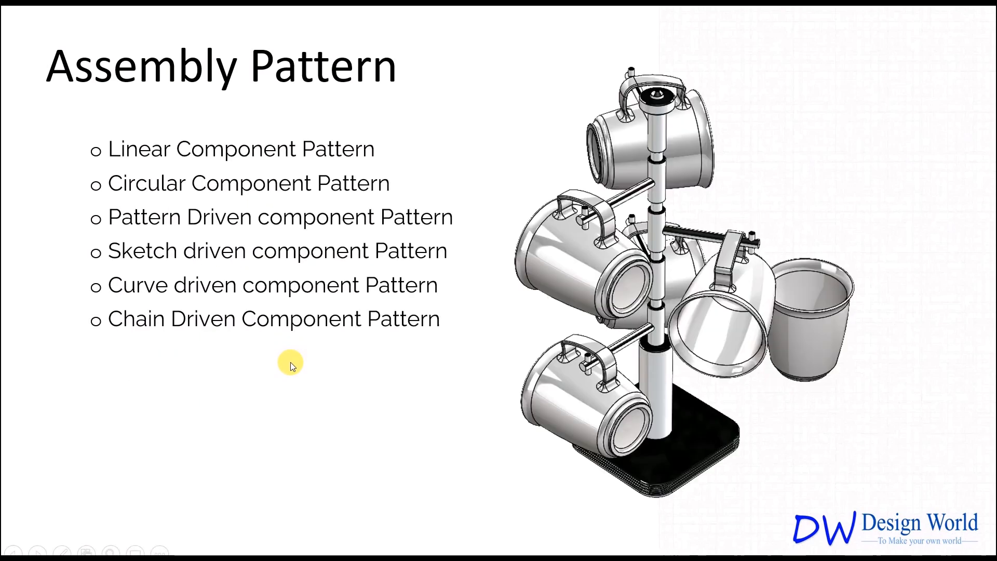
Switch back to SOLIDWORKS and close the Assem7 belt assembly without saving the modified documents.
{"action": "key", "text": "alt+Tab"}
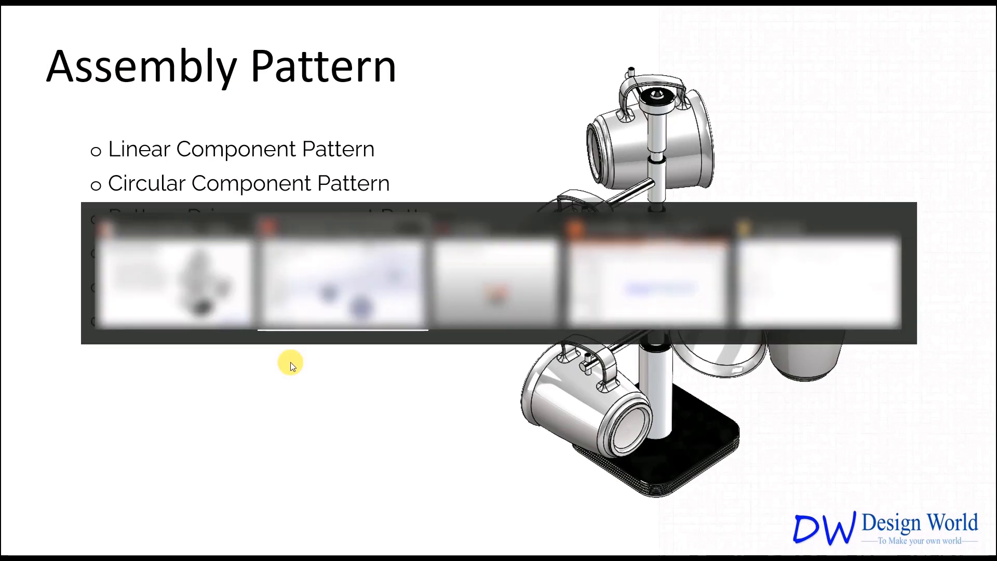
{"action": "left_click", "coordinate": [987, 78]}
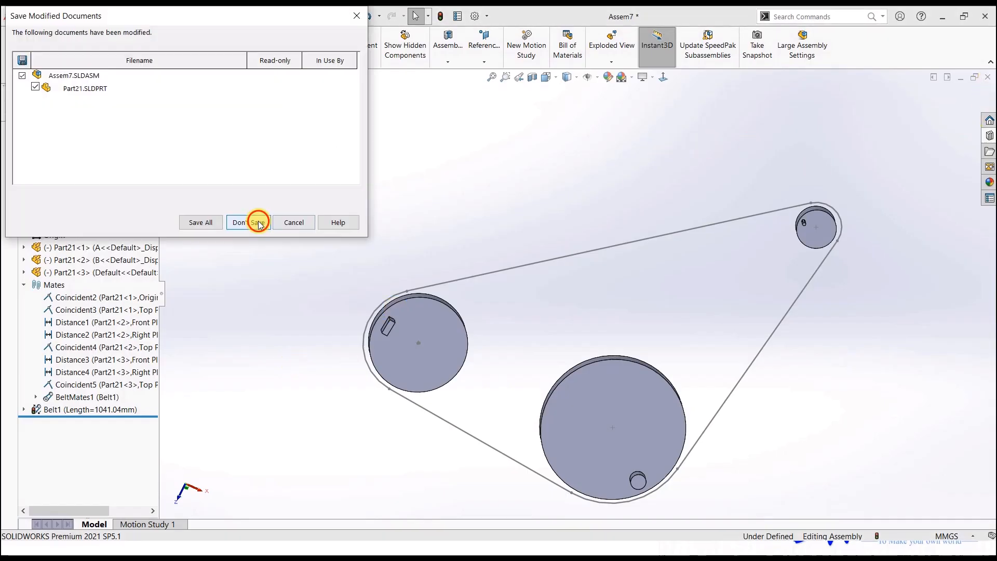
{"action": "left_click", "coordinate": [258, 223]}
{"action": "left_click", "coordinate": [445, 239]}
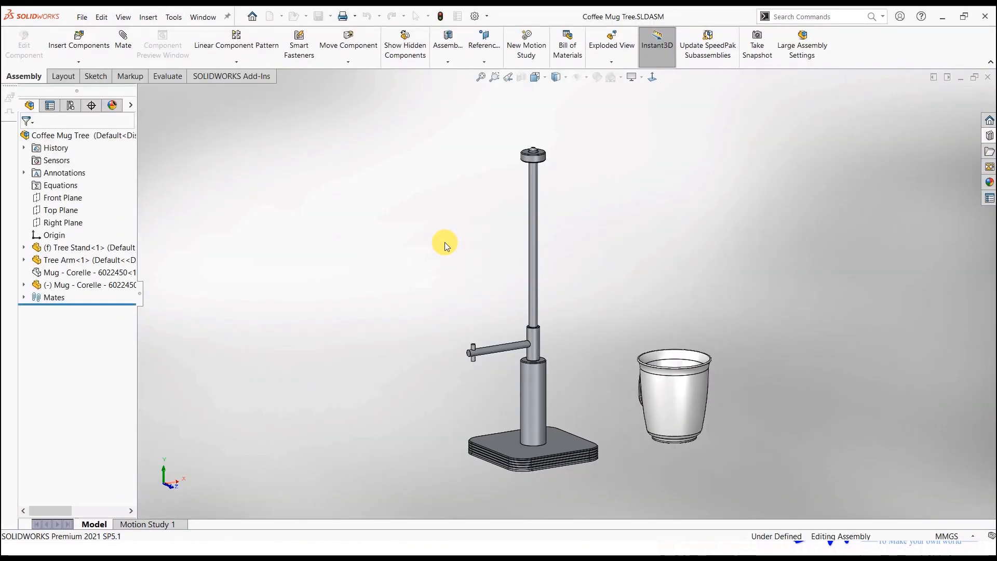
{"action": "scroll", "coordinate": [487, 275], "scroll_direction": "up", "scroll_amount": 3}
{"action": "scroll", "coordinate": [575, 303], "scroll_direction": "down", "scroll_amount": 3}
{"action": "scroll", "coordinate": [576, 302], "scroll_direction": "up", "scroll_amount": 2}
{"action": "scroll", "coordinate": [602, 348], "scroll_direction": "down", "scroll_amount": 2}
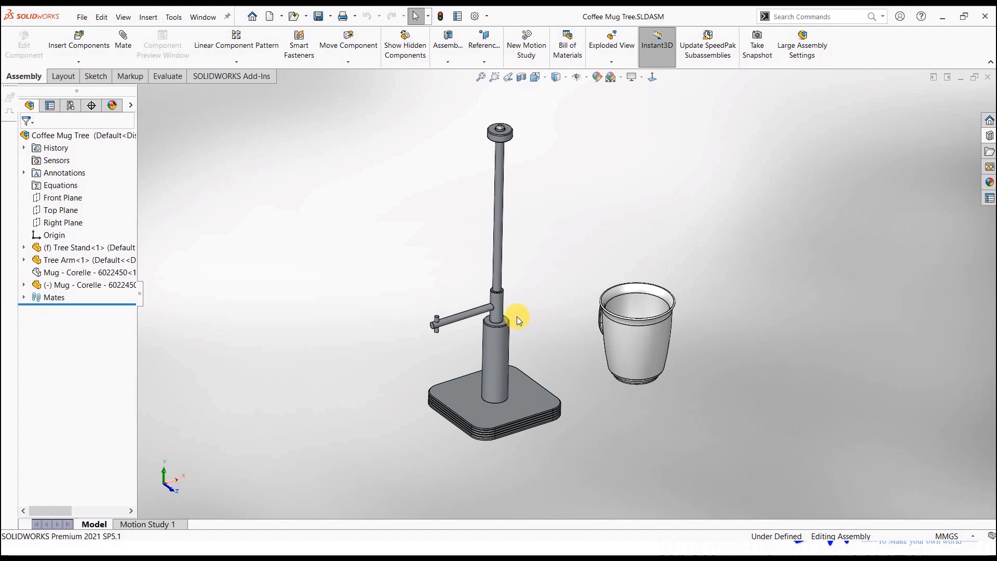
{"action": "left_click", "coordinate": [236, 62]}
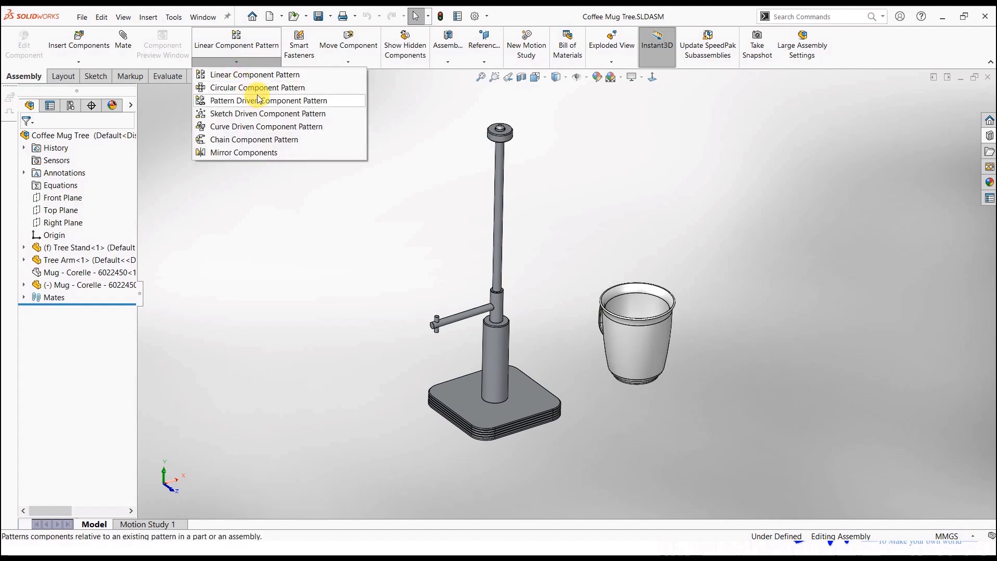
{"action": "left_click", "coordinate": [381, 285]}
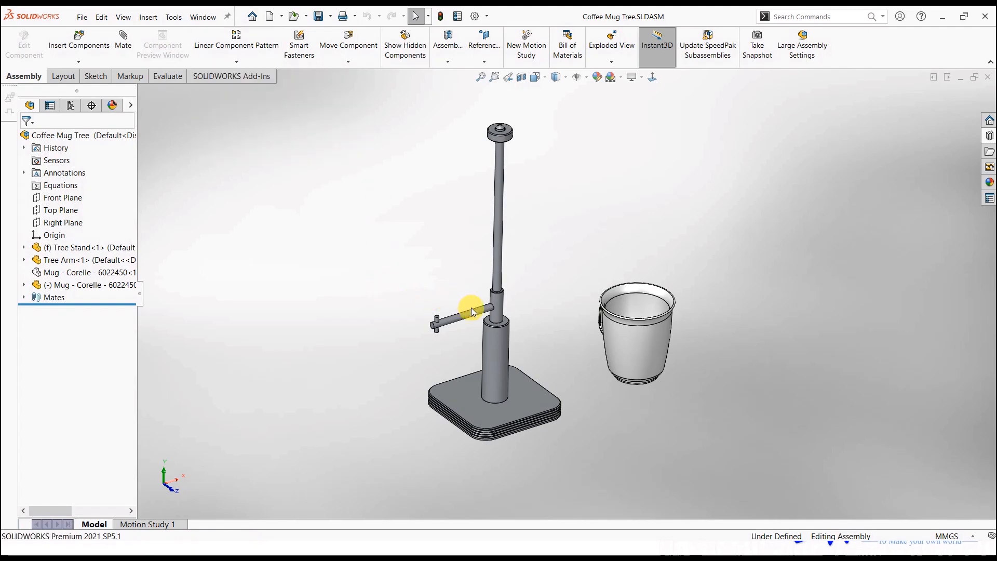
Open a component preview of the loose mug and inspect it from different angles.
{"action": "left_click", "coordinate": [662, 338]}
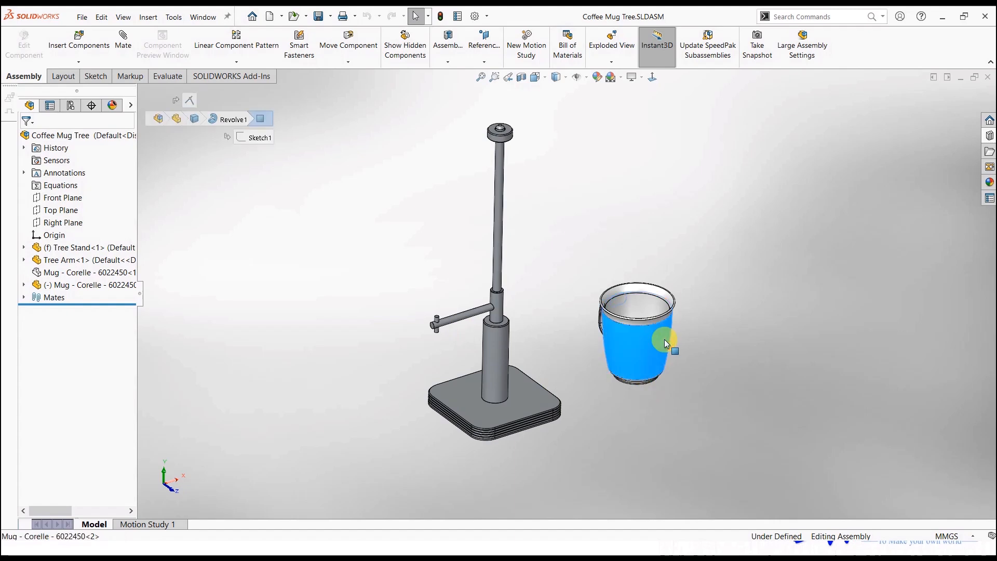
{"action": "left_click", "coordinate": [165, 36]}
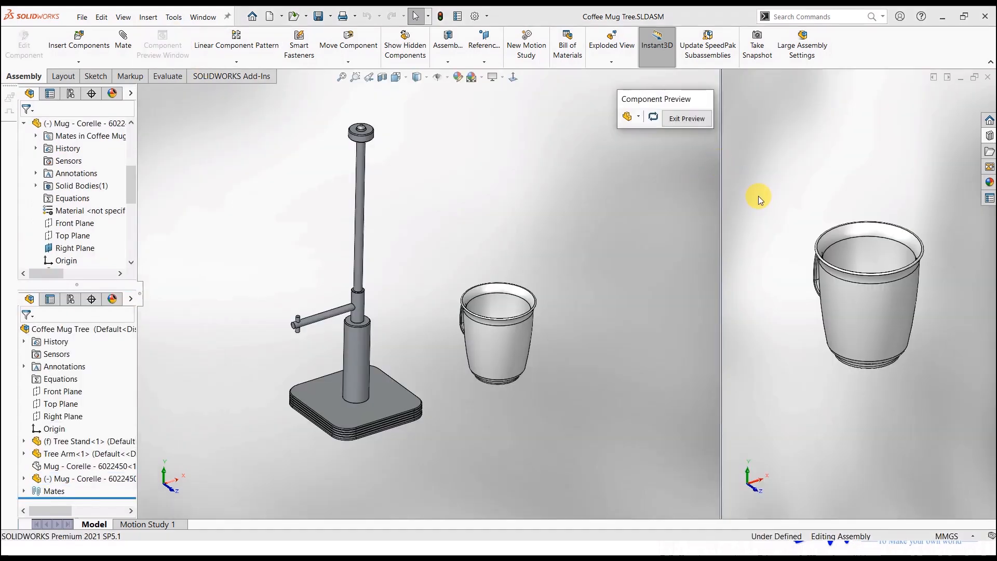
{"action": "mouse_move", "coordinate": [861, 364]}
{"action": "middle_mouse_down"}
{"action": "mouse_move", "coordinate": [823, 383]}
{"action": "mouse_move", "coordinate": [881, 329]}
{"action": "mouse_move", "coordinate": [867, 363]}
{"action": "middle_mouse_up"}
{"action": "mouse_move", "coordinate": [543, 396]}
{"action": "middle_mouse_down"}
{"action": "mouse_move", "coordinate": [527, 349]}
{"action": "mouse_move", "coordinate": [541, 378]}
{"action": "middle_mouse_up"}
{"action": "mouse_move", "coordinate": [802, 345]}
{"action": "middle_mouse_down"}
{"action": "mouse_move", "coordinate": [819, 285]}
{"action": "mouse_move", "coordinate": [833, 363]}
{"action": "middle_mouse_up"}
{"action": "left_click", "coordinate": [827, 370]}
{"action": "middle_click_drag", "start_coordinate": [821, 412], "coordinate": [813, 486]}
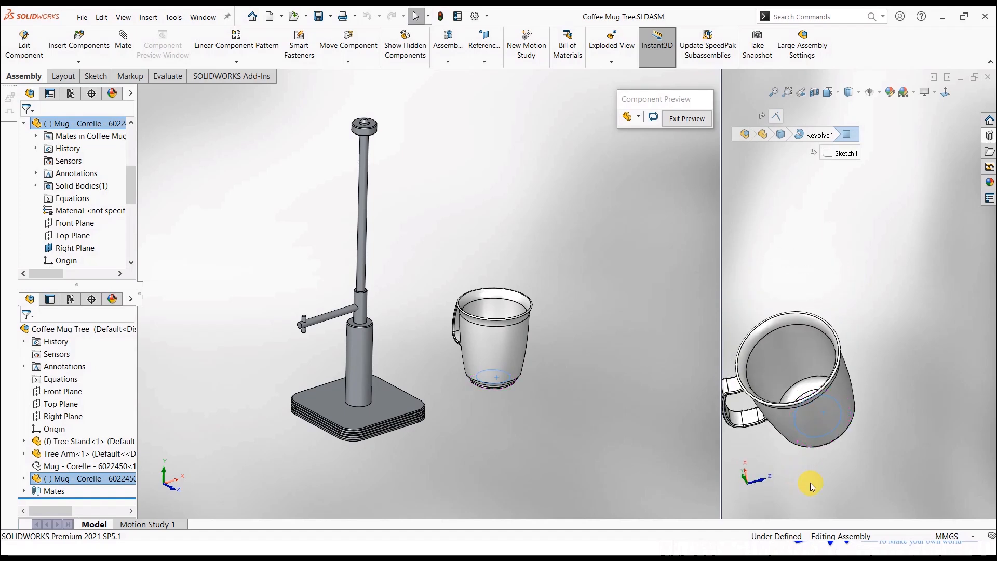
Try selecting the previewed mug's inner face together with the tree arm's sleeve face, clear the selection and exit the preview.
{"action": "left_click", "coordinate": [790, 341]}
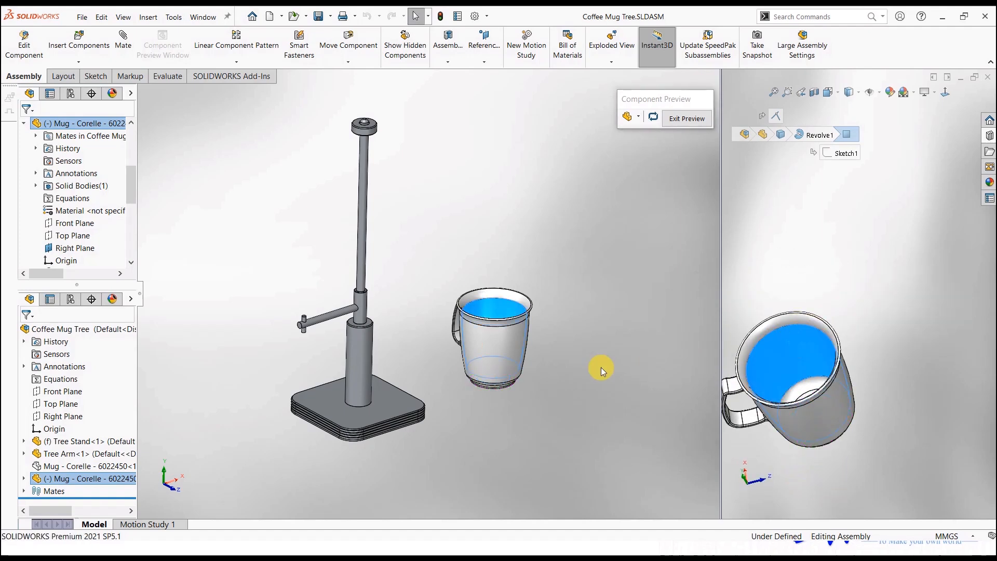
{"action": "left_click", "coordinate": [358, 306]}
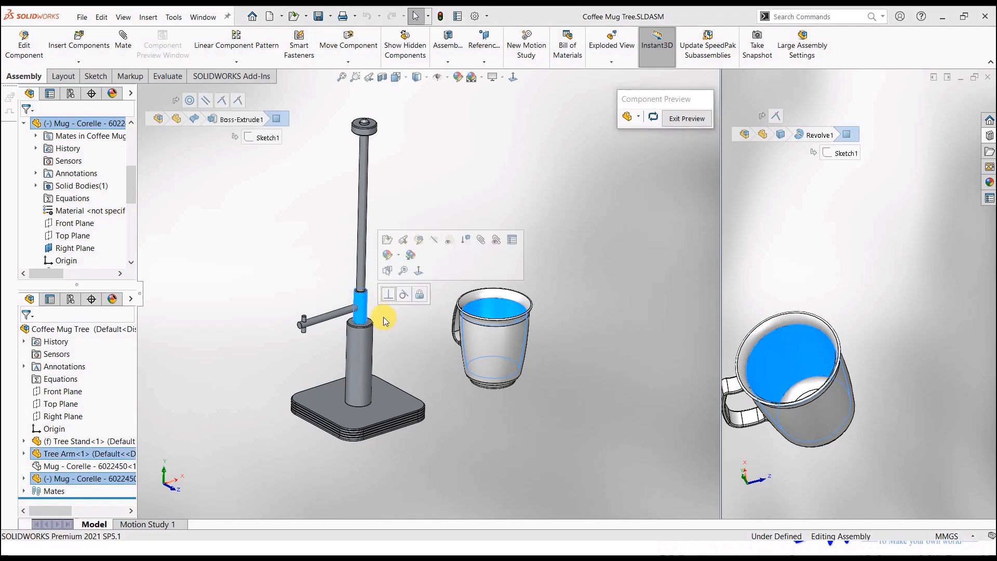
{"action": "left_click", "coordinate": [583, 372]}
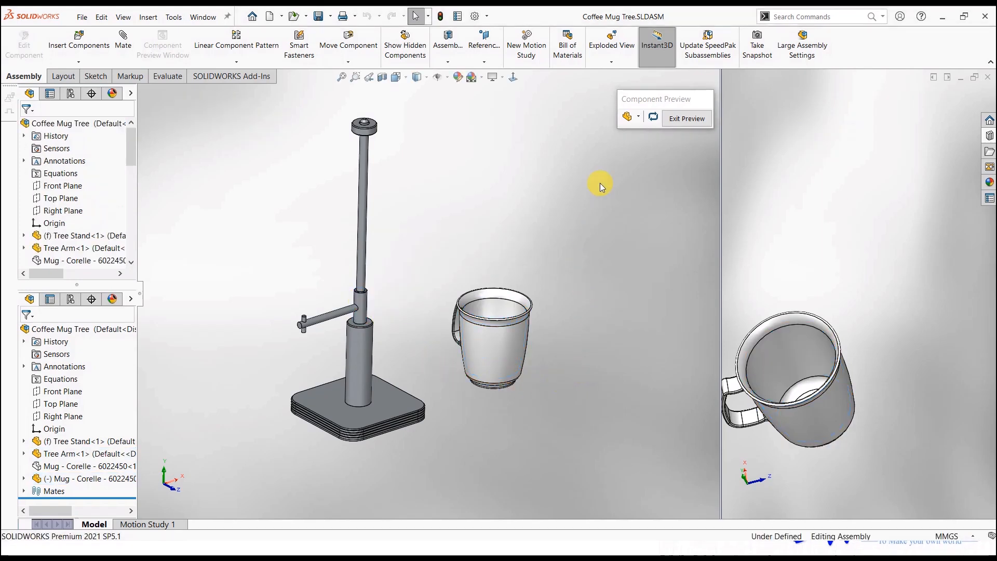
{"action": "left_click", "coordinate": [670, 122]}
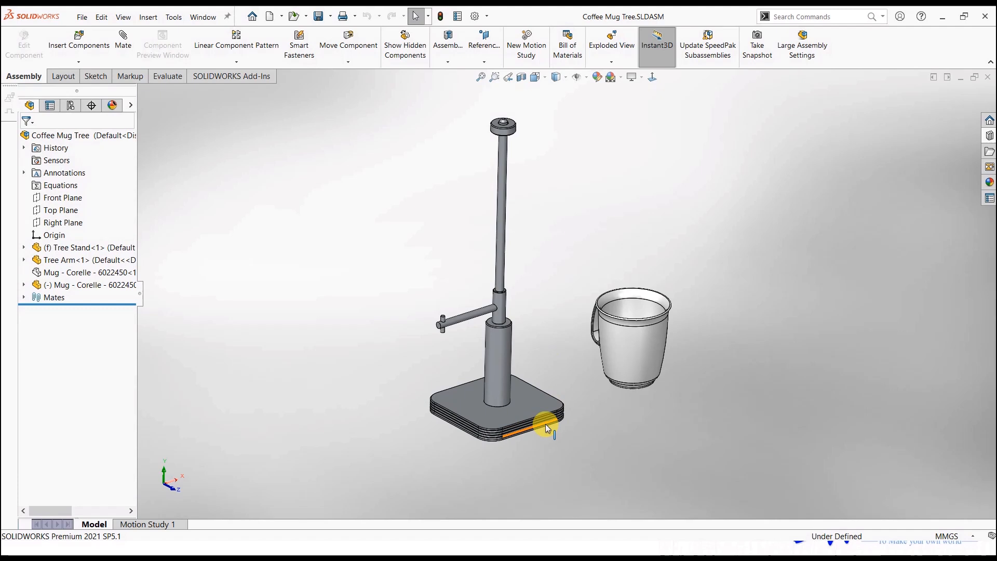
Show the hidden first mug that hangs on the tree arm.
{"action": "left_click", "coordinate": [42, 274]}
{"action": "left_click", "coordinate": [97, 241]}
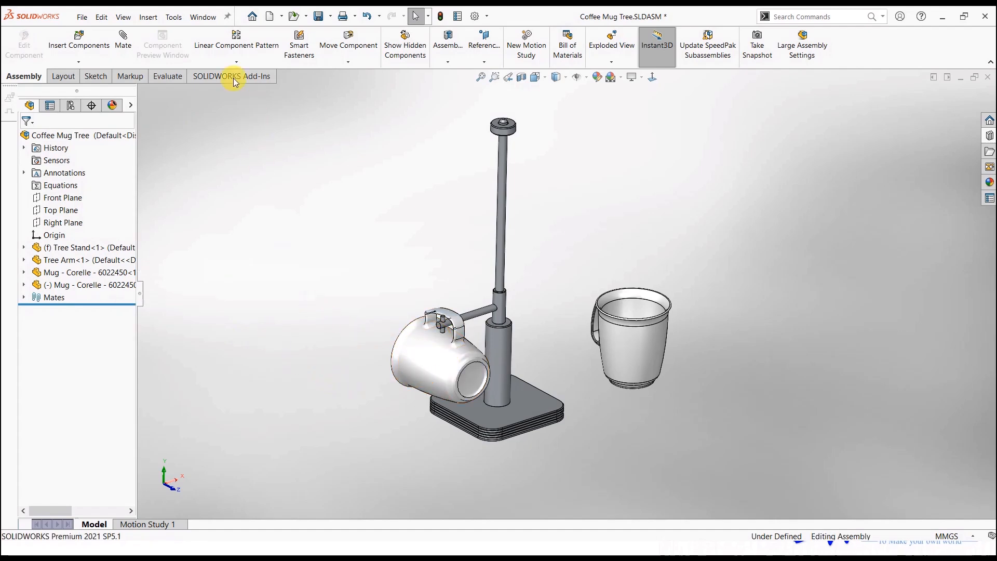
Set up a linear component pattern of the hanging mug and tree arm normal to the base's top face, with 50 mm spacing and 5 instances.
{"action": "left_click", "coordinate": [227, 46]}
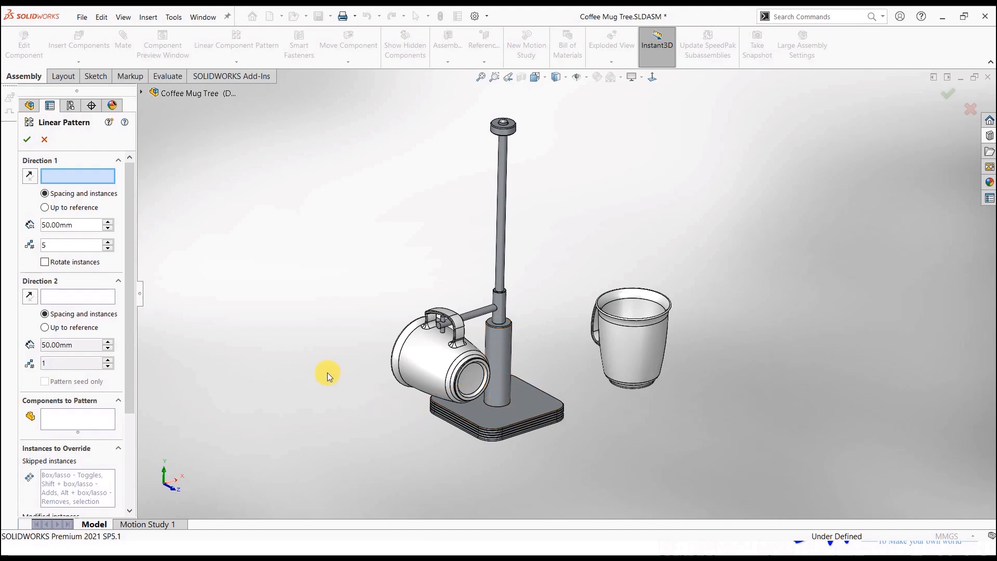
{"action": "left_click", "coordinate": [524, 405]}
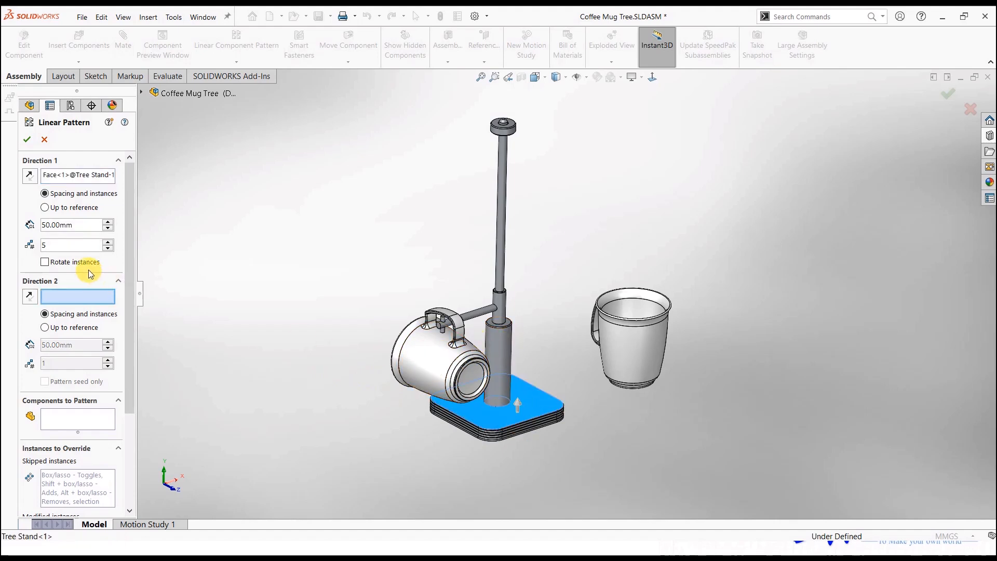
{"action": "left_click", "coordinate": [78, 419]}
{"action": "left_click", "coordinate": [461, 353]}
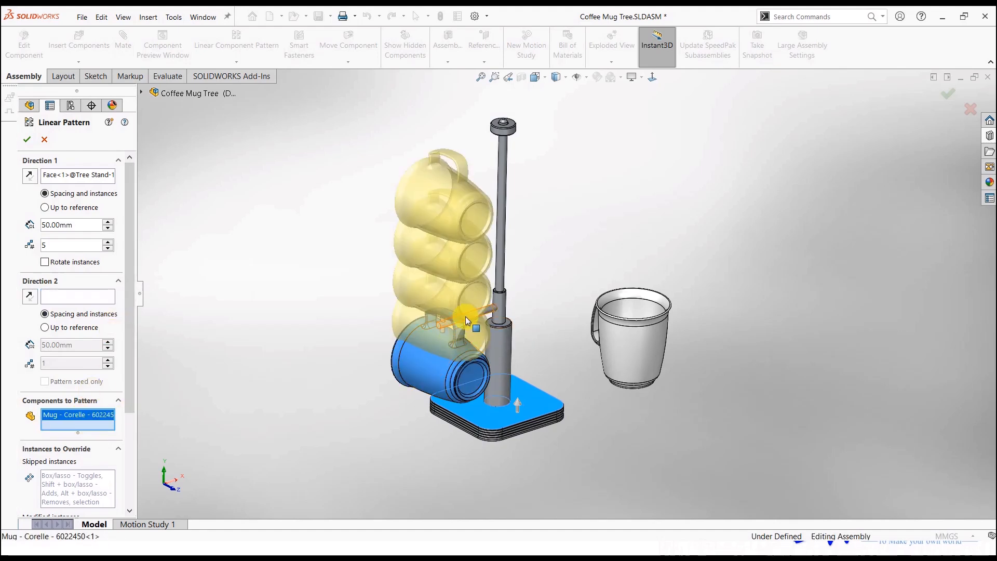
{"action": "left_click", "coordinate": [497, 313]}
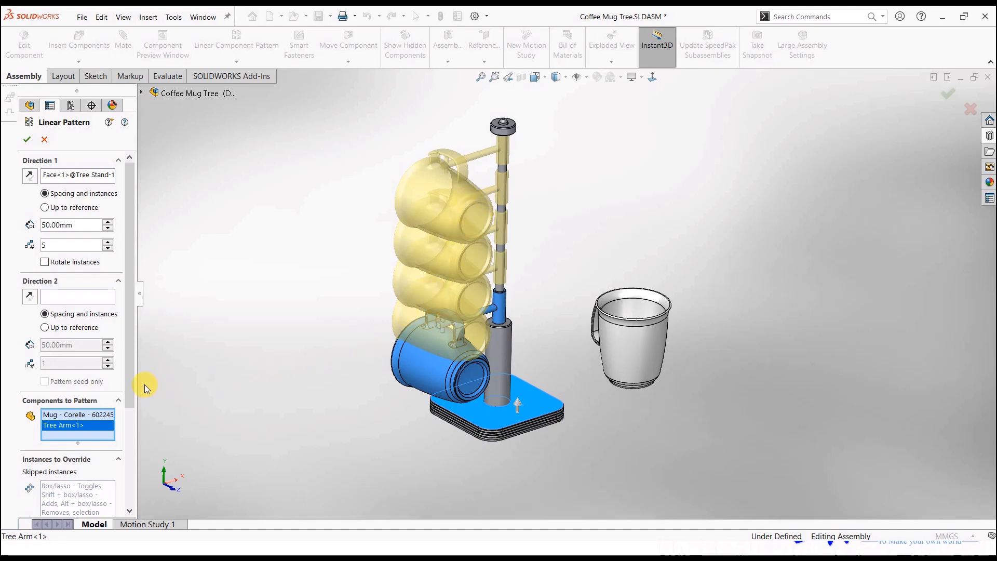
{"action": "scroll", "coordinate": [114, 410], "scroll_direction": "down", "scroll_amount": 3}
{"action": "left_click", "coordinate": [104, 442]}
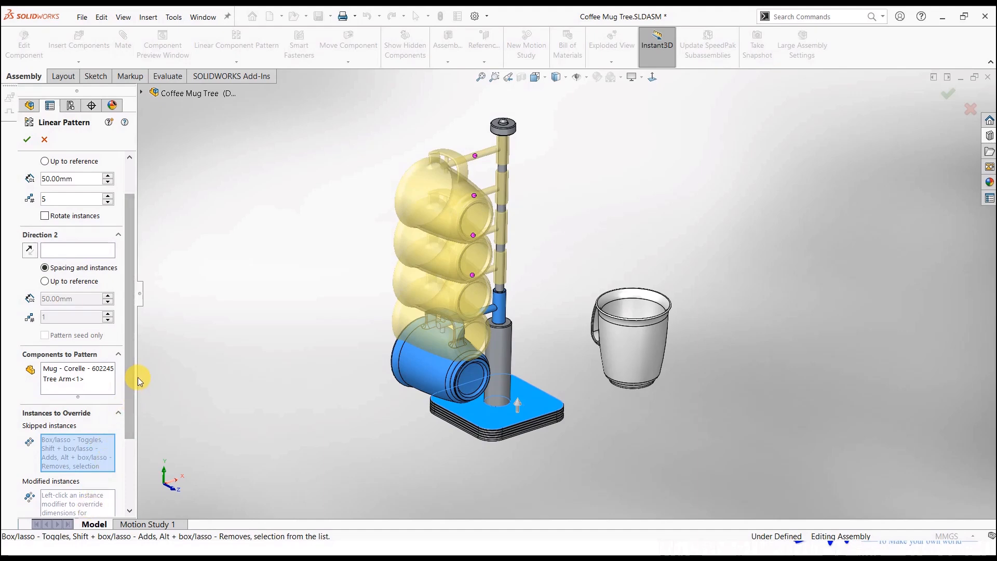
{"action": "scroll", "coordinate": [131, 358], "scroll_direction": "up", "scroll_amount": 3}
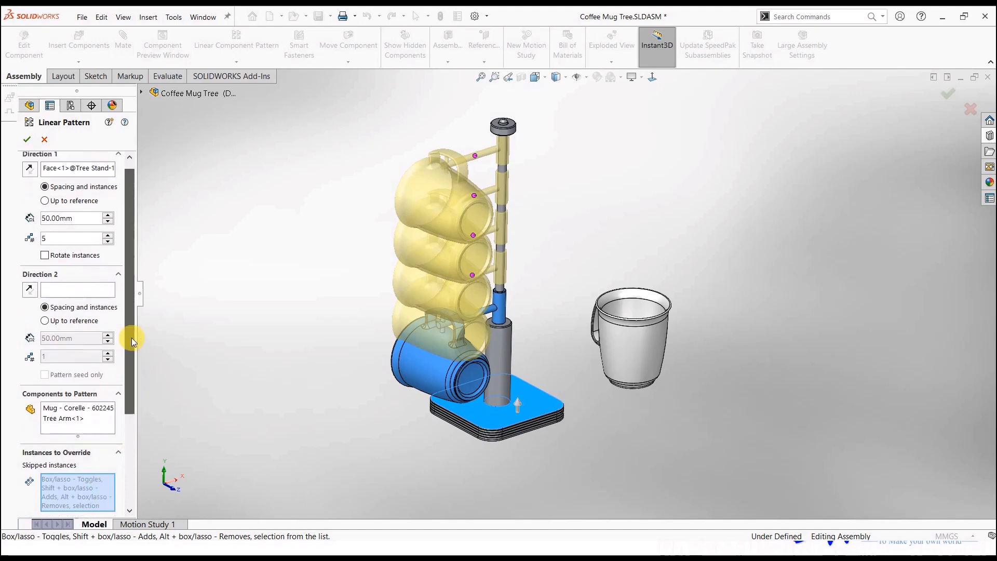
Rotate the pattern instances by 120 degrees about the stand's cylindrical face and create the linear pattern.
{"action": "left_click", "coordinate": [44, 262]}
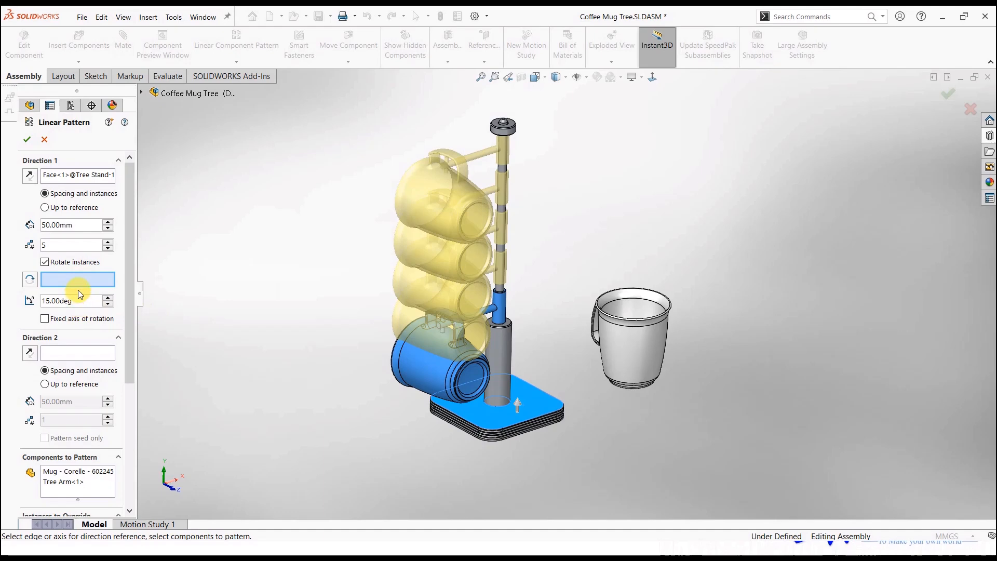
{"action": "left_click", "coordinate": [500, 351]}
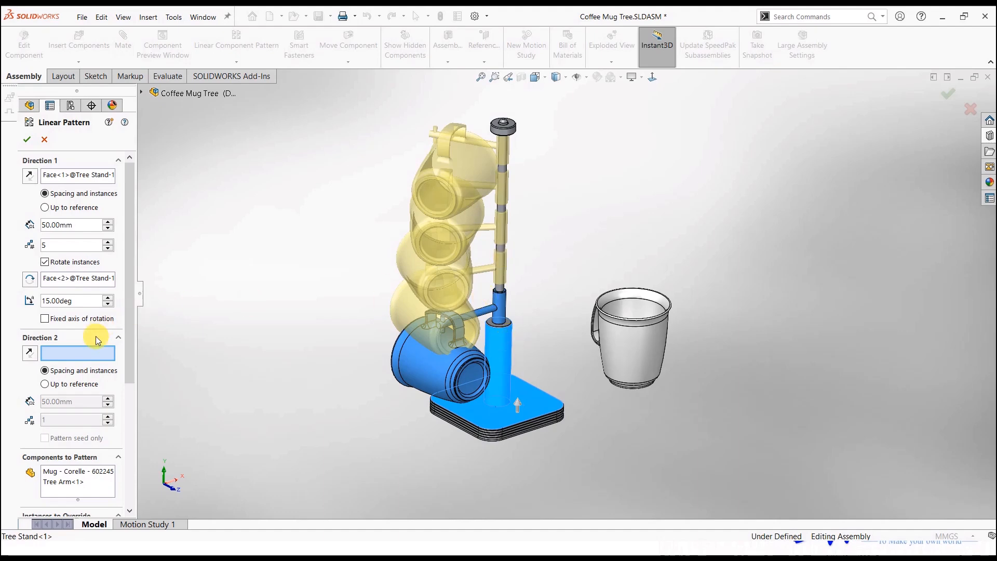
{"action": "left_click", "coordinate": [78, 303]}
{"action": "type", "text": "120"}
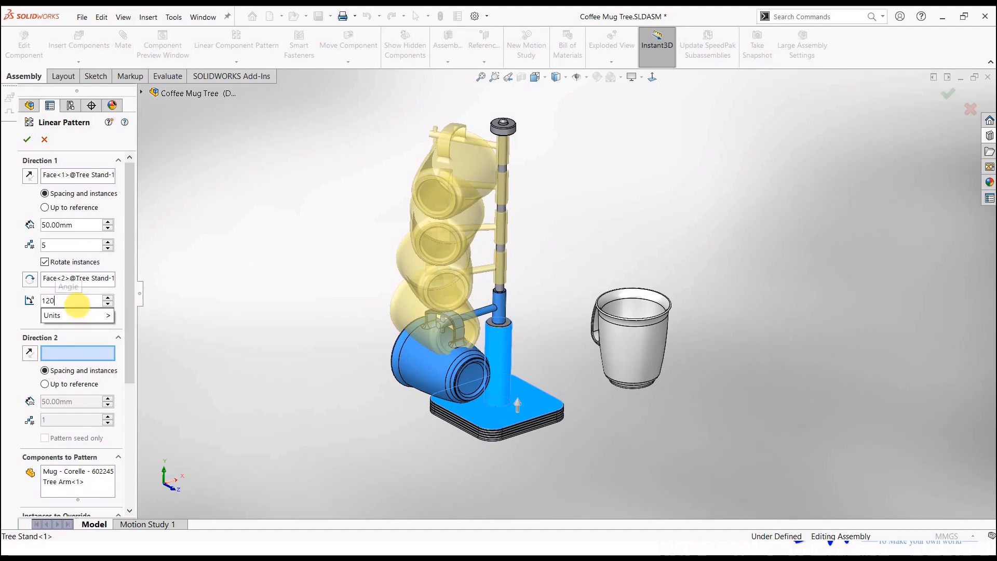
{"action": "key", "text": "Return"}
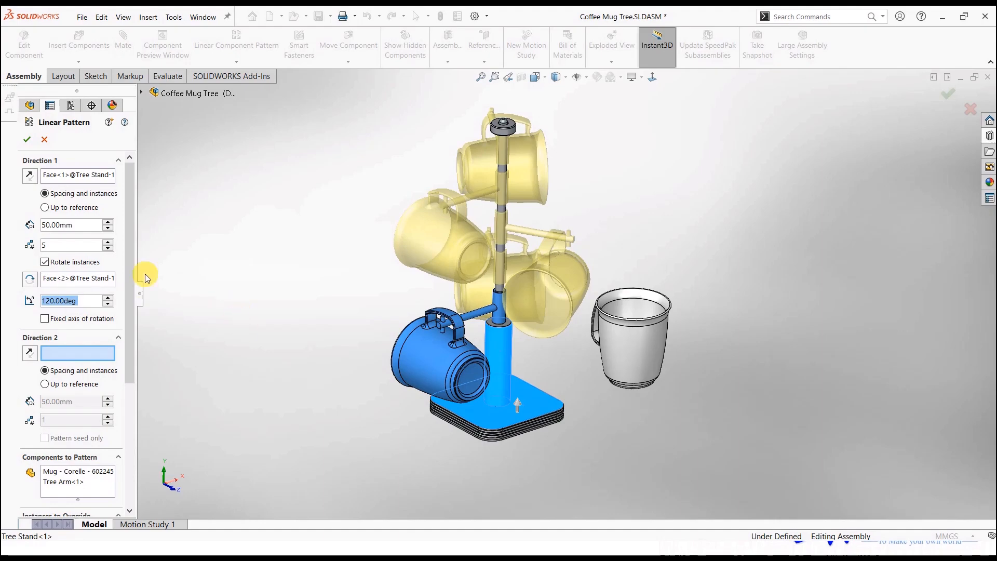
{"action": "key", "text": "Return"}
{"action": "middle_click_drag", "start_coordinate": [288, 344], "coordinate": [327, 166]}
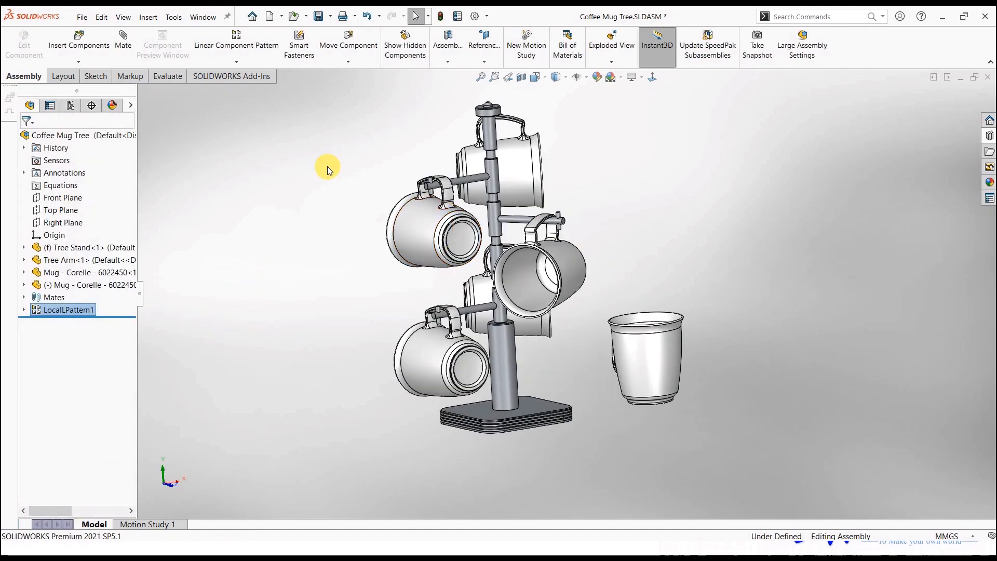
Delete the linear component pattern together with its dependent mug and arm instances.
{"action": "left_click", "coordinate": [239, 63]}
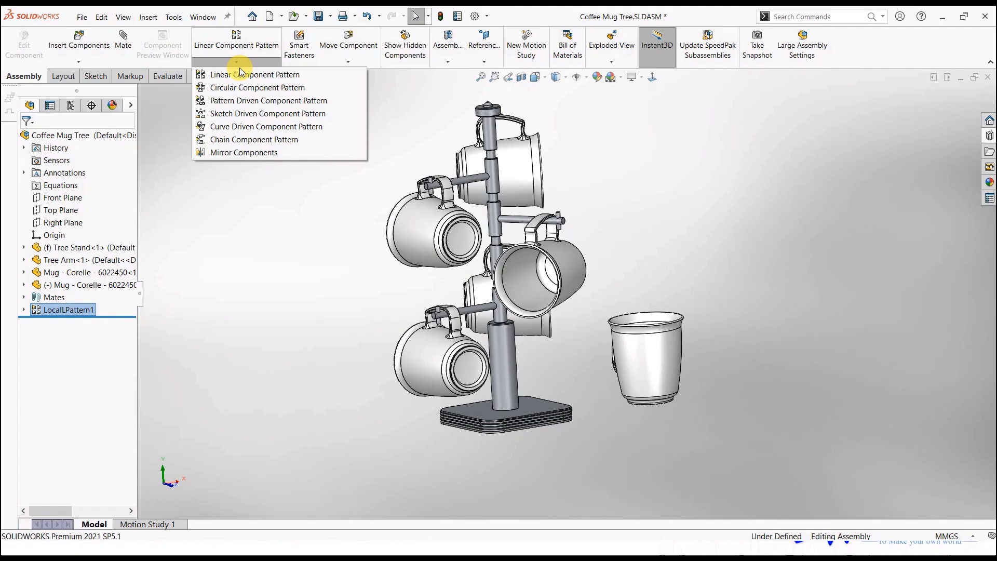
{"action": "left_click", "coordinate": [310, 270]}
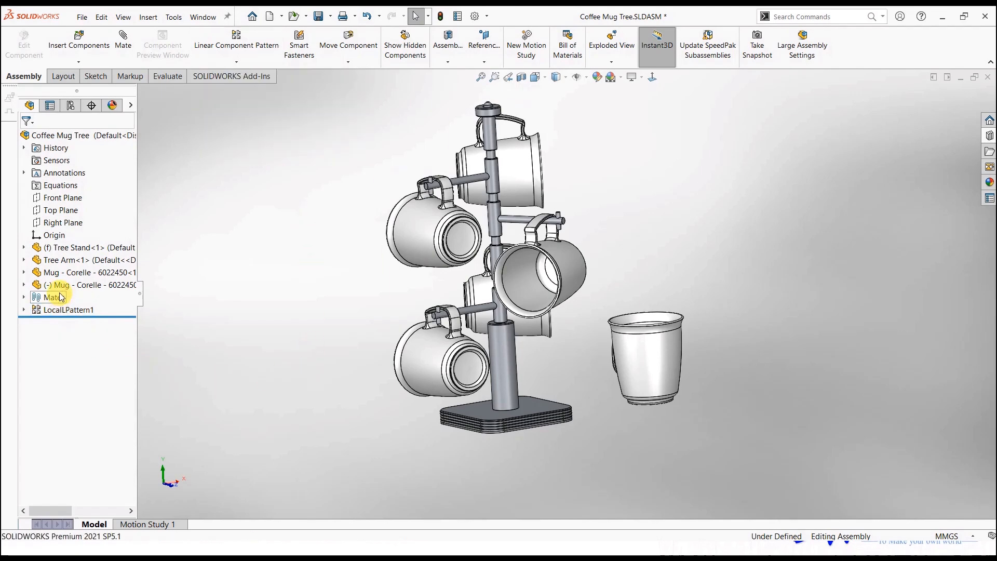
{"action": "right_click", "coordinate": [63, 309]}
{"action": "left_click", "coordinate": [83, 423]}
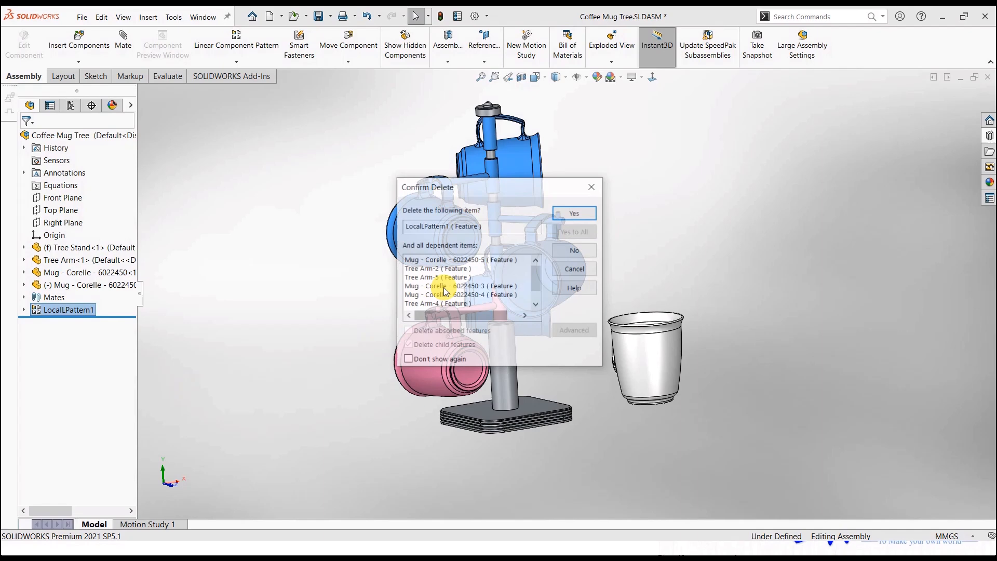
{"action": "left_click", "coordinate": [574, 213]}
{"action": "middle_click_drag", "start_coordinate": [381, 260], "coordinate": [395, 280]}
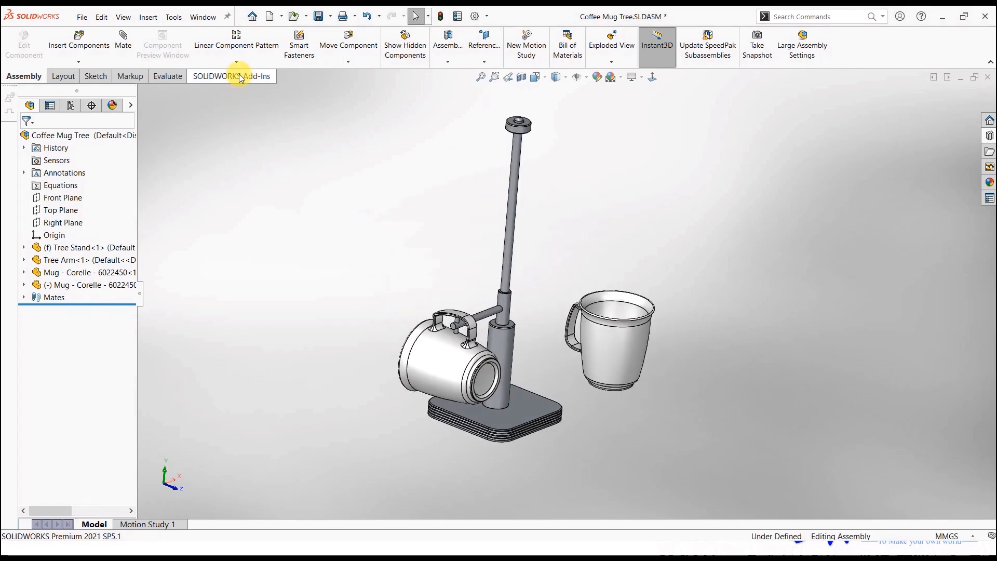
Set up a circular component pattern of the hanging mug and tree arm around the stand's lower cylindrical face.
{"action": "left_click", "coordinate": [236, 62]}
{"action": "left_click", "coordinate": [240, 85]}
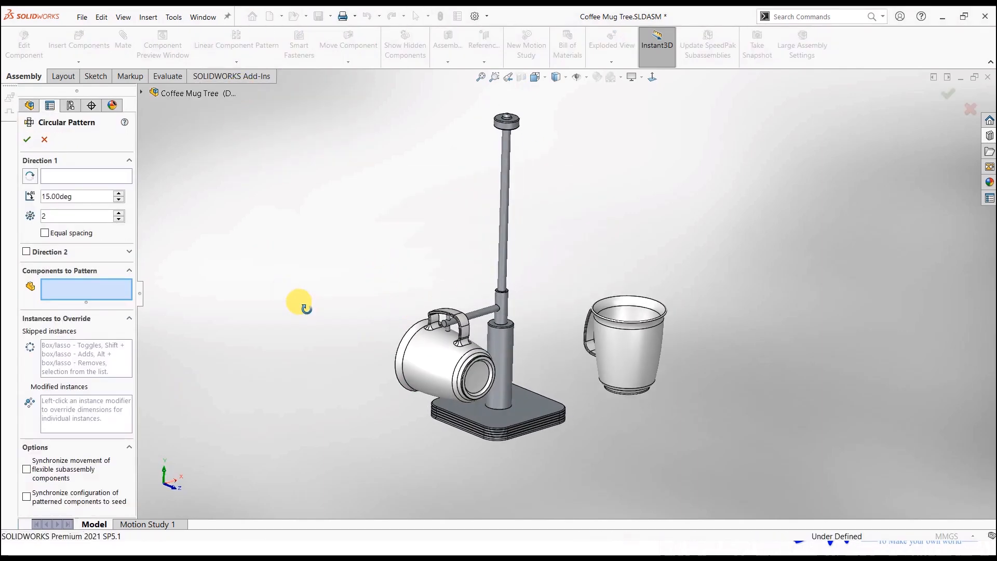
{"action": "left_click", "coordinate": [111, 177]}
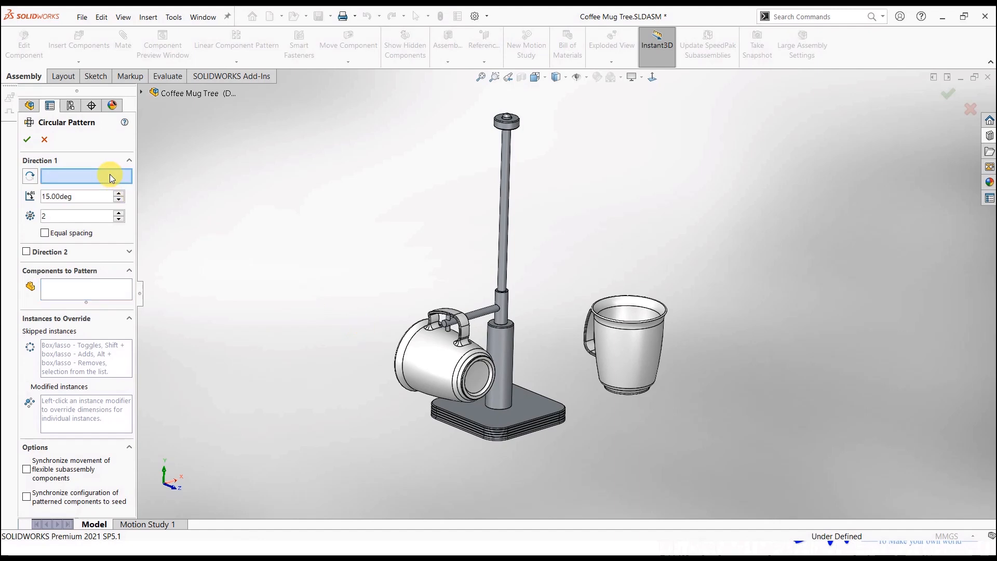
{"action": "left_click", "coordinate": [497, 349]}
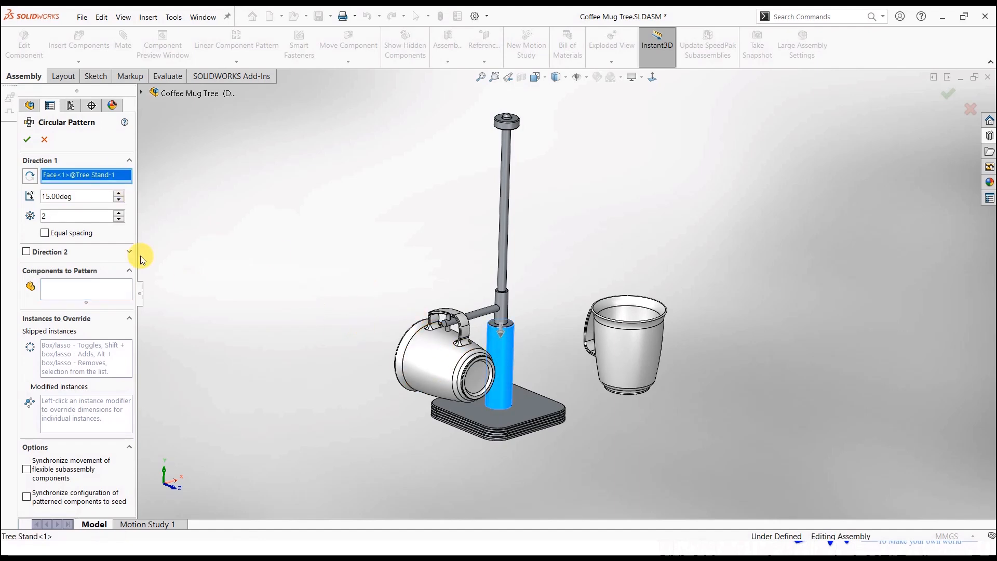
{"action": "left_click", "coordinate": [84, 288]}
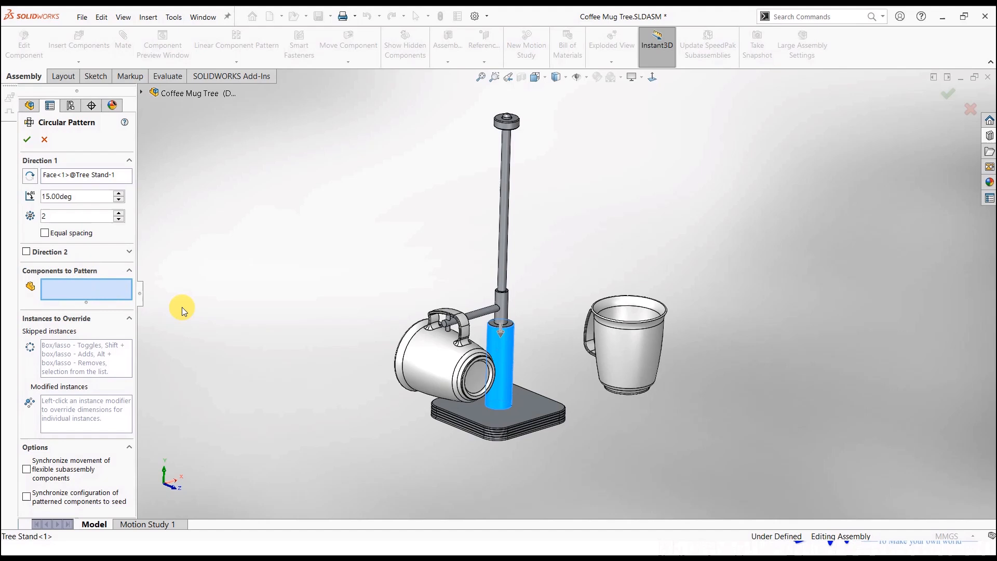
{"action": "left_click", "coordinate": [425, 339]}
{"action": "left_click", "coordinate": [449, 329]}
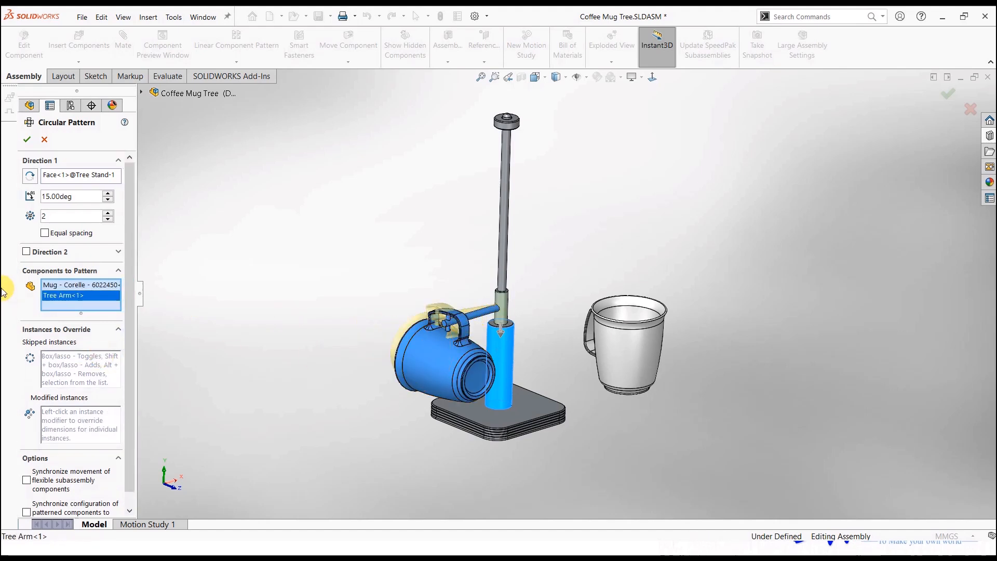
Use equal spacing over 360 degrees with 4 instances for the circular pattern.
{"action": "left_click", "coordinate": [45, 233]}
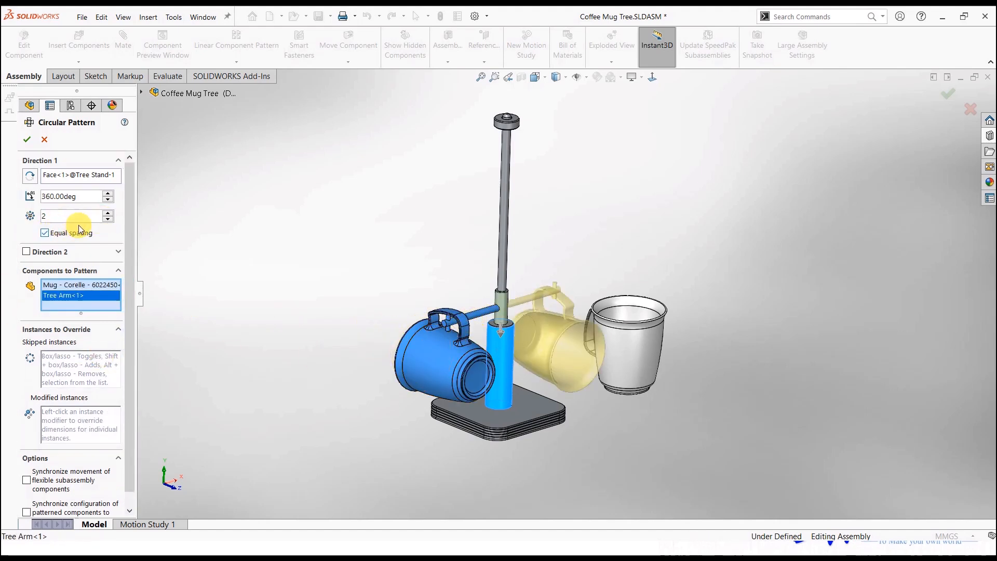
{"action": "left_click", "coordinate": [107, 213]}
{"action": "left_click", "coordinate": [107, 213]}
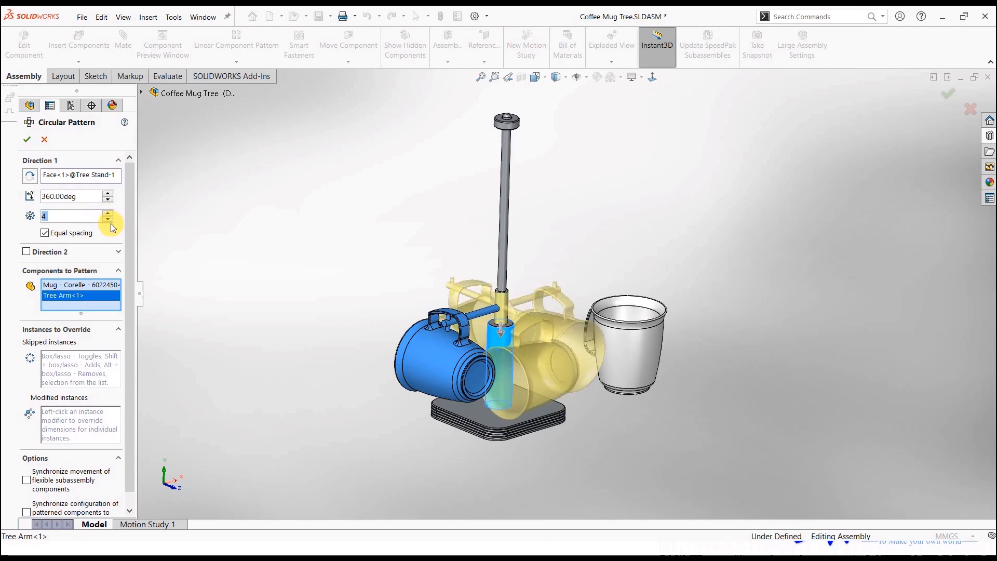
{"action": "middle_click_drag", "start_coordinate": [341, 336], "coordinate": [319, 362]}
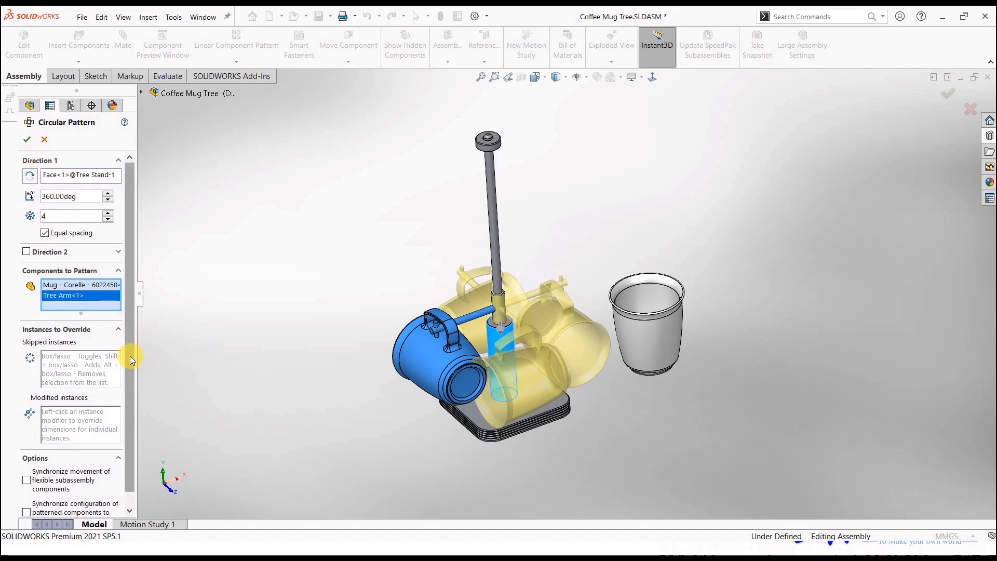
Create the circular pattern of the mug and arm, and close the Coffee Mug Tree assembly.
{"action": "scroll", "coordinate": [131, 358], "scroll_direction": "down", "scroll_amount": 1}
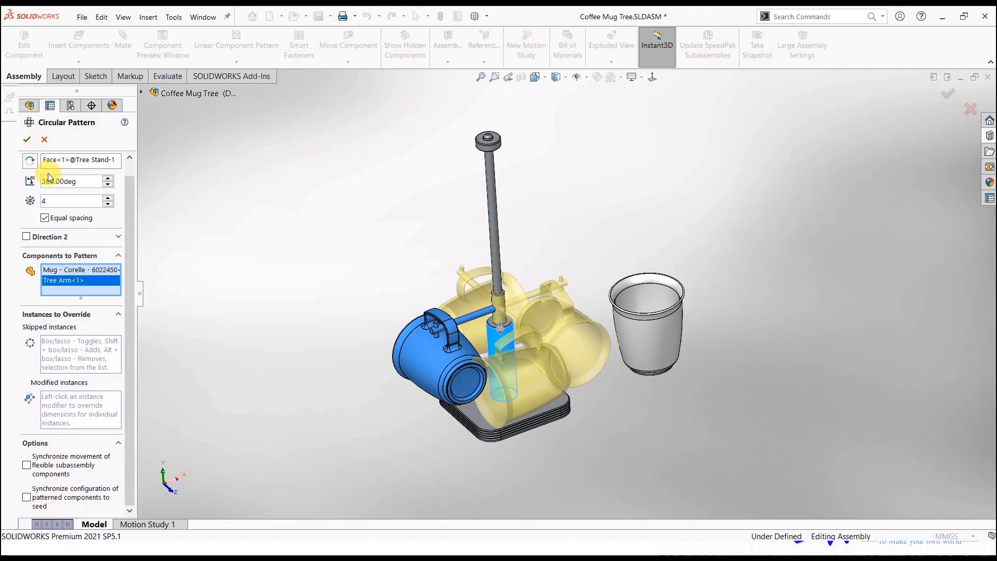
{"action": "left_click", "coordinate": [27, 139]}
{"action": "left_click", "coordinate": [988, 77]}
{"action": "left_click", "coordinate": [447, 294]}
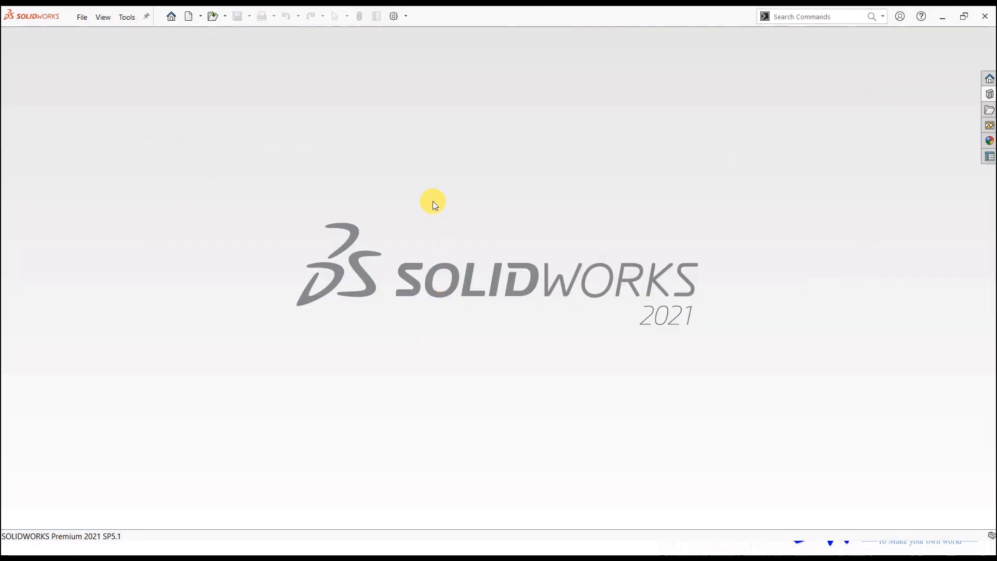
Open the Universal Joint_& assembly from the recent documents.
{"action": "scroll", "coordinate": [449, 262], "scroll_direction": "down", "scroll_amount": 4}
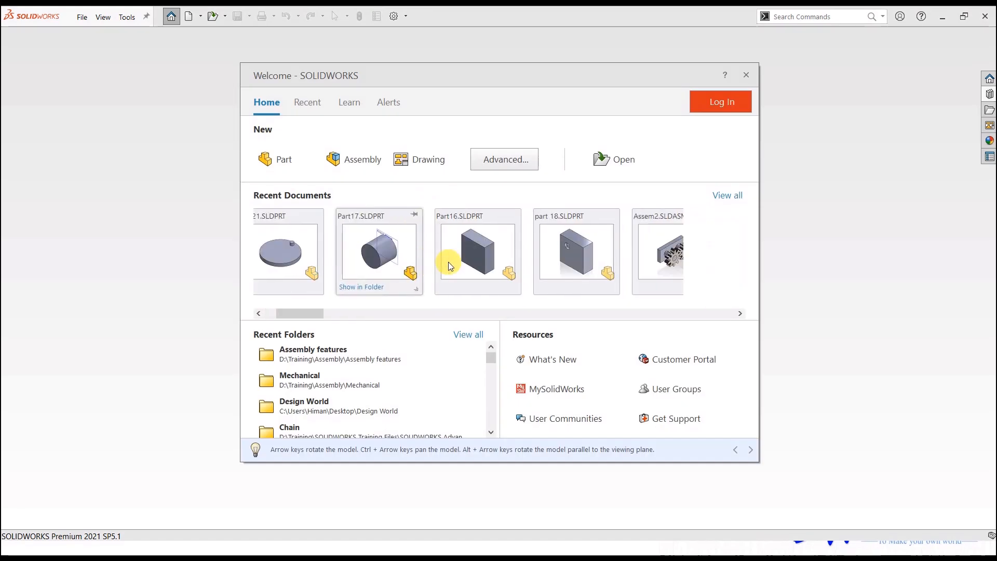
{"action": "scroll", "coordinate": [447, 261], "scroll_direction": "down", "scroll_amount": 4}
{"action": "left_click", "coordinate": [448, 262]}
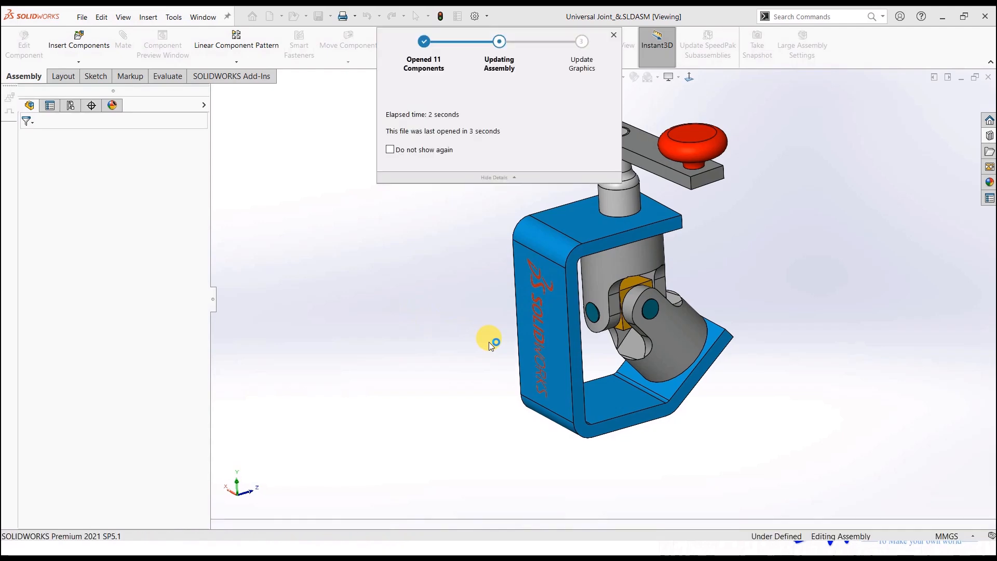
Open the blue bracket of the universal joint as a separate part document.
{"action": "left_click", "coordinate": [555, 273]}
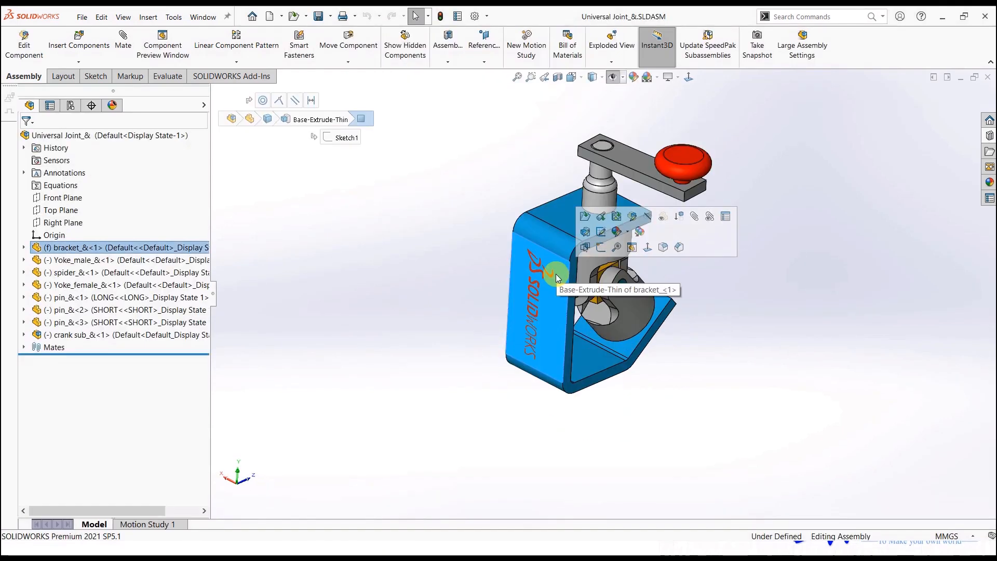
{"action": "right_click", "coordinate": [141, 252]}
{"action": "left_click", "coordinate": [142, 218]}
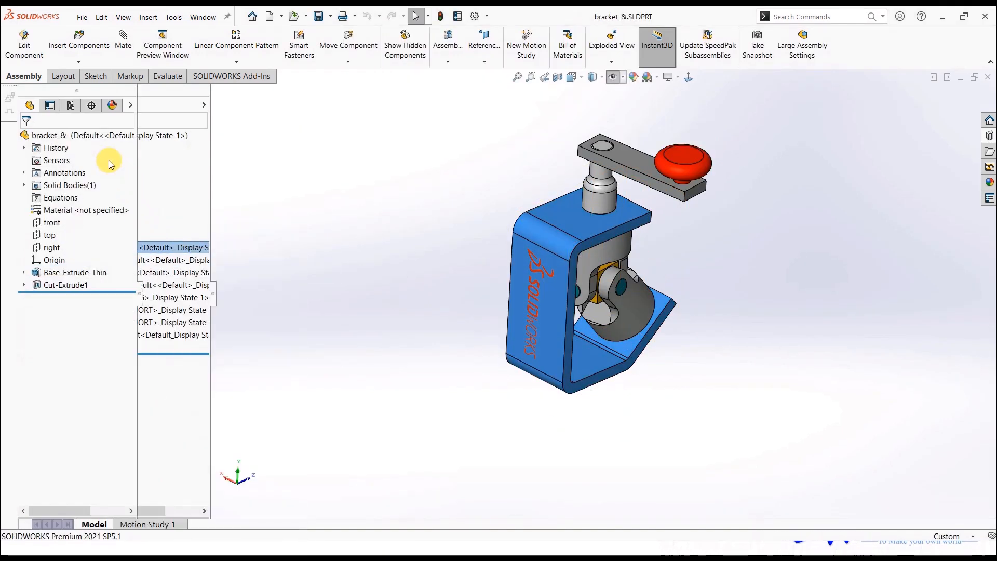
Add a configuration named A to the bracket part.
{"action": "left_click", "coordinate": [54, 105]}
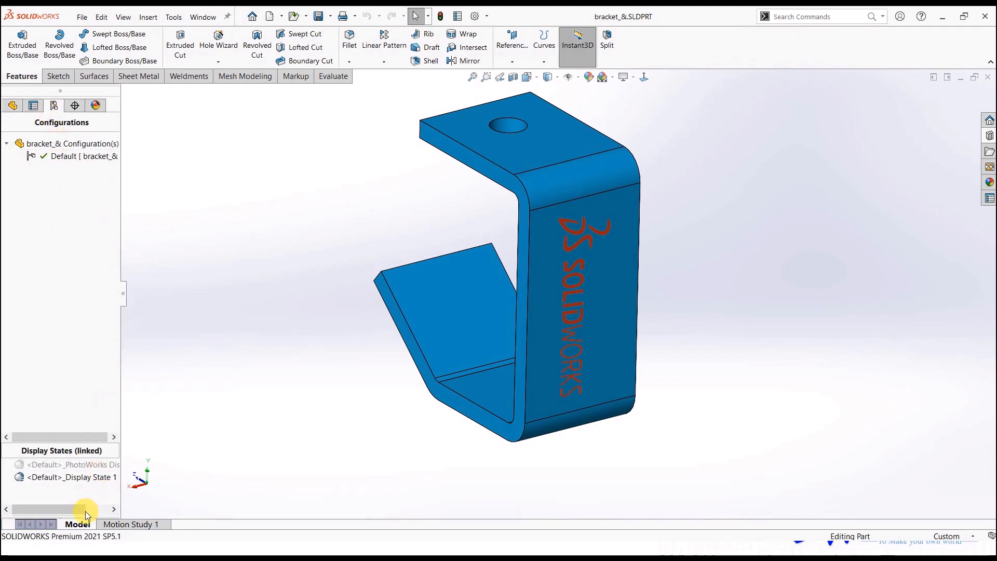
{"action": "right_click", "coordinate": [65, 145]}
{"action": "left_click", "coordinate": [94, 166]}
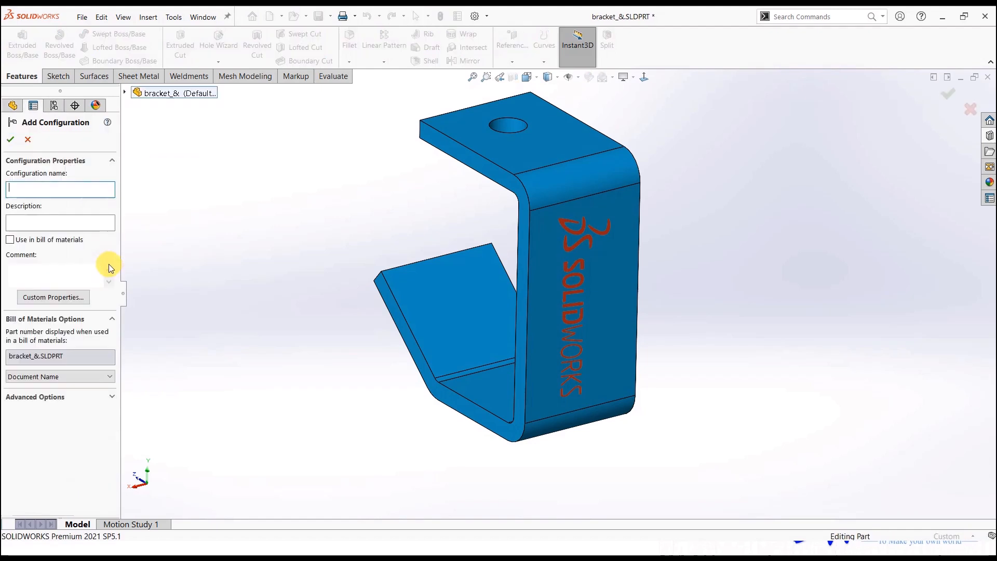
{"action": "type", "text": "A"}
{"action": "left_click", "coordinate": [11, 140]}
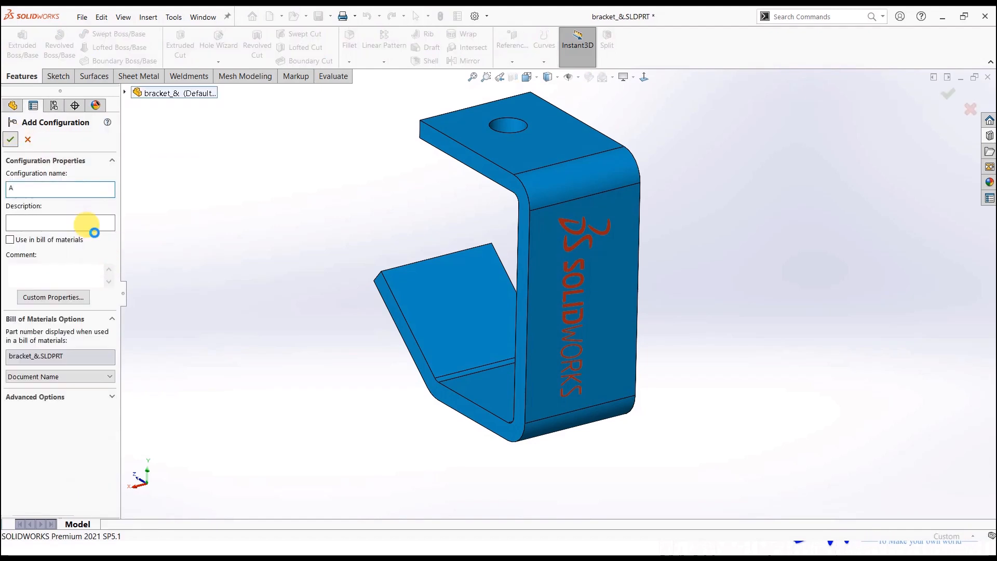
{"action": "left_click_drag", "start_coordinate": [123, 291], "coordinate": [186, 292]}
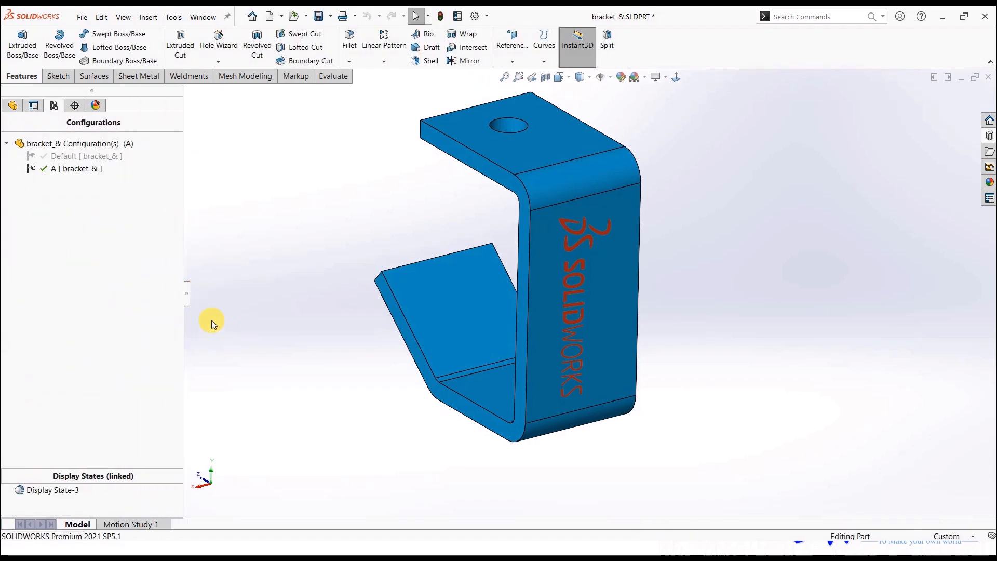
Set the Base-Extrude-Thin feature's mid-plane depth to 2.750 in for this configuration only.
{"action": "left_click", "coordinate": [13, 105]}
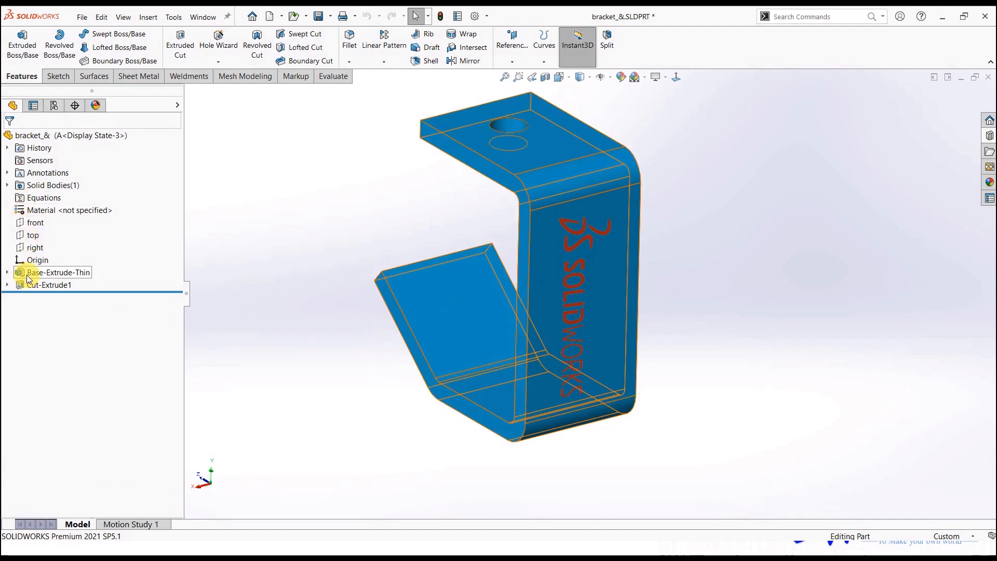
{"action": "right_click", "coordinate": [24, 277]}
{"action": "left_click", "coordinate": [33, 243]}
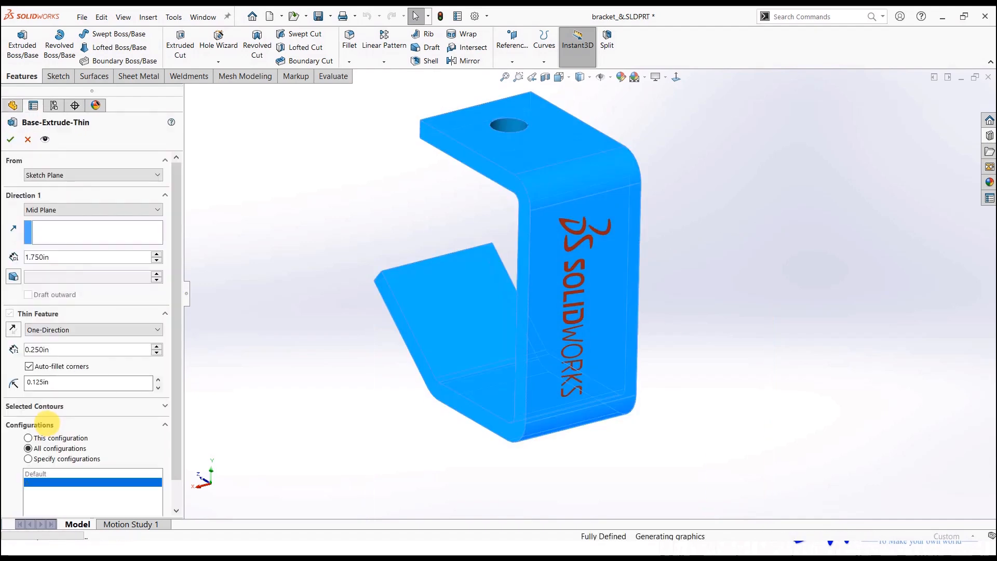
{"action": "left_click", "coordinate": [29, 437]}
{"action": "left_click", "coordinate": [157, 254]}
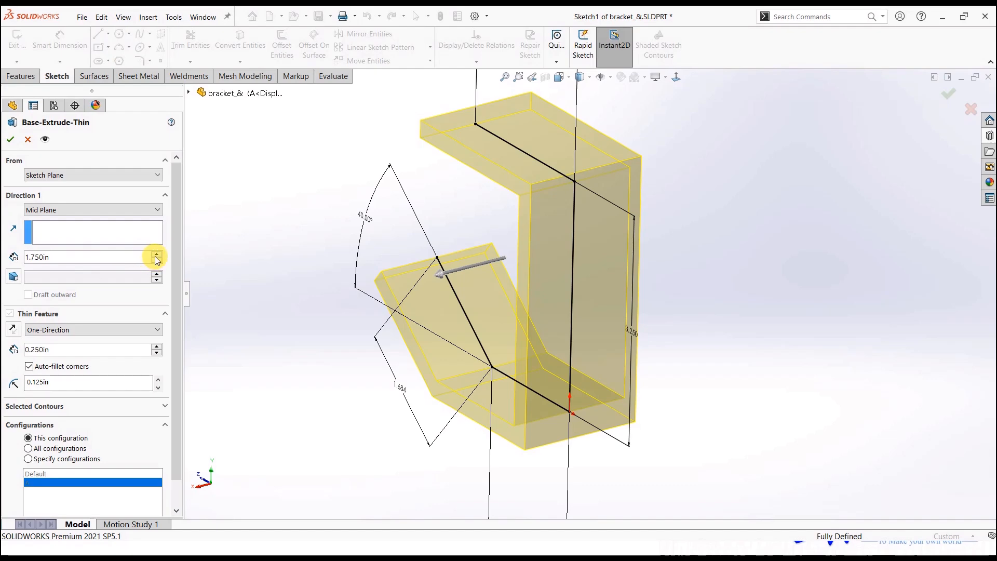
{"action": "left_click", "coordinate": [156, 255]}
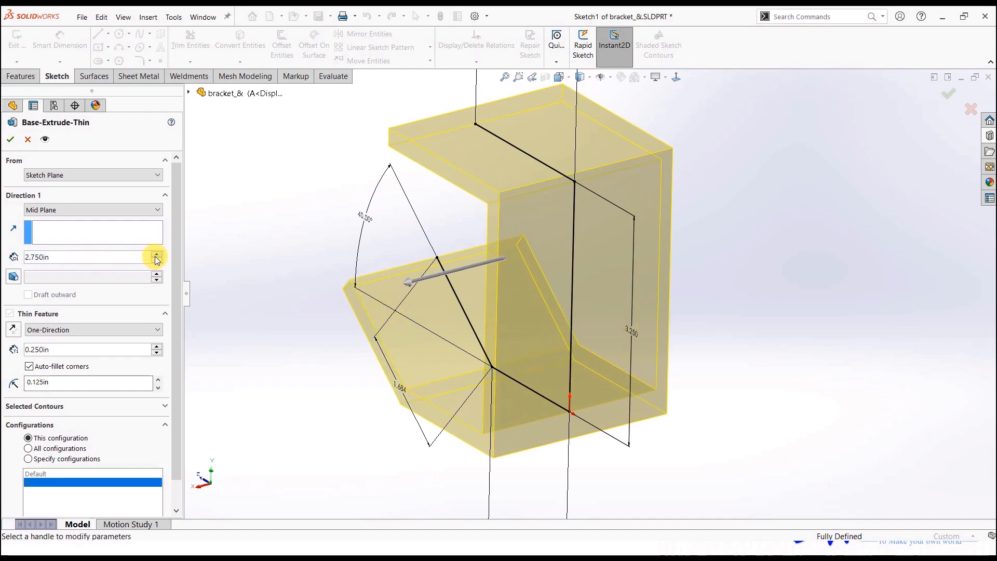
{"action": "left_click", "coordinate": [10, 139]}
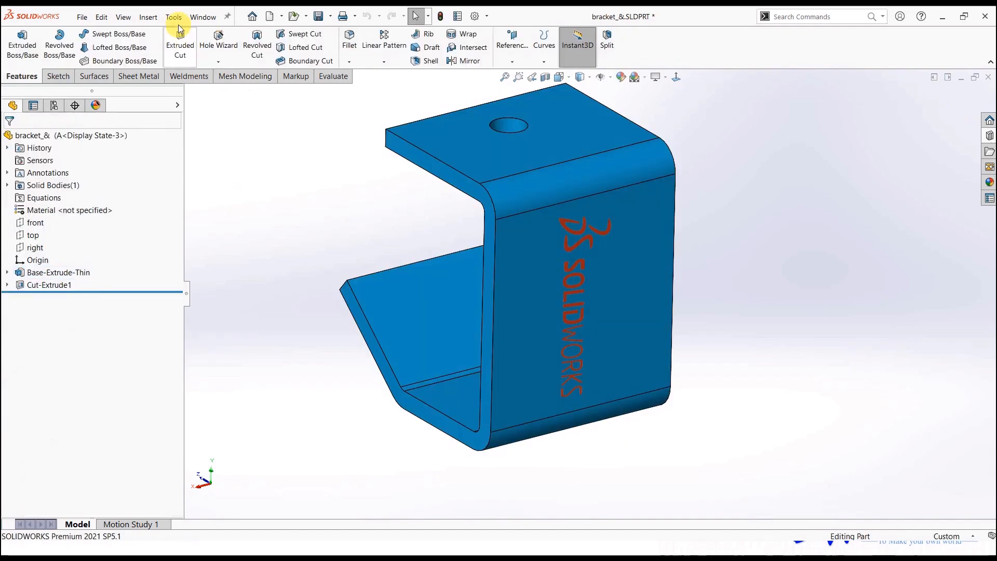
Return to the Universal Joint_& assembly and update it with the modified bracket part.
{"action": "left_click", "coordinate": [203, 17]}
{"action": "left_click", "coordinate": [244, 133]}
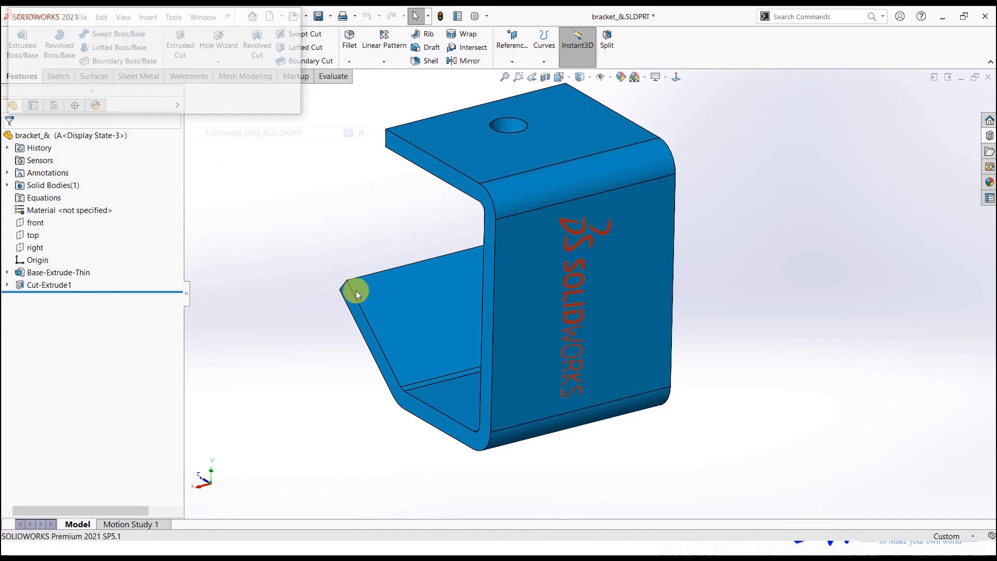
{"action": "left_click", "coordinate": [104, 81]}
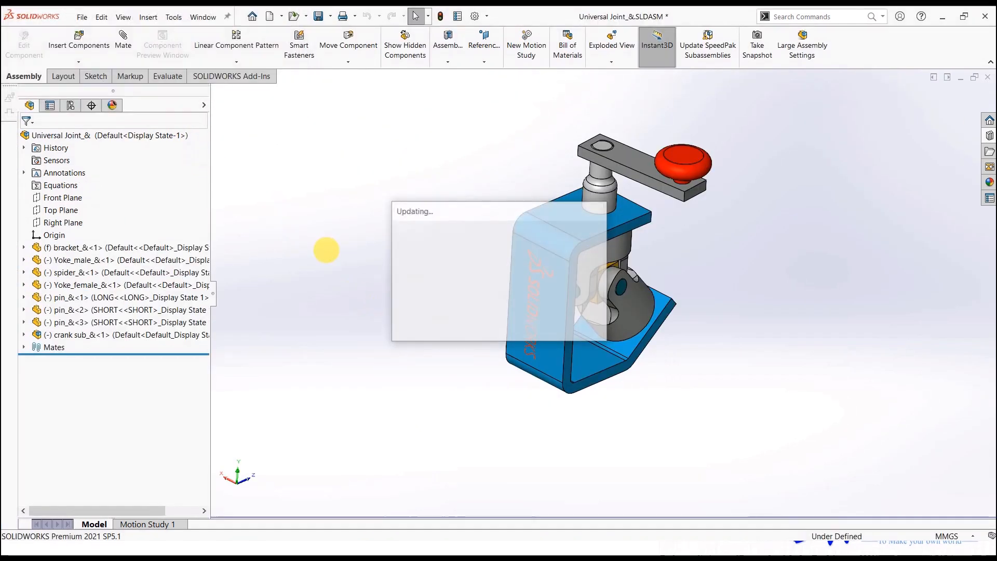
Set up a linear component pattern of the bracket along the lower edge of its logo face.
{"action": "scroll", "coordinate": [356, 315], "scroll_direction": "up", "scroll_amount": 3}
{"action": "scroll", "coordinate": [434, 335], "scroll_direction": "down", "scroll_amount": 2}
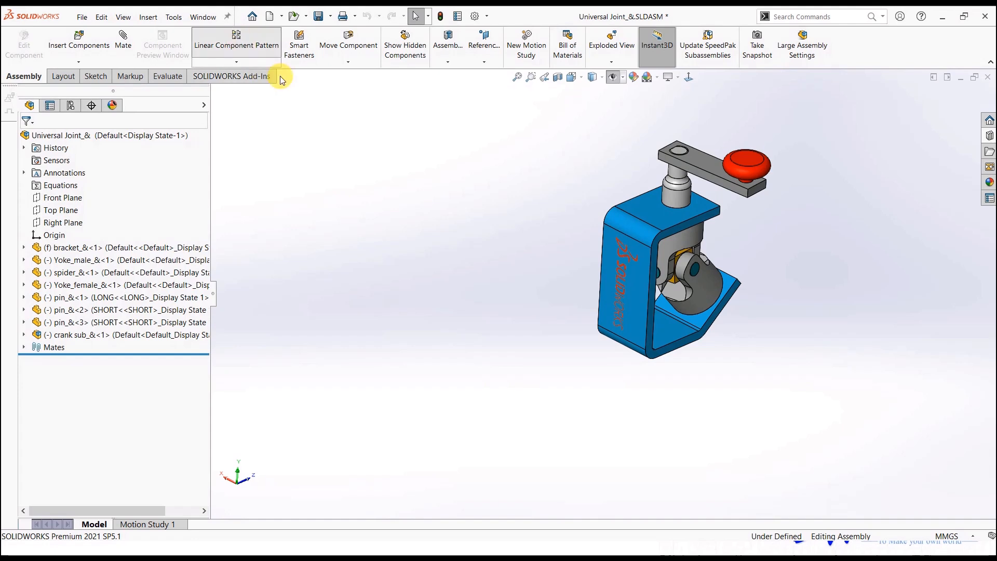
{"action": "left_click", "coordinate": [236, 42]}
{"action": "scroll", "coordinate": [727, 309], "scroll_direction": "down", "scroll_amount": 3}
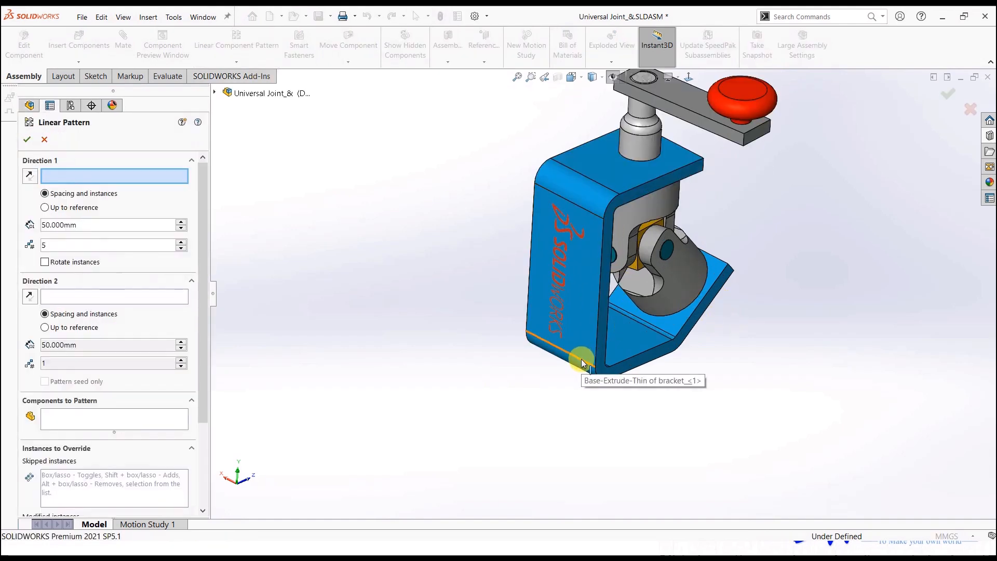
{"action": "left_click", "coordinate": [583, 362]}
{"action": "left_click", "coordinate": [112, 420]}
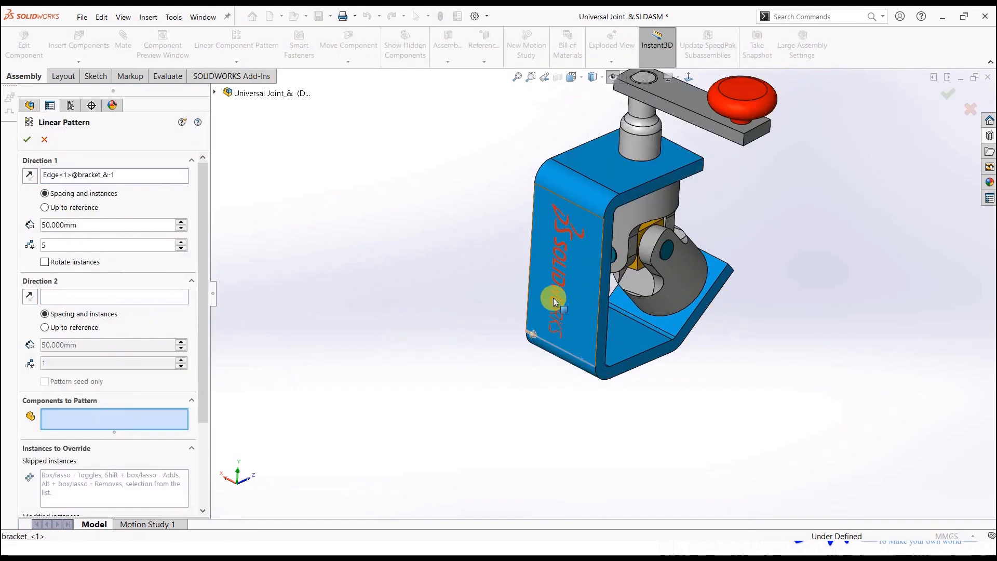
{"action": "left_click", "coordinate": [556, 296]}
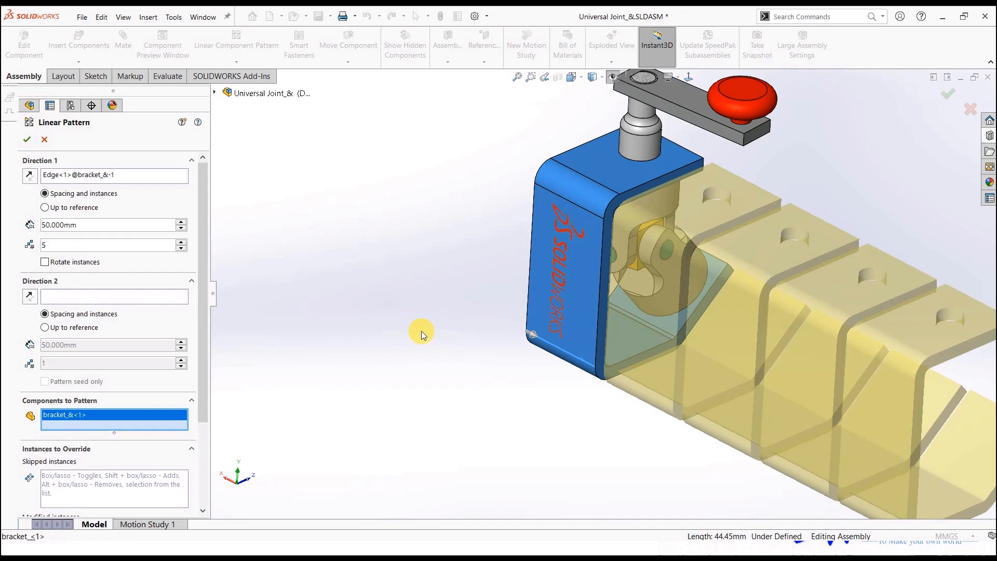
Set the pattern spacing to 100 mm with 4 instances and create the linear pattern.
{"action": "left_click", "coordinate": [181, 222]}
{"action": "left_click", "coordinate": [181, 222]}
{"action": "left_click", "coordinate": [181, 222]}
{"action": "left_click", "coordinate": [181, 221]}
{"action": "left_click", "coordinate": [181, 222]}
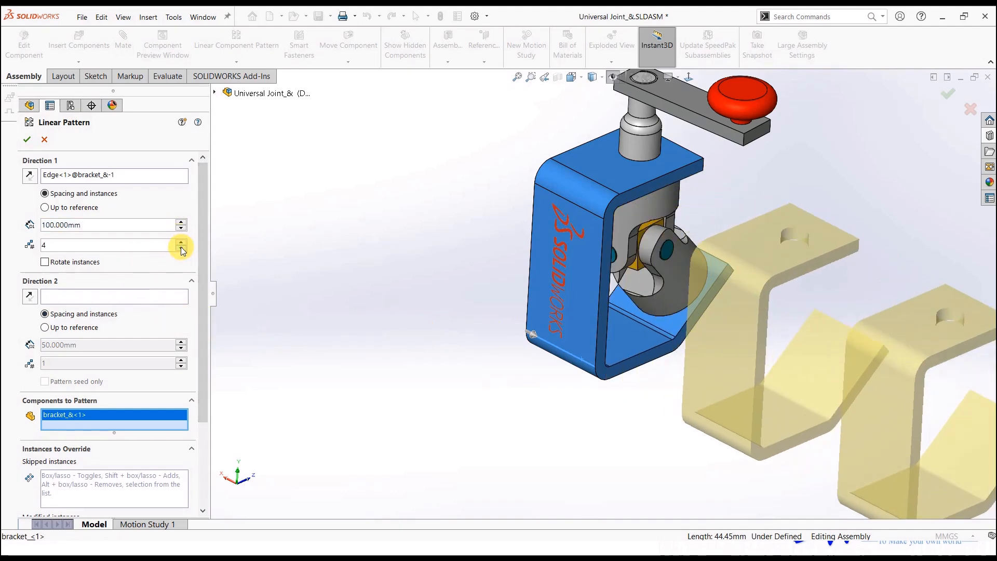
{"action": "left_click", "coordinate": [181, 249]}
{"action": "left_click", "coordinate": [181, 249]}
{"action": "left_click", "coordinate": [184, 242]}
{"action": "left_click", "coordinate": [183, 242]}
{"action": "scroll", "coordinate": [561, 381], "scroll_direction": "up", "scroll_amount": 3}
{"action": "scroll", "coordinate": [760, 369], "scroll_direction": "up", "scroll_amount": 1}
{"action": "scroll", "coordinate": [760, 368], "scroll_direction": "down", "scroll_amount": 1}
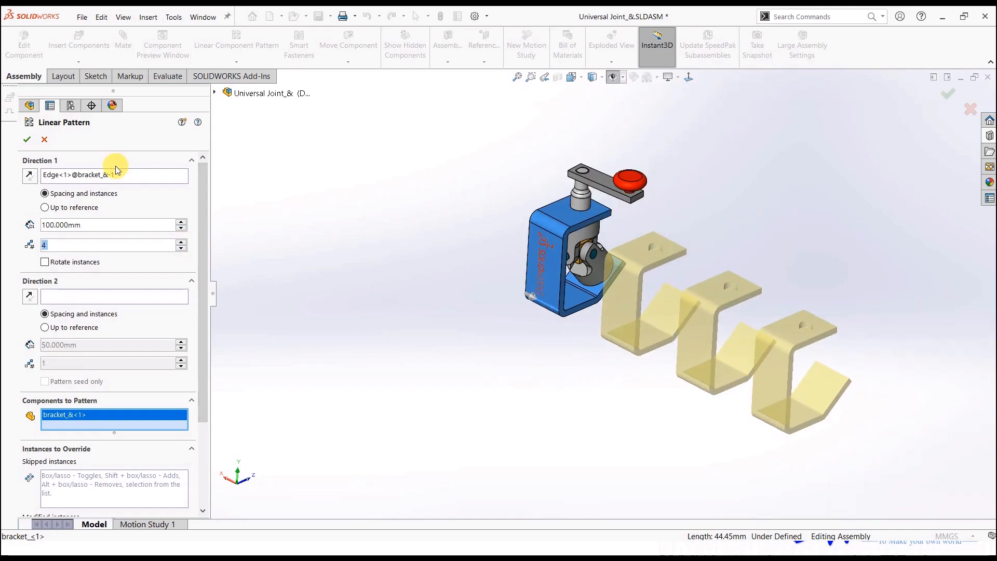
{"action": "left_click", "coordinate": [26, 140]}
Switch the second and fourth bracket instances to configuration A.
{"action": "left_click", "coordinate": [629, 313]}
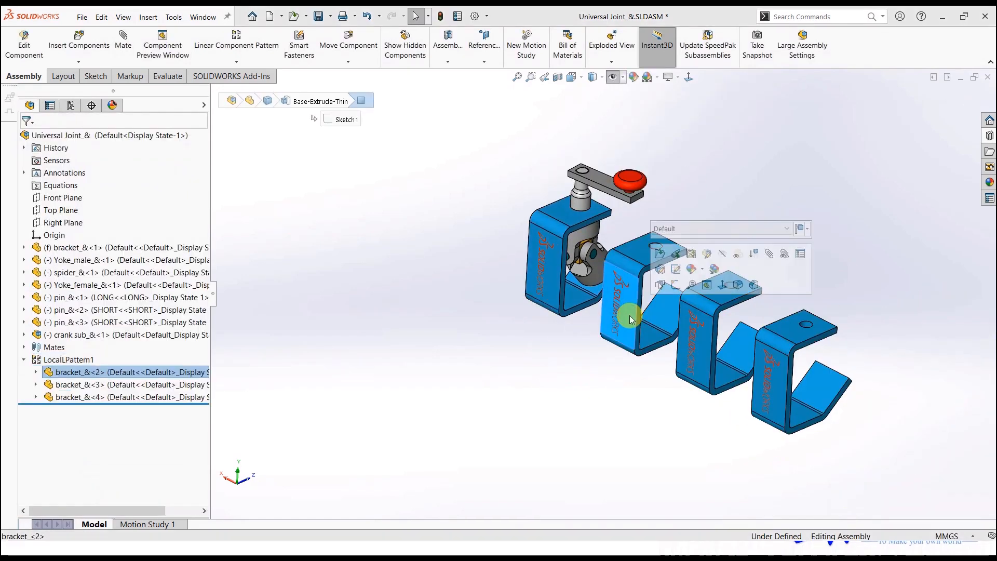
{"action": "left_click", "coordinate": [682, 230]}
{"action": "type", "text": "A"}
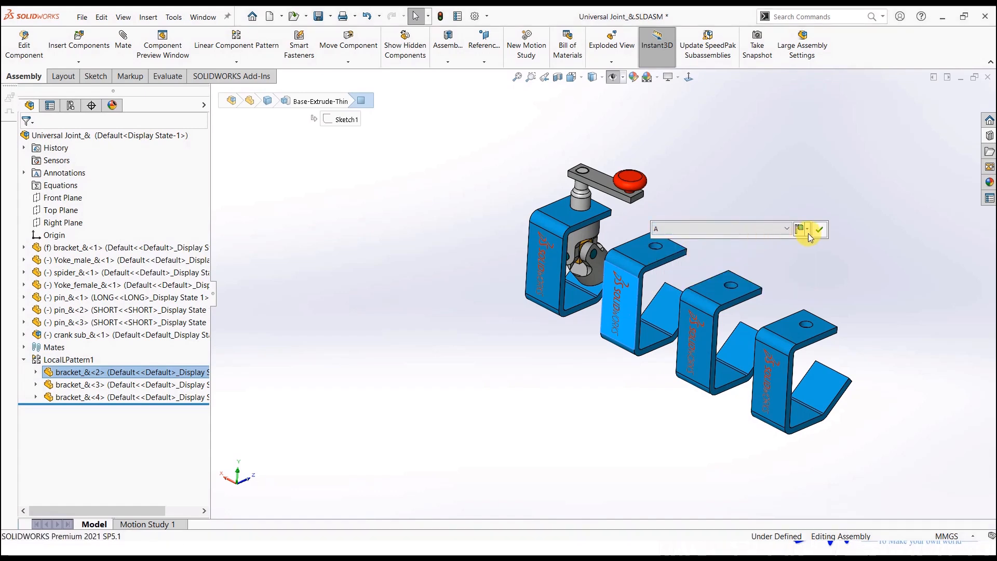
{"action": "left_click", "coordinate": [819, 229]}
{"action": "left_click", "coordinate": [774, 345]}
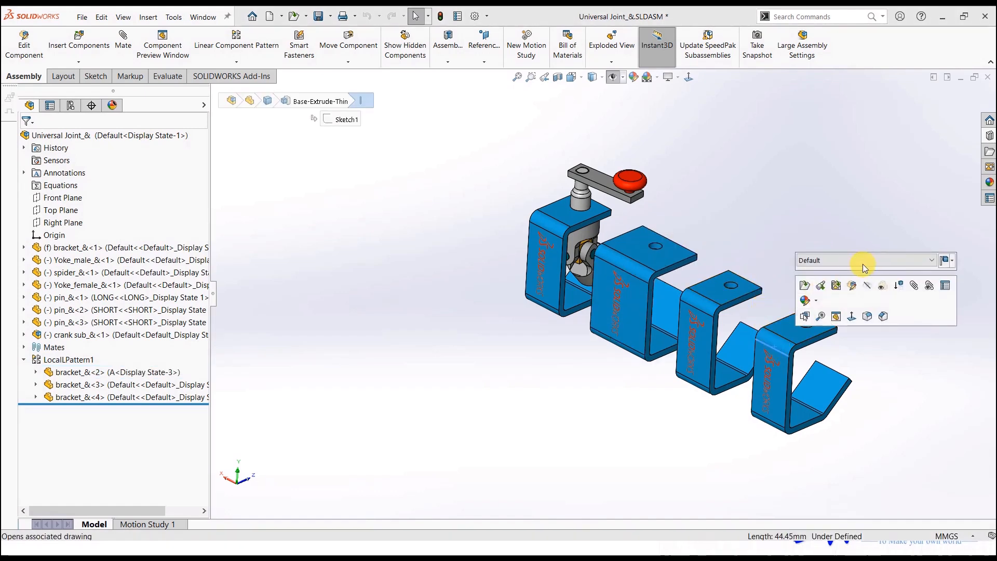
{"action": "left_click", "coordinate": [862, 260]}
{"action": "left_click", "coordinate": [828, 280]}
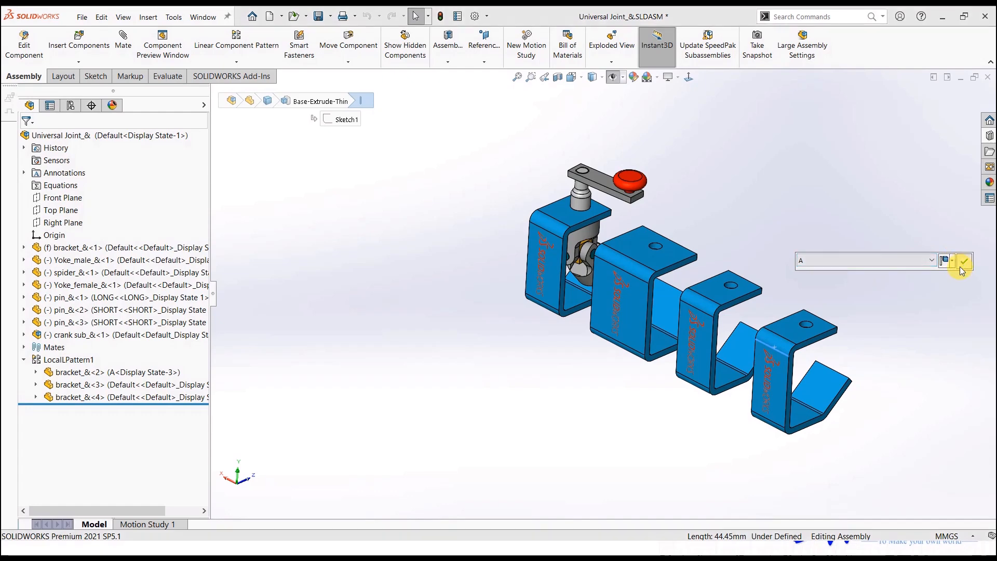
{"action": "left_click", "coordinate": [945, 260]}
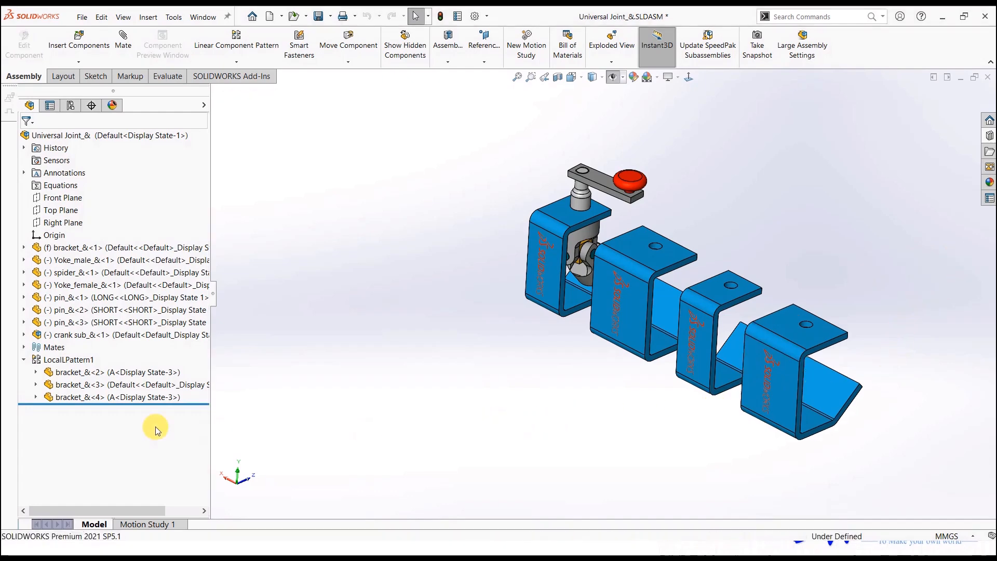
Edit the linear pattern so the configuration of the patterned components is synchronized to the seed.
{"action": "right_click", "coordinate": [63, 360]}
{"action": "left_click", "coordinate": [69, 297]}
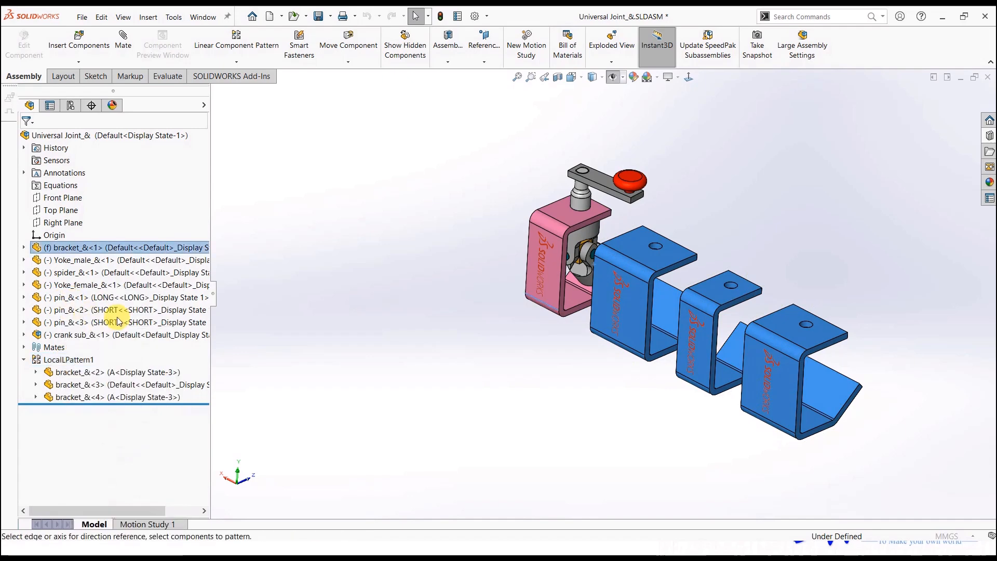
{"action": "left_click_drag", "start_coordinate": [200, 307], "coordinate": [203, 426]}
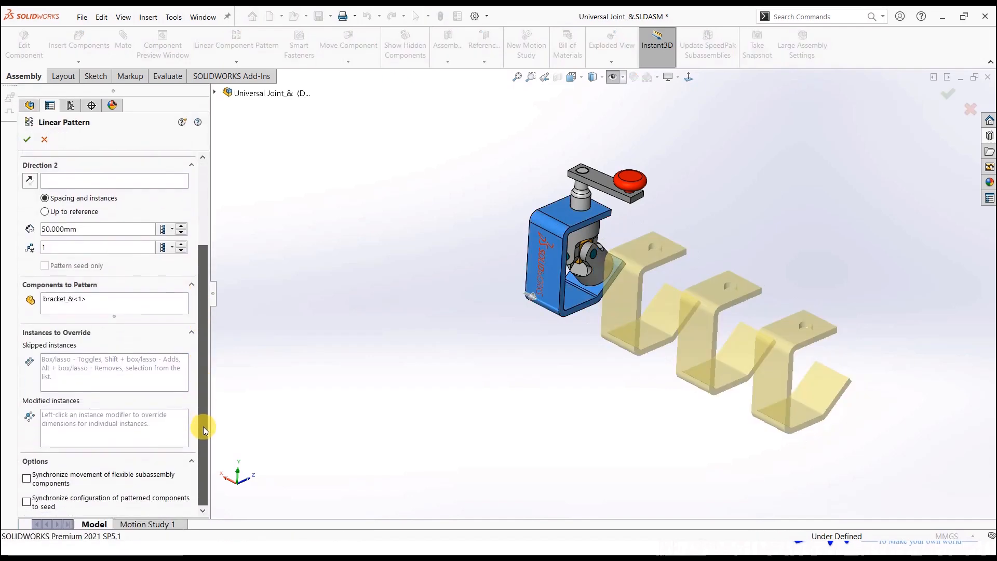
{"action": "left_click", "coordinate": [27, 501]}
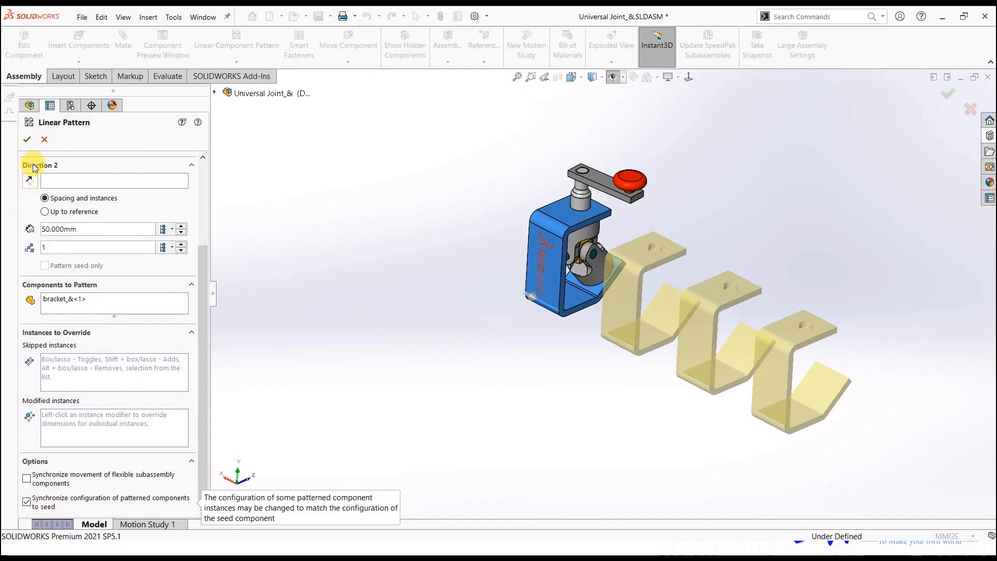
{"action": "left_click", "coordinate": [27, 139]}
Check on each patterned bracket whether a configuration can still be chosen individually.
{"action": "left_click", "coordinate": [637, 279]}
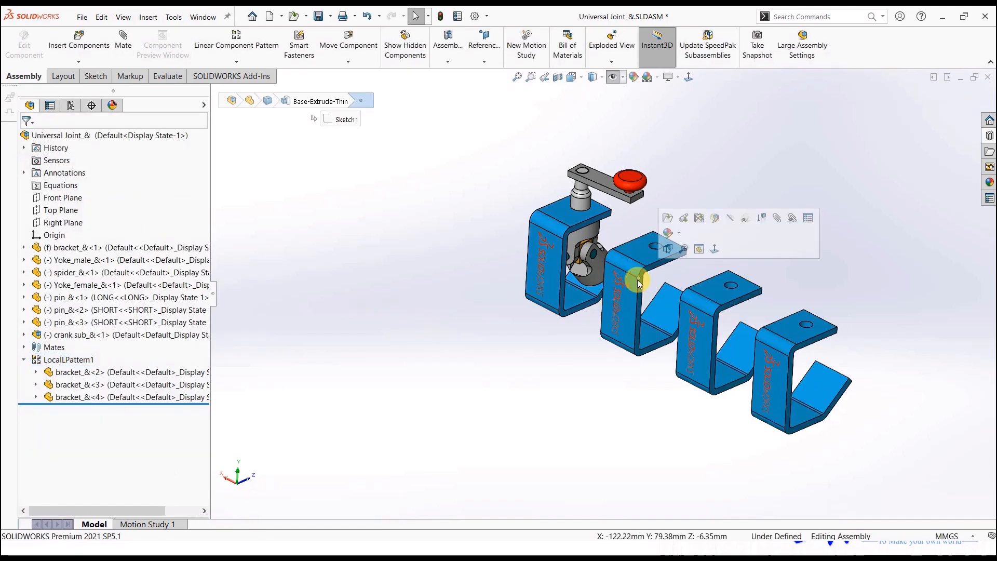
{"action": "left_click", "coordinate": [715, 282]}
{"action": "left_click", "coordinate": [774, 340]}
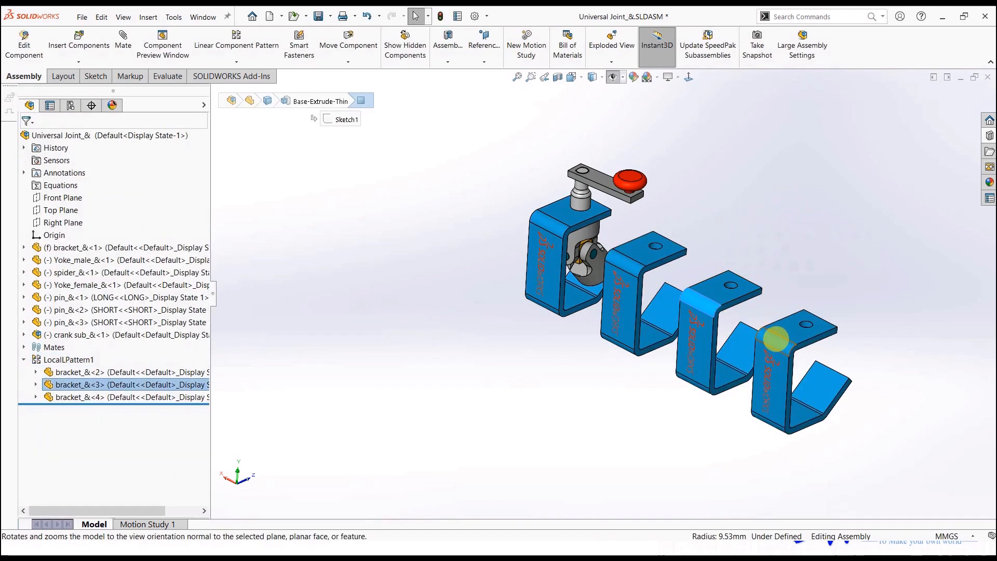
{"action": "left_click", "coordinate": [787, 260]}
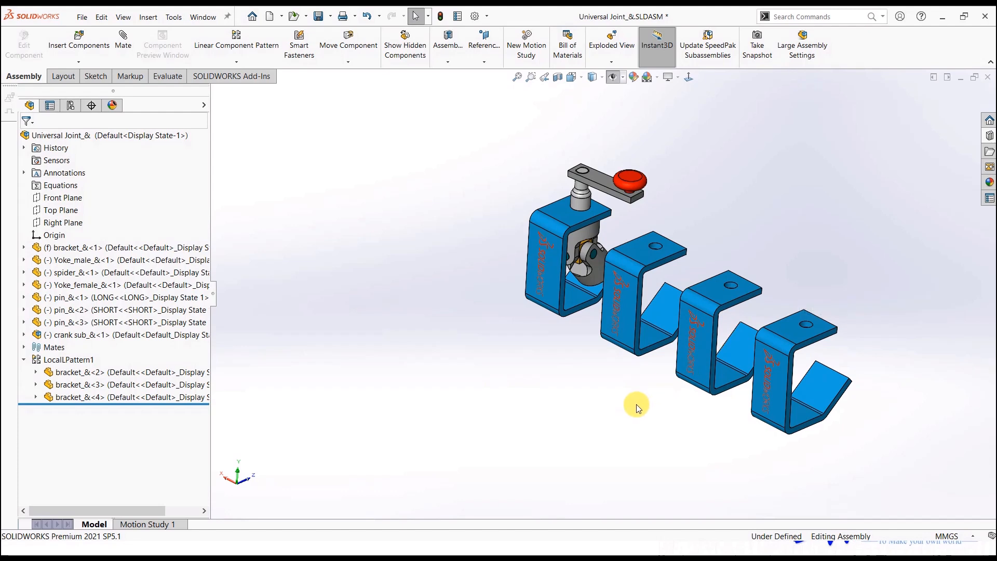
Close the universal joint assembly without saving its changes and bring up the Part21 disc part.
{"action": "left_click", "coordinate": [236, 62]}
{"action": "left_click", "coordinate": [987, 76]}
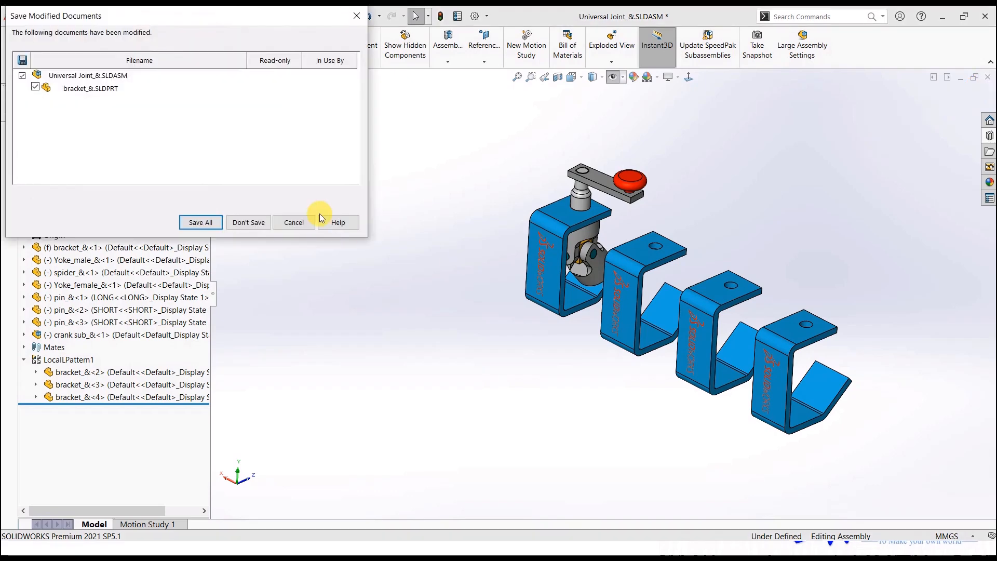
{"action": "left_click", "coordinate": [262, 220]}
{"action": "left_click", "coordinate": [506, 257]}
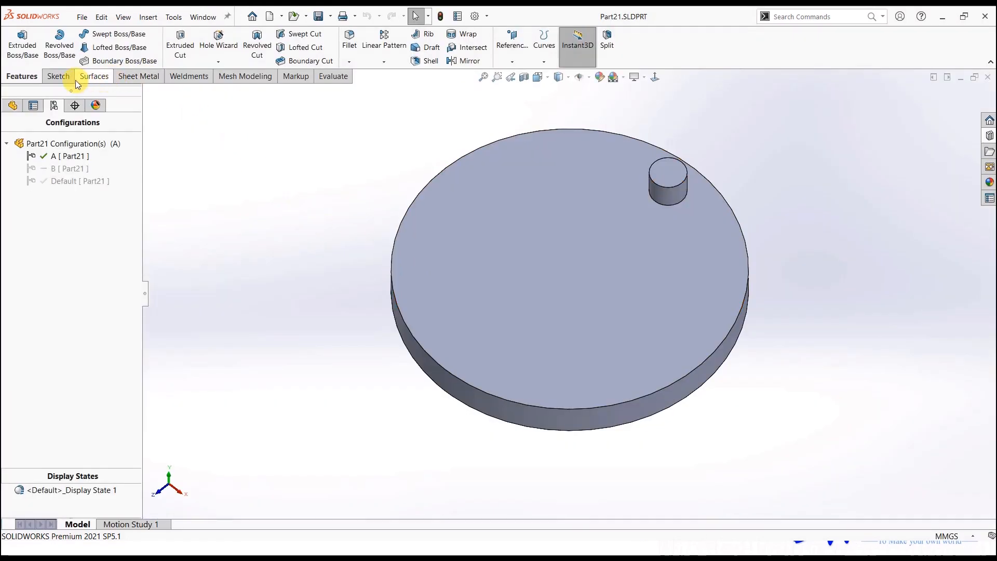
Set up a circular pattern of the small cylindrical boss around the disc's outer cylindrical face.
{"action": "left_click", "coordinate": [384, 62]}
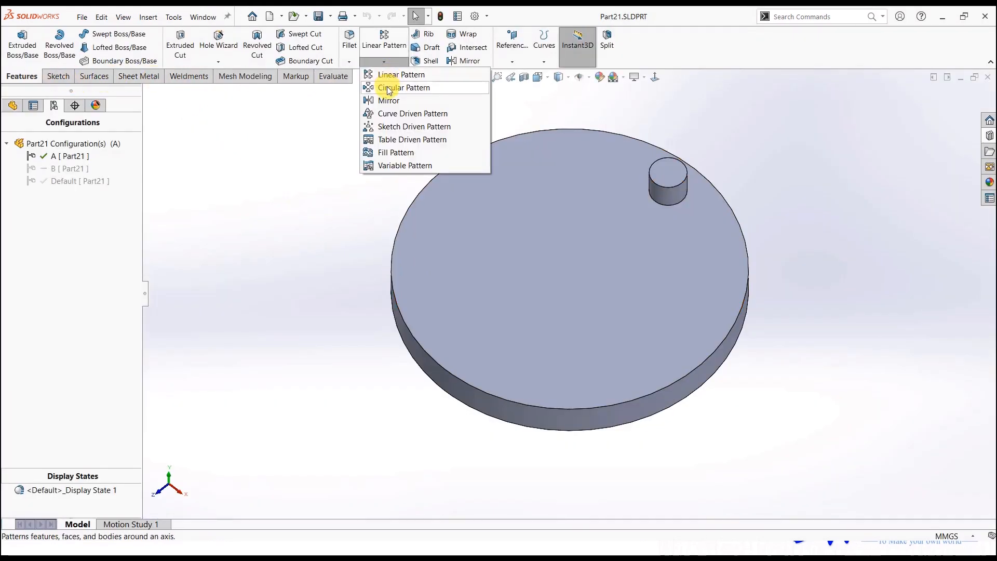
{"action": "left_click", "coordinate": [389, 89]}
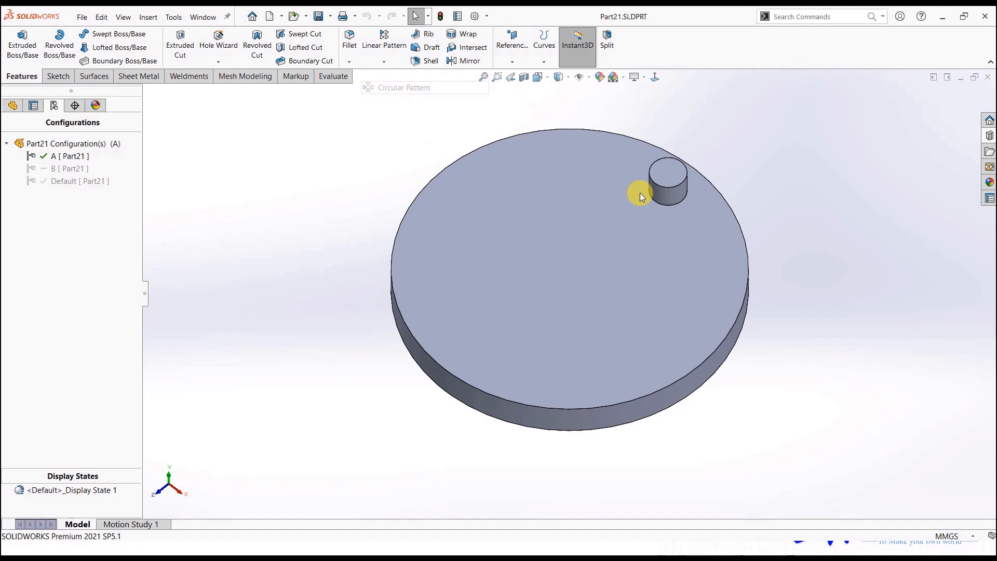
{"action": "left_click", "coordinate": [655, 405]}
{"action": "left_click", "coordinate": [656, 405]}
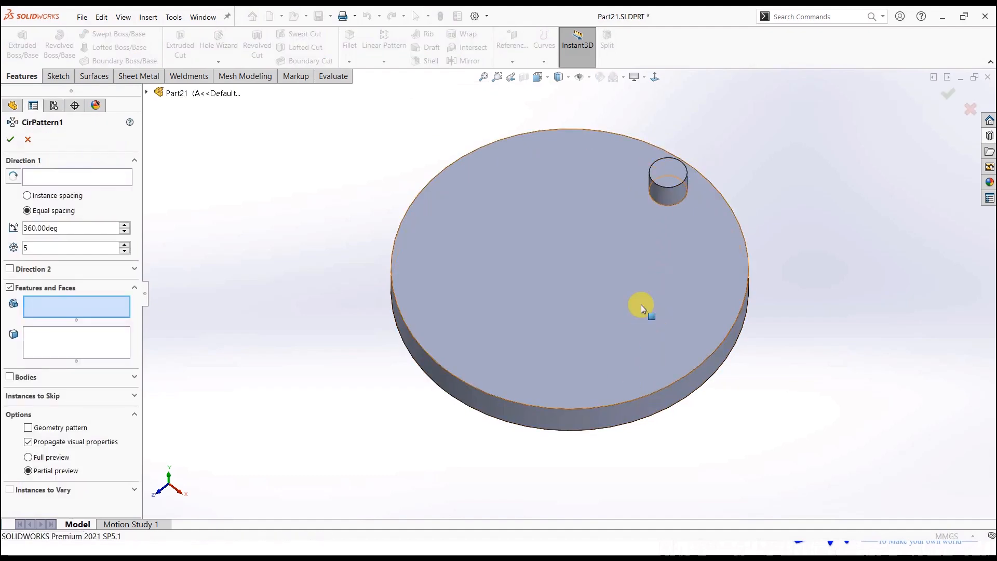
{"action": "left_click", "coordinate": [665, 189]}
{"action": "left_click", "coordinate": [113, 177]}
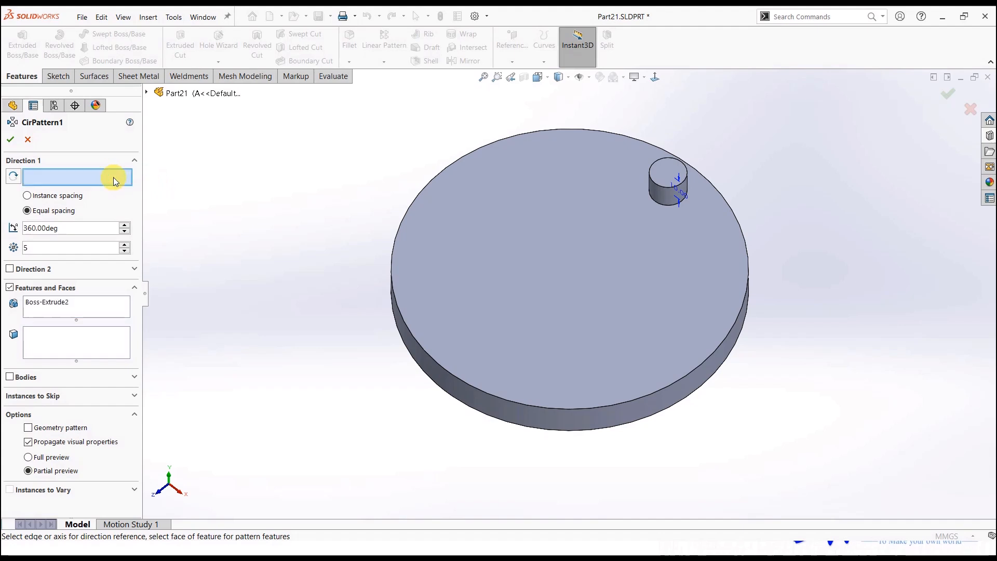
{"action": "left_click", "coordinate": [541, 416]}
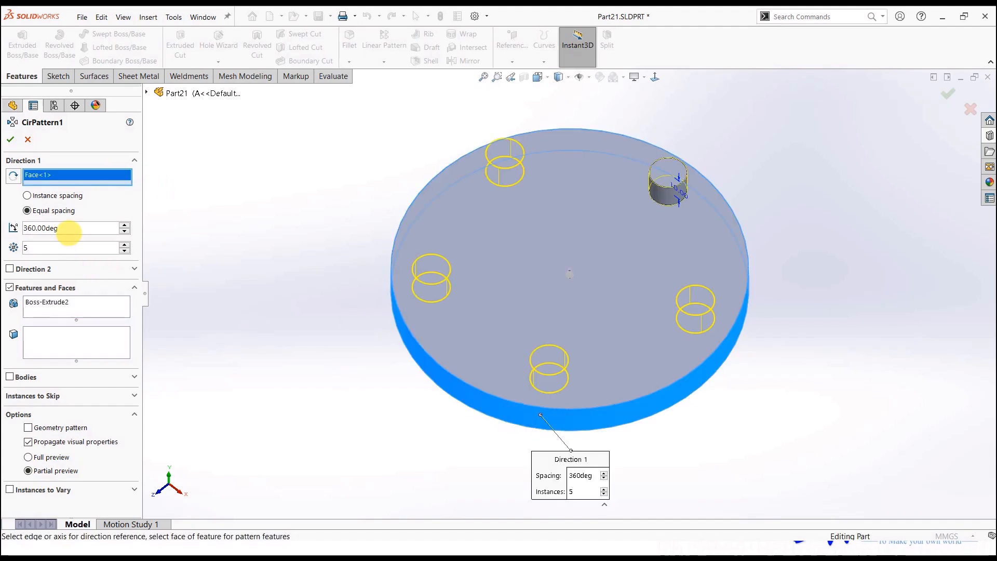
Set the circular pattern to 8 equally spaced instances over 360 degrees and create it.
{"action": "left_click", "coordinate": [124, 226]}
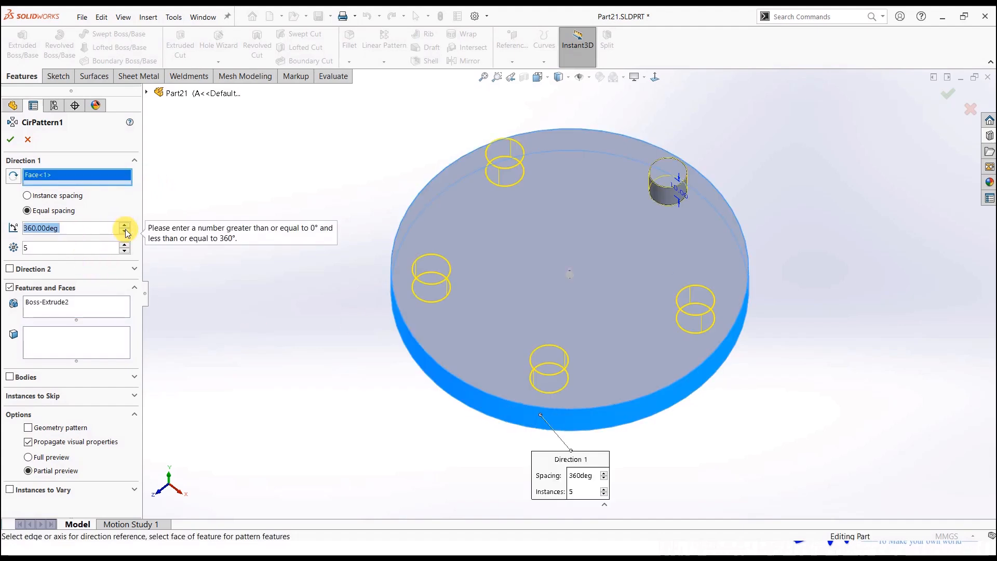
{"action": "left_click", "coordinate": [125, 246]}
{"action": "left_click", "coordinate": [125, 246]}
{"action": "left_click", "coordinate": [125, 246]}
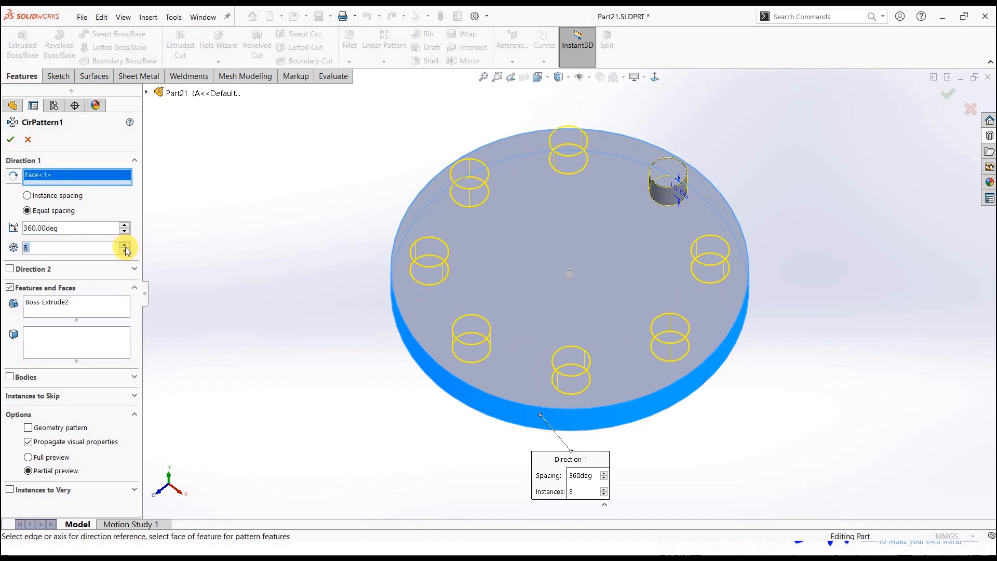
{"action": "left_click", "coordinate": [11, 136]}
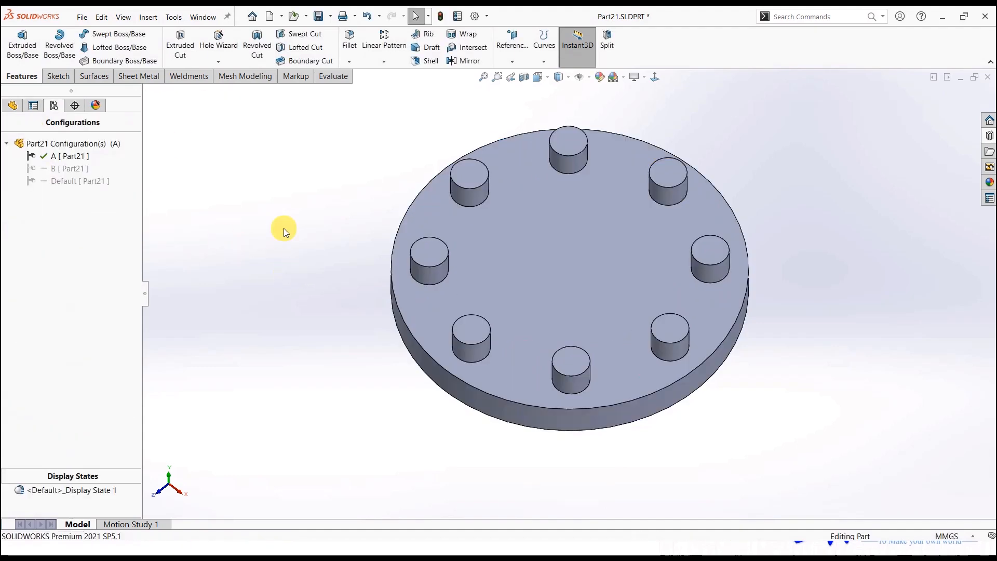
Make a new assembly from the disc part with the Assembly template and place the part at the origin.
{"action": "left_click", "coordinate": [79, 20]}
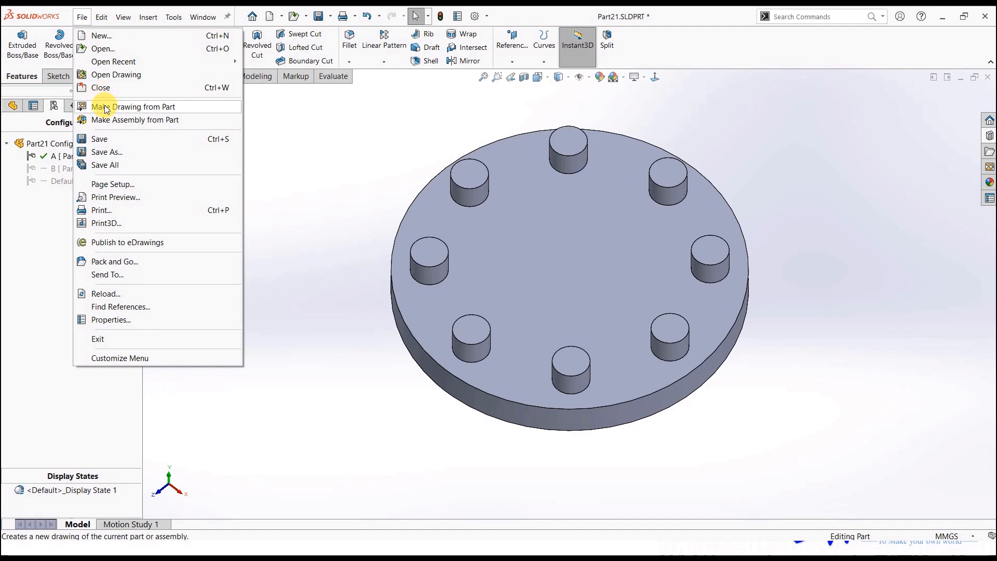
{"action": "left_click", "coordinate": [106, 106]}
{"action": "left_click", "coordinate": [620, 145]}
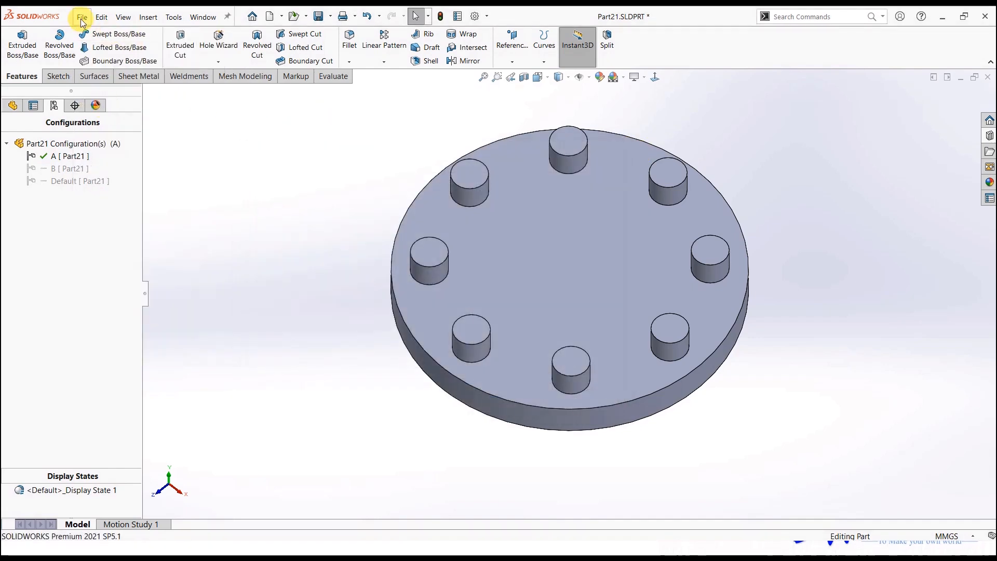
{"action": "left_click", "coordinate": [82, 18]}
{"action": "left_click", "coordinate": [109, 120]}
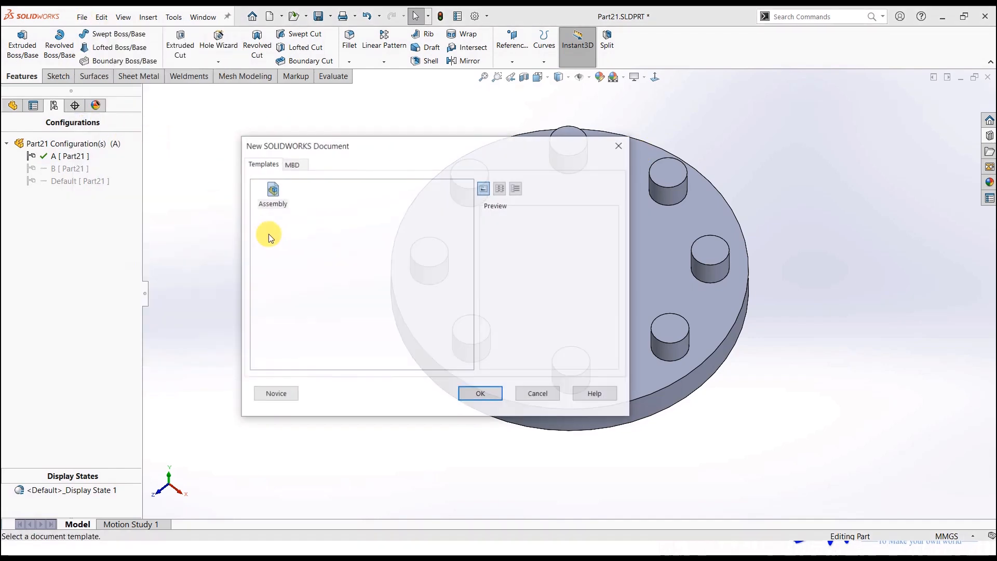
{"action": "left_click", "coordinate": [474, 394]}
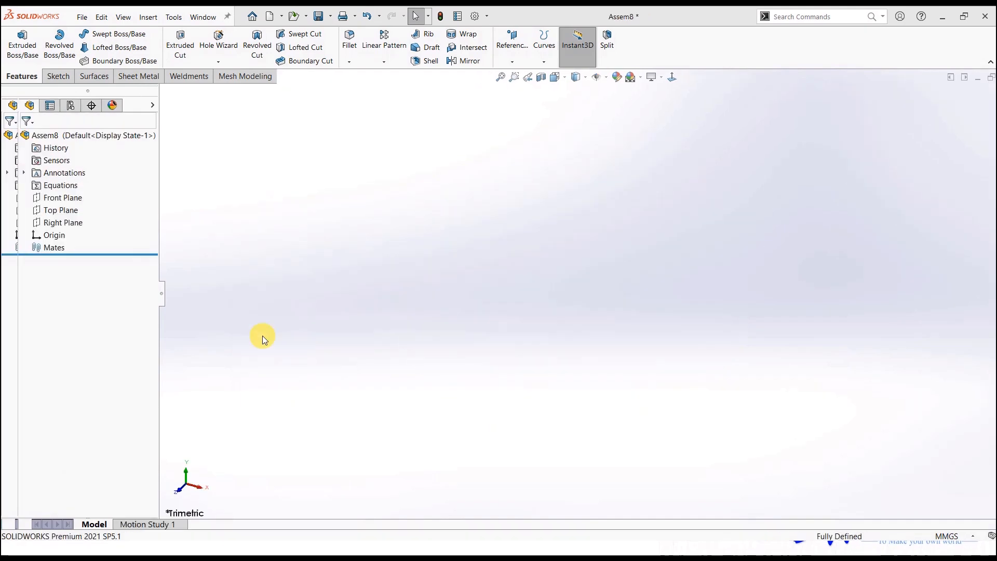
{"action": "left_click", "coordinate": [27, 140]}
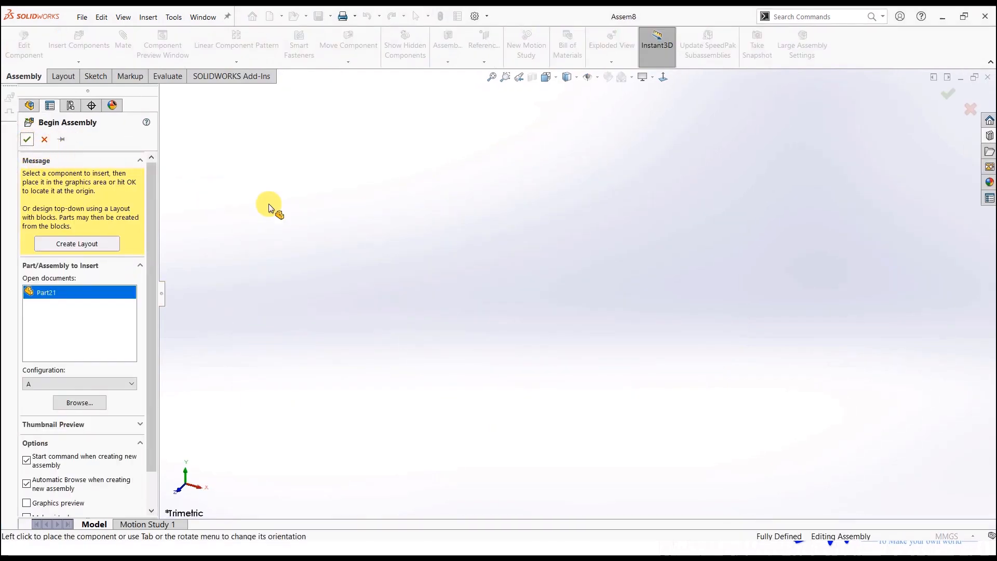
{"action": "left_click", "coordinate": [79, 44]}
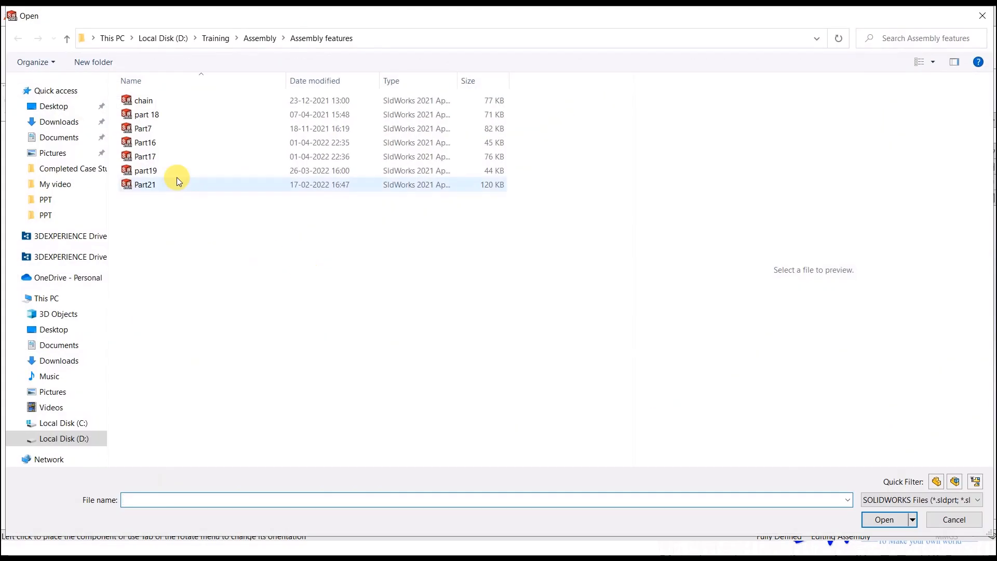
{"action": "left_click", "coordinate": [164, 171]}
{"action": "left_click", "coordinate": [161, 142]}
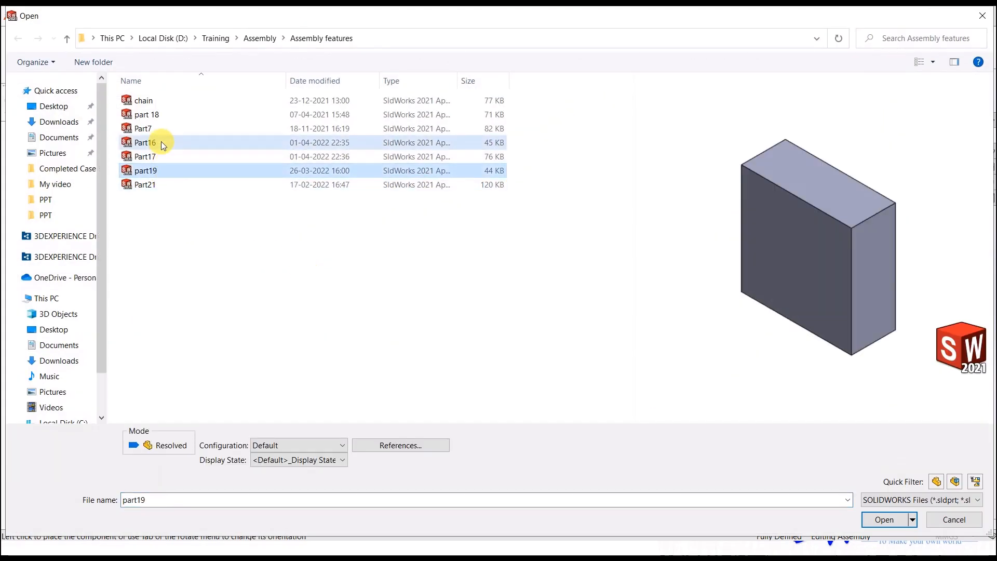
{"action": "left_click", "coordinate": [163, 115]}
{"action": "left_click", "coordinate": [982, 15]}
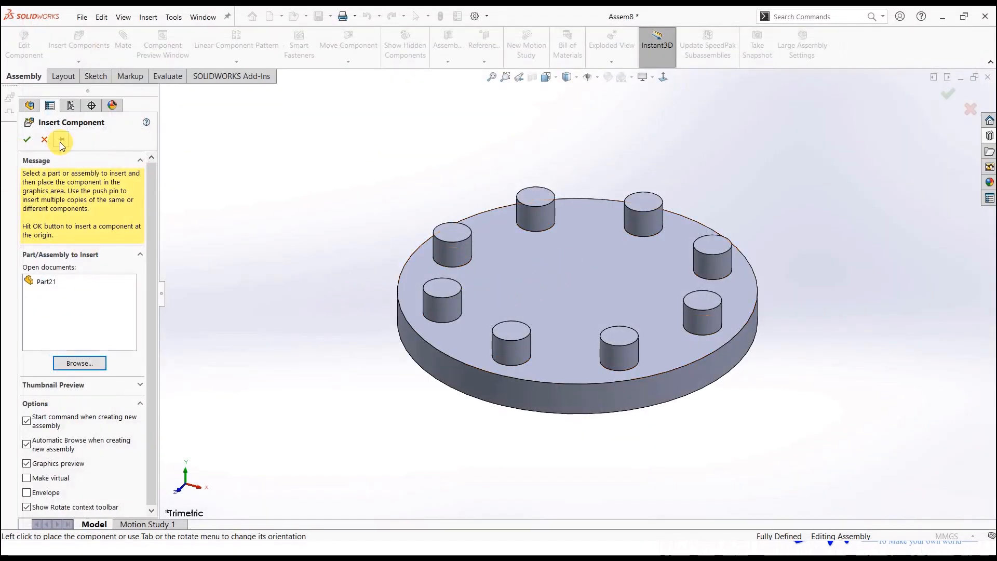
{"action": "left_click", "coordinate": [45, 140]}
Open Part17 from the recent documents and switch back to the Assem8 assembly.
{"action": "key", "text": "r"}
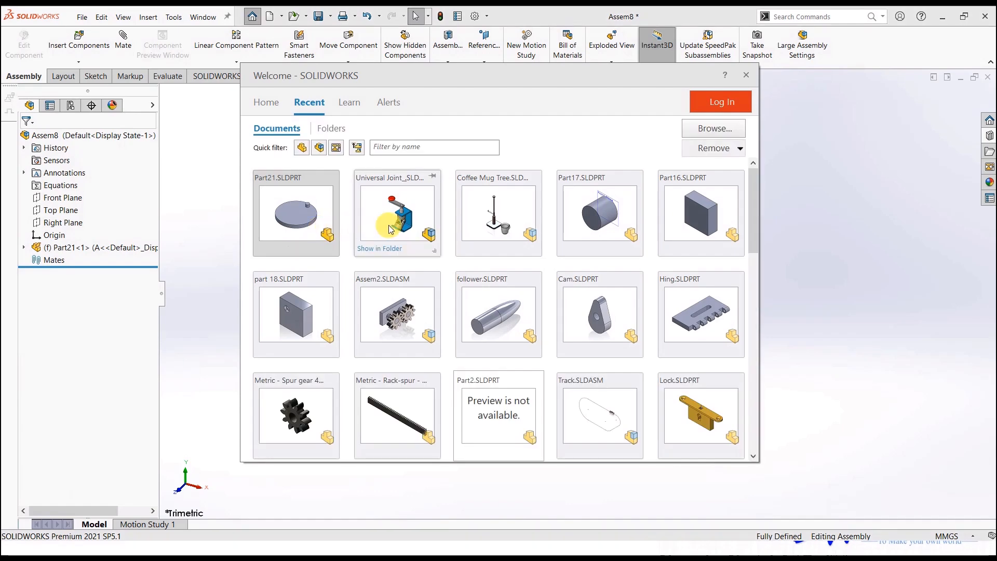
{"action": "scroll", "coordinate": [425, 229], "scroll_direction": "down", "scroll_amount": 1}
{"action": "scroll", "coordinate": [441, 228], "scroll_direction": "up", "scroll_amount": 1}
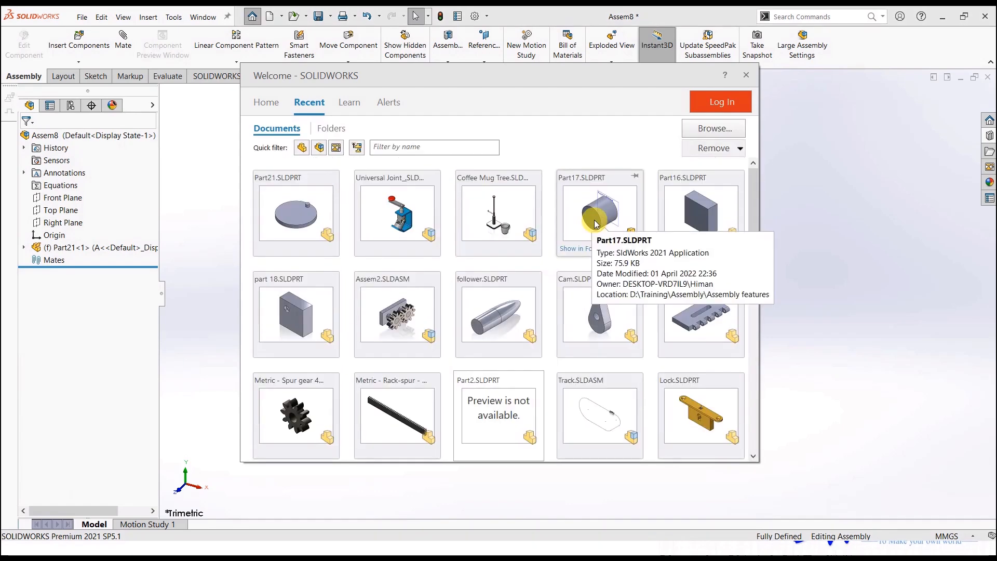
{"action": "left_click", "coordinate": [595, 224]}
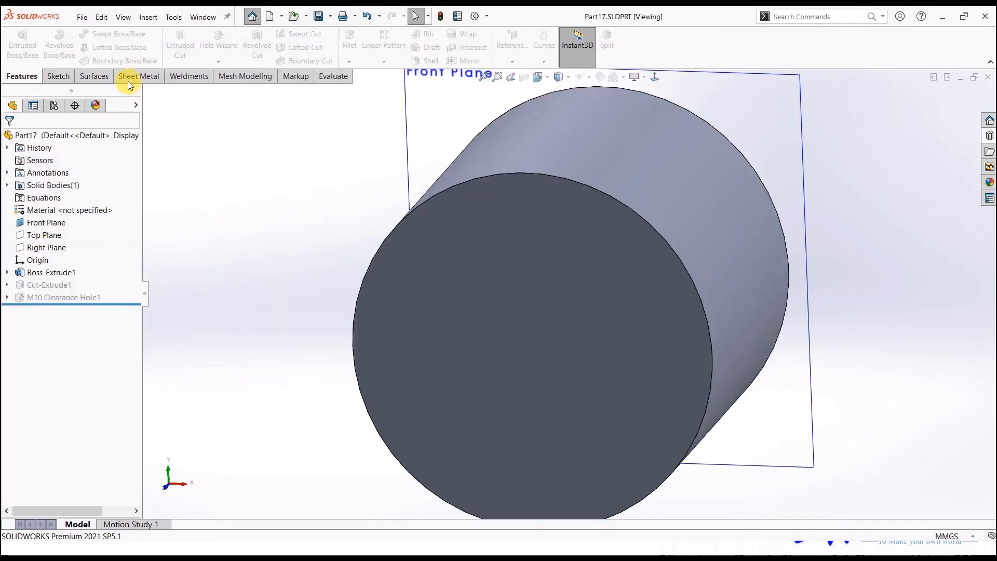
{"action": "left_click", "coordinate": [202, 17]}
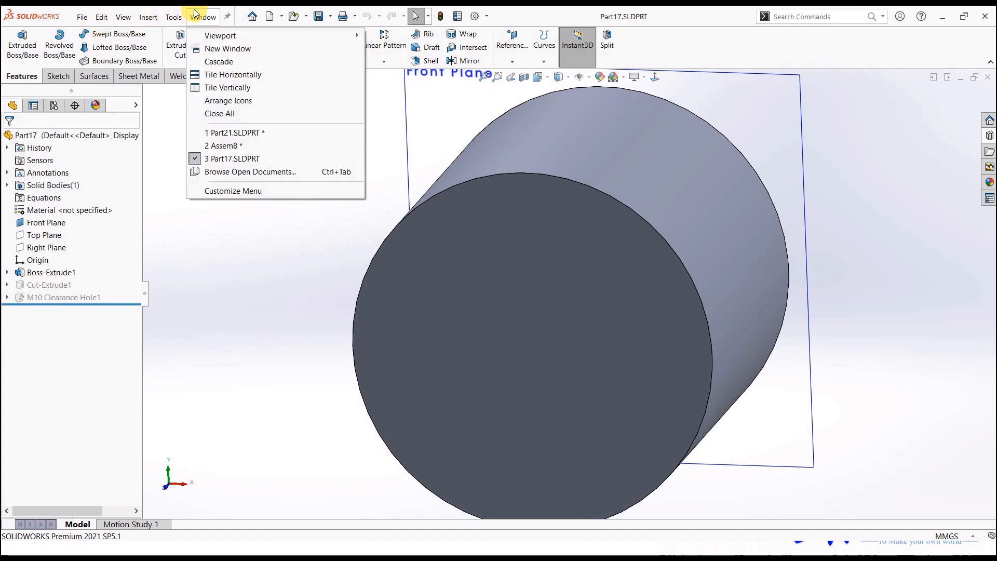
{"action": "left_click", "coordinate": [209, 146]}
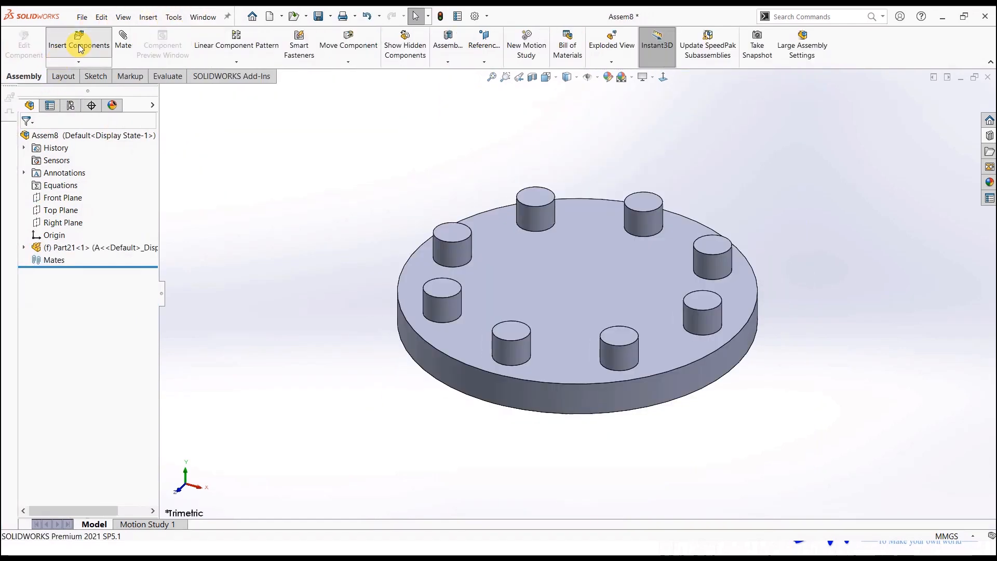
Insert the Part17 cylinder in its Default configuration and place it beside the disc.
{"action": "left_click", "coordinate": [75, 44]}
{"action": "left_click", "coordinate": [52, 294]}
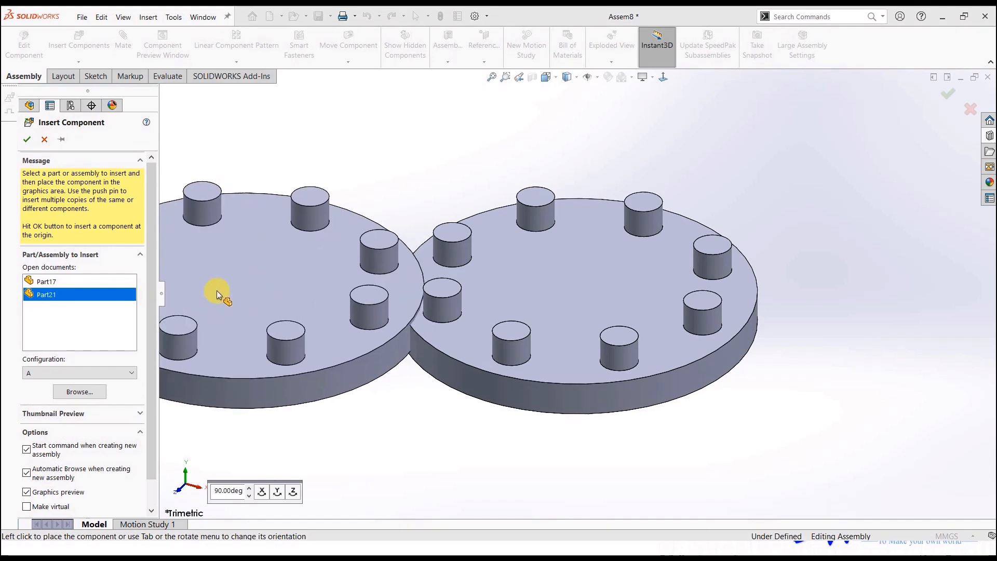
{"action": "left_click", "coordinate": [77, 282]}
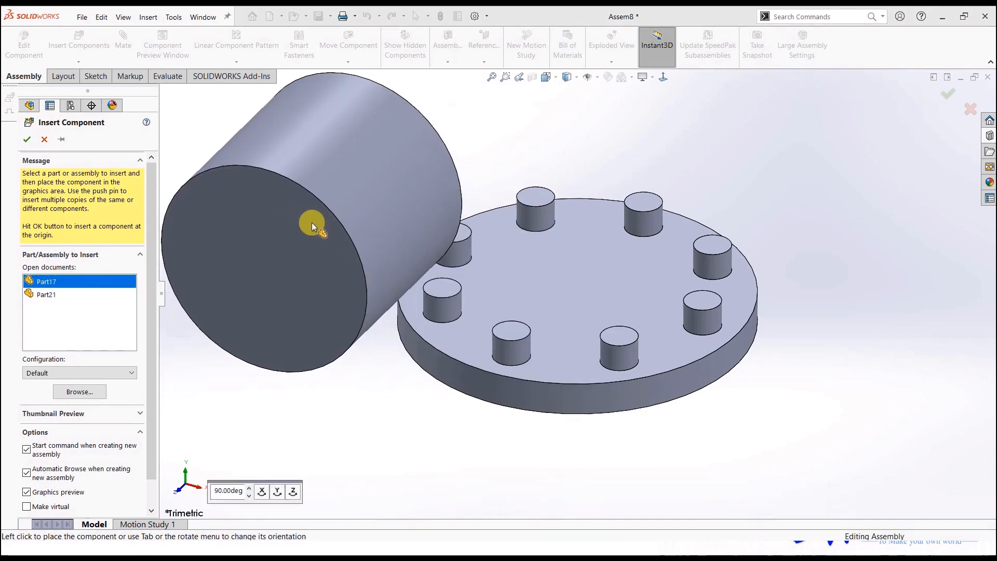
{"action": "left_click", "coordinate": [341, 263]}
Set the inserted cylinder's diameter to 20 mm and rebuild the assembly.
{"action": "left_click", "coordinate": [357, 215]}
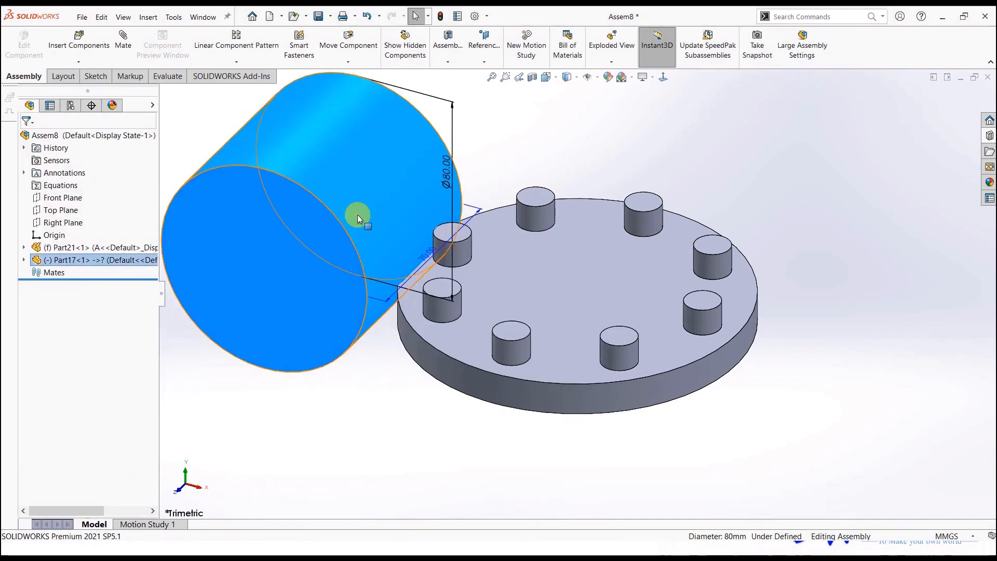
{"action": "double_click", "coordinate": [445, 178]}
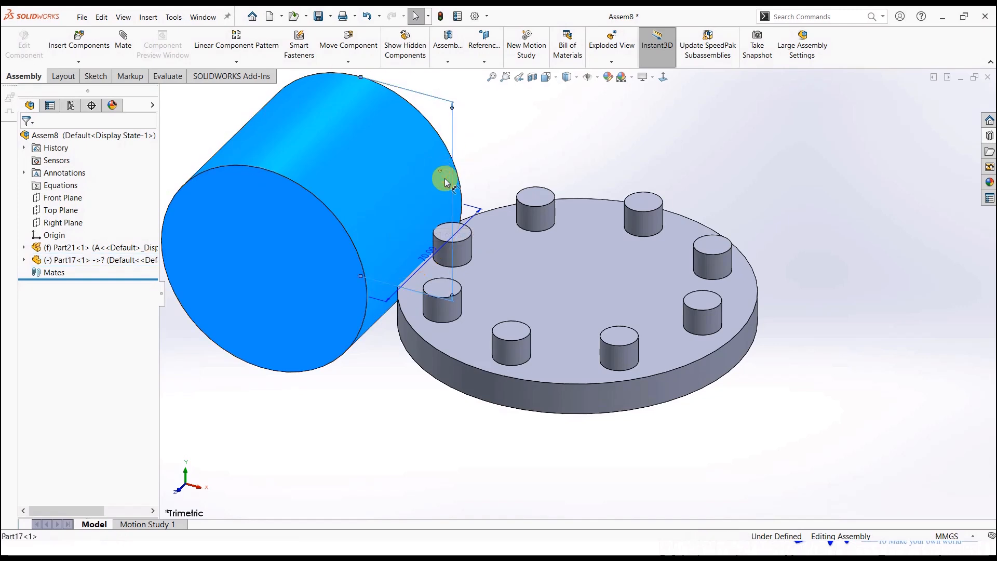
{"action": "type", "text": "20"}
{"action": "key", "text": "Return"}
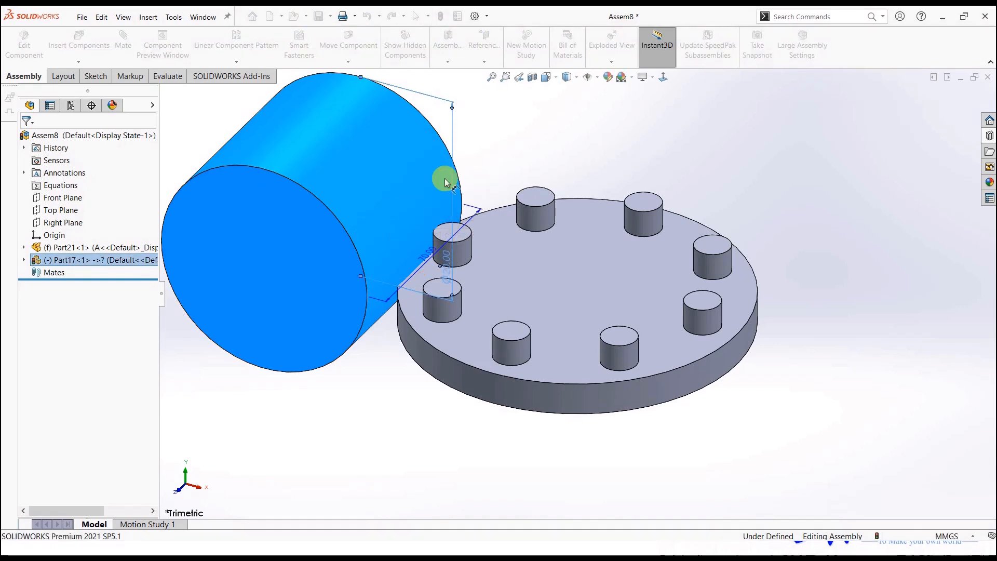
{"action": "left_click", "coordinate": [511, 167]}
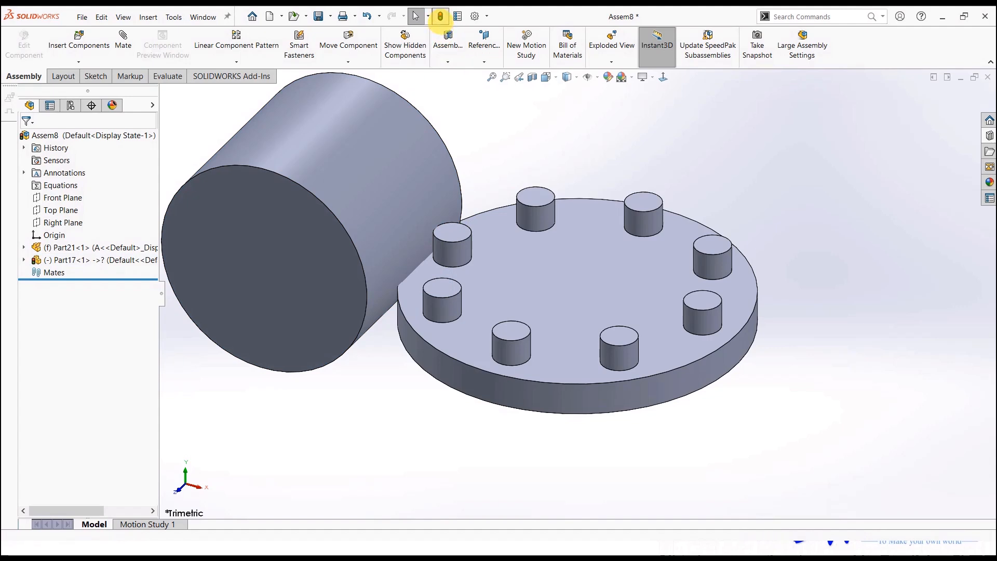
{"action": "left_click", "coordinate": [441, 16]}
Mate the cylinder's end face coincident with the leftmost boss's top face and make their cylindrical faces concentric.
{"action": "left_click", "coordinate": [262, 275]}
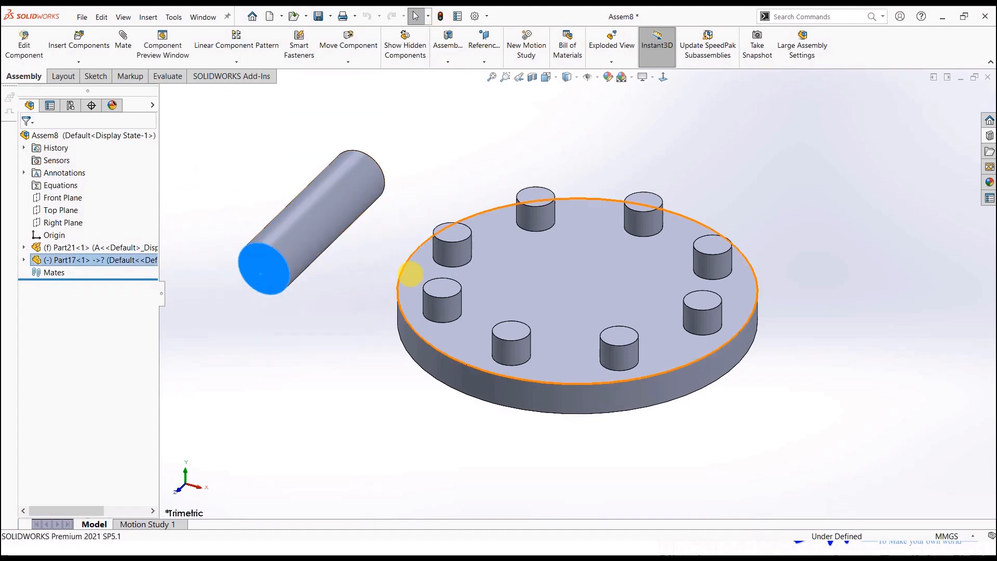
{"action": "left_click", "coordinate": [446, 289], "text": "ctrl"}
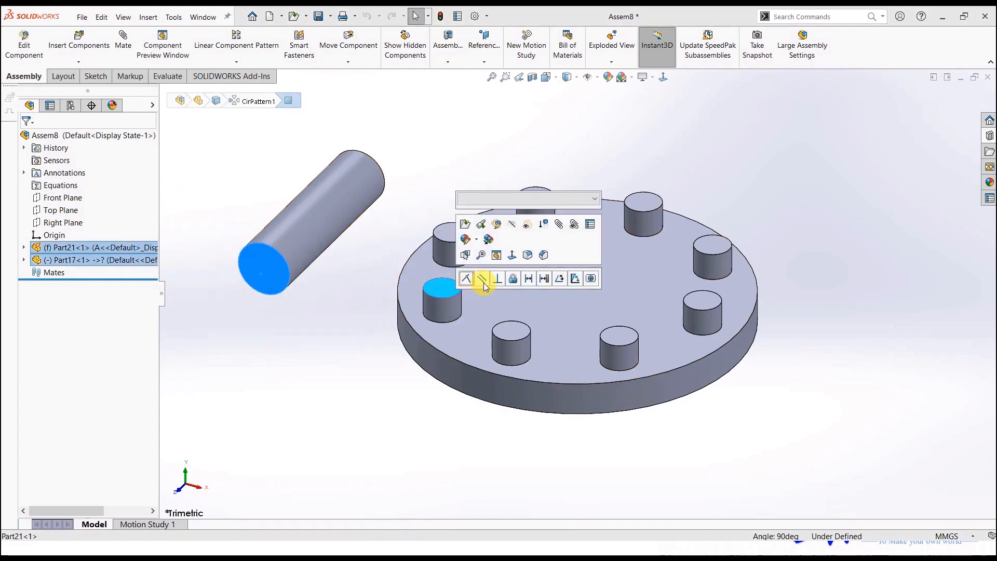
{"action": "left_click", "coordinate": [466, 280]}
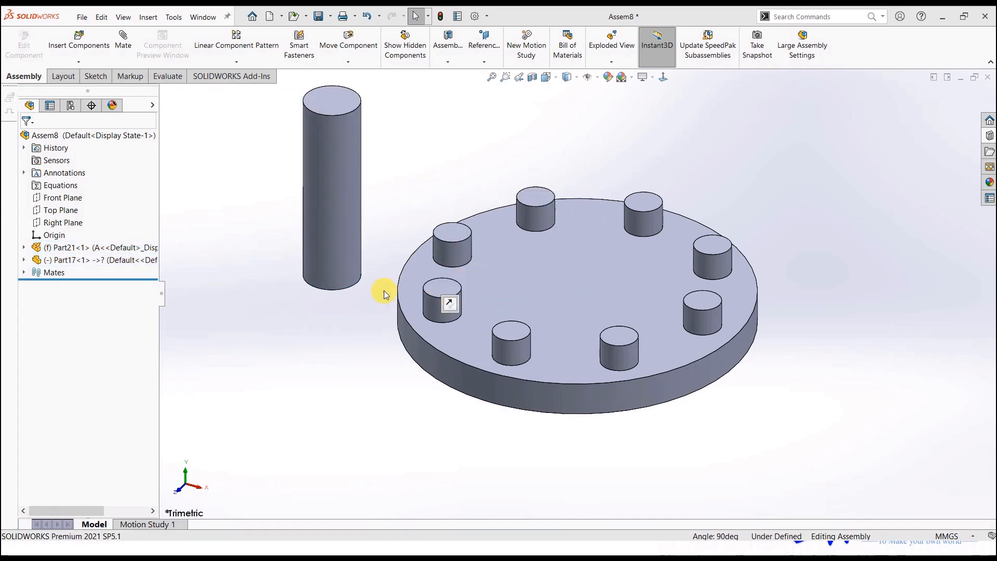
{"action": "left_click", "coordinate": [335, 250]}
{"action": "left_click", "coordinate": [451, 313], "text": "ctrl"}
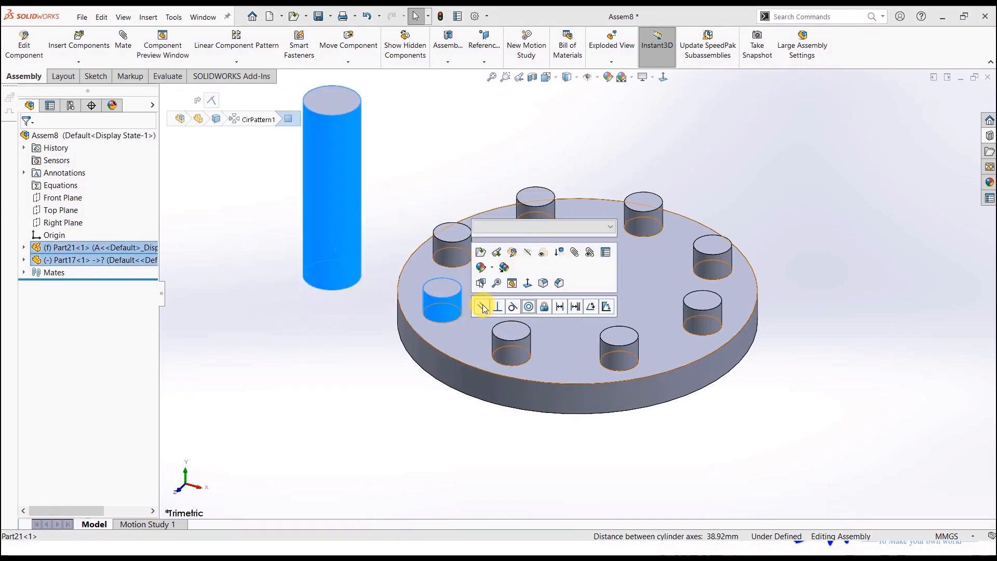
{"action": "left_click", "coordinate": [528, 307]}
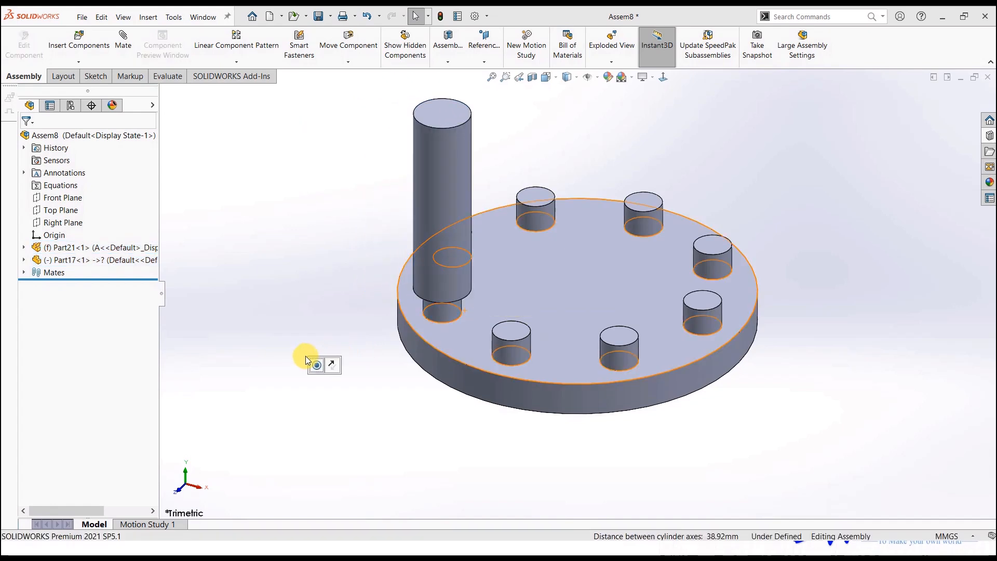
{"action": "left_click", "coordinate": [422, 201]}
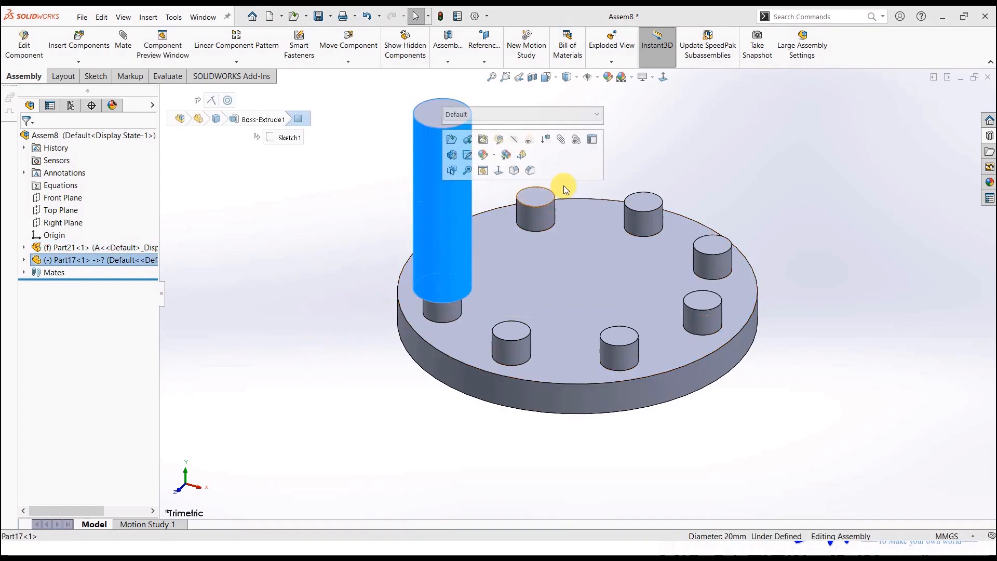
Create a Pattern Driven Component Pattern of the Part17 cylinder, using the disc's CirPattern1 feature as the driving feature.
{"action": "left_click", "coordinate": [223, 328]}
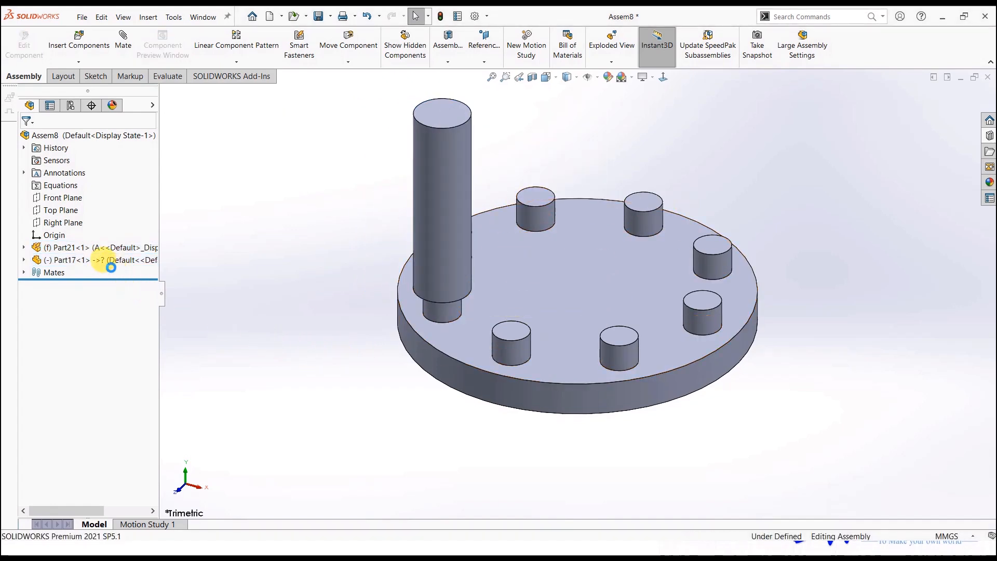
{"action": "left_click", "coordinate": [240, 62]}
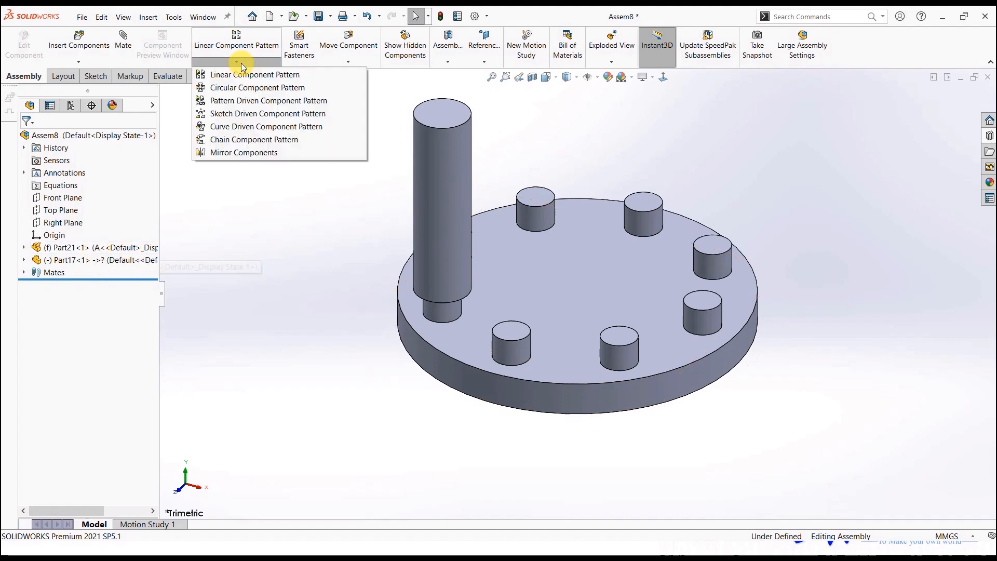
{"action": "left_click", "coordinate": [227, 102]}
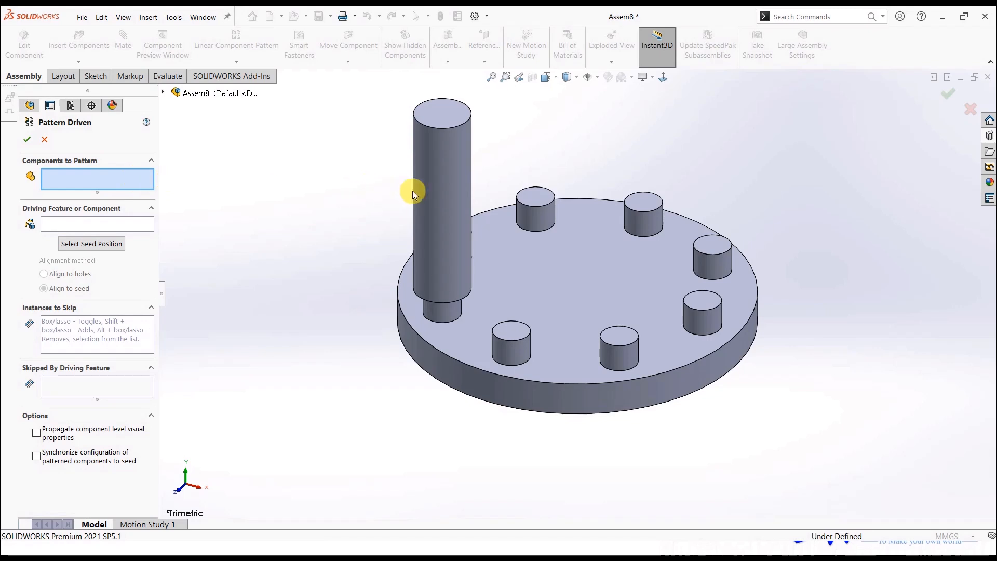
{"action": "left_click", "coordinate": [446, 190]}
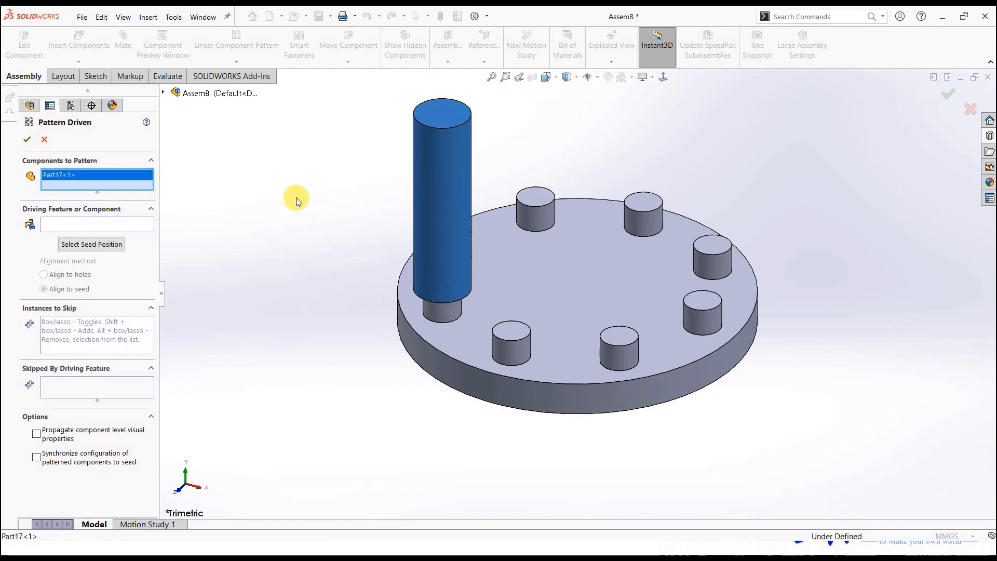
{"action": "left_click", "coordinate": [111, 225]}
{"action": "left_click", "coordinate": [163, 94]}
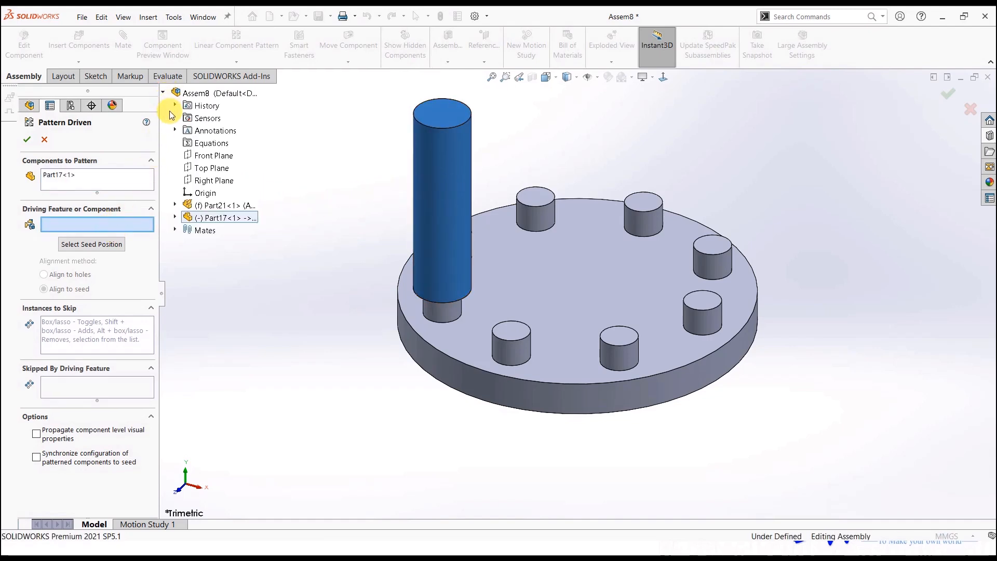
{"action": "left_click", "coordinate": [175, 206]}
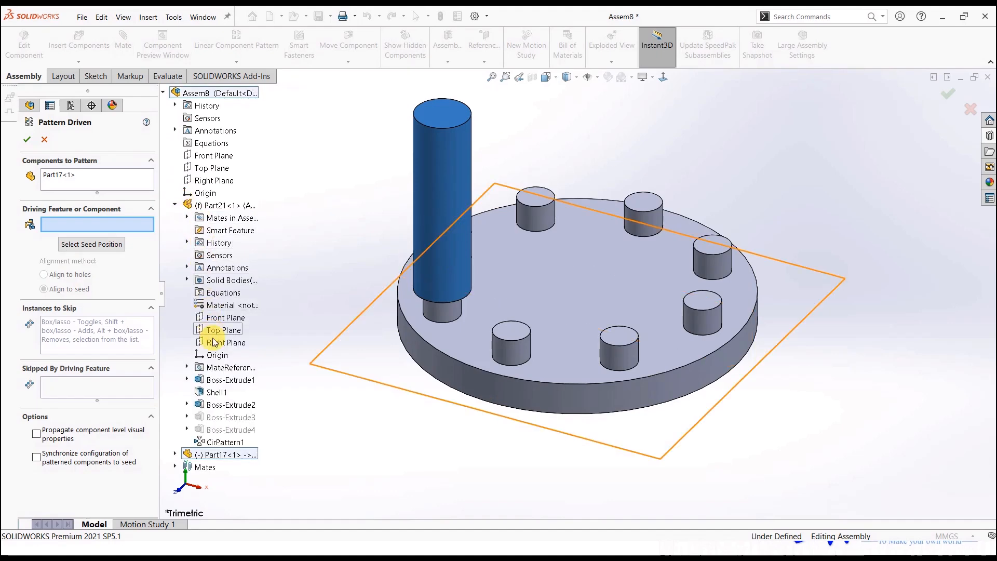
{"action": "left_click", "coordinate": [213, 441]}
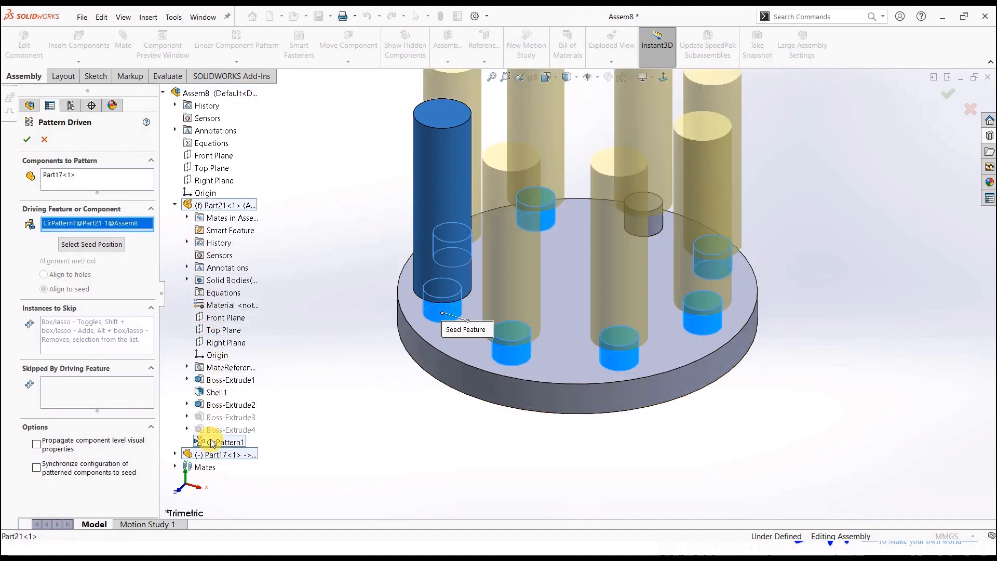
{"action": "left_click", "coordinate": [26, 141]}
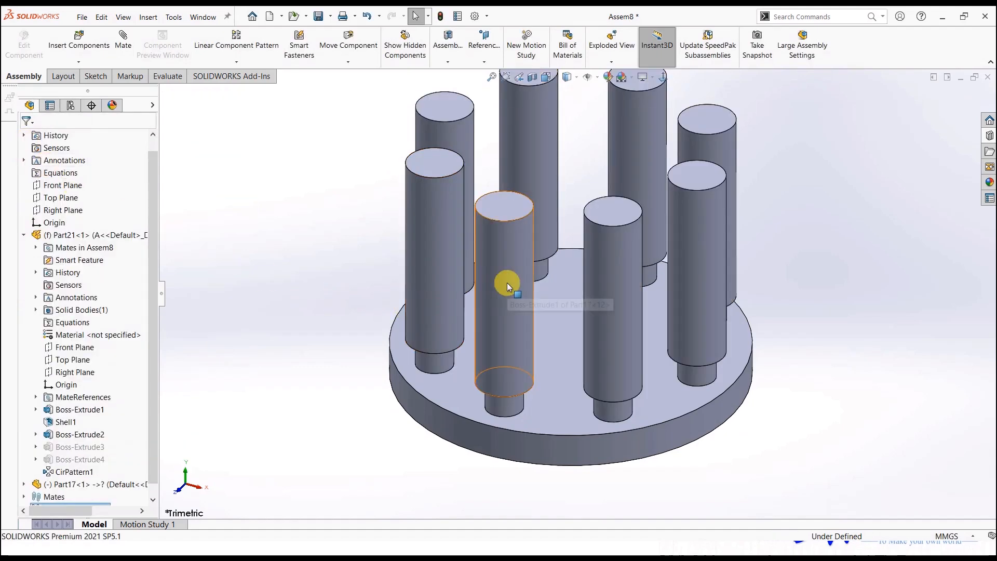
{"action": "scroll", "coordinate": [602, 251], "scroll_direction": "up", "scroll_amount": 3}
{"action": "scroll", "coordinate": [636, 243], "scroll_direction": "down", "scroll_amount": 2}
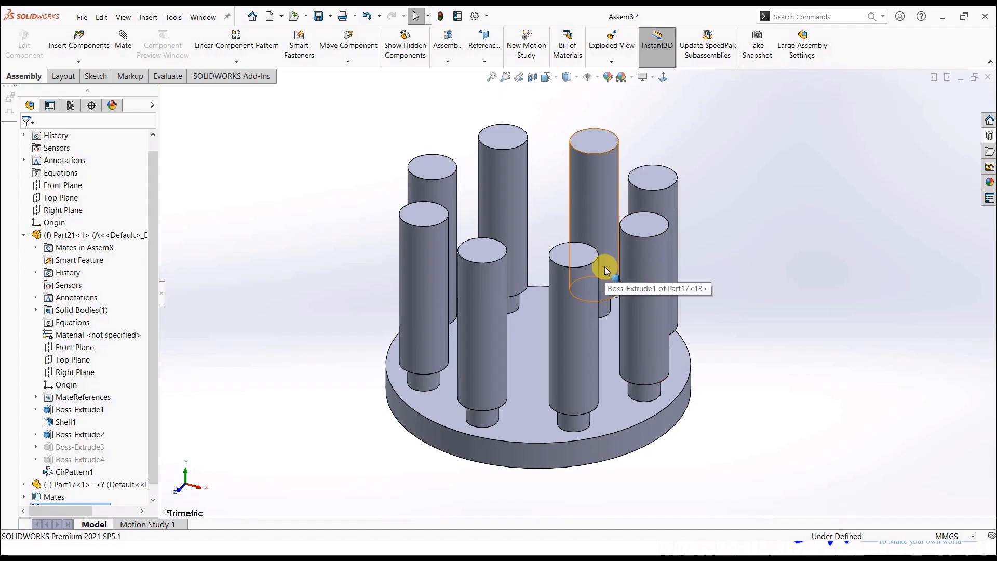
{"action": "middle_click_drag", "start_coordinate": [538, 364], "coordinate": [517, 354]}
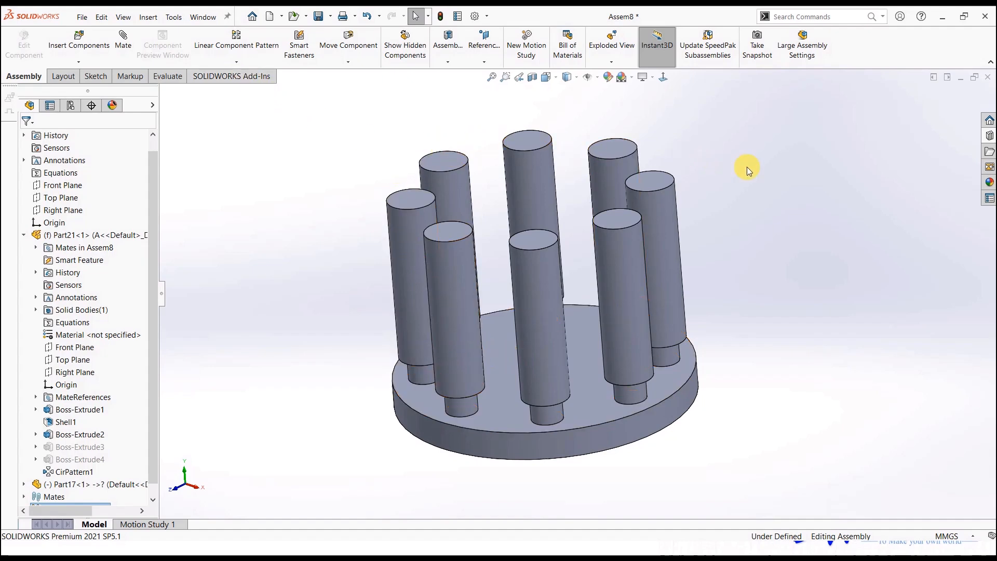
{"action": "middle_click_drag", "start_coordinate": [746, 164], "coordinate": [731, 314]}
{"action": "left_click", "coordinate": [238, 62]}
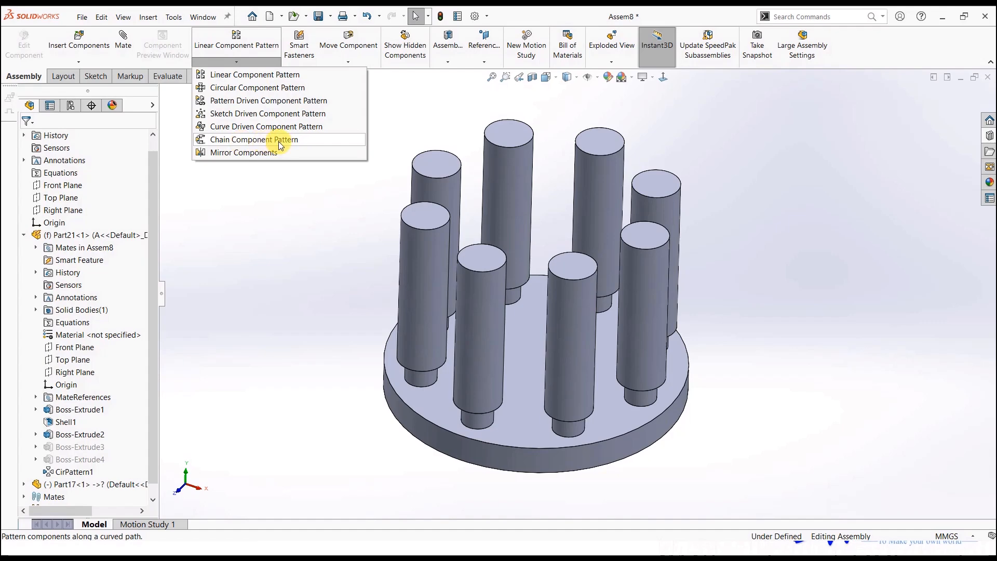
{"action": "left_click", "coordinate": [766, 172]}
Close the Assem8 assembly and the Part17 and Part21 parts without saving their changes.
{"action": "left_click", "coordinate": [986, 78]}
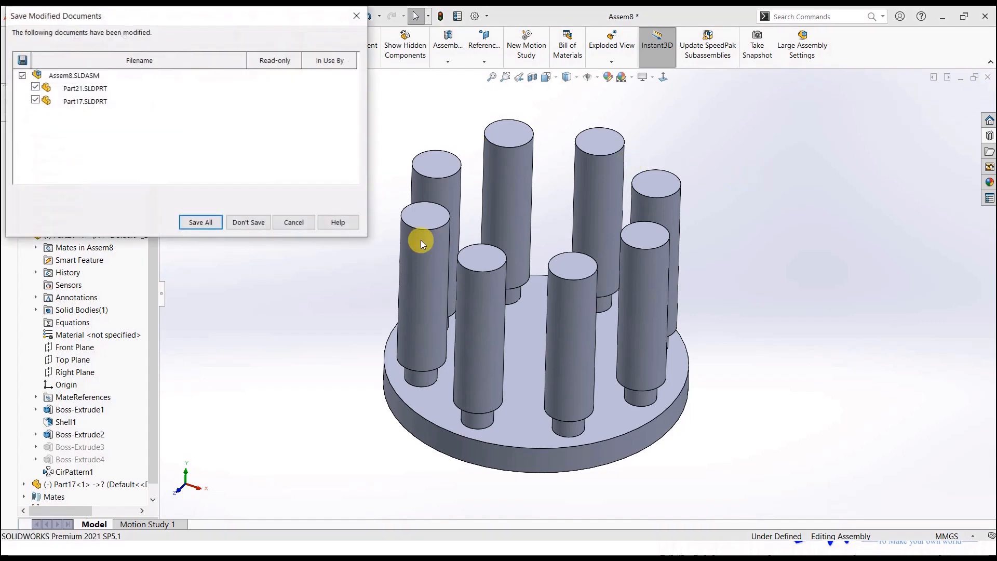
{"action": "left_click", "coordinate": [258, 221]}
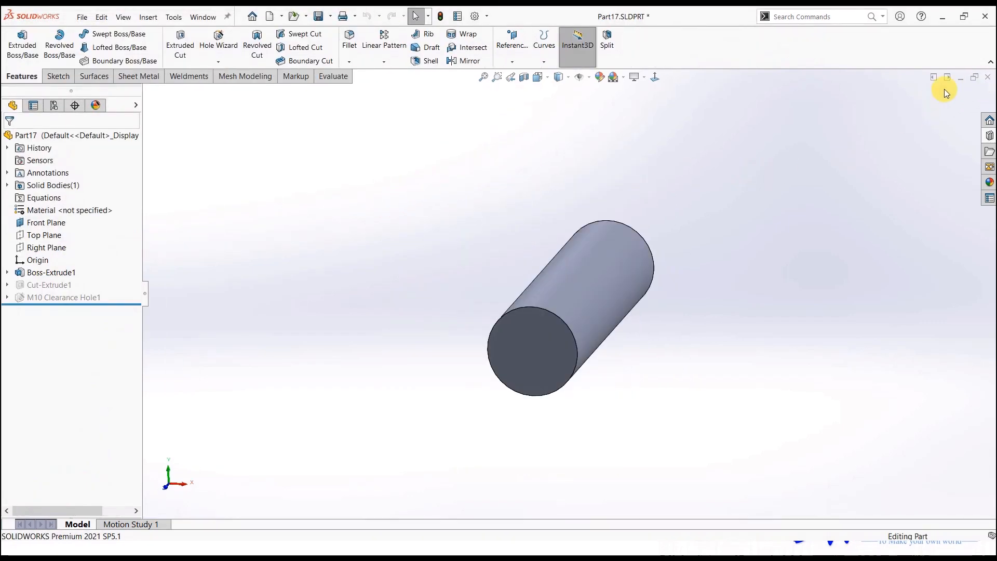
{"action": "left_click", "coordinate": [987, 77]}
{"action": "left_click", "coordinate": [442, 288]}
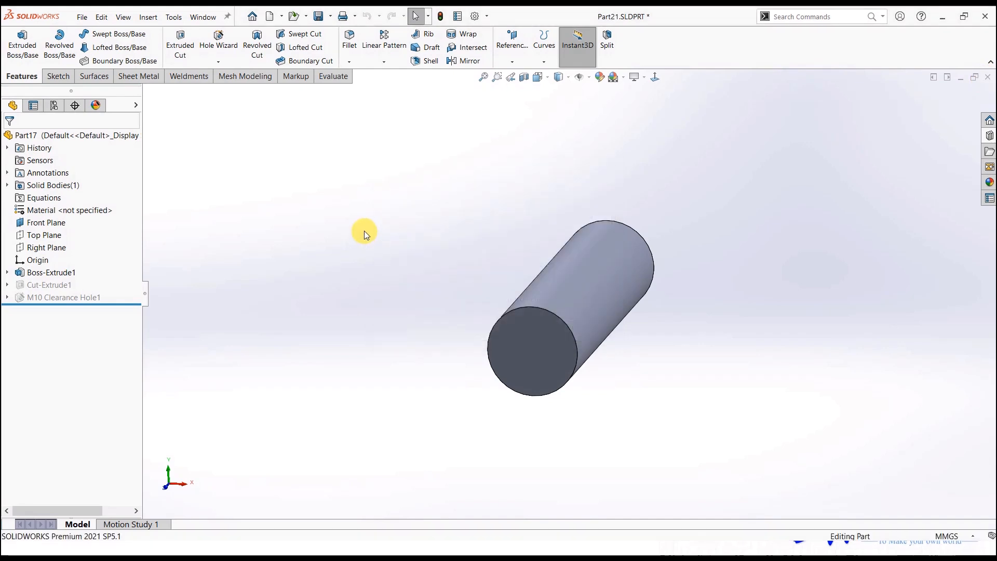
{"action": "left_click", "coordinate": [988, 78]}
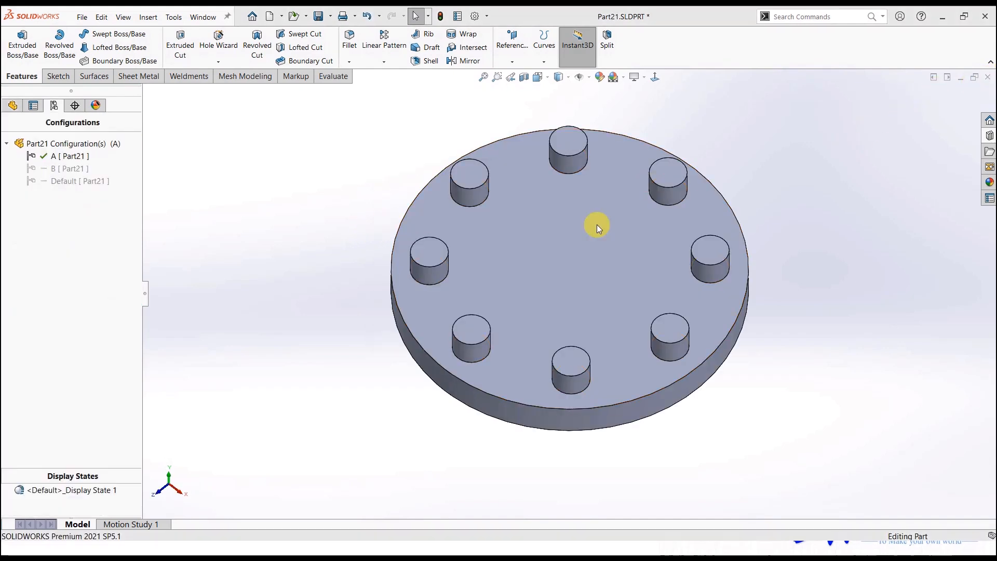
{"action": "left_click", "coordinate": [469, 290]}
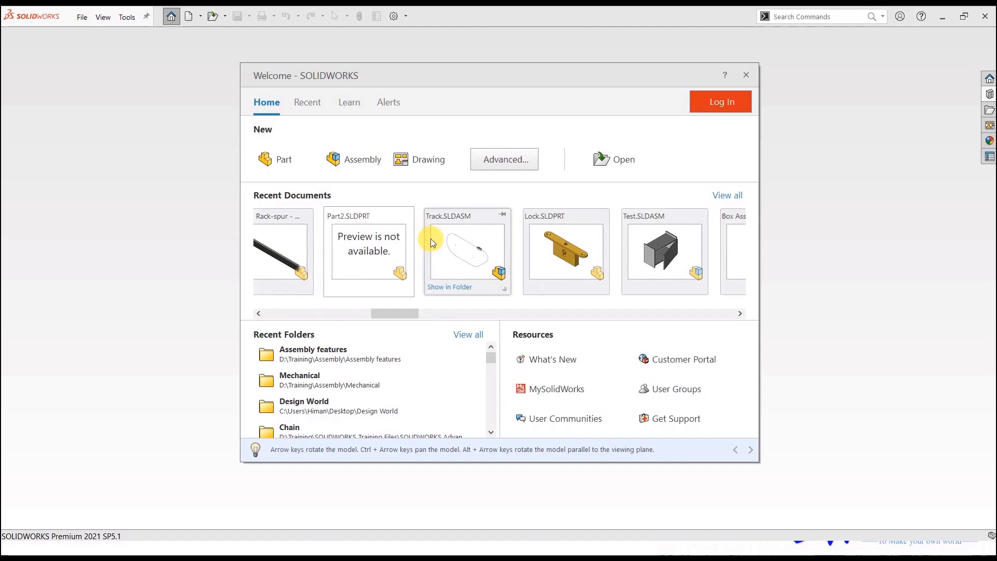
Open the Track assembly from the recent documents and inspect its chain path sketch.
{"action": "left_click", "coordinate": [431, 238]}
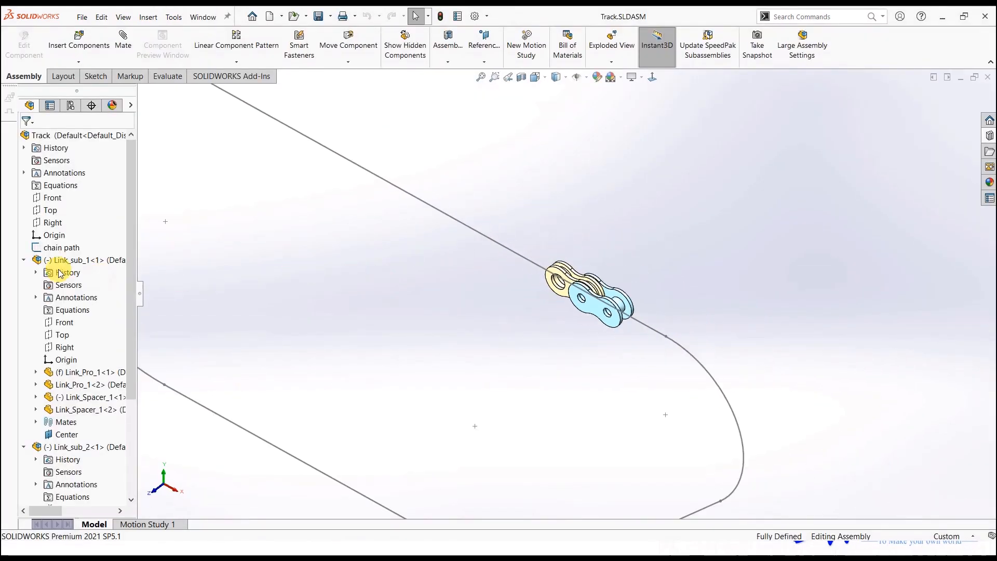
{"action": "left_click", "coordinate": [23, 259]}
{"action": "left_click", "coordinate": [61, 247]}
{"action": "scroll", "coordinate": [312, 298], "scroll_direction": "up", "scroll_amount": 2}
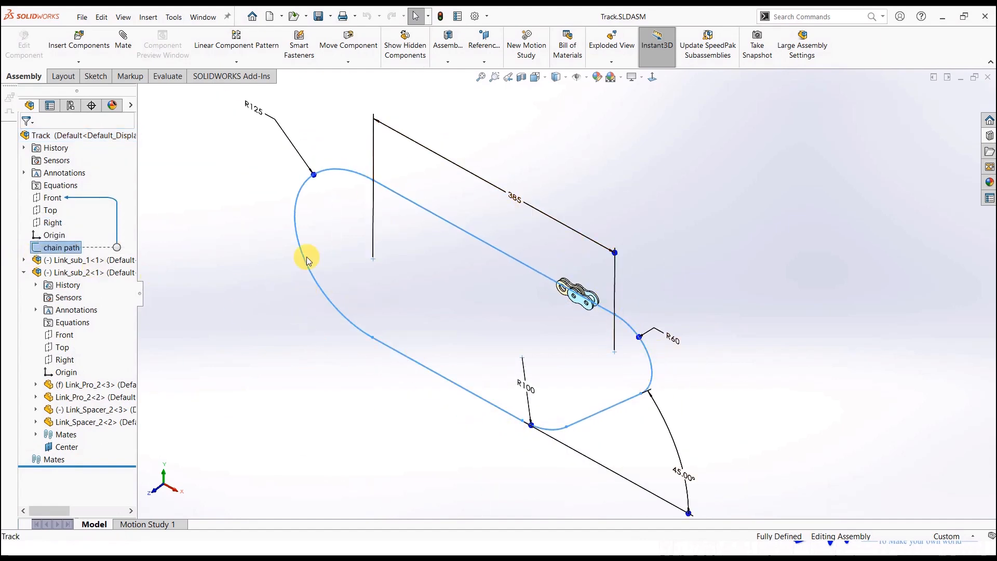
{"action": "left_click", "coordinate": [234, 283]}
Examine the two link subassemblies, Link_sub_1 and Link_sub_2, on the chain path.
{"action": "left_click", "coordinate": [68, 260]}
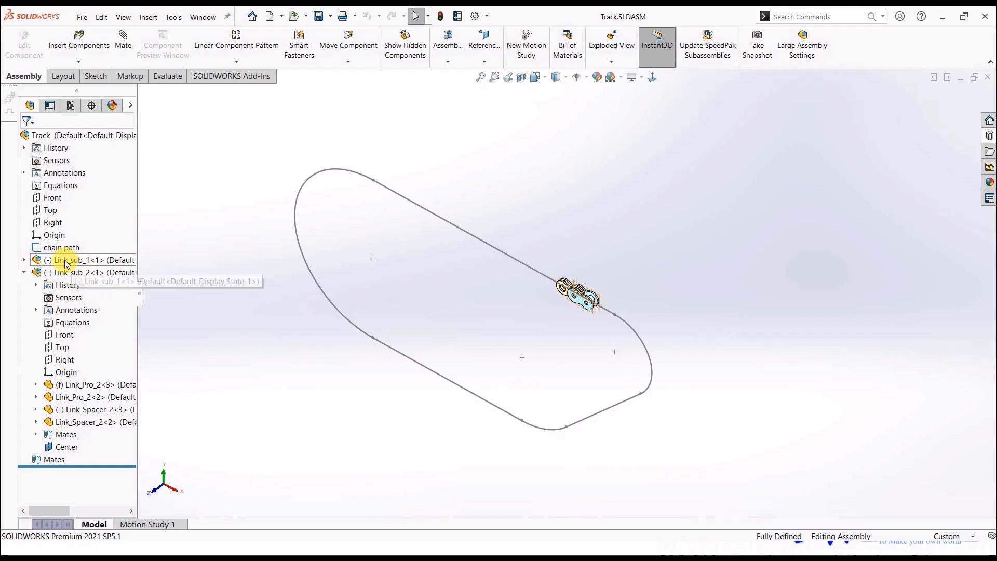
{"action": "left_click", "coordinate": [23, 272]}
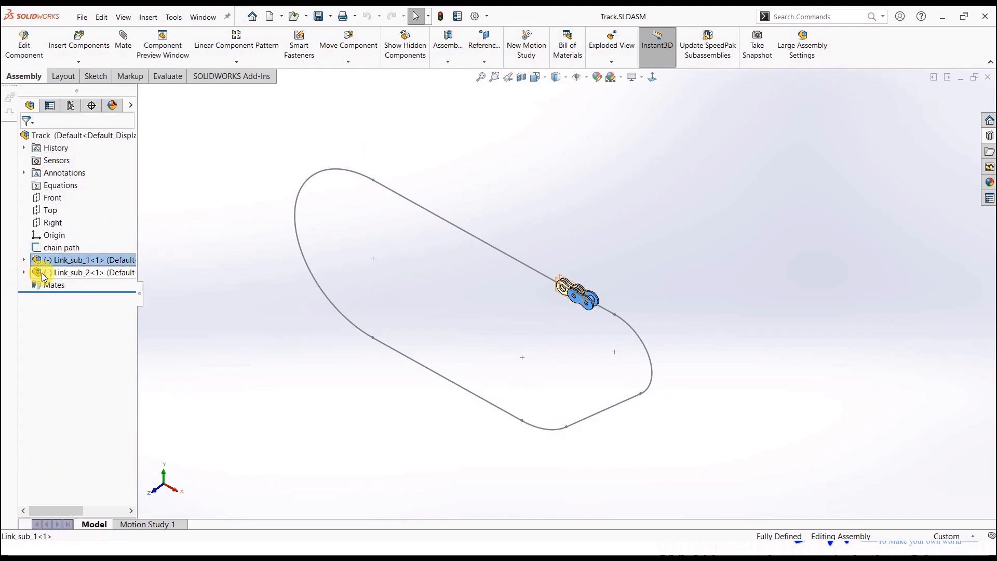
{"action": "left_click", "coordinate": [42, 275]}
{"action": "scroll", "coordinate": [578, 293], "scroll_direction": "down", "scroll_amount": 7}
{"action": "left_click", "coordinate": [149, 212]}
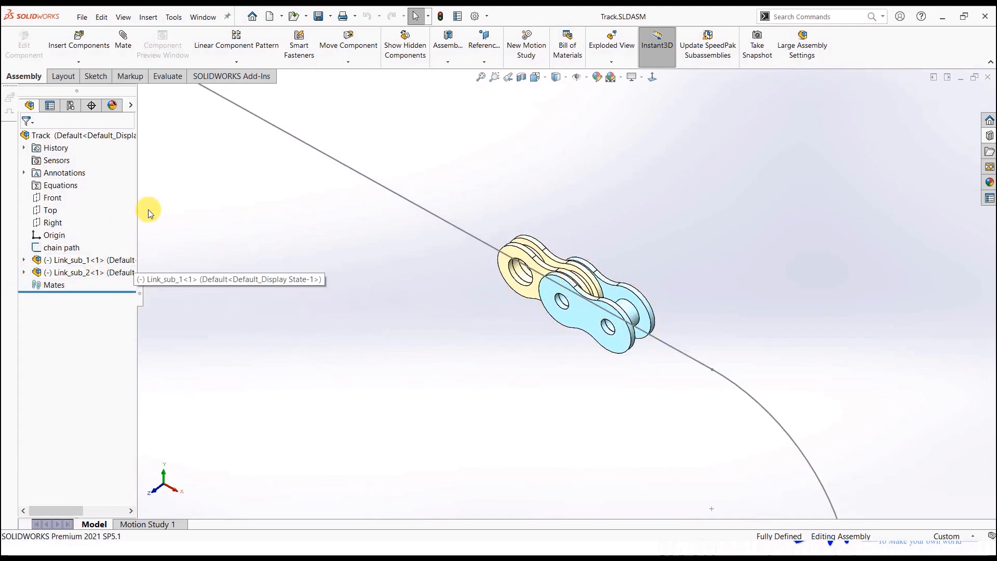
Start a Chain Component Pattern of Link_sub_2 along the chain path sketch with Fill Path enabled.
{"action": "left_click", "coordinate": [231, 63]}
{"action": "left_click", "coordinate": [218, 137]}
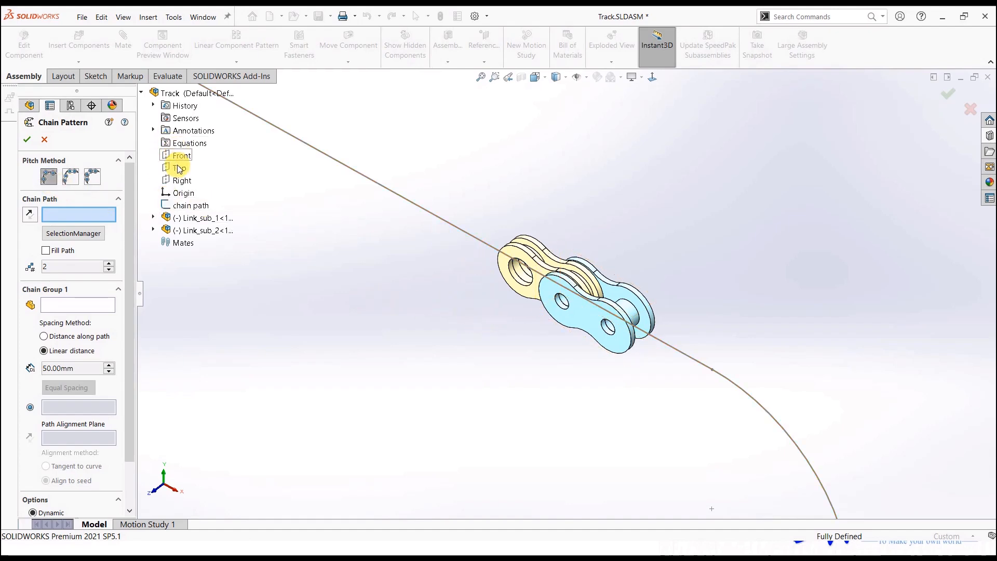
{"action": "left_click", "coordinate": [187, 205]}
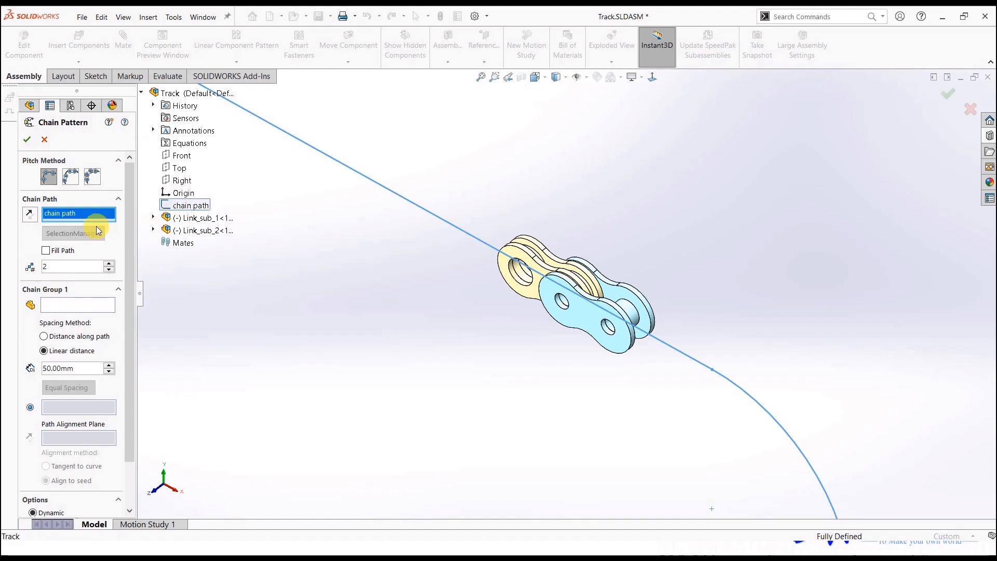
{"action": "left_click", "coordinate": [59, 305]}
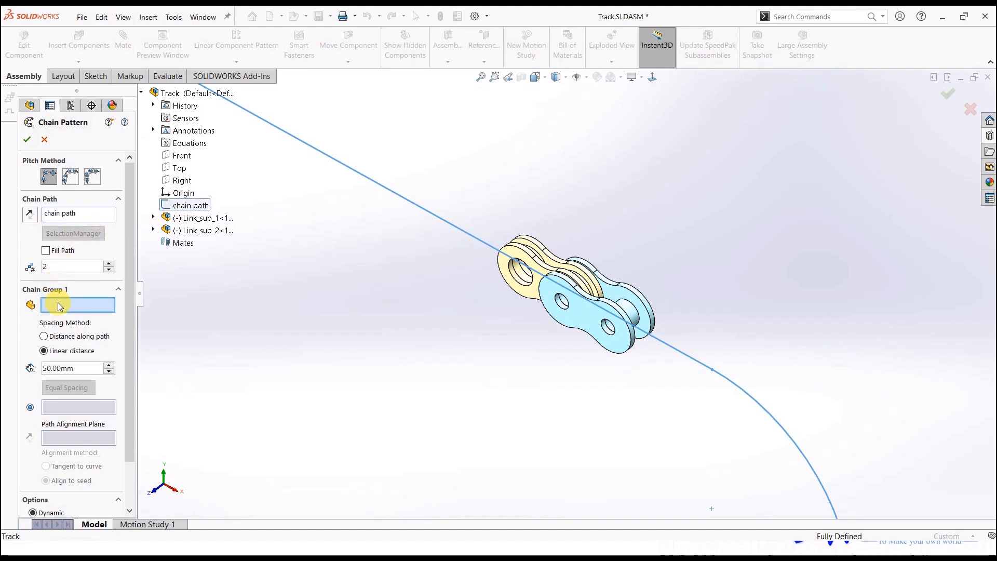
{"action": "left_click", "coordinate": [511, 285]}
{"action": "left_click", "coordinate": [63, 253]}
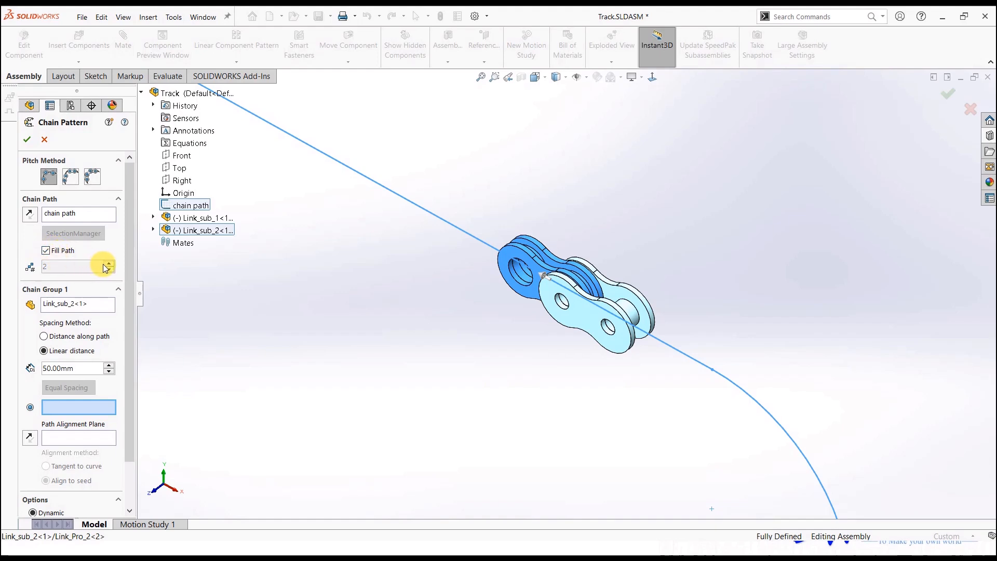
Assign the cylindrical hole face at Link_sub_2's free end as the path link and its Center plane as the path alignment plane.
{"action": "left_click", "coordinate": [516, 281]}
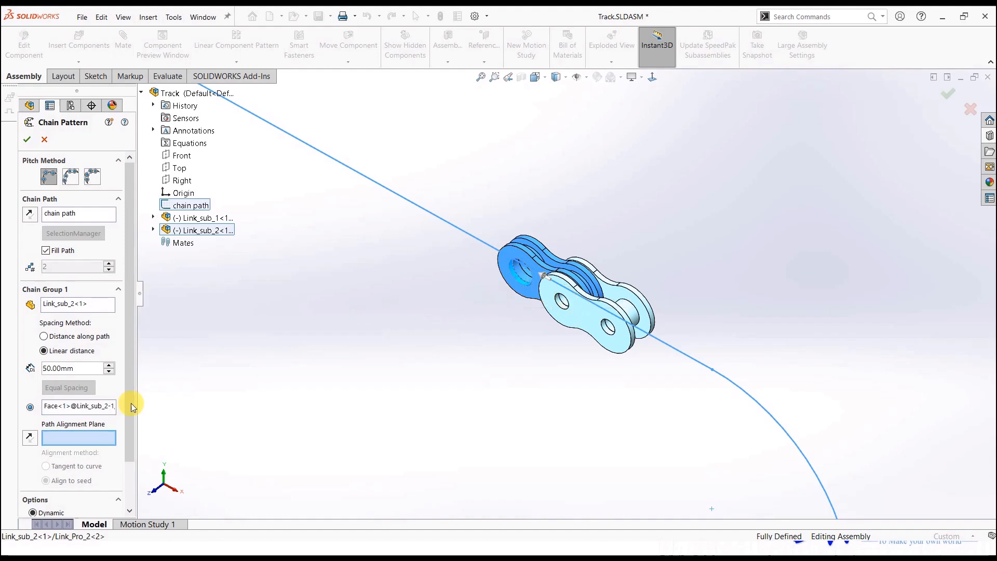
{"action": "left_click", "coordinate": [153, 230]}
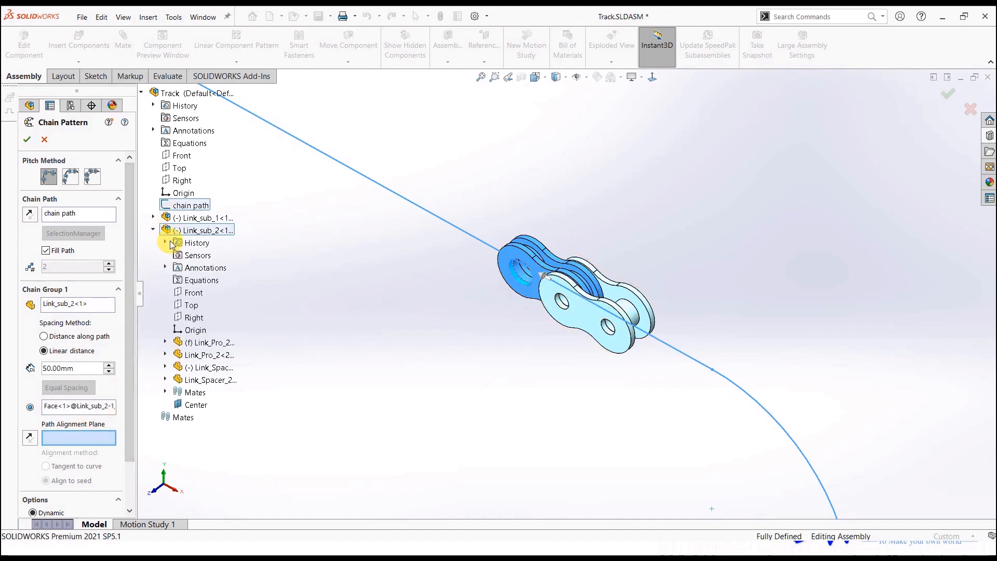
{"action": "left_click", "coordinate": [187, 406]}
{"action": "scroll", "coordinate": [492, 281], "scroll_direction": "up", "scroll_amount": 2}
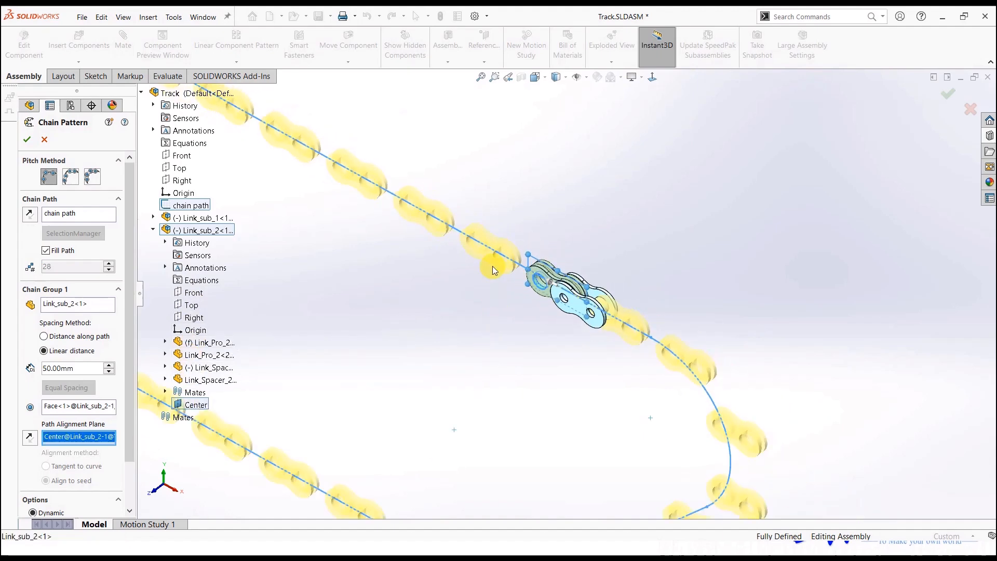
{"action": "scroll", "coordinate": [423, 289], "scroll_direction": "down", "scroll_amount": 1}
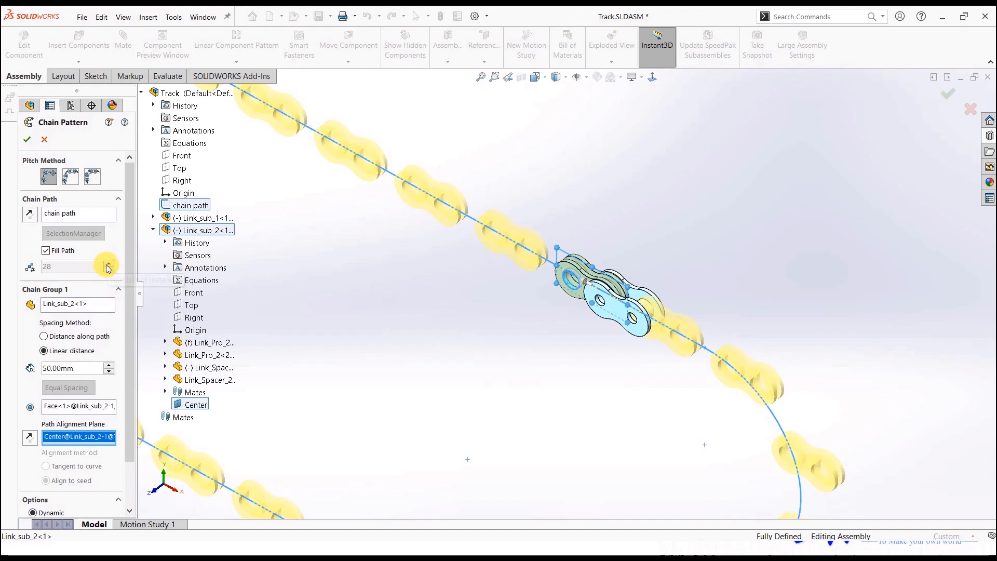
{"action": "scroll", "coordinate": [575, 281], "scroll_direction": "down", "scroll_amount": 3}
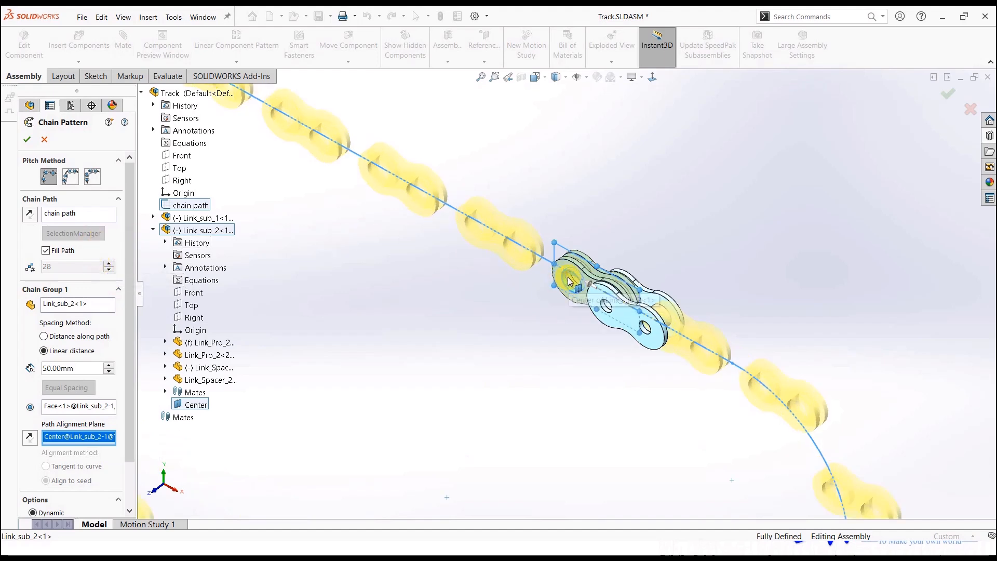
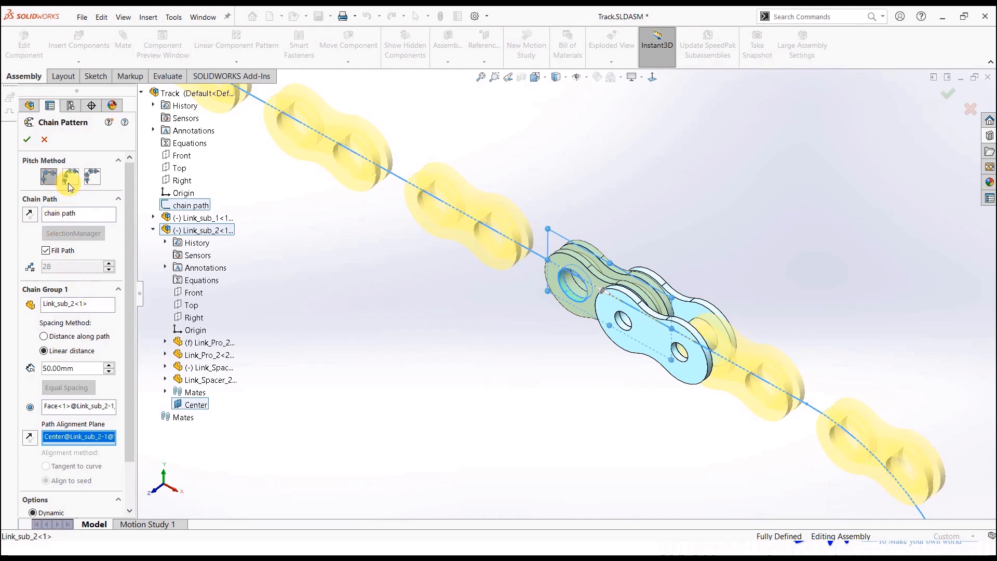
Switch the pitch method to Distance Linkage and assign the cylindrical spacer face at Link_sub_2's other end as the second path link.
{"action": "left_click", "coordinate": [68, 184]}
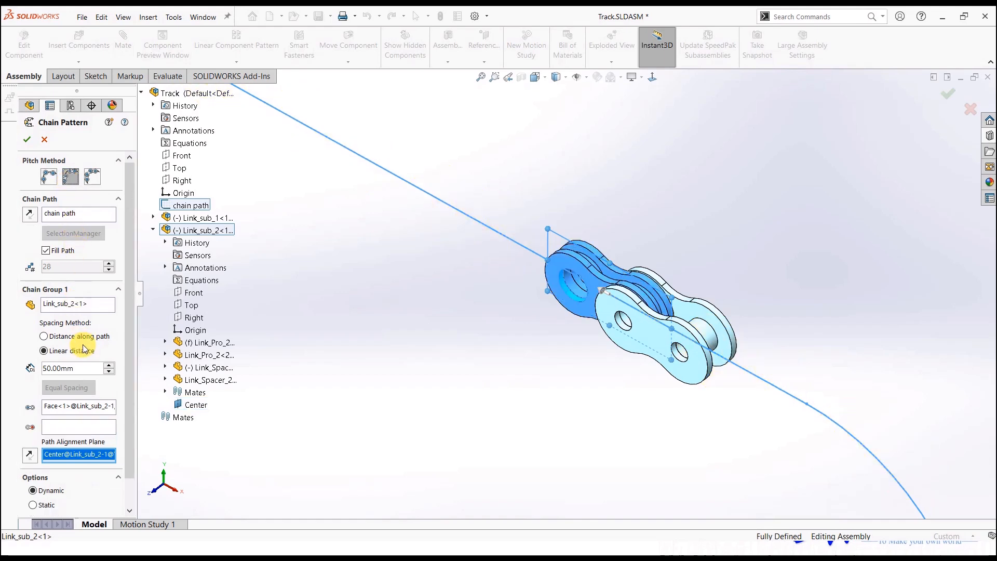
{"action": "left_click", "coordinate": [78, 428]}
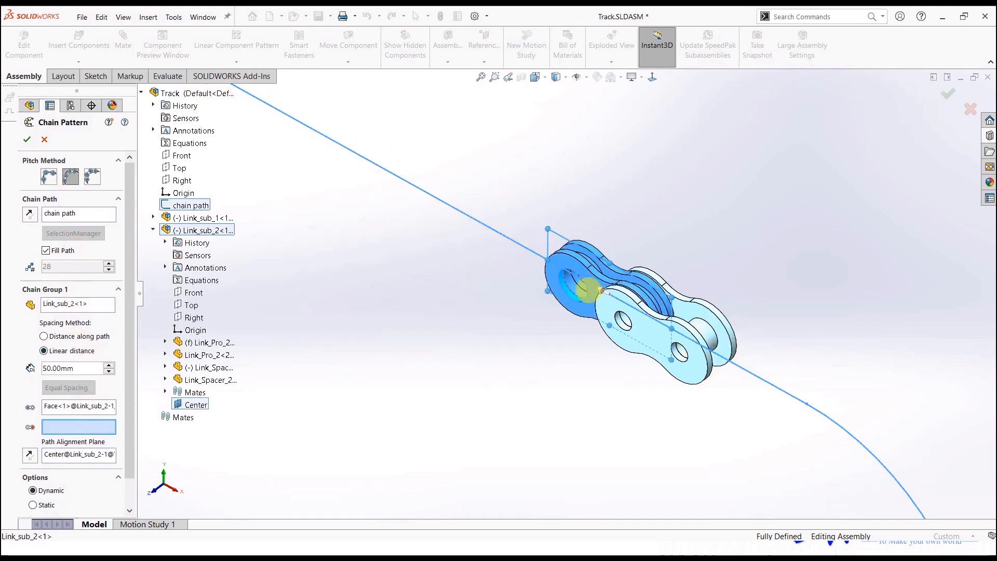
{"action": "scroll", "coordinate": [603, 291], "scroll_direction": "down", "scroll_amount": 3}
{"action": "middle_click_drag", "start_coordinate": [652, 329], "coordinate": [645, 303]}
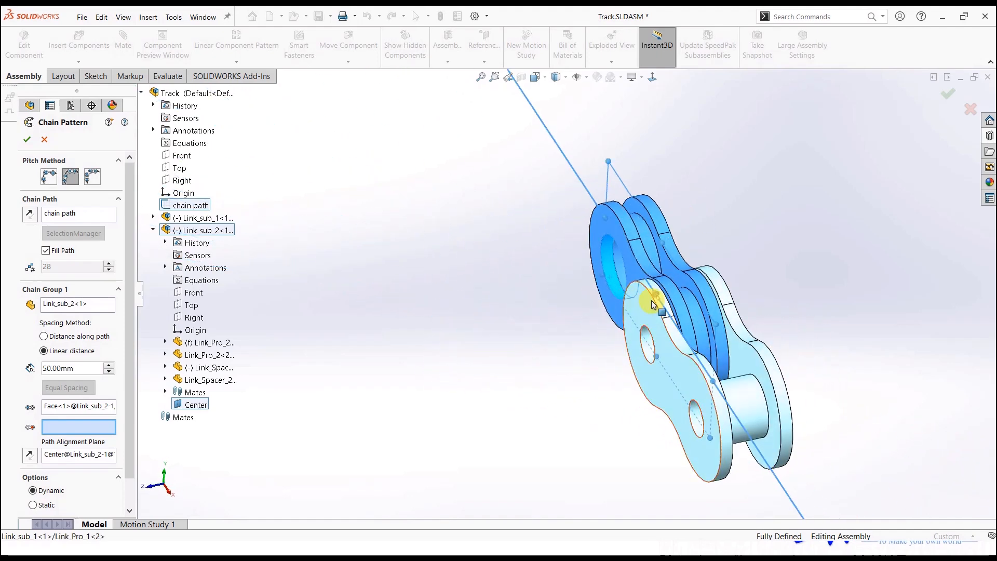
{"action": "left_click", "coordinate": [696, 320]}
{"action": "scroll", "coordinate": [696, 321], "scroll_direction": "up", "scroll_amount": 3}
{"action": "middle_click_drag", "start_coordinate": [570, 342], "coordinate": [610, 307]}
{"action": "scroll", "coordinate": [612, 308], "scroll_direction": "up", "scroll_amount": 7}
{"action": "scroll", "coordinate": [638, 240], "scroll_direction": "down", "scroll_amount": 1}
{"action": "middle_click_drag", "start_coordinate": [635, 243], "coordinate": [601, 269]}
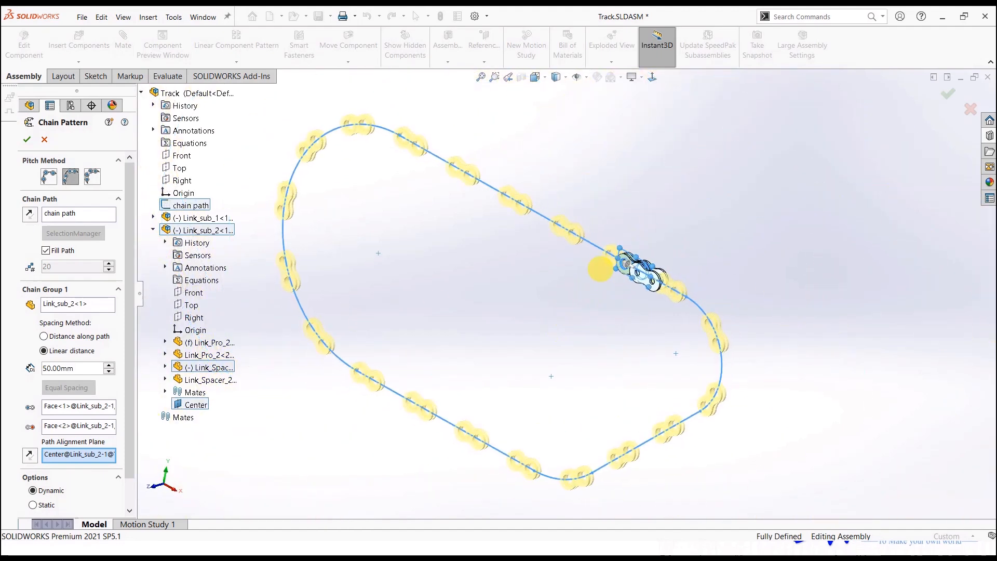
Try different linear spacing distances for the Link_sub_2 instances, raising the value to 60 mm and reducing it to 10 mm.
{"action": "left_click", "coordinate": [107, 365]}
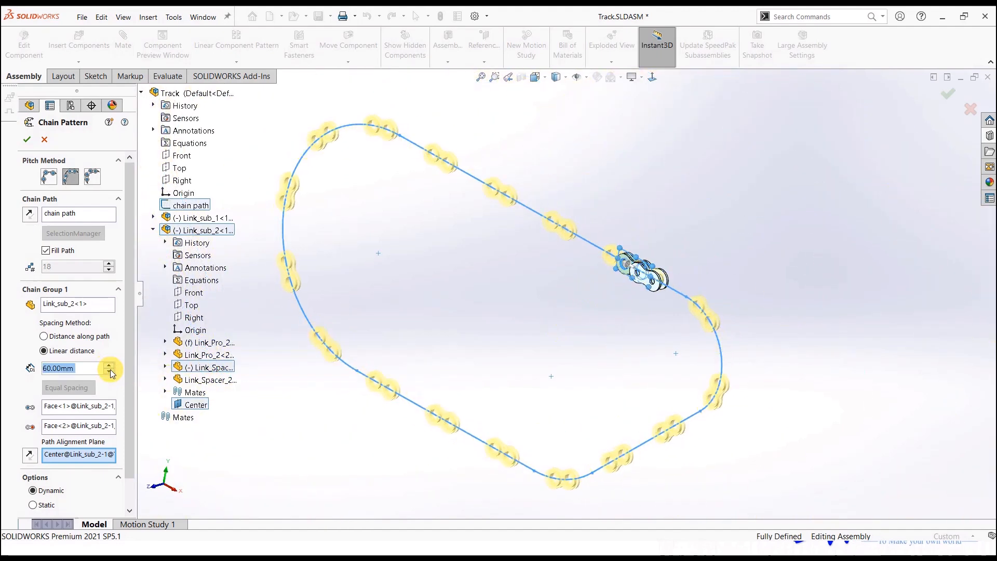
{"action": "left_click", "coordinate": [110, 371]}
{"action": "left_click", "coordinate": [109, 371]}
{"action": "left_click", "coordinate": [109, 372]}
{"action": "left_click", "coordinate": [109, 371]}
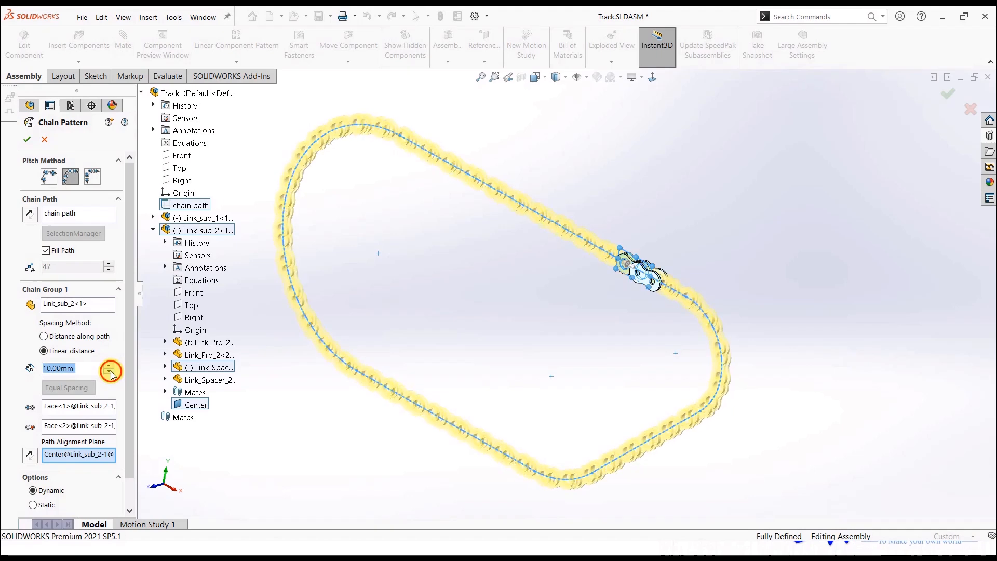
{"action": "scroll", "coordinate": [561, 251], "scroll_direction": "down", "scroll_amount": 8}
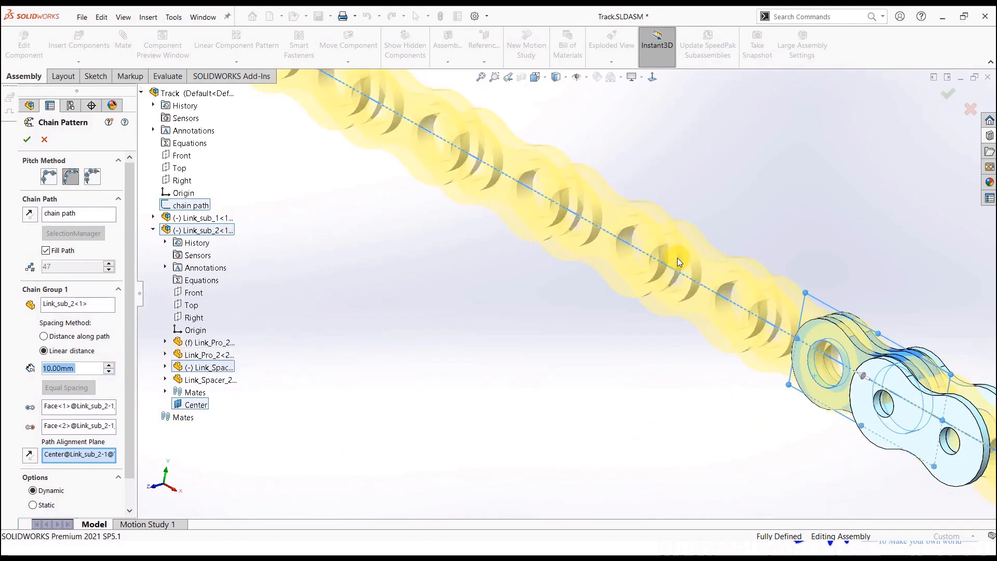
{"action": "middle_click_drag", "start_coordinate": [684, 264], "coordinate": [713, 281]}
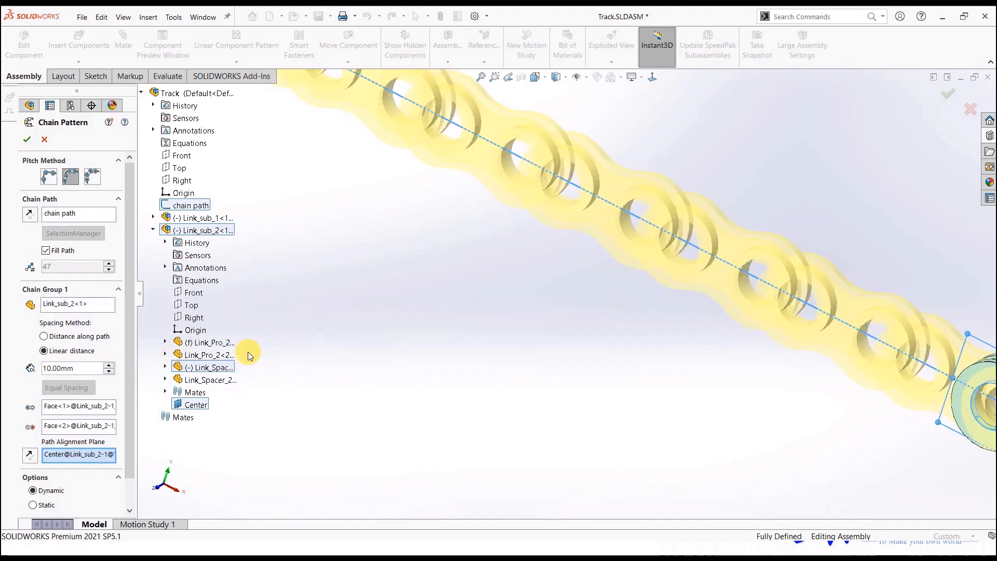
{"action": "left_click", "coordinate": [109, 373]}
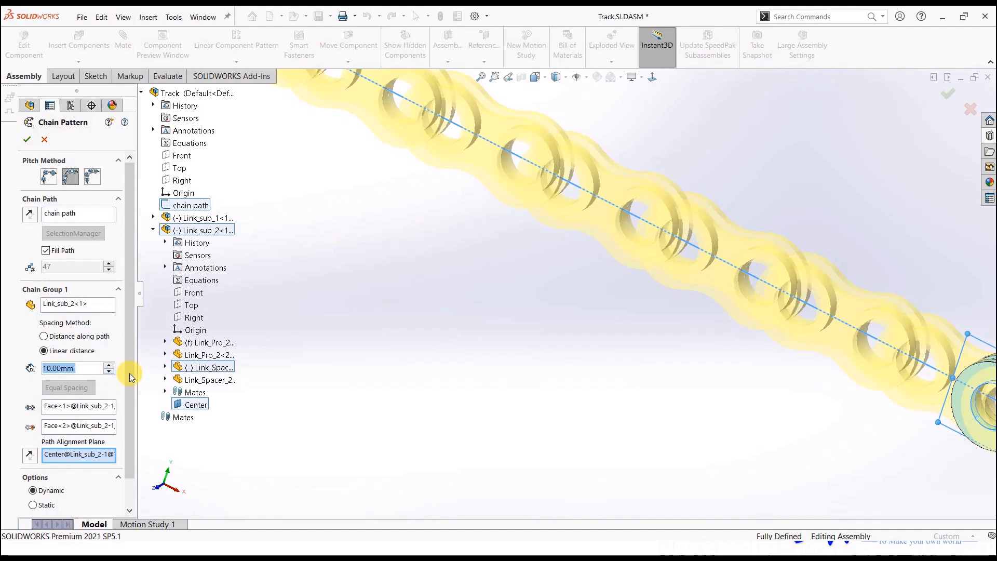
{"action": "scroll", "coordinate": [629, 342], "scroll_direction": "up", "scroll_amount": 4}
{"action": "middle_click_drag", "start_coordinate": [659, 333], "coordinate": [639, 356]}
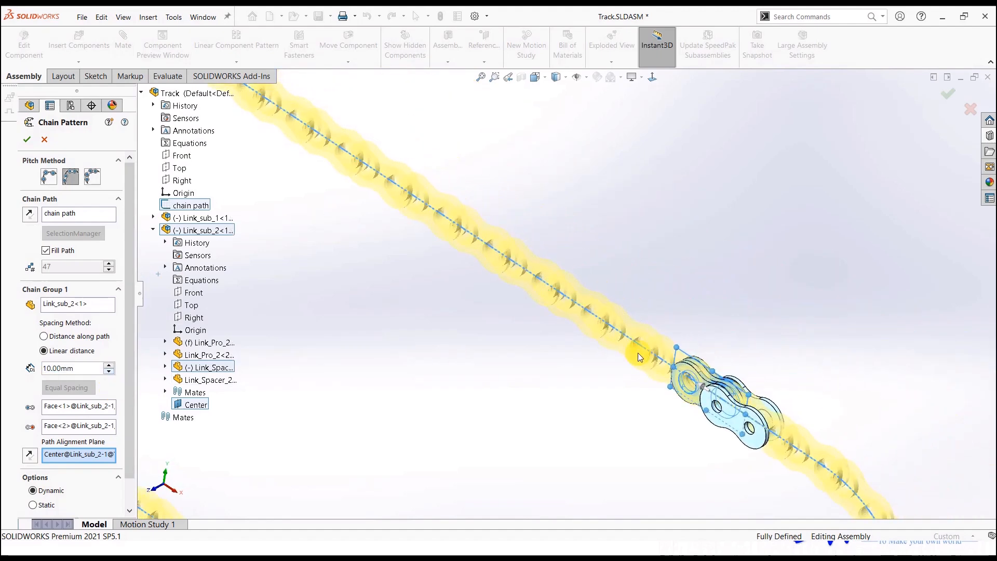
Switch the pitch method to Connected Linkage, enable Chain Group 2 and assign Link_sub_1 as its component.
{"action": "left_click", "coordinate": [90, 178]}
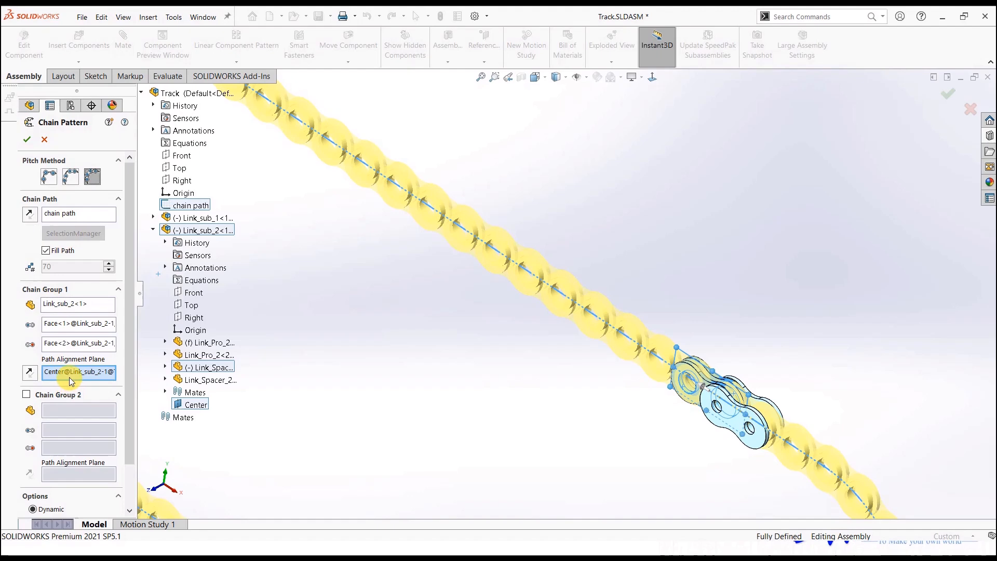
{"action": "scroll", "coordinate": [307, 395], "scroll_direction": "up", "scroll_amount": 3}
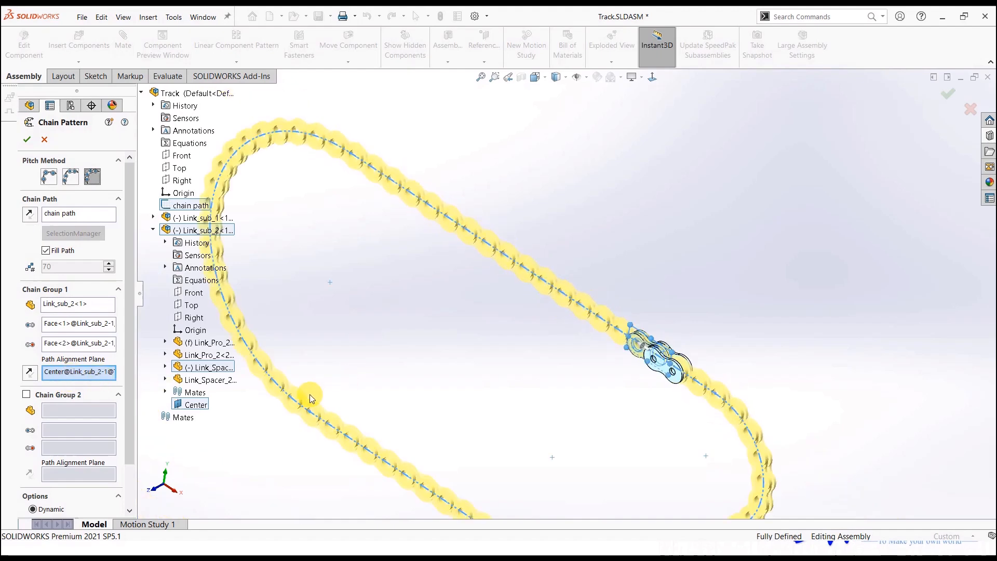
{"action": "left_click", "coordinate": [26, 395]}
{"action": "scroll", "coordinate": [691, 379], "scroll_direction": "down", "scroll_amount": 5}
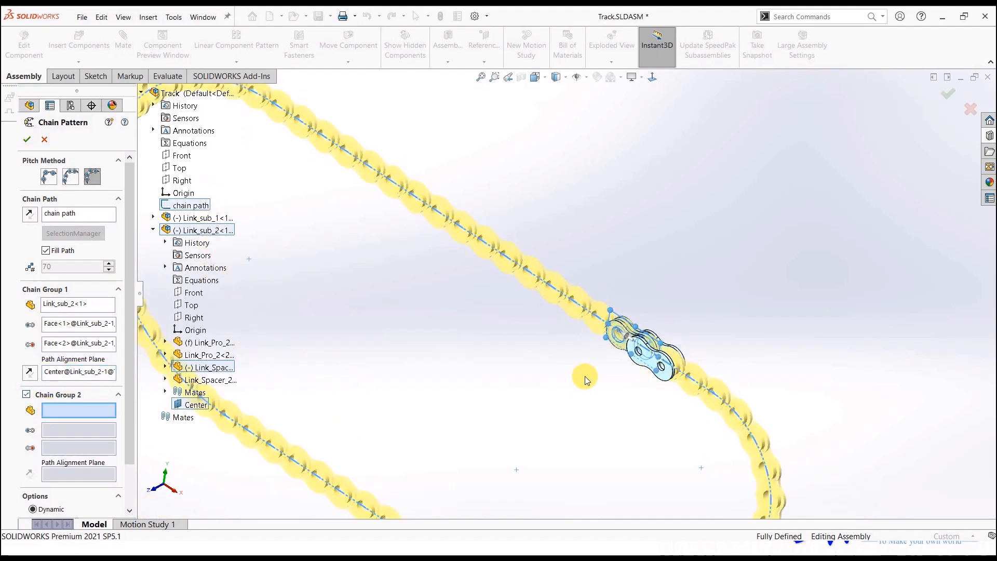
{"action": "left_click", "coordinate": [666, 350]}
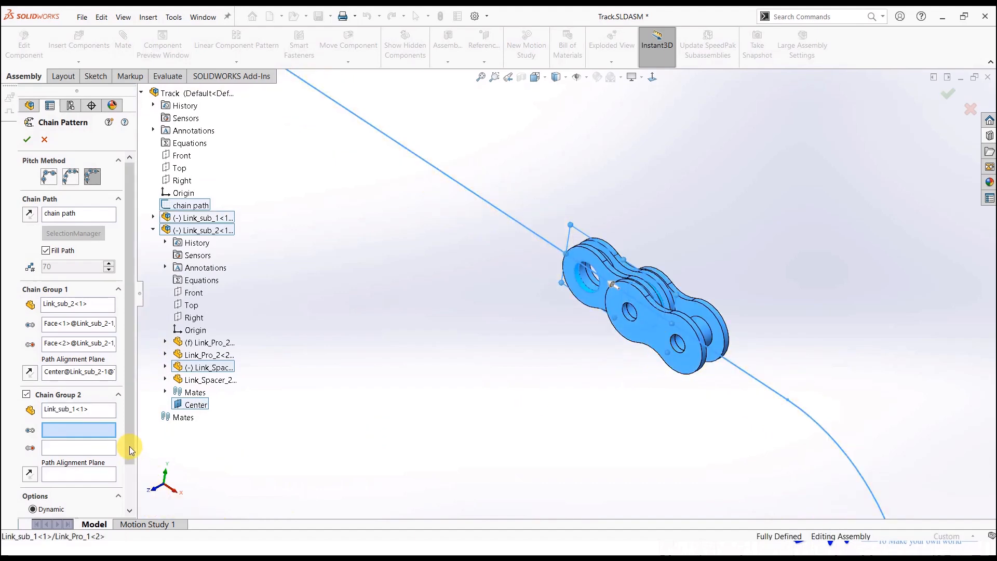
Assign the cylindrical faces of the two holes in Link_sub_1's front plate as Chain Group 2's path links.
{"action": "left_click", "coordinate": [64, 322]}
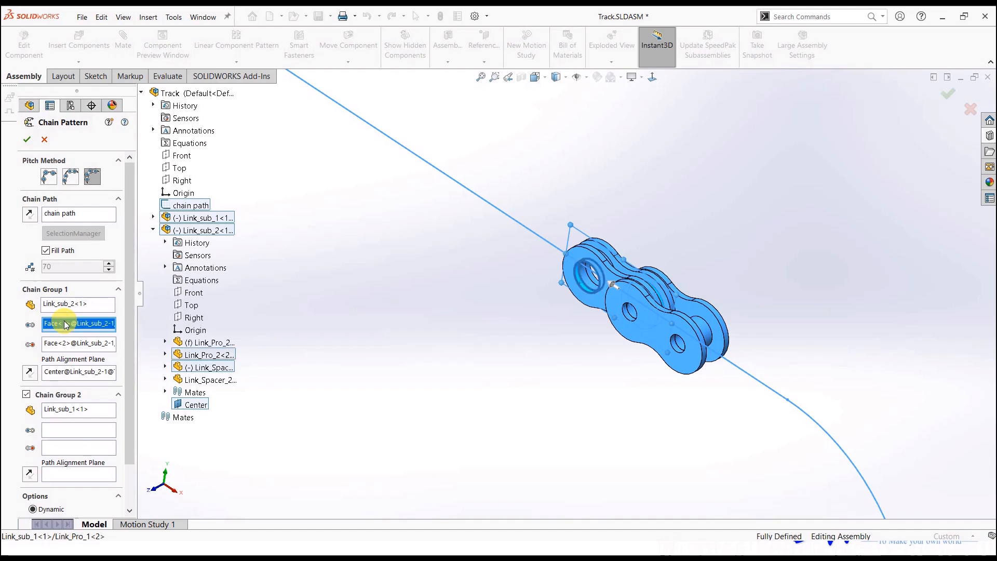
{"action": "left_click", "coordinate": [64, 343]}
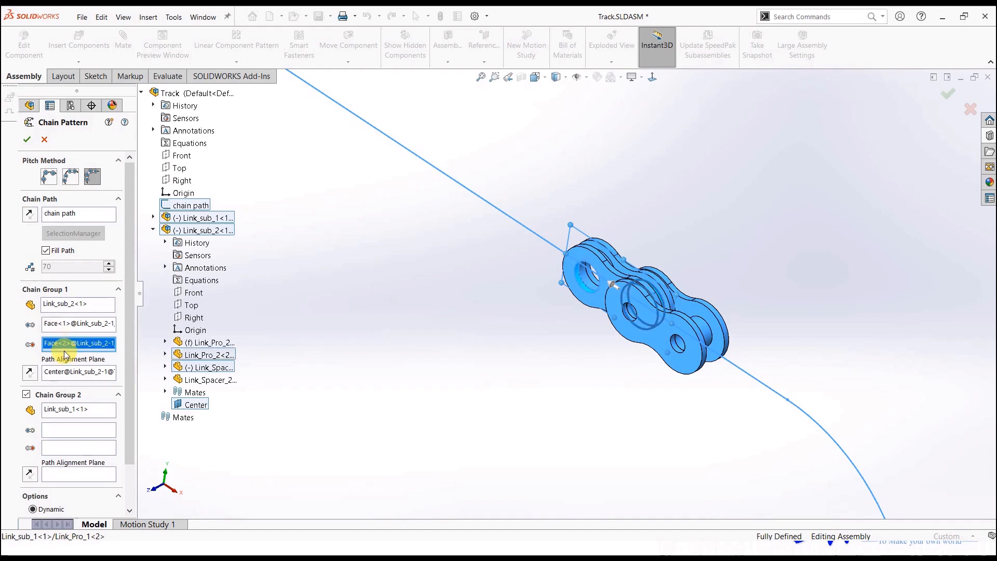
{"action": "left_click", "coordinate": [67, 429]}
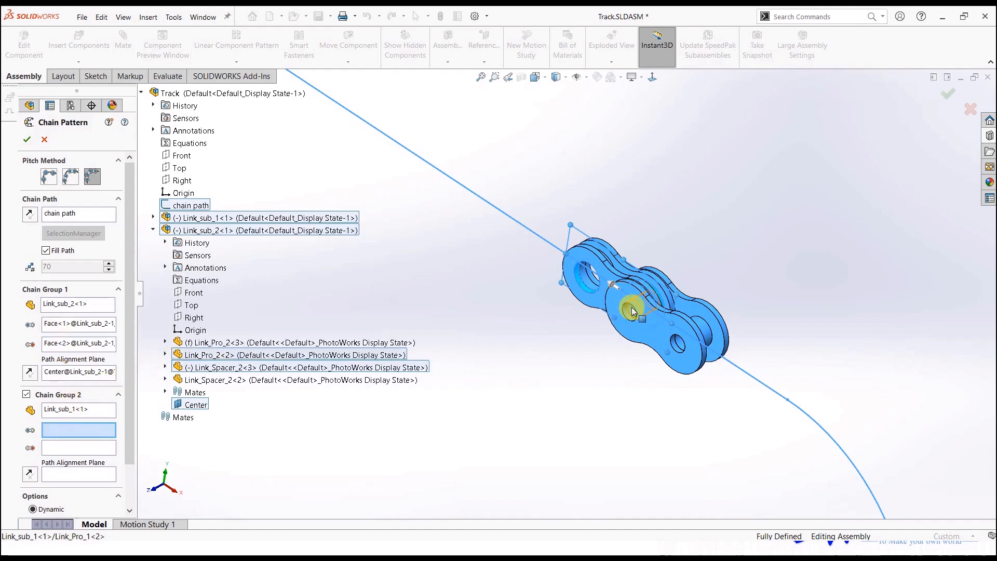
{"action": "scroll", "coordinate": [603, 314], "scroll_direction": "down", "scroll_amount": 8}
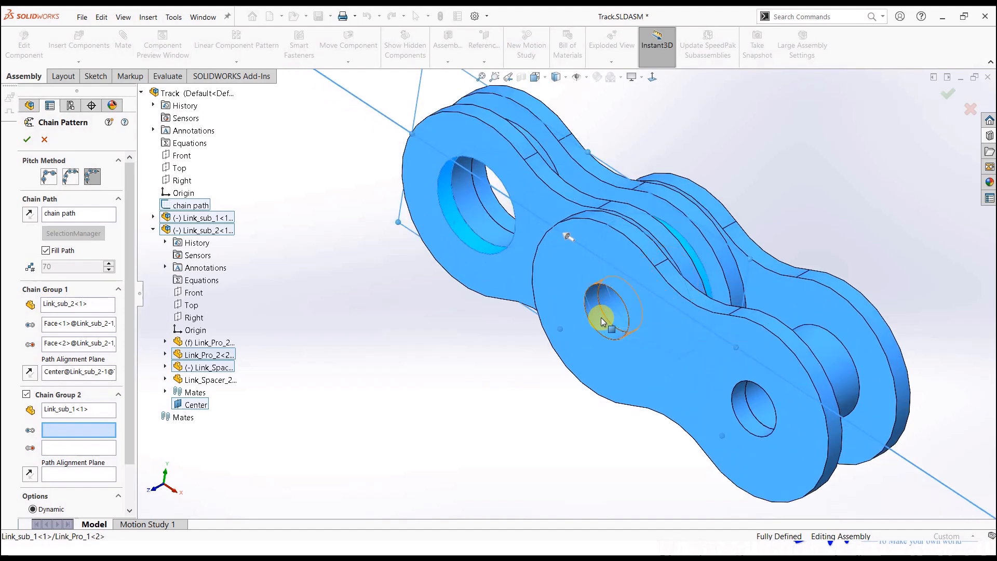
{"action": "left_click", "coordinate": [593, 323]}
{"action": "left_click", "coordinate": [594, 323]}
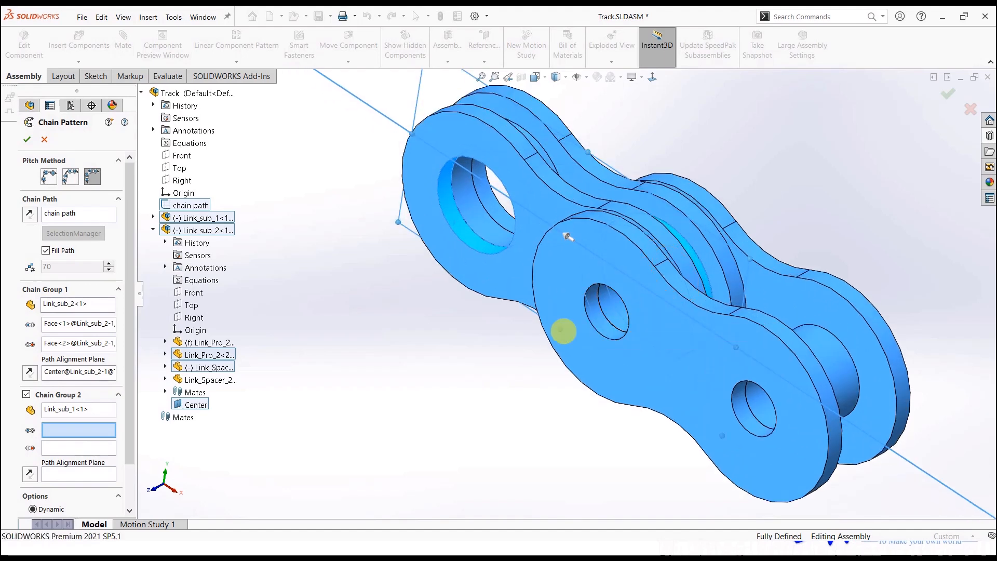
{"action": "left_click", "coordinate": [601, 324]}
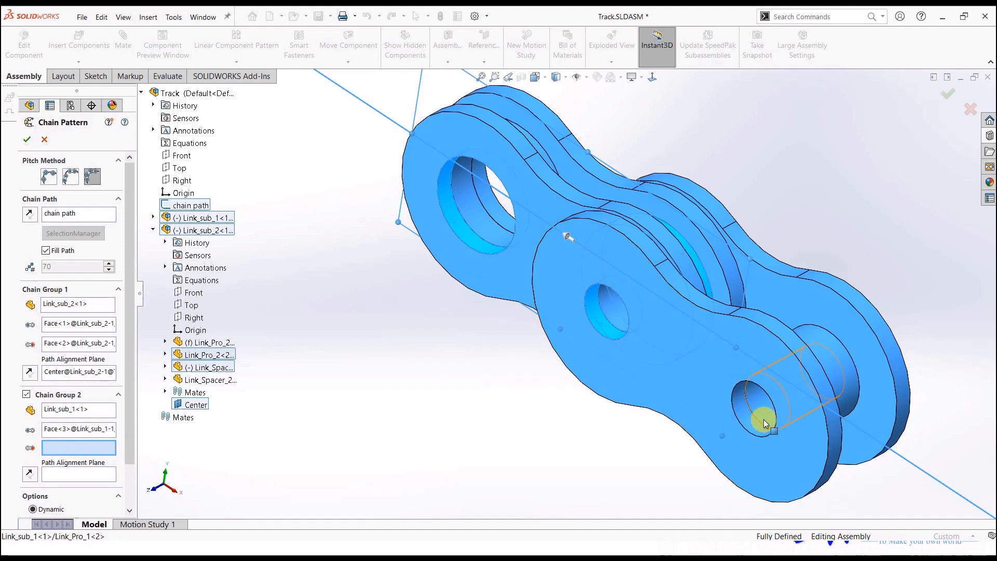
{"action": "left_click", "coordinate": [728, 415]}
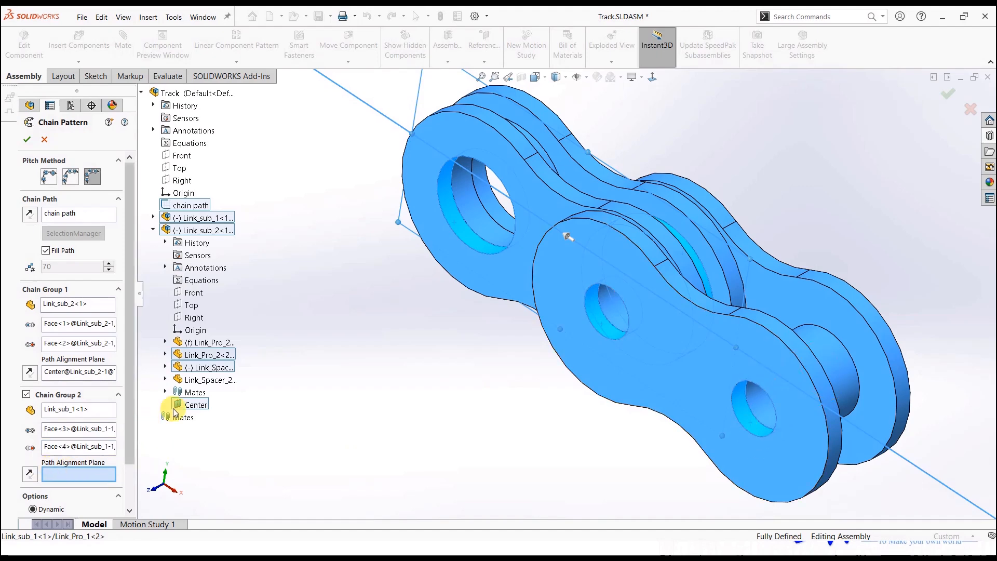
Set Link_sub_1's Center plane as the path alignment plane of Chain Group 2 and accept the chain pattern.
{"action": "left_click", "coordinate": [153, 218]}
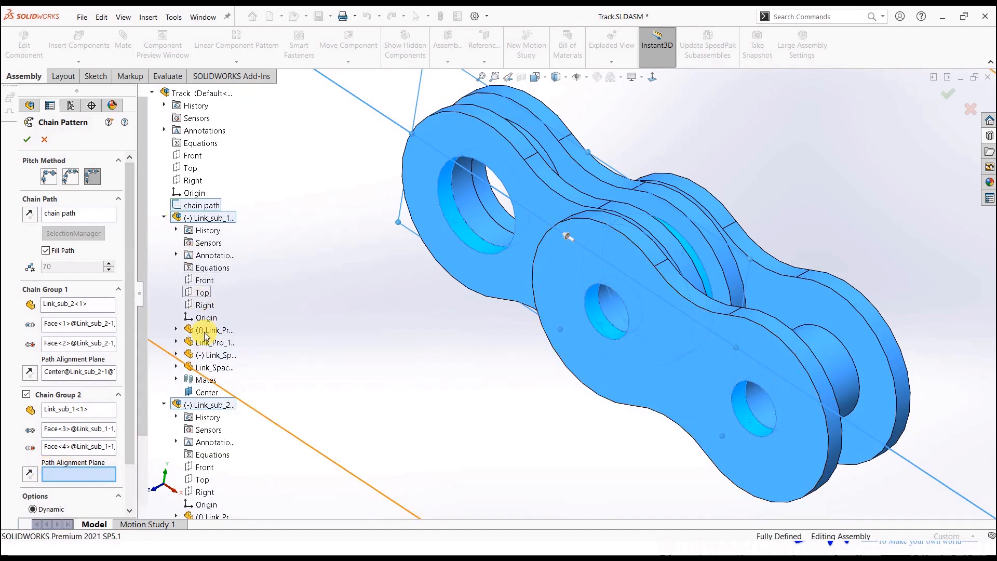
{"action": "left_click", "coordinate": [207, 392]}
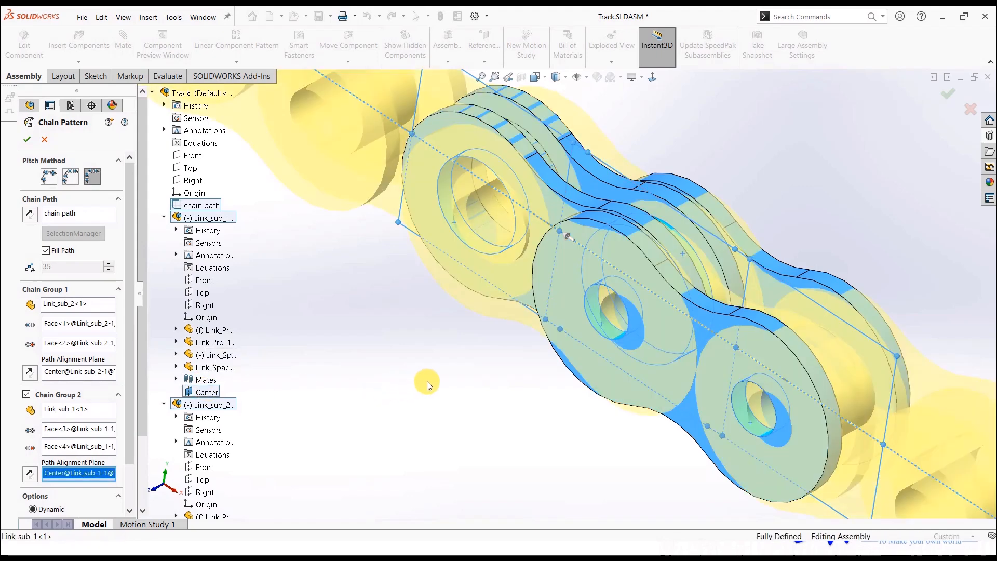
{"action": "scroll", "coordinate": [427, 381], "scroll_direction": "up", "scroll_amount": 10}
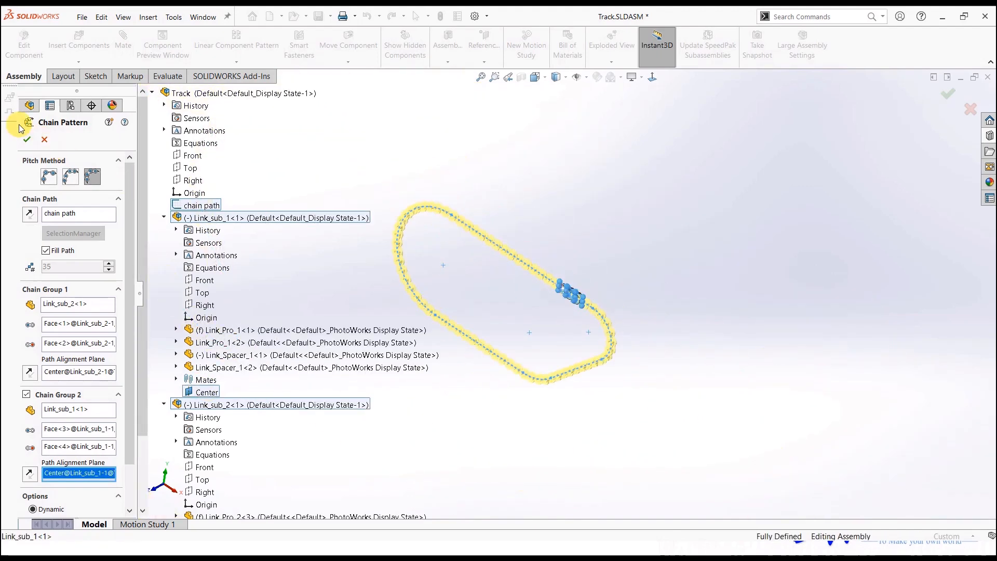
{"action": "left_click", "coordinate": [27, 139]}
{"action": "scroll", "coordinate": [498, 259], "scroll_direction": "down", "scroll_amount": 10}
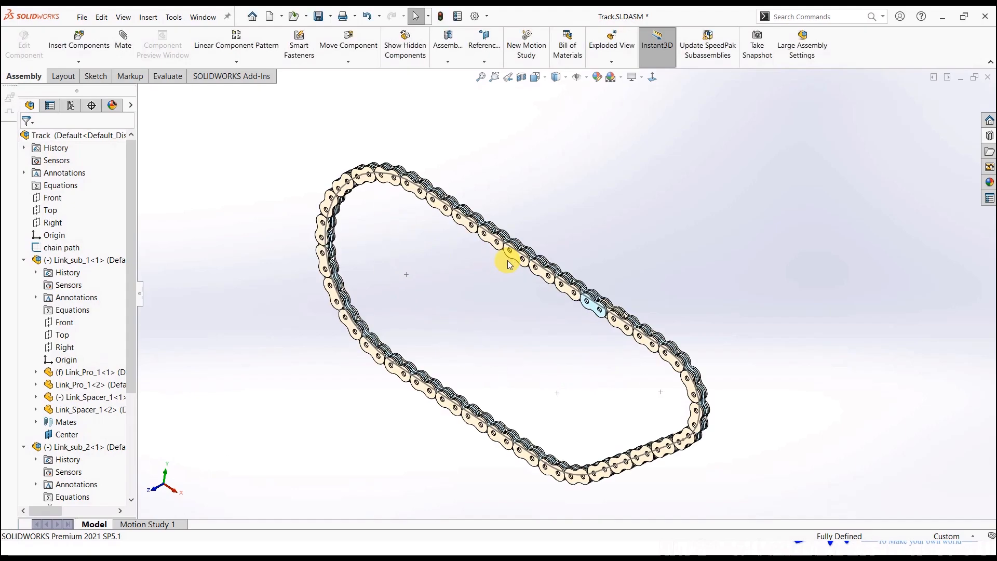
{"action": "scroll", "coordinate": [591, 300], "scroll_direction": "up", "scroll_amount": 8}
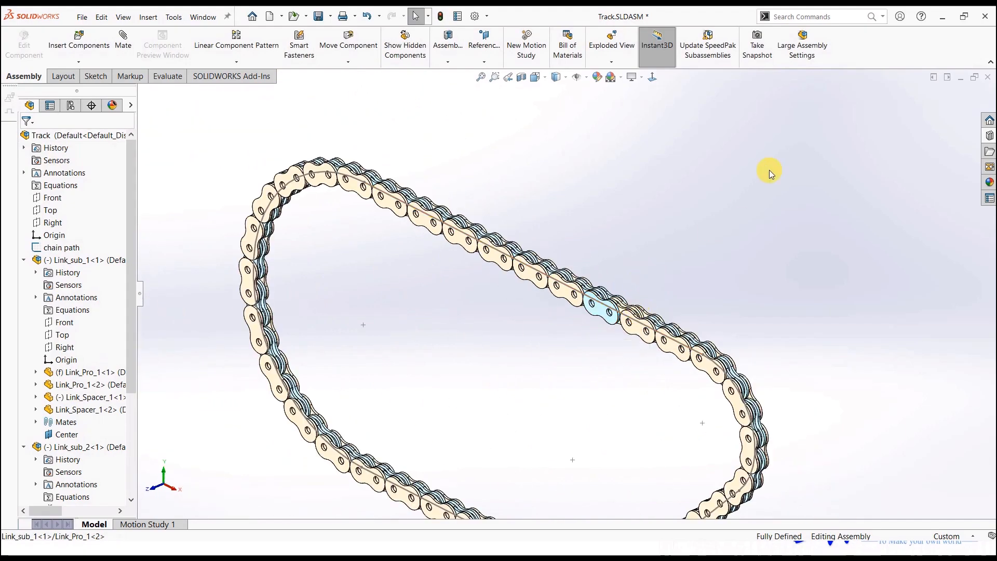
Close the Track assembly.
{"action": "left_click", "coordinate": [987, 77]}
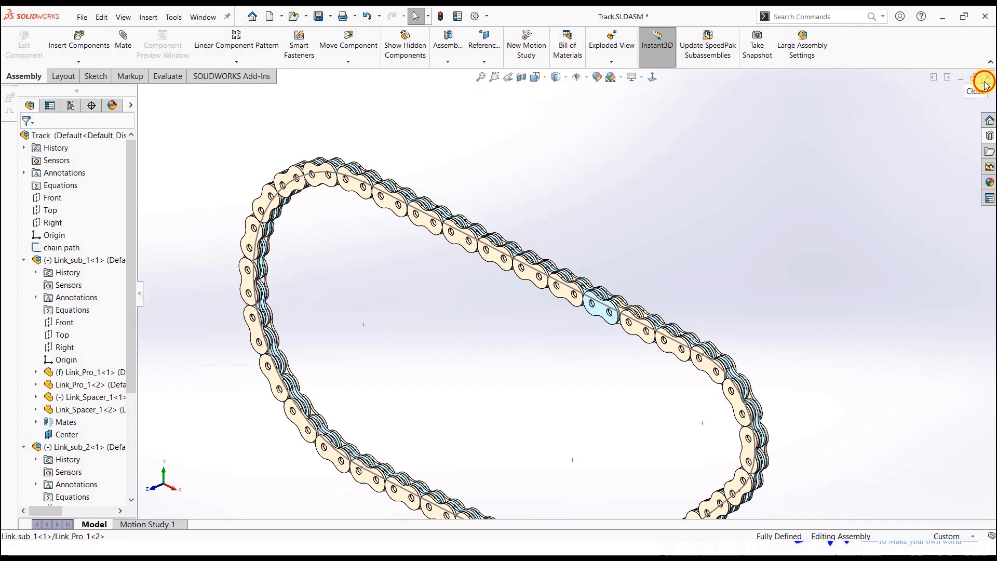
{"action": "left_click", "coordinate": [463, 302]}
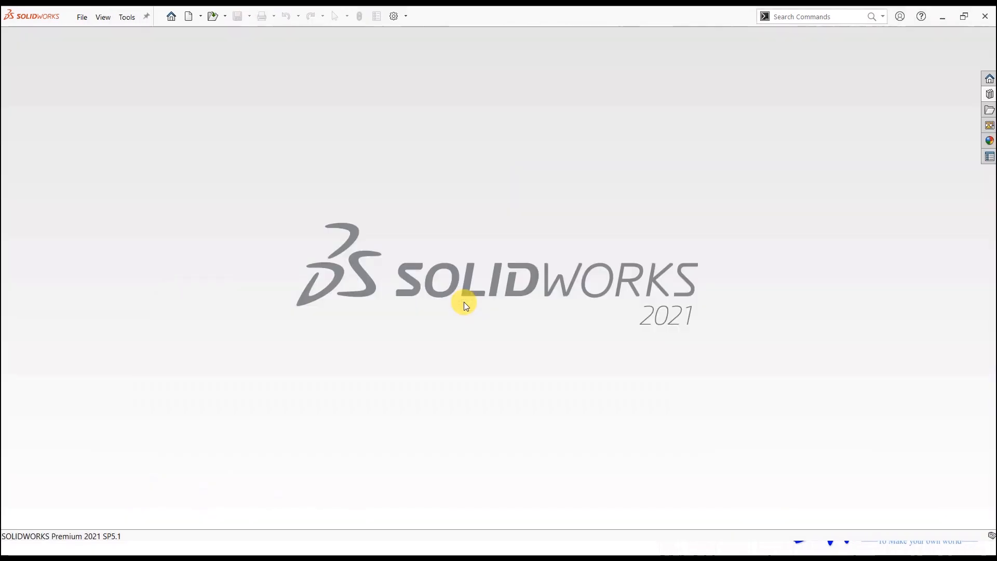
{"action": "key", "text": "alt+Tab"}
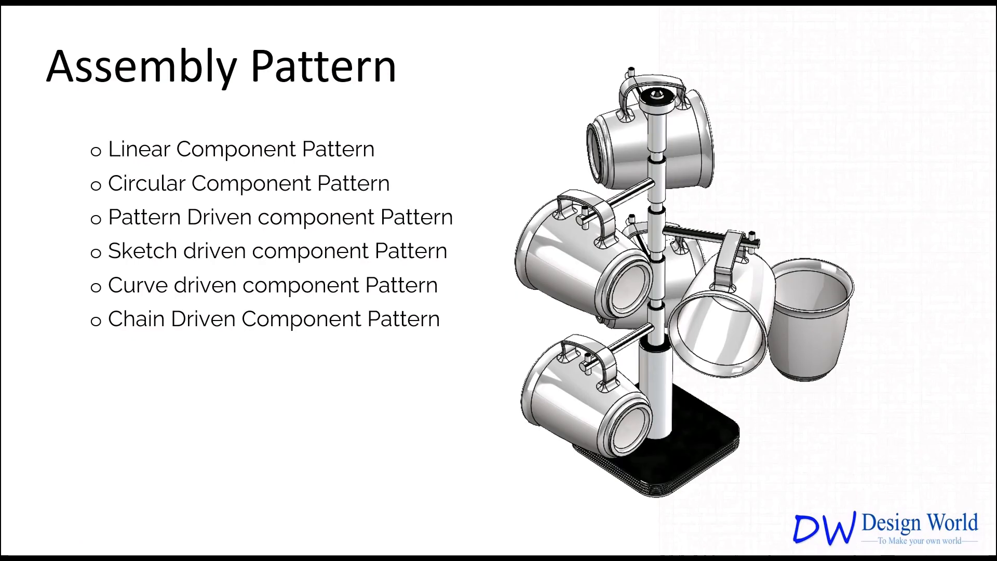
{"action": "key", "text": "Right"}
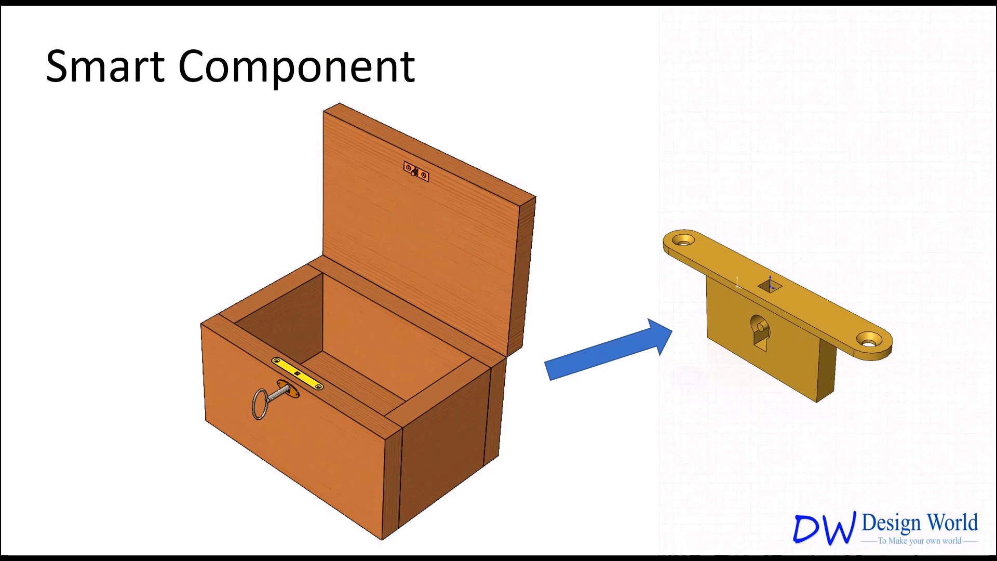
{"action": "key", "text": "alt+Tab"}
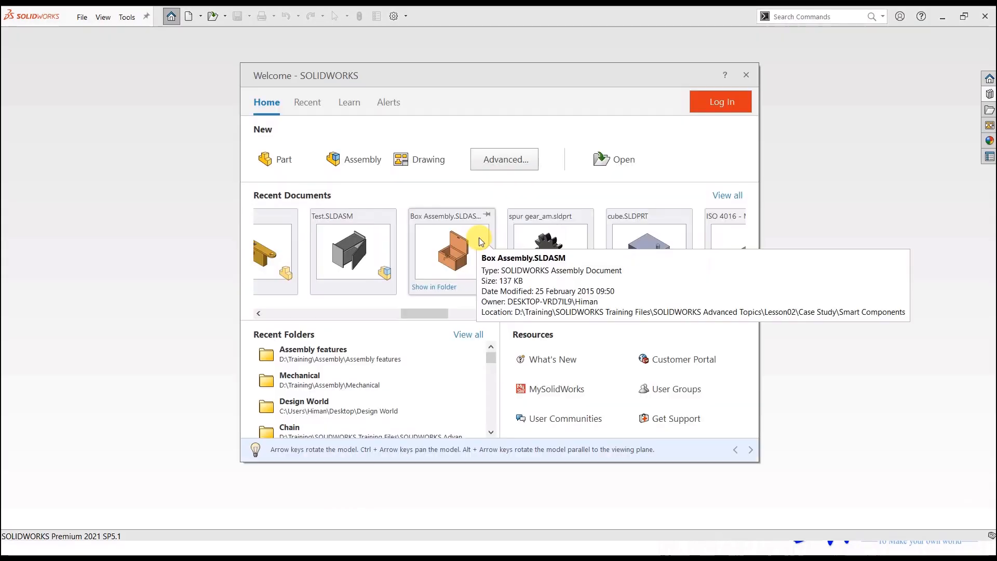
Open the recent document Box Assembly.SLDASM.
{"action": "left_click", "coordinate": [467, 244]}
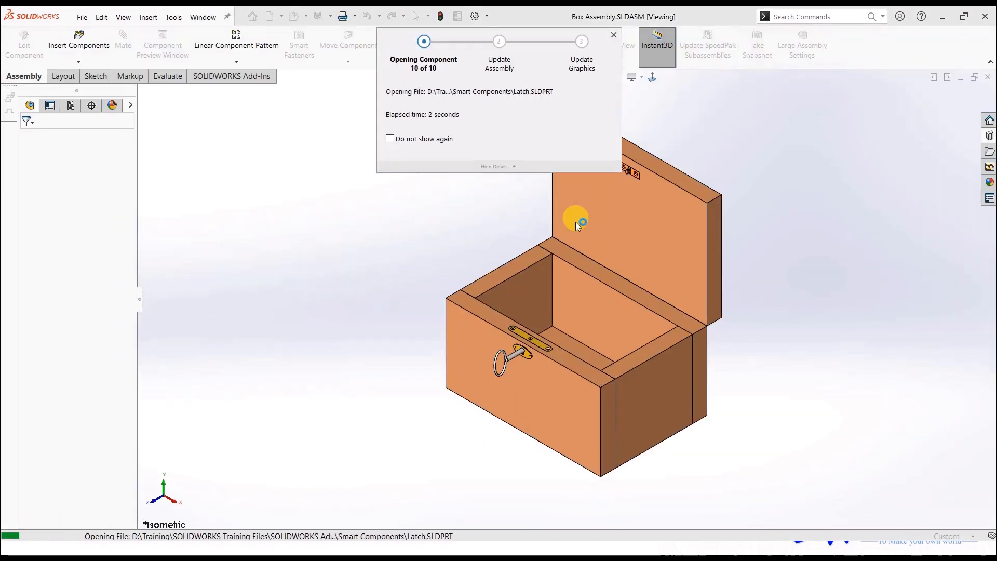
{"action": "scroll", "coordinate": [598, 312], "scroll_direction": "down", "scroll_amount": 3}
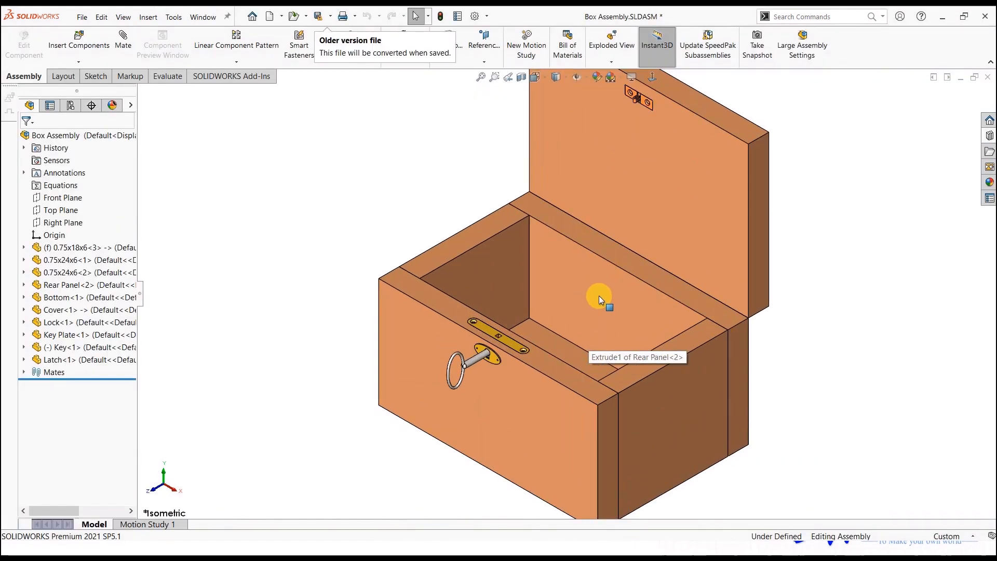
{"action": "scroll", "coordinate": [599, 299], "scroll_direction": "down", "scroll_amount": 2}
Examine the Latch, Lock, Key and Key Plate components and how they fit into the wooden box.
{"action": "left_click", "coordinate": [80, 360]}
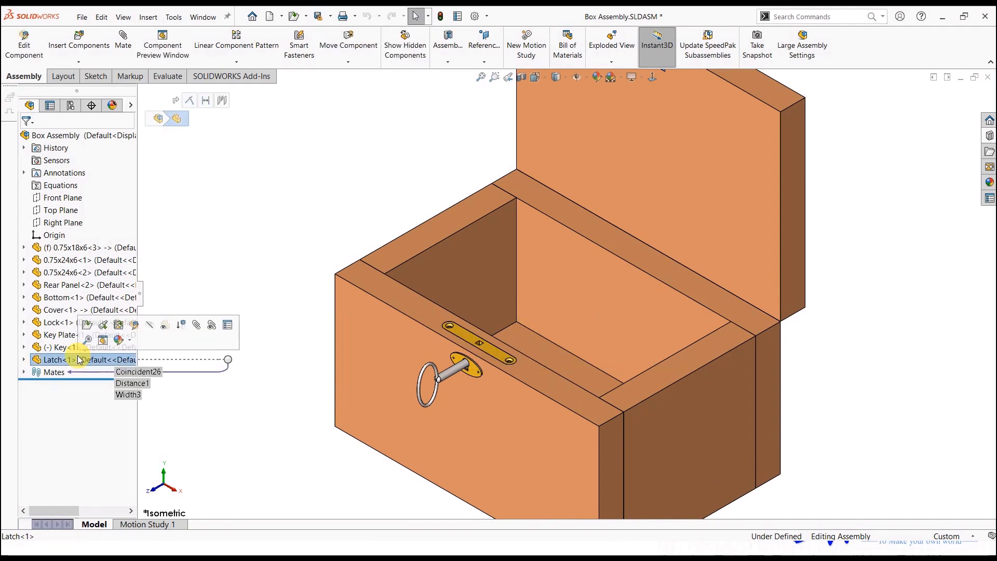
{"action": "scroll", "coordinate": [482, 338], "scroll_direction": "down", "scroll_amount": 2}
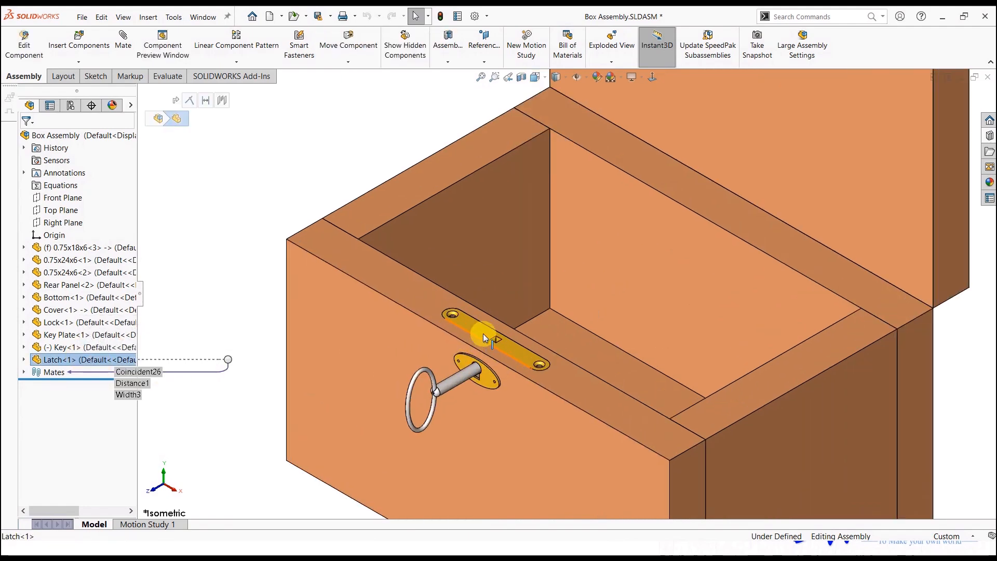
{"action": "left_click", "coordinate": [483, 337]}
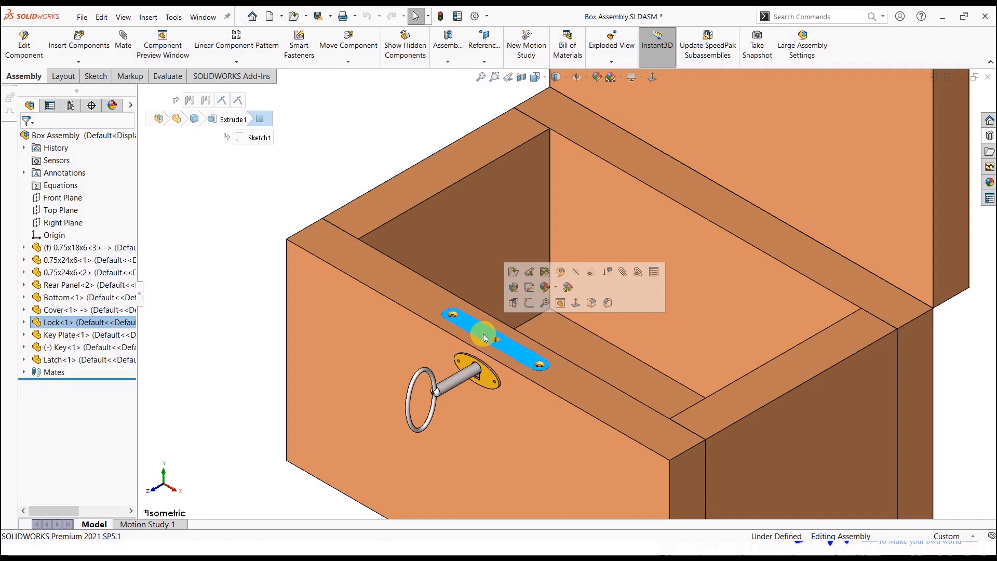
{"action": "scroll", "coordinate": [467, 347], "scroll_direction": "down", "scroll_amount": 4}
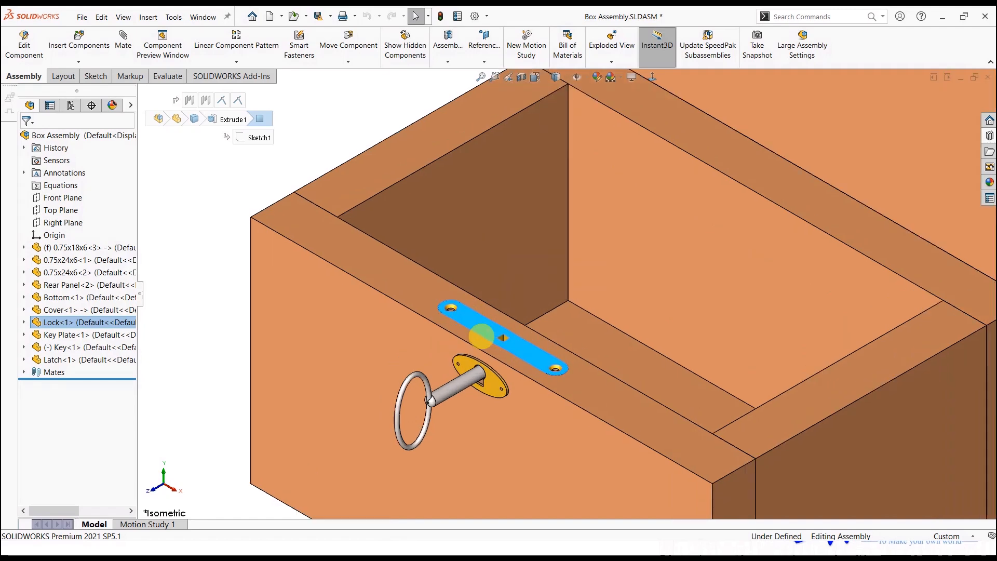
{"action": "left_click", "coordinate": [466, 388]}
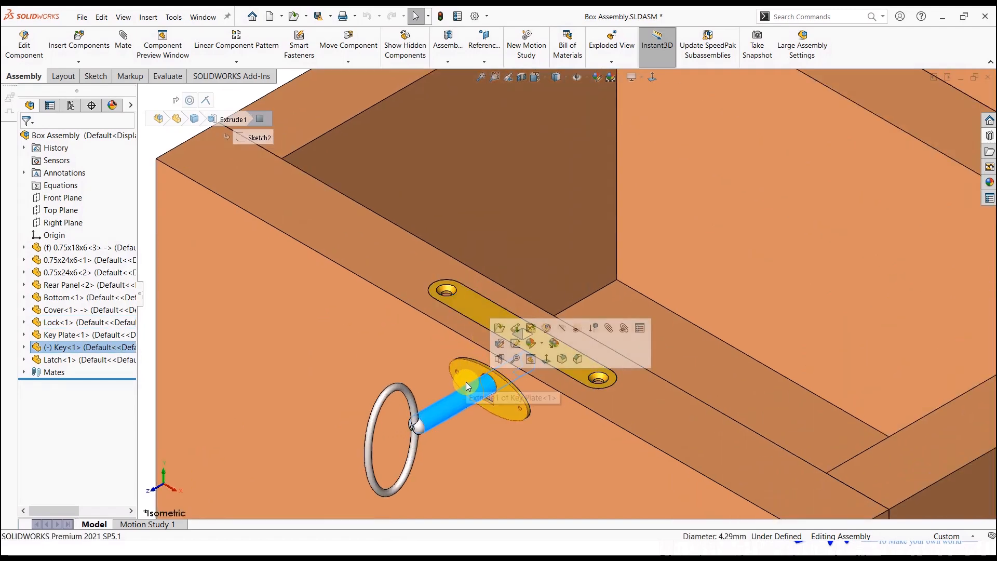
{"action": "left_click", "coordinate": [490, 397]}
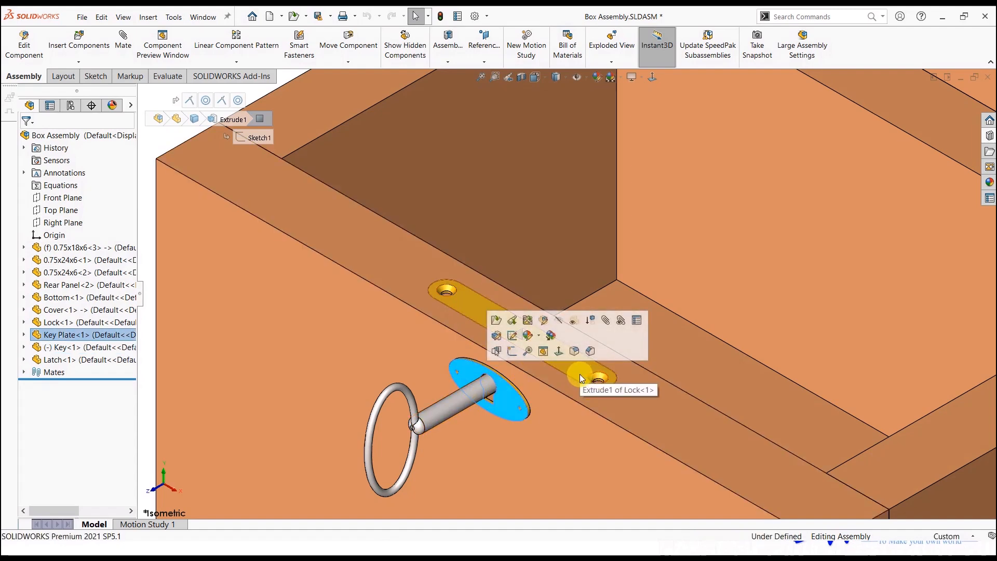
Temporarily hide the Lock to examine the pocket beneath it in the box panel, and show the Lock again.
{"action": "key", "text": "Tab"}
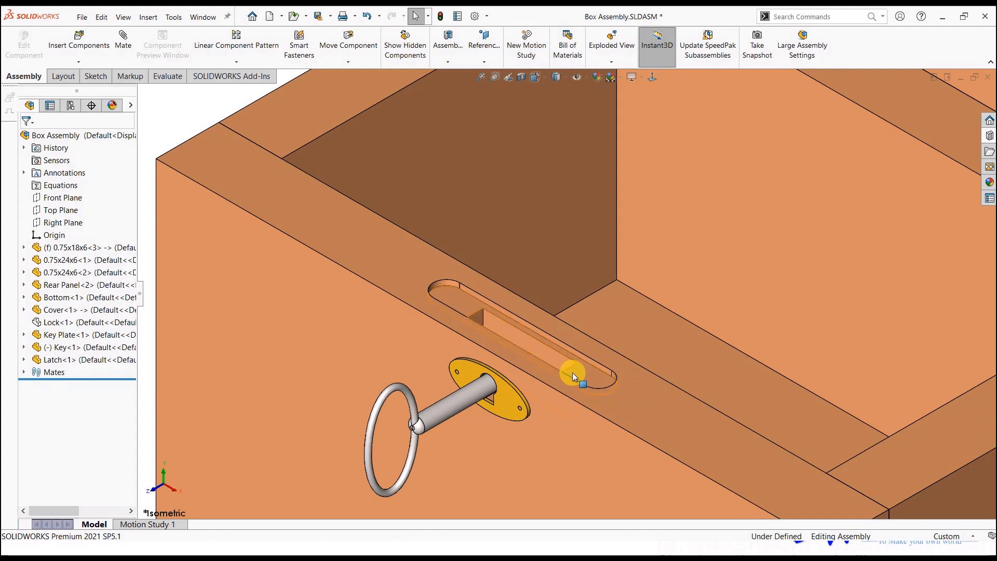
{"action": "key", "text": "shift+Tab"}
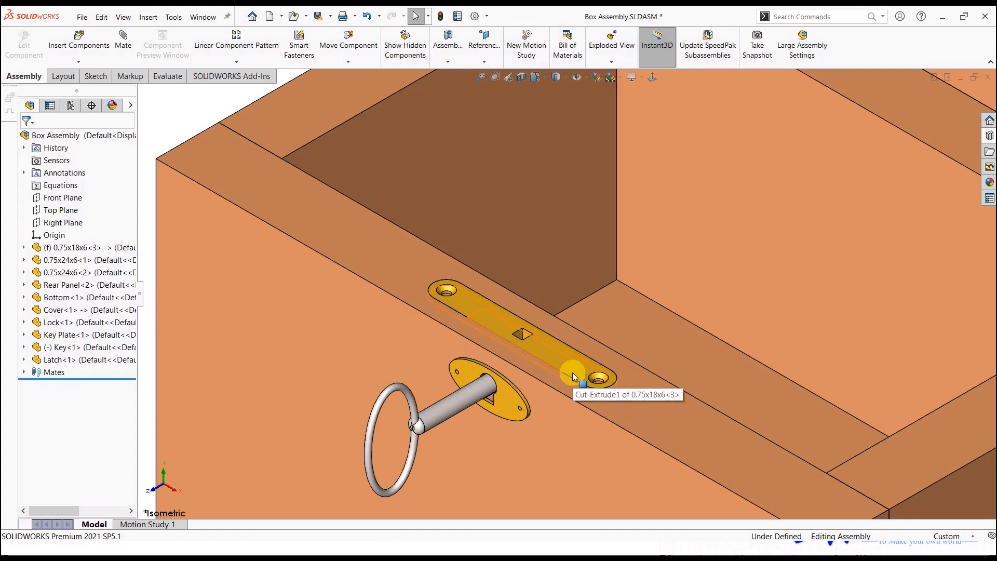
{"action": "scroll", "coordinate": [757, 444], "scroll_direction": "up", "scroll_amount": 1}
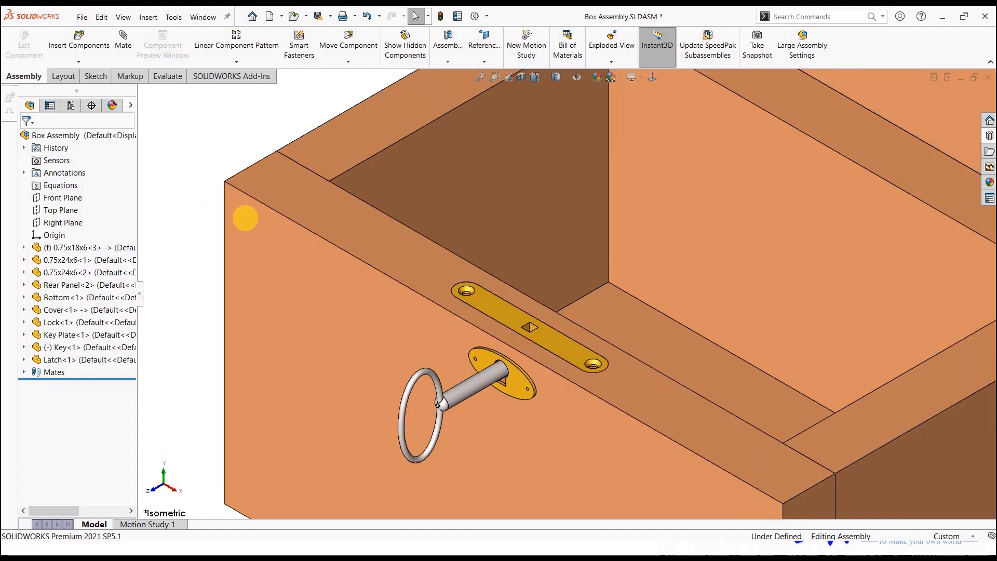
Start making the Lock a smart component and include the Key and Key Plate as its associated components.
{"action": "left_click", "coordinate": [79, 323]}
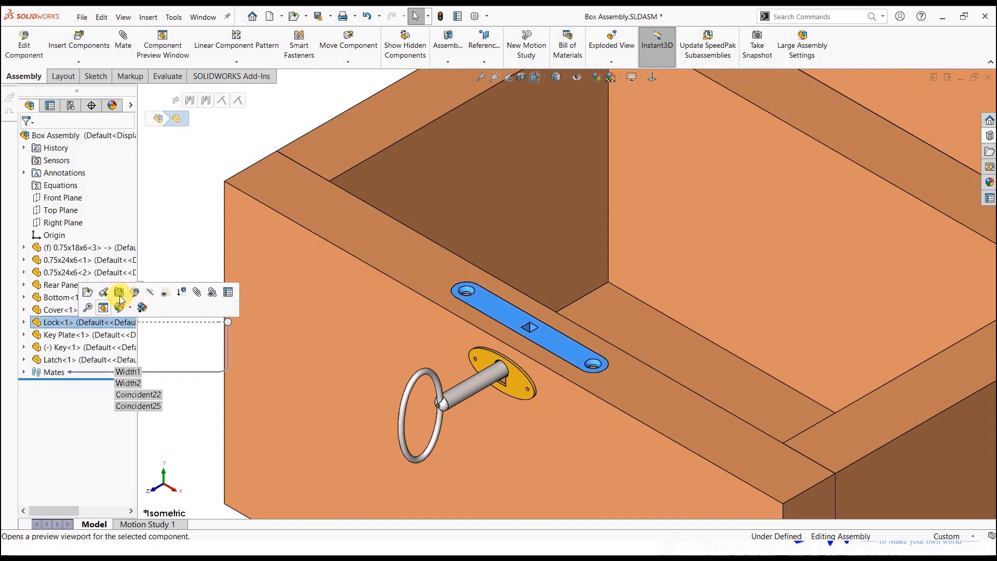
{"action": "left_click", "coordinate": [176, 18]}
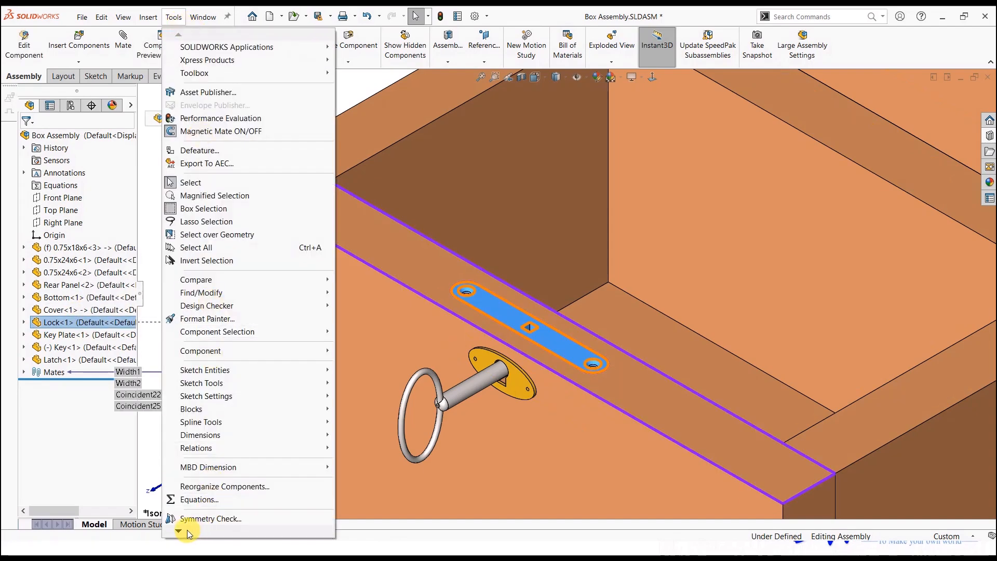
{"action": "mouse_move", "coordinate": [187, 530]}
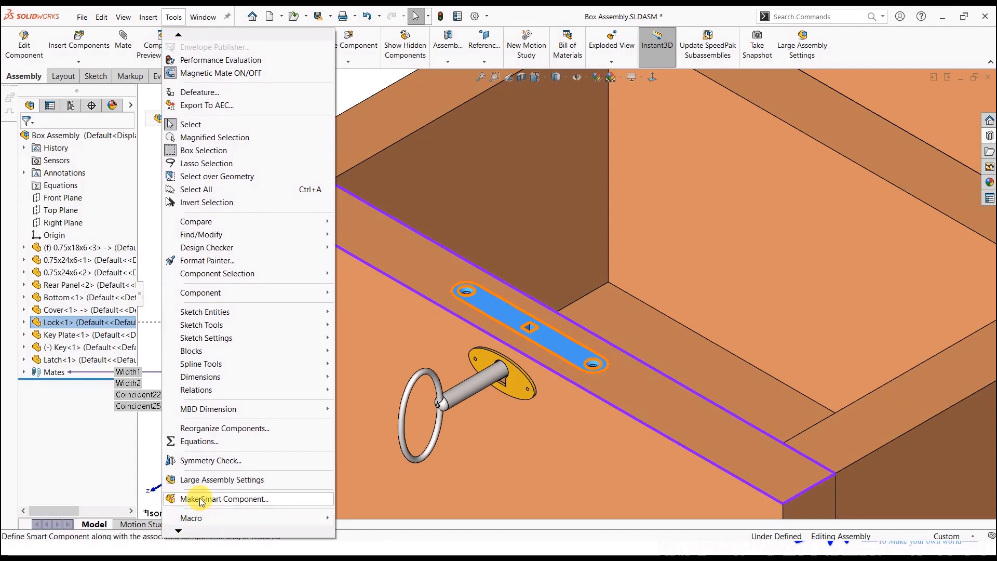
{"action": "left_click", "coordinate": [201, 499]}
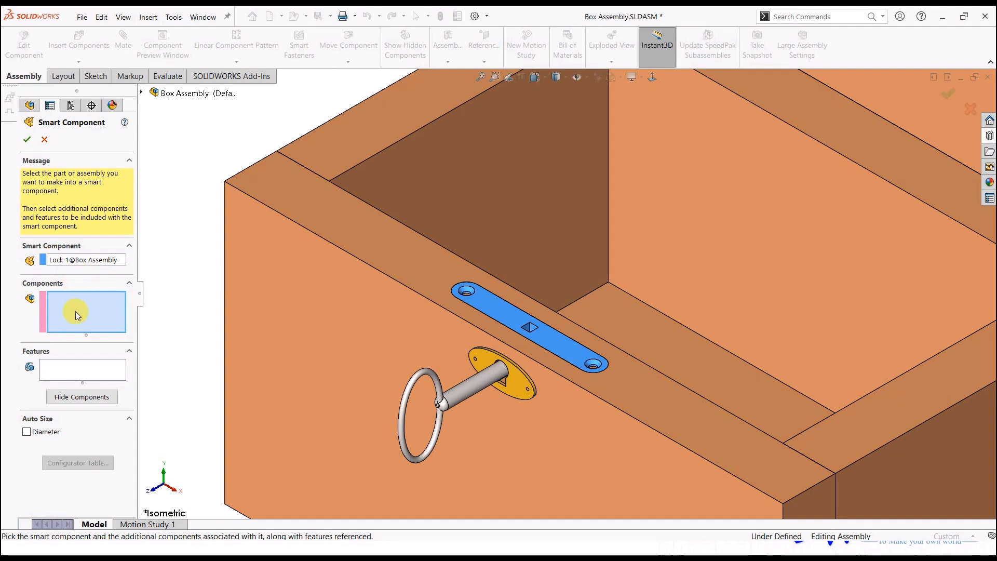
{"action": "scroll", "coordinate": [470, 346], "scroll_direction": "down", "scroll_amount": 3}
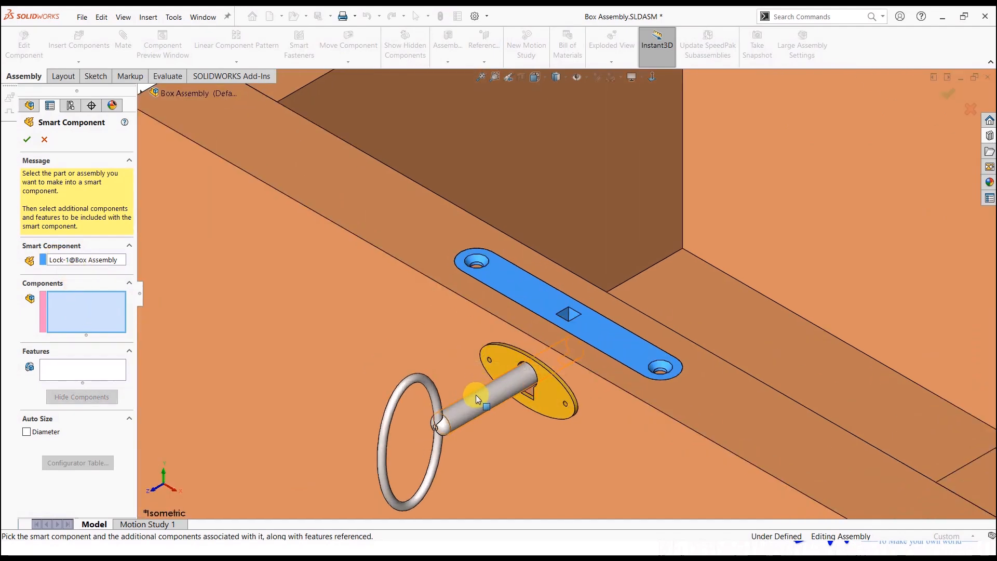
{"action": "left_click", "coordinate": [477, 404]}
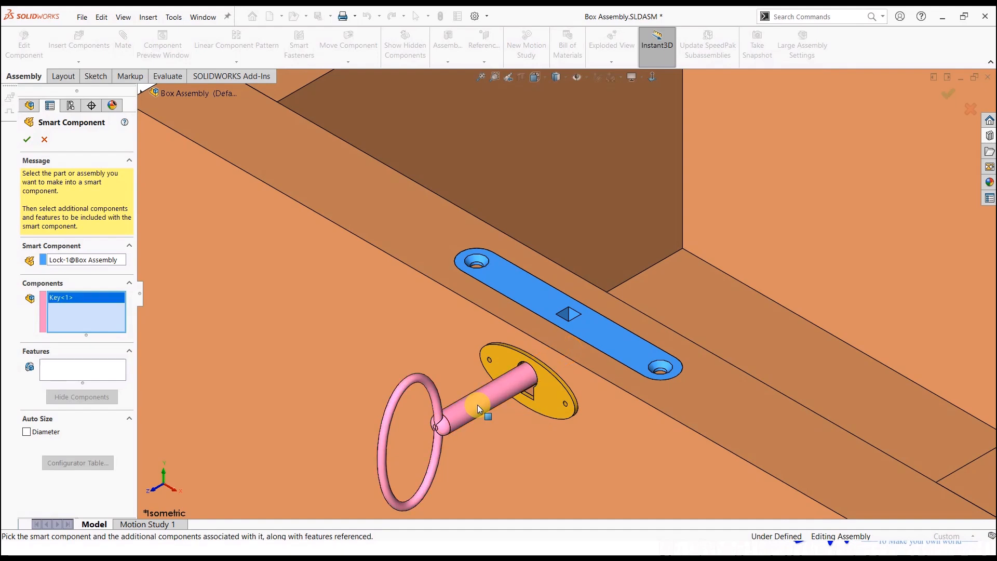
{"action": "left_click", "coordinate": [491, 367]}
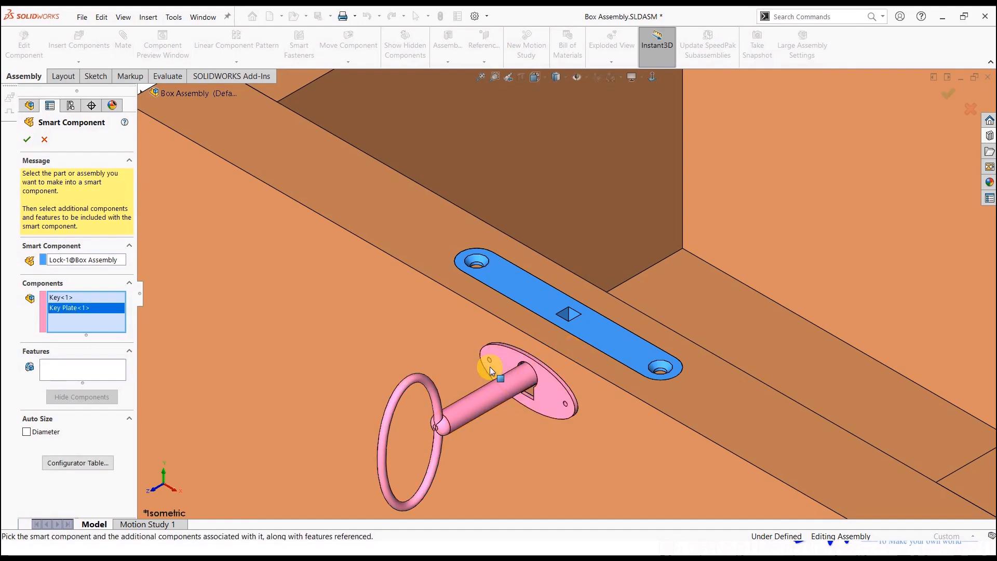
Include Cut-Extrude1, Cut-Extrude2 and Cut-Extrude3 of the 0.75x18x6 panel as the smart component's features and accept the definition.
{"action": "left_click", "coordinate": [88, 375]}
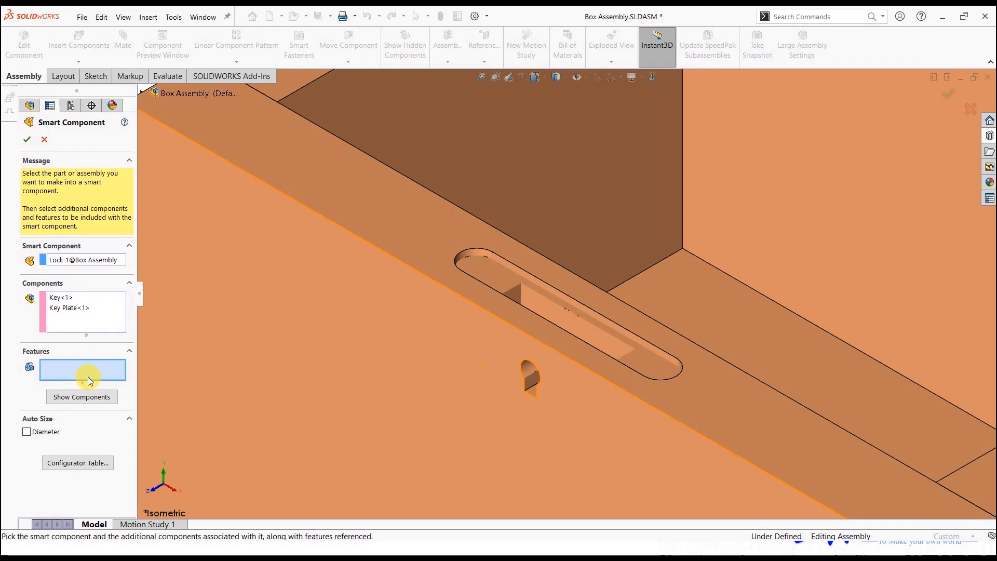
{"action": "left_click", "coordinate": [501, 282]}
{"action": "middle_click_drag", "start_coordinate": [516, 288], "coordinate": [568, 329]}
{"action": "left_click", "coordinate": [550, 332]}
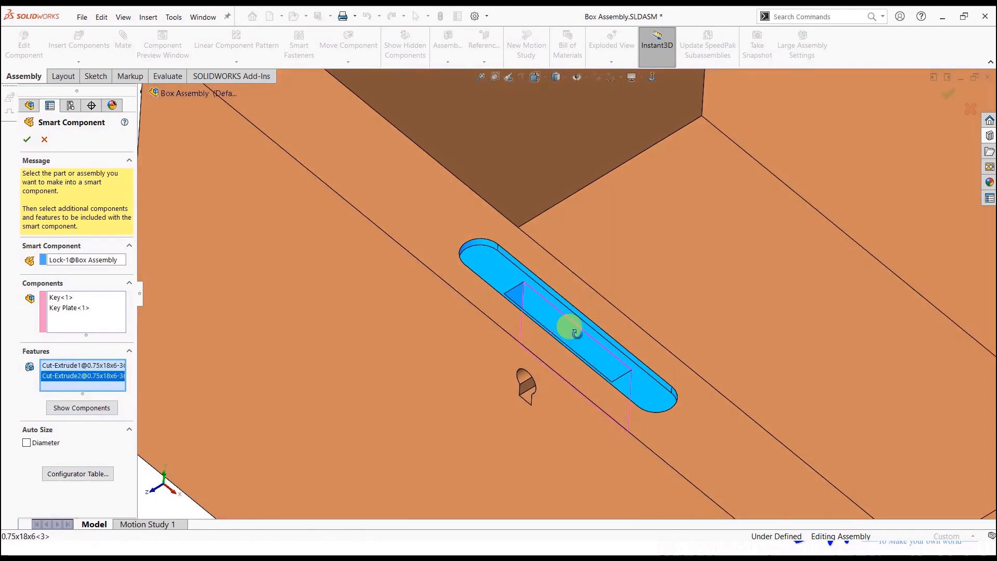
{"action": "left_click", "coordinate": [525, 395]}
{"action": "middle_click_drag", "start_coordinate": [524, 395], "coordinate": [488, 394]}
{"action": "scroll", "coordinate": [488, 394], "scroll_direction": "up", "scroll_amount": 3}
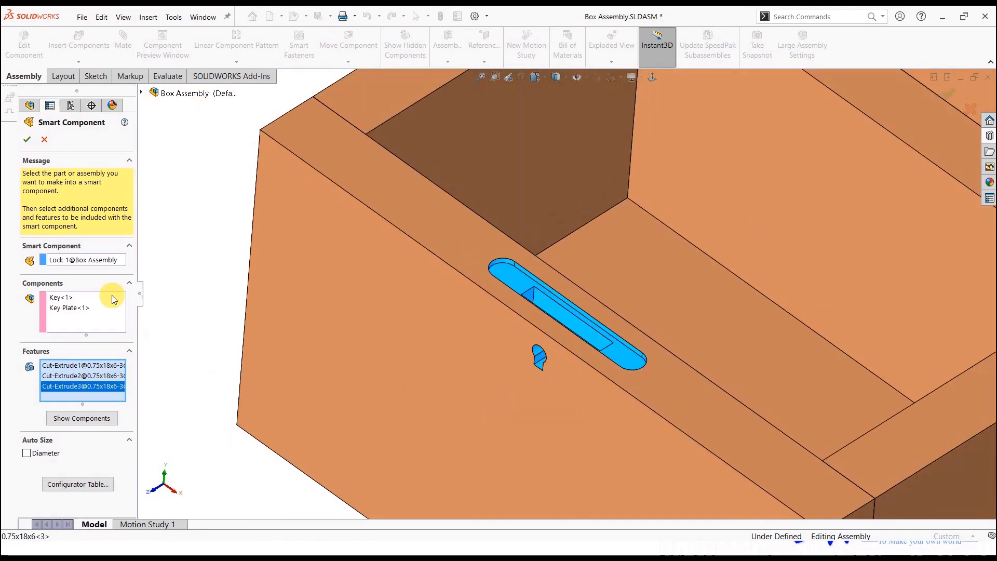
{"action": "left_click", "coordinate": [33, 138]}
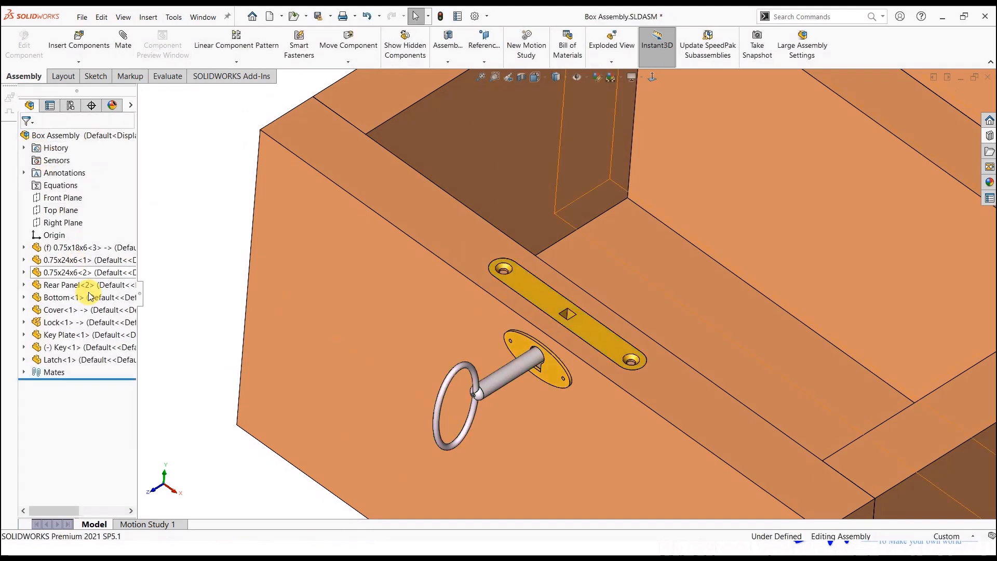
Open the Lock smart component as a separate part from the Box Assembly.
{"action": "mouse_move", "coordinate": [43, 324]}
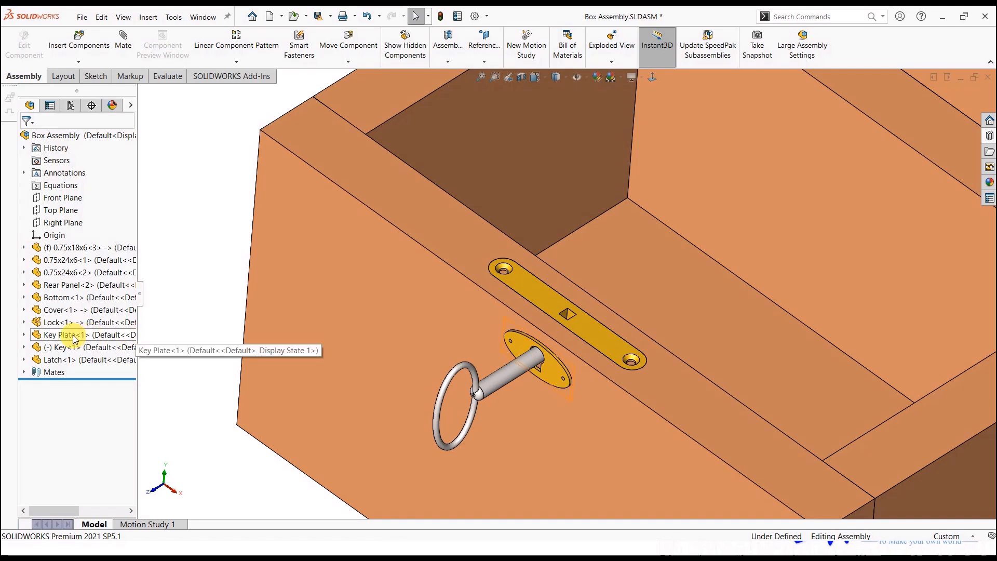
{"action": "right_click", "coordinate": [52, 323]}
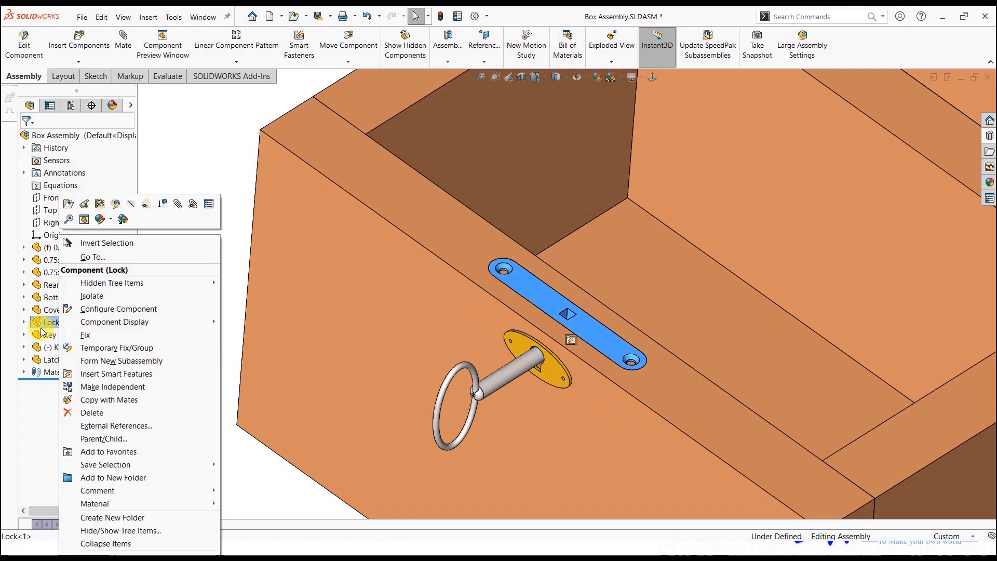
{"action": "left_click", "coordinate": [236, 311]}
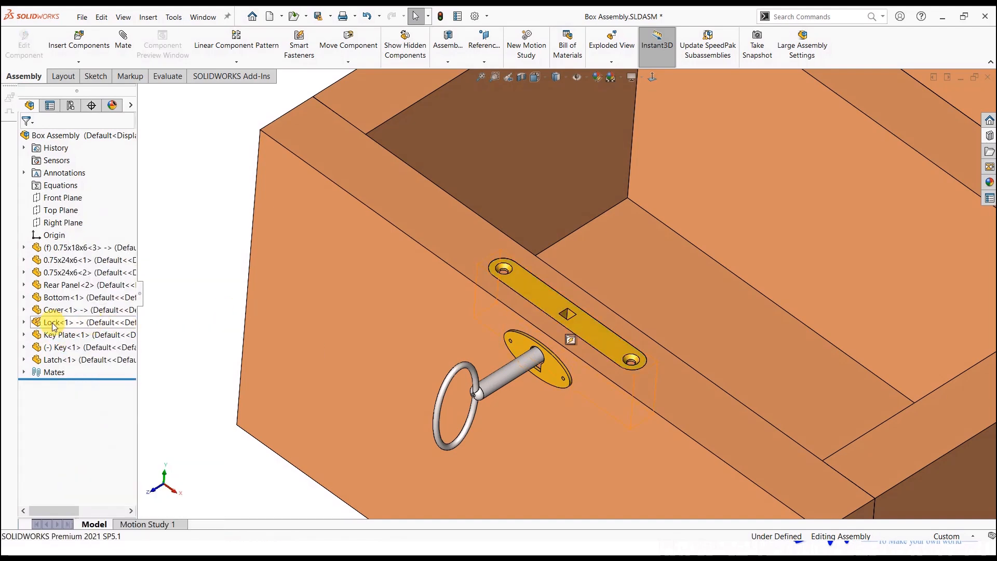
{"action": "mouse_move", "coordinate": [40, 327]}
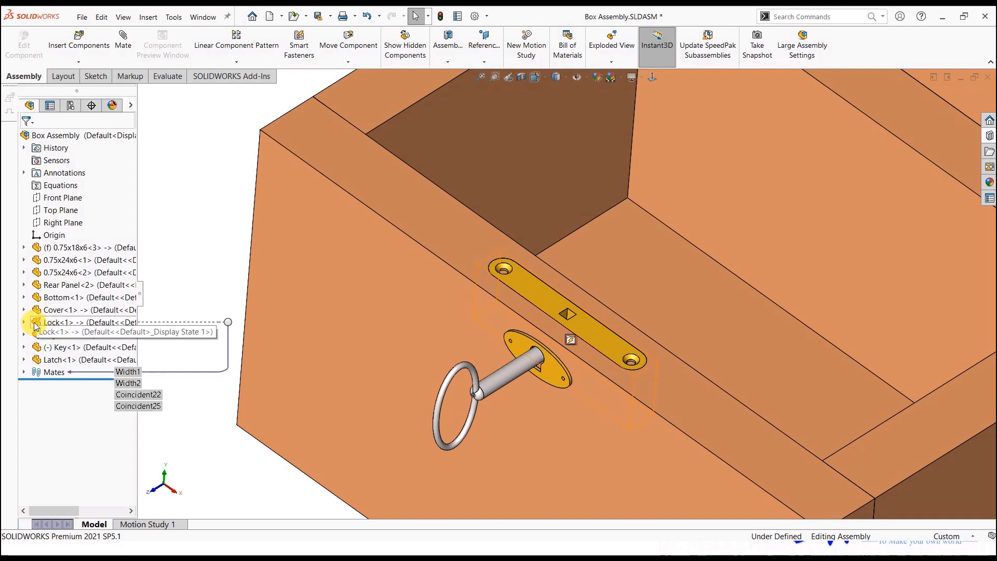
{"action": "right_click", "coordinate": [35, 323]}
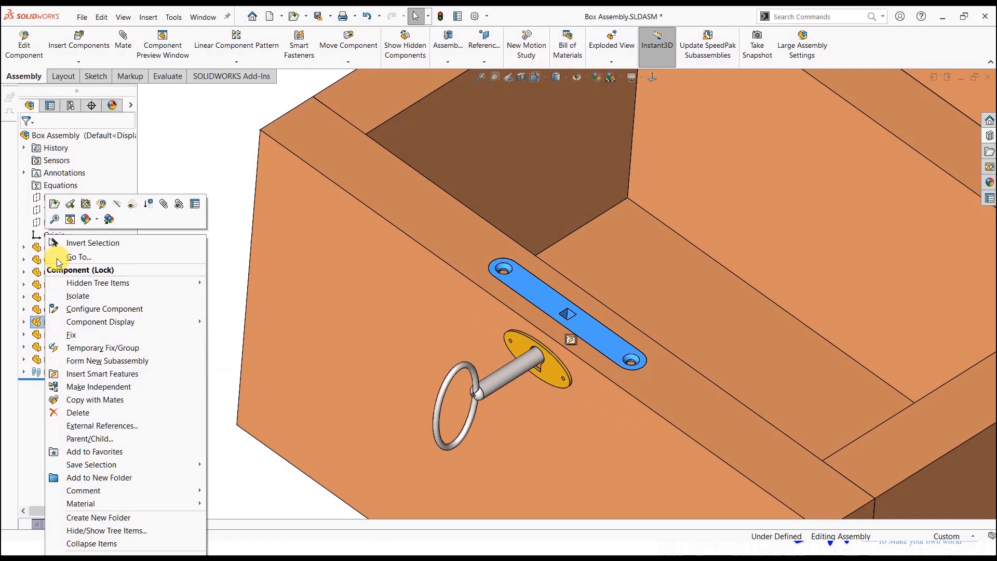
{"action": "left_click", "coordinate": [54, 205]}
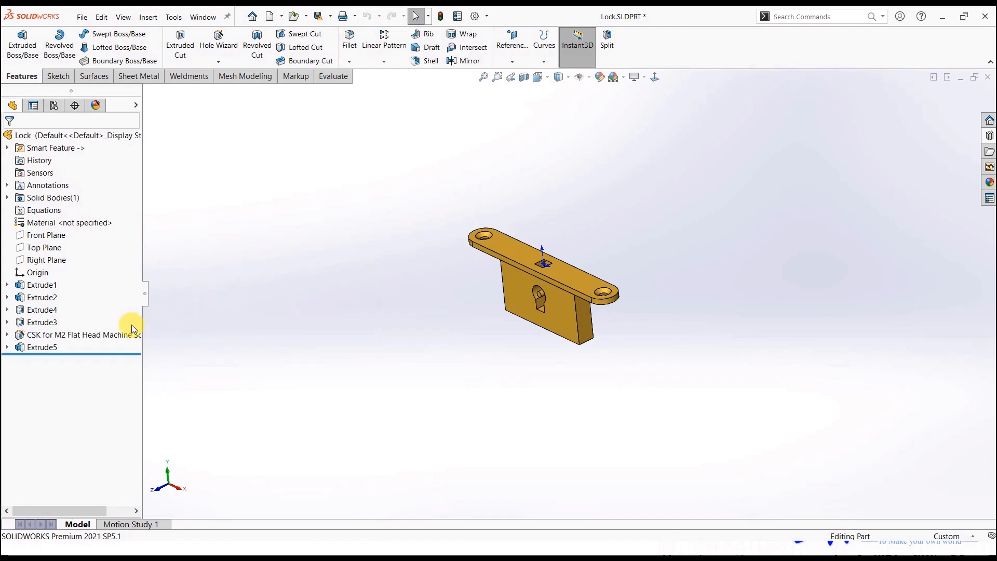
Add a mate reference to the Lock with its flat top face as the primary entity and Coincident as the mate type.
{"action": "left_click", "coordinate": [499, 58]}
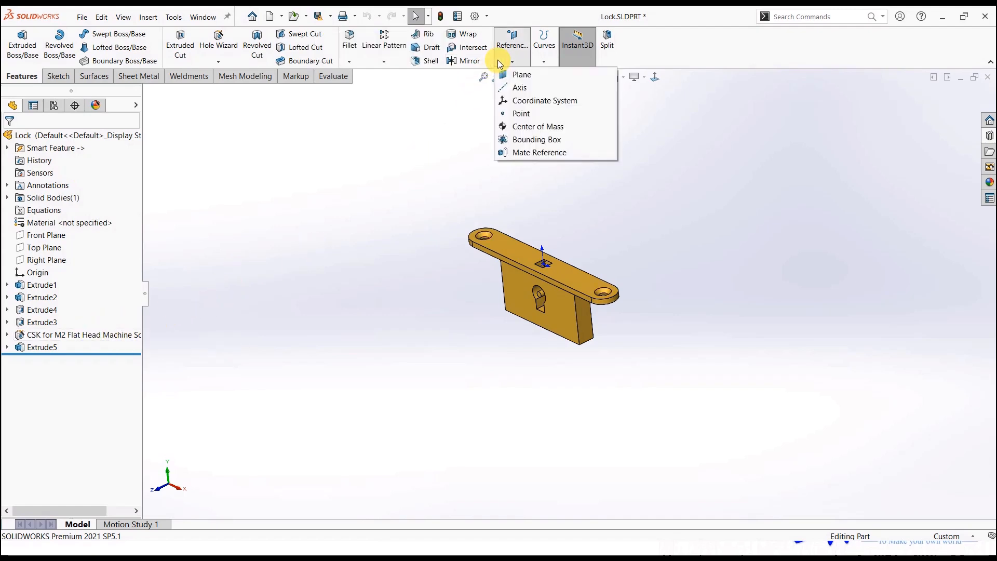
{"action": "left_click", "coordinate": [523, 151]}
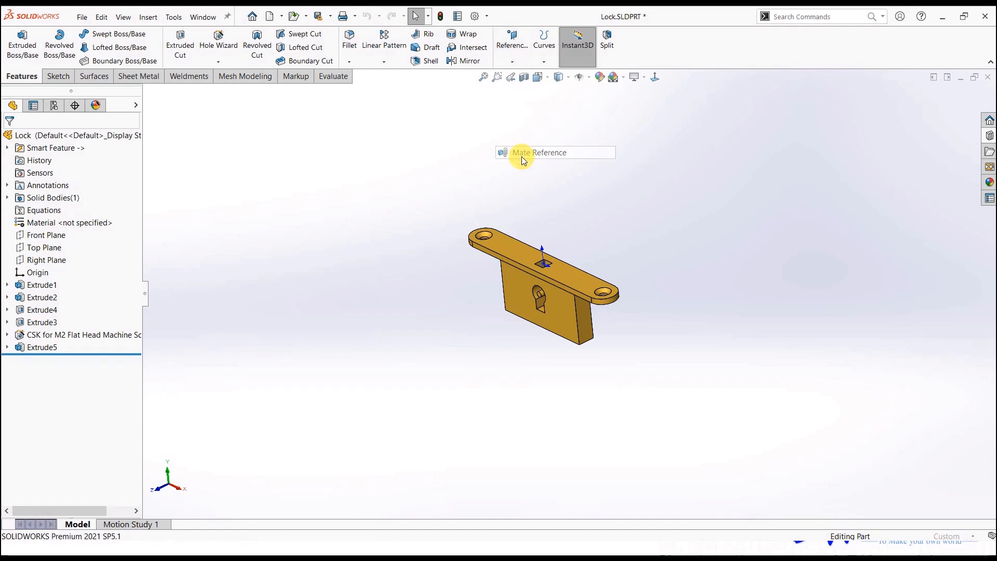
{"action": "scroll", "coordinate": [530, 197], "scroll_direction": "down", "scroll_amount": 3}
{"action": "left_click", "coordinate": [499, 295]}
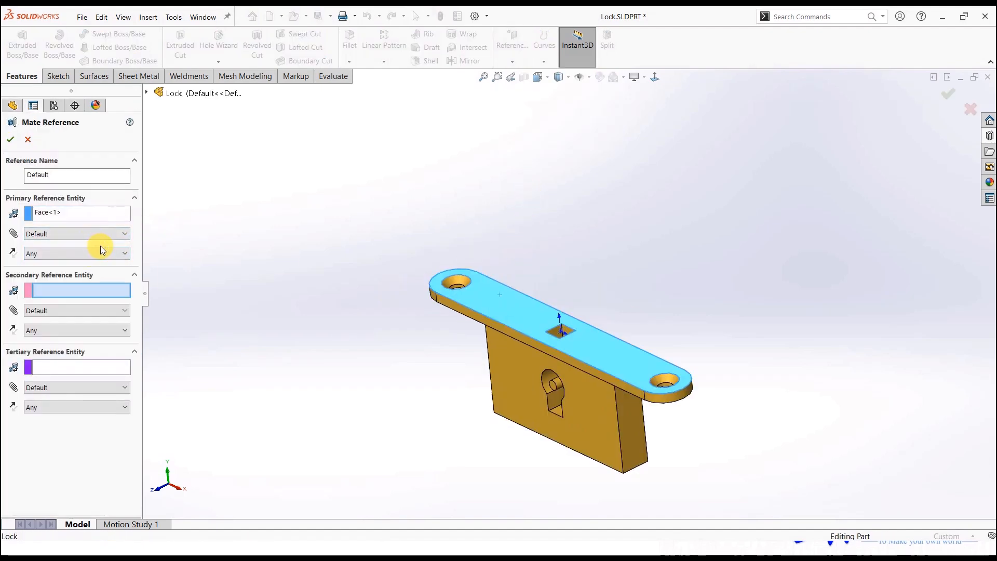
{"action": "left_click", "coordinate": [86, 233]}
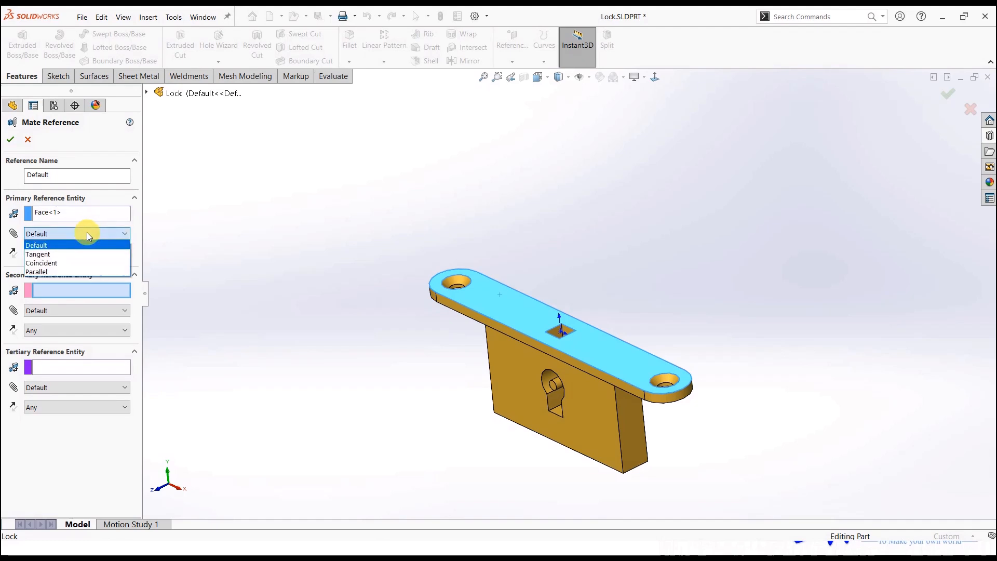
{"action": "left_click", "coordinate": [76, 263]}
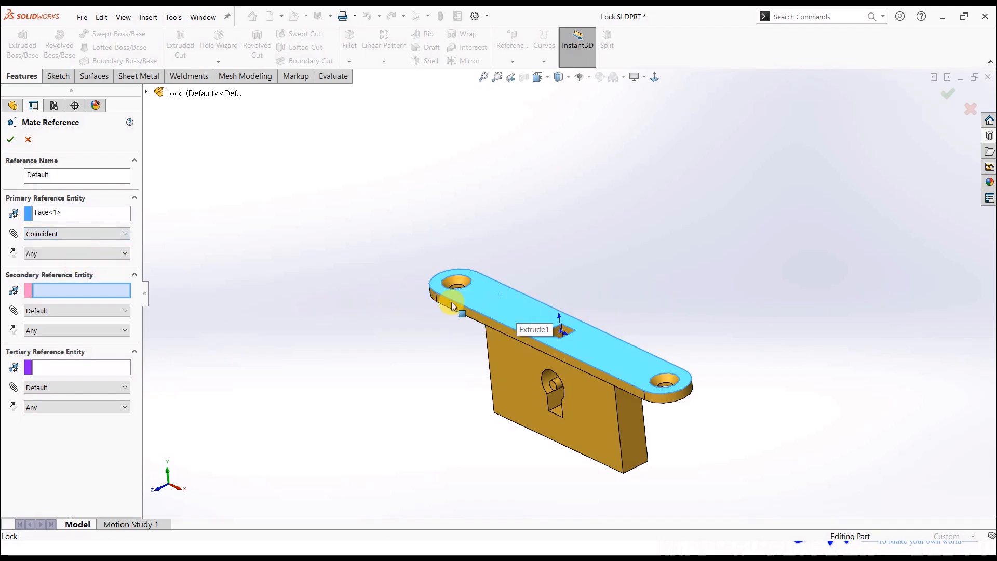
{"action": "left_click", "coordinate": [10, 139]}
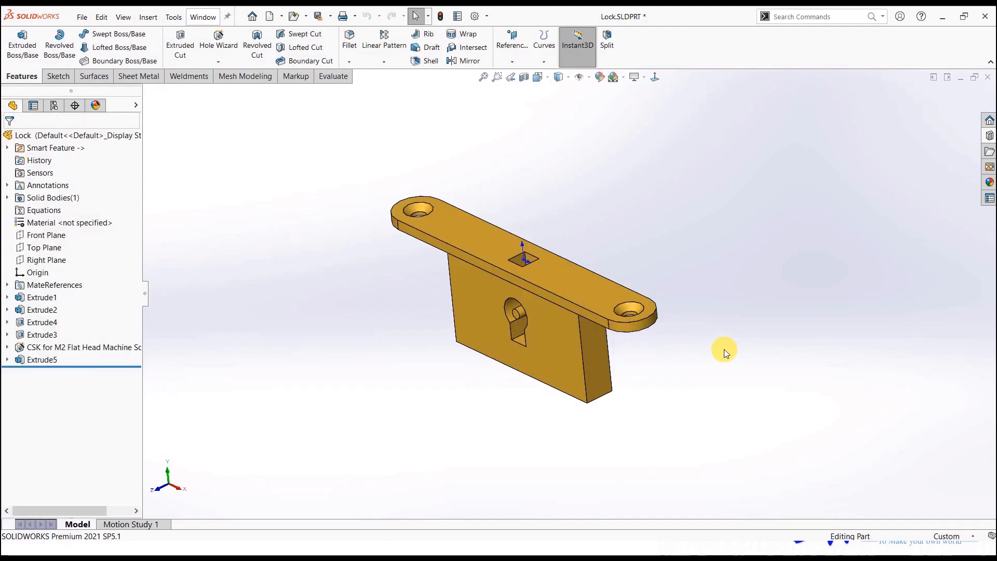
{"action": "middle_click_drag", "start_coordinate": [723, 349], "coordinate": [728, 353]}
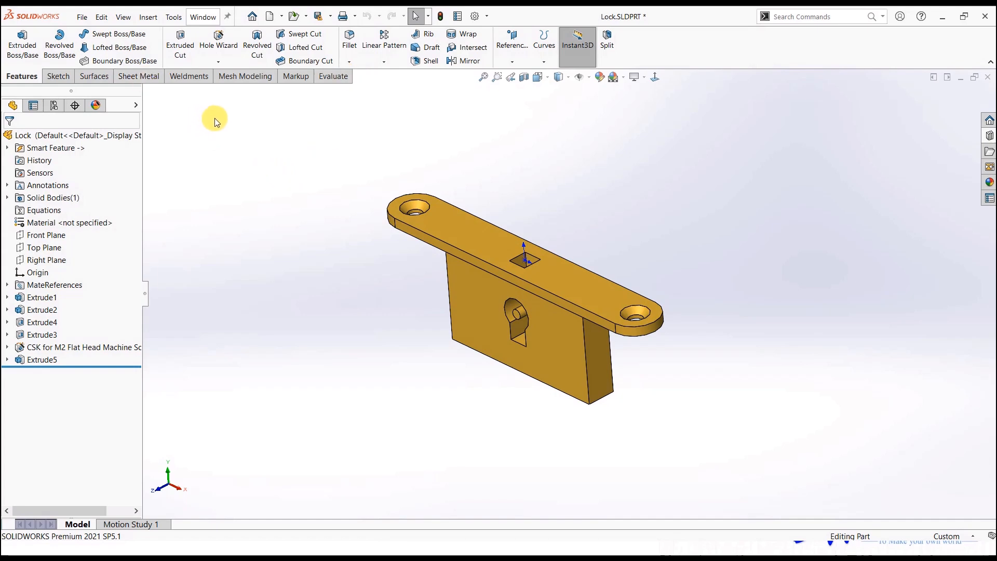
Create a new document from the Assembly template and place the Test assembly in it at the origin.
{"action": "key", "text": "ctrl+n"}
{"action": "left_click", "coordinate": [272, 235]}
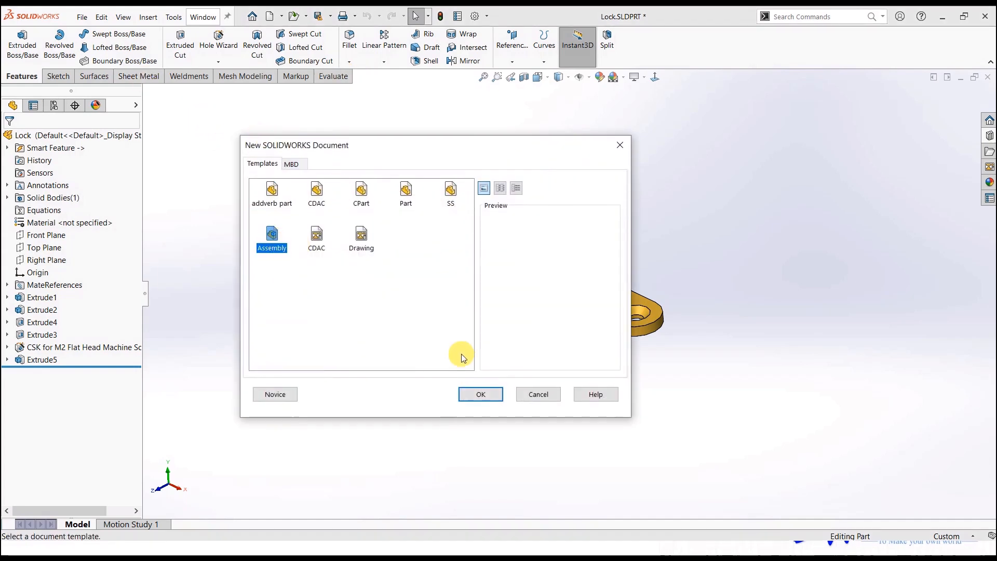
{"action": "left_click", "coordinate": [482, 395]}
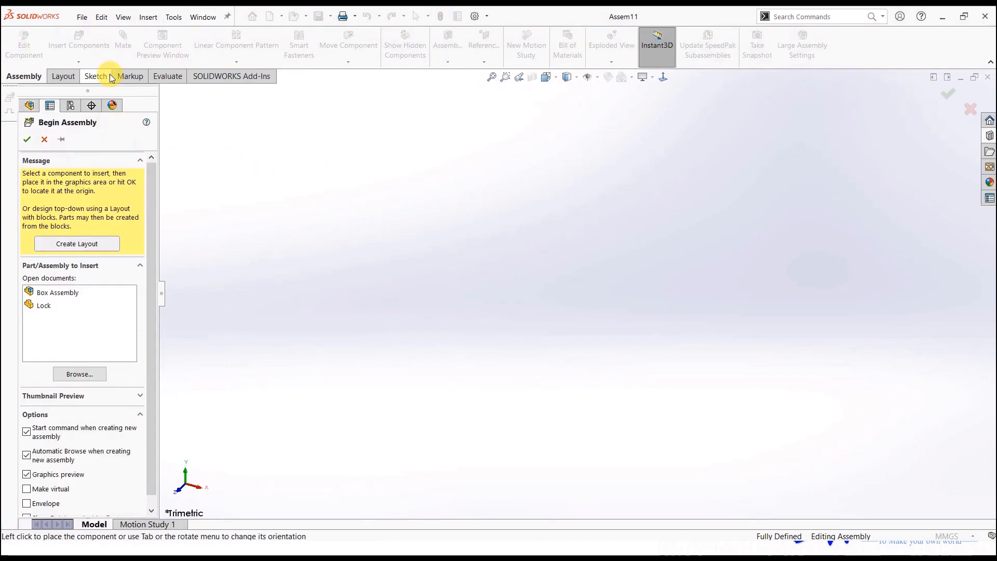
{"action": "left_click", "coordinate": [97, 374]}
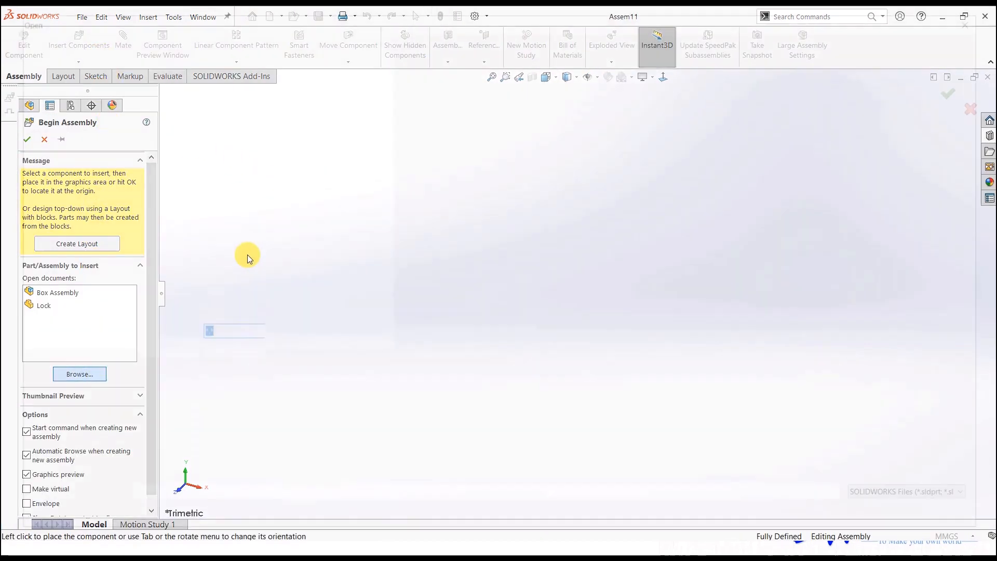
{"action": "left_click", "coordinate": [191, 269]}
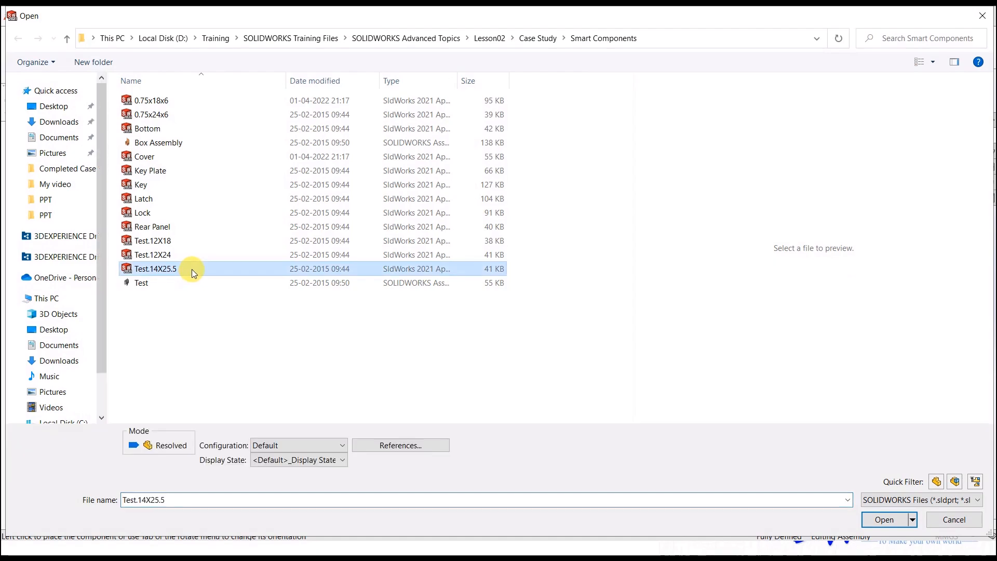
{"action": "left_click", "coordinate": [268, 285]}
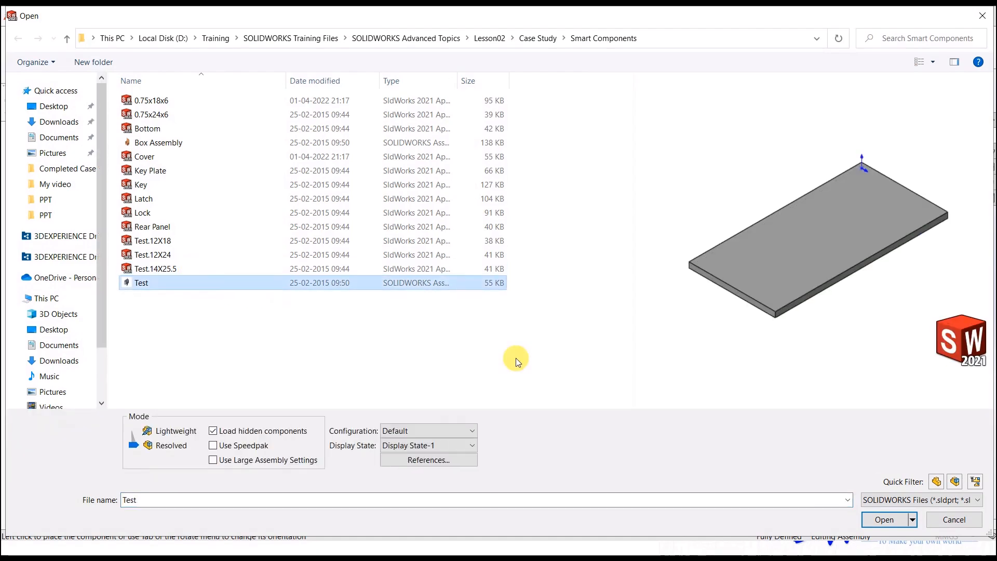
{"action": "left_click", "coordinate": [881, 520]}
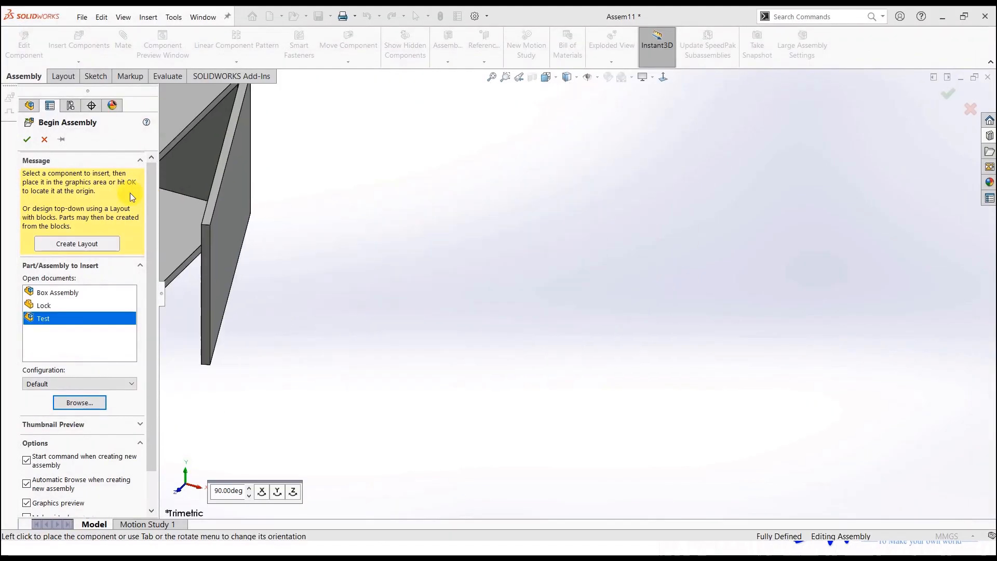
{"action": "left_click", "coordinate": [129, 190]}
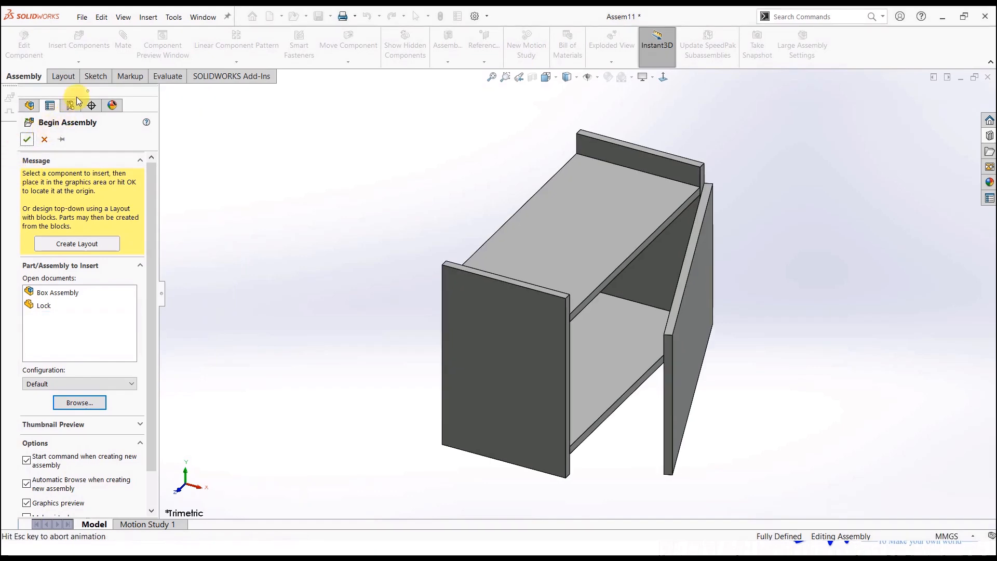
Insert the Lock onto the narrow edge face of the door panel, rotated 90° from its default orientation, and accept the Coincident mate.
{"action": "left_click", "coordinate": [80, 44]}
{"action": "left_click", "coordinate": [44, 295]}
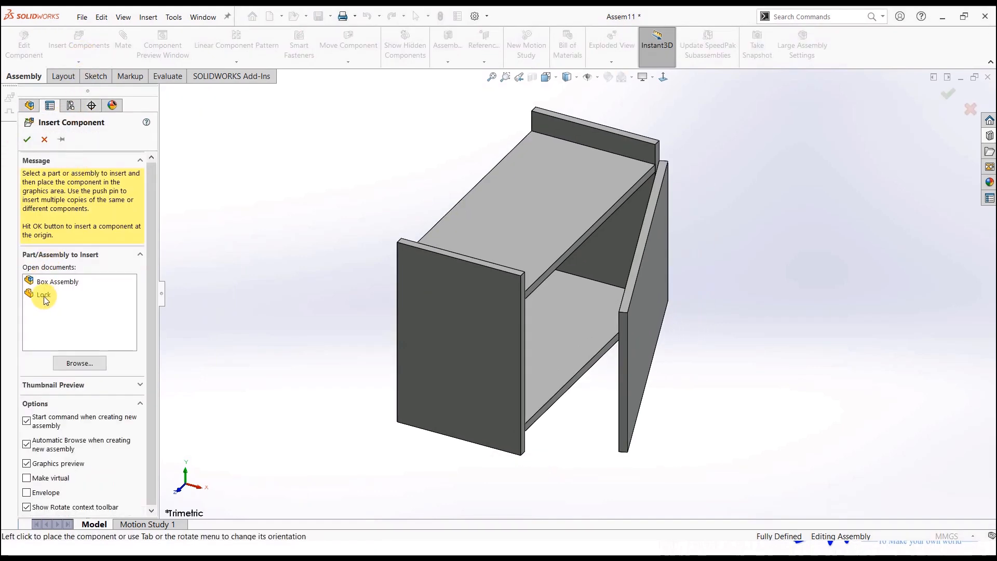
{"action": "scroll", "coordinate": [626, 384], "scroll_direction": "down", "scroll_amount": 5}
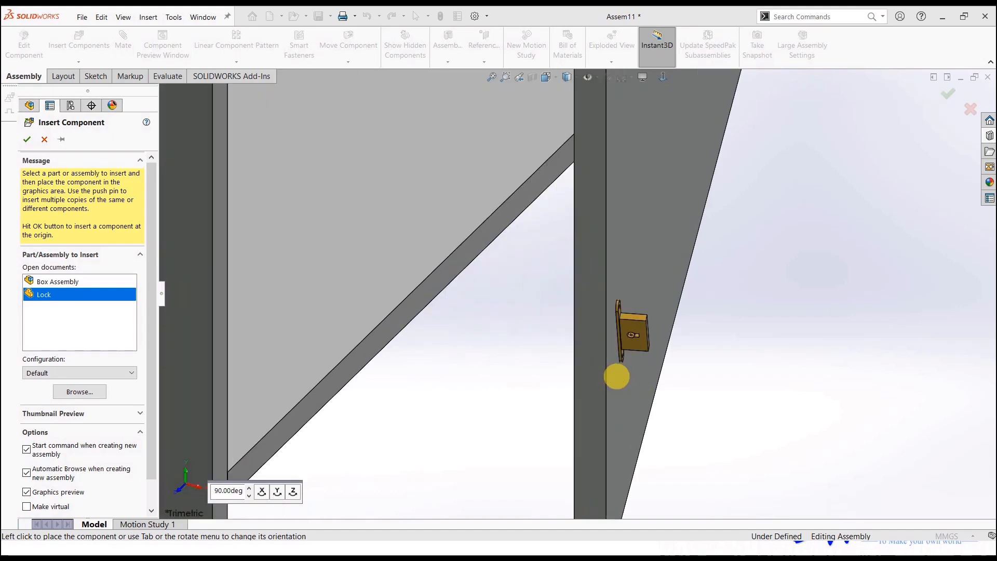
{"action": "scroll", "coordinate": [617, 376], "scroll_direction": "down", "scroll_amount": 3}
{"action": "key", "text": "Tab"}
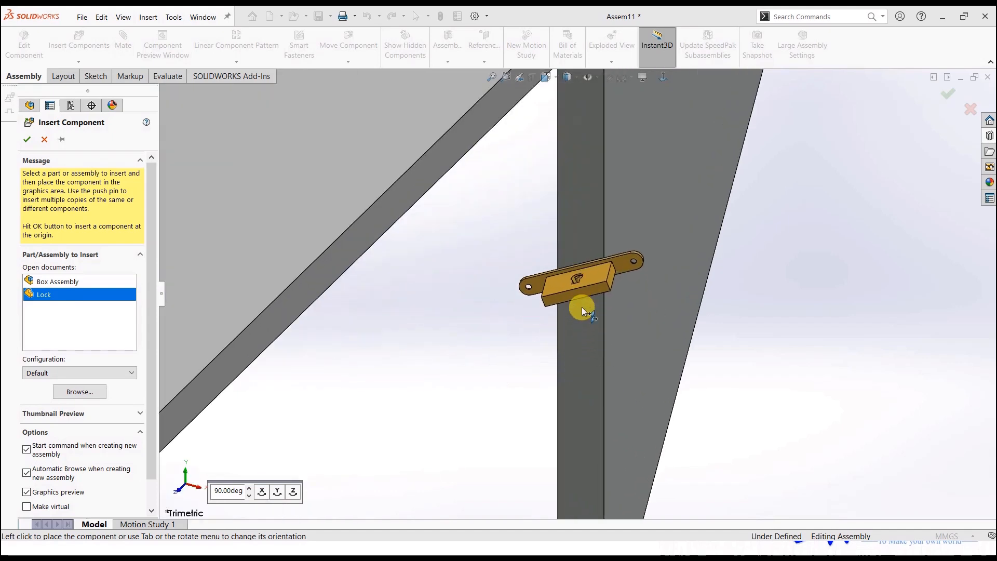
{"action": "left_click", "coordinate": [582, 307]}
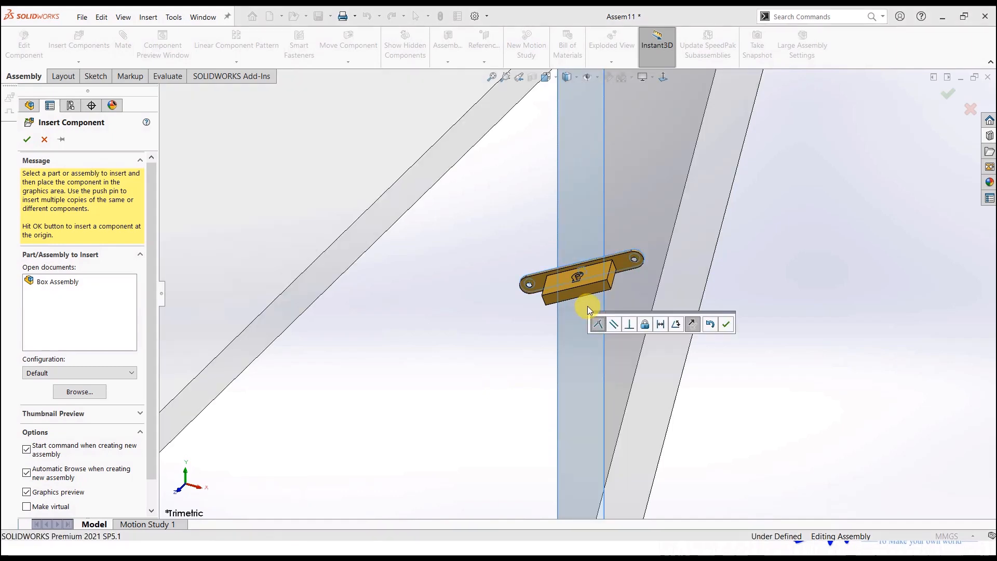
{"action": "left_click", "coordinate": [725, 325]}
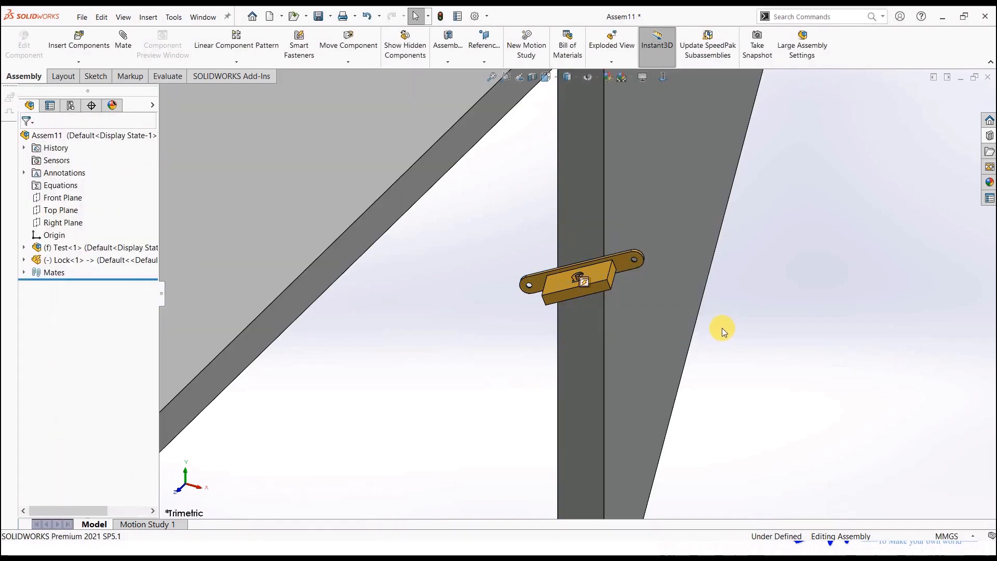
Flip the alignment of the Coincident mate between the Lock and the Test assembly.
{"action": "left_click", "coordinate": [21, 274]}
{"action": "right_click", "coordinate": [53, 285]}
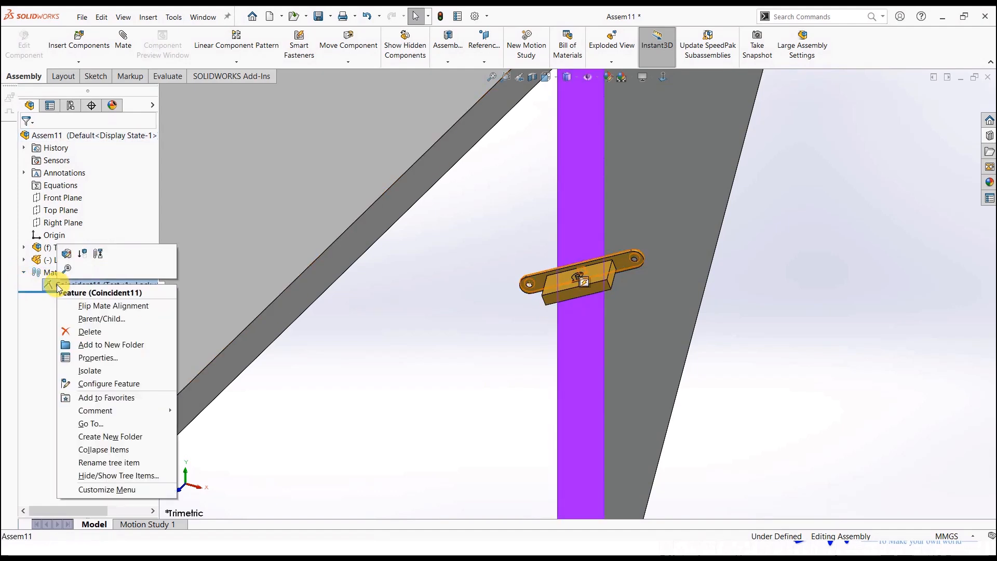
{"action": "left_click", "coordinate": [78, 306]}
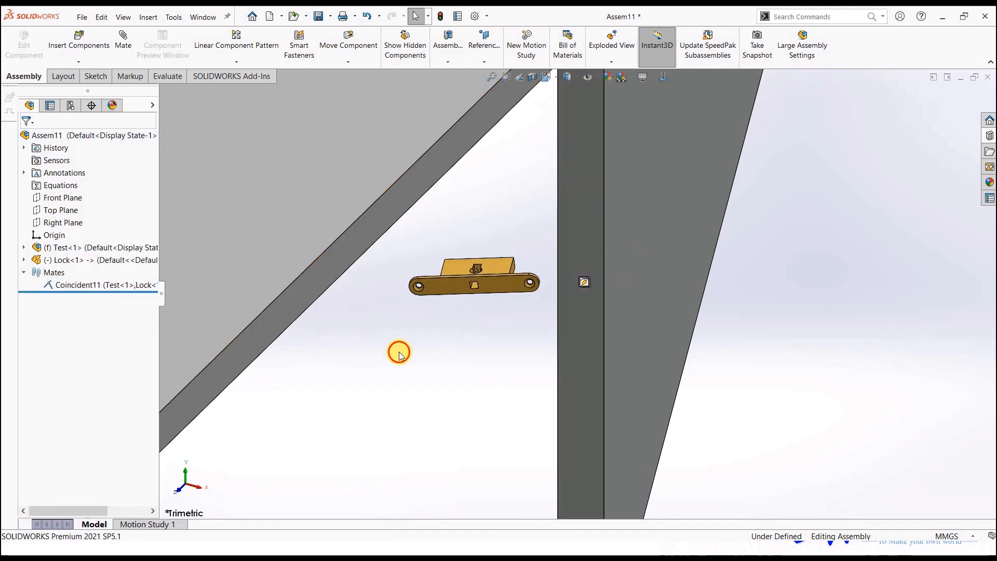
Add a Parallel mate between the front face of the Lock's body and the large face of the door panel.
{"action": "scroll", "coordinate": [513, 275], "scroll_direction": "down", "scroll_amount": 3}
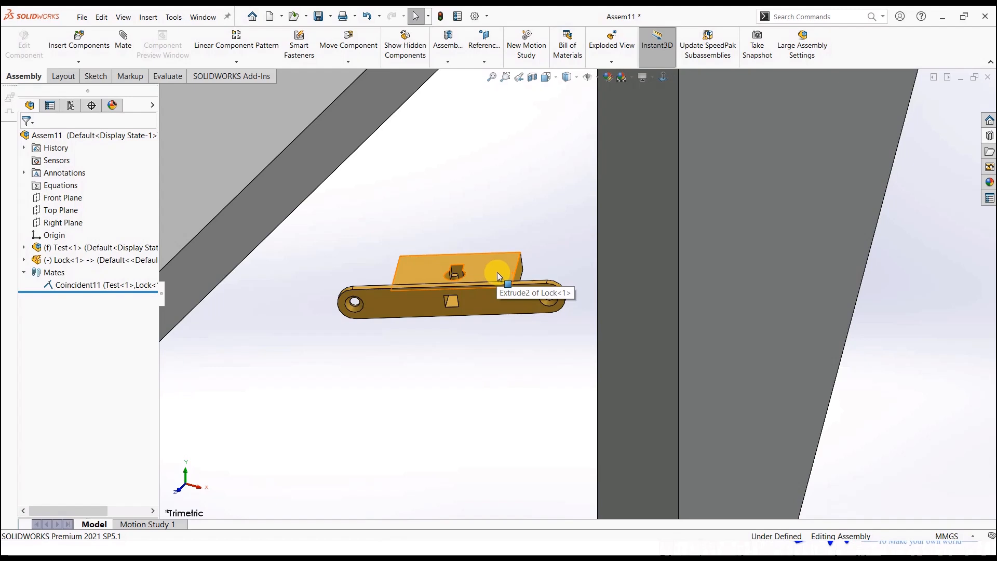
{"action": "left_click", "coordinate": [497, 272]}
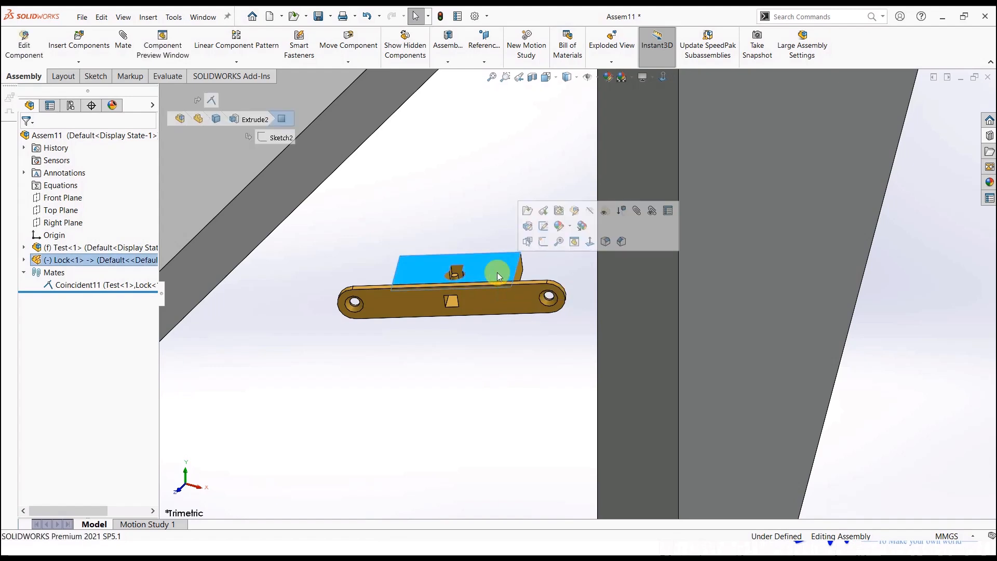
{"action": "left_click", "coordinate": [693, 288], "text": "ctrl"}
{"action": "left_click", "coordinate": [732, 281]}
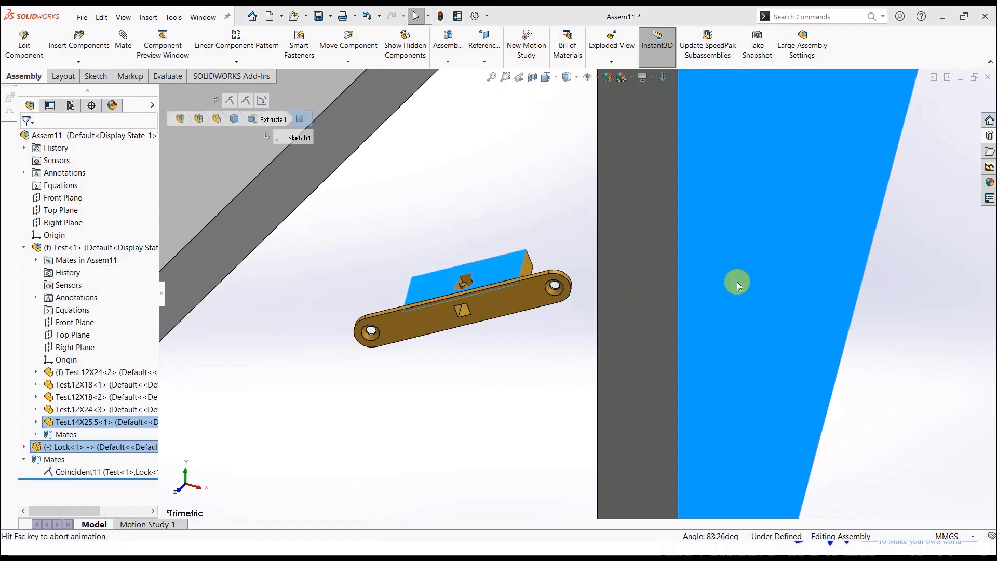
{"action": "left_click", "coordinate": [739, 294]}
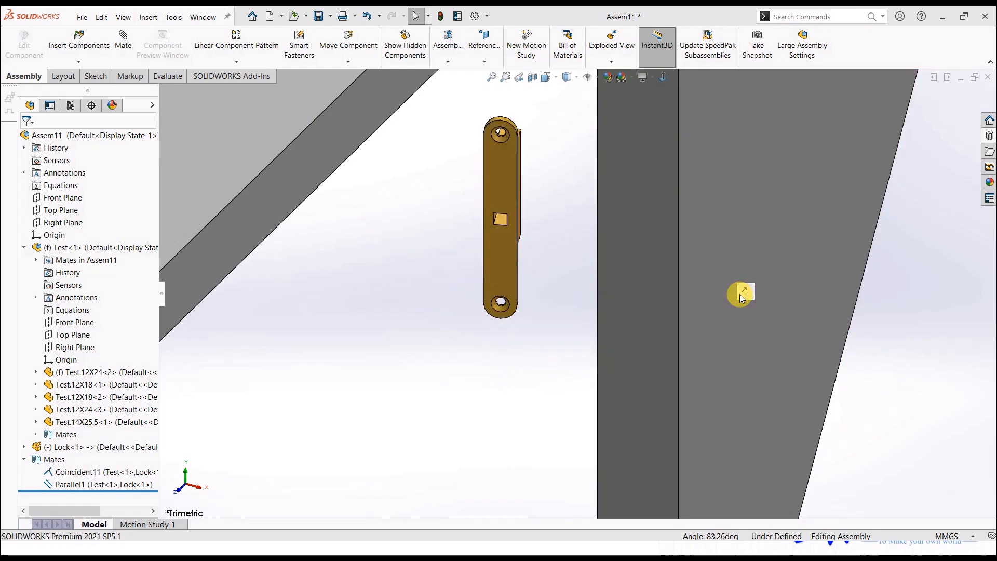
{"action": "left_click", "coordinate": [513, 372]}
Try to make the Lock's Front Plane coincident with the Right Plane of the Test.14X25.5 door panel.
{"action": "scroll", "coordinate": [558, 238], "scroll_direction": "up", "scroll_amount": 3}
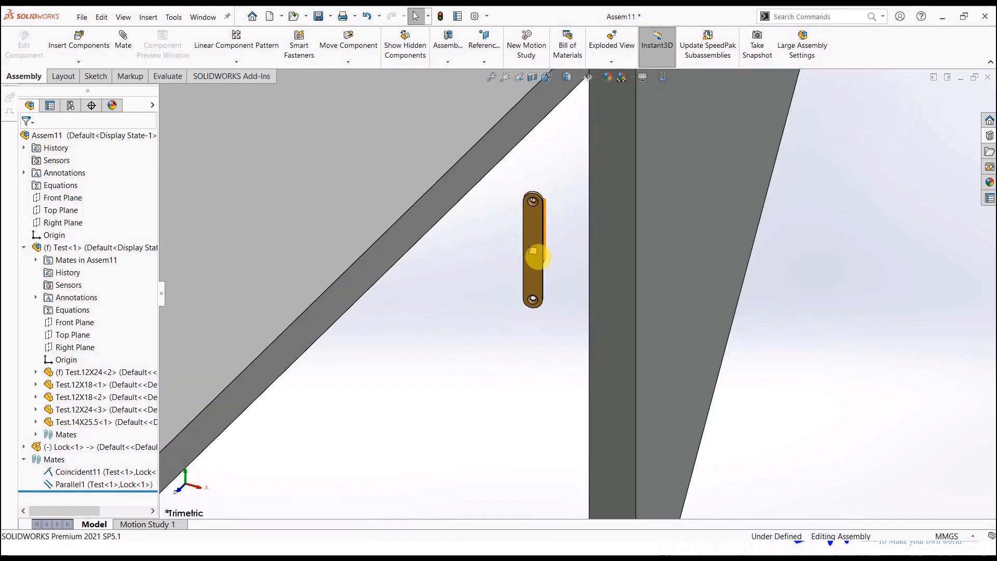
{"action": "scroll", "coordinate": [562, 227], "scroll_direction": "down", "scroll_amount": 2}
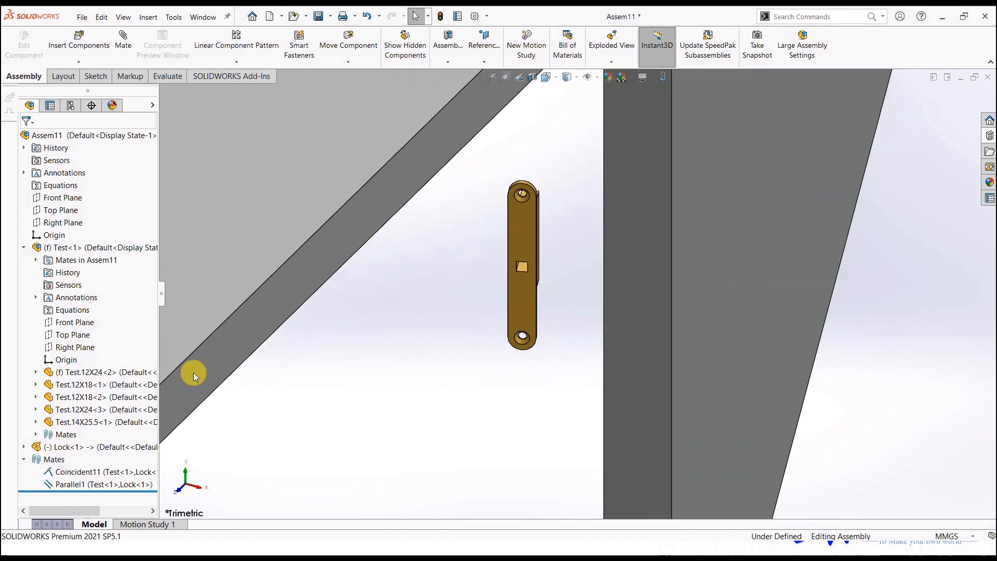
{"action": "left_click", "coordinate": [24, 447]}
{"action": "scroll", "coordinate": [48, 445], "scroll_direction": "down", "scroll_amount": 3}
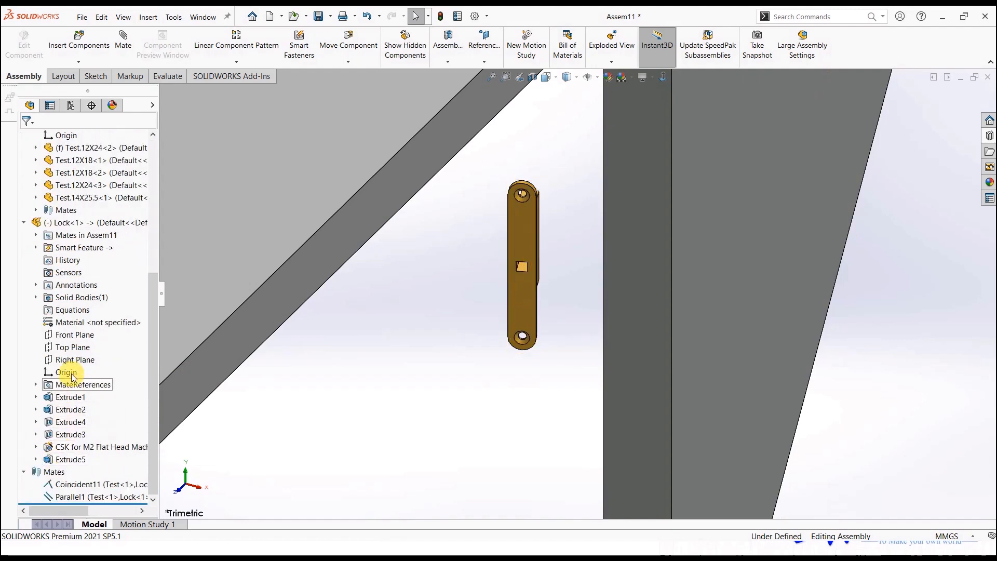
{"action": "left_click", "coordinate": [73, 334]}
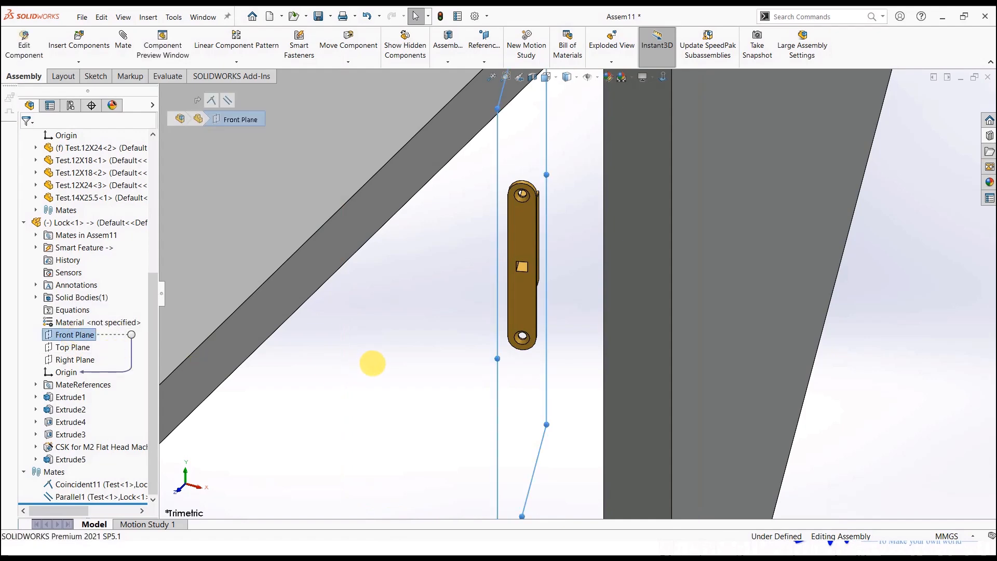
{"action": "scroll", "coordinate": [379, 363], "scroll_direction": "up", "scroll_amount": 3}
{"action": "scroll", "coordinate": [416, 384], "scroll_direction": "up", "scroll_amount": 2}
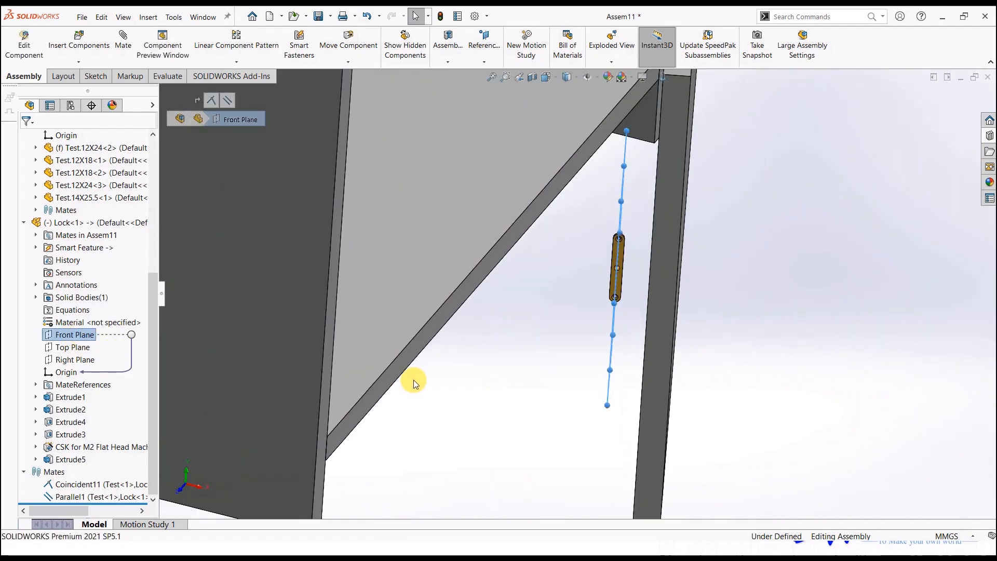
{"action": "scroll", "coordinate": [449, 368], "scroll_direction": "up", "scroll_amount": 2}
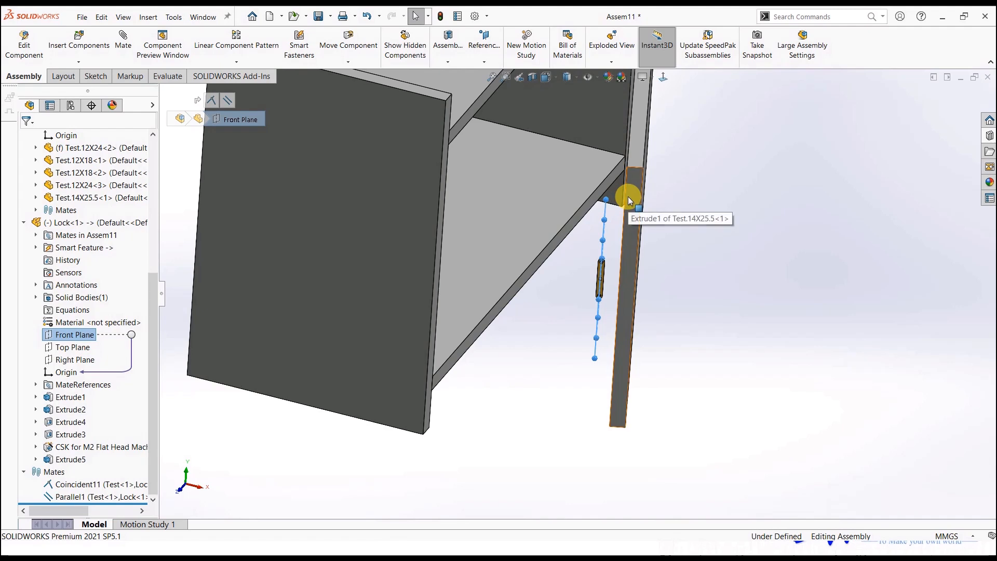
{"action": "scroll", "coordinate": [76, 373], "scroll_direction": "up", "scroll_amount": 5}
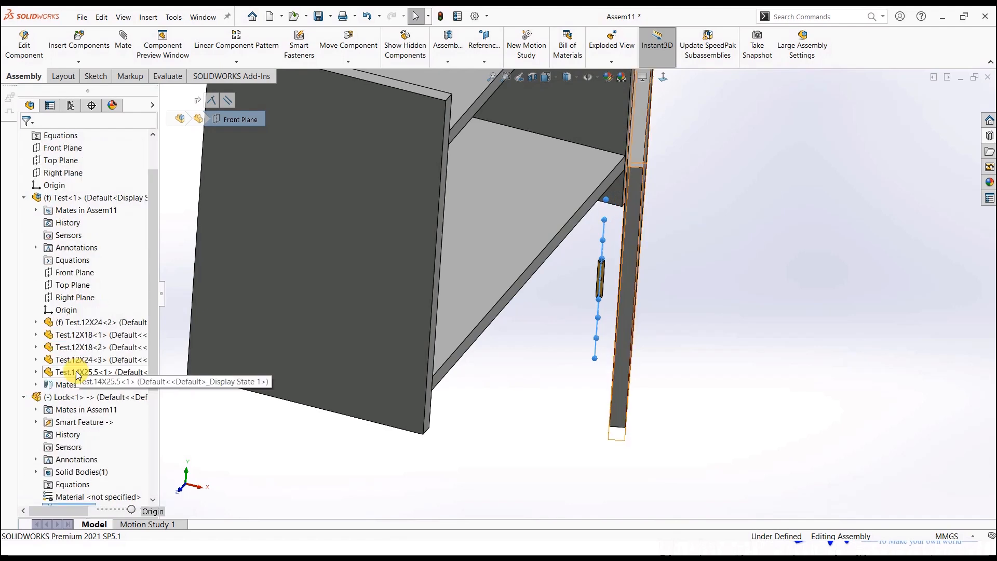
{"action": "left_click", "coordinate": [35, 372]}
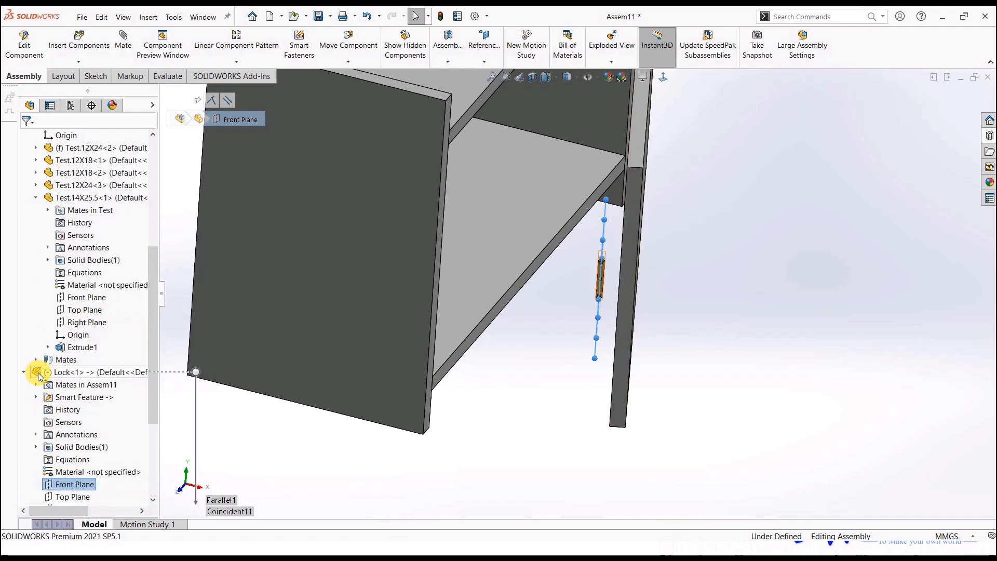
{"action": "left_click", "coordinate": [79, 326]}
{"action": "left_click", "coordinate": [88, 333]}
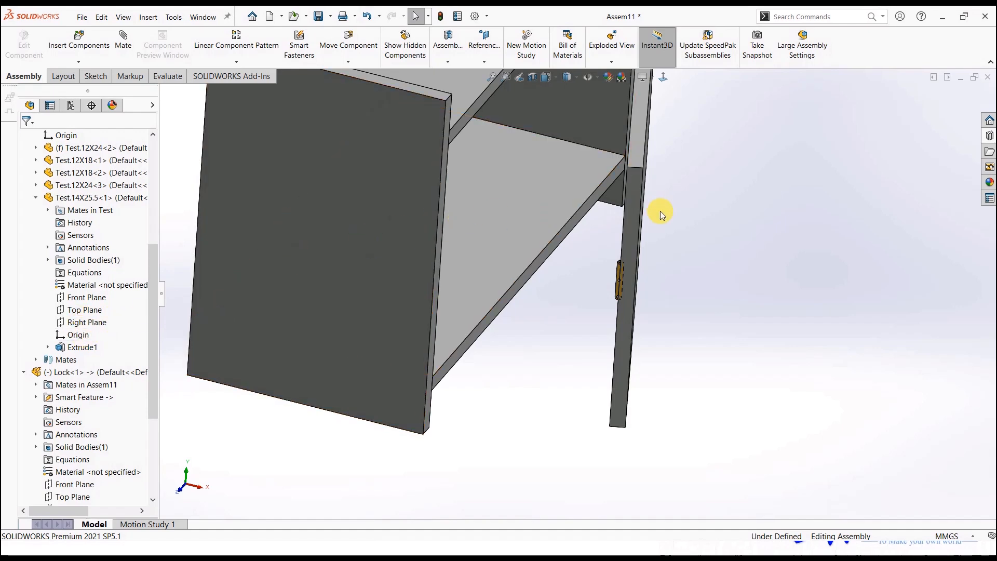
Delete the Coincident mate between the Lock's Front Plane and the door panel.
{"action": "scroll", "coordinate": [657, 216], "scroll_direction": "down", "scroll_amount": 3}
{"action": "scroll", "coordinate": [600, 285], "scroll_direction": "down", "scroll_amount": 2}
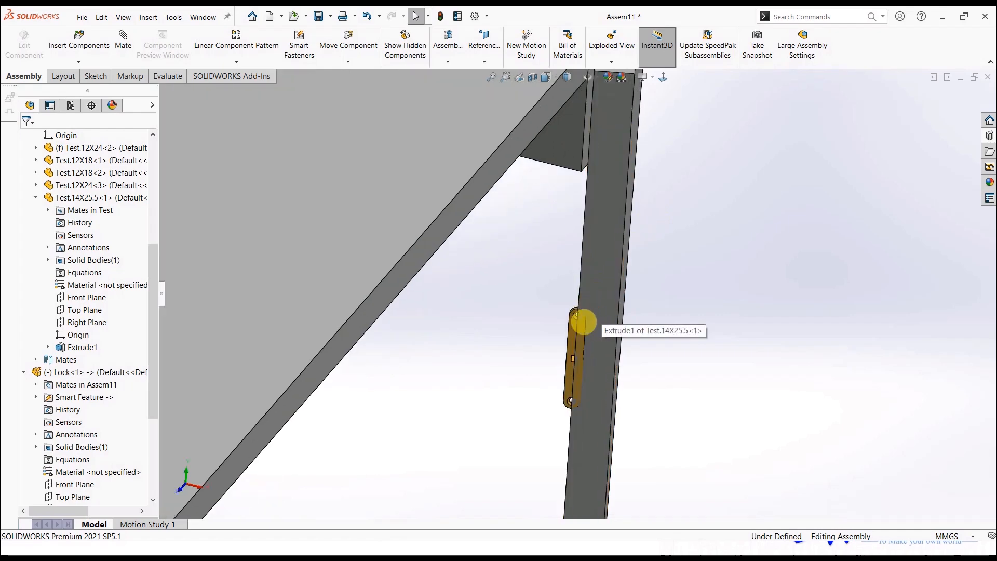
{"action": "scroll", "coordinate": [66, 404], "scroll_direction": "down", "scroll_amount": 5}
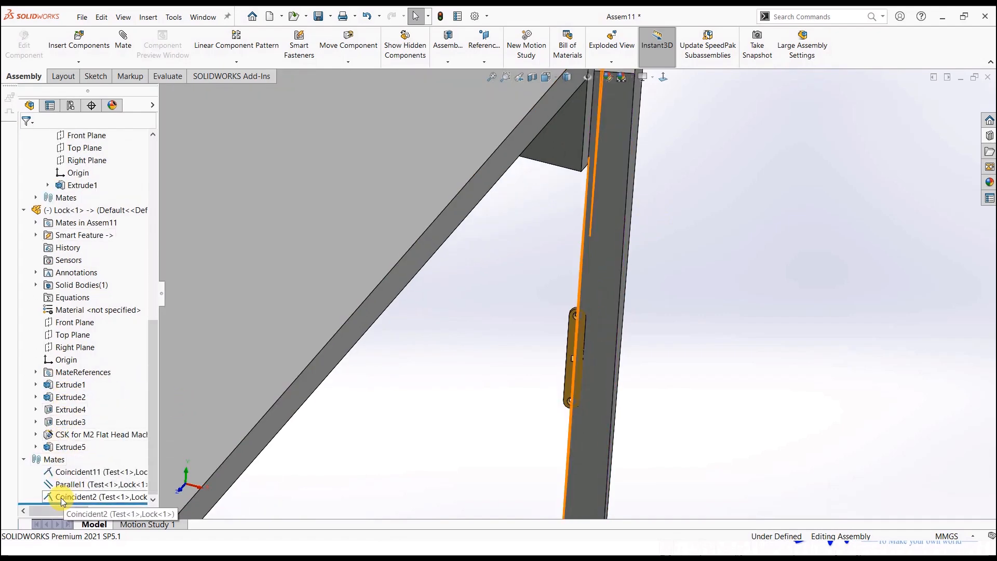
{"action": "right_click", "coordinate": [65, 496]}
{"action": "left_click", "coordinate": [99, 403]}
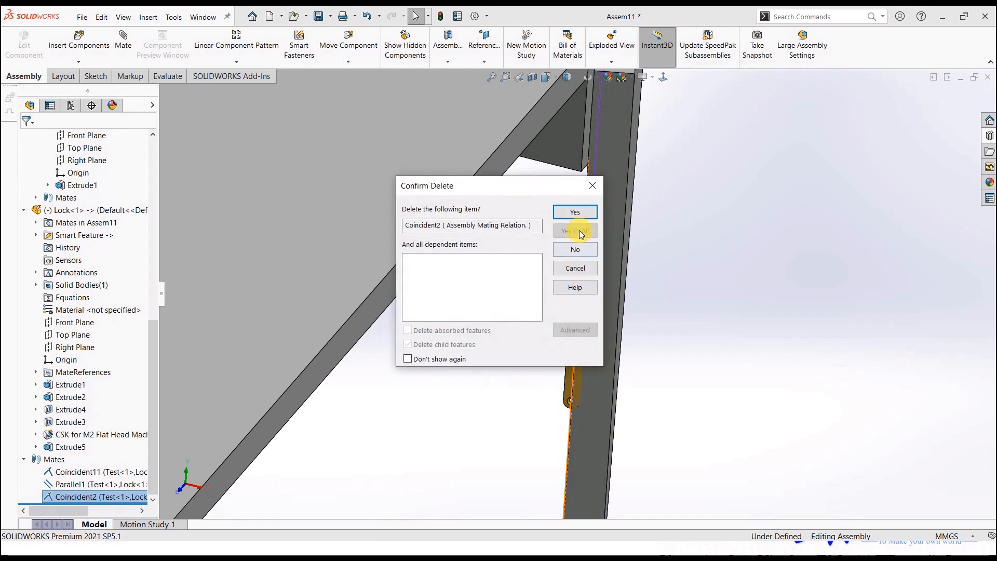
{"action": "left_click", "coordinate": [575, 215]}
Center the Lock in the door panel's thickness with a Width mate between the panel's two large faces and the lock plate's two side faces.
{"action": "left_click_drag", "start_coordinate": [572, 347], "coordinate": [544, 397]}
{"action": "middle_click_drag", "start_coordinate": [640, 355], "coordinate": [601, 349]}
{"action": "scroll", "coordinate": [601, 350], "scroll_direction": "down", "scroll_amount": 1}
{"action": "left_click", "coordinate": [643, 344]}
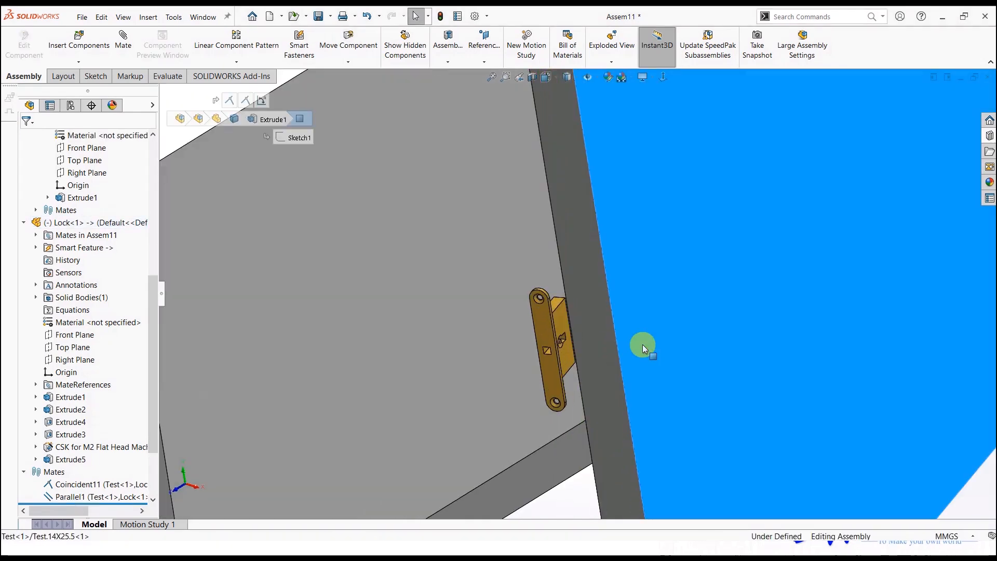
{"action": "scroll", "coordinate": [625, 339], "scroll_direction": "down", "scroll_amount": 3}
{"action": "scroll", "coordinate": [568, 357], "scroll_direction": "down", "scroll_amount": 2}
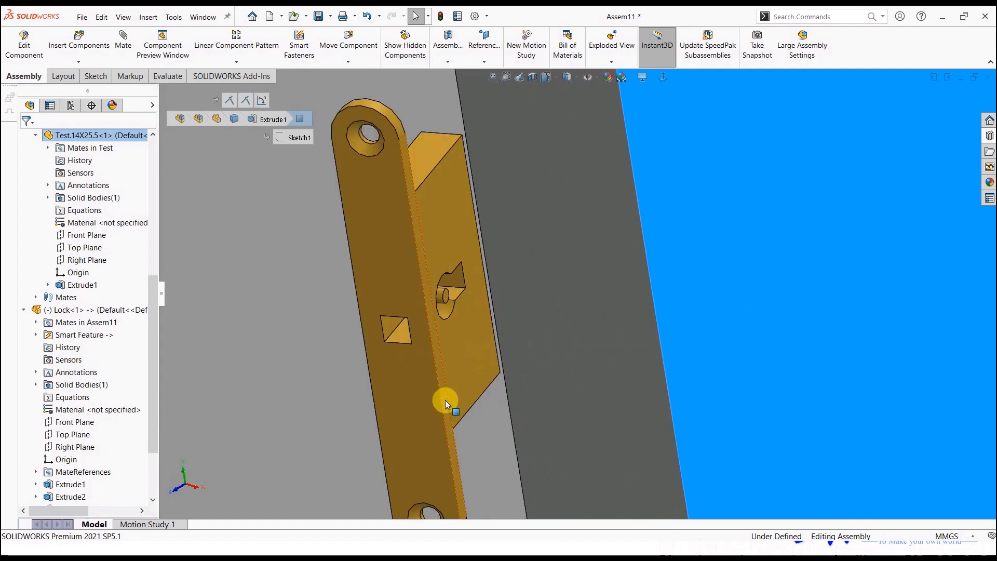
{"action": "left_click", "coordinate": [444, 399], "text": "ctrl"}
{"action": "scroll", "coordinate": [489, 422], "scroll_direction": "up", "scroll_amount": 1}
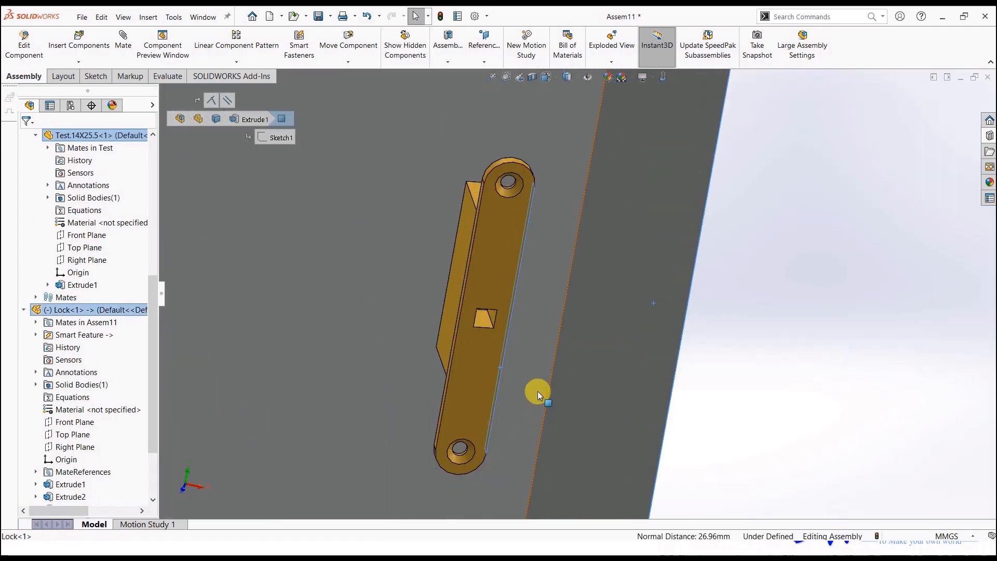
{"action": "scroll", "coordinate": [467, 379], "scroll_direction": "down", "scroll_amount": 5}
{"action": "left_click", "coordinate": [462, 381], "text": "ctrl"}
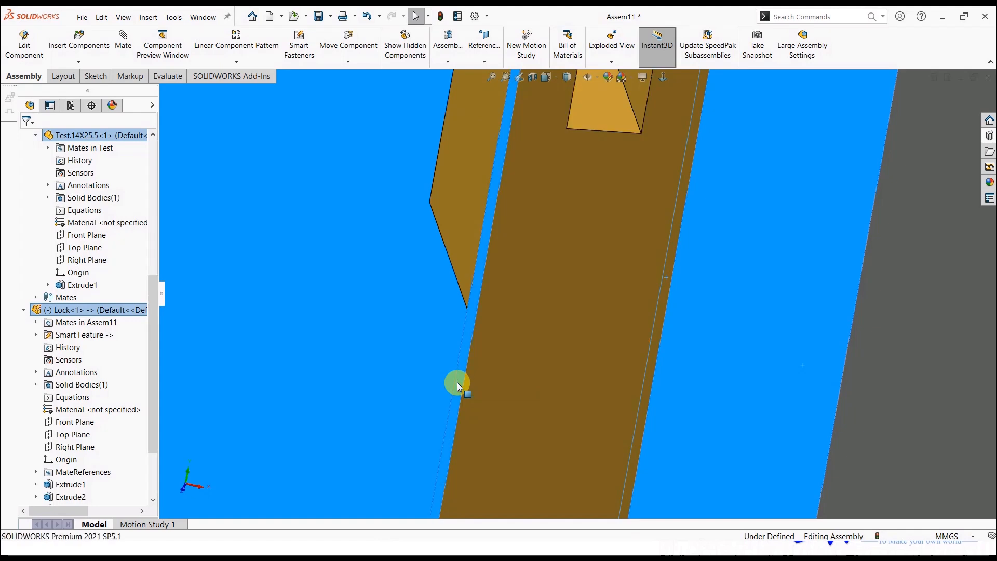
{"action": "left_click", "coordinate": [489, 373]}
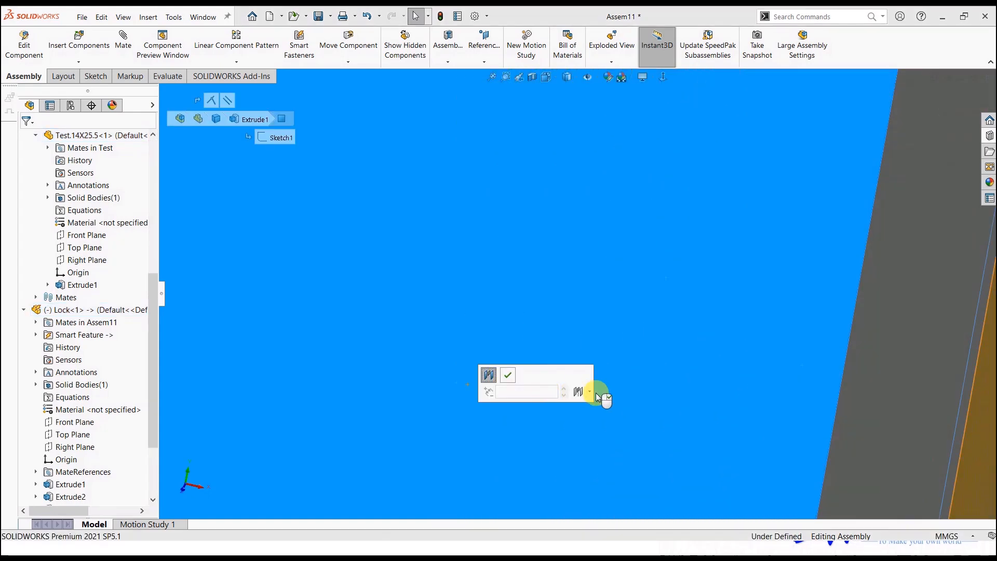
{"action": "left_click", "coordinate": [507, 374]}
{"action": "scroll", "coordinate": [587, 400], "scroll_direction": "up", "scroll_amount": 5}
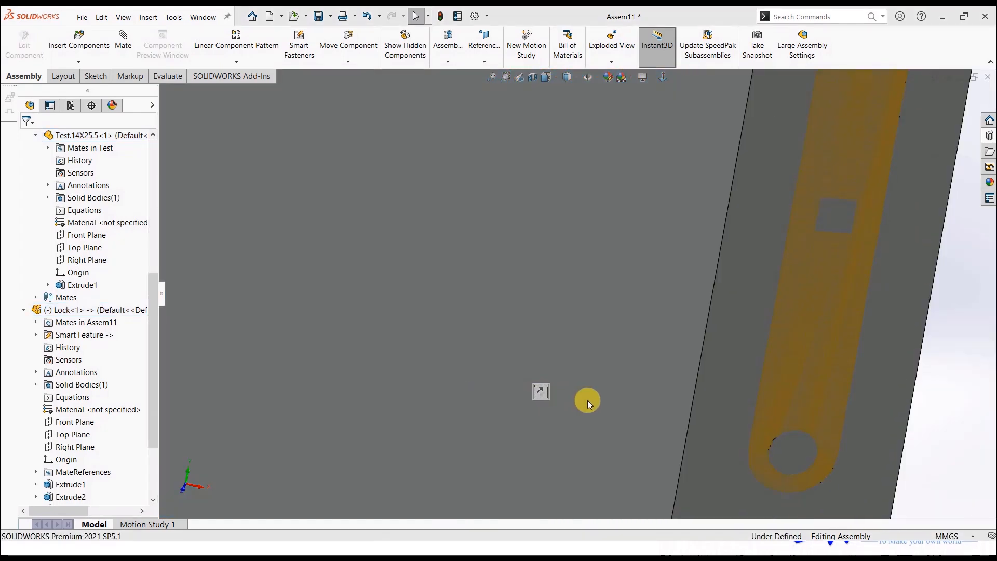
{"action": "middle_click_drag", "start_coordinate": [681, 362], "coordinate": [658, 348]}
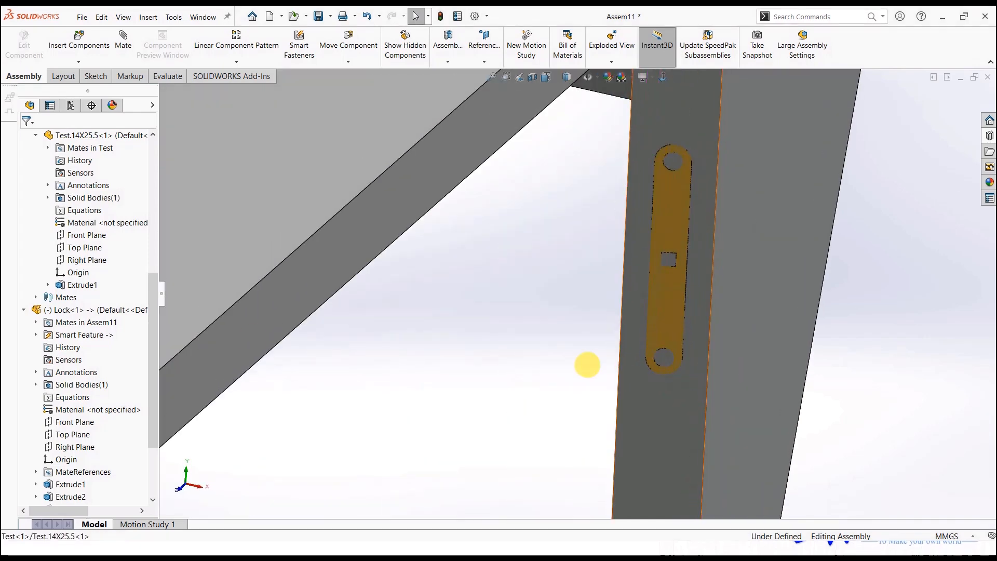
Collapse the Lock component and the Test subassembly in the assembly's feature tree.
{"action": "left_click", "coordinate": [23, 309]}
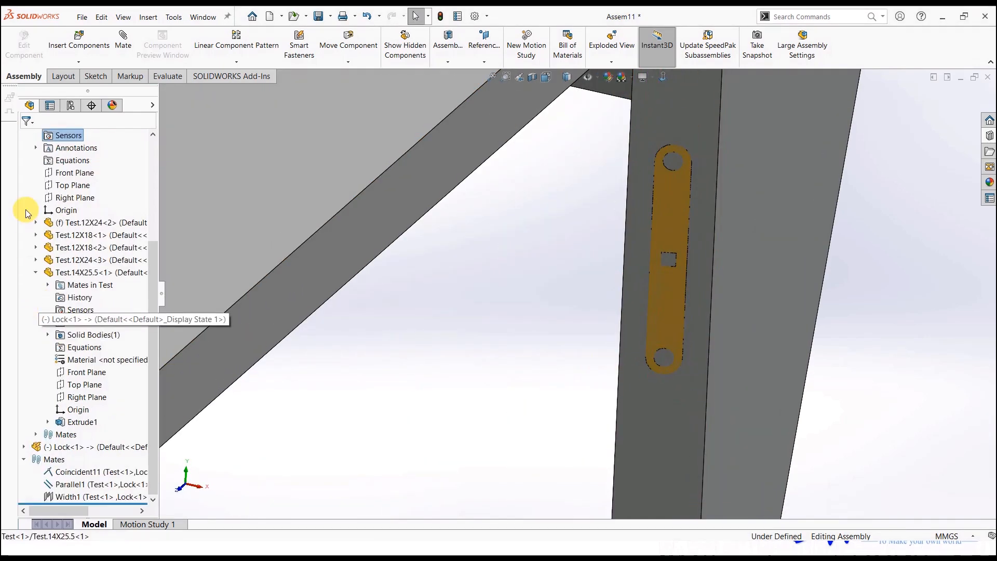
{"action": "scroll", "coordinate": [23, 259], "scroll_direction": "up", "scroll_amount": 4}
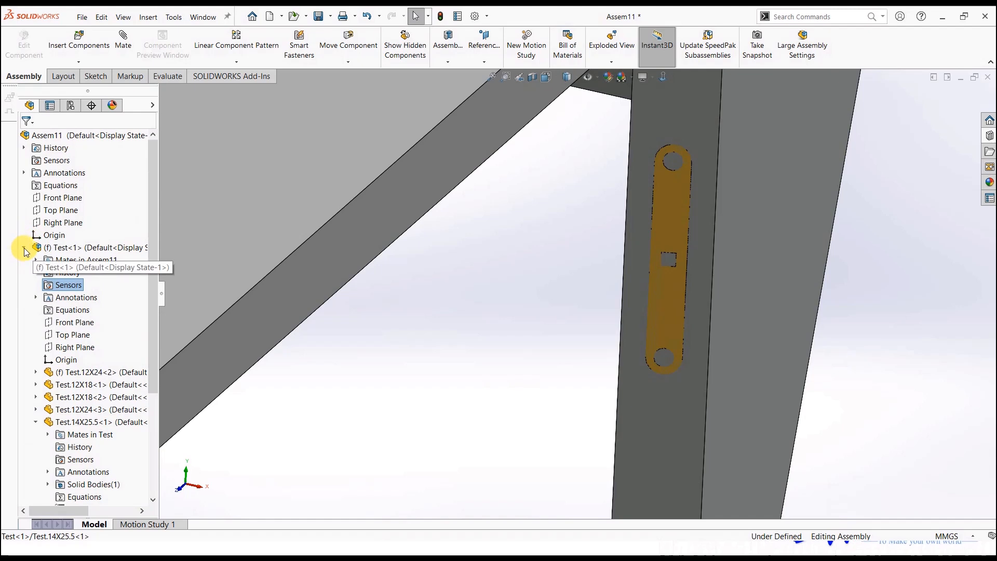
{"action": "left_click", "coordinate": [24, 247]}
{"action": "left_click", "coordinate": [25, 272]}
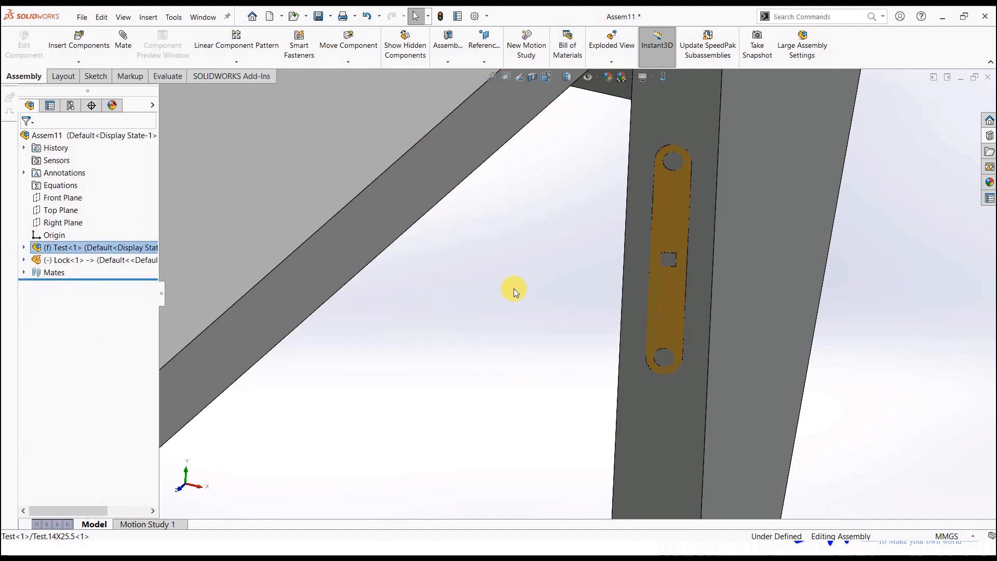
{"action": "left_click", "coordinate": [674, 299]}
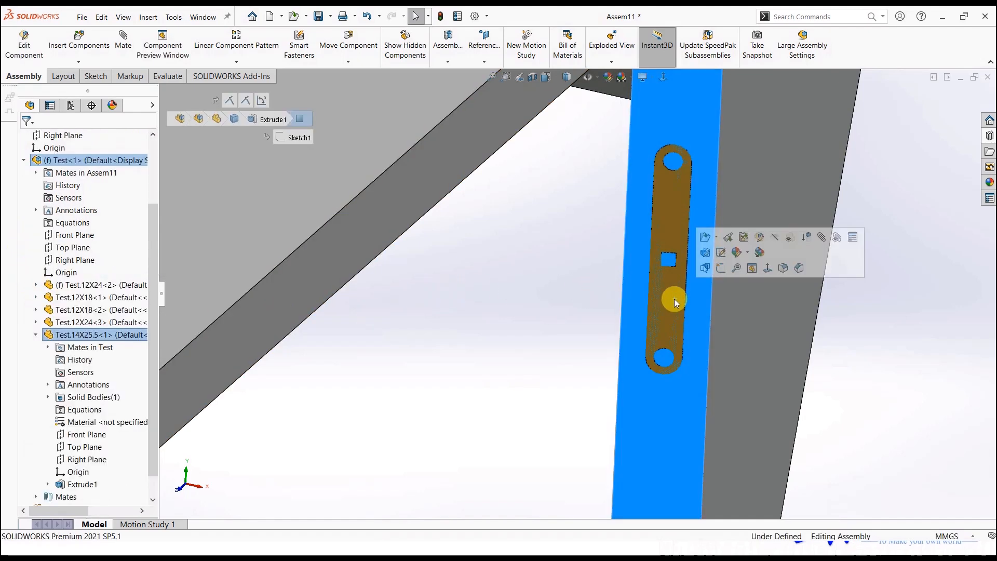
{"action": "left_click", "coordinate": [22, 163]}
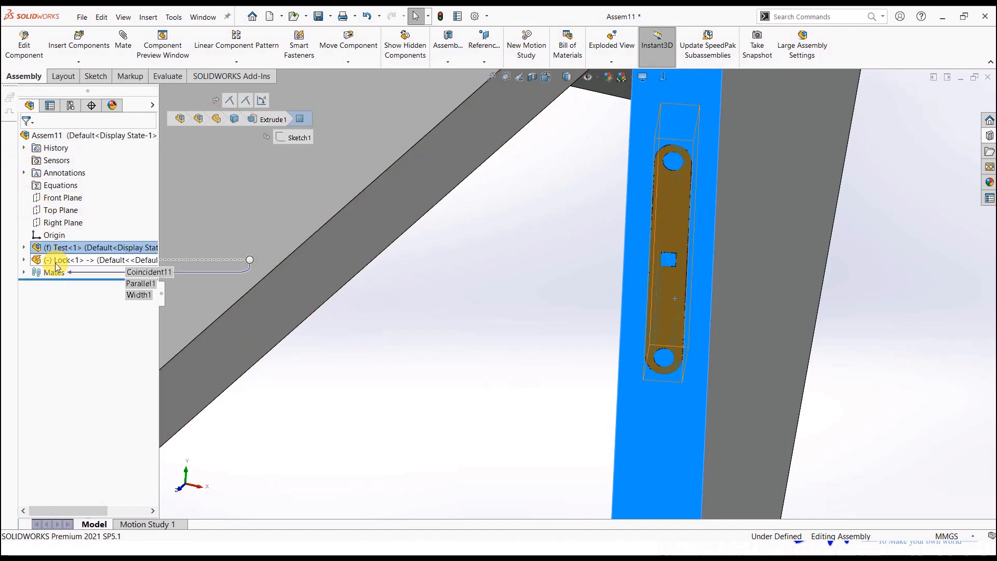
Insert the Lock's smart features, with all three cuts, the Key Plate and the Key, referencing the door panel's narrow edge face and large face.
{"action": "left_click", "coordinate": [57, 261]}
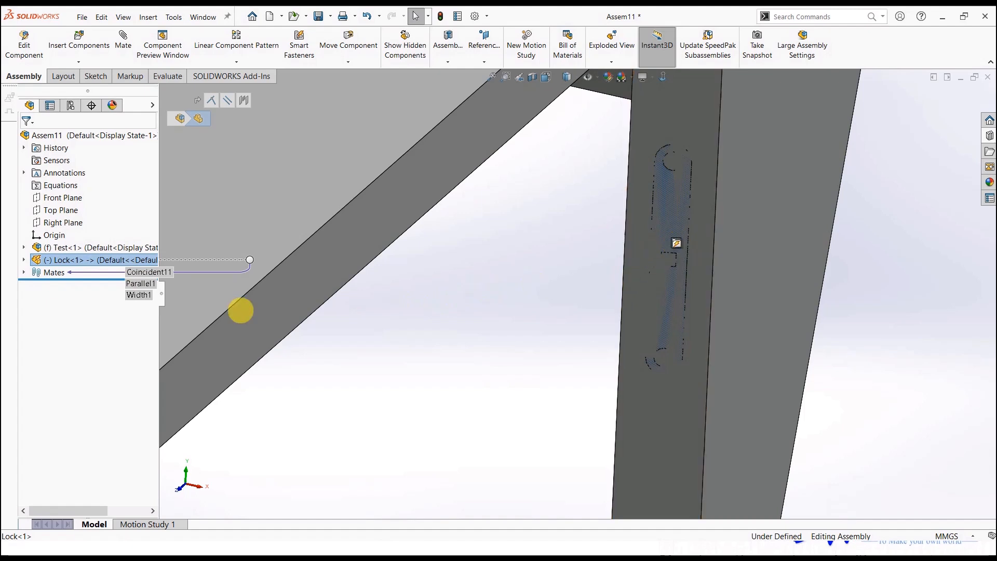
{"action": "right_click", "coordinate": [74, 261]}
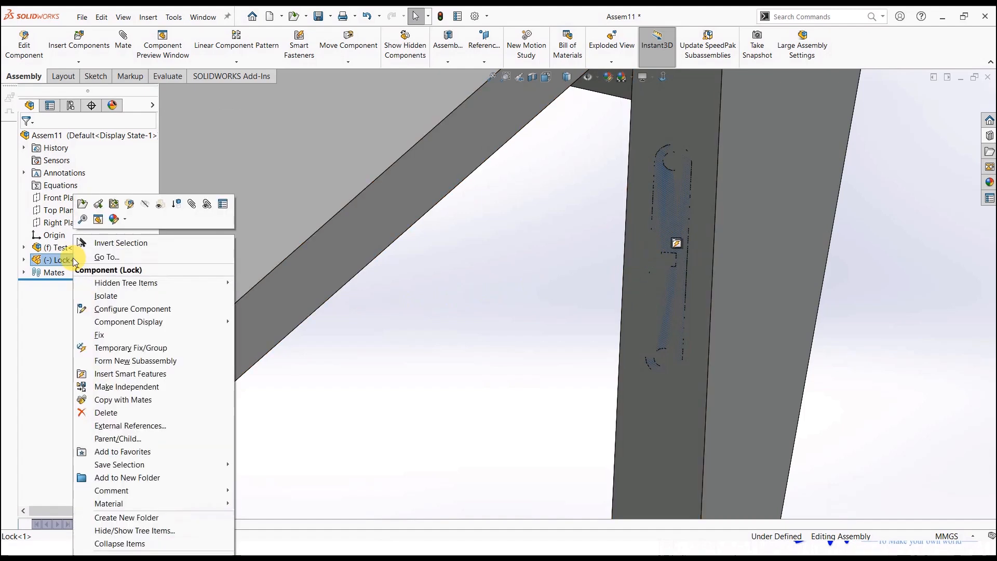
{"action": "left_click", "coordinate": [98, 374]}
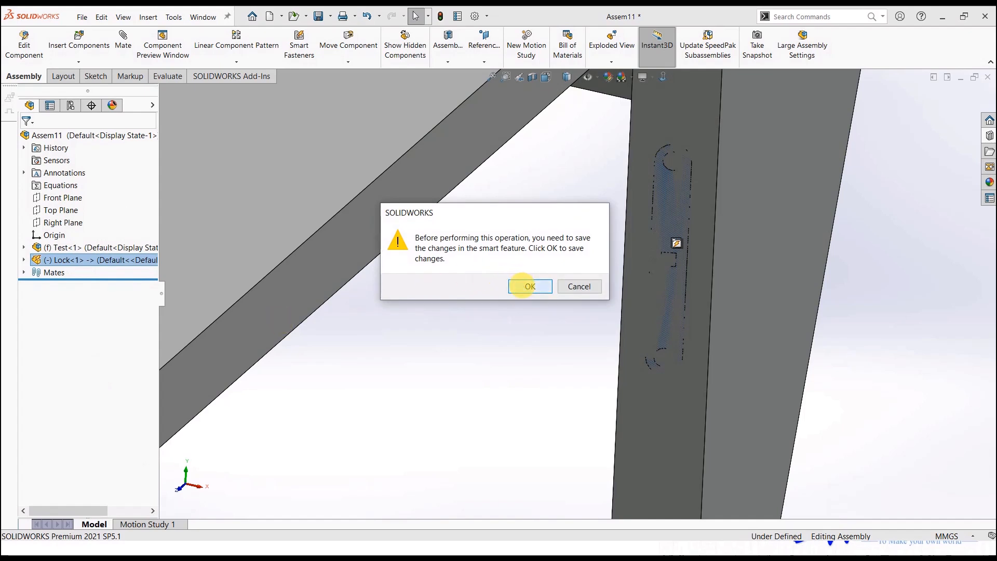
{"action": "left_click", "coordinate": [525, 289]}
{"action": "left_click", "coordinate": [528, 313]}
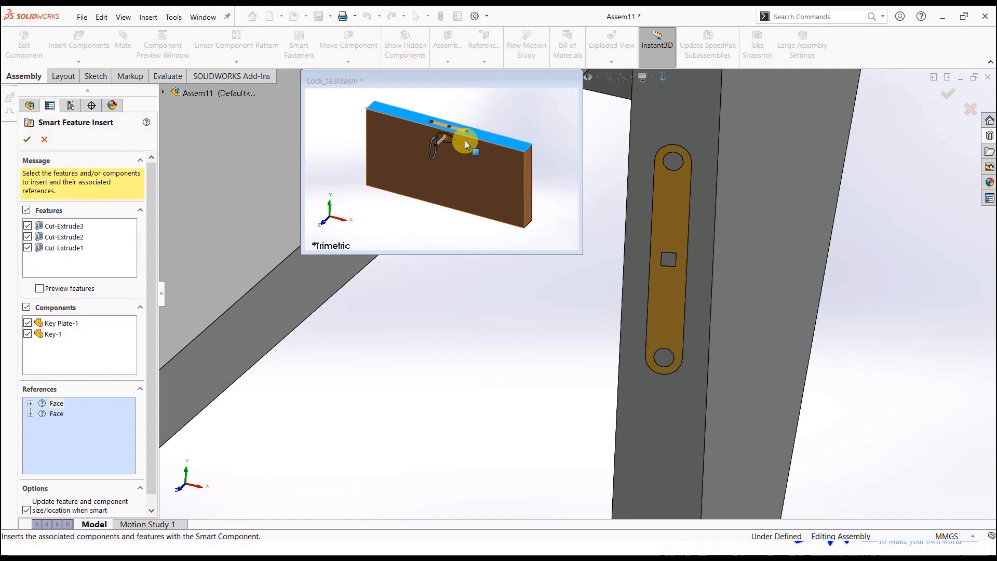
{"action": "left_click", "coordinate": [655, 409]}
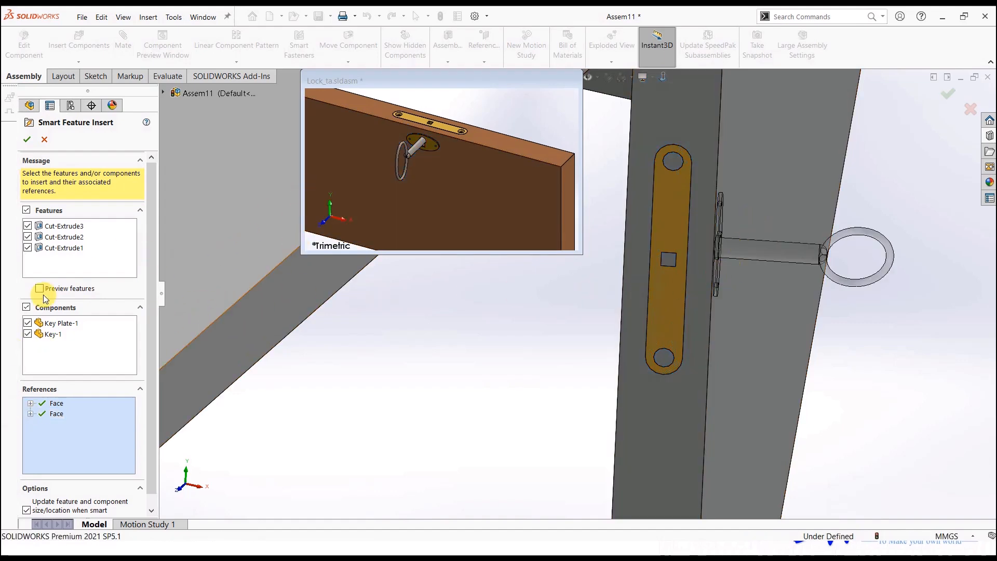
{"action": "left_click", "coordinate": [25, 141]}
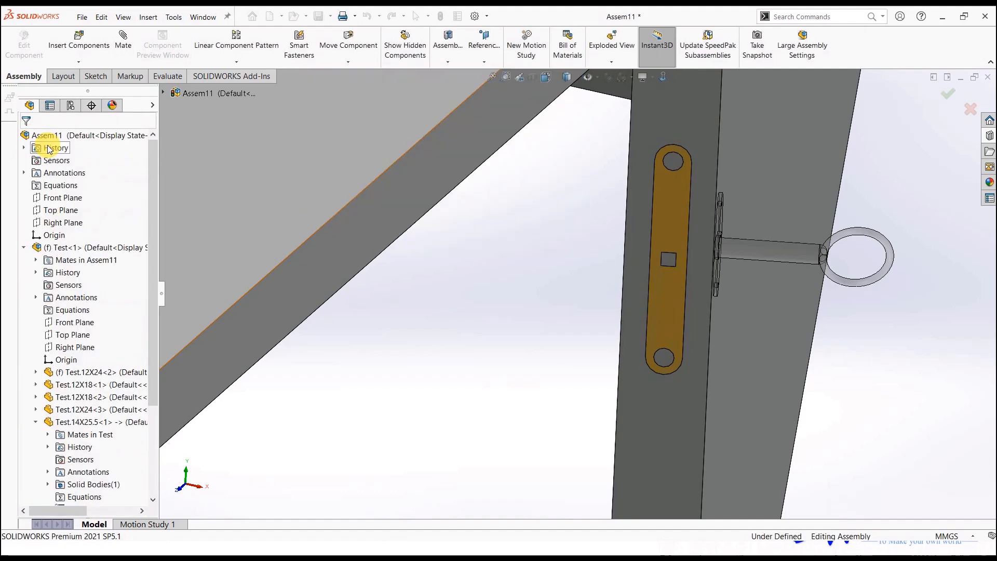
Examine the cuts in the door panel by temporarily hiding and reshowing the Lock and the Key.
{"action": "scroll", "coordinate": [602, 325], "scroll_direction": "up", "scroll_amount": 1}
{"action": "scroll", "coordinate": [740, 263], "scroll_direction": "down", "scroll_amount": 3}
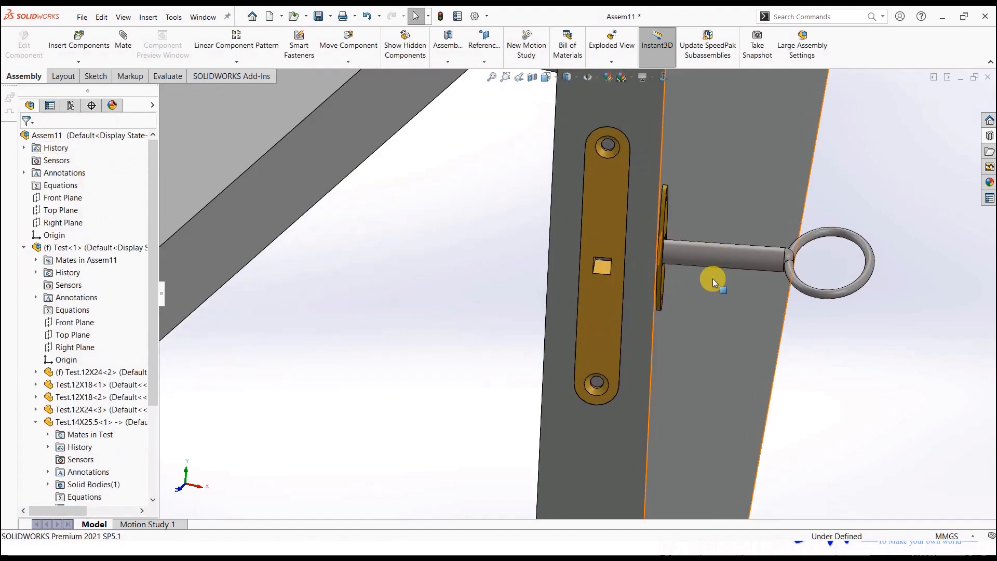
{"action": "key", "text": "Tab"}
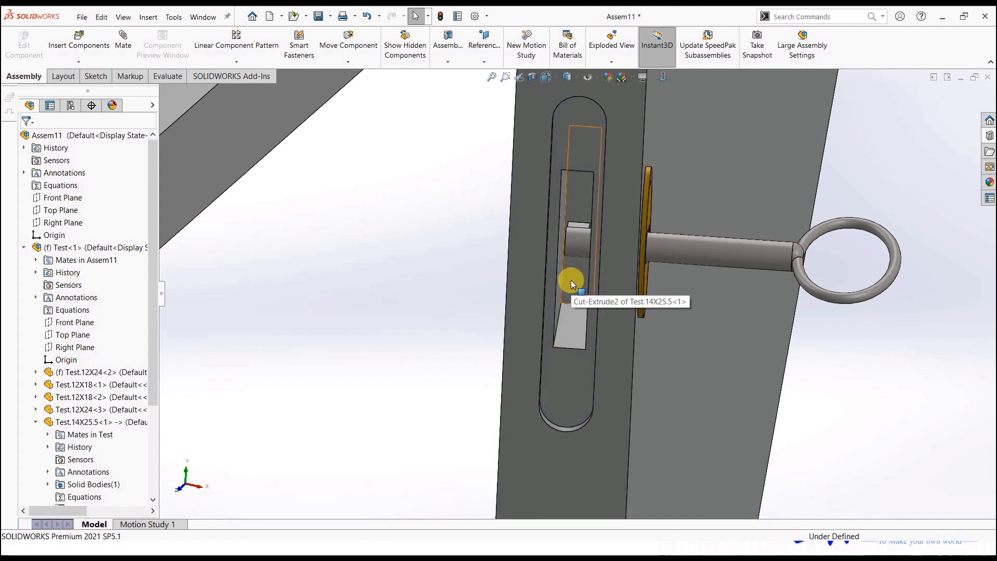
{"action": "key", "text": "shift+Tab"}
{"action": "middle_click_drag", "start_coordinate": [670, 269], "coordinate": [563, 288]}
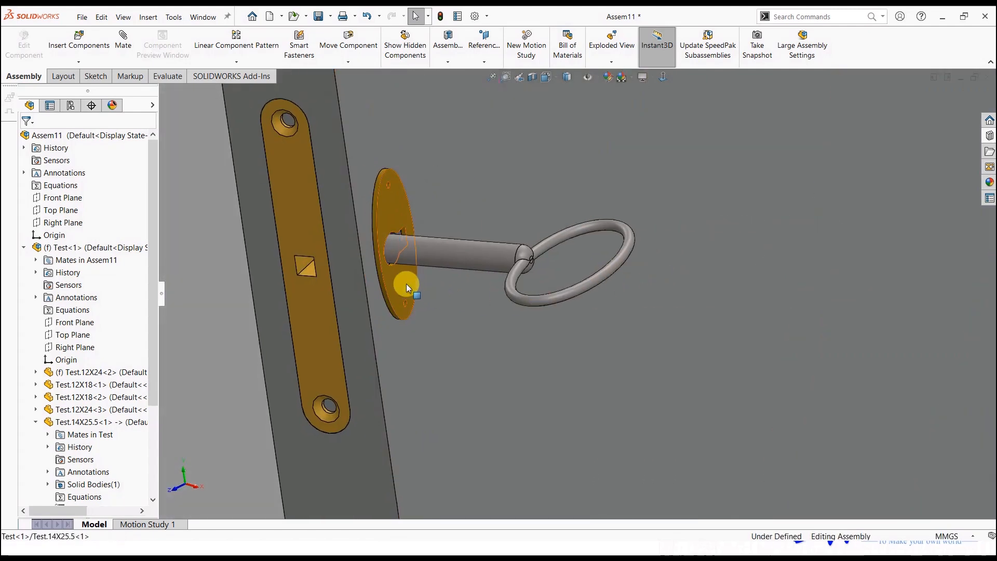
{"action": "key", "text": "Tab"}
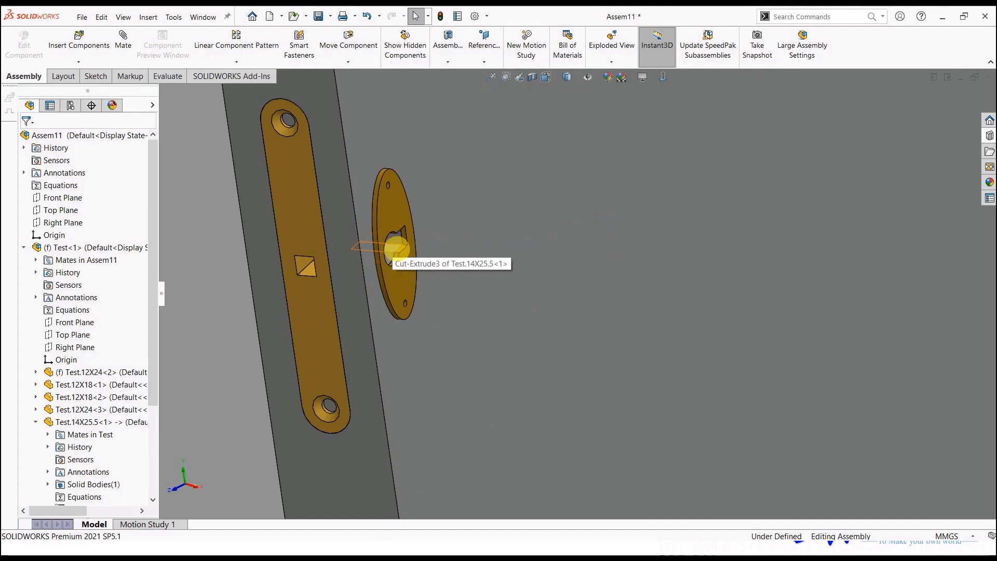
{"action": "key", "text": "shift+Tab"}
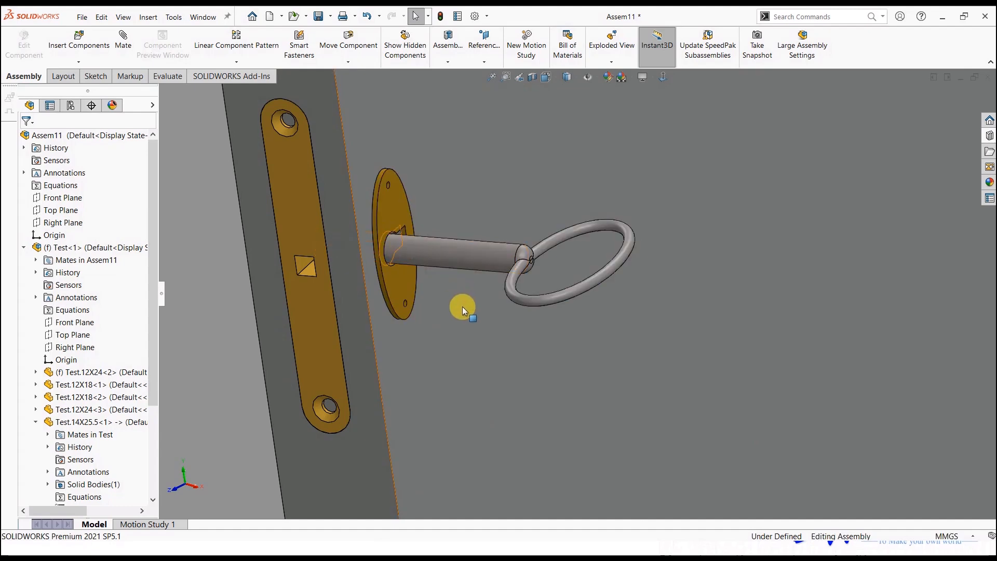
{"action": "scroll", "coordinate": [464, 316], "scroll_direction": "up", "scroll_amount": 2}
{"action": "scroll", "coordinate": [463, 323], "scroll_direction": "up", "scroll_amount": 3}
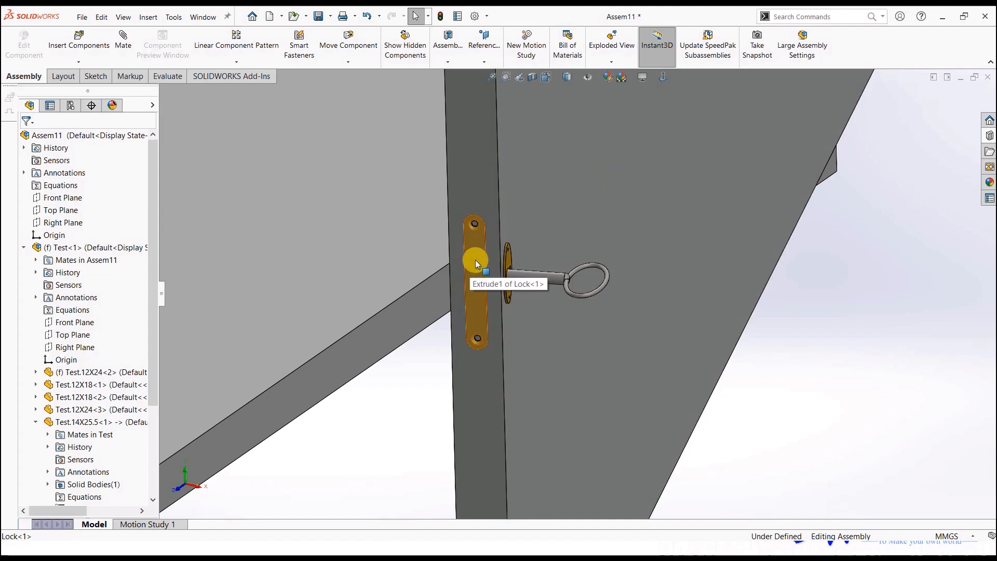
{"action": "scroll", "coordinate": [476, 262], "scroll_direction": "up", "scroll_amount": 3}
{"action": "scroll", "coordinate": [441, 301], "scroll_direction": "up", "scroll_amount": 2}
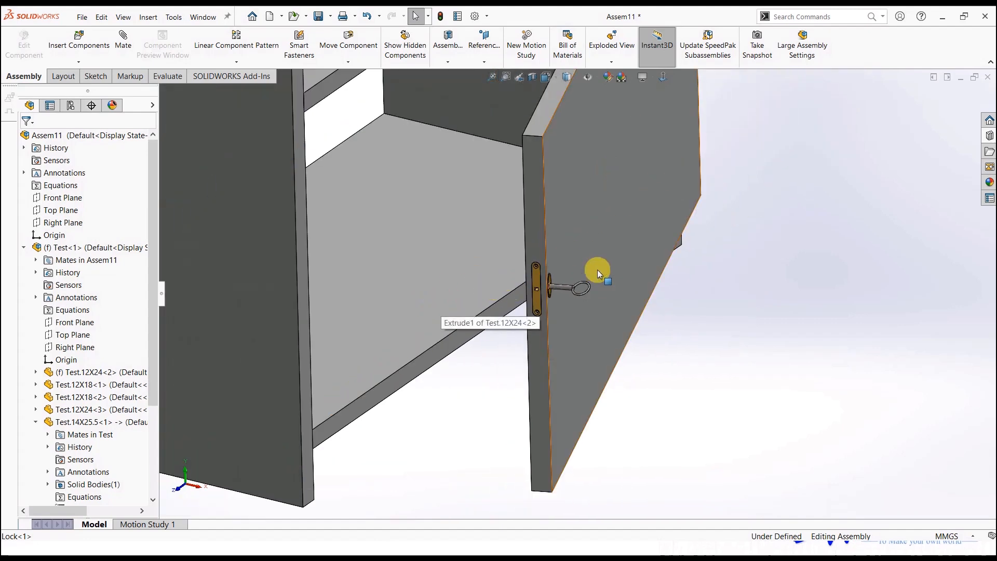
Close Assem11 and all the other open documents without saving their changes.
{"action": "left_click", "coordinate": [986, 79]}
{"action": "left_click", "coordinate": [253, 229]}
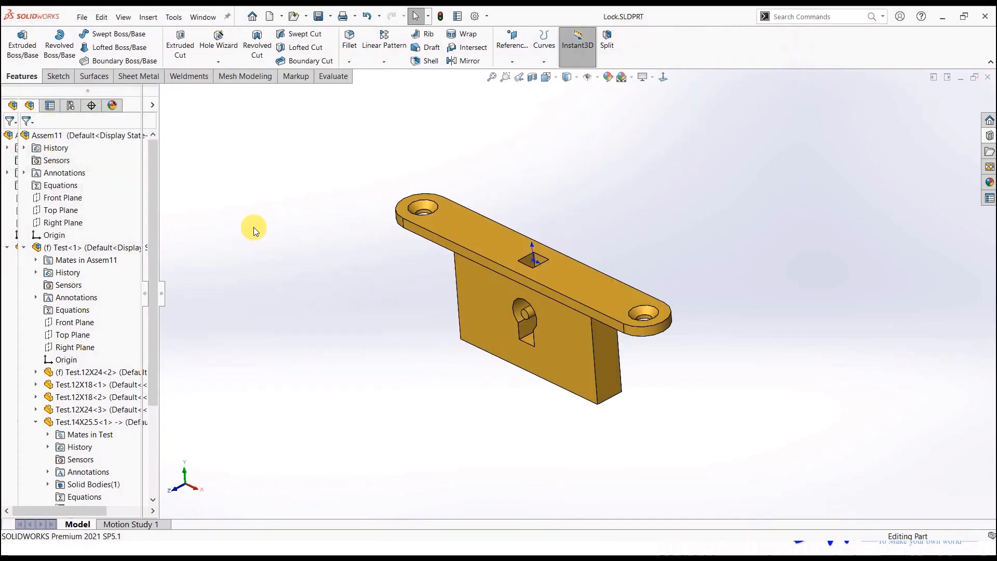
{"action": "left_click", "coordinate": [203, 20]}
{"action": "left_click", "coordinate": [227, 114]}
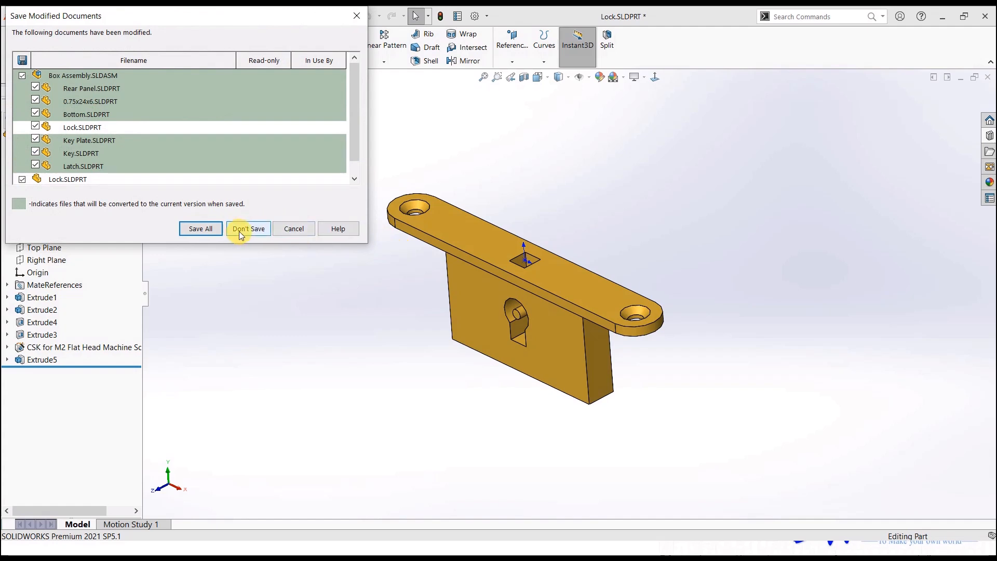
{"action": "left_click", "coordinate": [239, 229]}
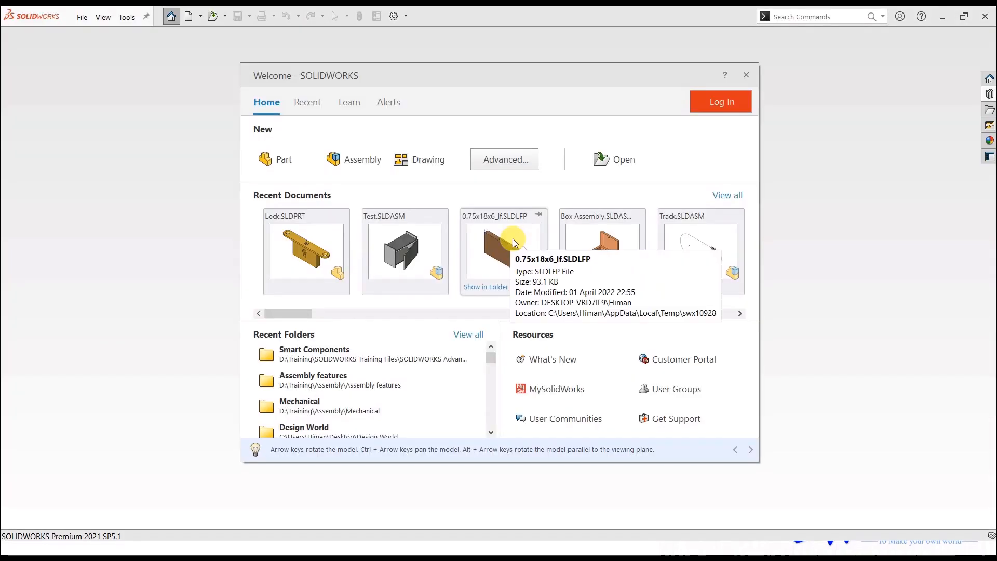
Open the recent assembly Assem2.SLDASM and display Motion Study 1 with its timeline expanded.
{"action": "scroll", "coordinate": [513, 239], "scroll_direction": "down", "scroll_amount": 1}
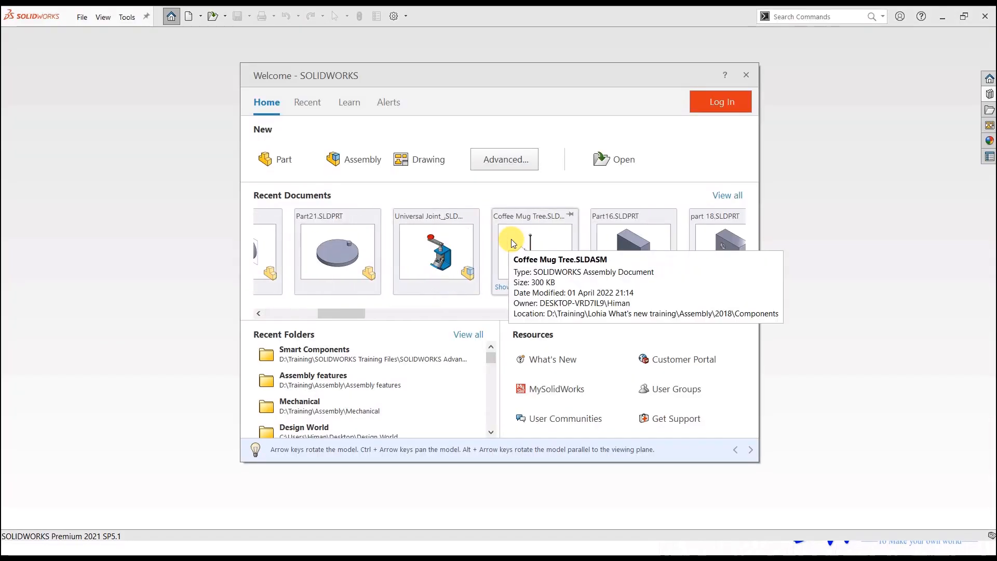
{"action": "scroll", "coordinate": [469, 254], "scroll_direction": "down", "scroll_amount": 4}
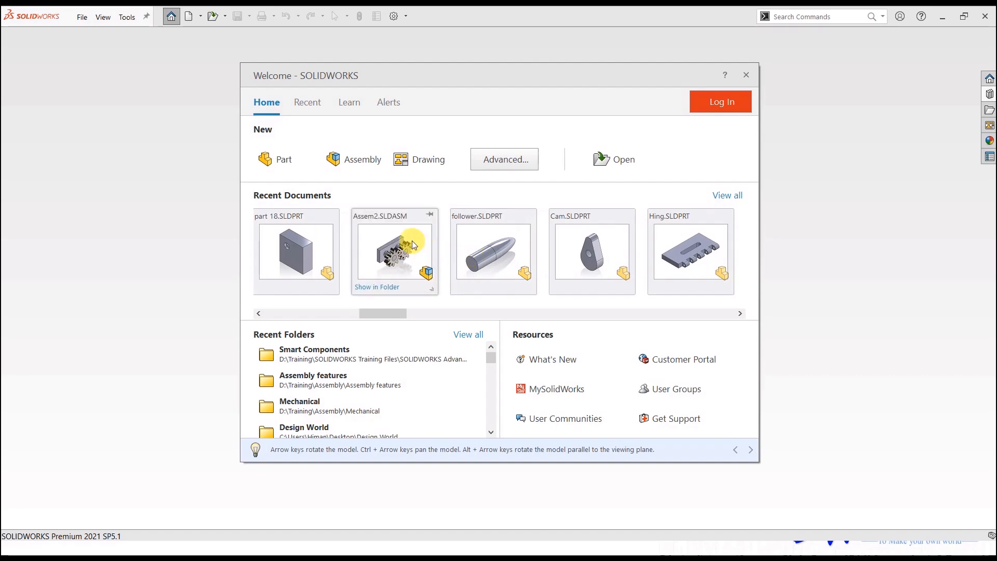
{"action": "left_click", "coordinate": [412, 241]}
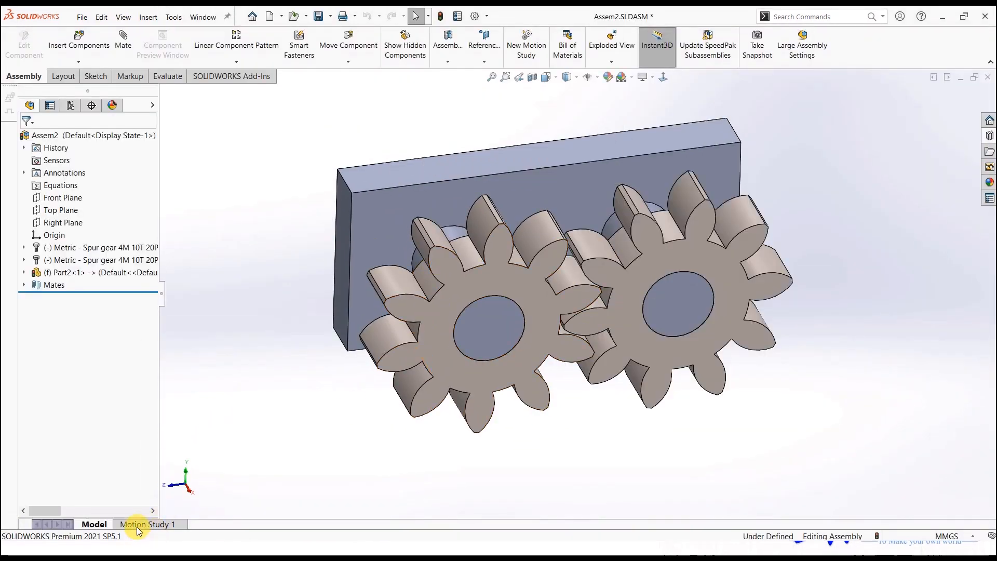
{"action": "left_click", "coordinate": [138, 525]}
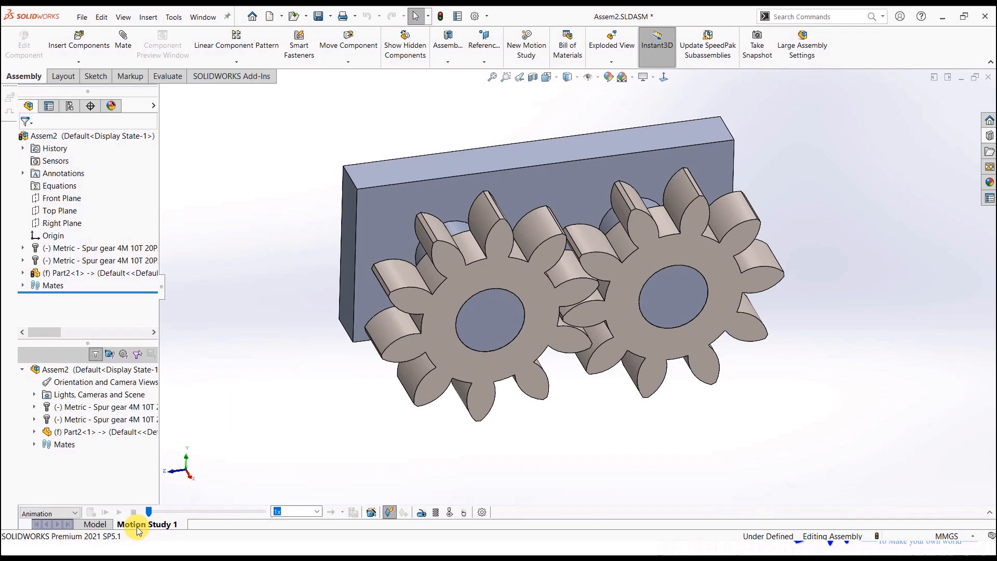
{"action": "left_click", "coordinate": [989, 513]}
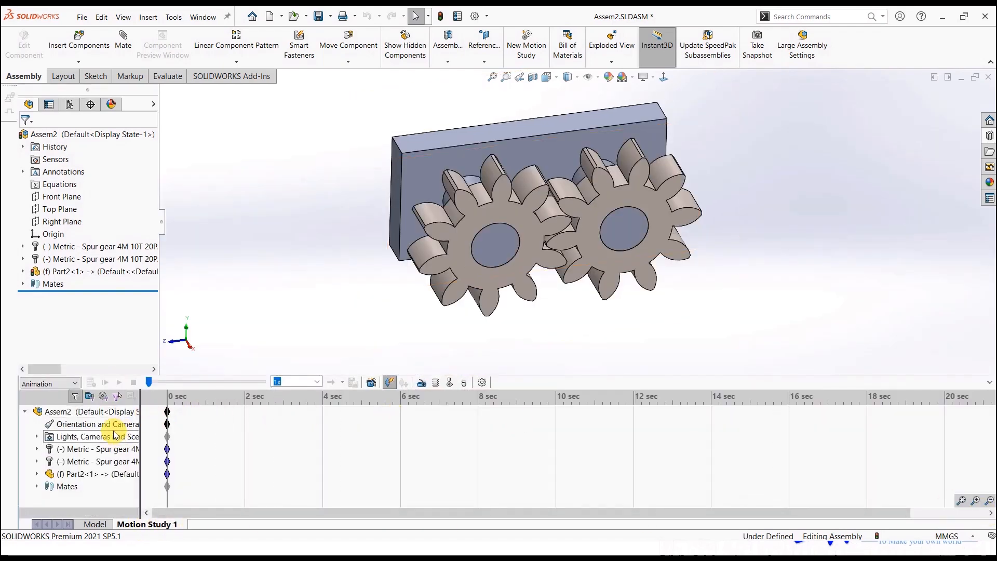
Review the animation types offered by the Animation Wizard and cancel it.
{"action": "left_click", "coordinate": [369, 383]}
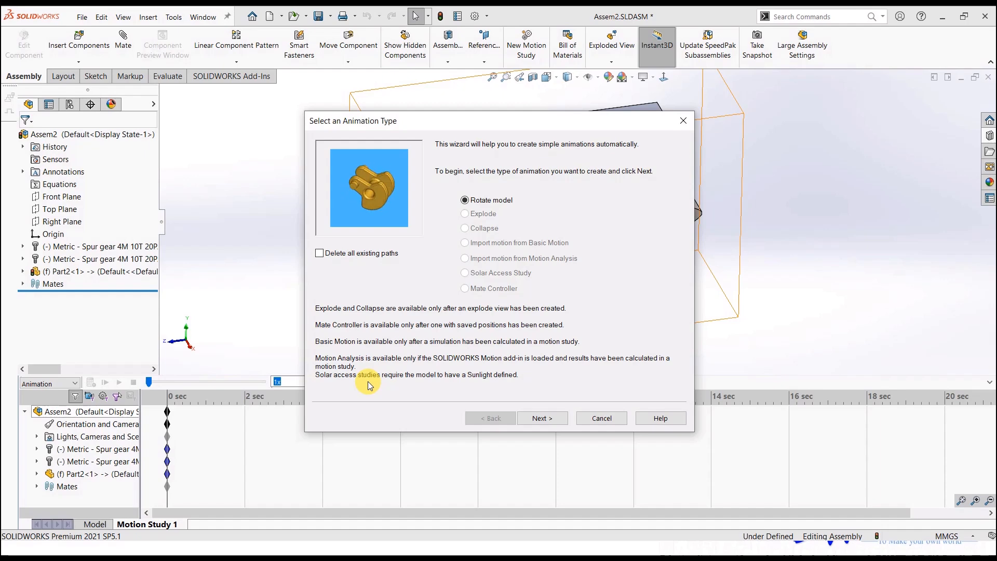
{"action": "left_click", "coordinate": [580, 419]}
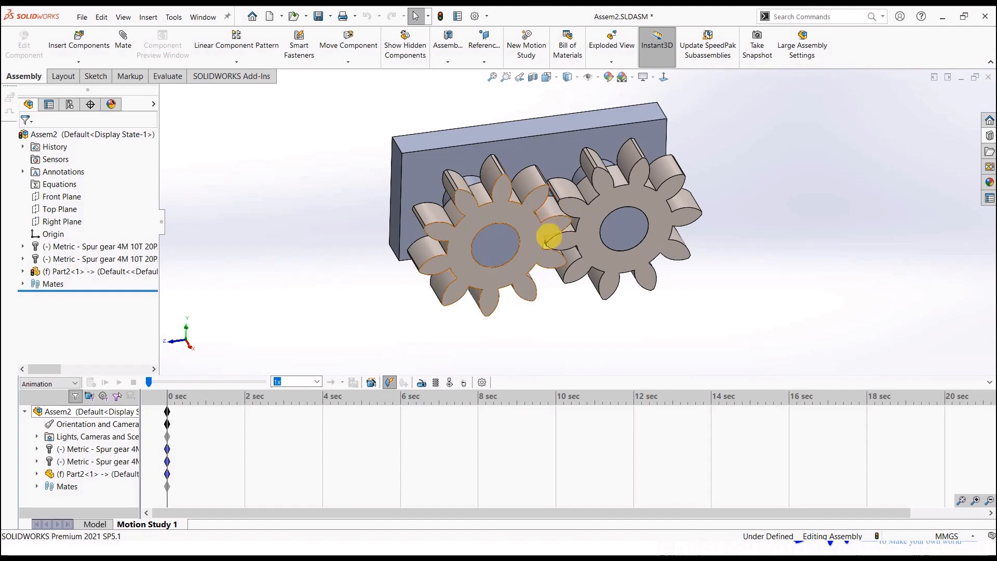
Add a rotary motor on the shaft face behind the first spur gear, with its reversed direction and relative component taken from that gear.
{"action": "scroll", "coordinate": [480, 175], "scroll_direction": "up", "scroll_amount": 1}
{"action": "scroll", "coordinate": [483, 172], "scroll_direction": "down", "scroll_amount": 2}
{"action": "scroll", "coordinate": [648, 273], "scroll_direction": "down", "scroll_amount": 1}
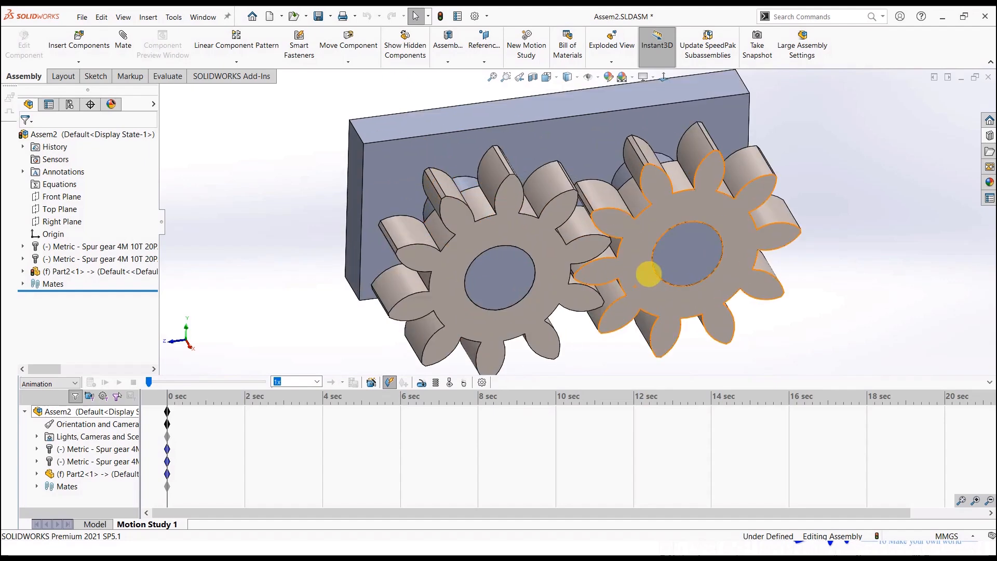
{"action": "scroll", "coordinate": [623, 281], "scroll_direction": "up", "scroll_amount": 1}
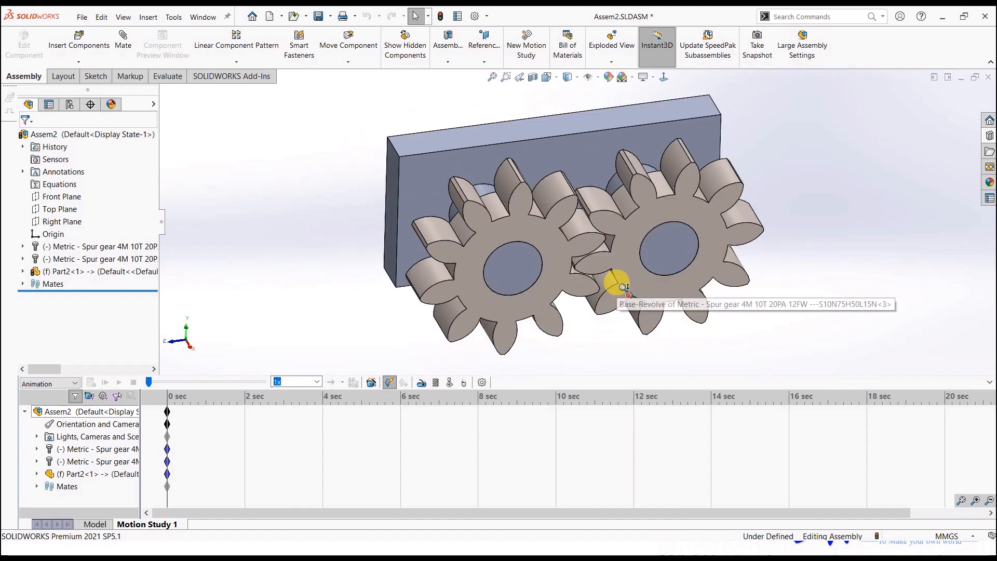
{"action": "left_click", "coordinate": [423, 383]}
{"action": "middle_click_drag", "start_coordinate": [463, 239], "coordinate": [441, 235]}
{"action": "left_click", "coordinate": [429, 211]}
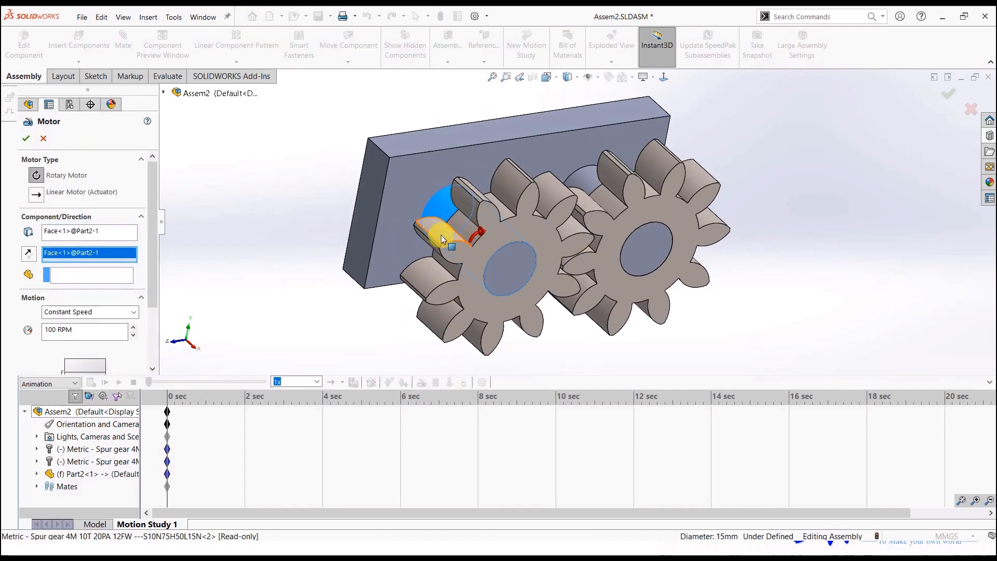
{"action": "left_click", "coordinate": [524, 234]}
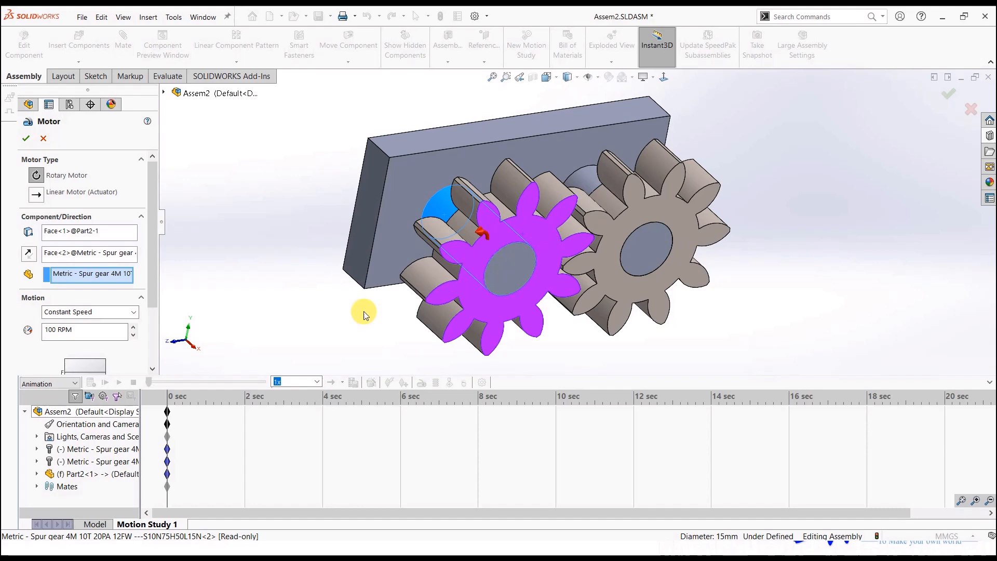
{"action": "middle_click_drag", "start_coordinate": [269, 311], "coordinate": [262, 307]}
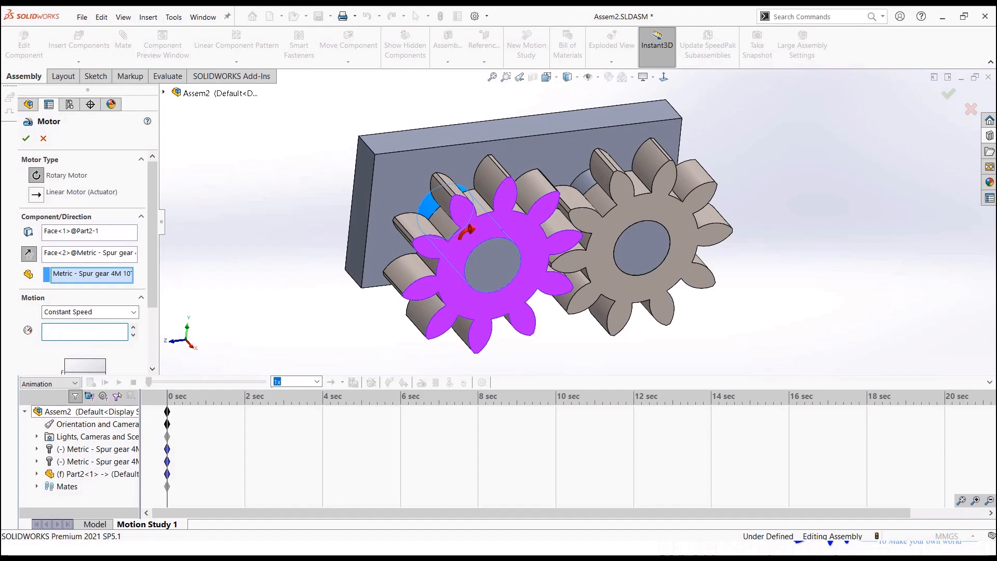
Set the rotary motor to Constant Speed at 20 RPM and accept the motor.
{"action": "left_click", "coordinate": [122, 313]}
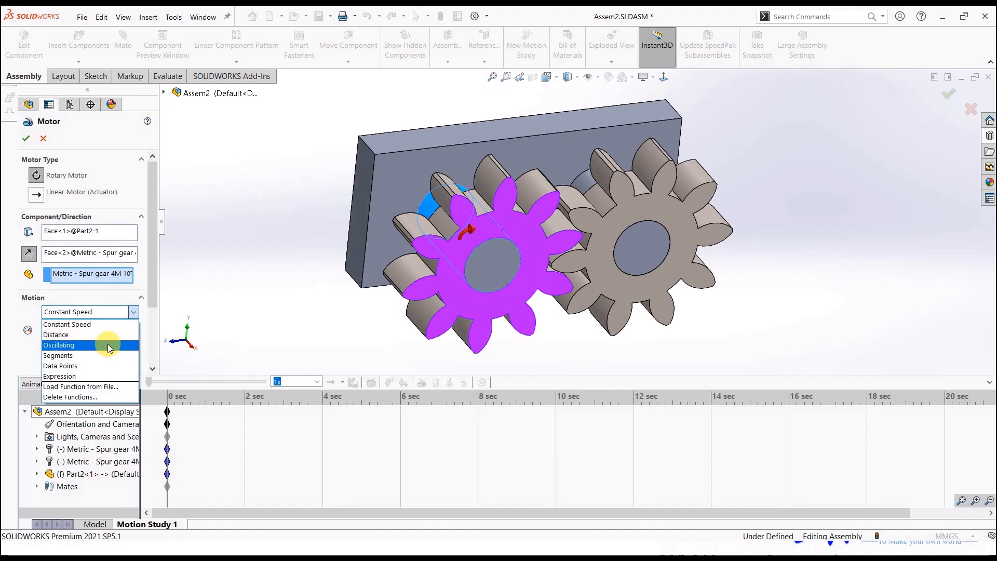
{"action": "left_click", "coordinate": [100, 355]}
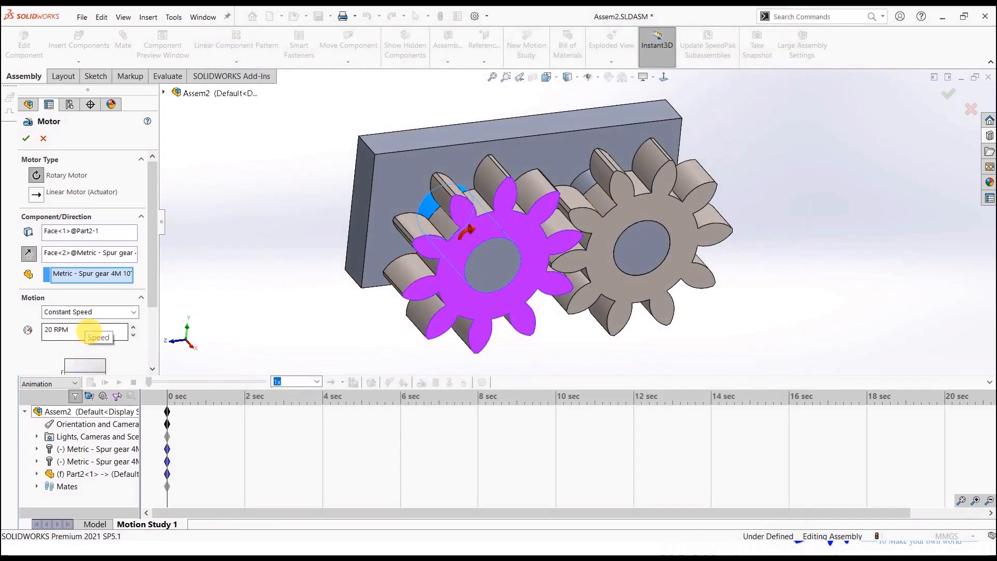
{"action": "left_click", "coordinate": [21, 140]}
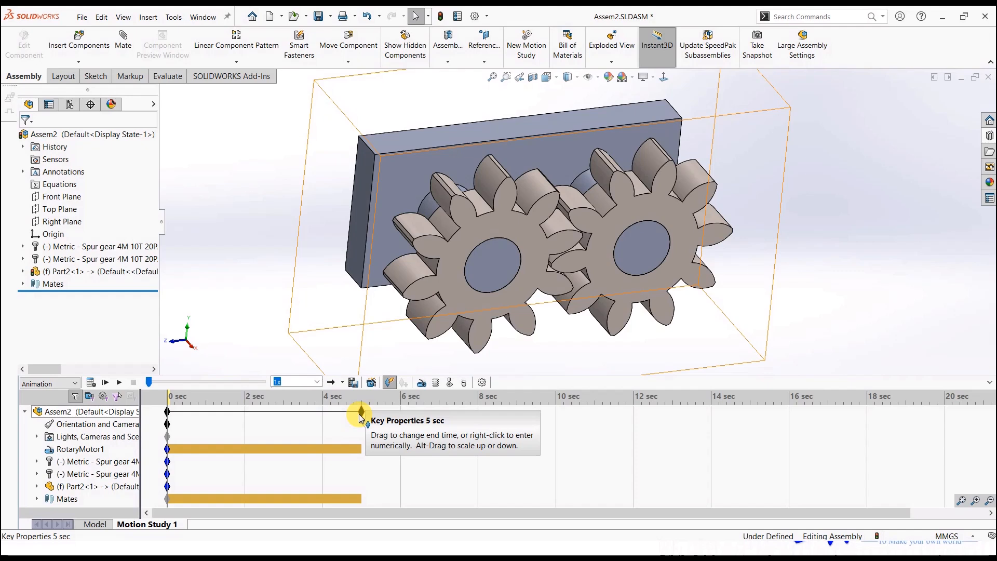
Calculate Motion Study 1 with its current study properties and play the gear animation from the start.
{"action": "left_click", "coordinate": [90, 384]}
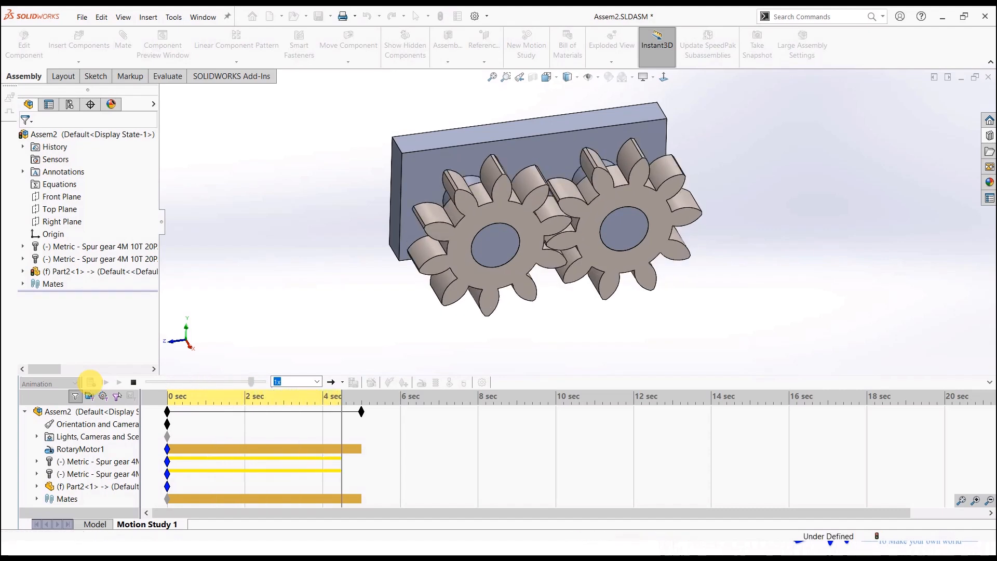
{"action": "left_click", "coordinate": [482, 383]}
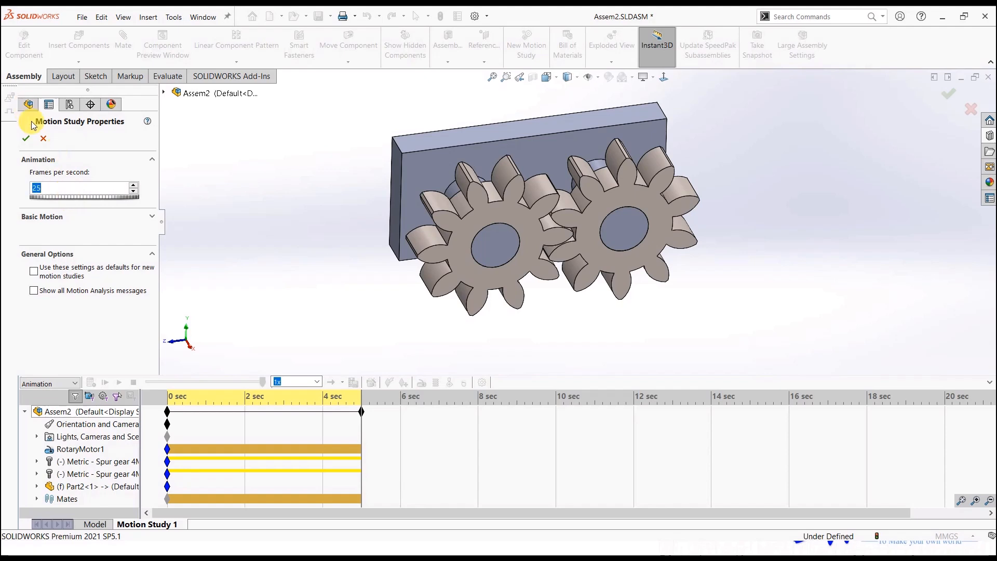
{"action": "left_click", "coordinate": [25, 137]}
{"action": "left_click", "coordinate": [91, 382]}
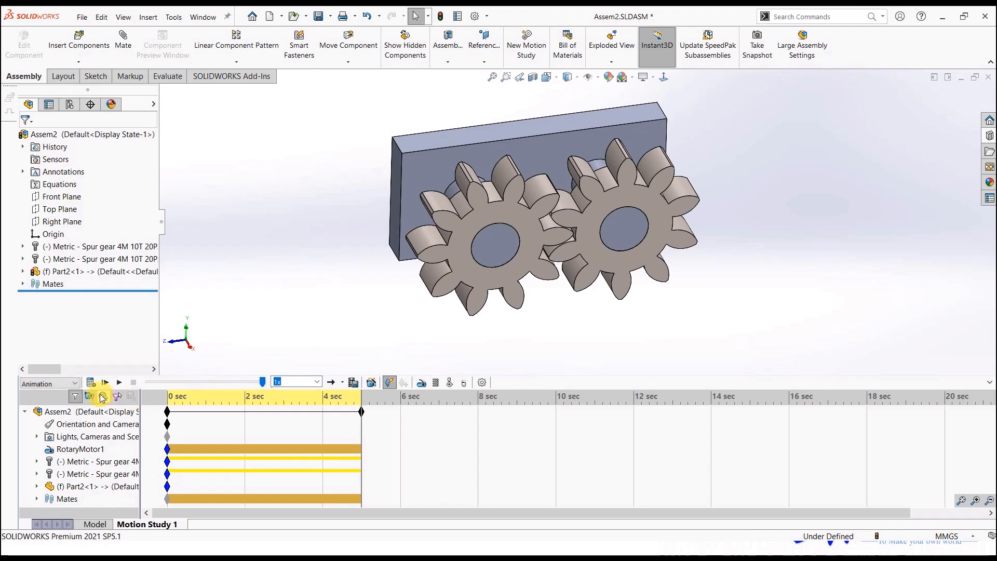
{"action": "left_click", "coordinate": [105, 382]}
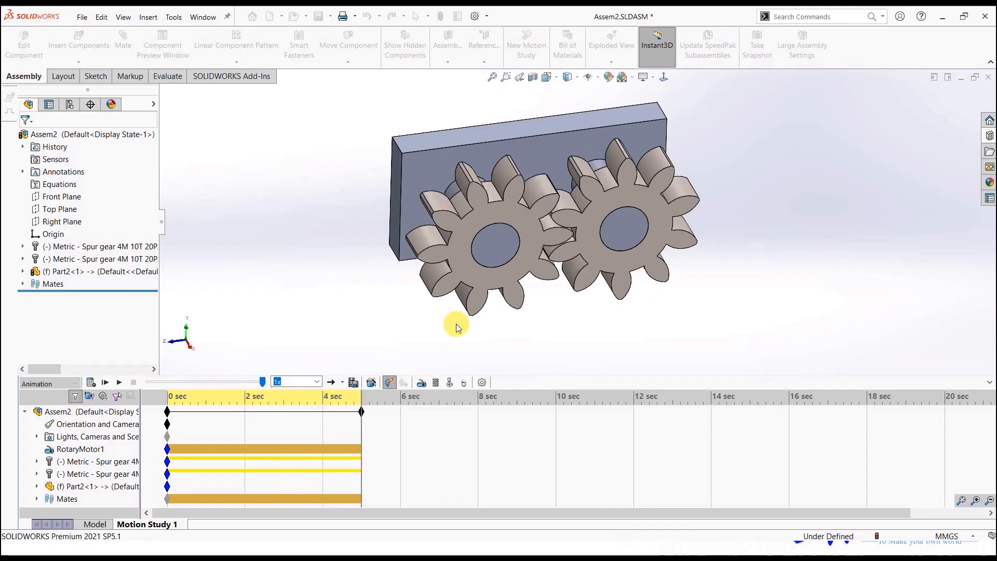
Add a Rotate model animation with the Animation Wizard: Y-axis, 3 clockwise rotations, 3 seconds duration, starting at 5 seconds.
{"action": "left_click", "coordinate": [371, 382]}
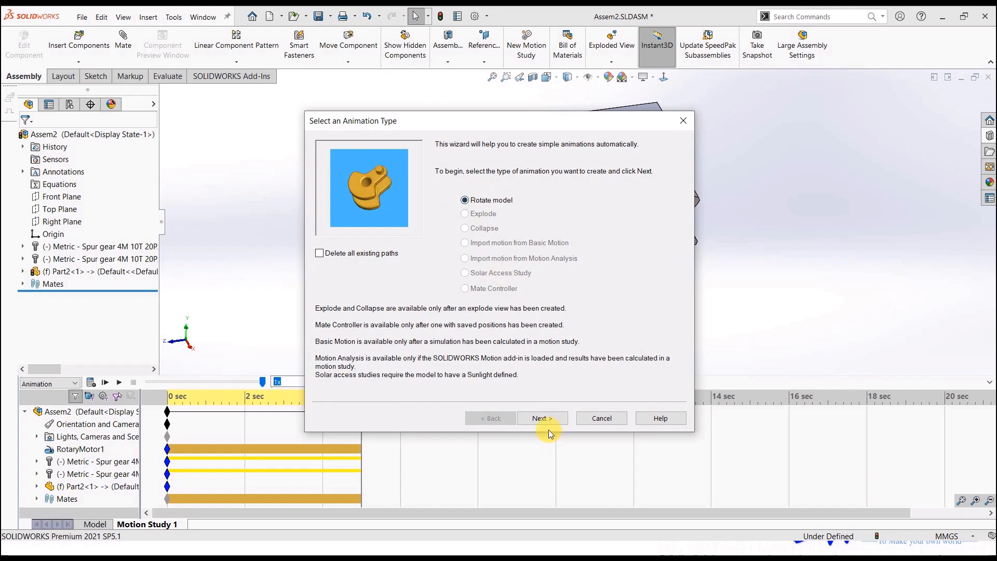
{"action": "left_click", "coordinate": [542, 418]}
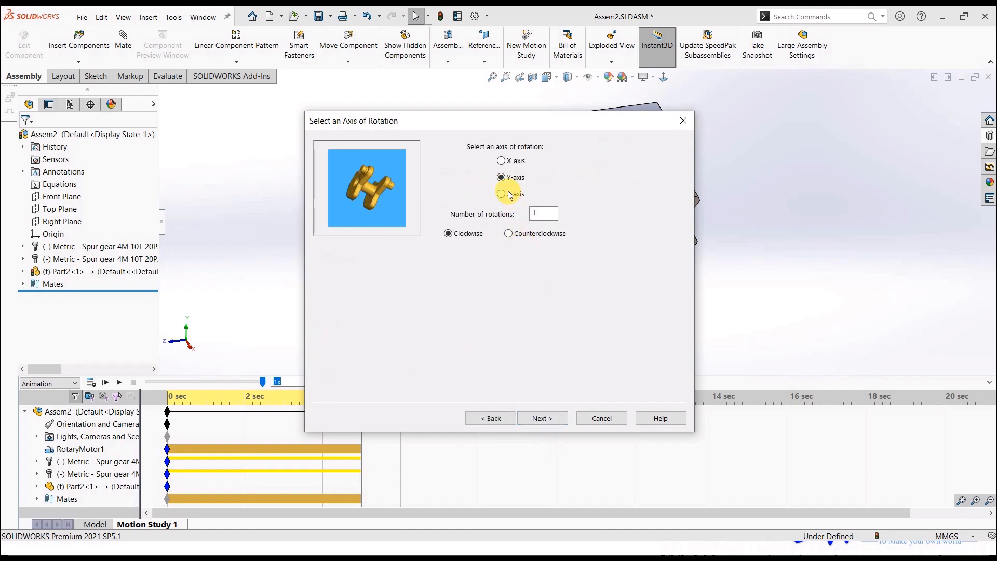
{"action": "double_click", "coordinate": [540, 223]}
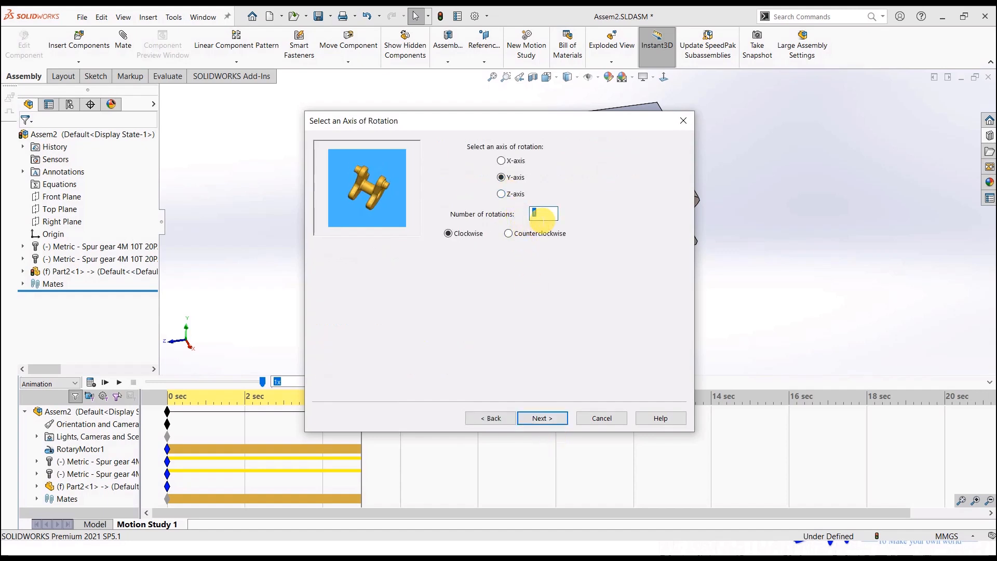
{"action": "type", "text": "3"}
{"action": "left_click", "coordinate": [542, 418]}
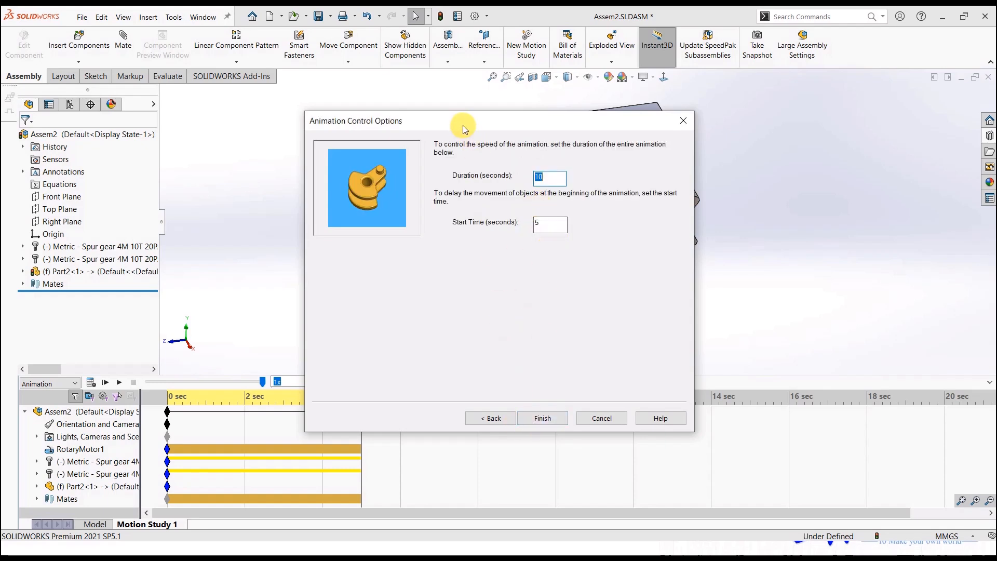
{"action": "left_click_drag", "start_coordinate": [462, 126], "coordinate": [593, 137]}
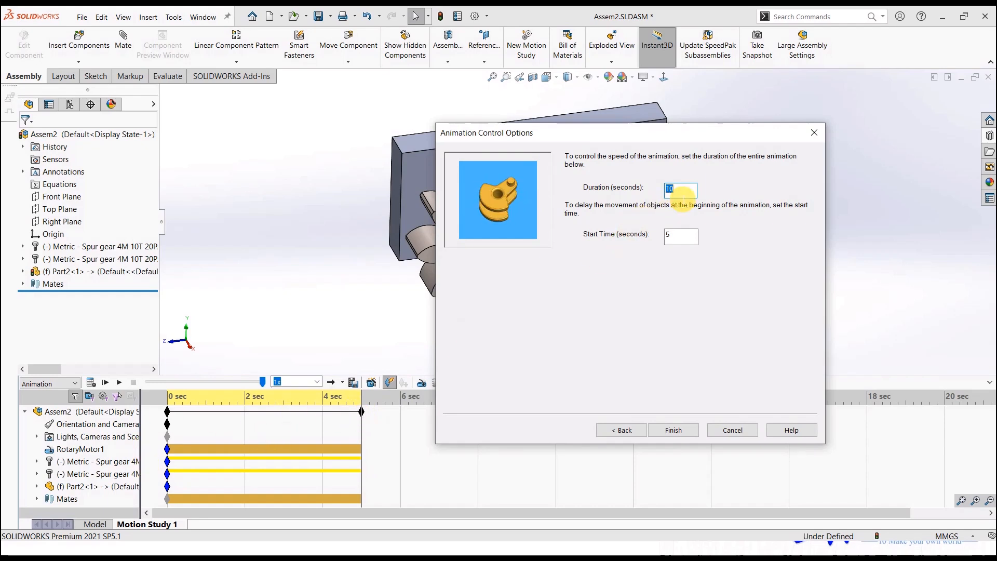
{"action": "type", "text": "3"}
{"action": "left_click", "coordinate": [674, 429]}
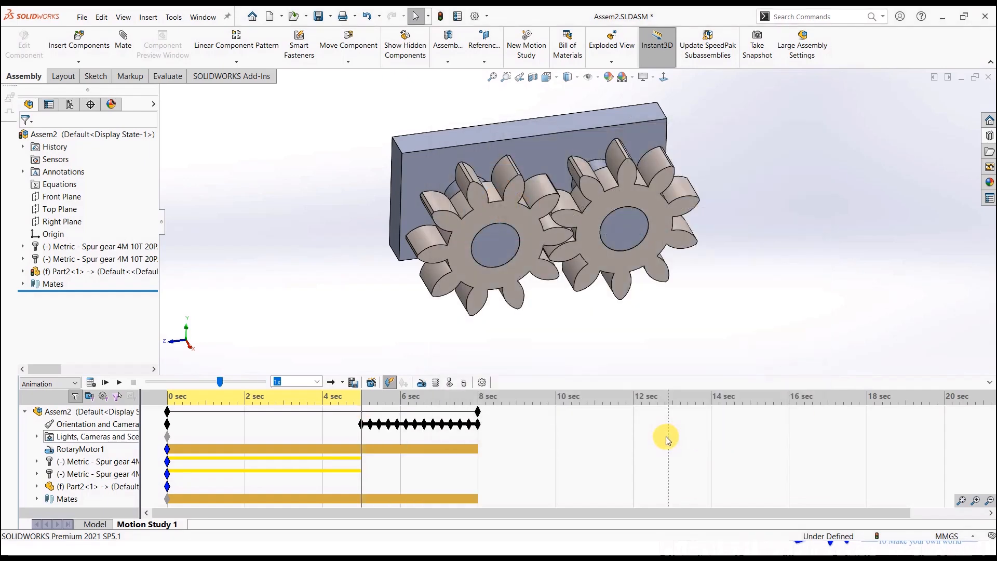
Recalculate the motion study including the model rotation and play it back from the start.
{"action": "left_click", "coordinate": [92, 382]}
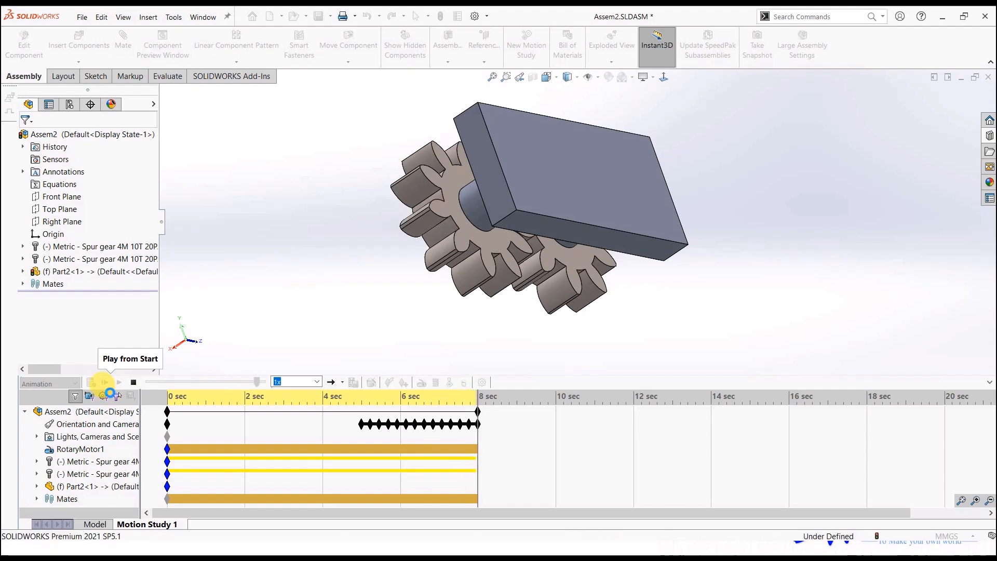
{"action": "left_click", "coordinate": [106, 383]}
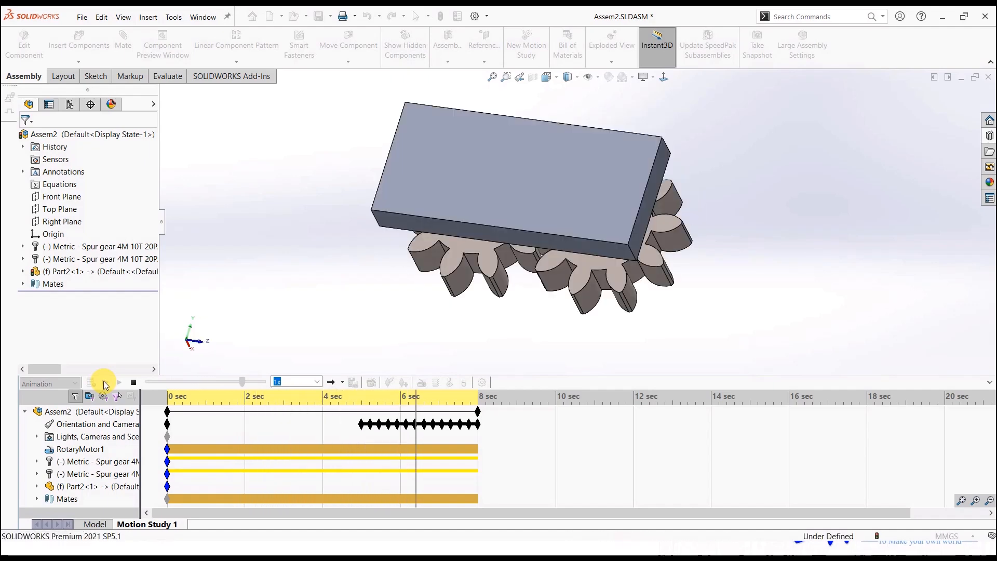
{"action": "left_click", "coordinate": [133, 382]}
{"action": "left_click", "coordinate": [427, 419]}
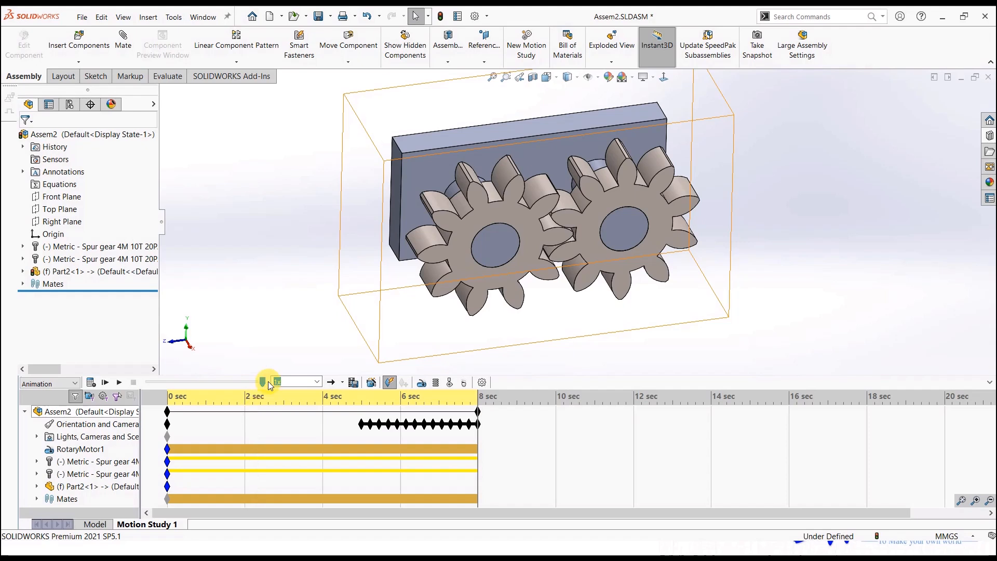
Review the available motion study types, leaving Animation selected.
{"action": "mouse_move", "coordinate": [268, 381]}
{"action": "left_click", "coordinate": [76, 384]}
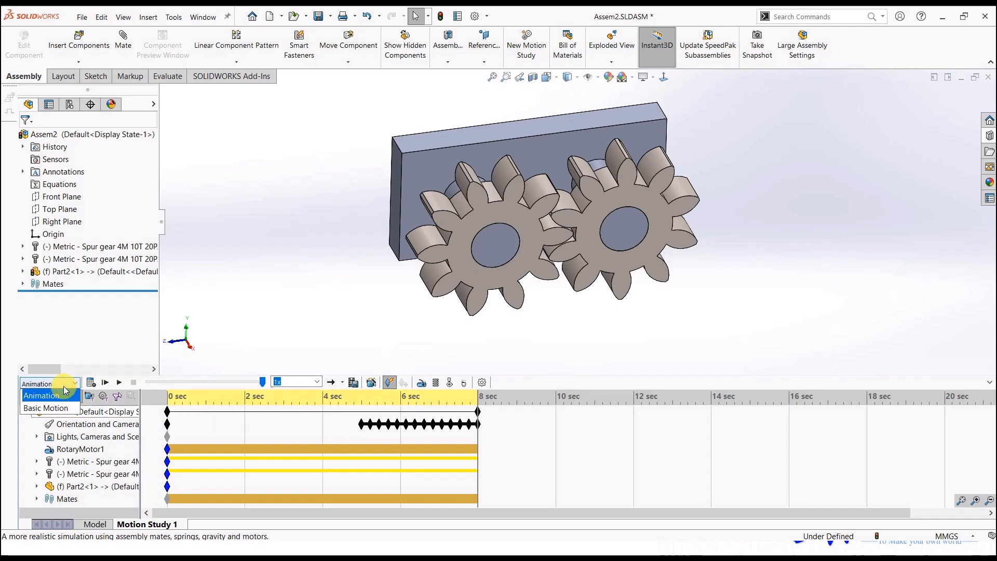
{"action": "left_click", "coordinate": [66, 394]}
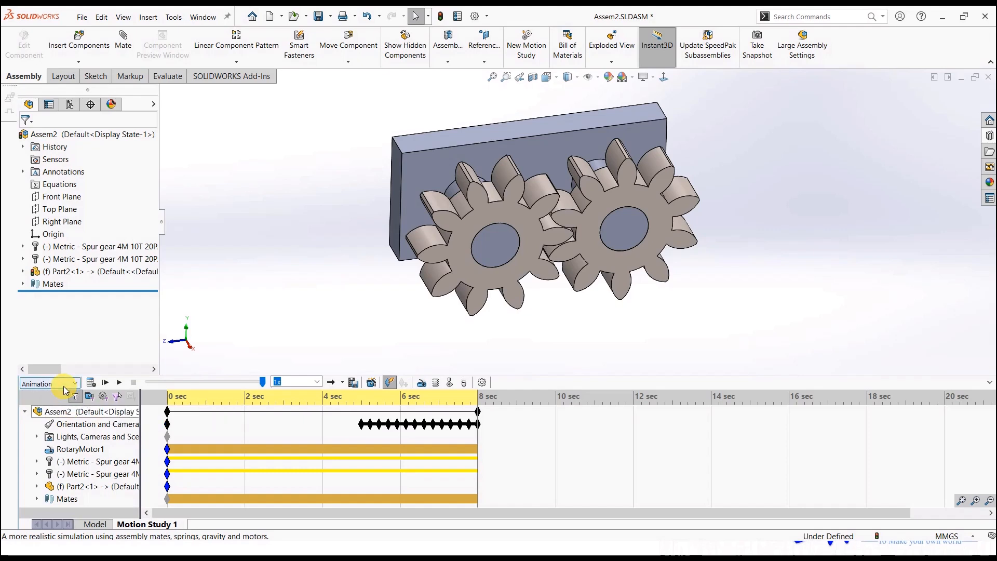
Close the assembly Assem2.SLDASM.
{"action": "left_click", "coordinate": [989, 78]}
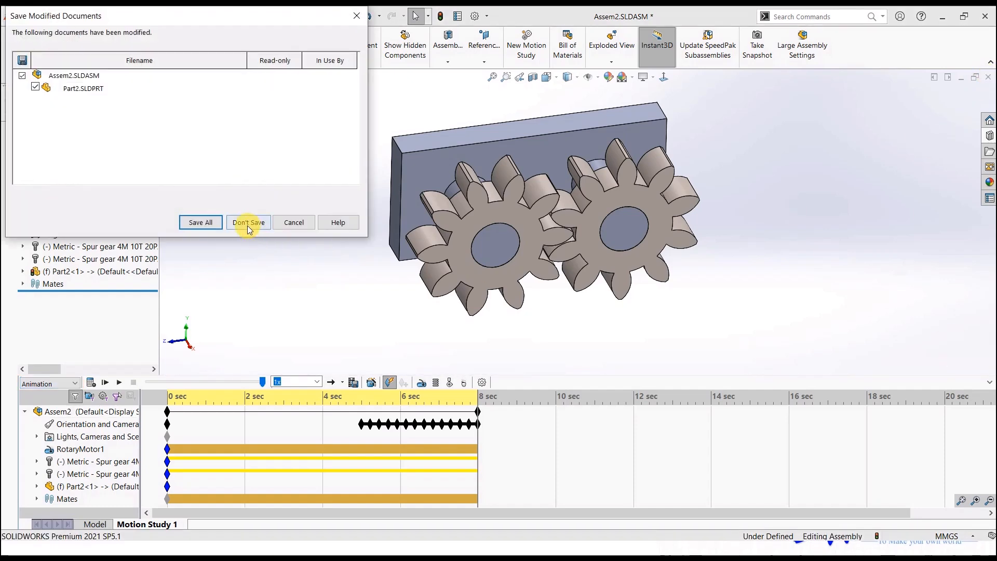